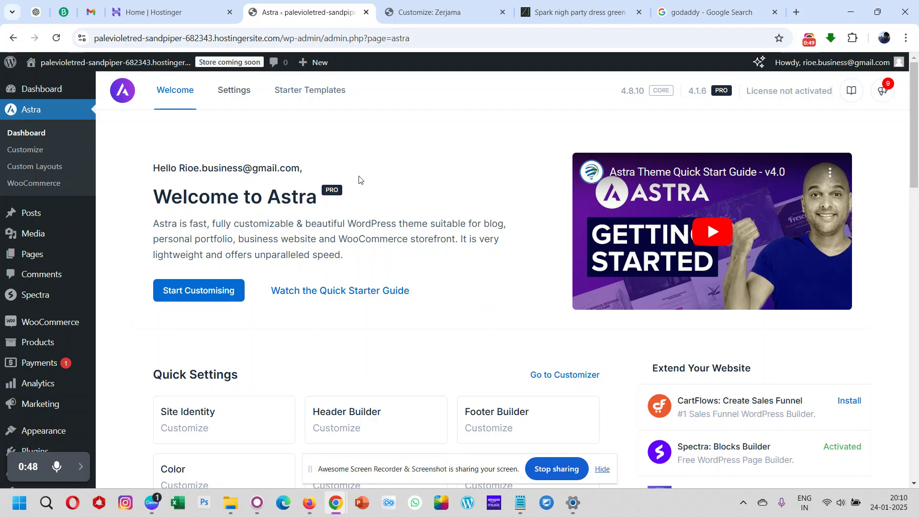
Close the browser tab that holds the open Customizer and return to the Astra dashboard
{"action": "left_click", "coordinate": [502, 13]}
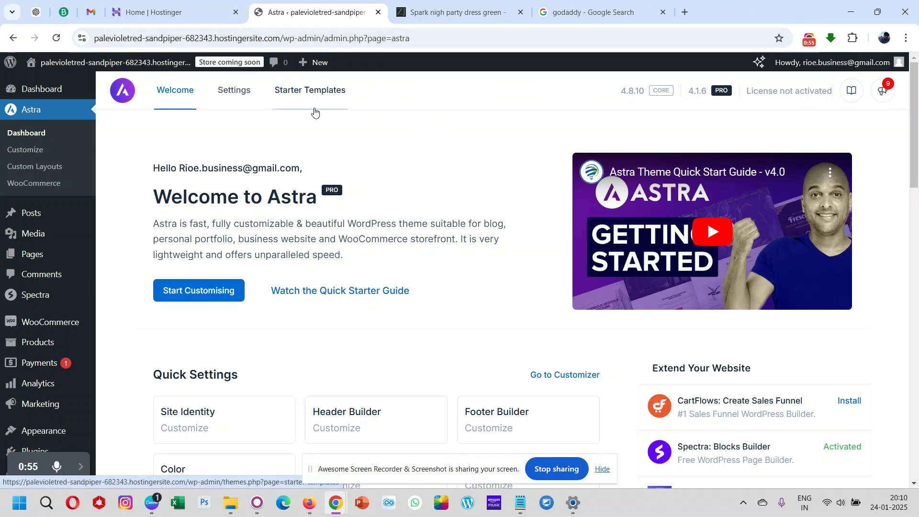
{"action": "scroll", "coordinate": [327, 242], "scroll_direction": "down", "scroll_amount": 6}
{"action": "scroll", "coordinate": [324, 246], "scroll_direction": "up", "scroll_amount": 6}
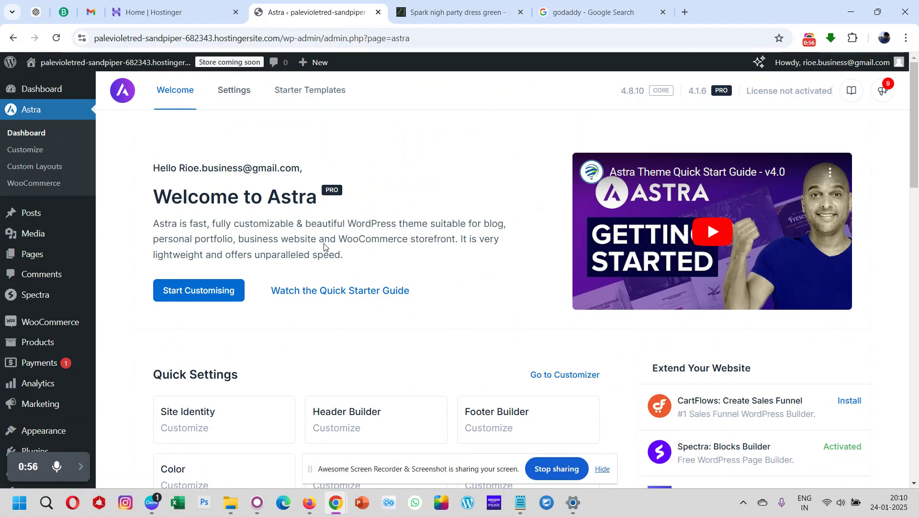
Go from the product page to the store's home page and look over its sections
{"action": "left_click", "coordinate": [434, 12]}
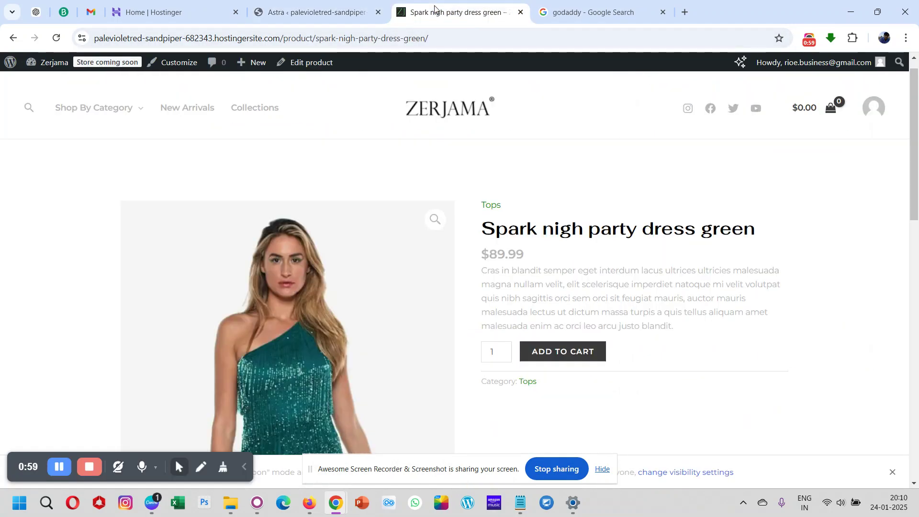
{"action": "left_click", "coordinate": [411, 120]}
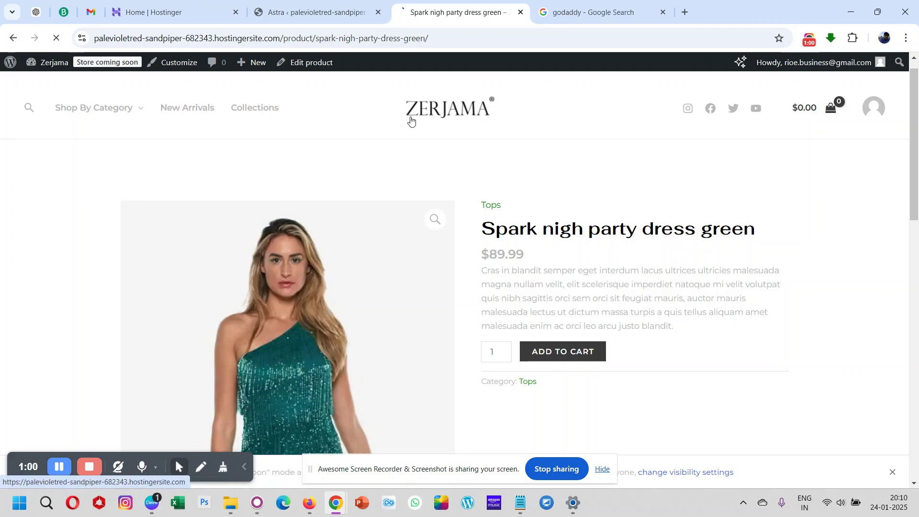
{"action": "scroll", "coordinate": [296, 262], "scroll_direction": "down", "scroll_amount": 10}
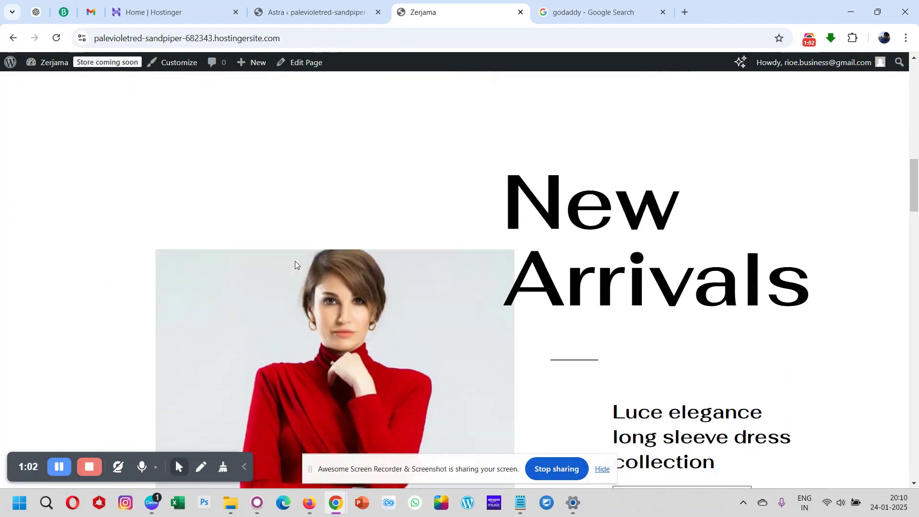
{"action": "scroll", "coordinate": [295, 262], "scroll_direction": "up", "scroll_amount": 10}
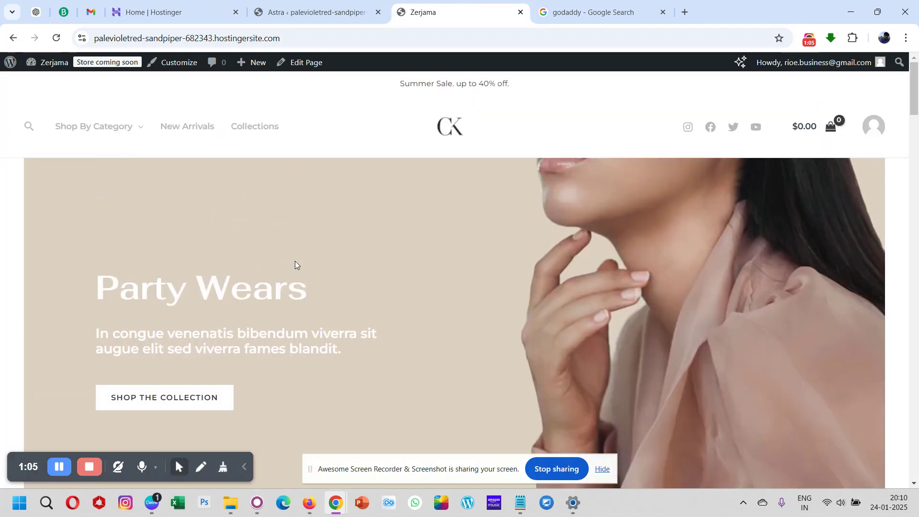
Return to the Astra dashboard and examine the list of Astra Pro modules
{"action": "left_click", "coordinate": [311, 12]}
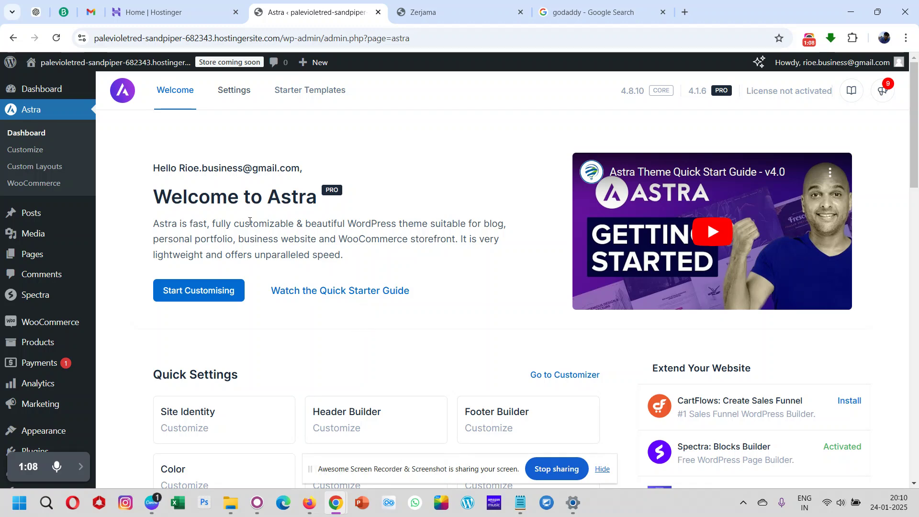
{"action": "scroll", "coordinate": [336, 311], "scroll_direction": "down", "scroll_amount": 10}
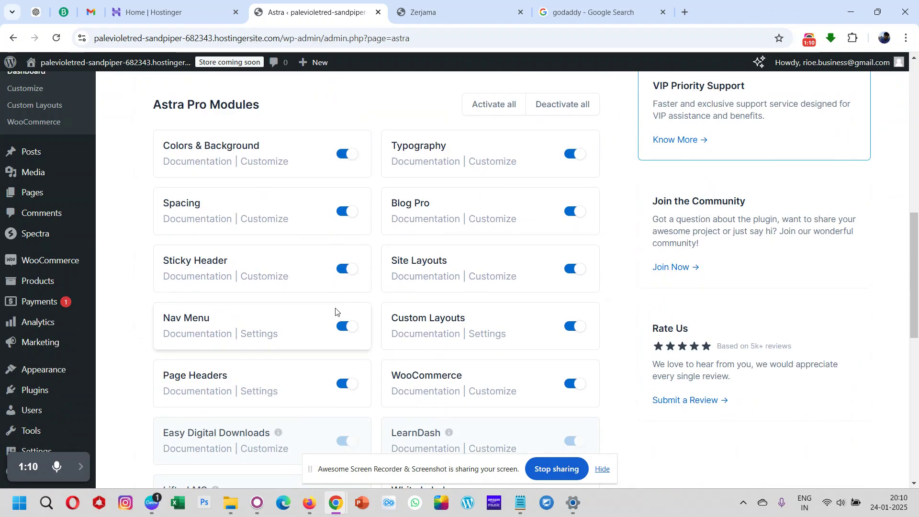
{"action": "scroll", "coordinate": [335, 312], "scroll_direction": "up", "scroll_amount": 1}
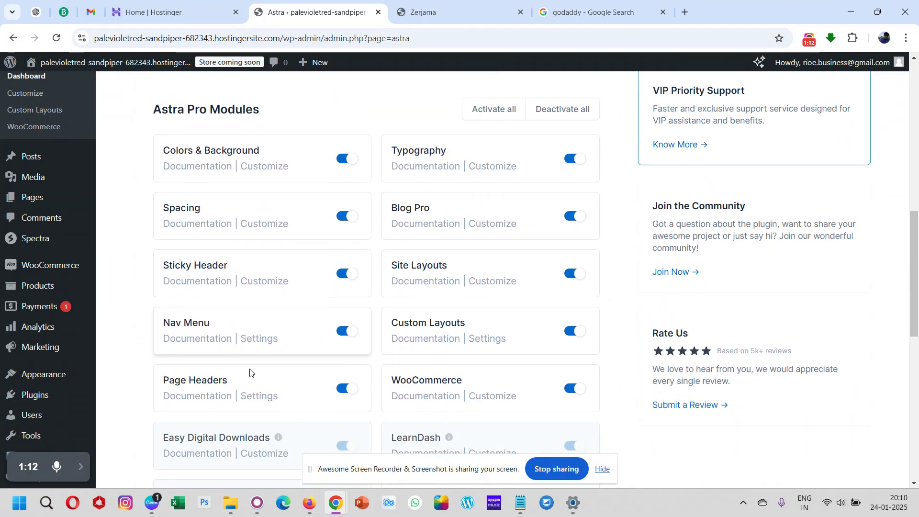
{"action": "scroll", "coordinate": [269, 355], "scroll_direction": "up", "scroll_amount": 10}
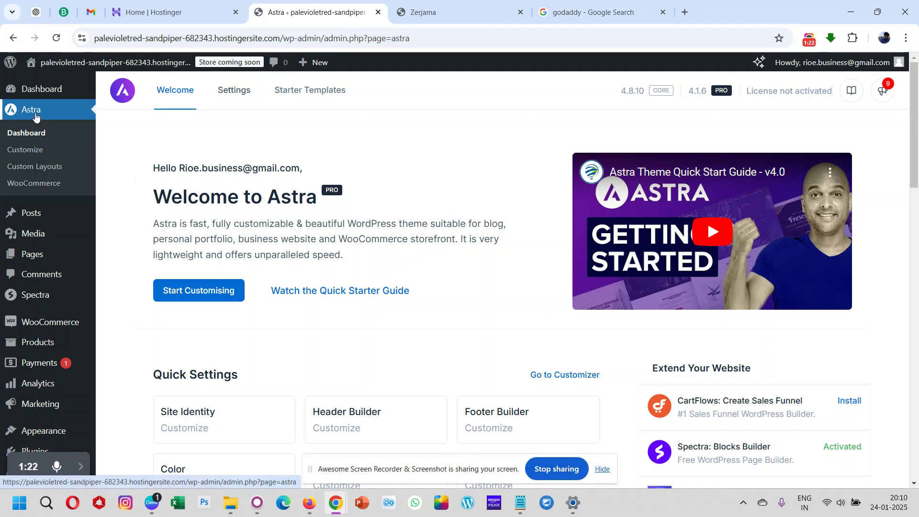
Open the Astra theme Customizer in a new browser tab and switch to it
{"action": "right_click", "coordinate": [22, 151]}
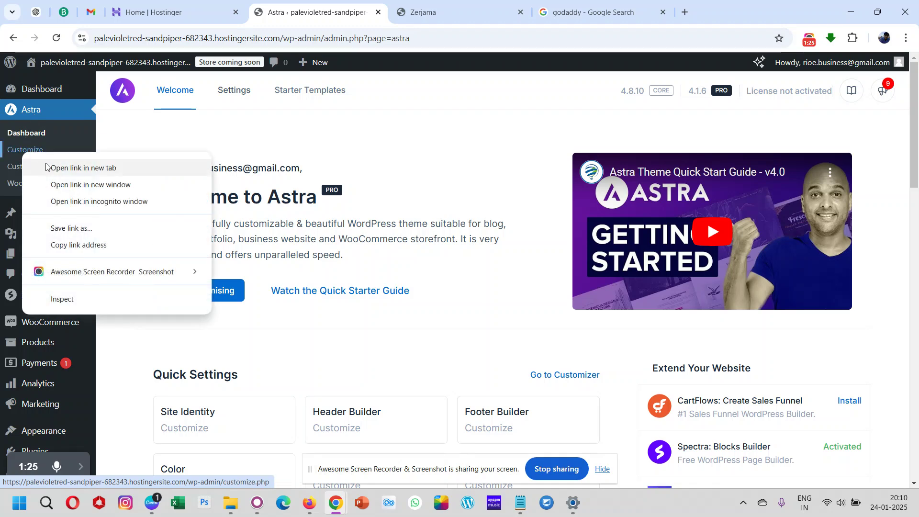
{"action": "left_click", "coordinate": [53, 169]}
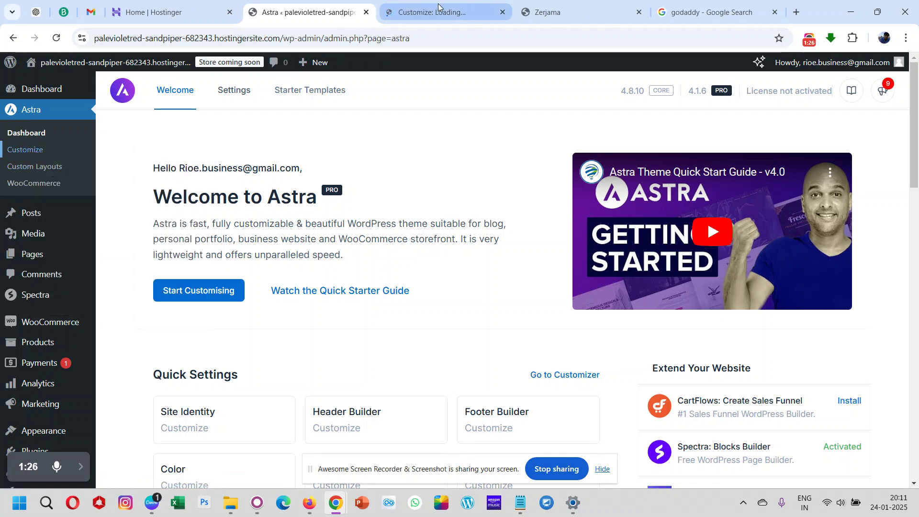
{"action": "left_click", "coordinate": [439, 8]}
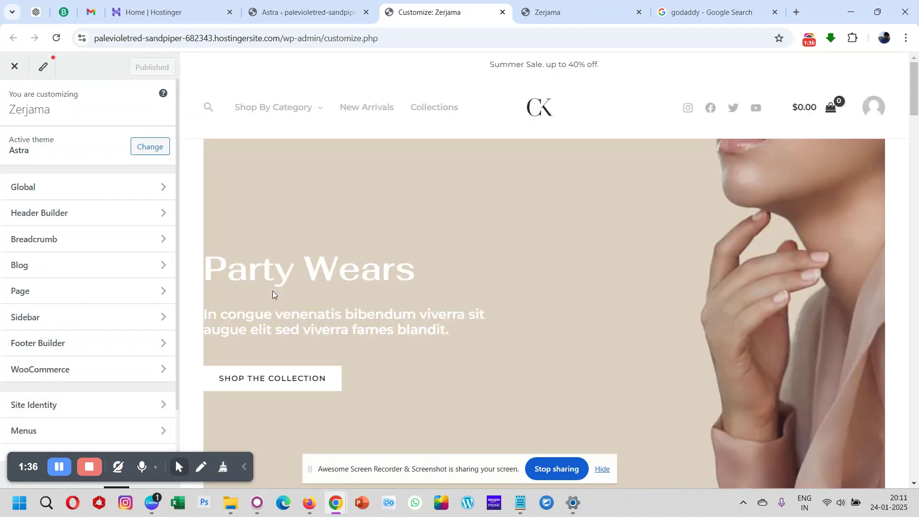
{"action": "left_click", "coordinate": [242, 468]}
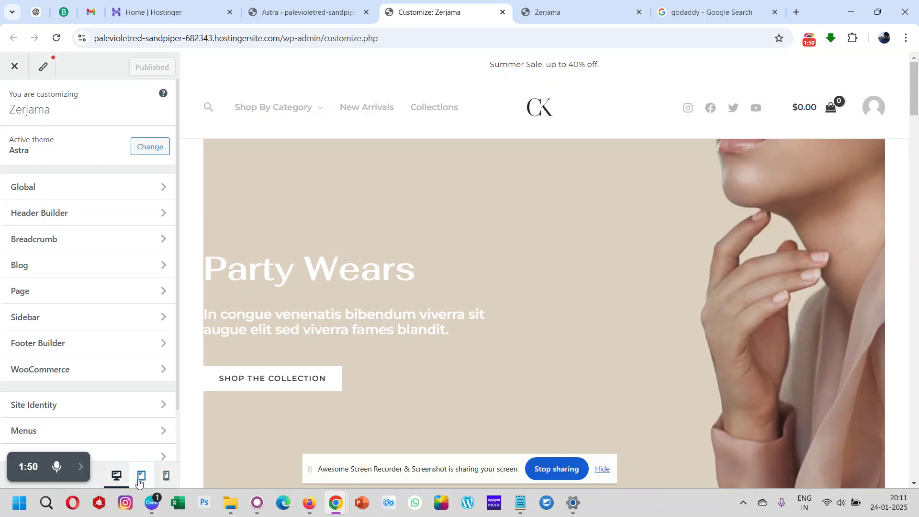
Preview the home page in the mobile, tablet and desktop layouts, checking its sections in each
{"action": "left_click", "coordinate": [165, 478]}
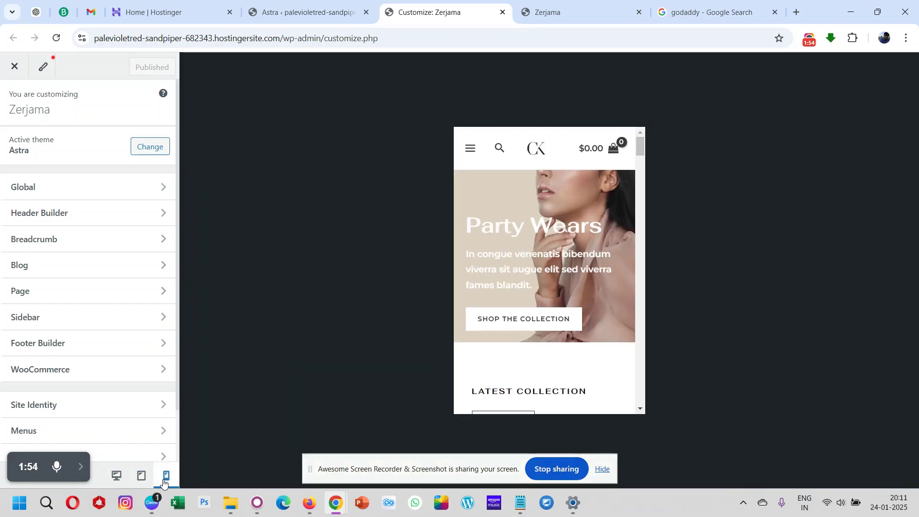
{"action": "scroll", "coordinate": [538, 388], "scroll_direction": "down", "scroll_amount": 15}
{"action": "scroll", "coordinate": [538, 386], "scroll_direction": "down", "scroll_amount": 3}
{"action": "scroll", "coordinate": [538, 386], "scroll_direction": "up", "scroll_amount": 15}
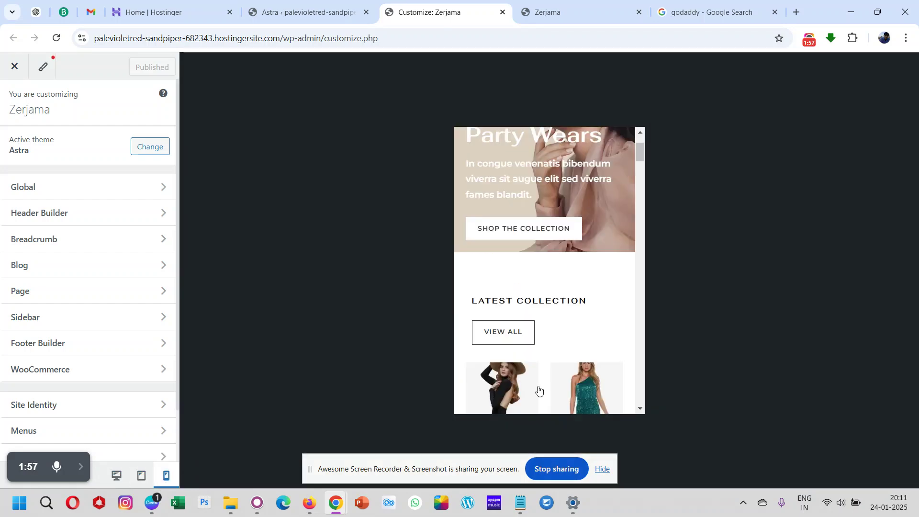
{"action": "left_click", "coordinate": [141, 476]}
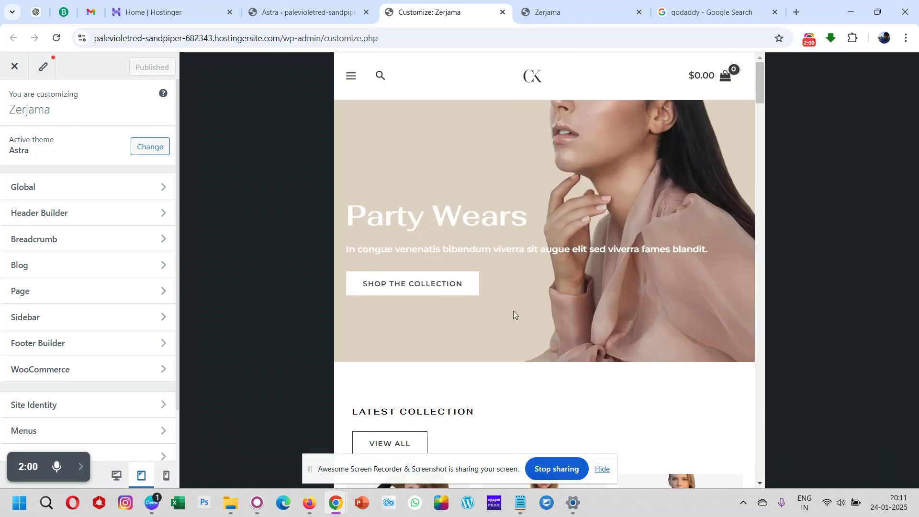
{"action": "scroll", "coordinate": [611, 332], "scroll_direction": "down", "scroll_amount": 15}
{"action": "scroll", "coordinate": [615, 334], "scroll_direction": "down", "scroll_amount": 5}
{"action": "scroll", "coordinate": [614, 333], "scroll_direction": "up", "scroll_amount": 20}
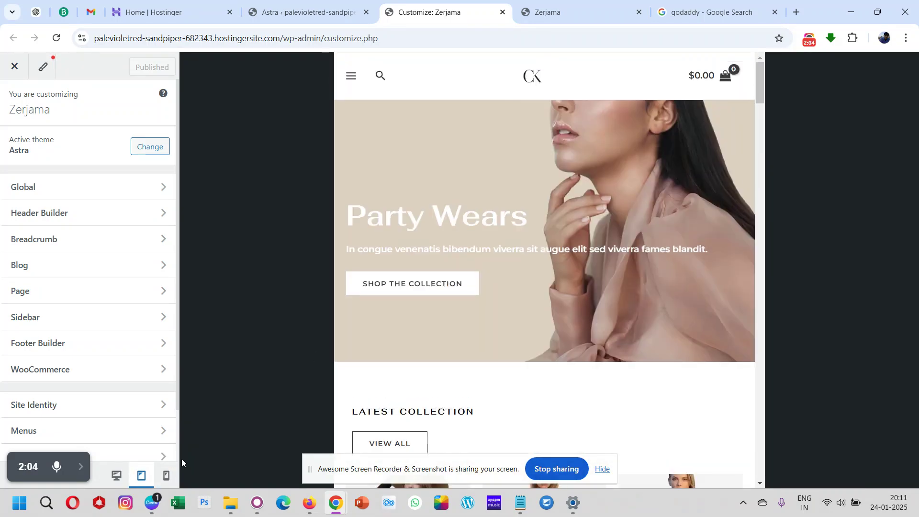
{"action": "left_click", "coordinate": [116, 475]}
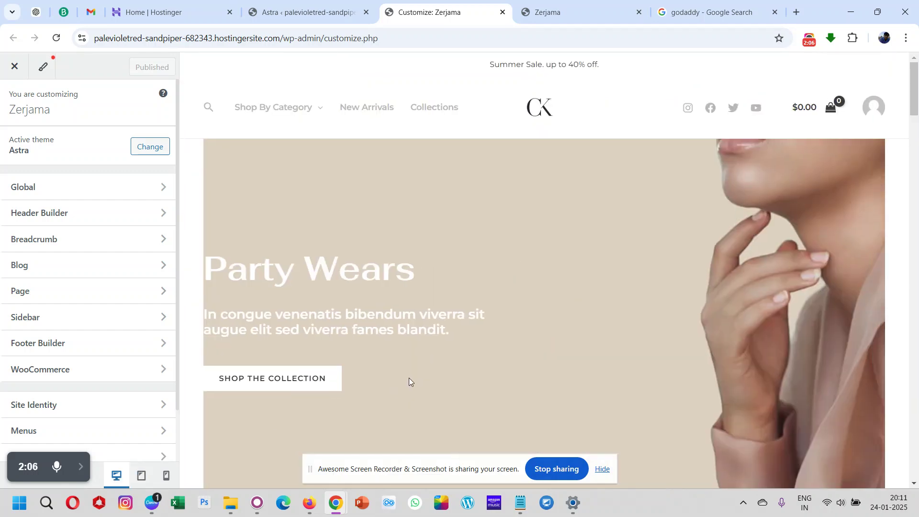
{"action": "scroll", "coordinate": [409, 378], "scroll_direction": "down", "scroll_amount": 12}
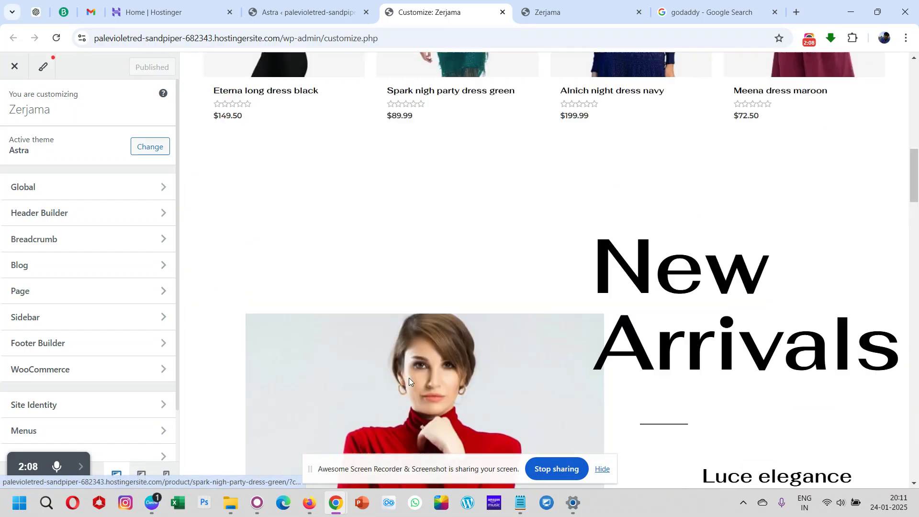
{"action": "scroll", "coordinate": [409, 377], "scroll_direction": "up", "scroll_amount": 15}
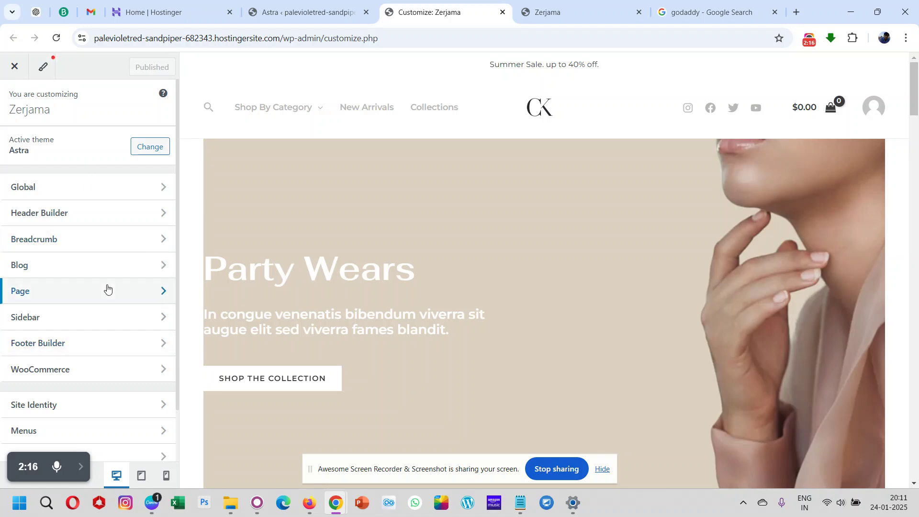
Look through the Customizer sections and open the Site Identity settings
{"action": "scroll", "coordinate": [107, 288], "scroll_direction": "down", "scroll_amount": 1}
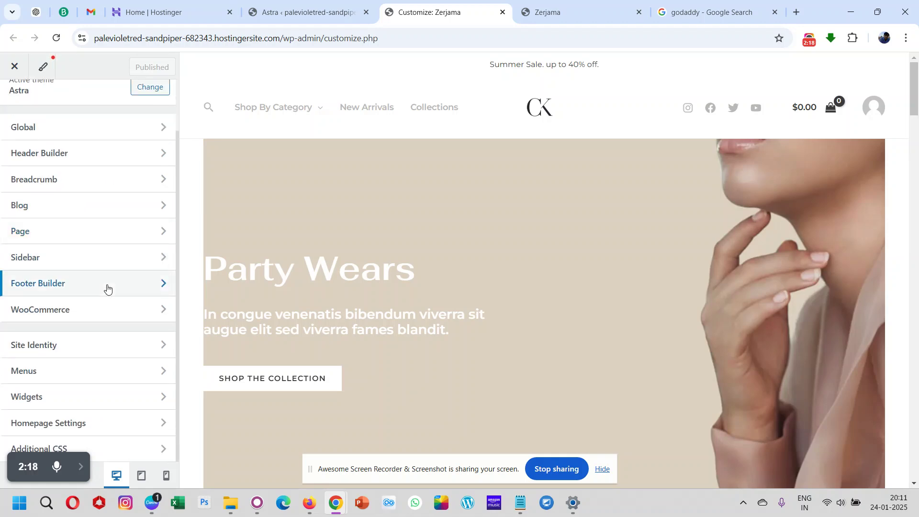
{"action": "scroll", "coordinate": [107, 288], "scroll_direction": "up", "scroll_amount": 1}
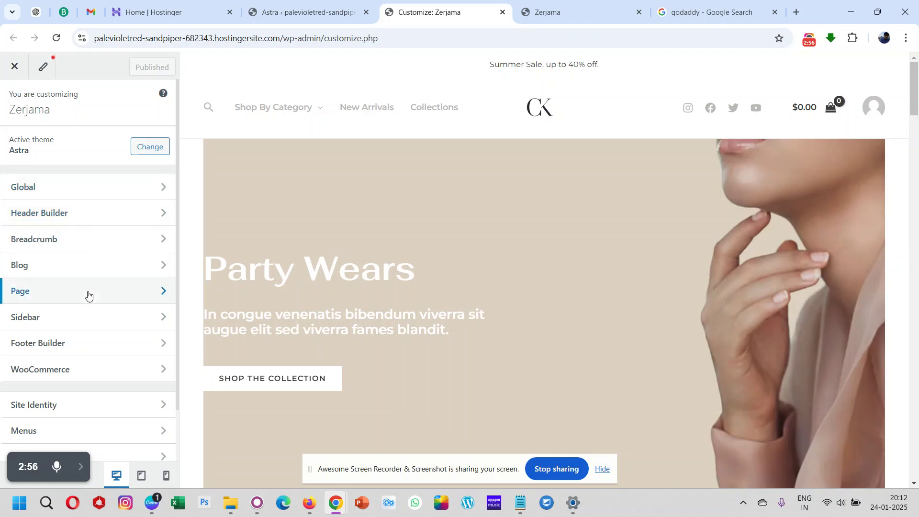
{"action": "left_click", "coordinate": [52, 410]}
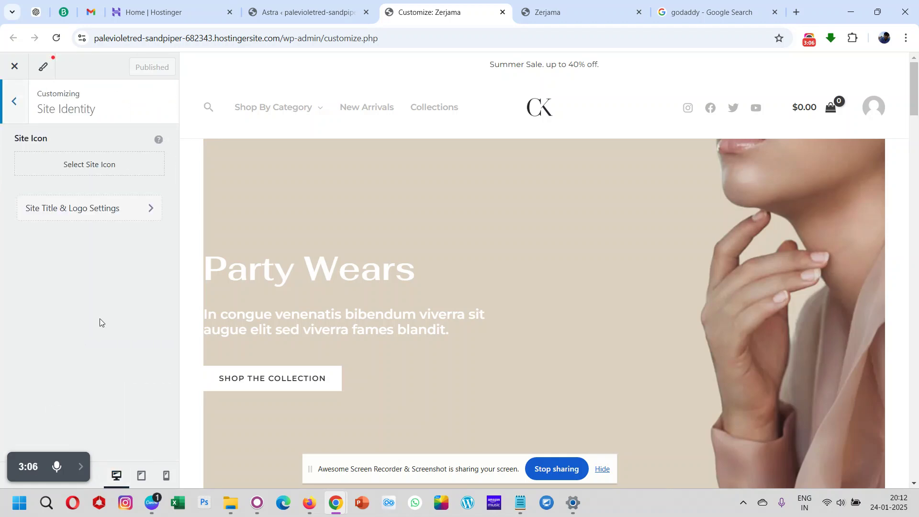
{"action": "double_click", "coordinate": [23, 139]}
{"action": "left_click", "coordinate": [23, 139]}
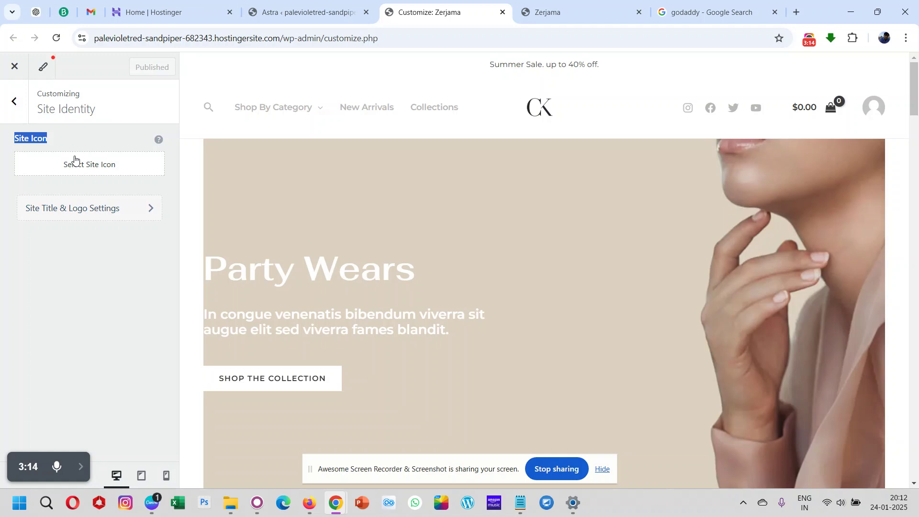
{"action": "left_click", "coordinate": [95, 143]}
Upload the 1000 x 1000 green-on-dark ZJ logo JPG from the ZerJama folder for the site icon
{"action": "left_click", "coordinate": [92, 164]}
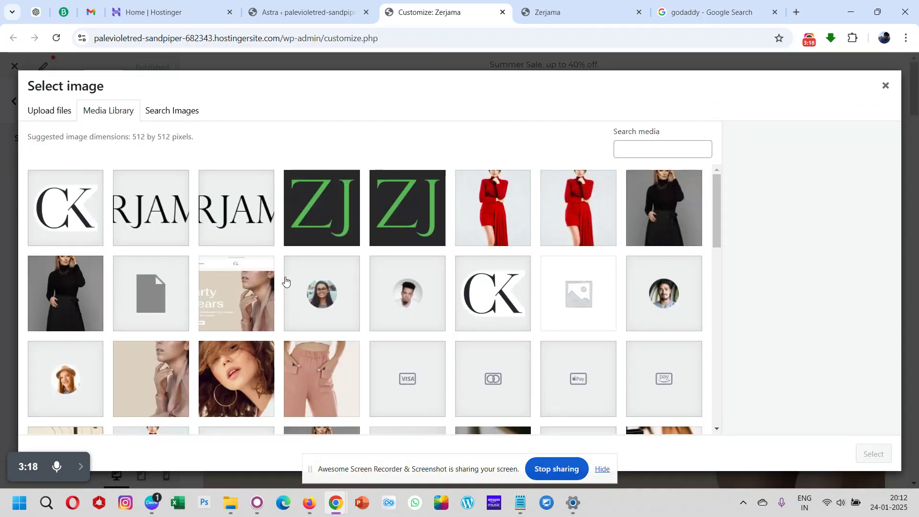
{"action": "left_click", "coordinate": [52, 114]}
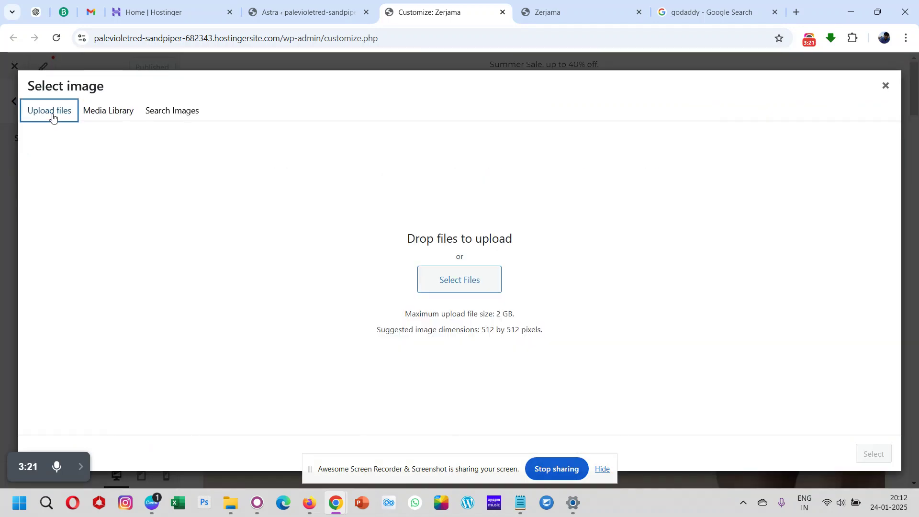
{"action": "triple_click", "coordinate": [426, 332]}
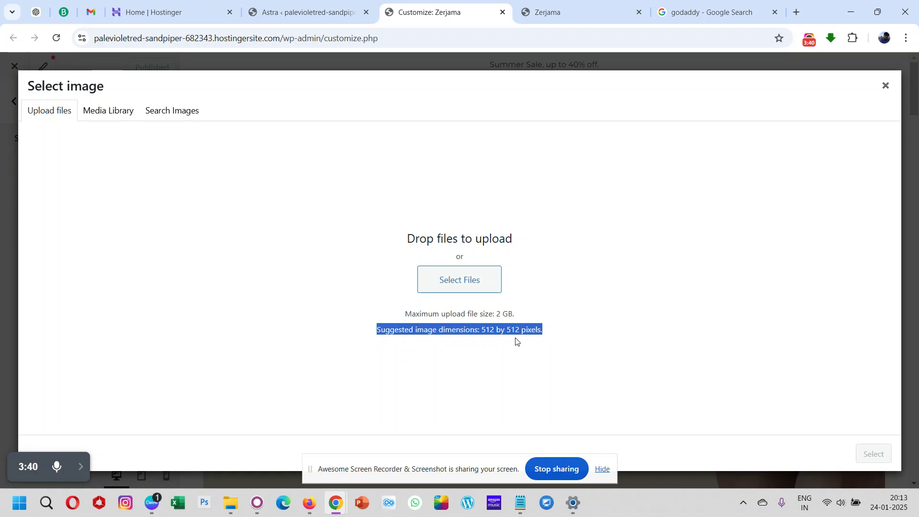
{"action": "left_click", "coordinate": [448, 283]}
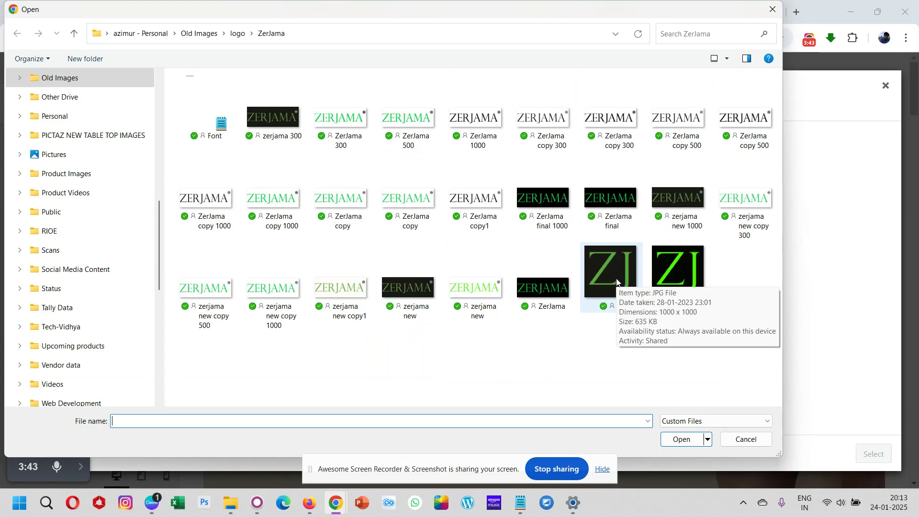
{"action": "left_click", "coordinate": [611, 271]}
{"action": "double_click", "coordinate": [610, 272]}
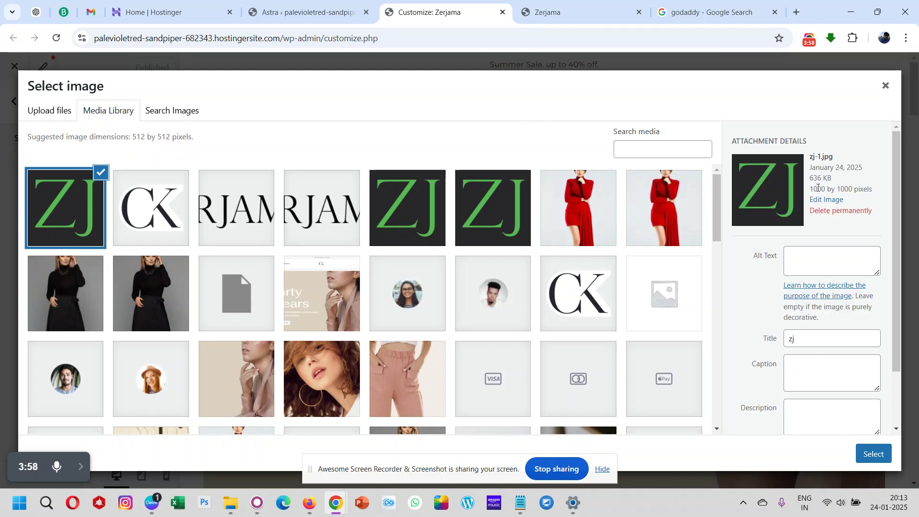
Set the uploaded ZJ image as the site icon, cropping it to the full image area
{"action": "double_click", "coordinate": [831, 157]}
{"action": "left_click", "coordinate": [870, 461]}
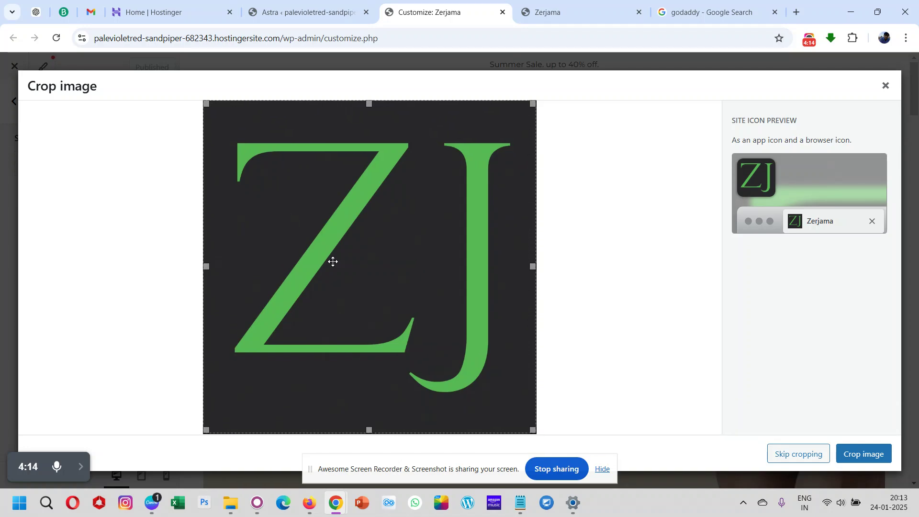
{"action": "left_click", "coordinate": [853, 451]}
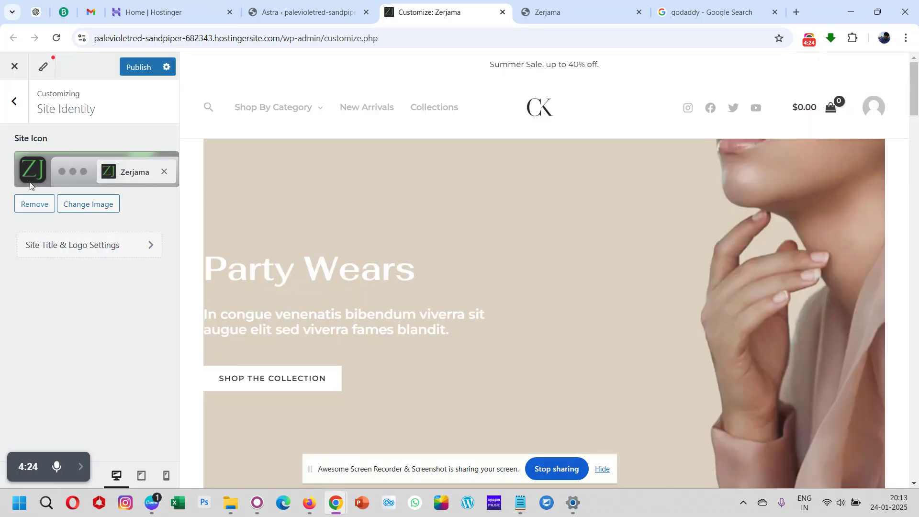
Publish the site icon change and reload the storefront home page to check the icon
{"action": "left_click", "coordinate": [133, 71]}
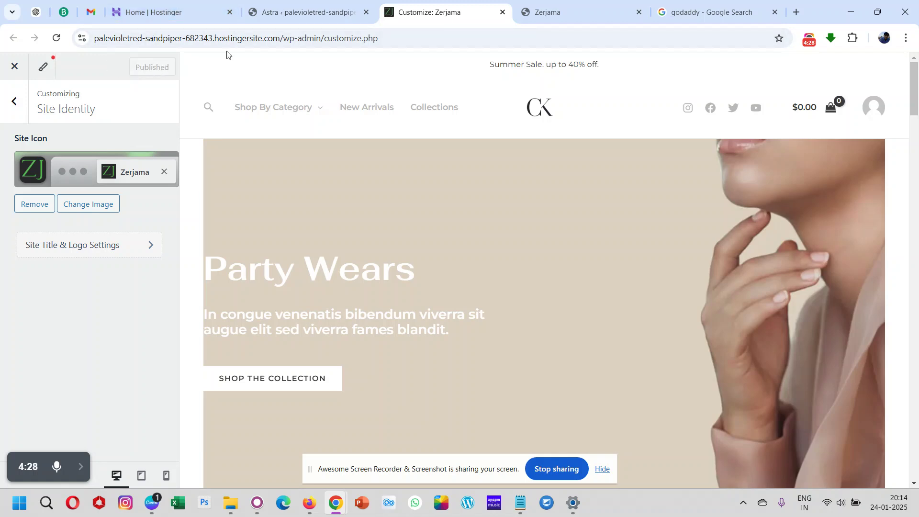
{"action": "left_click", "coordinate": [526, 16]}
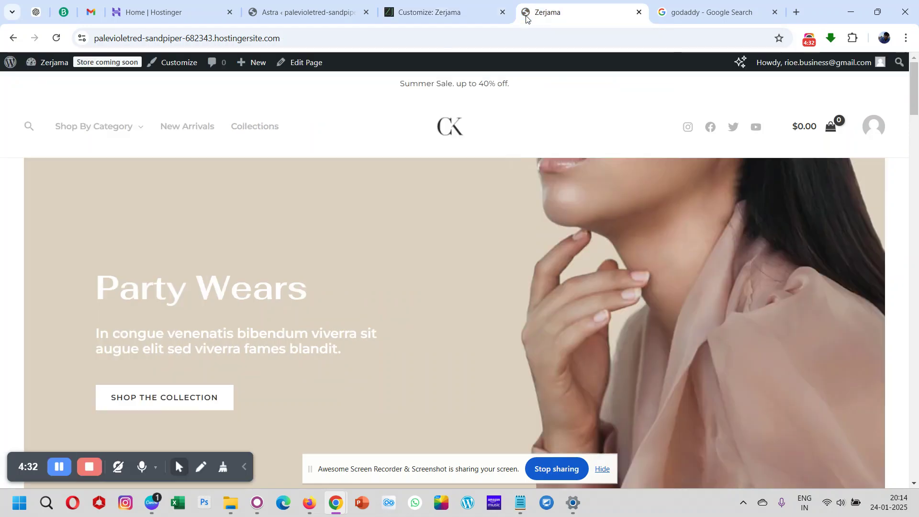
{"action": "left_click", "coordinate": [57, 40]}
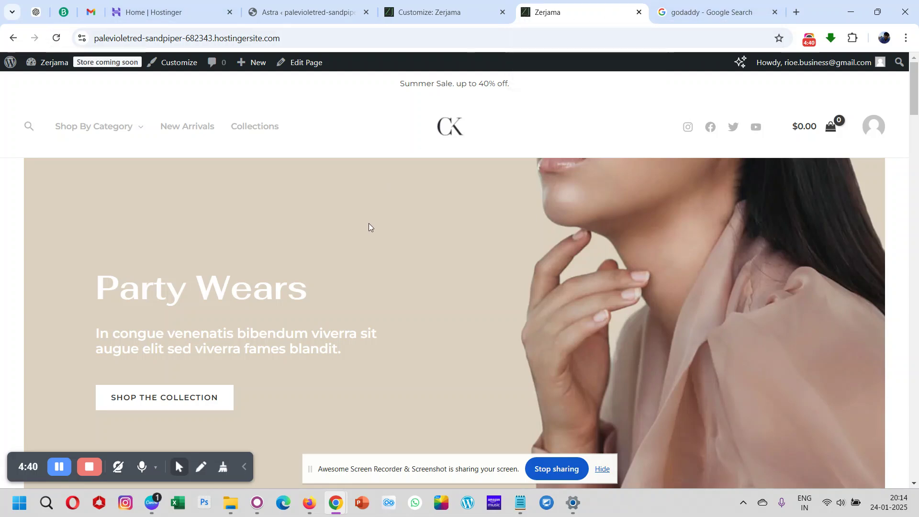
Remove the existing CK logo in the Customizer's Site Title & Logo settings
{"action": "left_click", "coordinate": [422, 5]}
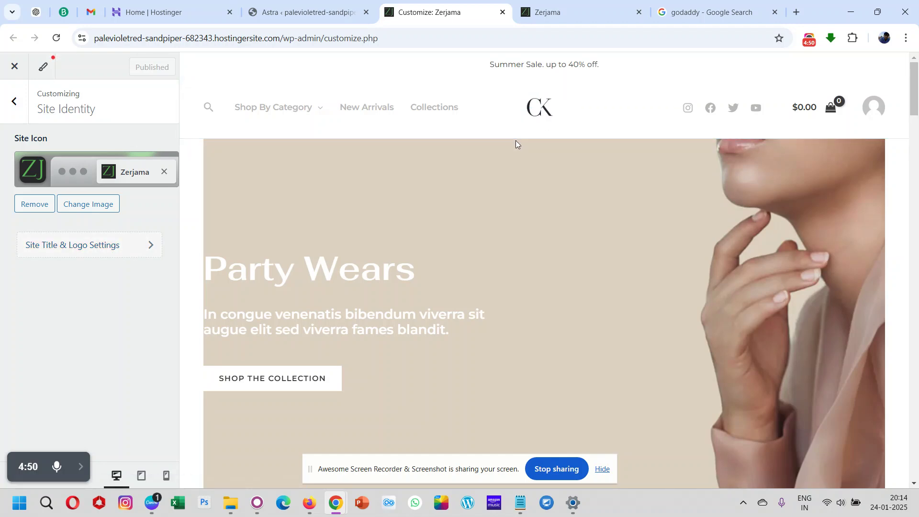
{"action": "left_click", "coordinate": [114, 250]}
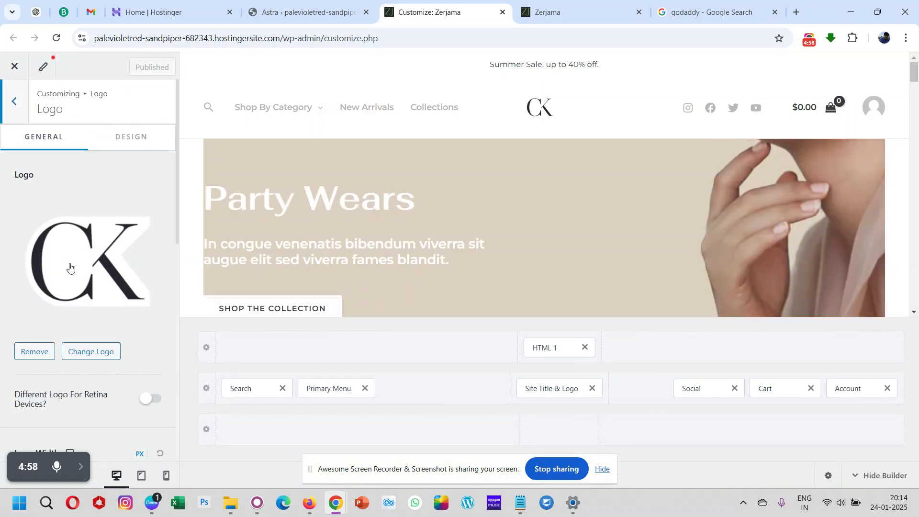
{"action": "left_click", "coordinate": [33, 353]}
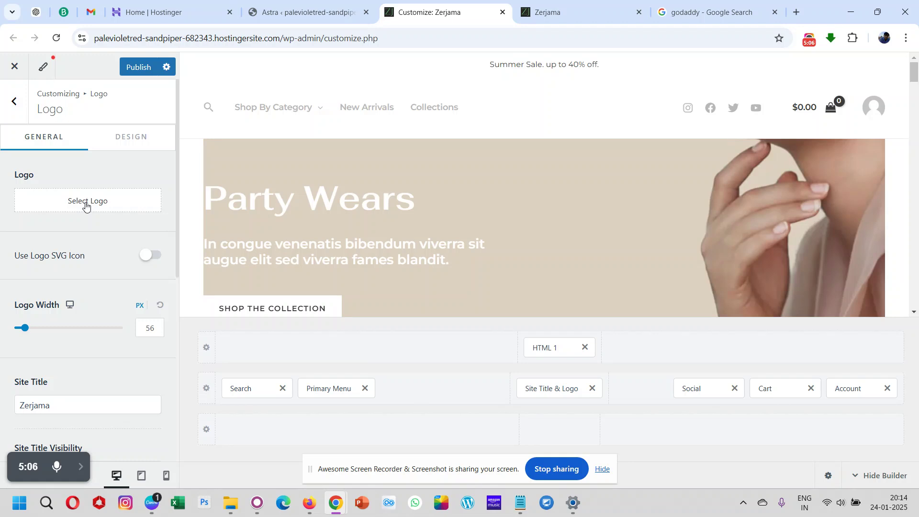
Upload the 300 x 110 black-text ZerJama copy PNG from the ZerJama folder for the site logo
{"action": "left_click", "coordinate": [86, 206]}
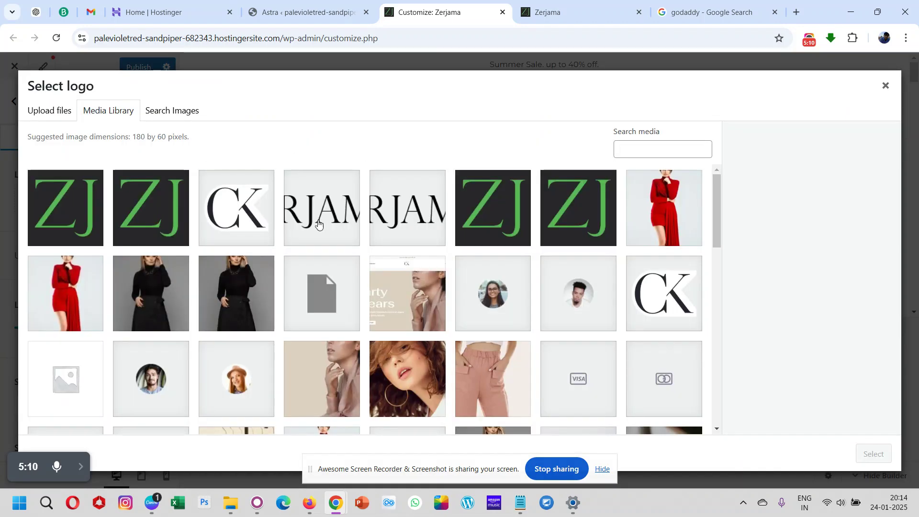
{"action": "left_click", "coordinate": [48, 114]}
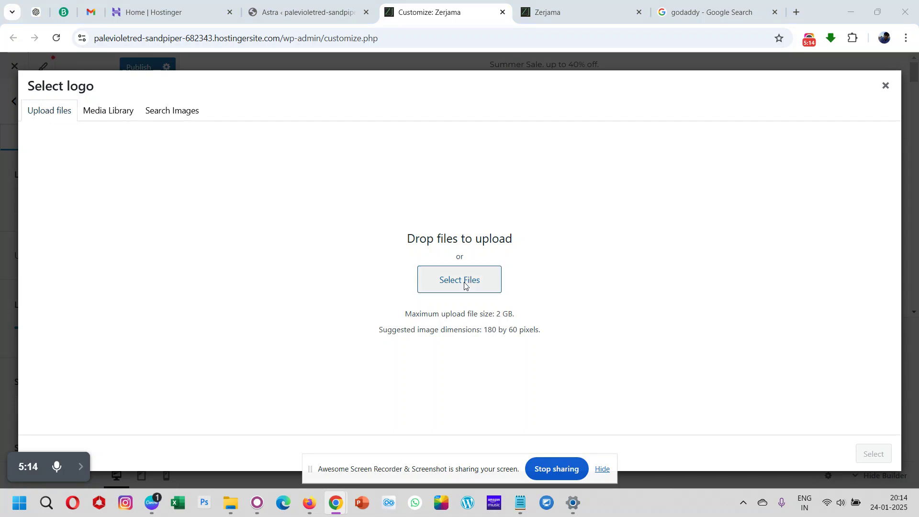
{"action": "left_click", "coordinate": [464, 284]}
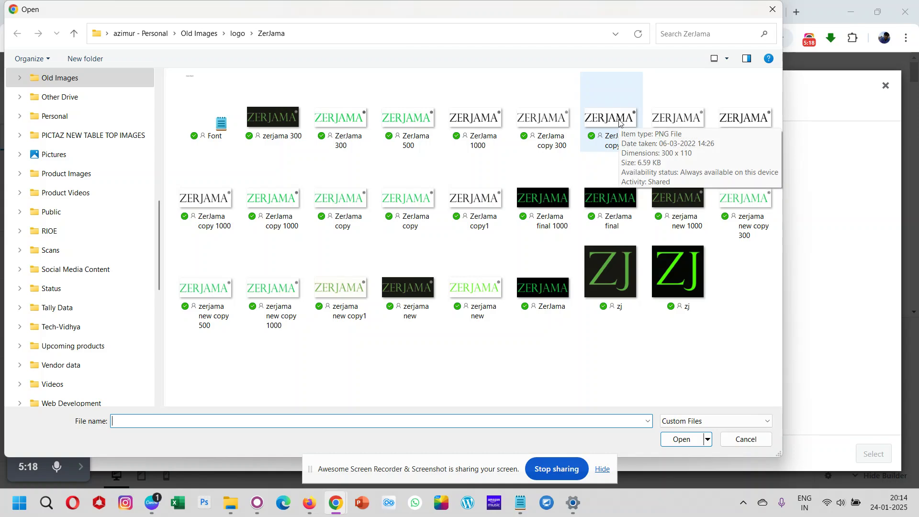
{"action": "double_click", "coordinate": [619, 122]}
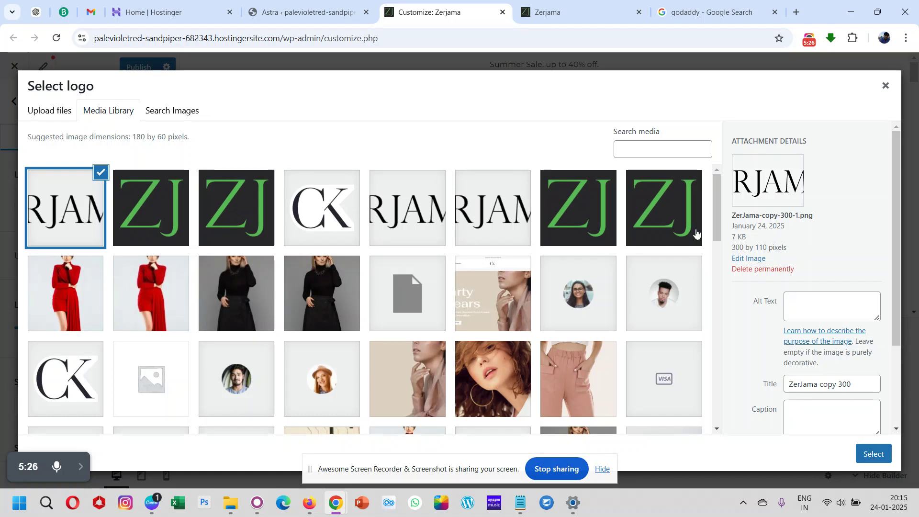
Set the uploaded image's alt text and title to ZerJama and crop it for use as the site logo
{"action": "left_click", "coordinate": [798, 304]}
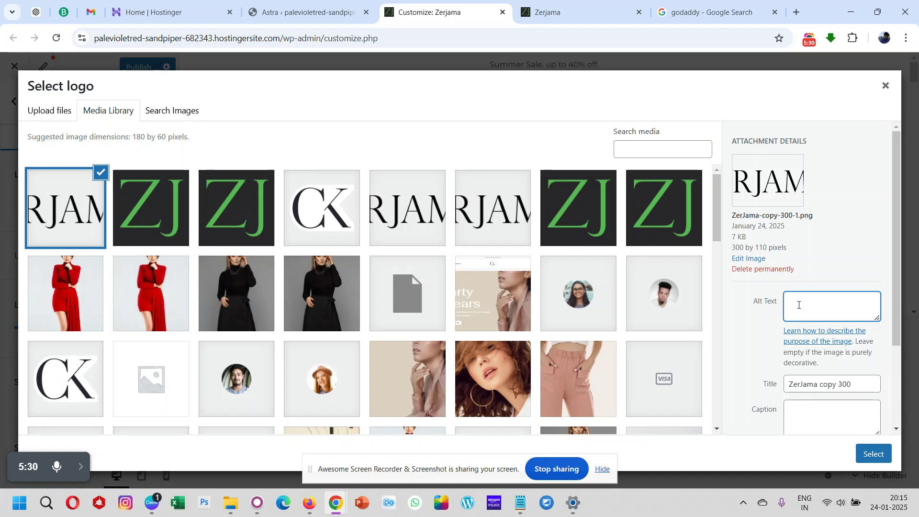
{"action": "type", "text": "ZerJama"}
{"action": "double_click", "coordinate": [798, 305]}
{"action": "key", "text": "ctrl+c"}
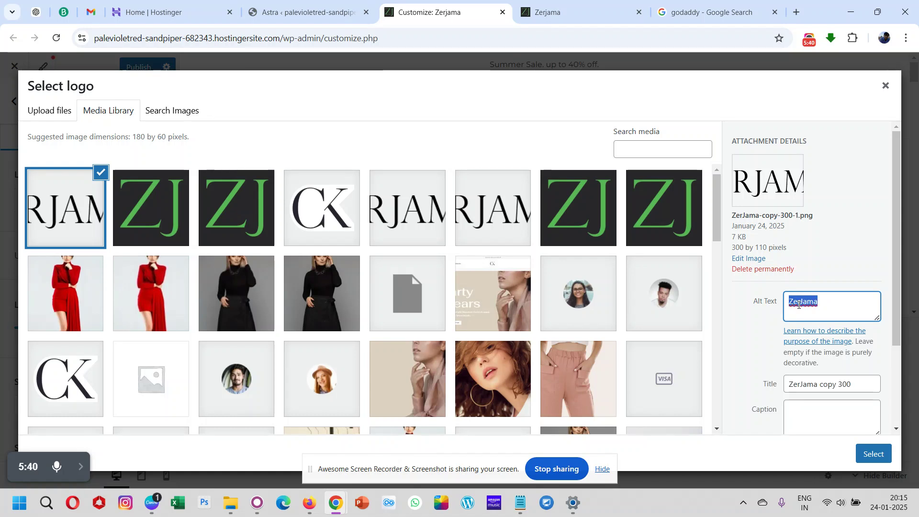
{"action": "key", "text": "Tab"}
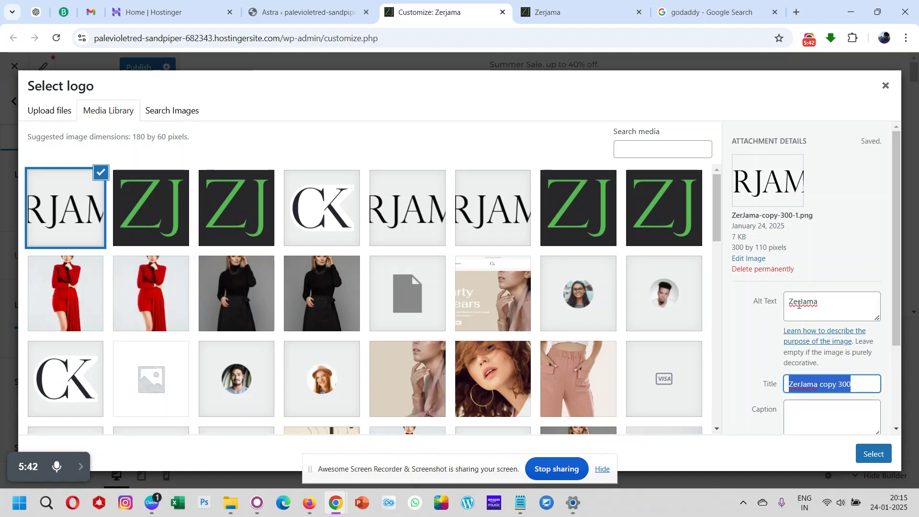
{"action": "key", "text": "ctrl+v"}
{"action": "key", "text": "Tab"}
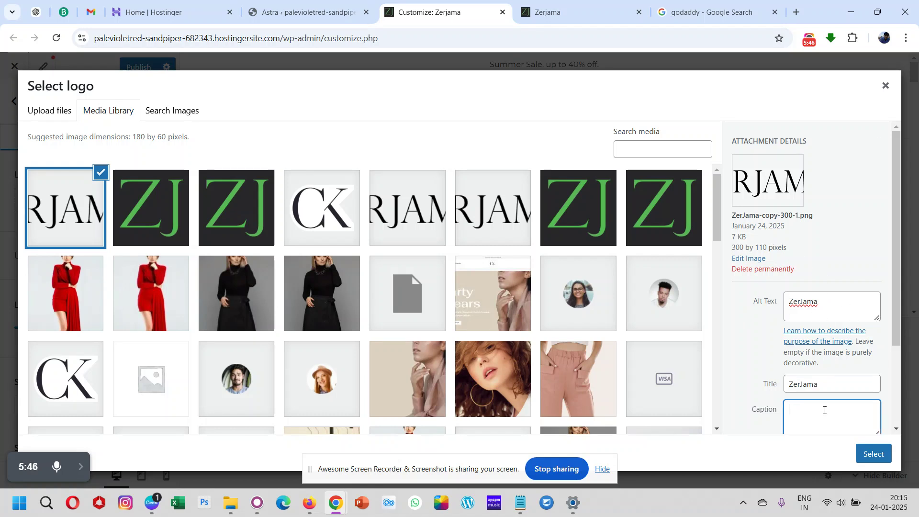
{"action": "left_click", "coordinate": [871, 455]}
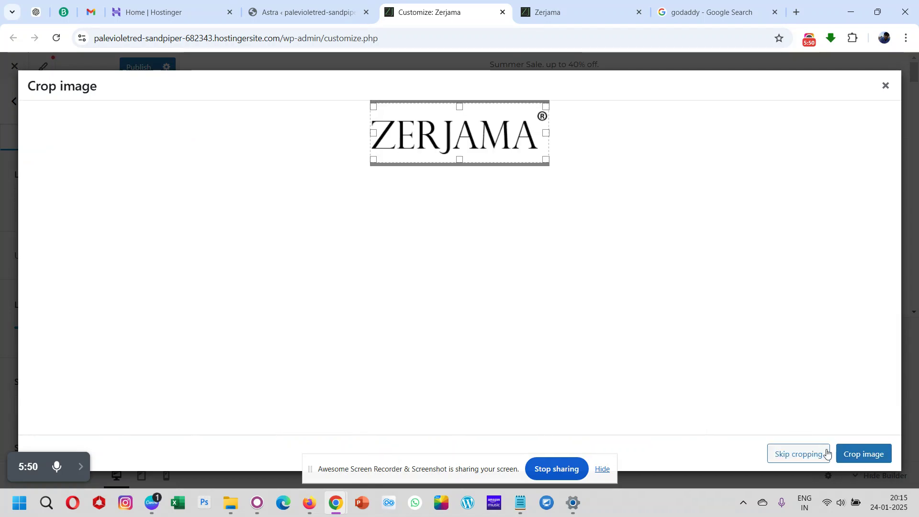
{"action": "left_click", "coordinate": [858, 453]}
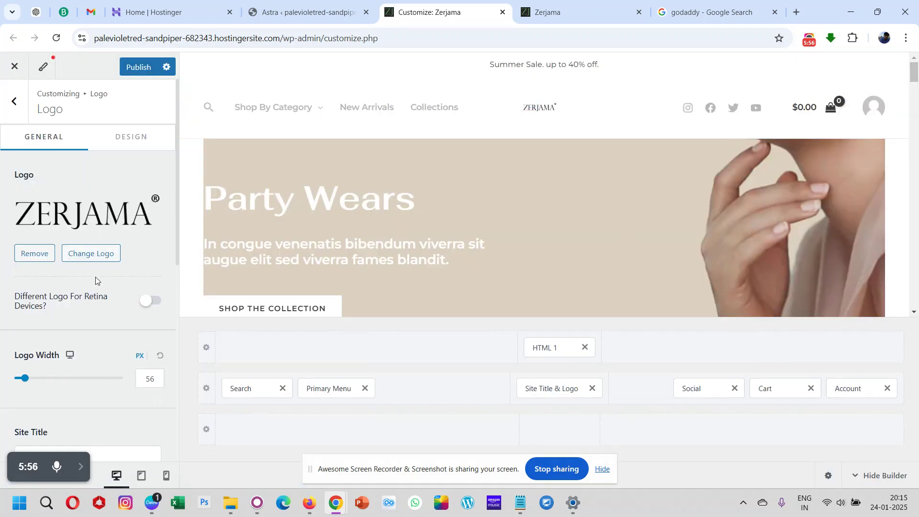
Set the desktop logo width to 150 px and publish the logo changes
{"action": "scroll", "coordinate": [95, 280], "scroll_direction": "down", "scroll_amount": 2}
{"action": "left_click", "coordinate": [151, 267]}
{"action": "double_click", "coordinate": [151, 267]}
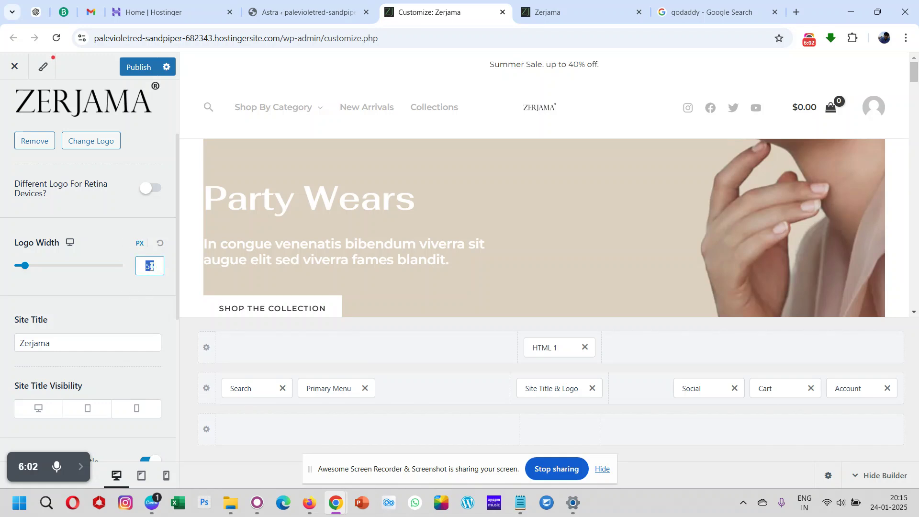
{"action": "type", "text": "150"}
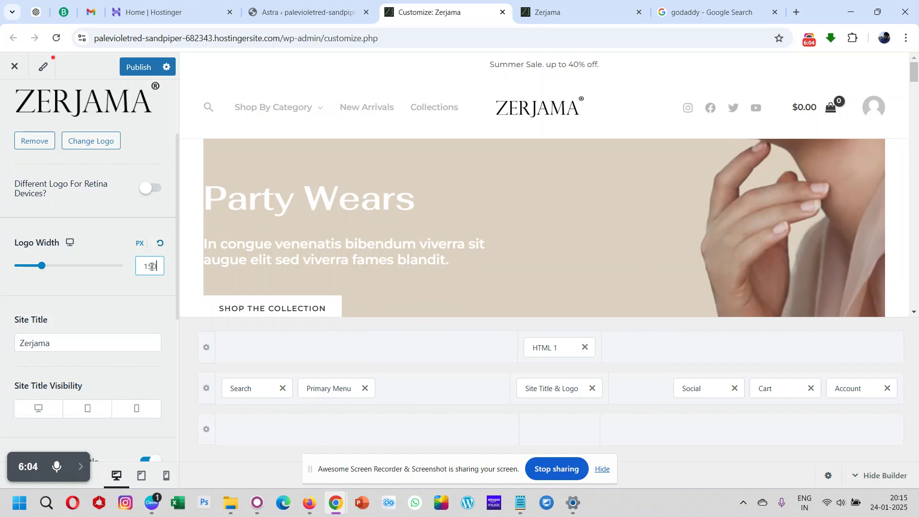
{"action": "left_click", "coordinate": [92, 288]}
{"action": "scroll", "coordinate": [92, 289], "scroll_direction": "down", "scroll_amount": 3}
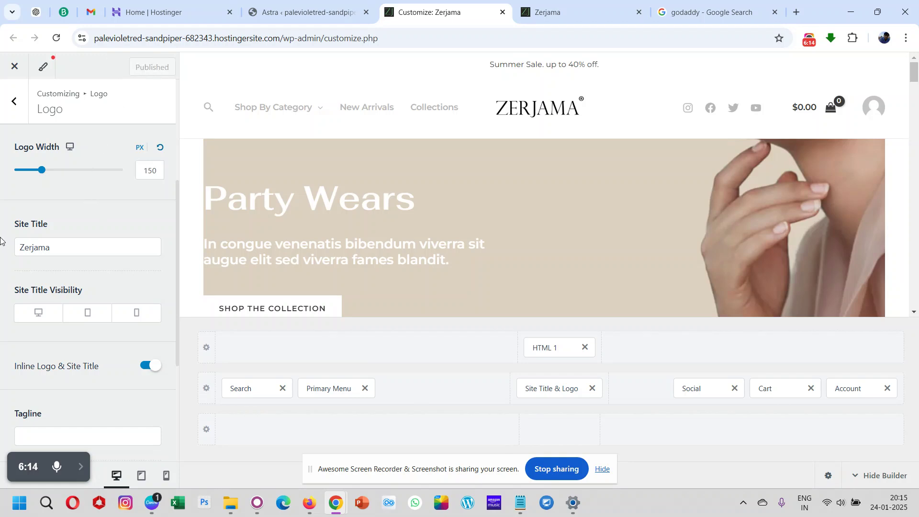
Enter "Premium Lingerie Store" as the site tagline and publish the change
{"action": "double_click", "coordinate": [28, 253]}
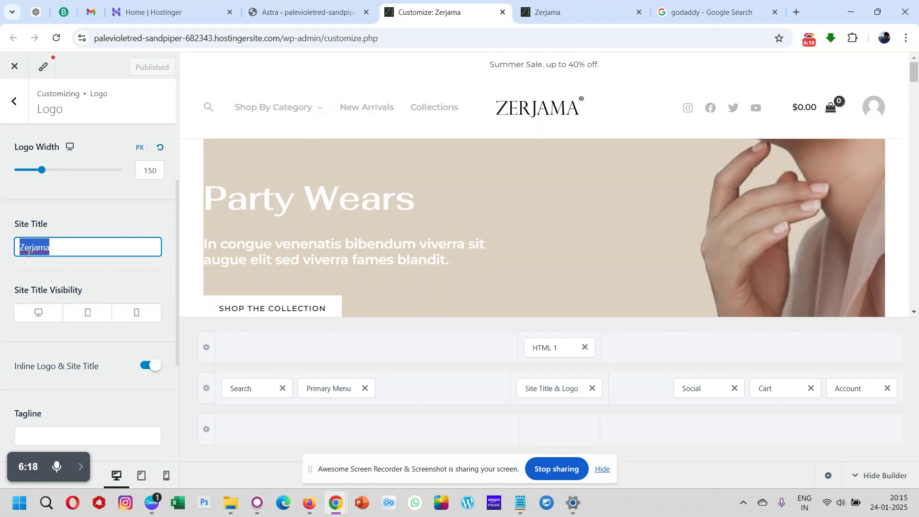
{"action": "scroll", "coordinate": [29, 252], "scroll_direction": "down", "scroll_amount": 2}
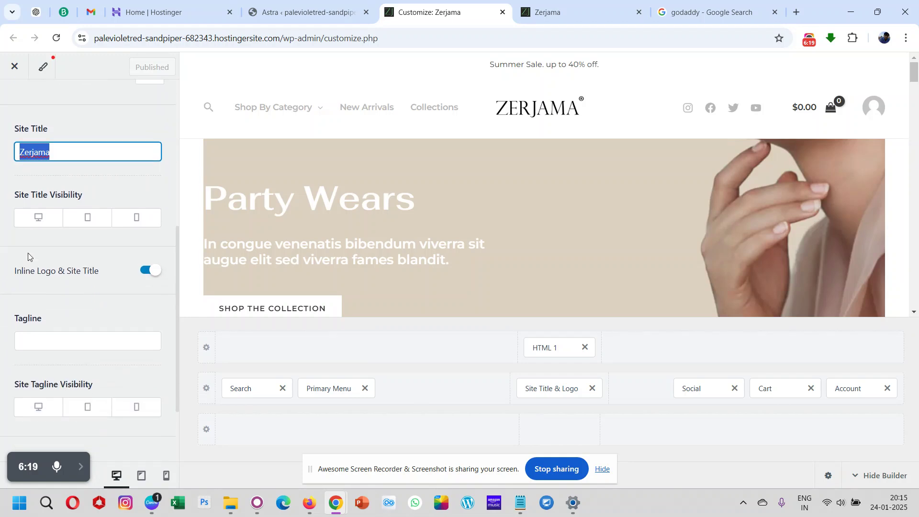
{"action": "left_click", "coordinate": [48, 343]}
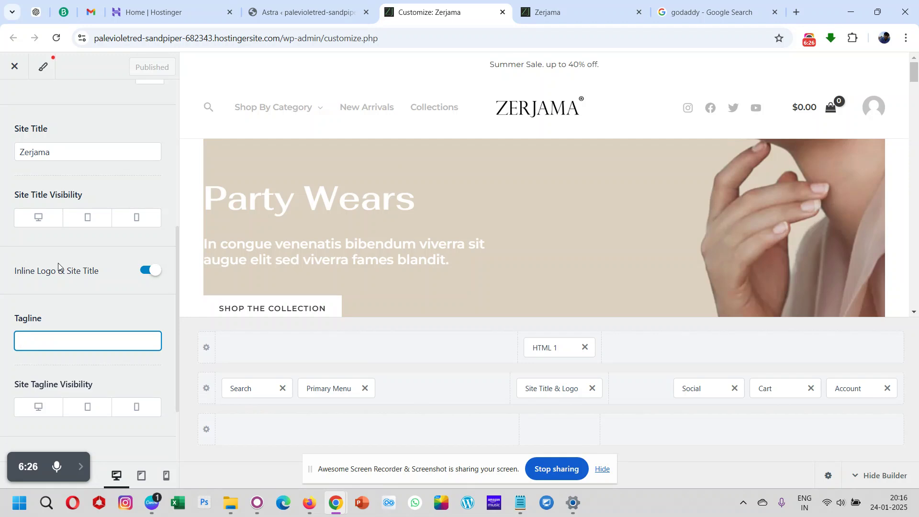
{"action": "type", "text": "Premium Lingerie S"}
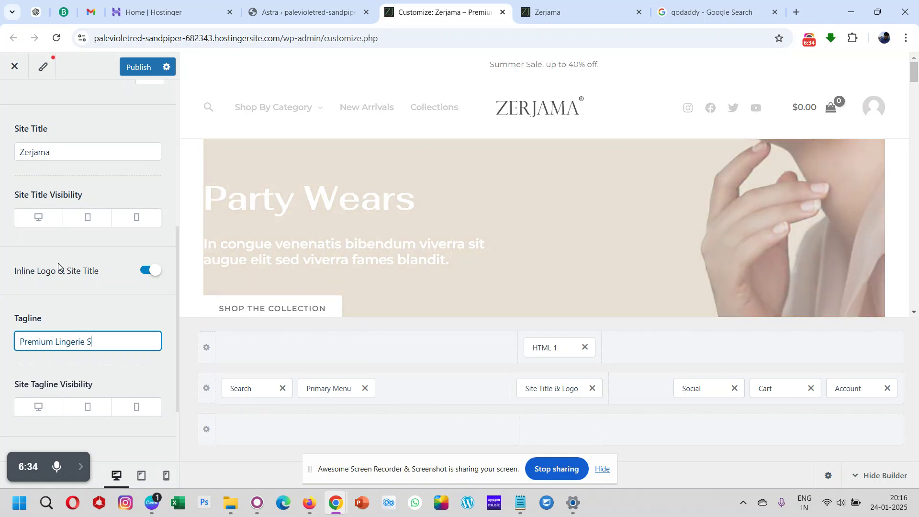
{"action": "type", "text": "tore"}
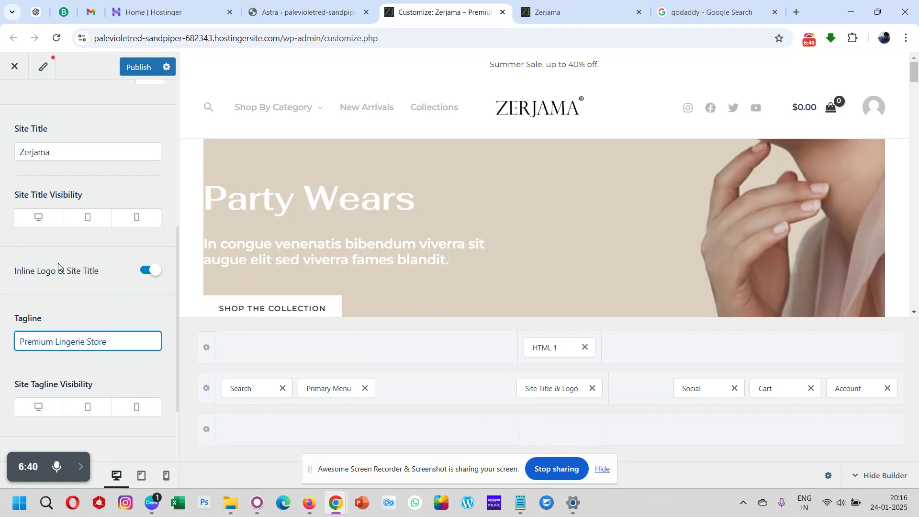
{"action": "left_click", "coordinate": [93, 358]}
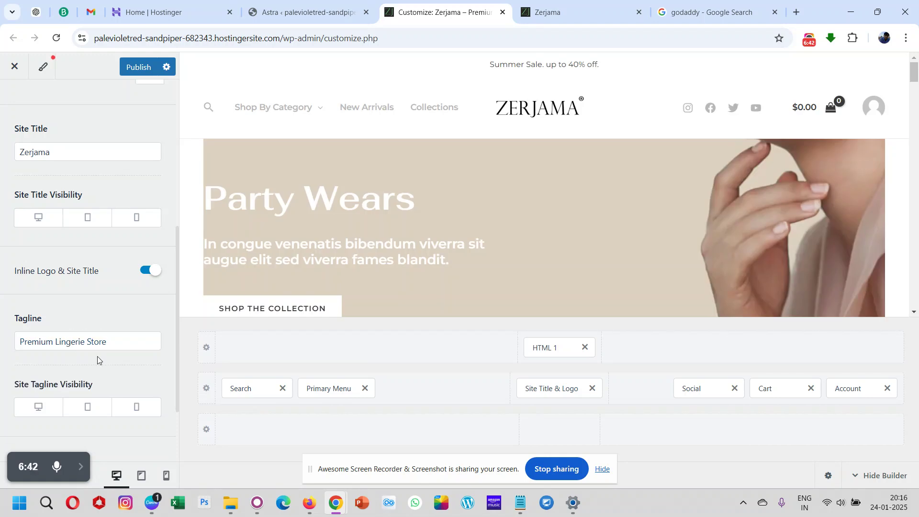
{"action": "left_click", "coordinate": [133, 74]}
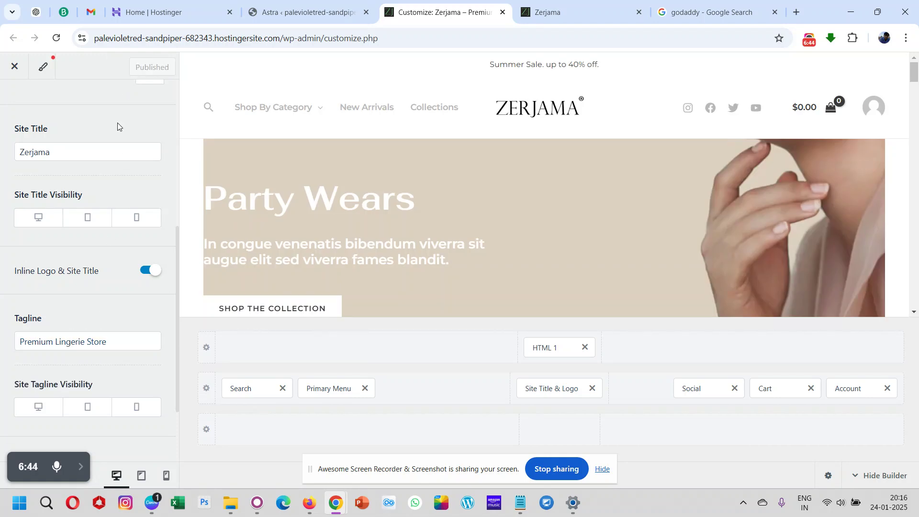
Look over the logo settings, then reload the storefront home page to check the logo and tagline
{"action": "scroll", "coordinate": [60, 287], "scroll_direction": "down", "scroll_amount": 2}
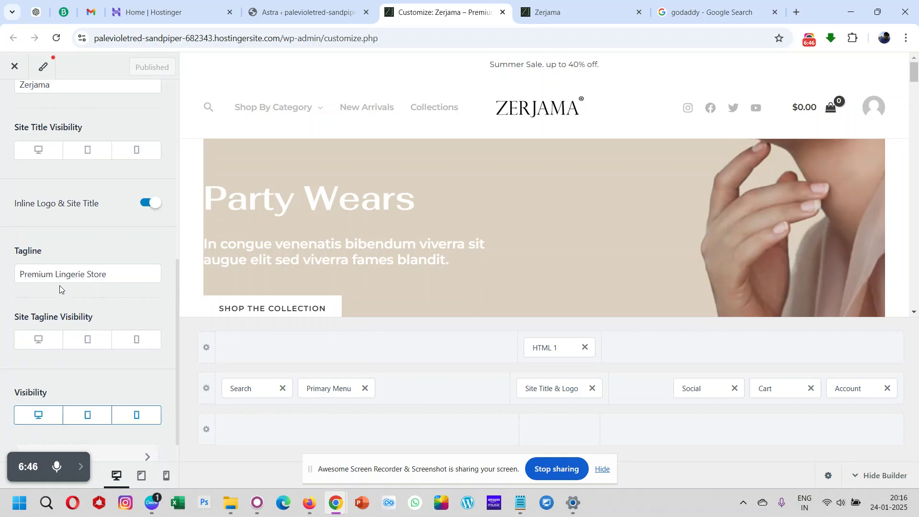
{"action": "scroll", "coordinate": [60, 287], "scroll_direction": "up", "scroll_amount": 5}
{"action": "scroll", "coordinate": [60, 287], "scroll_direction": "down", "scroll_amount": 5}
{"action": "scroll", "coordinate": [60, 285], "scroll_direction": "up", "scroll_amount": 5}
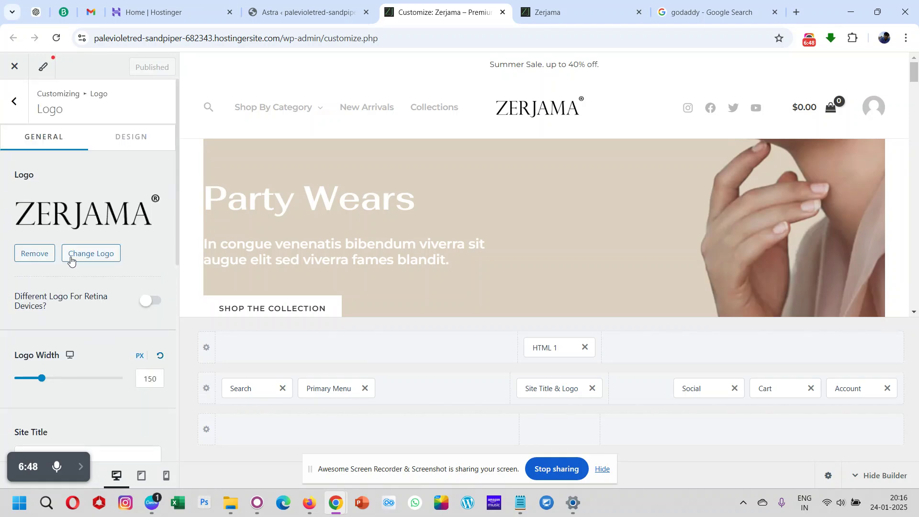
{"action": "left_click", "coordinate": [544, 15]}
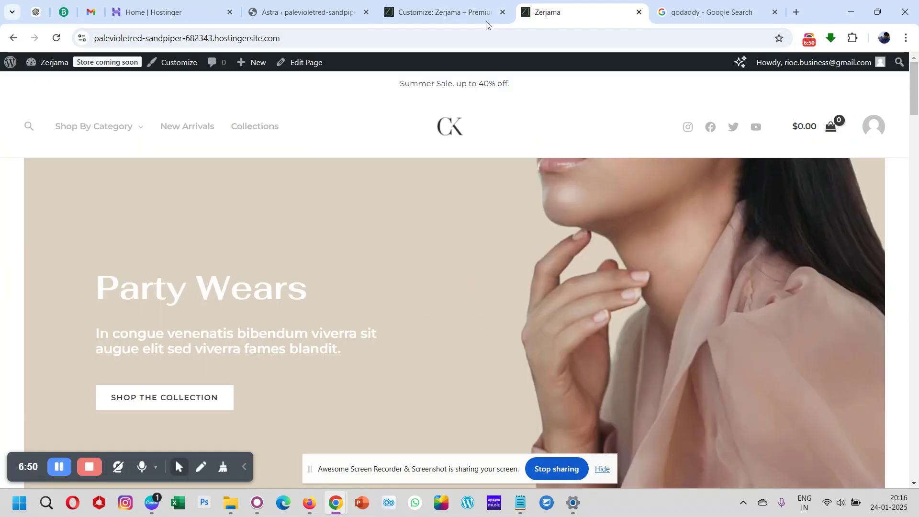
{"action": "left_click", "coordinate": [56, 38]}
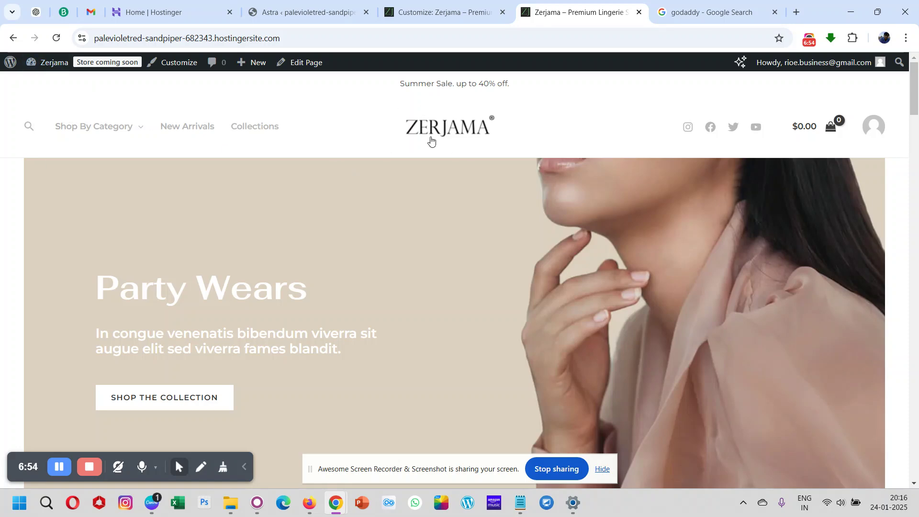
{"action": "scroll", "coordinate": [380, 226], "scroll_direction": "down", "scroll_amount": 10}
{"action": "scroll", "coordinate": [380, 225], "scroll_direction": "up", "scroll_amount": 10}
Return to the Customizer and open the global Typography settings
{"action": "left_click", "coordinate": [399, 4]}
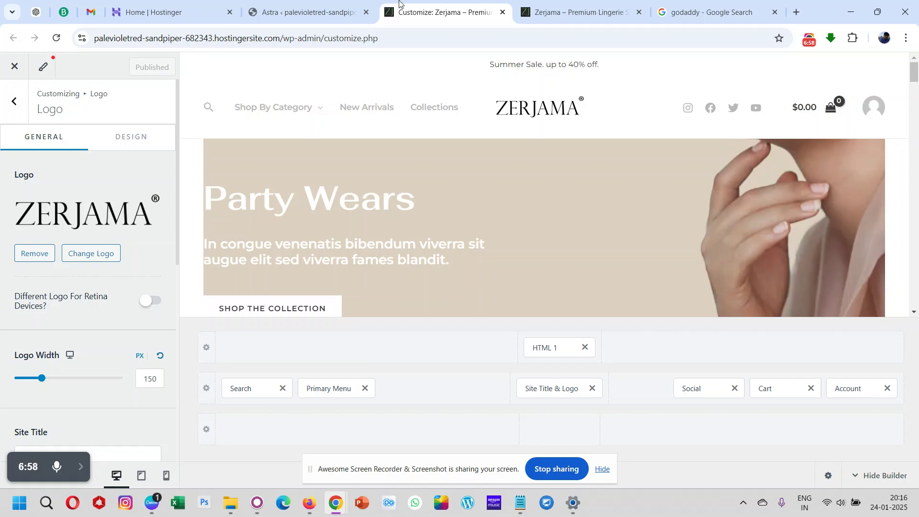
{"action": "left_click", "coordinate": [14, 102]}
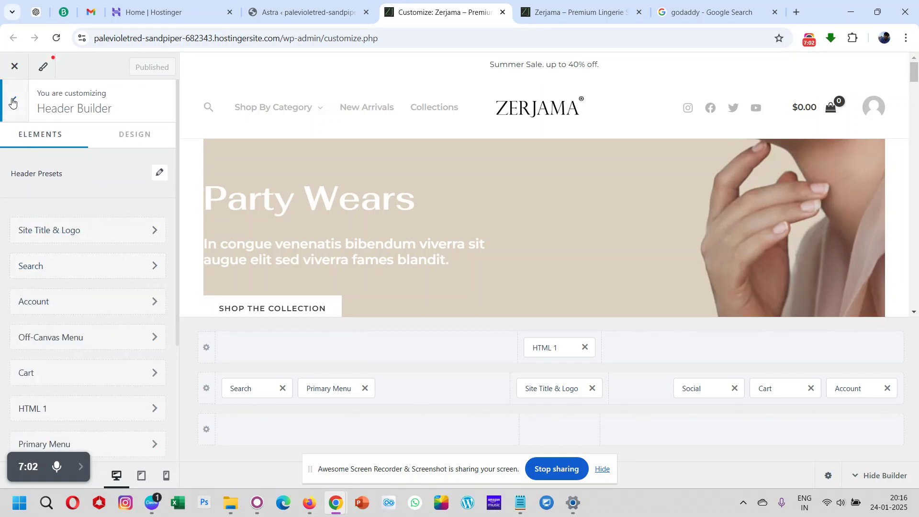
{"action": "left_click", "coordinate": [12, 102]}
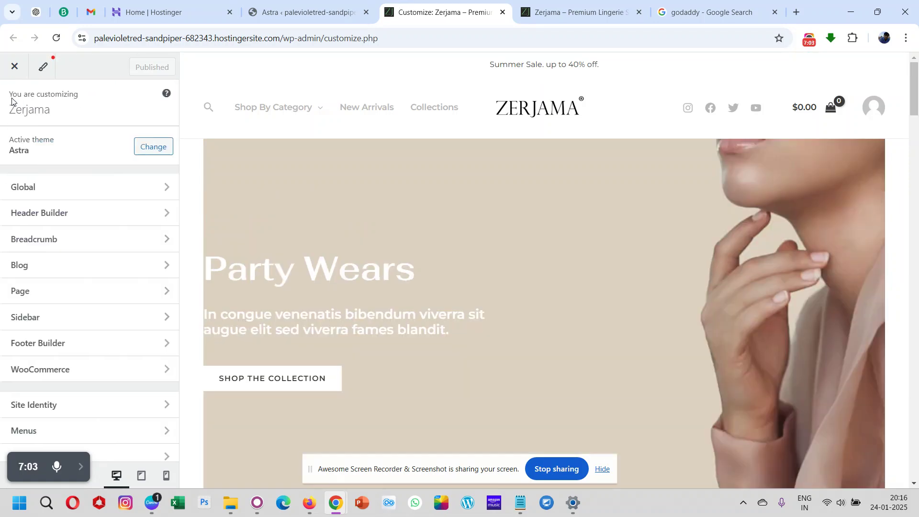
{"action": "left_click", "coordinate": [43, 195]}
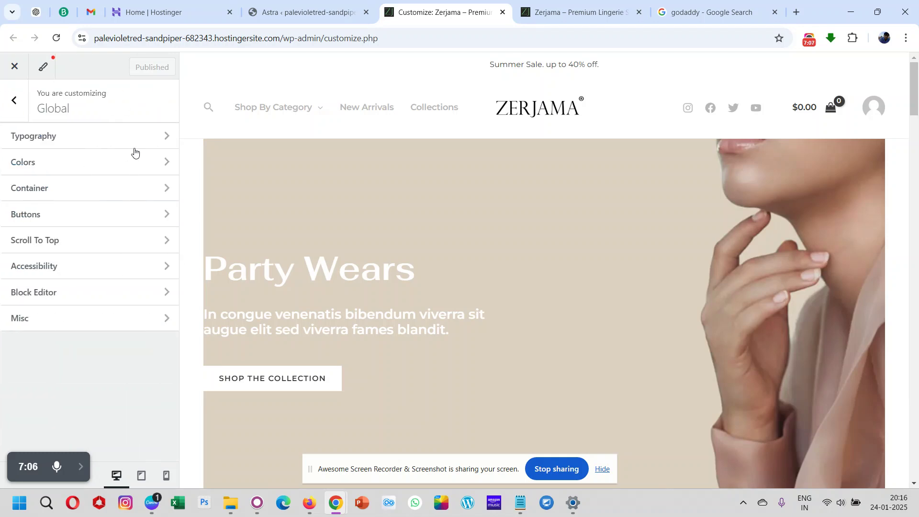
{"action": "left_click", "coordinate": [50, 137]}
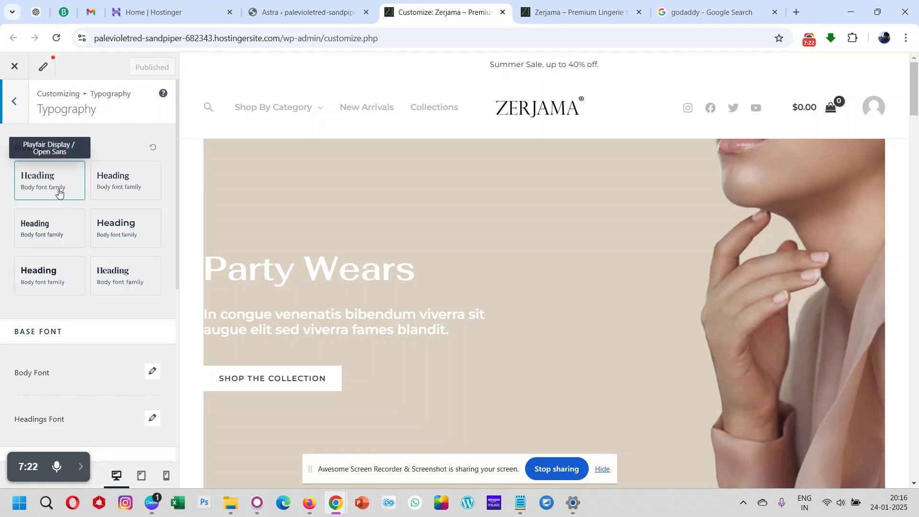
Examine the Body Font and Headings Font settings, including family, weight, size and line height
{"action": "scroll", "coordinate": [58, 191], "scroll_direction": "down", "scroll_amount": 3}
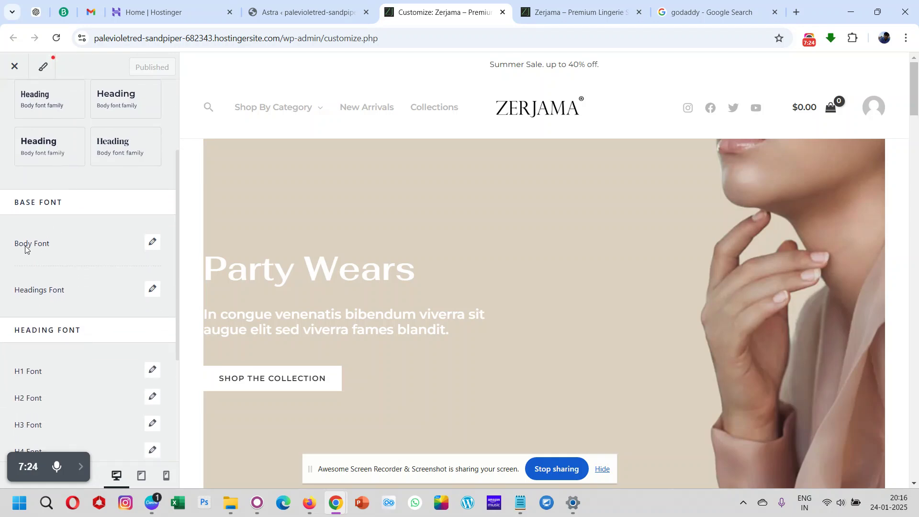
{"action": "left_click", "coordinate": [152, 243]}
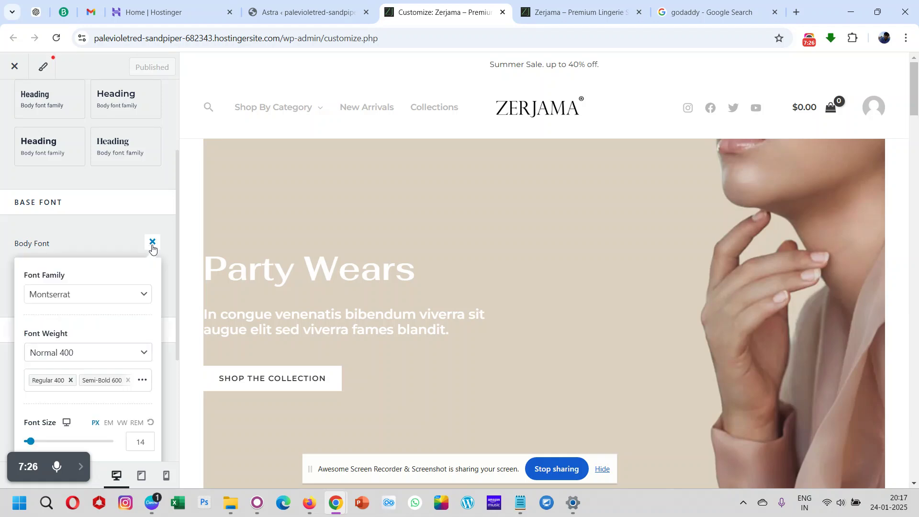
{"action": "scroll", "coordinate": [107, 338], "scroll_direction": "down", "scroll_amount": 3}
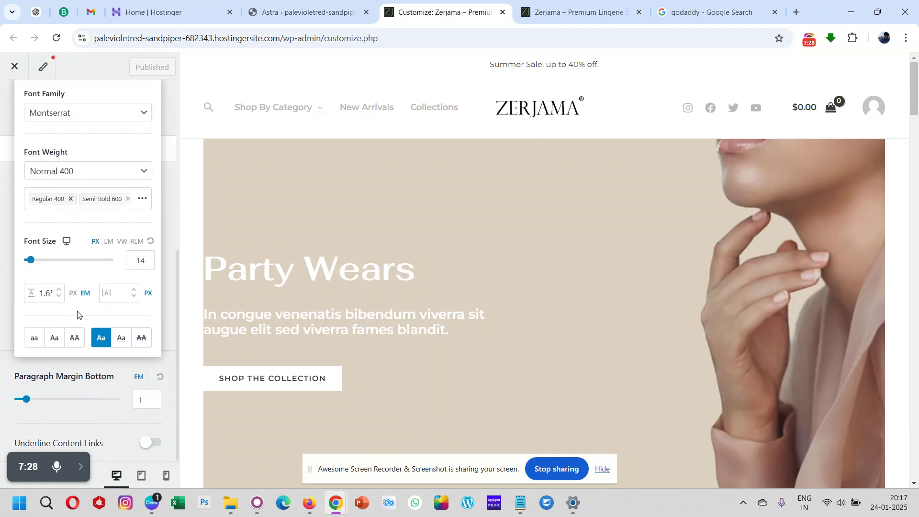
{"action": "left_click", "coordinate": [144, 261]}
{"action": "scroll", "coordinate": [140, 258], "scroll_direction": "up", "scroll_amount": 2}
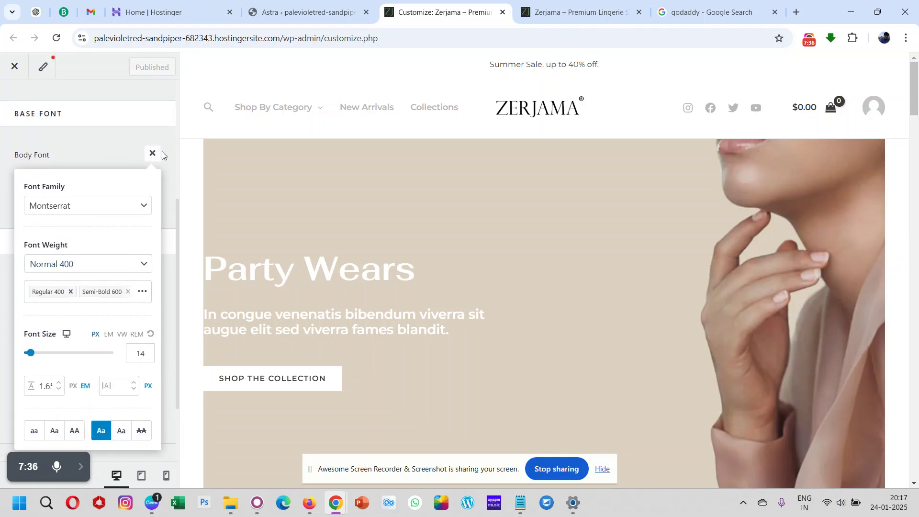
{"action": "left_click", "coordinate": [152, 153]}
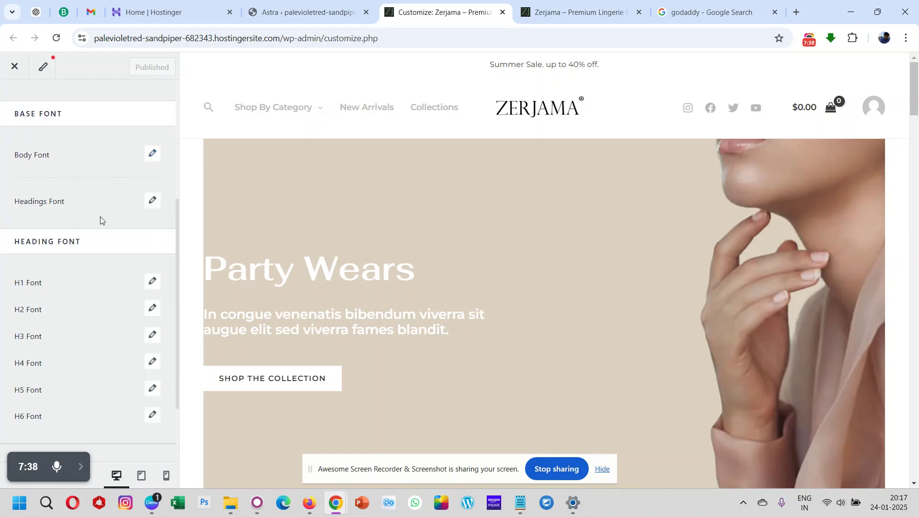
{"action": "scroll", "coordinate": [99, 216], "scroll_direction": "down", "scroll_amount": 2}
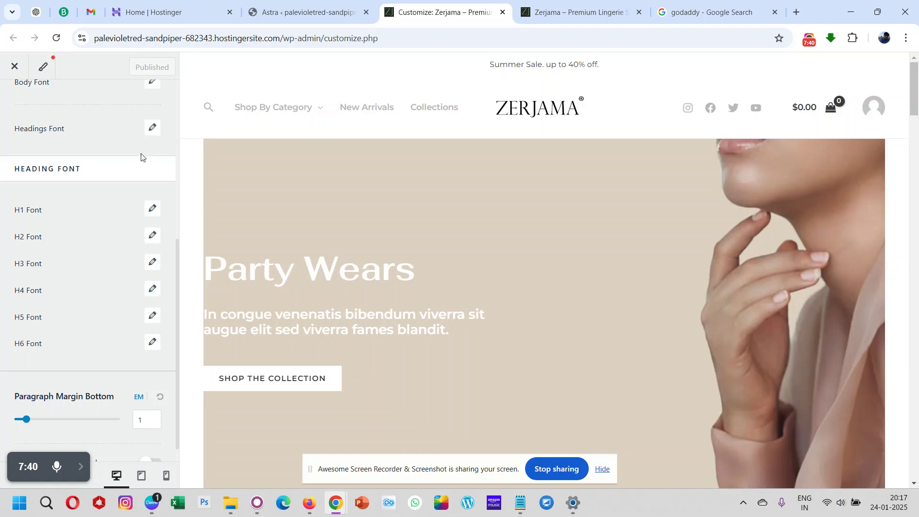
{"action": "left_click", "coordinate": [152, 128]}
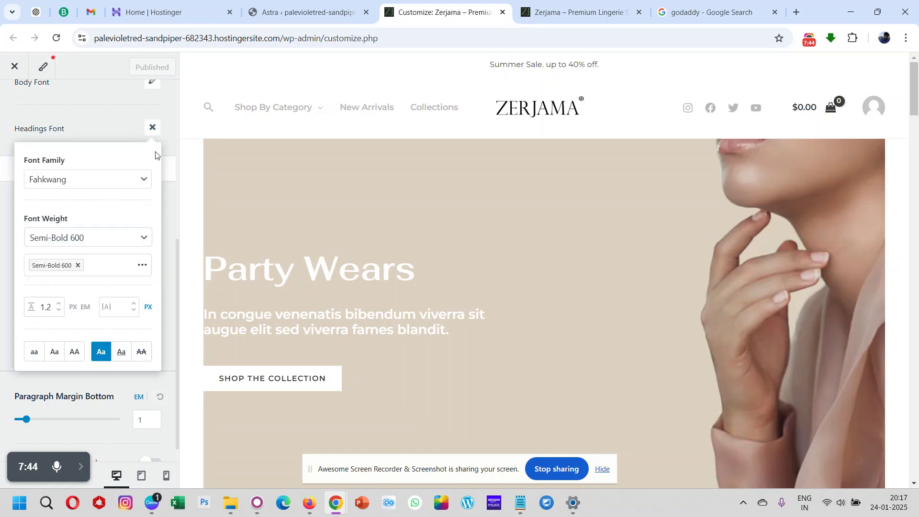
{"action": "left_click", "coordinate": [152, 130]}
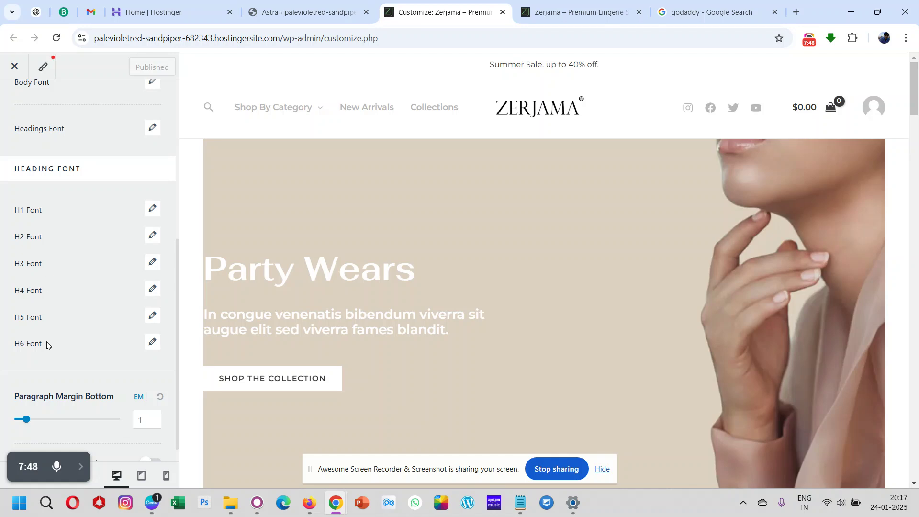
Examine the individual heading font settings one by one, from H6 up to H1
{"action": "scroll", "coordinate": [47, 348], "scroll_direction": "down", "scroll_amount": 1}
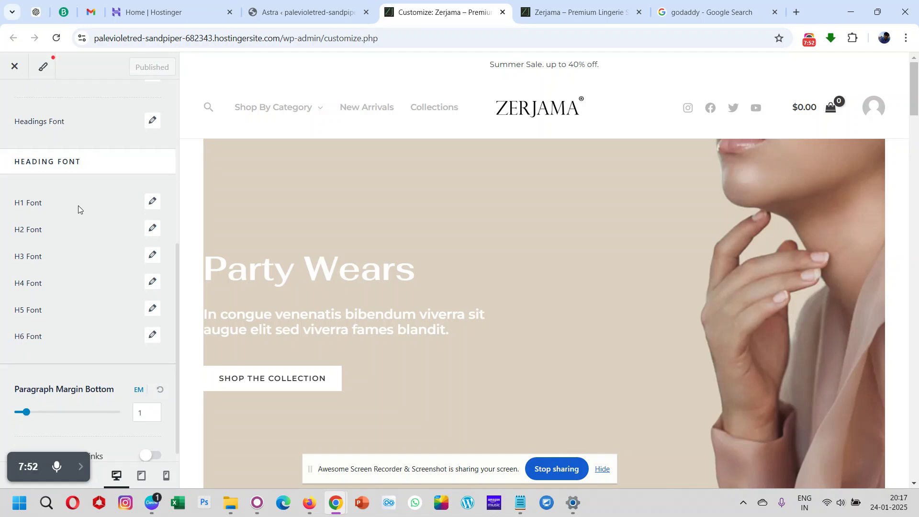
{"action": "left_click", "coordinate": [152, 336]}
{"action": "scroll", "coordinate": [95, 317], "scroll_direction": "down", "scroll_amount": 3}
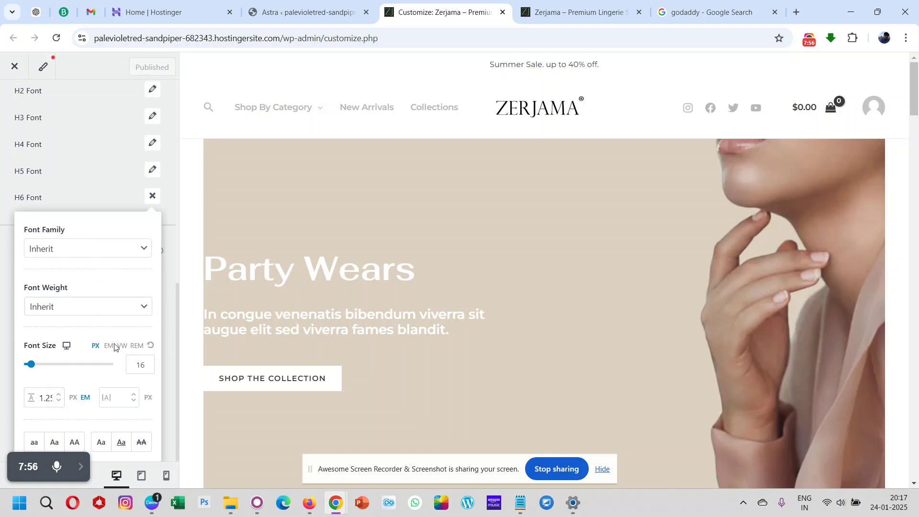
{"action": "left_click", "coordinate": [151, 171]}
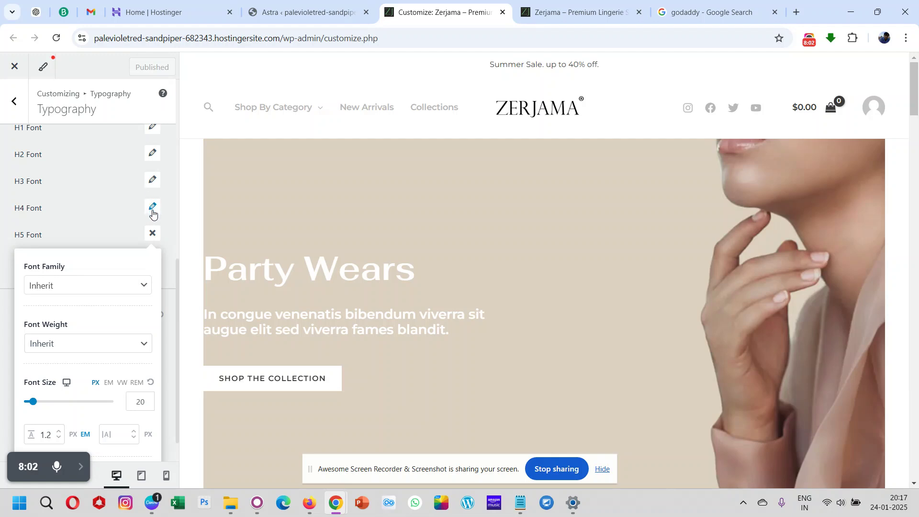
{"action": "left_click", "coordinate": [152, 210]}
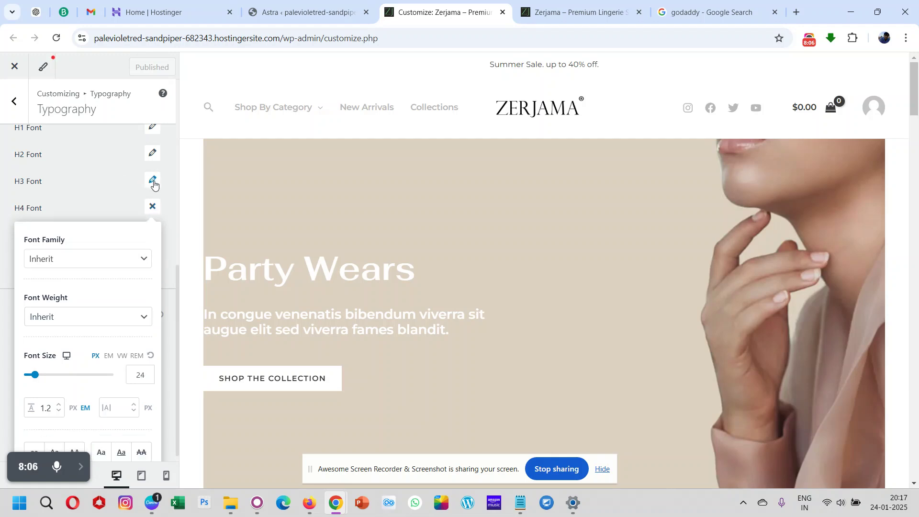
{"action": "left_click", "coordinate": [153, 182]}
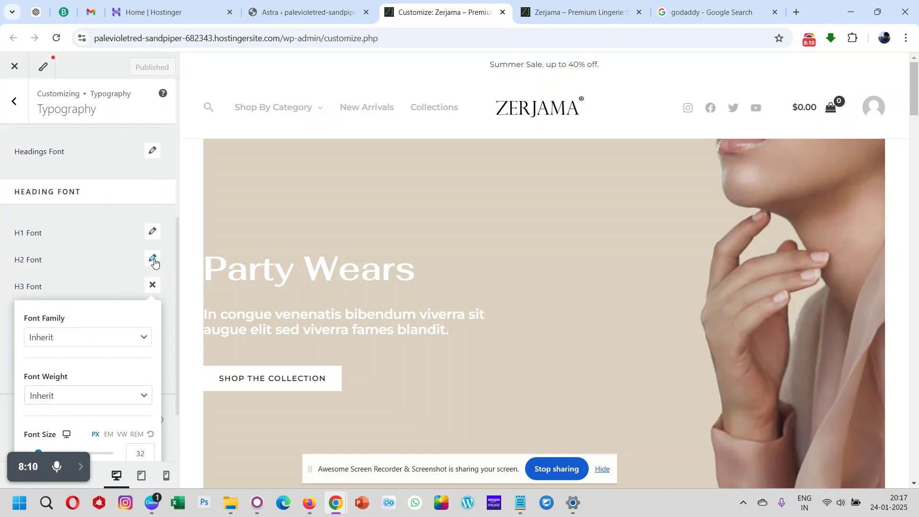
{"action": "left_click", "coordinate": [153, 261]}
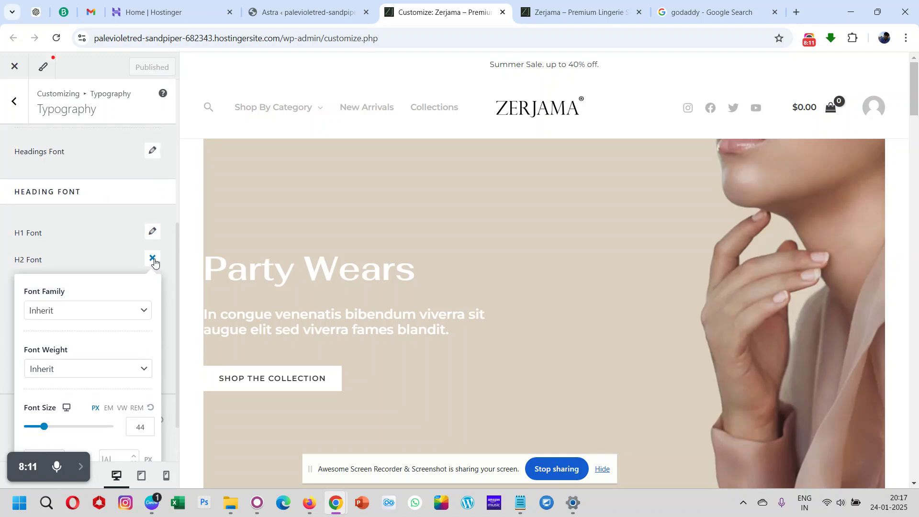
{"action": "left_click", "coordinate": [153, 231]}
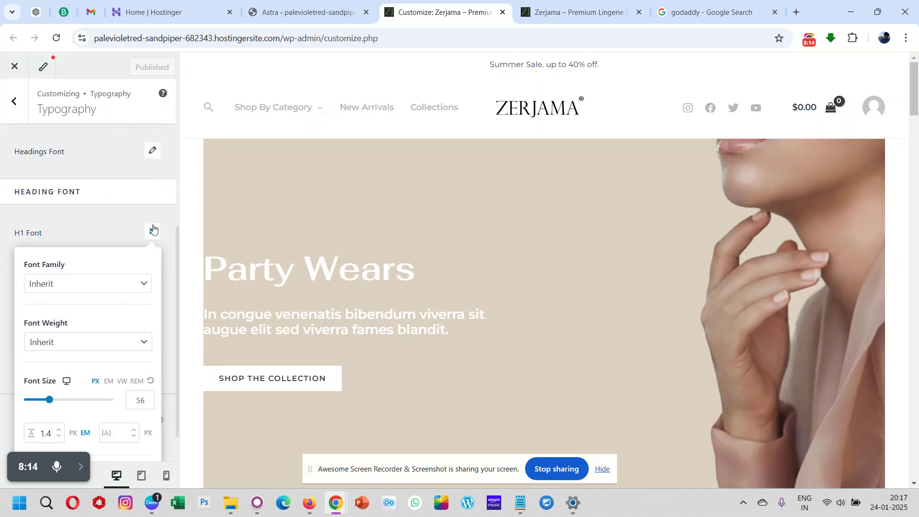
{"action": "left_click", "coordinate": [85, 240]}
{"action": "scroll", "coordinate": [85, 238], "scroll_direction": "down", "scroll_amount": 1}
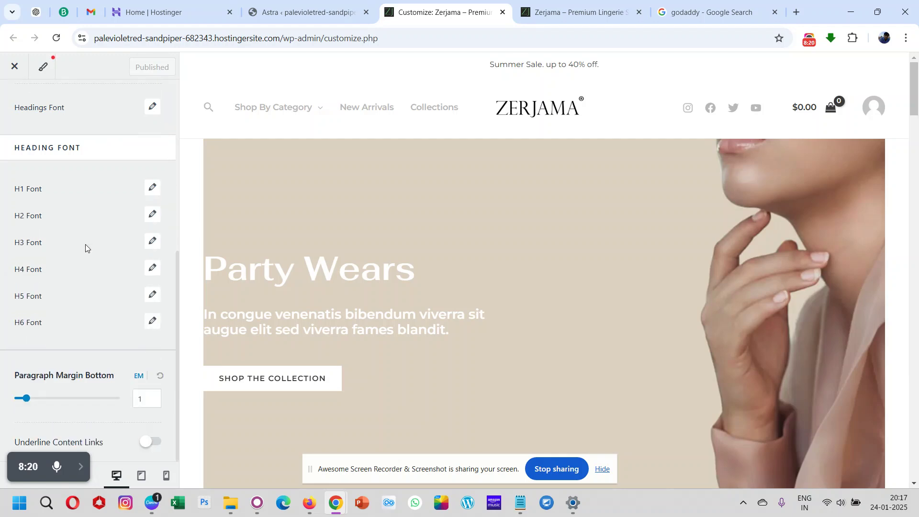
{"action": "scroll", "coordinate": [86, 244], "scroll_direction": "up", "scroll_amount": 7}
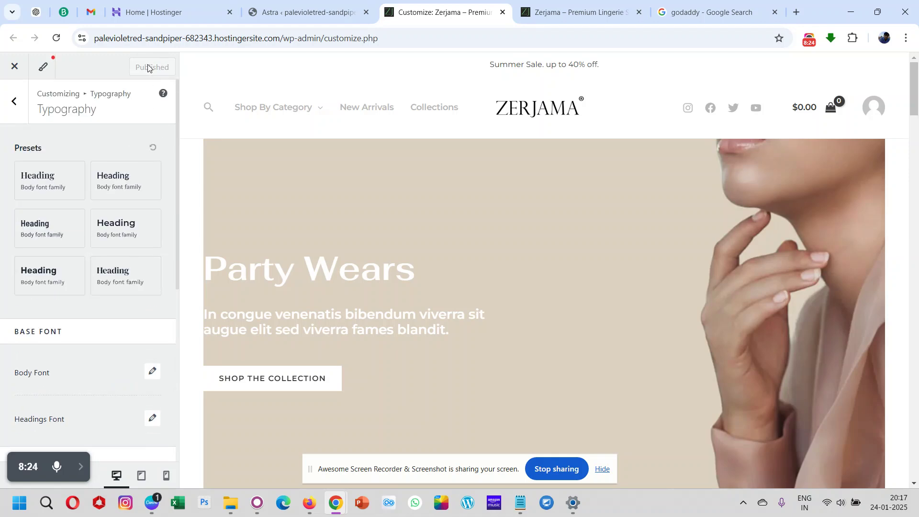
Select the Style 2 palette in the global Colors settings and open its Color 1 for editing
{"action": "left_click", "coordinate": [19, 107]}
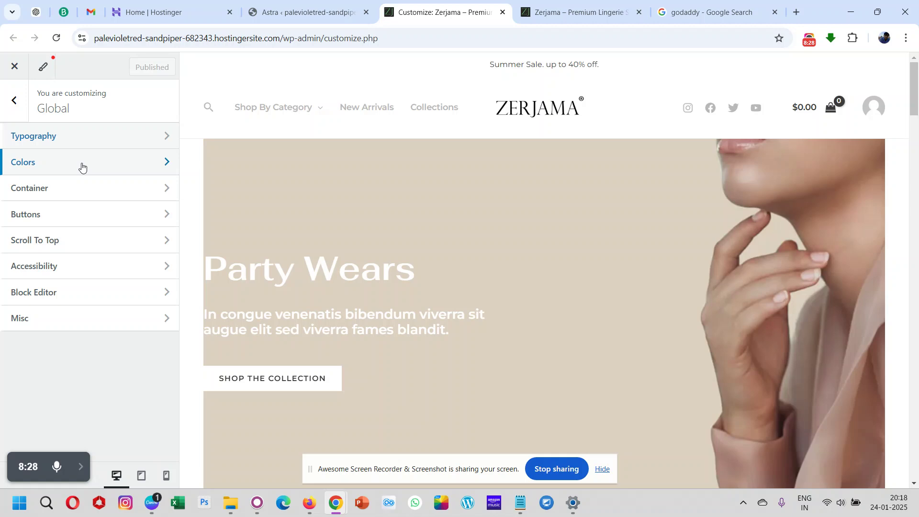
{"action": "left_click", "coordinate": [82, 166]}
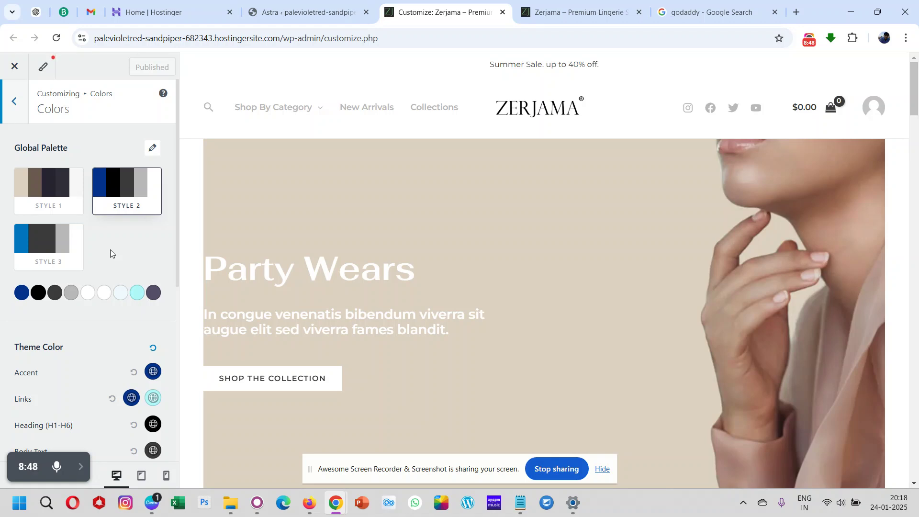
{"action": "left_click", "coordinate": [129, 185]}
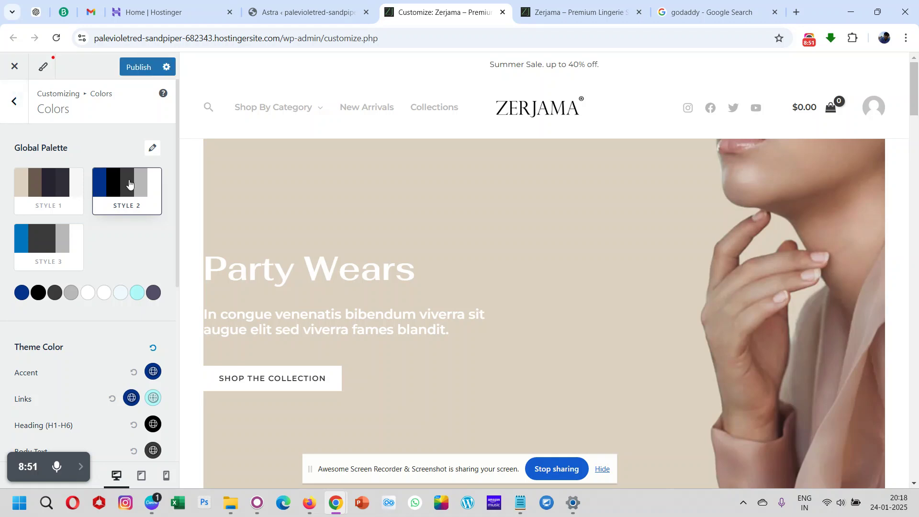
{"action": "left_click", "coordinate": [21, 296]}
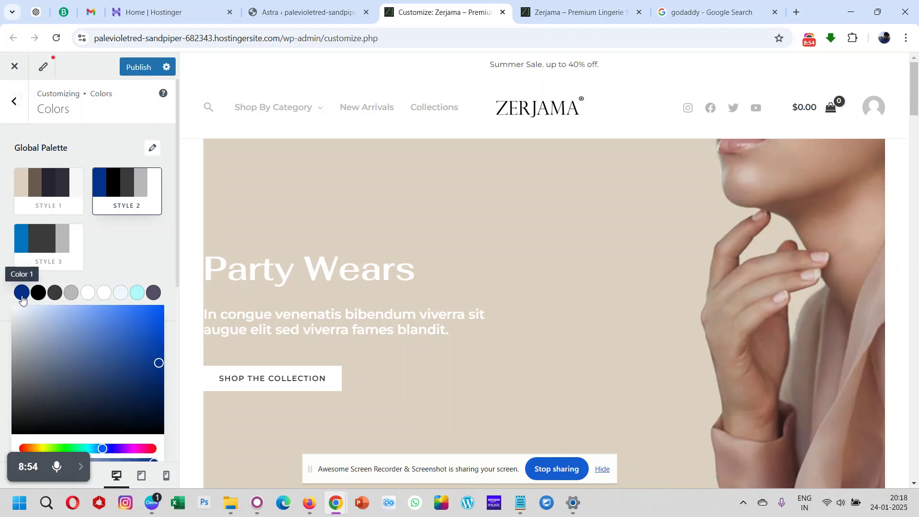
{"action": "scroll", "coordinate": [50, 345], "scroll_direction": "down", "scroll_amount": 1}
{"action": "scroll", "coordinate": [55, 348], "scroll_direction": "down", "scroll_amount": 3}
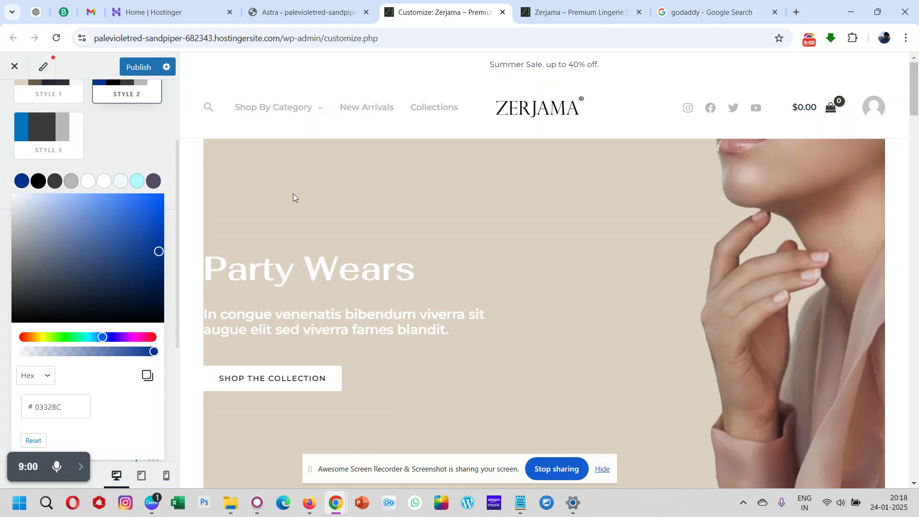
Switch to File Explorer, view the logo files in the ZerJama folder under Old Images, and return to the Customizer's color settings
{"action": "left_click", "coordinate": [229, 433]}
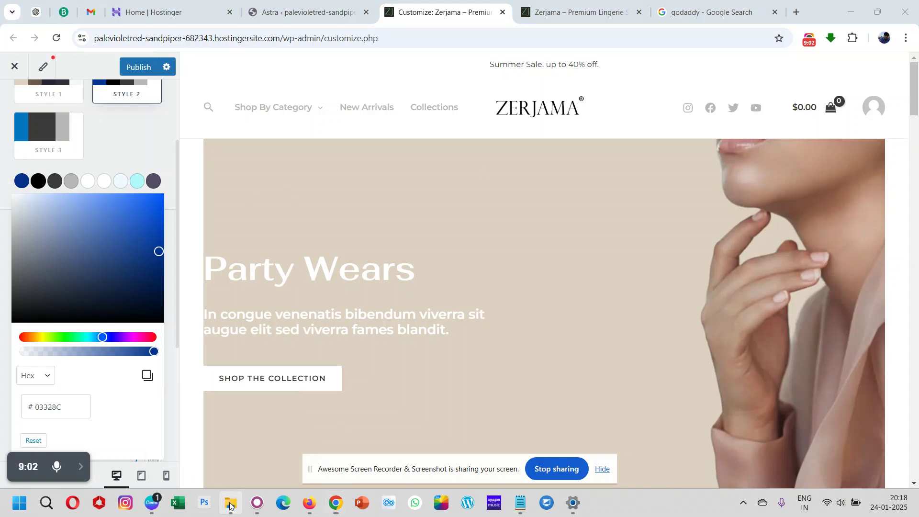
{"action": "scroll", "coordinate": [124, 311], "scroll_direction": "up", "scroll_amount": 2}
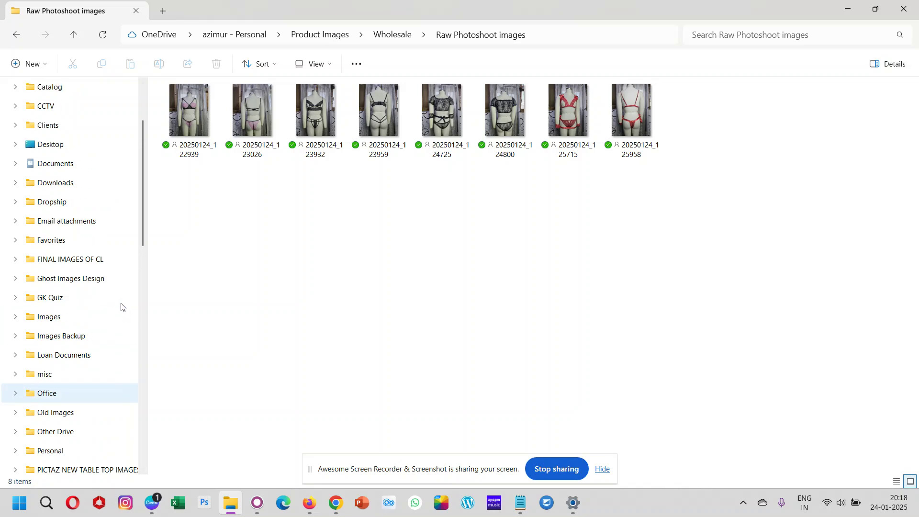
{"action": "left_click", "coordinate": [59, 414]}
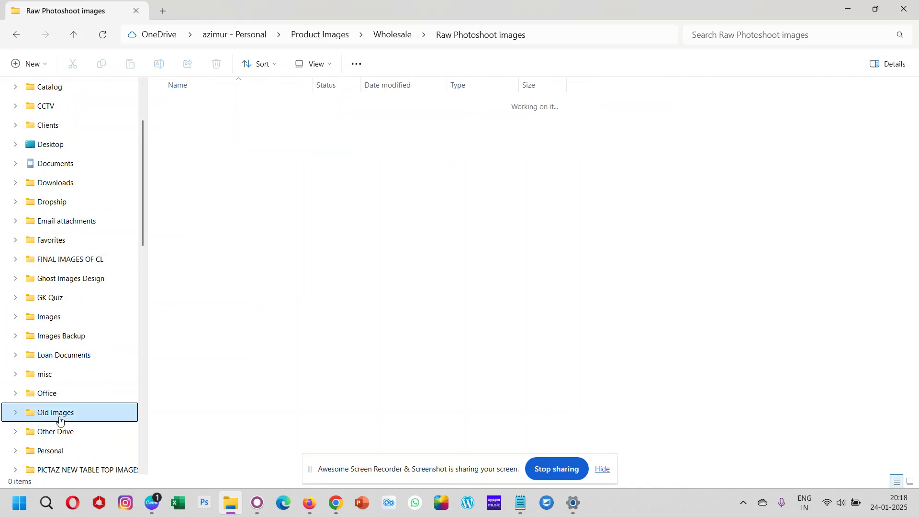
{"action": "double_click", "coordinate": [288, 141]}
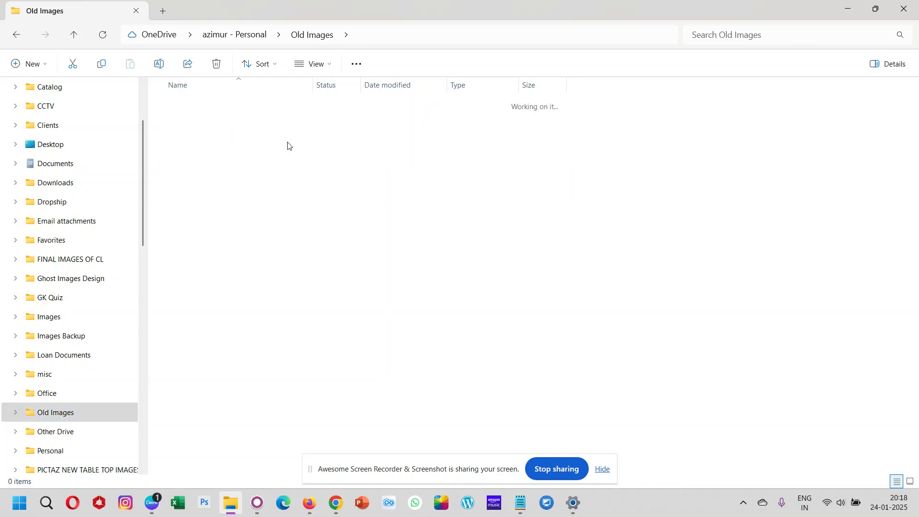
{"action": "double_click", "coordinate": [741, 114]}
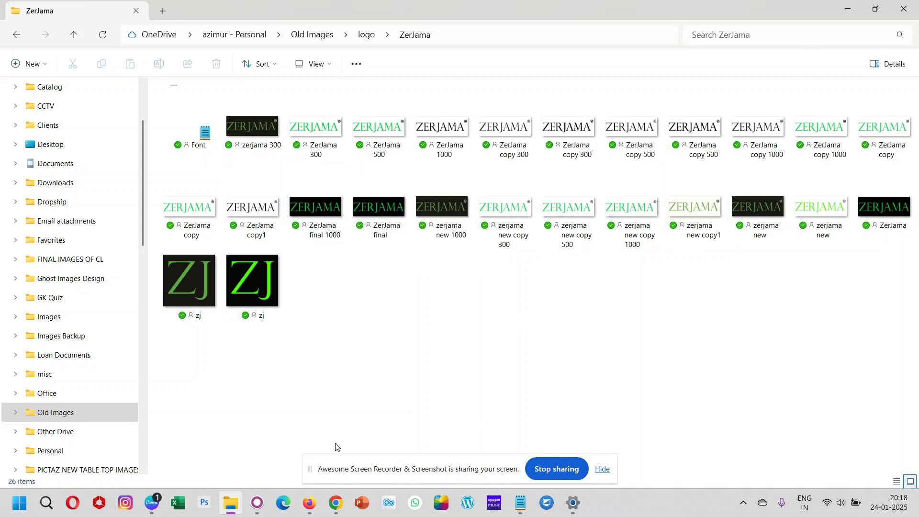
{"action": "mouse_move", "coordinate": [335, 506]}
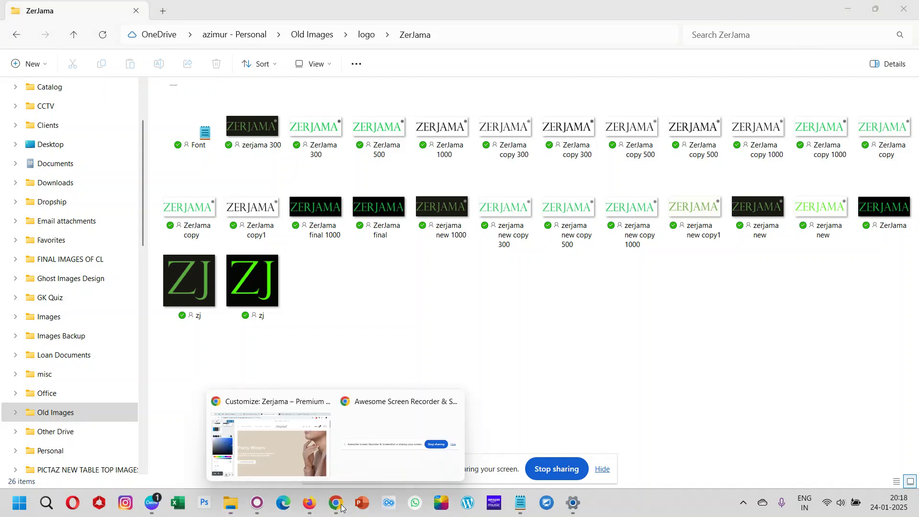
{"action": "left_click", "coordinate": [289, 432]}
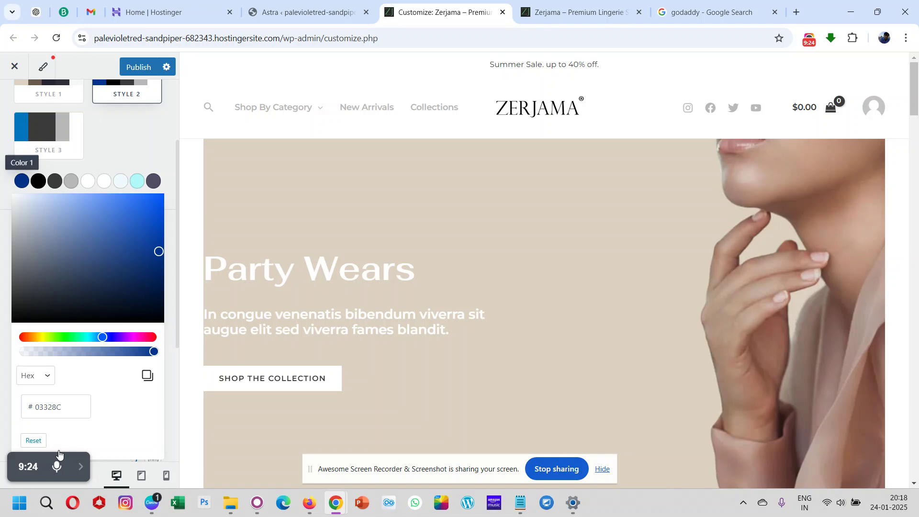
{"action": "left_click", "coordinate": [76, 469]}
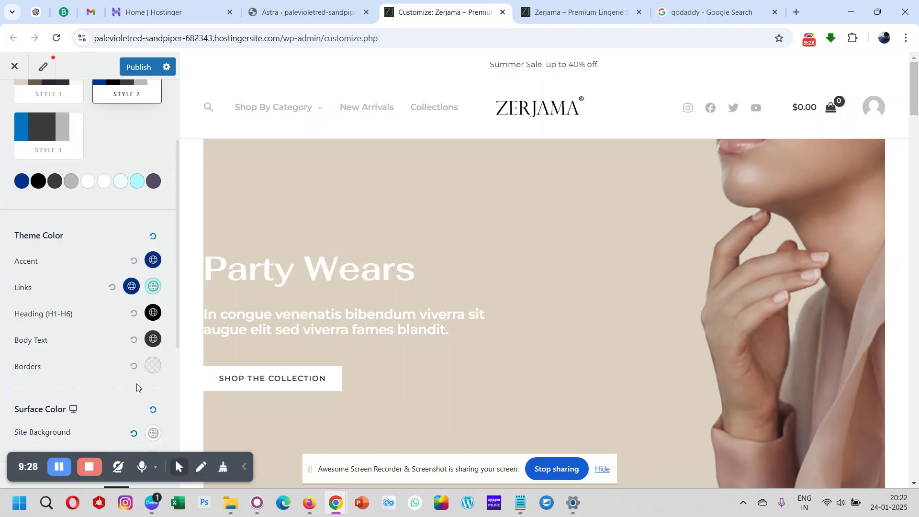
Change Color 1 of the Style 2 palette to bright green 039D00
{"action": "scroll", "coordinate": [70, 233], "scroll_direction": "up", "scroll_amount": 3}
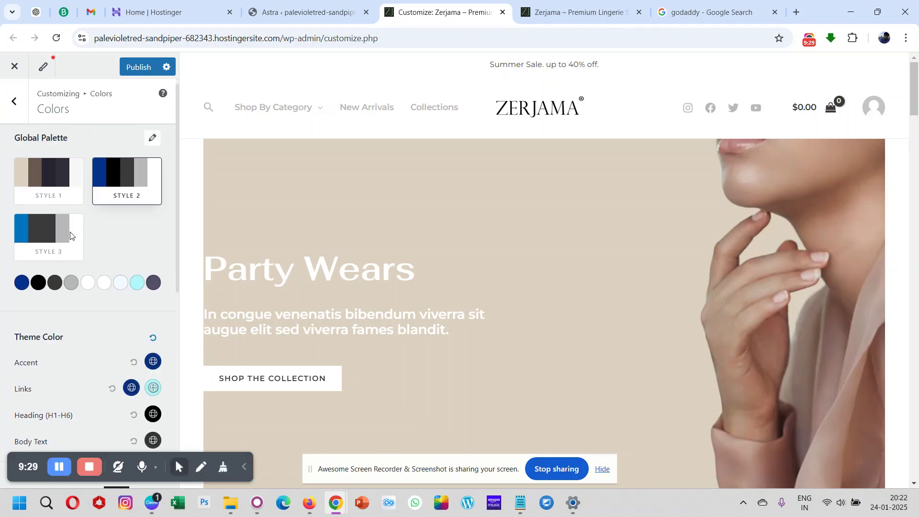
{"action": "left_click", "coordinate": [24, 287]}
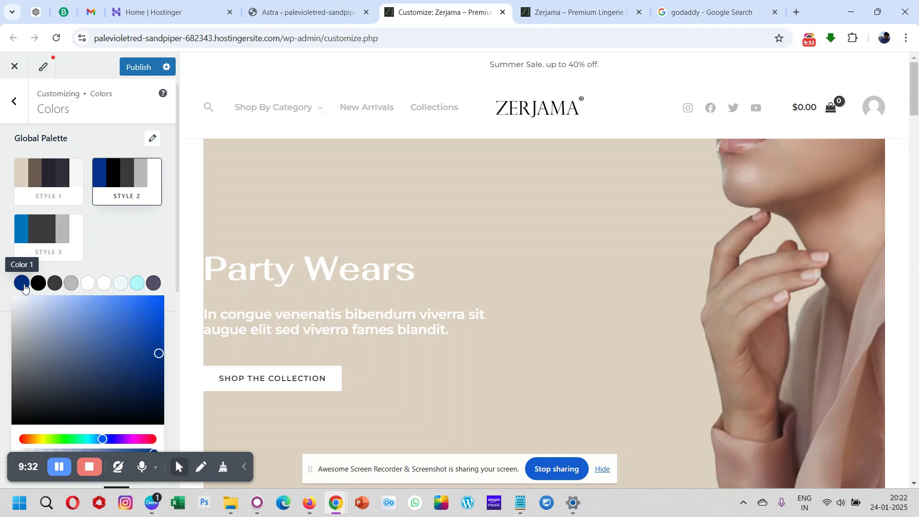
{"action": "left_click", "coordinate": [65, 440]}
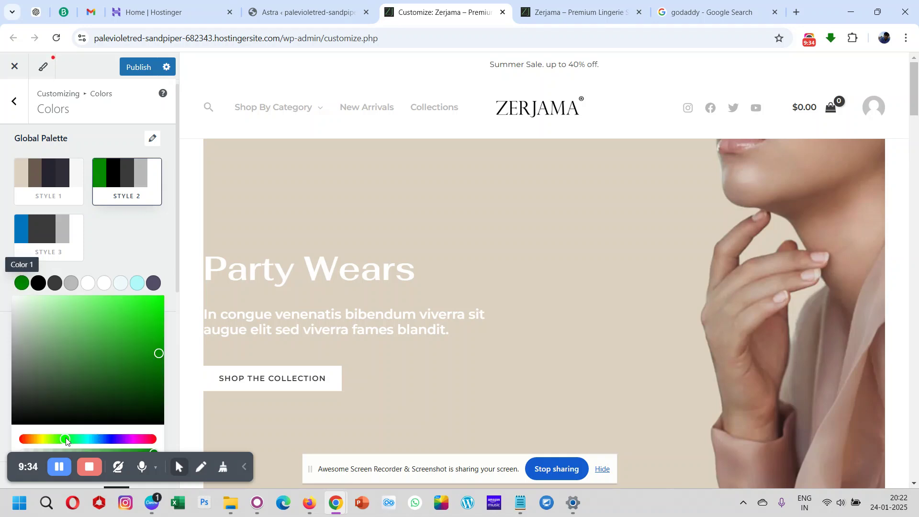
{"action": "left_click", "coordinate": [157, 344]}
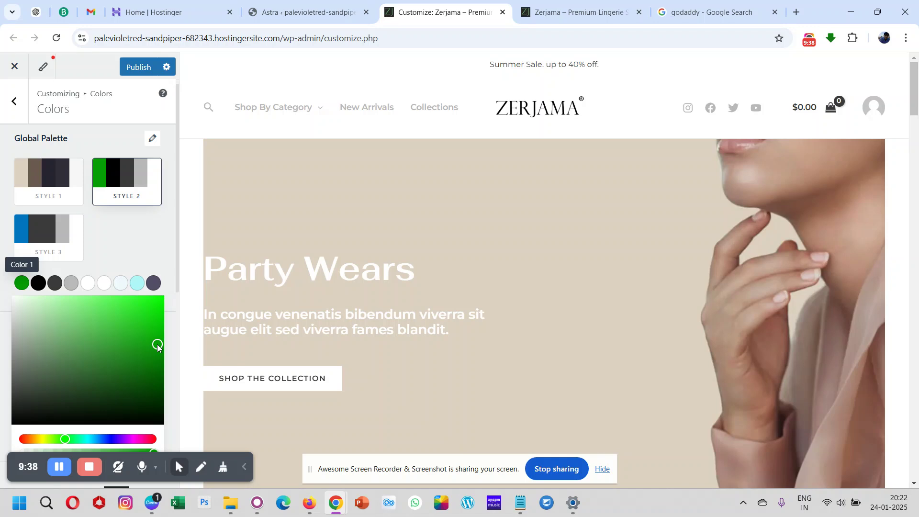
{"action": "left_click_drag", "start_coordinate": [164, 344], "coordinate": [165, 346]}
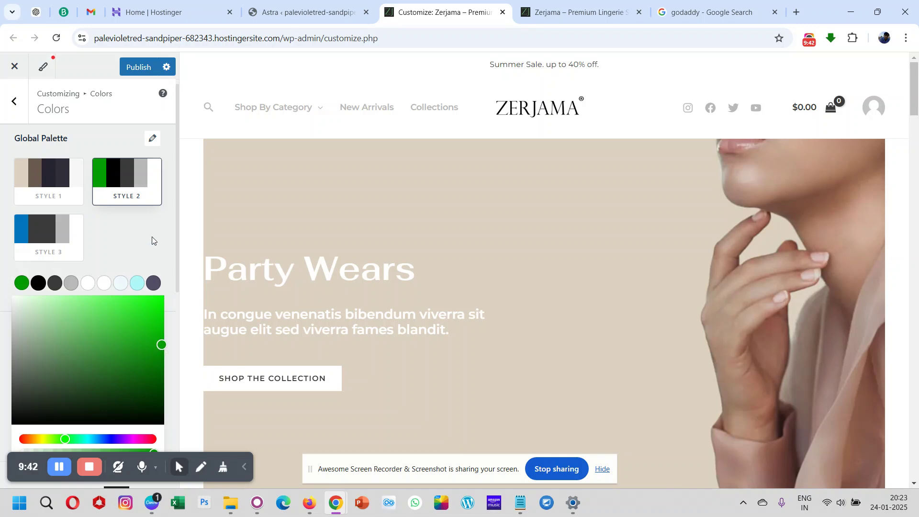
{"action": "left_click", "coordinate": [156, 251]}
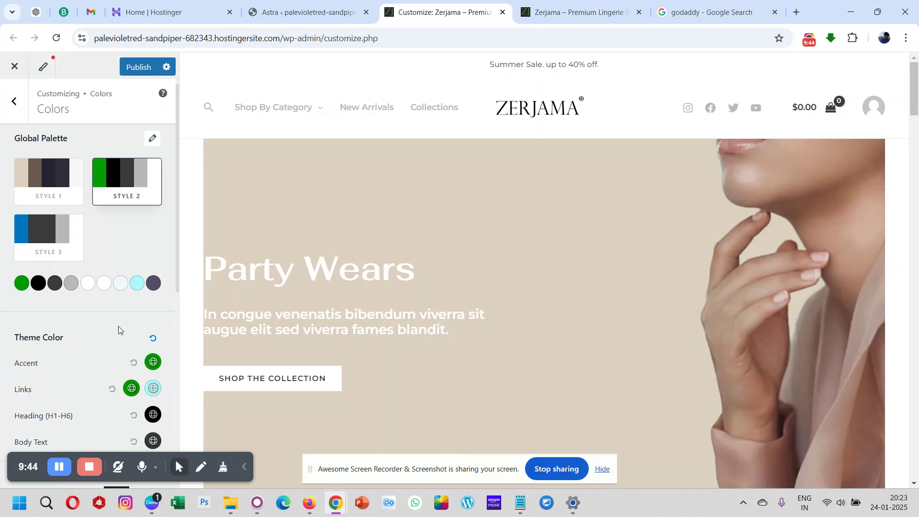
Look through the theme, surface and heading color settings, and reopen Color 1 with its hex code selected
{"action": "scroll", "coordinate": [119, 310], "scroll_direction": "down", "scroll_amount": 5}
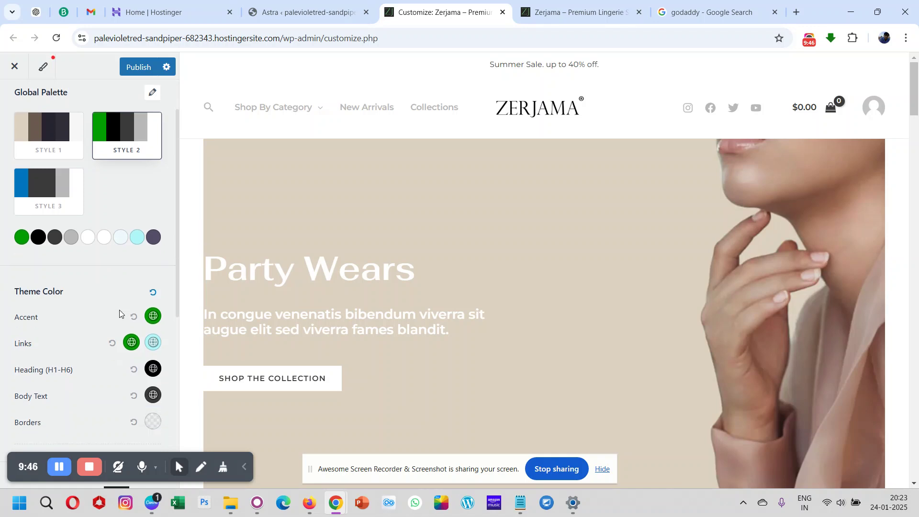
{"action": "scroll", "coordinate": [119, 310], "scroll_direction": "down", "scroll_amount": 2}
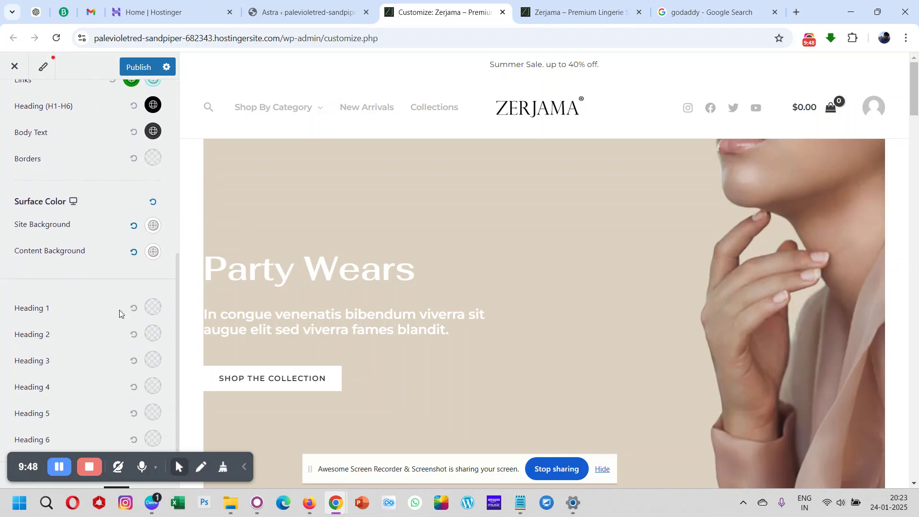
{"action": "scroll", "coordinate": [119, 309], "scroll_direction": "up", "scroll_amount": 8}
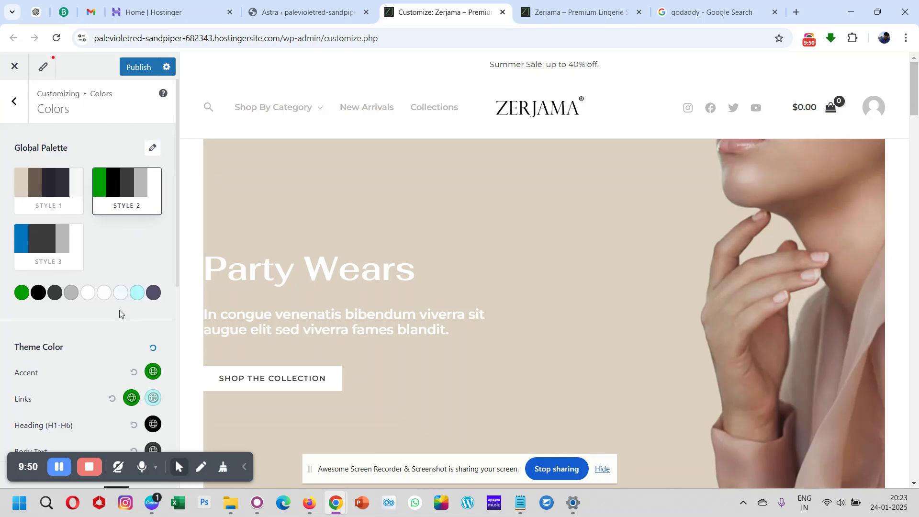
{"action": "left_click", "coordinate": [21, 293]}
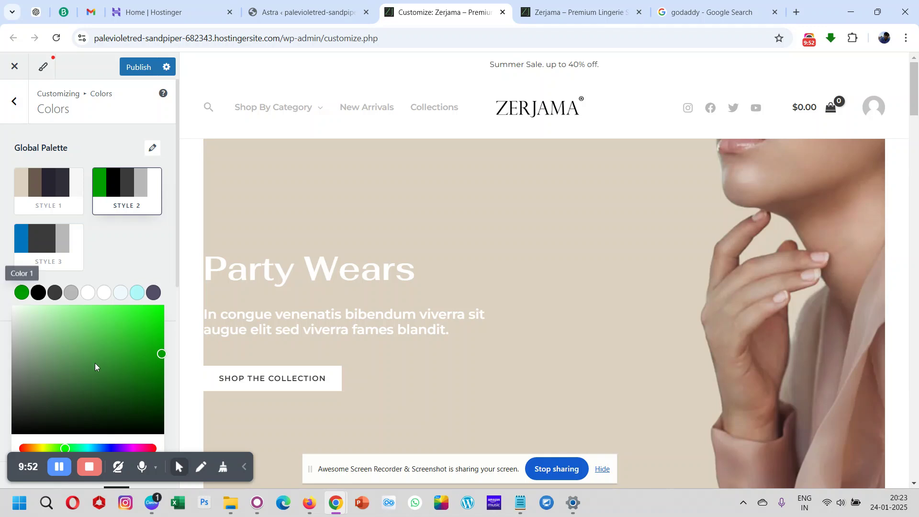
{"action": "scroll", "coordinate": [95, 363], "scroll_direction": "down", "scroll_amount": 4}
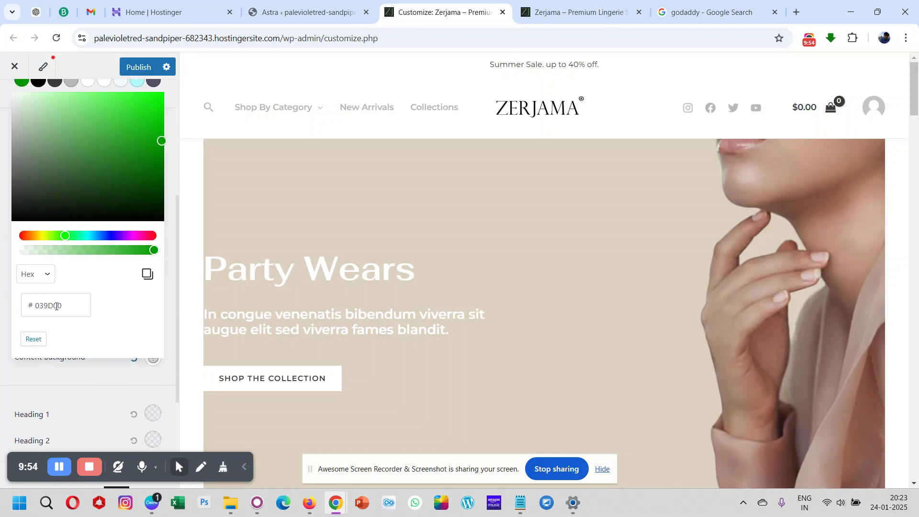
{"action": "double_click", "coordinate": [50, 306]}
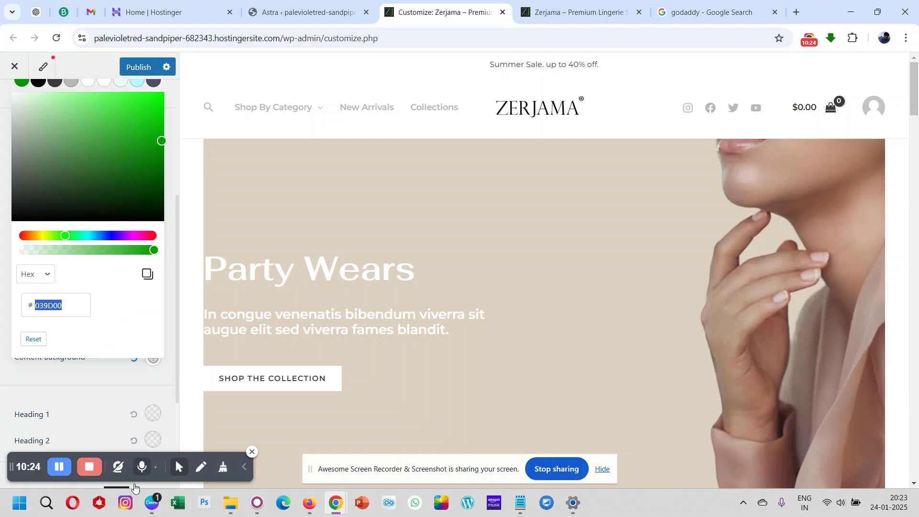
Switch to Canva and upload the dark-background zj logo image from File Explorer's ZerJama folder
{"action": "left_click", "coordinate": [152, 504]}
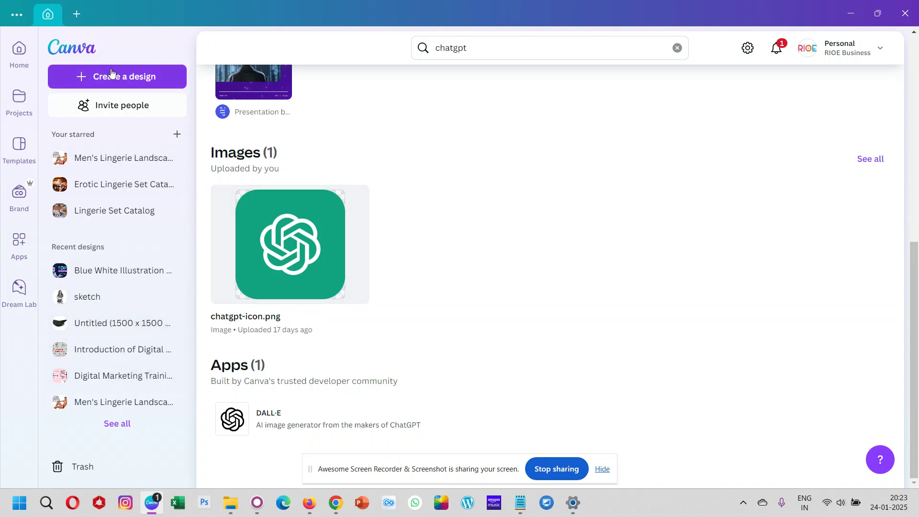
{"action": "left_click", "coordinate": [231, 503]}
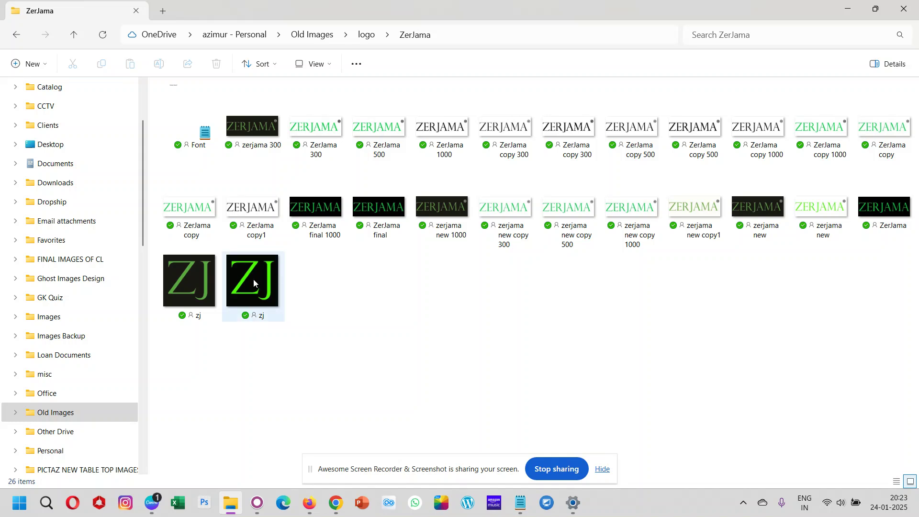
{"action": "mouse_move", "coordinate": [254, 279]}
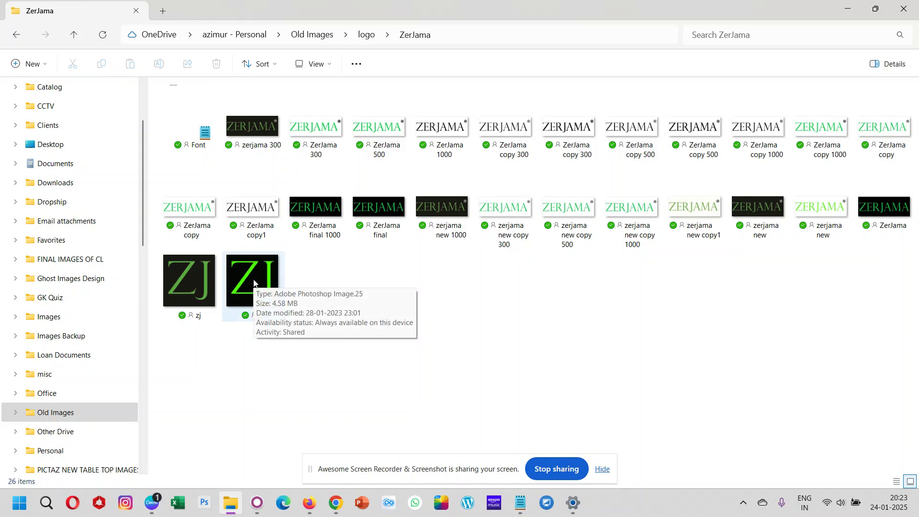
{"action": "left_click", "coordinate": [188, 273]}
{"action": "left_click_drag", "start_coordinate": [188, 274], "coordinate": [400, 247]}
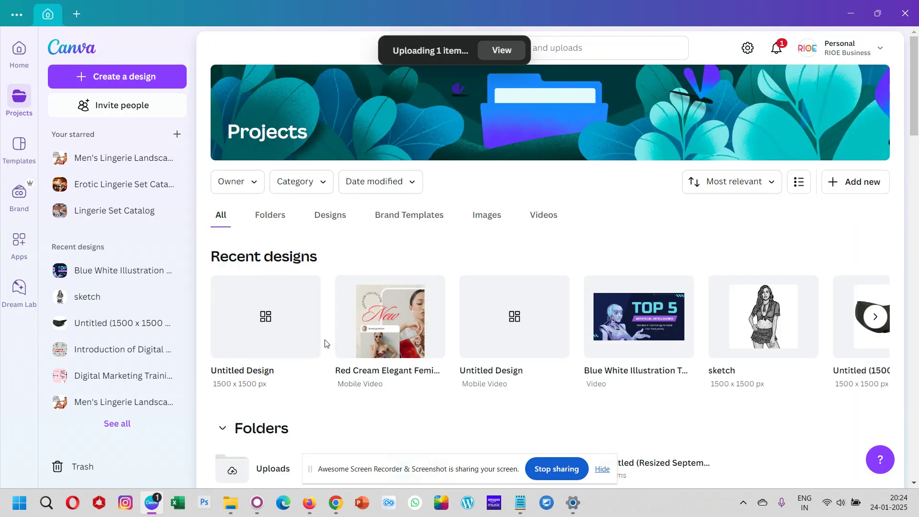
{"action": "scroll", "coordinate": [325, 343], "scroll_direction": "down", "scroll_amount": 5}
{"action": "scroll", "coordinate": [325, 343], "scroll_direction": "up", "scroll_amount": 5}
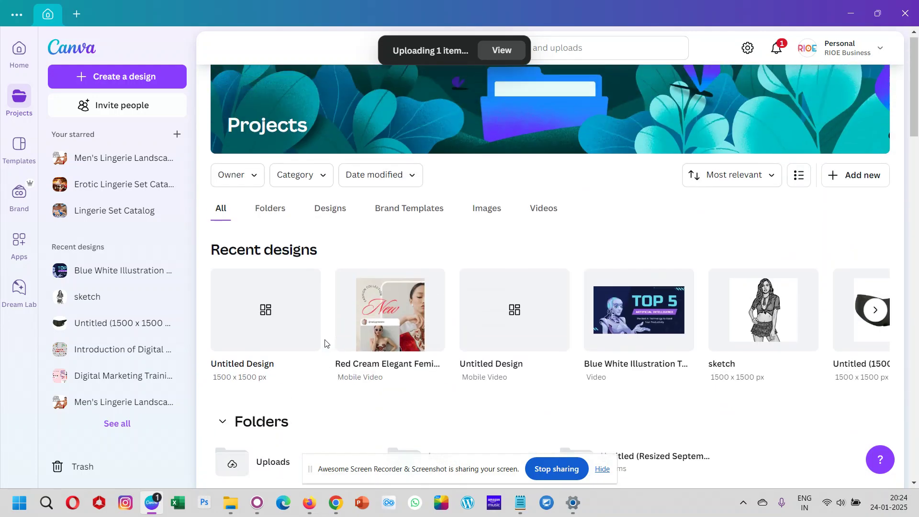
Open the uploaded zj.jpg image in Canva and use it in a new design, closing the image editing options
{"action": "left_click", "coordinate": [501, 50]}
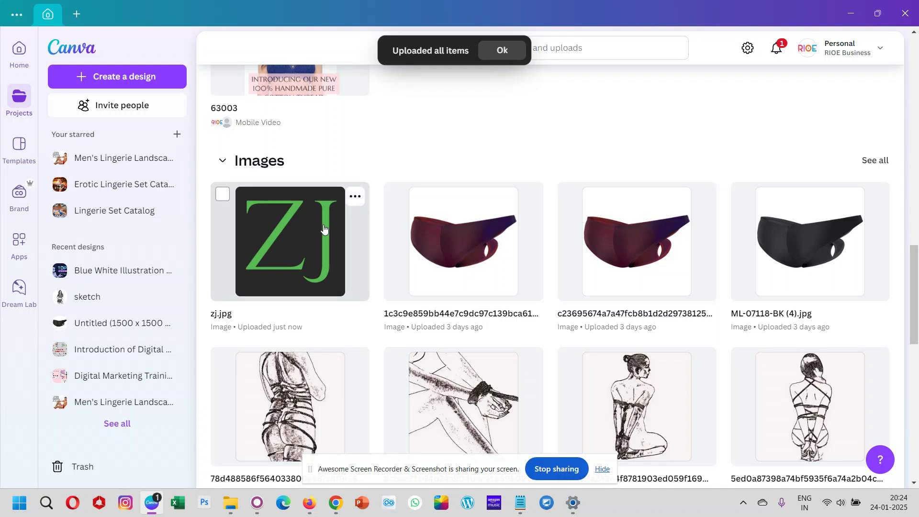
{"action": "left_click", "coordinate": [262, 262]}
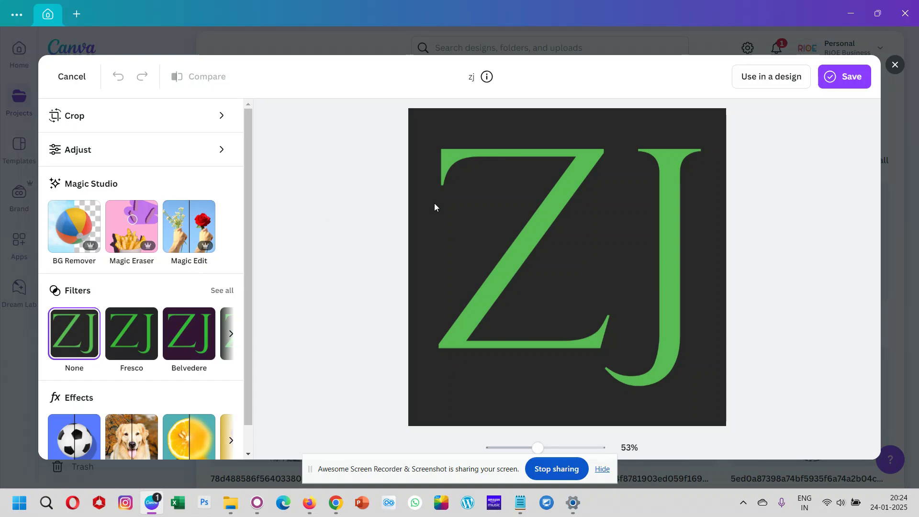
{"action": "left_click", "coordinate": [773, 78]}
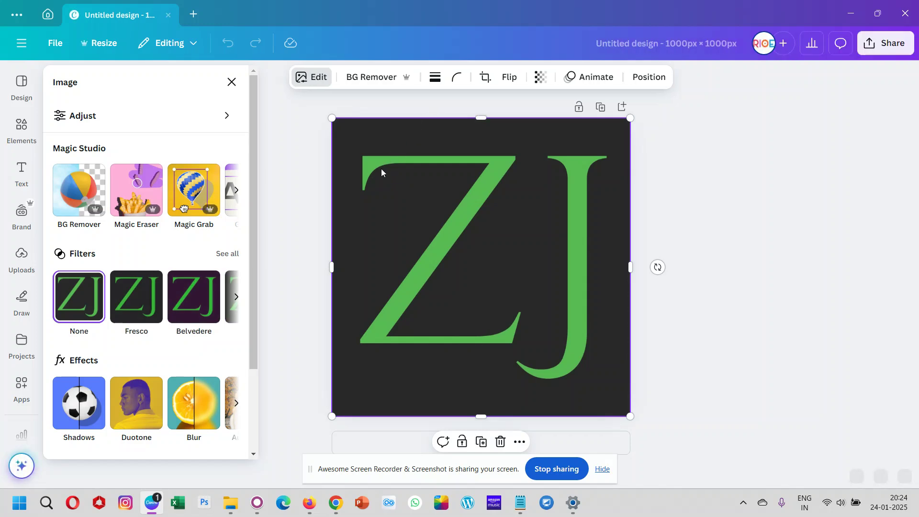
{"action": "left_click", "coordinate": [229, 82]}
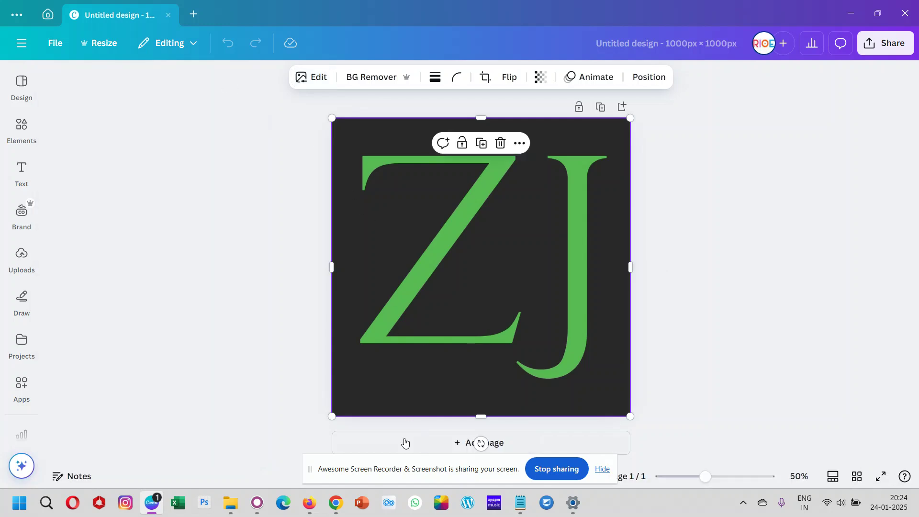
Add a second page to the design and set its background to the logo's dark green photo color #3b6d39
{"action": "left_click", "coordinate": [404, 444]}
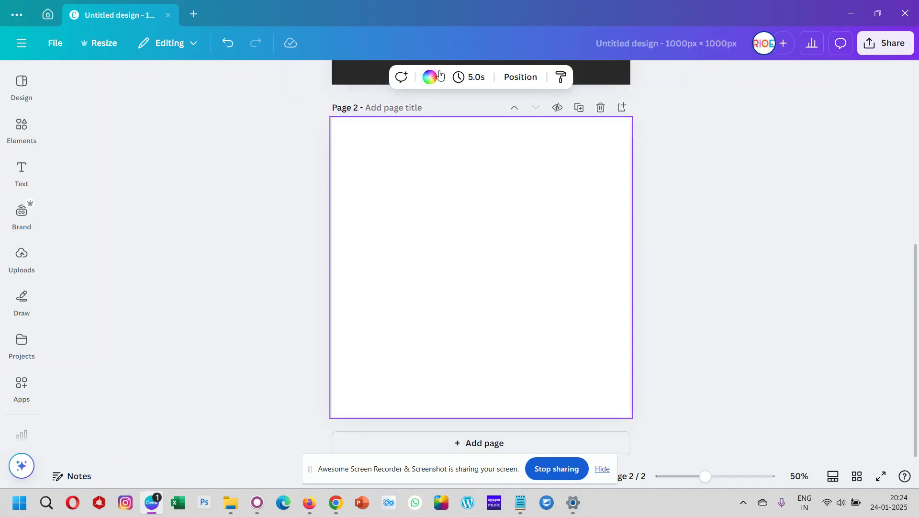
{"action": "left_click", "coordinate": [429, 83]}
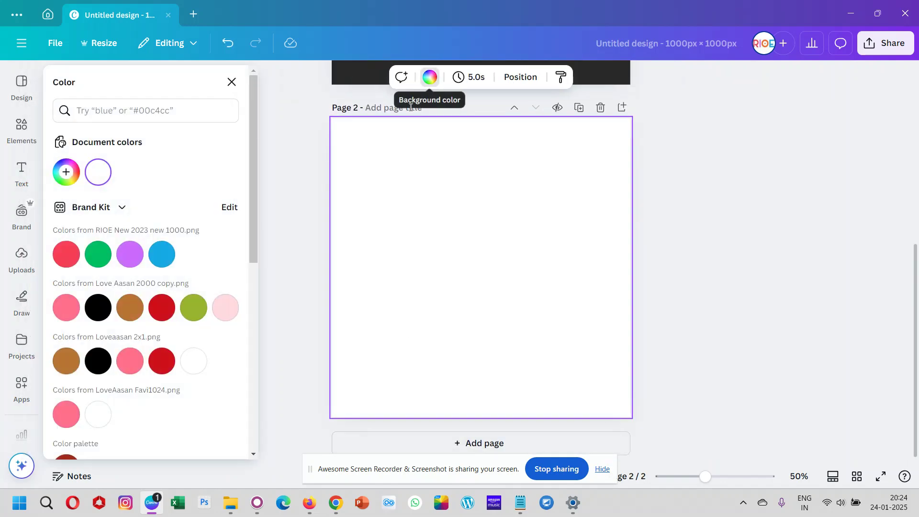
{"action": "scroll", "coordinate": [187, 205], "scroll_direction": "down", "scroll_amount": 2}
{"action": "scroll", "coordinate": [187, 206], "scroll_direction": "down", "scroll_amount": 3}
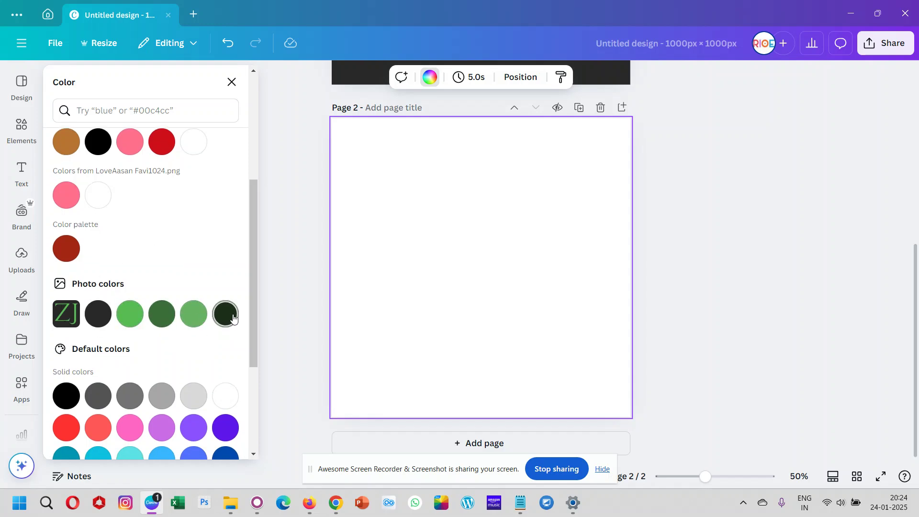
{"action": "left_click", "coordinate": [160, 320]}
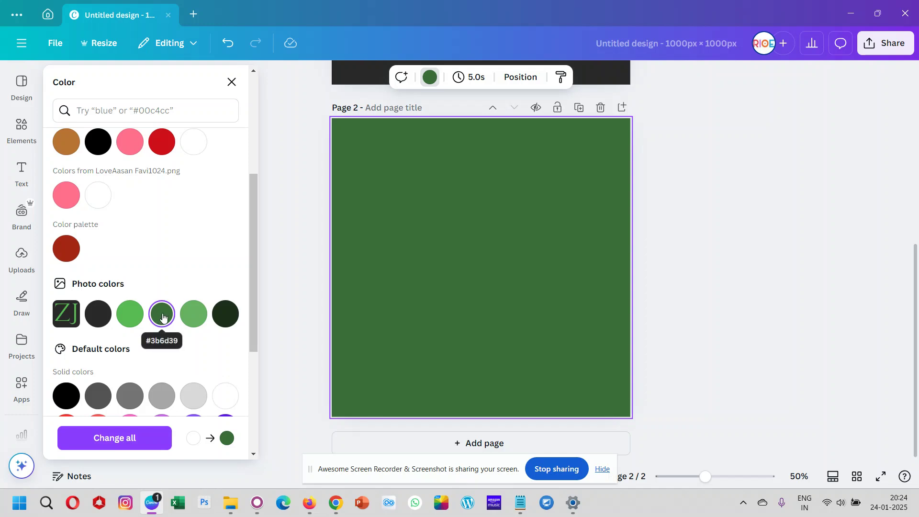
Open the custom color settings for the page background and copy the hex code #3B6D39
{"action": "scroll", "coordinate": [162, 316], "scroll_direction": "up", "scroll_amount": 5}
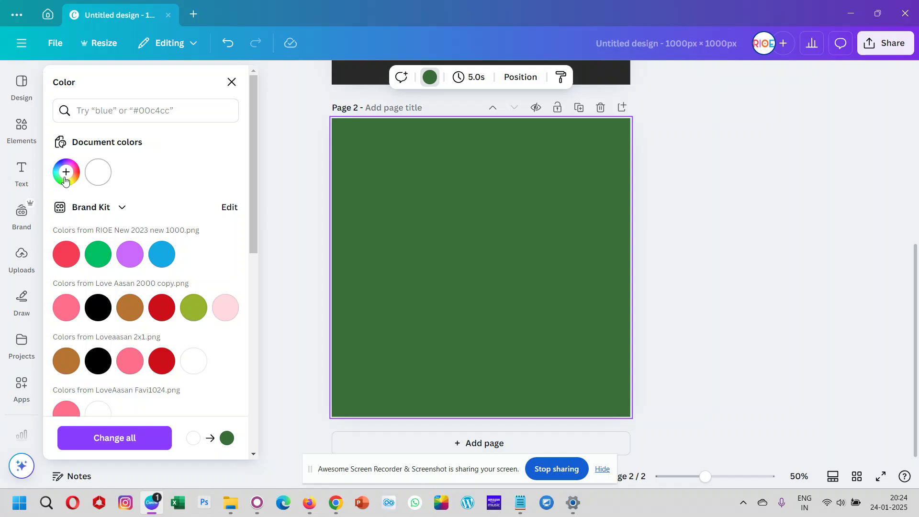
{"action": "left_click", "coordinate": [66, 182]}
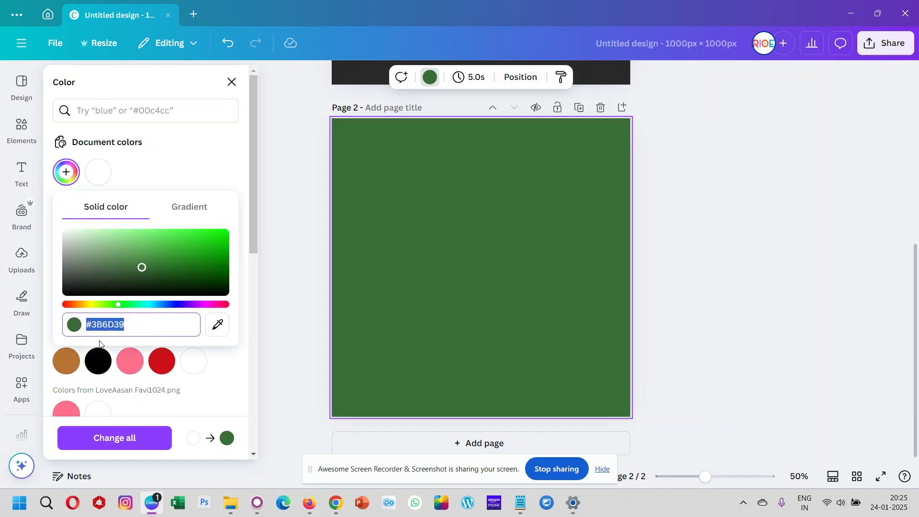
{"action": "right_click", "coordinate": [104, 325]}
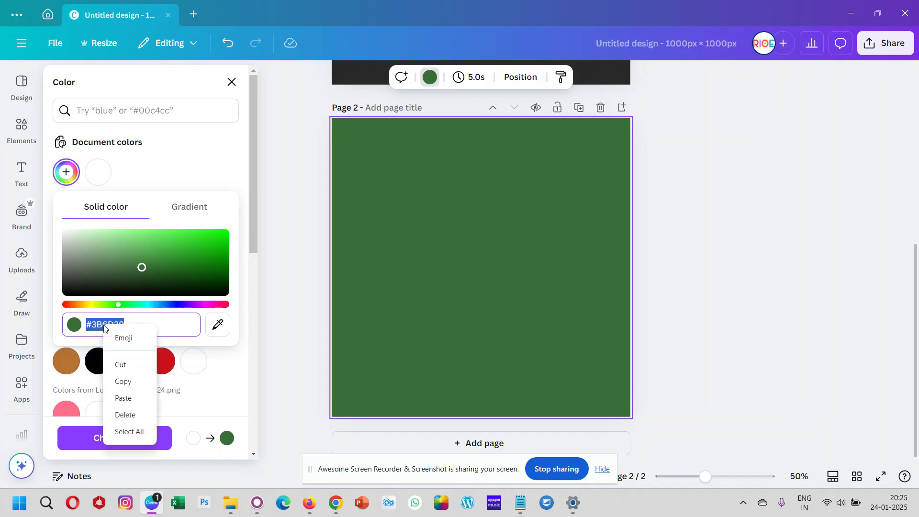
{"action": "left_click", "coordinate": [124, 382]}
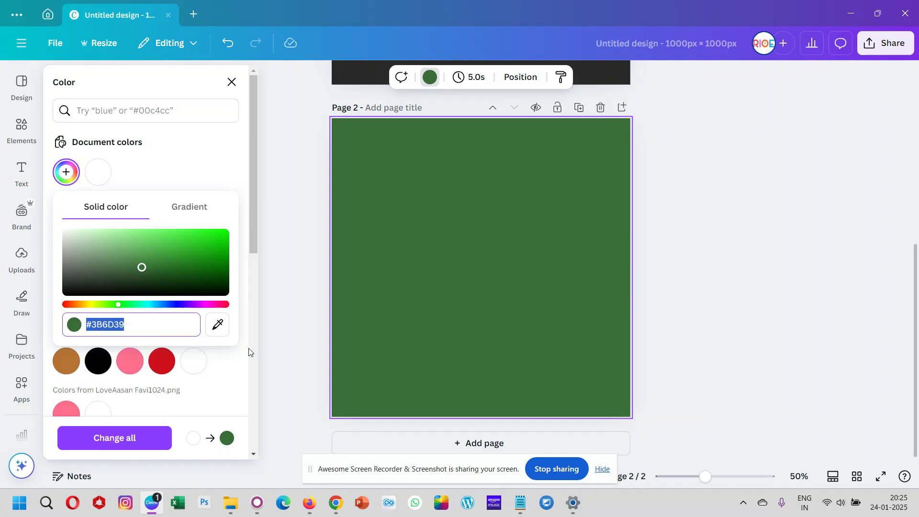
Switch back to the Customizer in Chrome and set Color 1 of the global palette to hex 3B6D39
{"action": "left_click", "coordinate": [335, 504]}
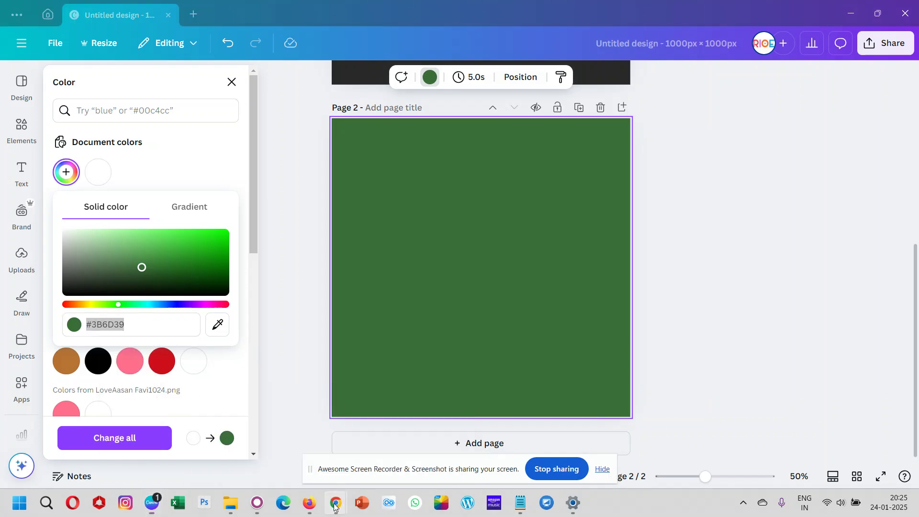
{"action": "left_click", "coordinate": [297, 449]}
{"action": "double_click", "coordinate": [60, 304]}
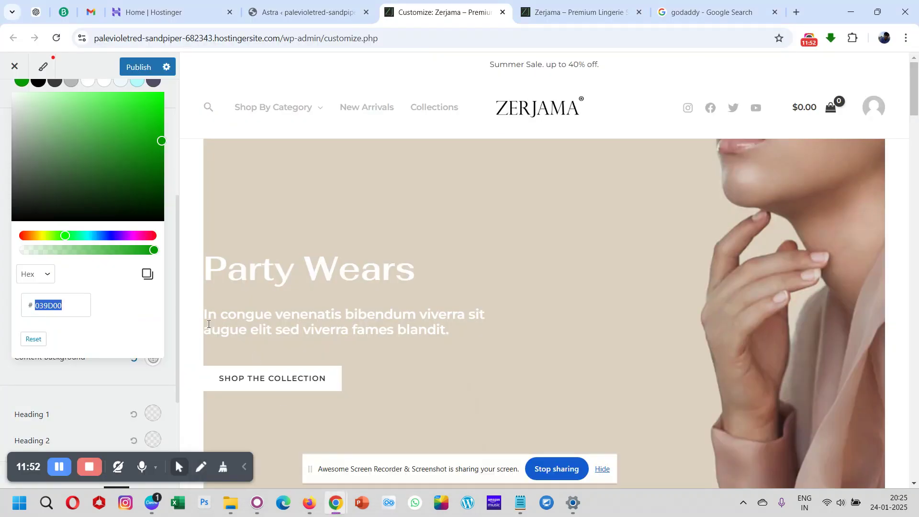
{"action": "right_click", "coordinate": [52, 305]}
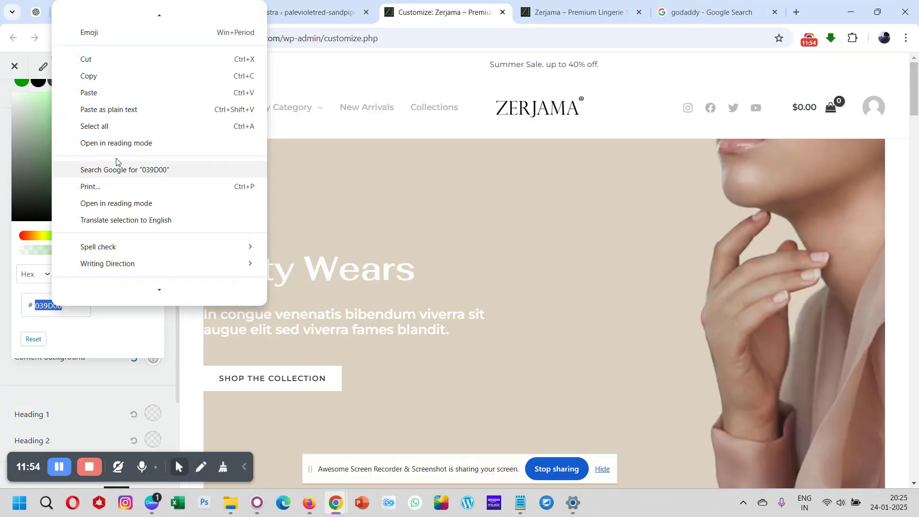
{"action": "left_click", "coordinate": [110, 110]}
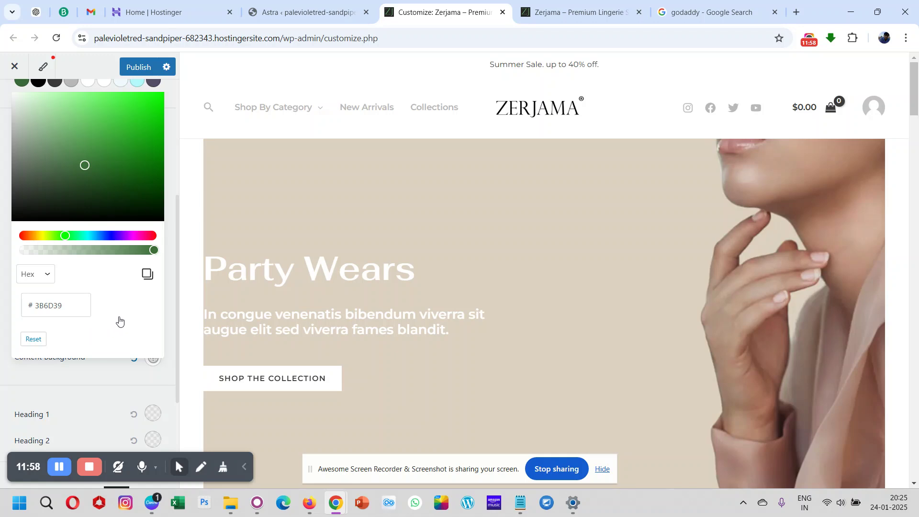
{"action": "scroll", "coordinate": [110, 186], "scroll_direction": "up", "scroll_amount": 3}
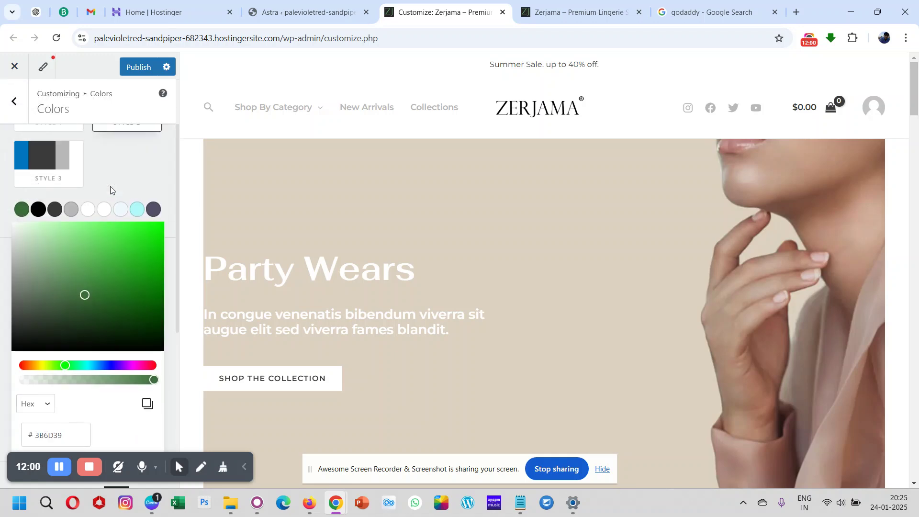
{"action": "left_click", "coordinate": [138, 166]}
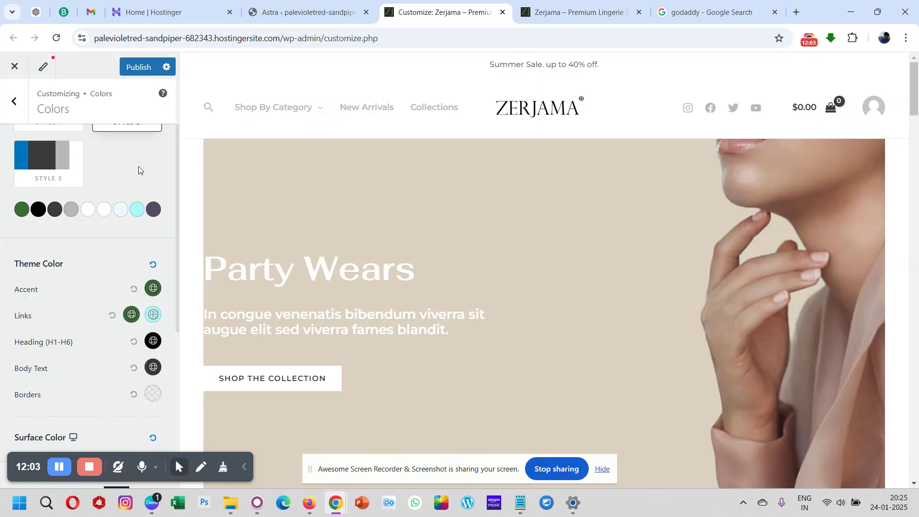
Change Color 8 of the global palette to hex 3B6D39, and lighten it to the bright green 86EA83
{"action": "left_click", "coordinate": [137, 211]}
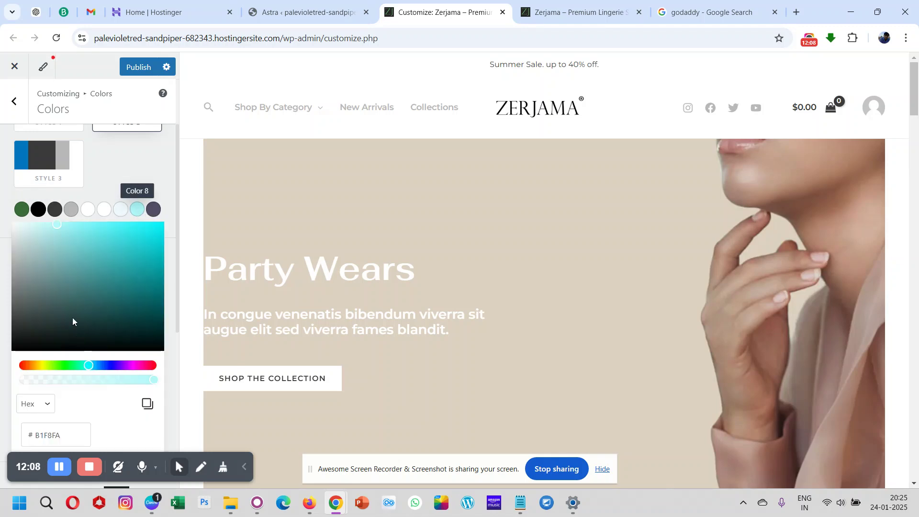
{"action": "double_click", "coordinate": [47, 437]}
{"action": "key", "text": "ctrl+v"}
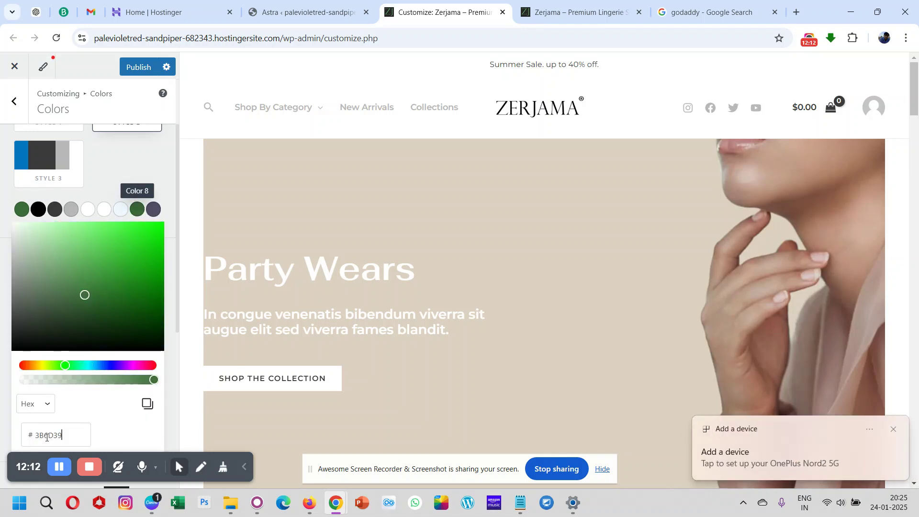
{"action": "left_click", "coordinate": [79, 233]}
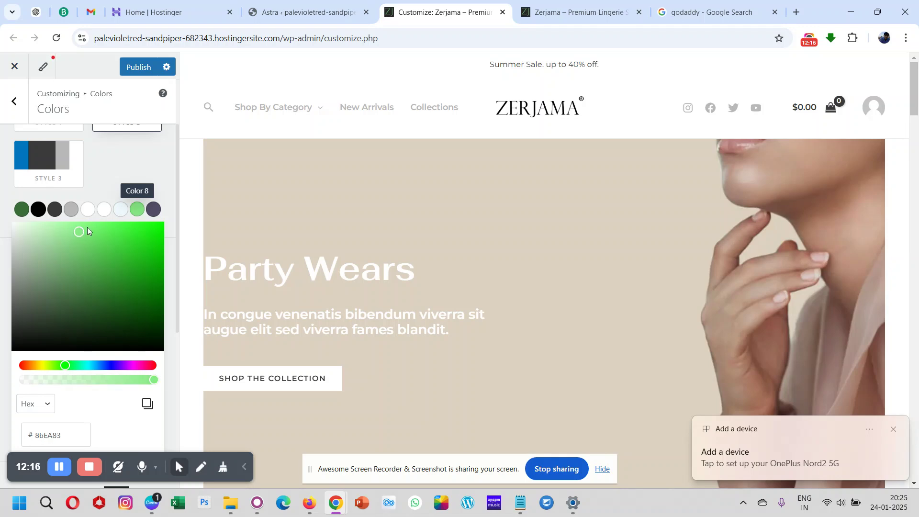
{"action": "left_click", "coordinate": [148, 165]}
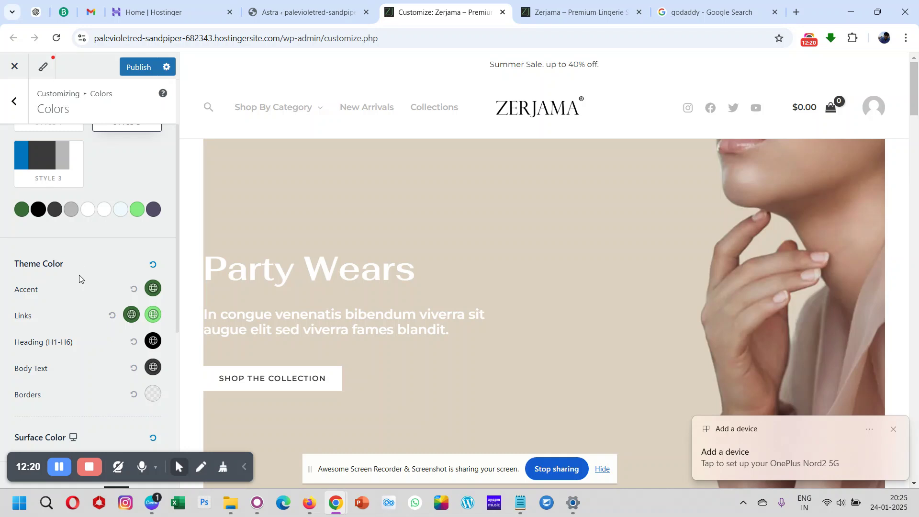
Check the Links color and set the Body Text theme color to the dark purple palette color
{"action": "left_click", "coordinate": [130, 315]}
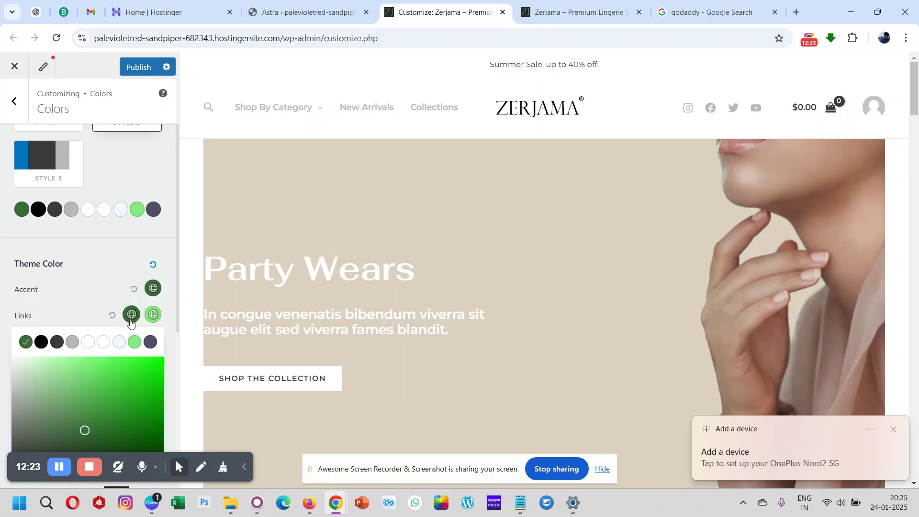
{"action": "left_click", "coordinate": [82, 268]}
{"action": "scroll", "coordinate": [82, 266], "scroll_direction": "down", "scroll_amount": 2}
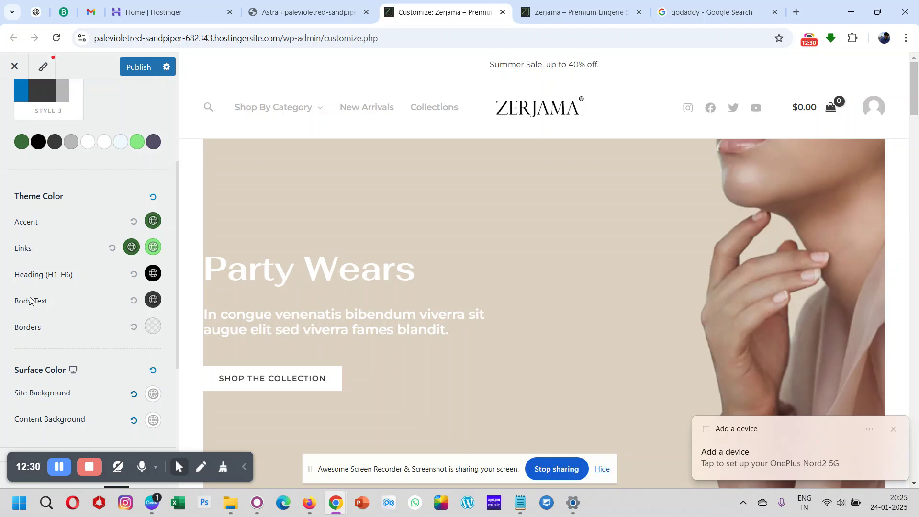
{"action": "left_click", "coordinate": [152, 301]}
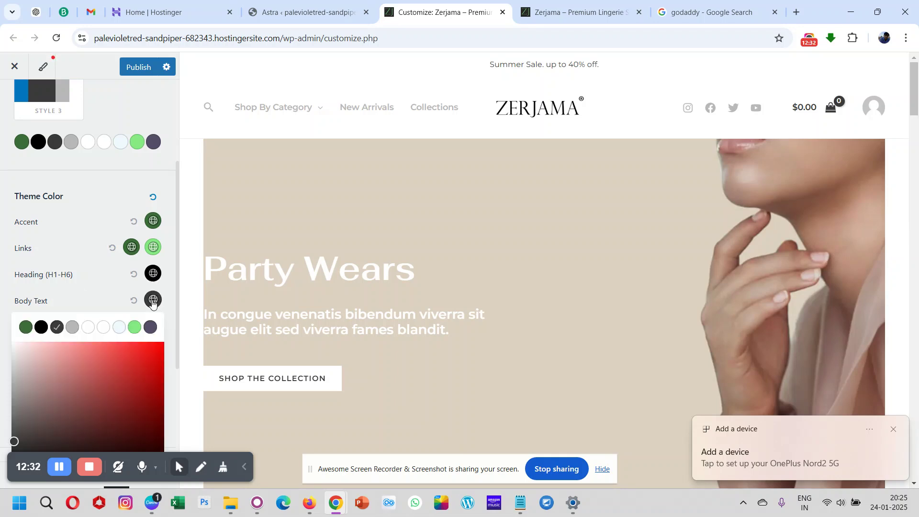
{"action": "left_click", "coordinate": [150, 328]}
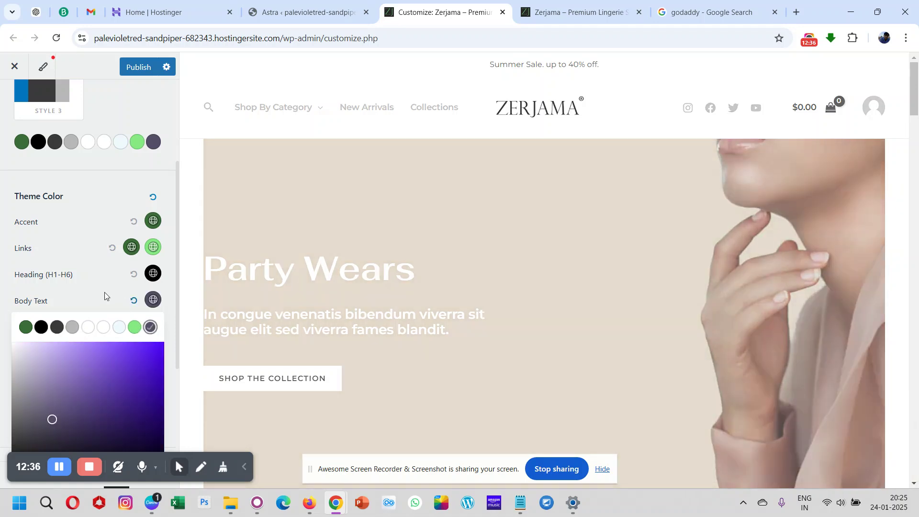
{"action": "left_click", "coordinate": [90, 290]}
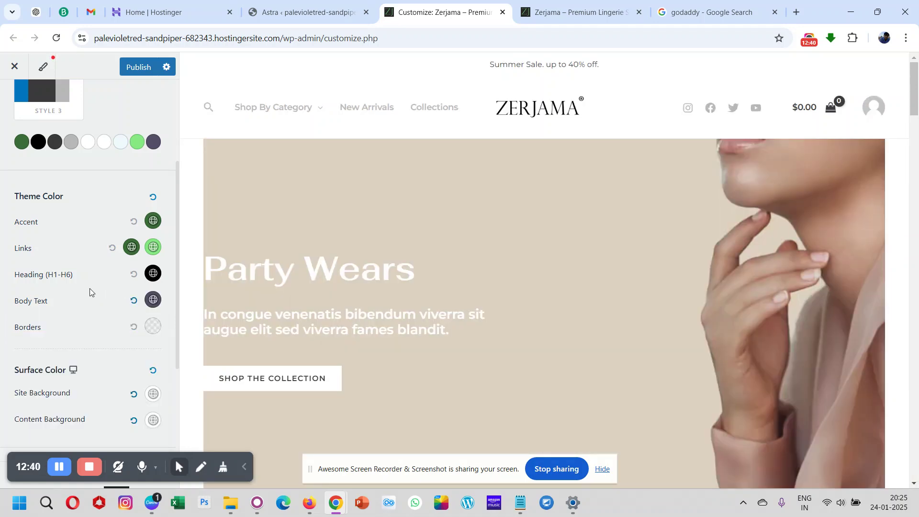
Look over the homepage preview and publish the color changes
{"action": "scroll", "coordinate": [335, 310], "scroll_direction": "down", "scroll_amount": 15}
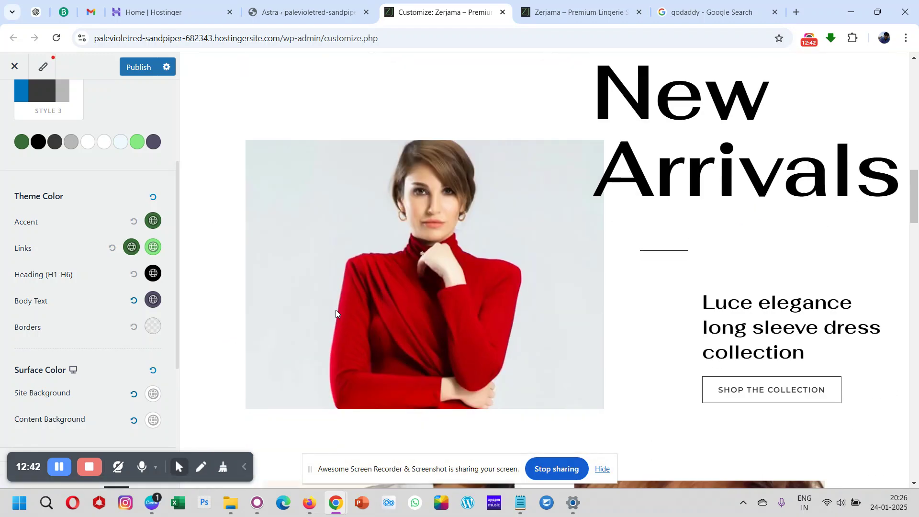
{"action": "scroll", "coordinate": [335, 309], "scroll_direction": "down", "scroll_amount": 5}
{"action": "scroll", "coordinate": [335, 311], "scroll_direction": "up", "scroll_amount": 5}
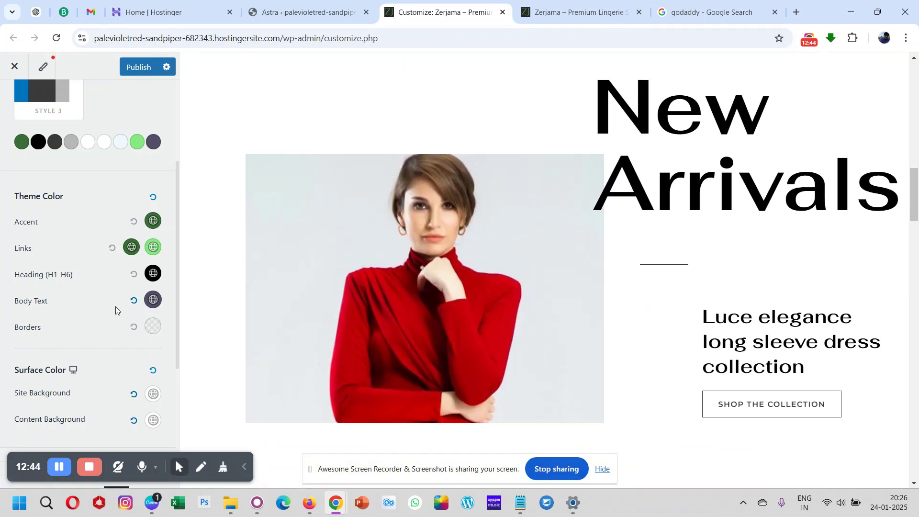
{"action": "scroll", "coordinate": [73, 318], "scroll_direction": "up", "scroll_amount": 3}
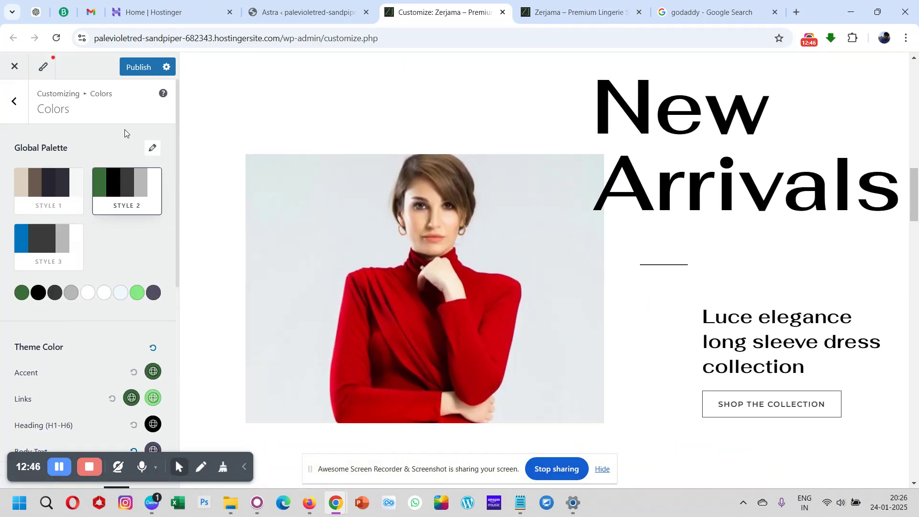
{"action": "left_click", "coordinate": [137, 67]}
Open the Spark nigh party dress green product on the live store and examine its description text and related products
{"action": "left_click", "coordinate": [565, 7]}
{"action": "scroll", "coordinate": [380, 221], "scroll_direction": "down", "scroll_amount": 10}
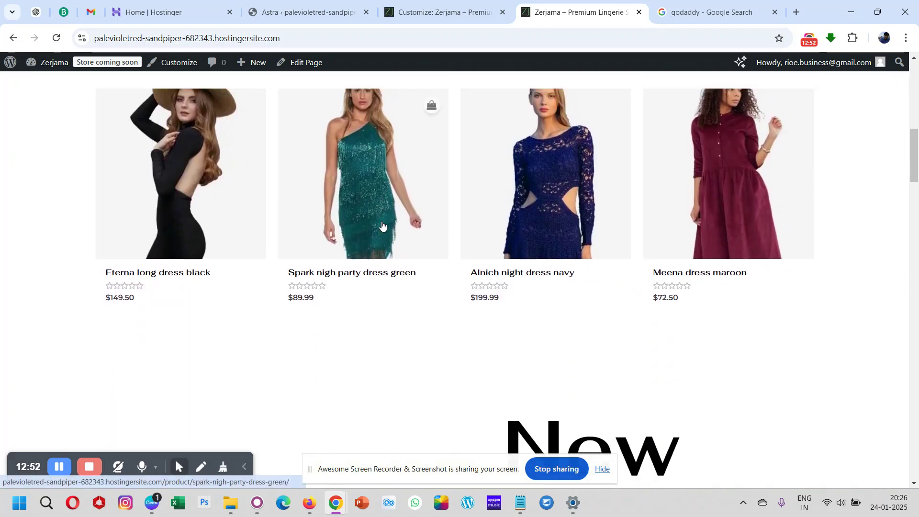
{"action": "left_click", "coordinate": [358, 165]}
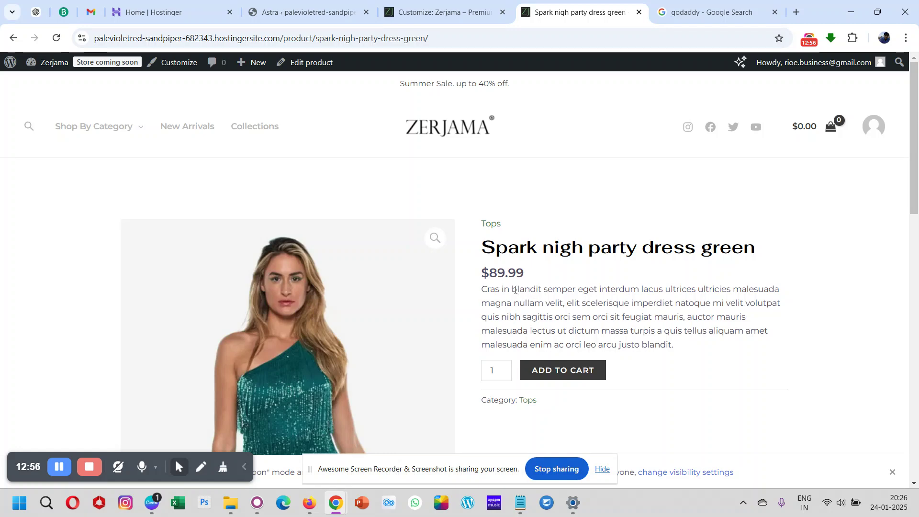
{"action": "triple_click", "coordinate": [538, 313]}
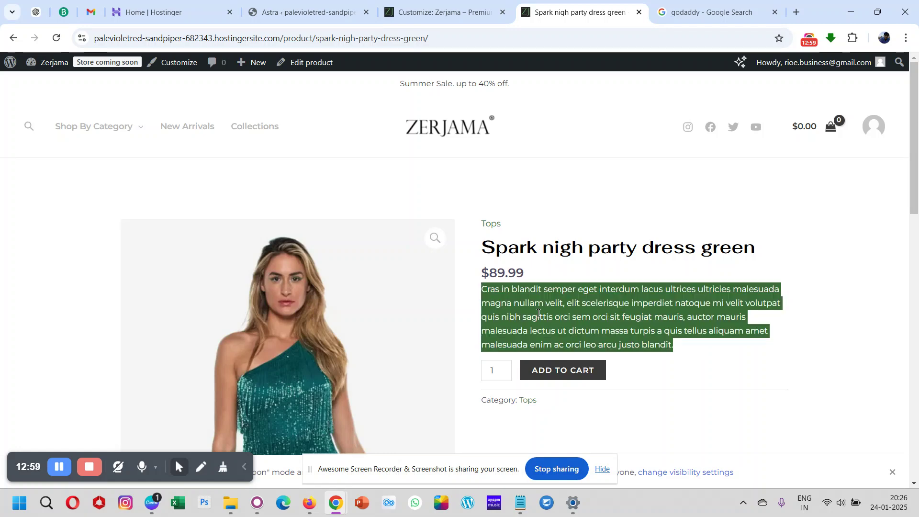
{"action": "left_click", "coordinate": [538, 314]}
{"action": "scroll", "coordinate": [538, 313], "scroll_direction": "down", "scroll_amount": 10}
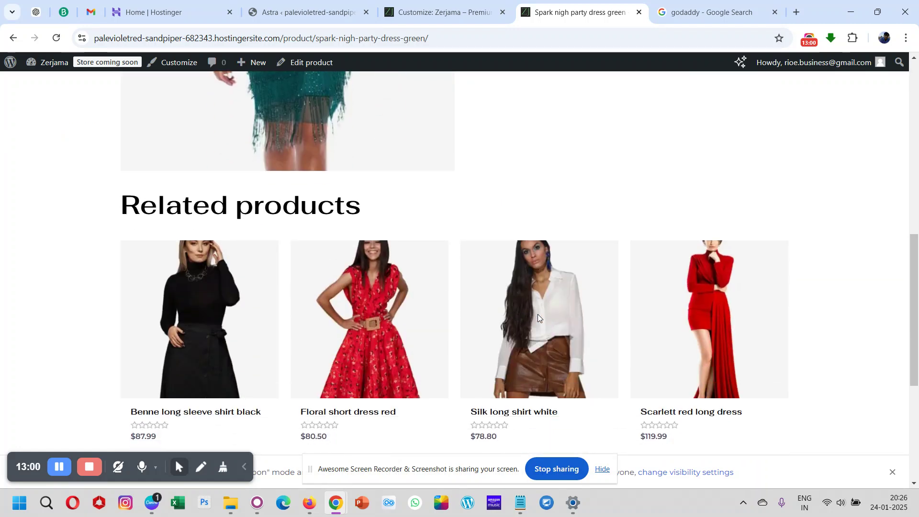
{"action": "scroll", "coordinate": [538, 314], "scroll_direction": "up", "scroll_amount": 10}
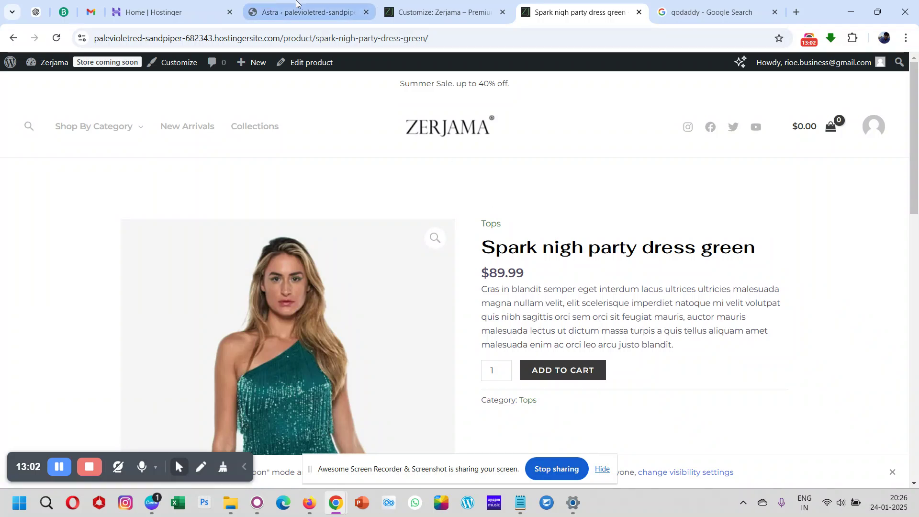
Set the Body Text theme color back to the dark gray palette color in the Customizer, publish it and reload the live product page
{"action": "left_click", "coordinate": [435, 8]}
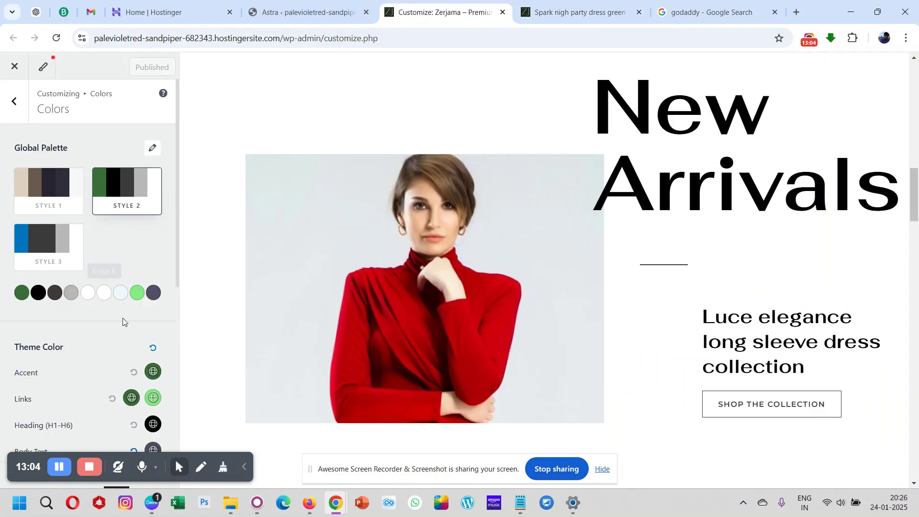
{"action": "scroll", "coordinate": [96, 352], "scroll_direction": "down", "scroll_amount": 2}
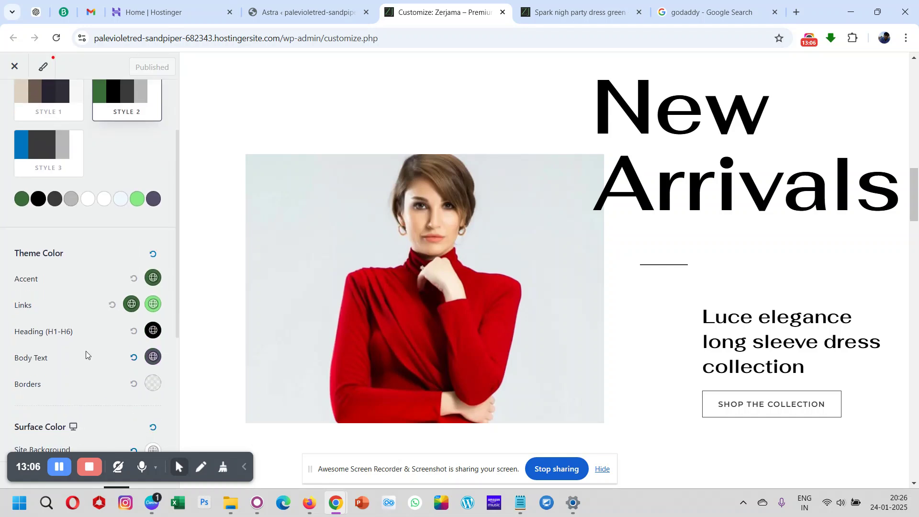
{"action": "left_click", "coordinate": [151, 358]}
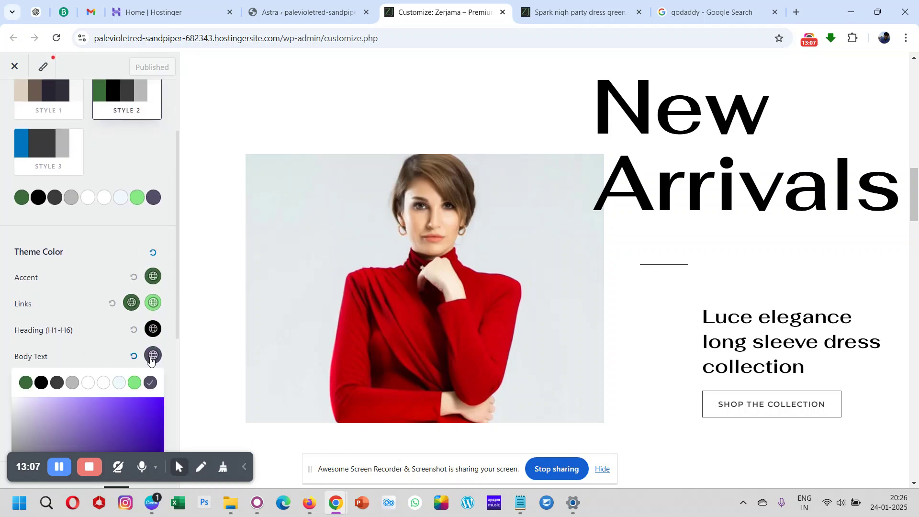
{"action": "left_click", "coordinate": [55, 383]}
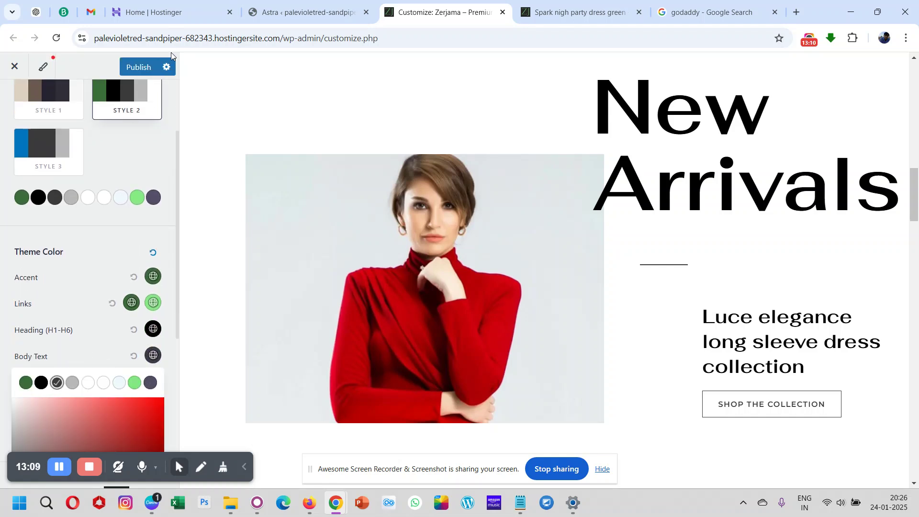
{"action": "left_click", "coordinate": [130, 69]}
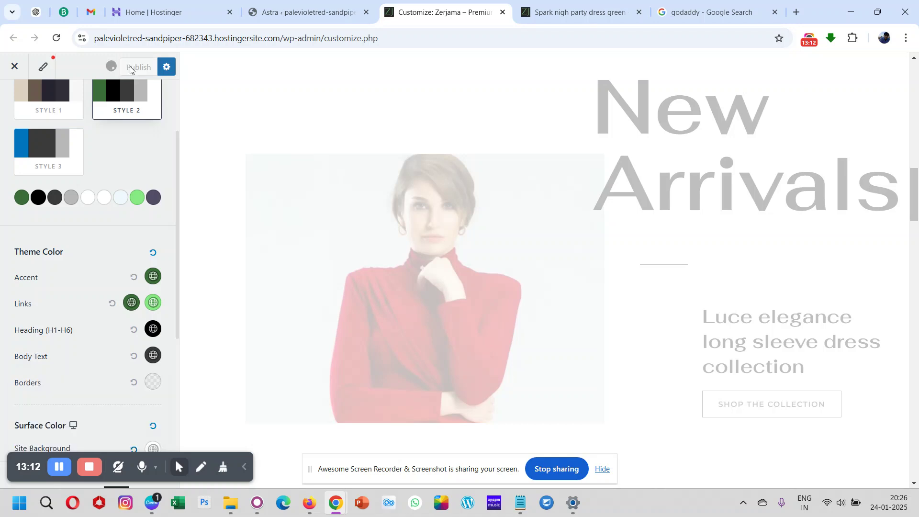
{"action": "key", "text": "ctrl+Tab"}
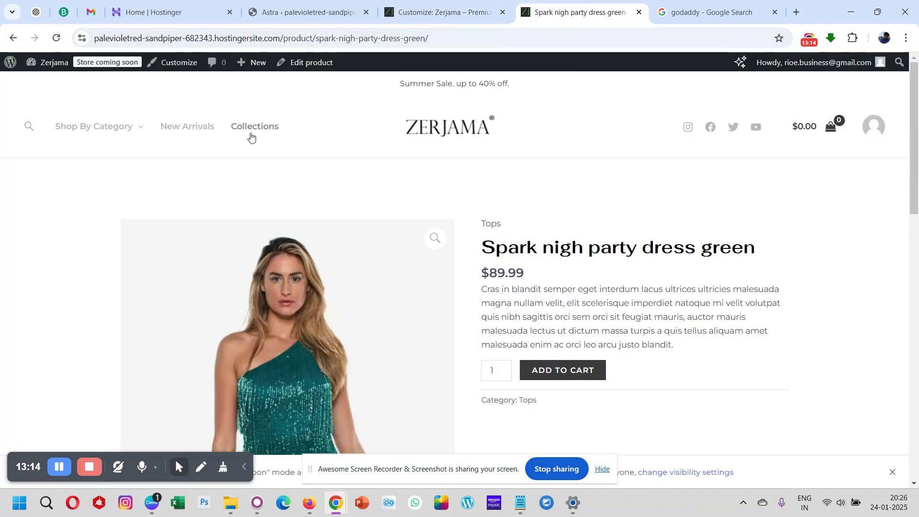
{"action": "left_click", "coordinate": [55, 40]}
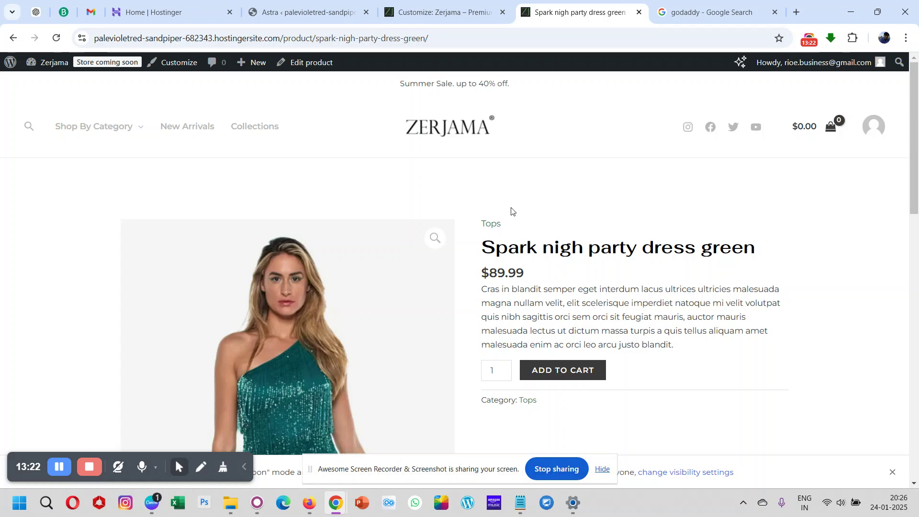
Return to the Customizer and set the Site Background surface color to the pale blue palette color
{"action": "left_click", "coordinate": [437, 4]}
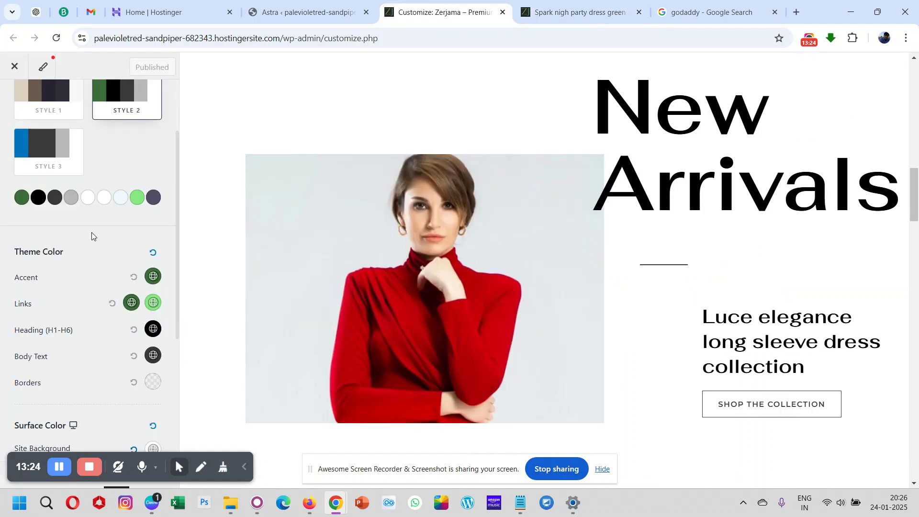
{"action": "scroll", "coordinate": [91, 232], "scroll_direction": "up", "scroll_amount": 2}
{"action": "scroll", "coordinate": [91, 231], "scroll_direction": "down", "scroll_amount": 5}
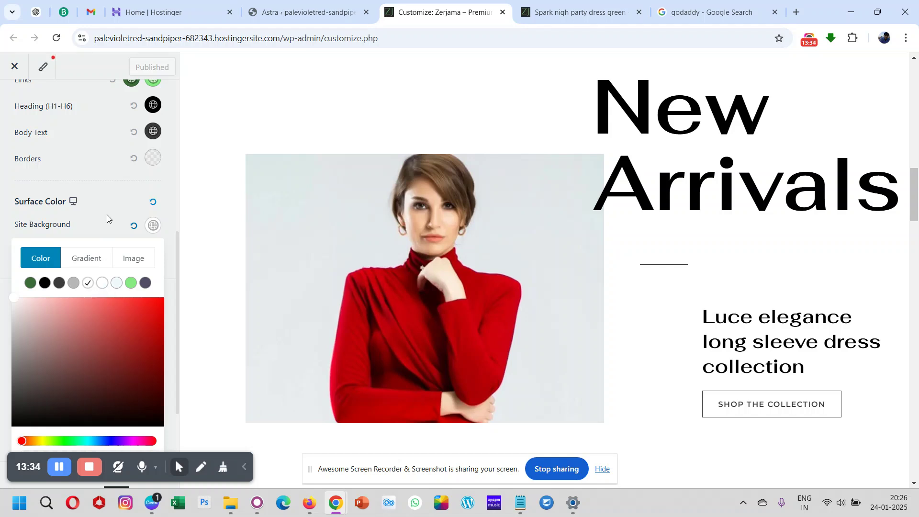
{"action": "scroll", "coordinate": [92, 332], "scroll_direction": "down", "scroll_amount": 3}
{"action": "scroll", "coordinate": [92, 332], "scroll_direction": "up", "scroll_amount": 7}
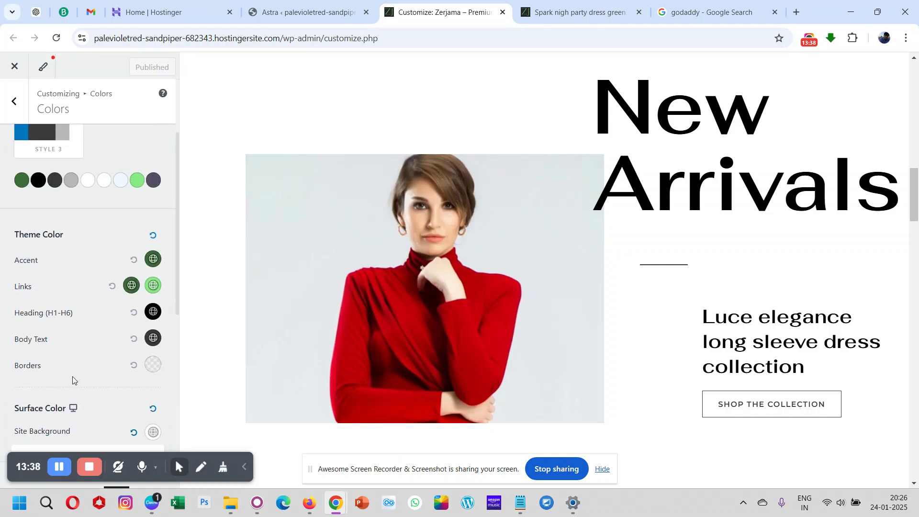
{"action": "scroll", "coordinate": [72, 376], "scroll_direction": "down", "scroll_amount": 2}
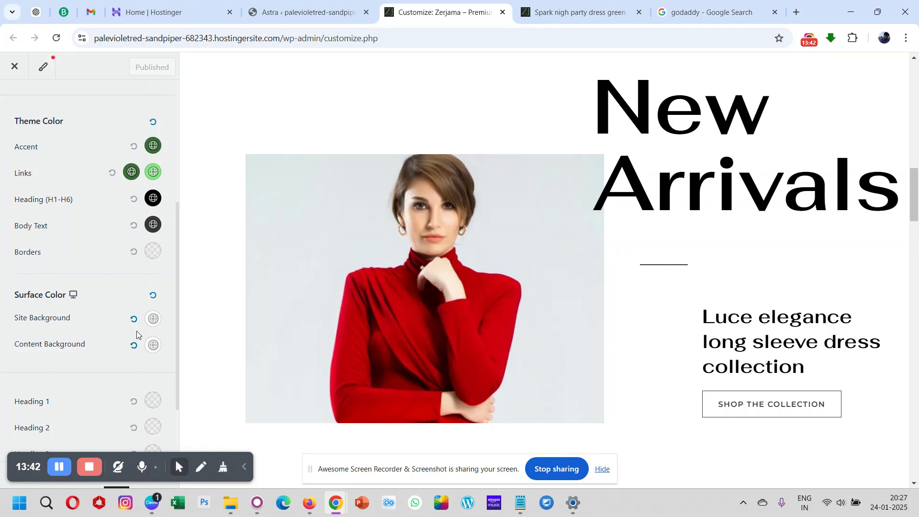
{"action": "left_click", "coordinate": [151, 326]}
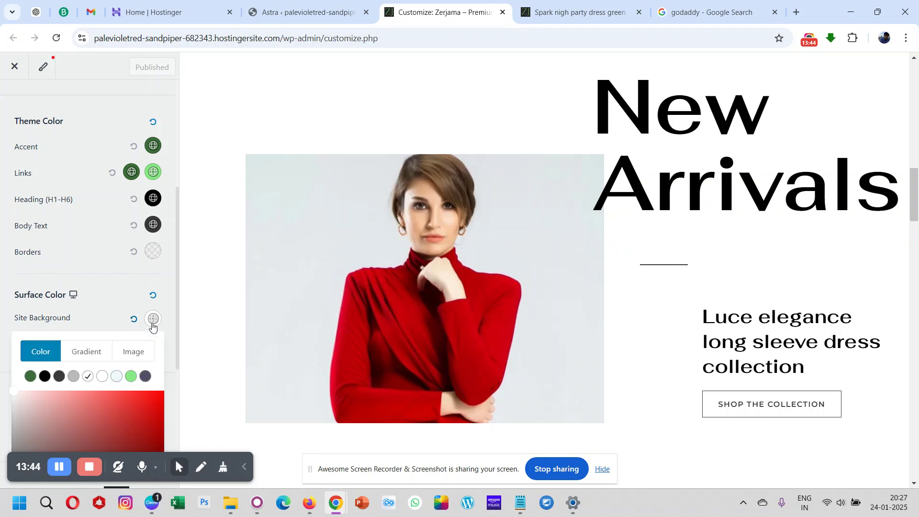
{"action": "left_click", "coordinate": [119, 381]}
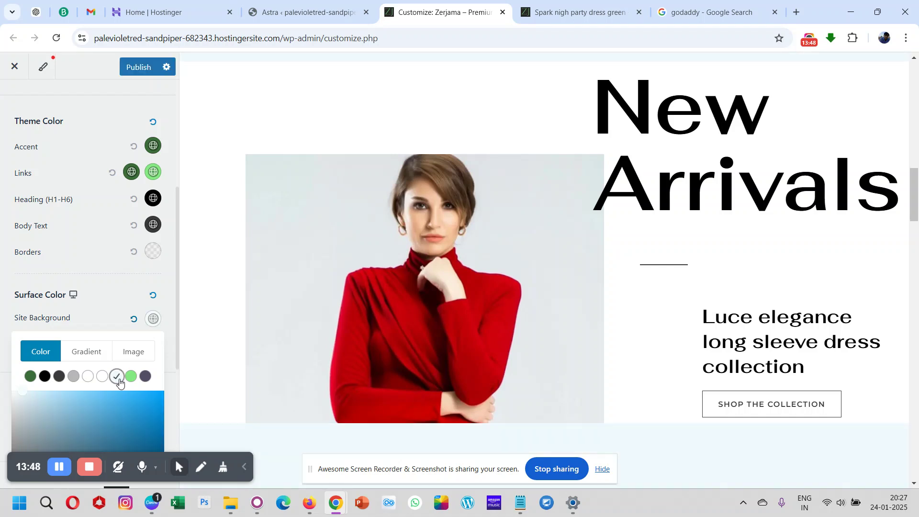
{"action": "left_click", "coordinate": [87, 267]}
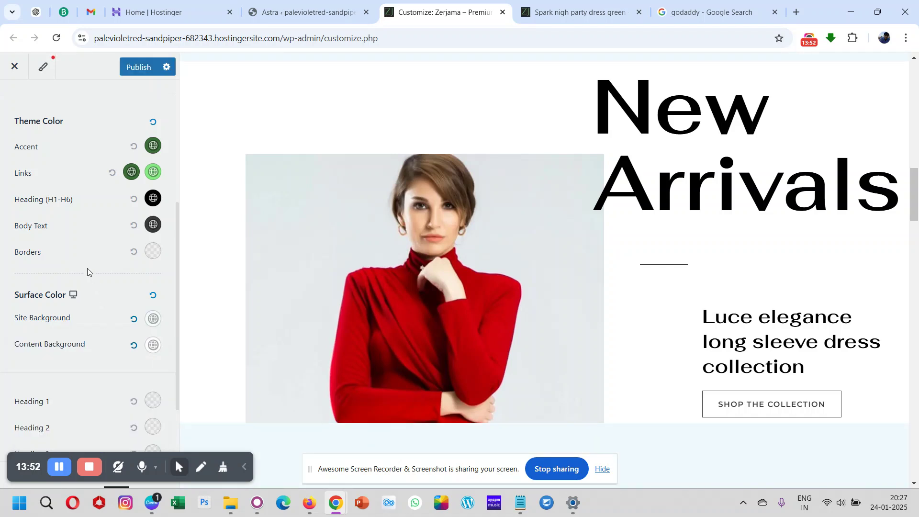
Publish the site background change and reload the live product page to check it
{"action": "scroll", "coordinate": [97, 356], "scroll_direction": "down", "scroll_amount": 2}
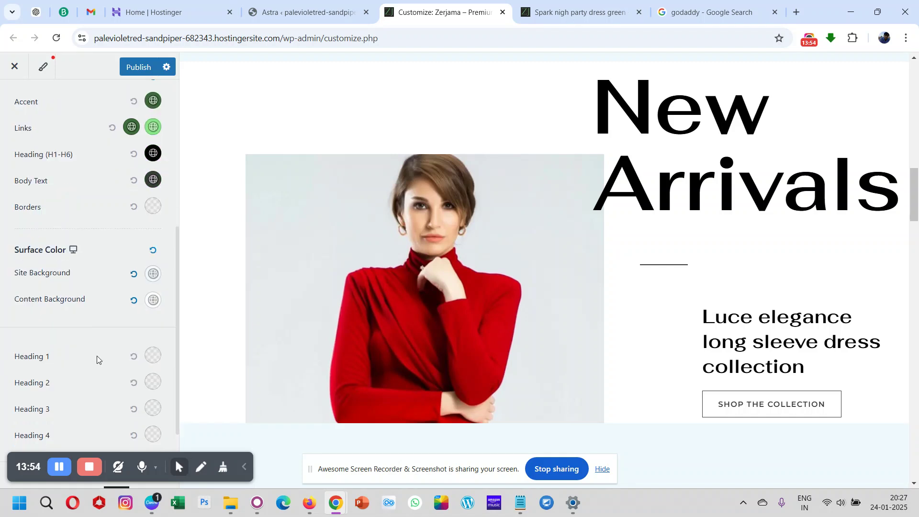
{"action": "scroll", "coordinate": [96, 355], "scroll_direction": "up", "scroll_amount": 7}
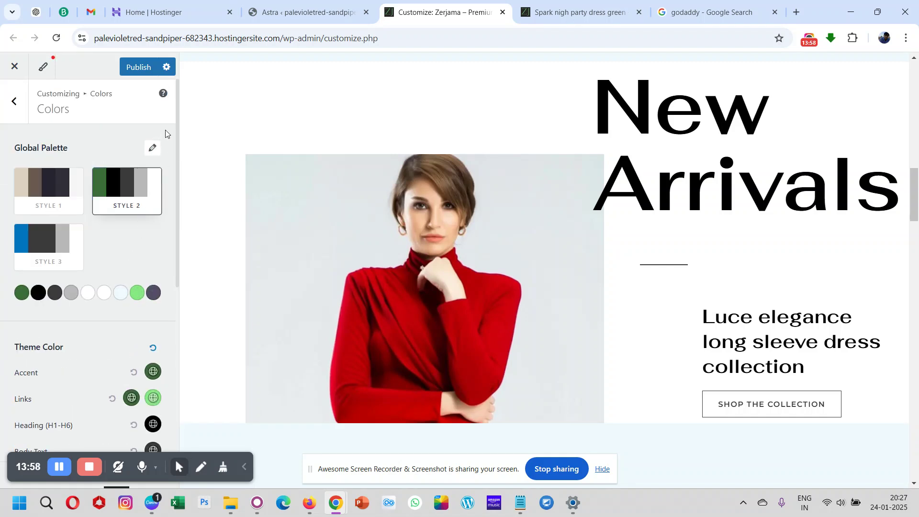
{"action": "left_click", "coordinate": [134, 67]}
{"action": "left_click", "coordinate": [576, 13]}
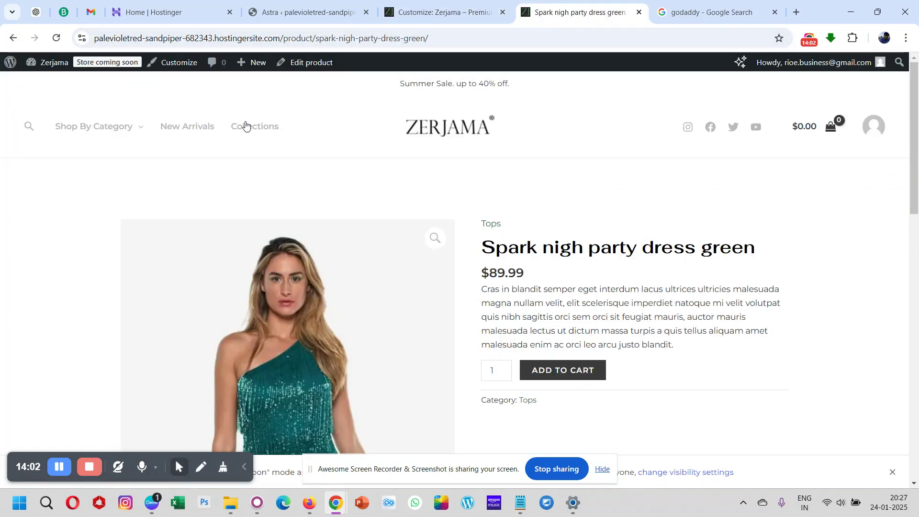
{"action": "left_click", "coordinate": [58, 41]}
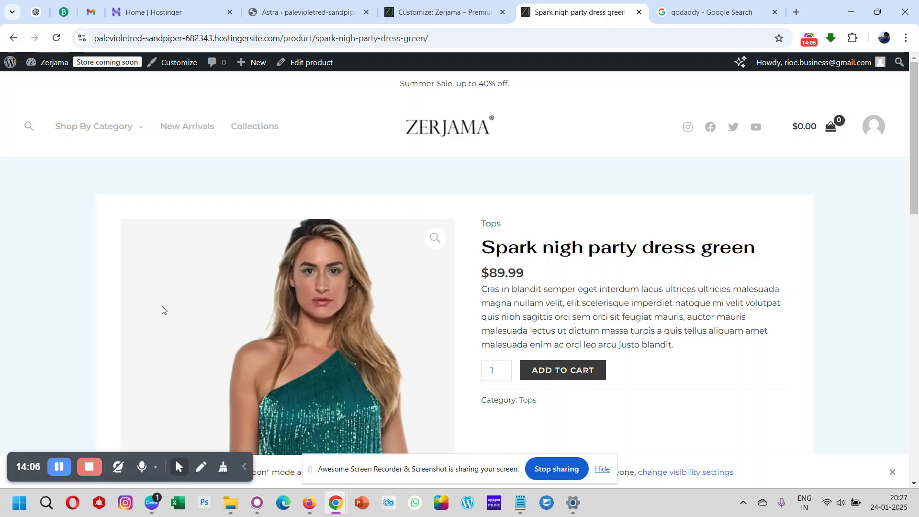
Examine the live product page with its new site background, including the related products and the footer
{"action": "scroll", "coordinate": [29, 309], "scroll_direction": "down", "scroll_amount": 15}
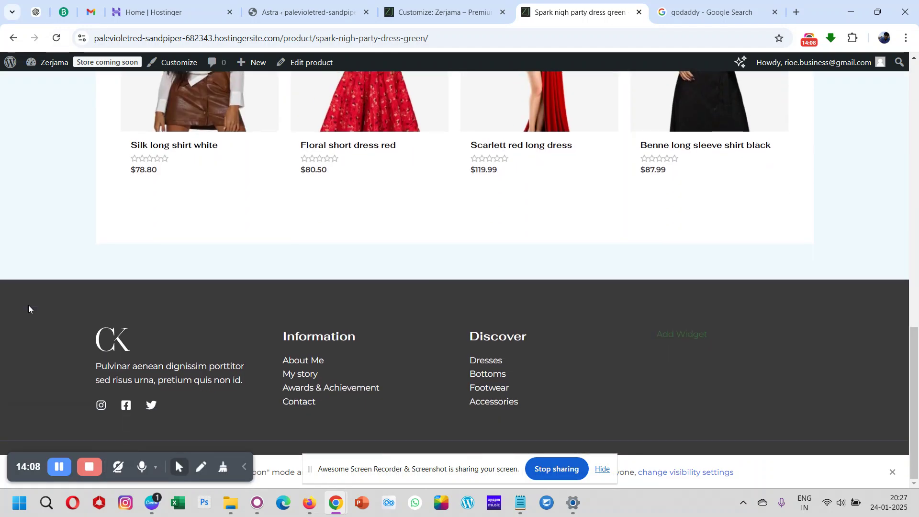
{"action": "scroll", "coordinate": [28, 308], "scroll_direction": "up", "scroll_amount": 4}
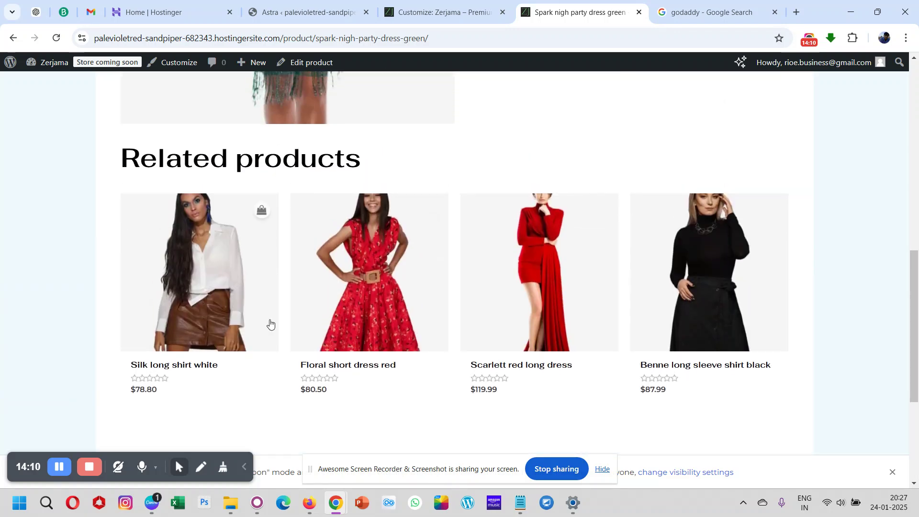
{"action": "scroll", "coordinate": [270, 323], "scroll_direction": "up", "scroll_amount": 8}
{"action": "scroll", "coordinate": [270, 323], "scroll_direction": "up", "scroll_amount": 3}
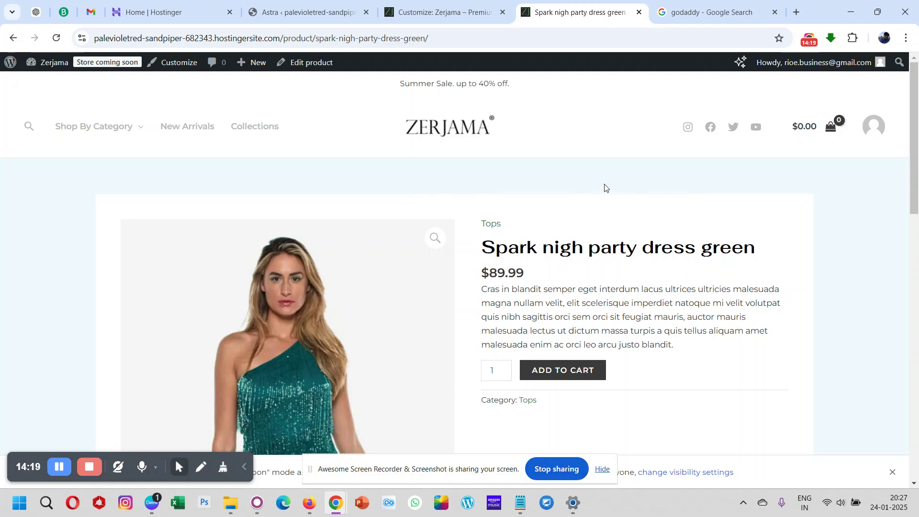
{"action": "scroll", "coordinate": [504, 281], "scroll_direction": "down", "scroll_amount": 6}
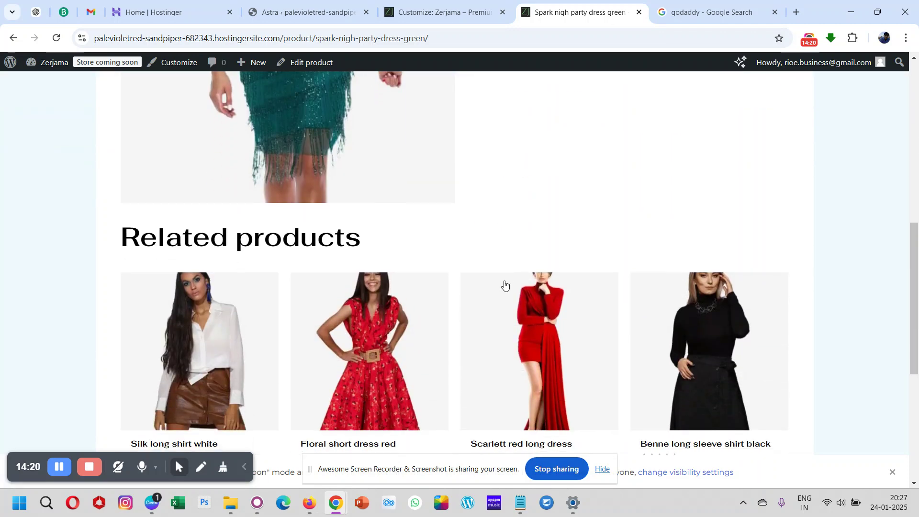
{"action": "scroll", "coordinate": [504, 282], "scroll_direction": "up", "scroll_amount": 6}
In the Customizer's global Container settings, set the Site Layout to Fluid and publish the change
{"action": "left_click", "coordinate": [445, 10]}
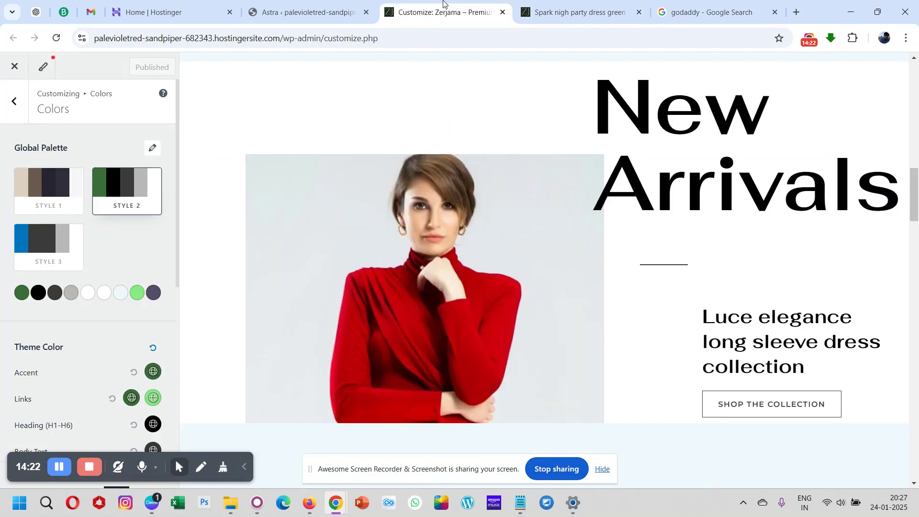
{"action": "scroll", "coordinate": [119, 239], "scroll_direction": "down", "scroll_amount": 6}
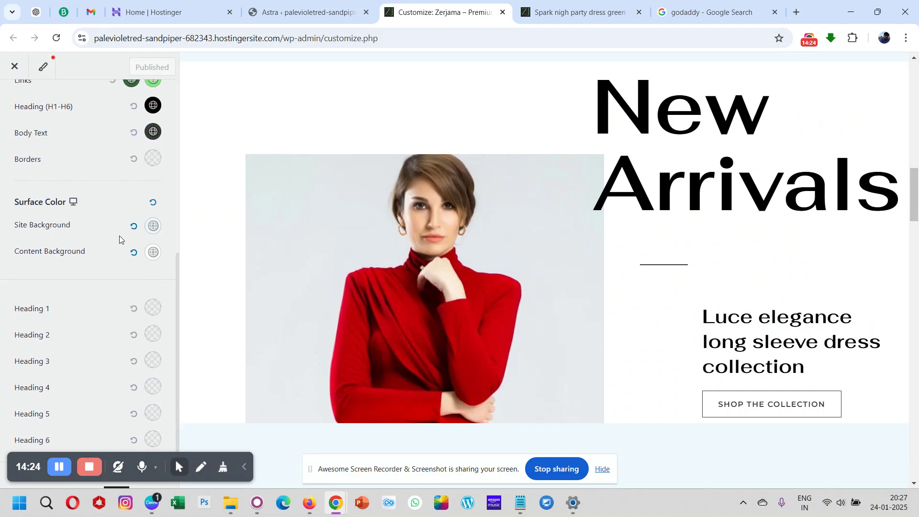
{"action": "scroll", "coordinate": [119, 239], "scroll_direction": "up", "scroll_amount": 6}
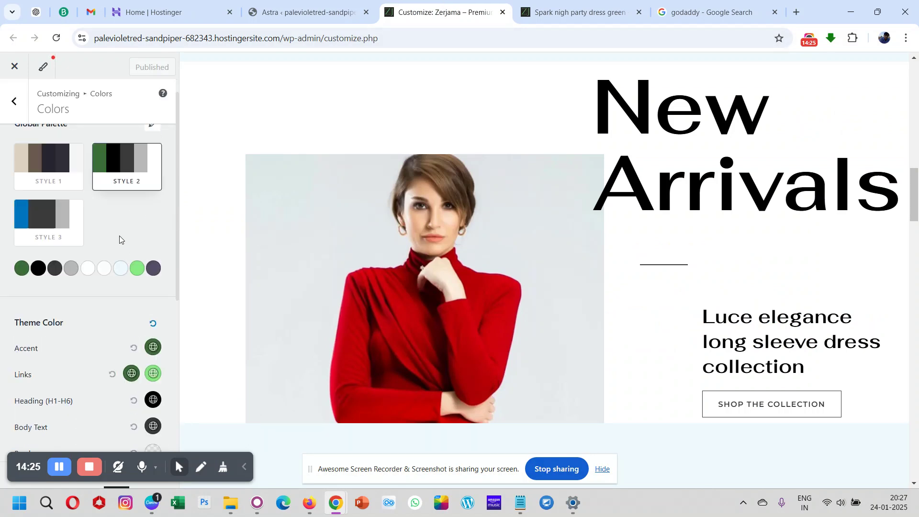
{"action": "left_click", "coordinate": [14, 101]}
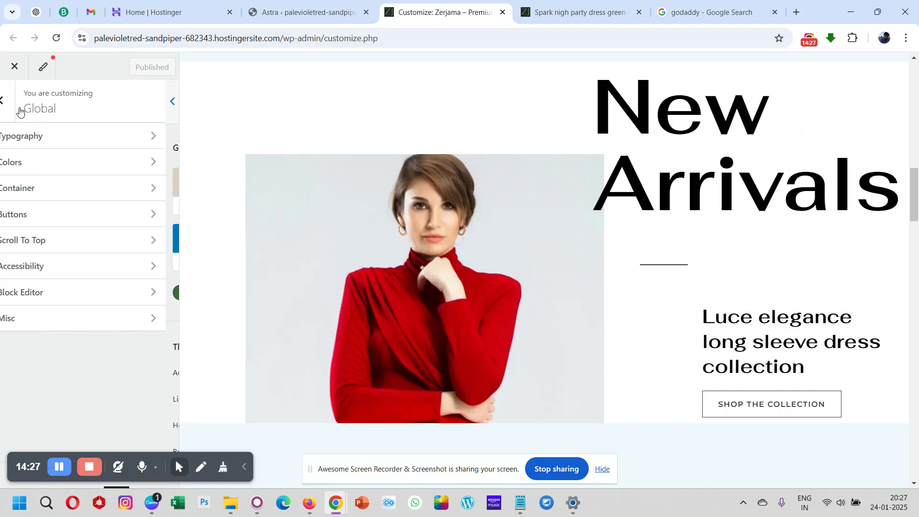
{"action": "left_click", "coordinate": [58, 192]}
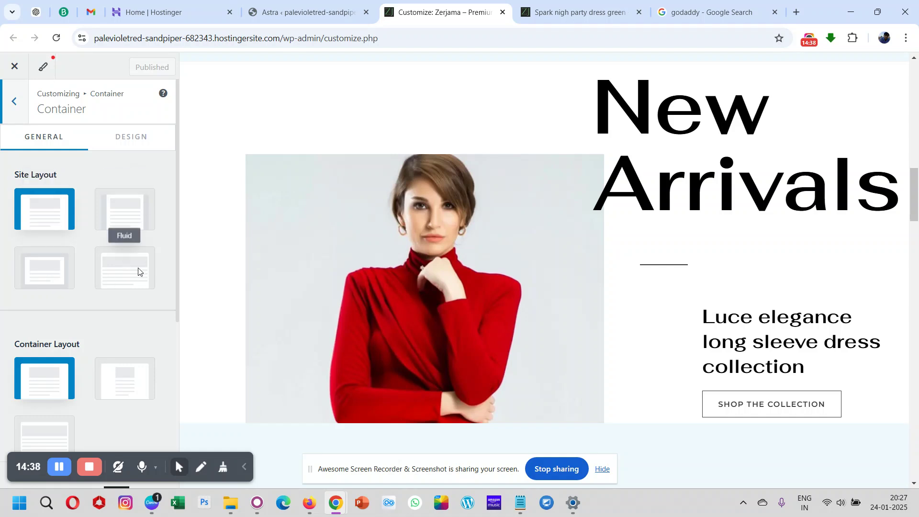
{"action": "left_click", "coordinate": [575, 5]}
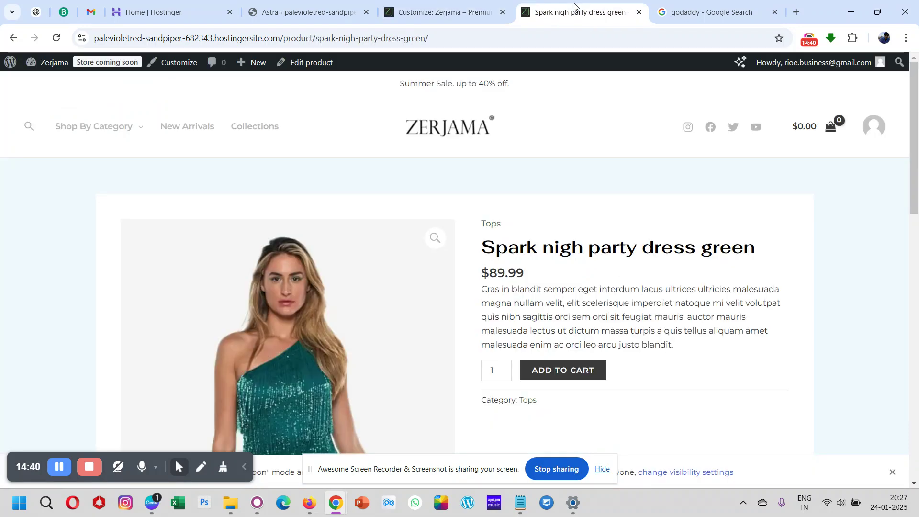
{"action": "left_click", "coordinate": [441, 12]}
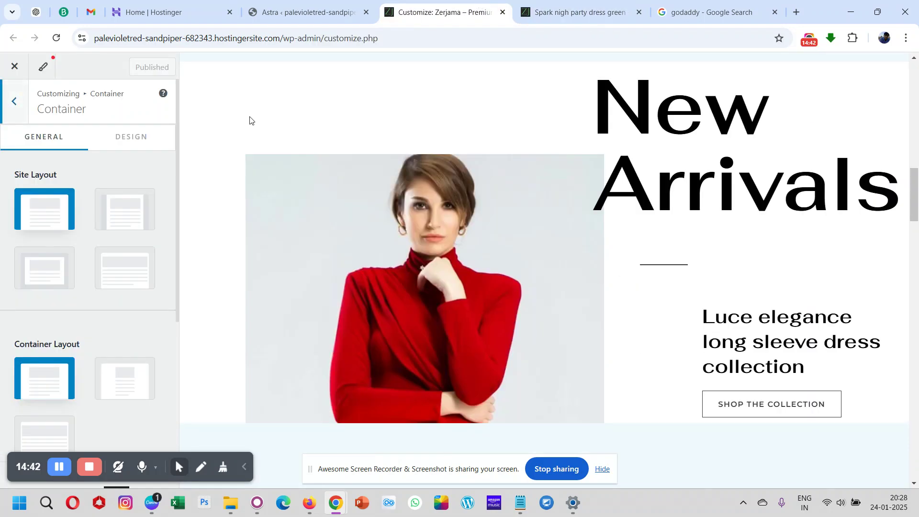
{"action": "left_click", "coordinate": [123, 273]}
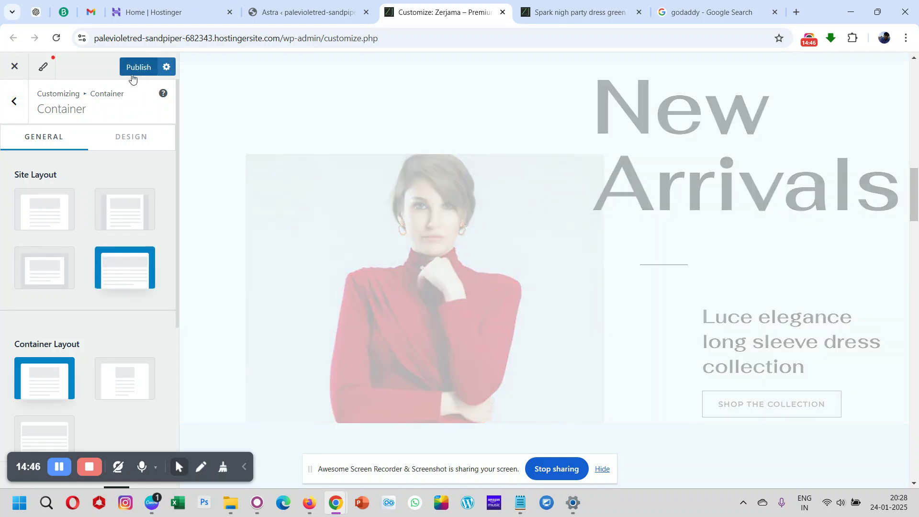
{"action": "left_click", "coordinate": [132, 74]}
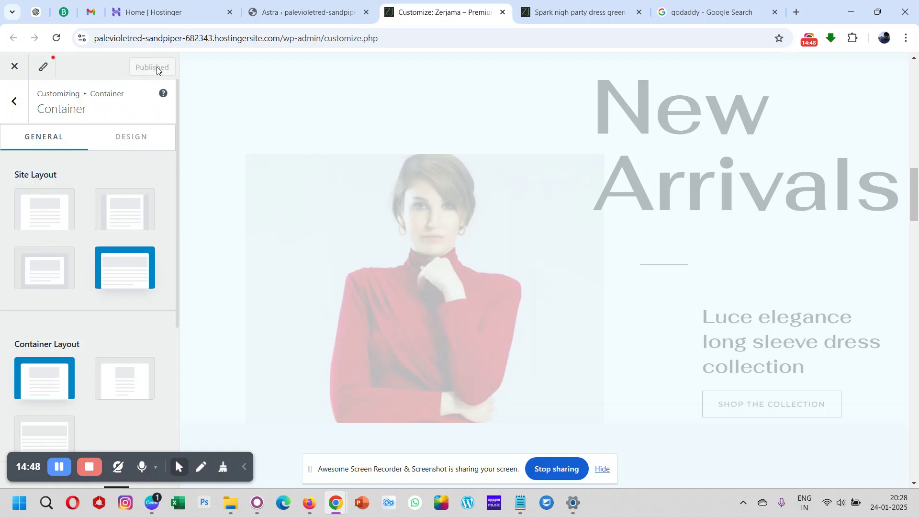
Reload the live product page and examine how the Fluid site layout looks down the page
{"action": "left_click", "coordinate": [565, 9]}
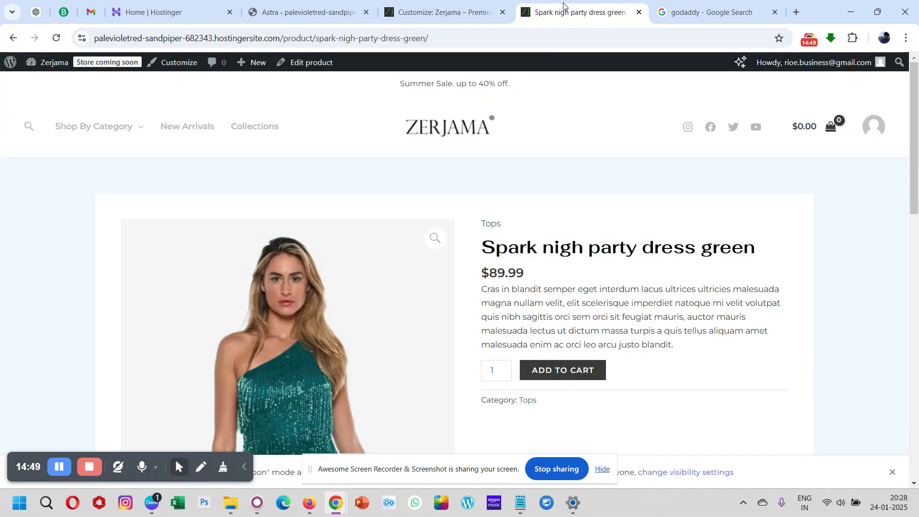
{"action": "left_click", "coordinate": [56, 38]}
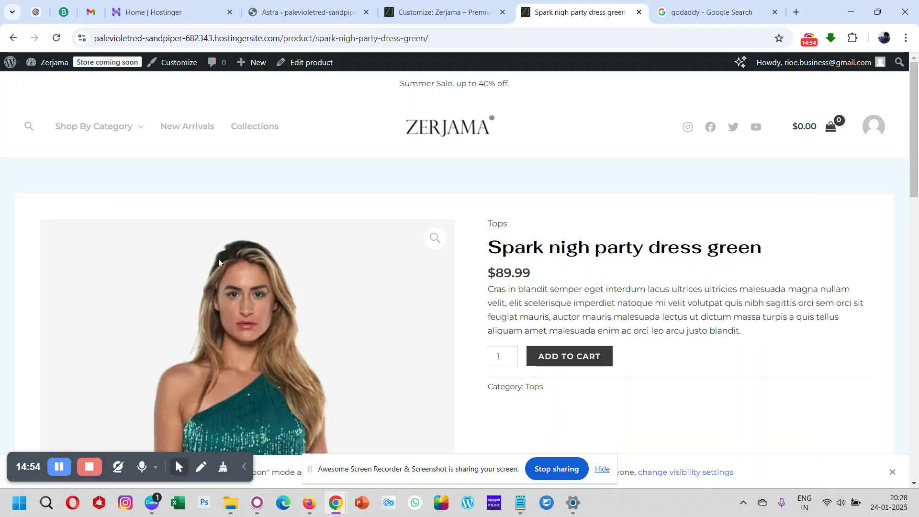
{"action": "scroll", "coordinate": [219, 258], "scroll_direction": "down", "scroll_amount": 10}
{"action": "scroll", "coordinate": [219, 259], "scroll_direction": "up", "scroll_amount": 10}
{"action": "scroll", "coordinate": [218, 258], "scroll_direction": "up", "scroll_amount": 1}
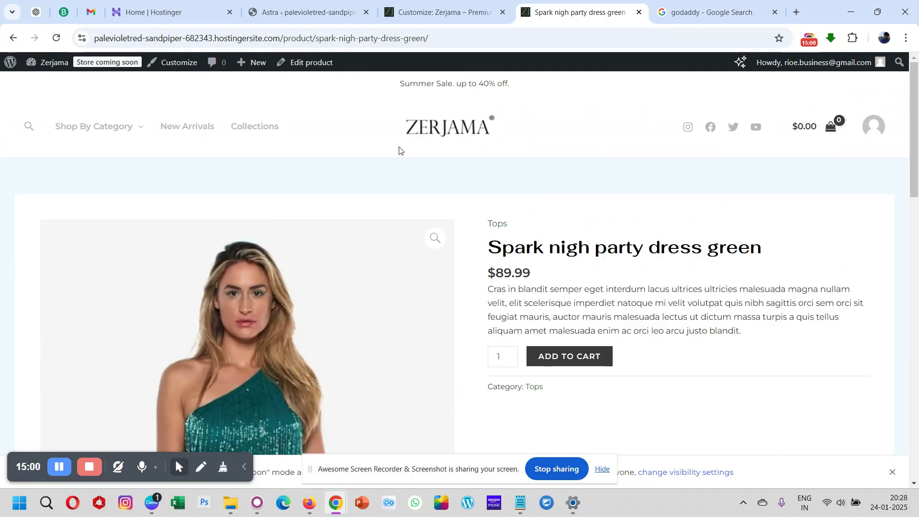
Set the Container Layout to full width, reduce the Left & Right Padding to the minimum of 1 px, and publish
{"action": "left_click", "coordinate": [484, 2]}
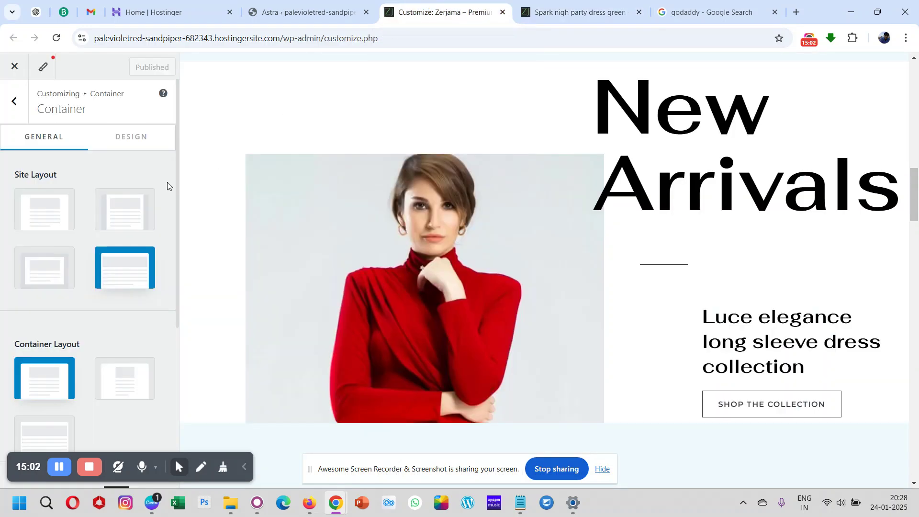
{"action": "scroll", "coordinate": [75, 326], "scroll_direction": "down", "scroll_amount": 4}
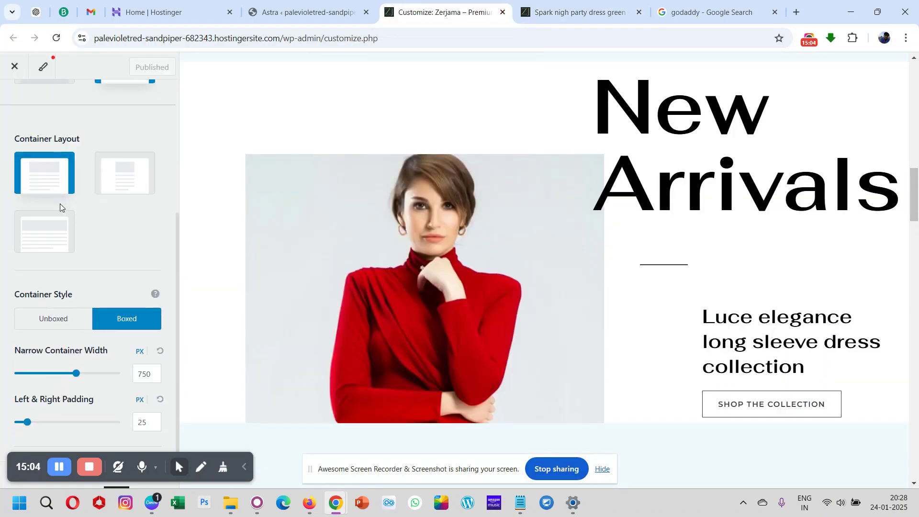
{"action": "left_click", "coordinate": [46, 232]}
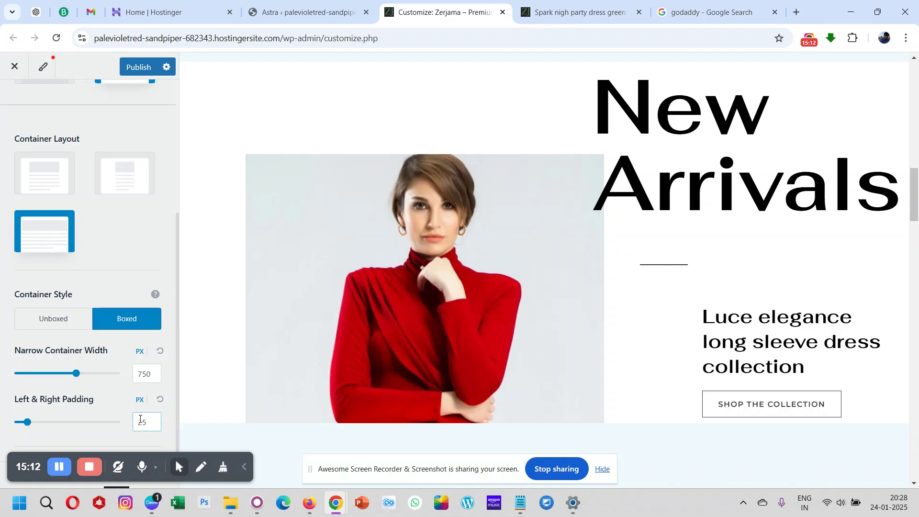
{"action": "left_click_drag", "start_coordinate": [28, 422], "coordinate": [7, 431]}
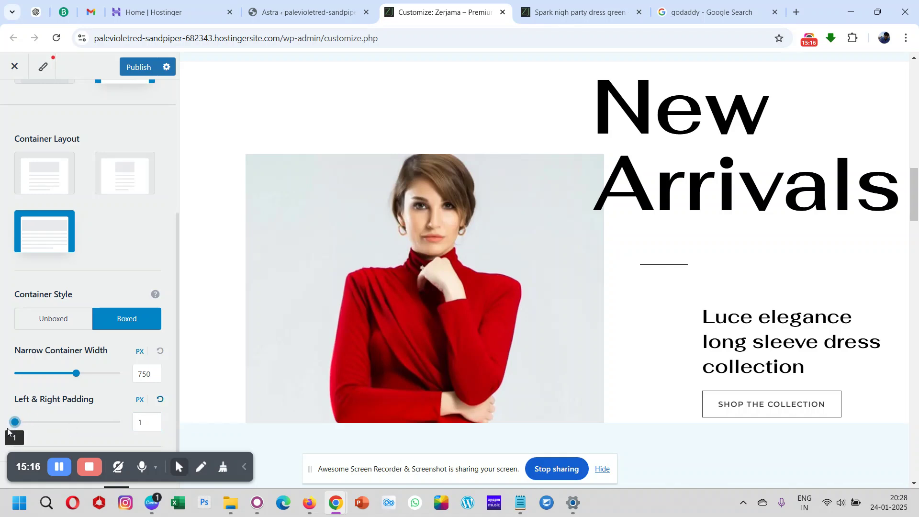
{"action": "left_click", "coordinate": [147, 422]}
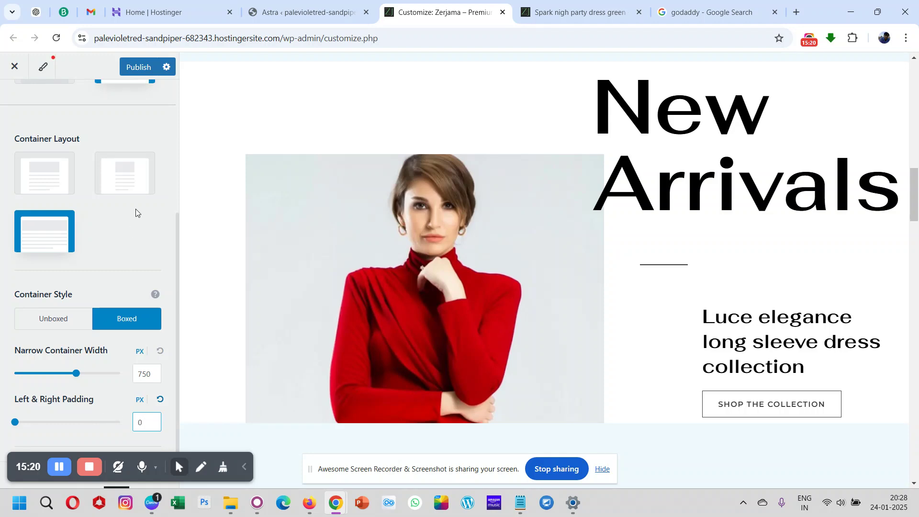
{"action": "left_click", "coordinate": [135, 70]}
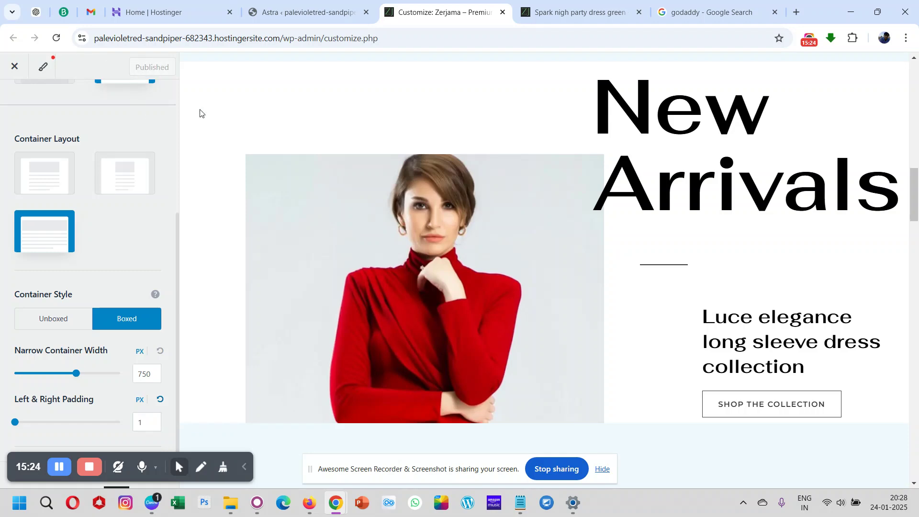
Reload the live product page and examine the full-width container with the reduced side padding
{"action": "left_click", "coordinate": [570, 13]}
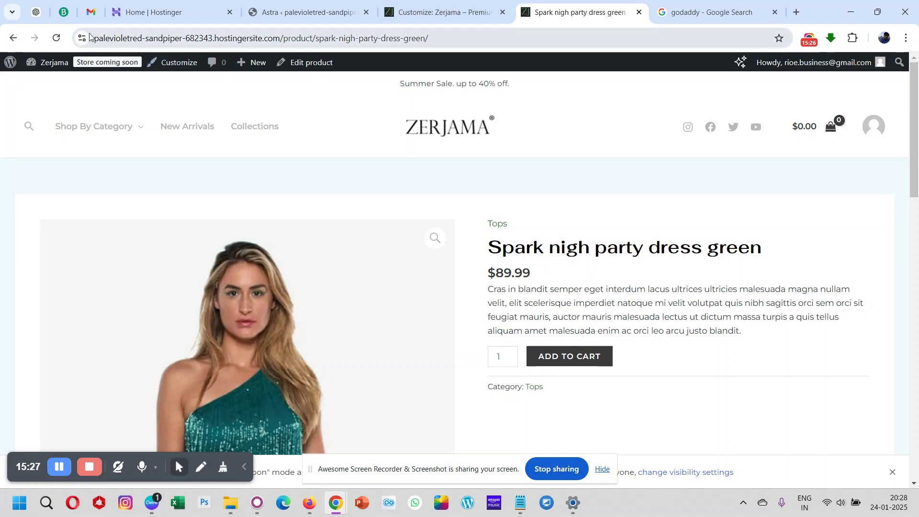
{"action": "left_click", "coordinate": [55, 38]}
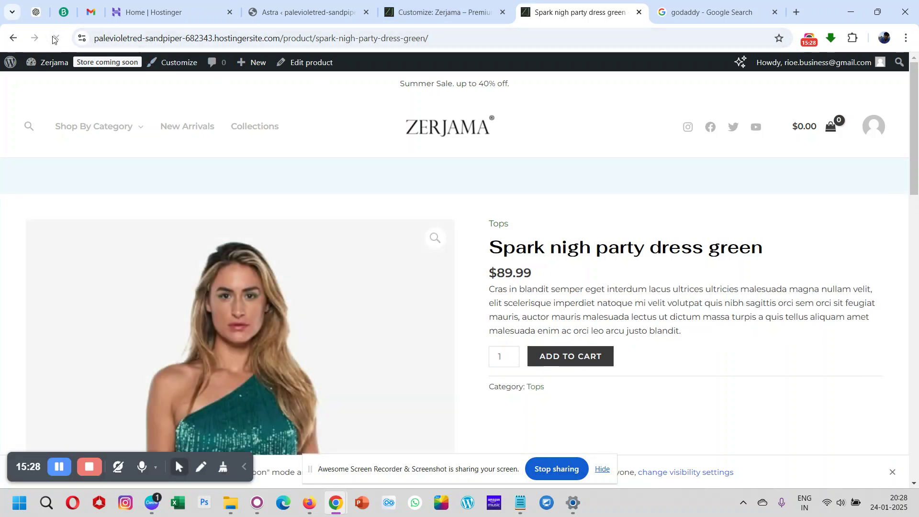
{"action": "scroll", "coordinate": [268, 291], "scroll_direction": "down", "scroll_amount": 5}
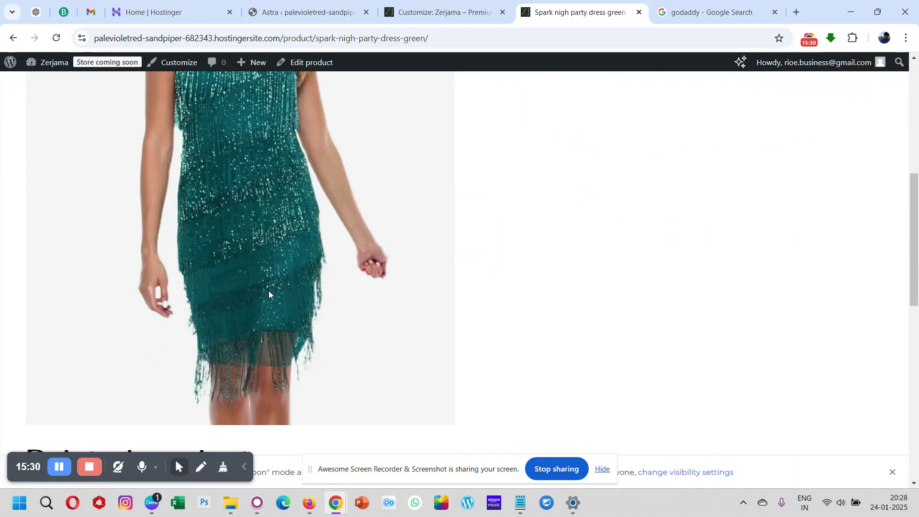
{"action": "scroll", "coordinate": [268, 291], "scroll_direction": "down", "scroll_amount": 10}
{"action": "scroll", "coordinate": [269, 291], "scroll_direction": "up", "scroll_amount": 20}
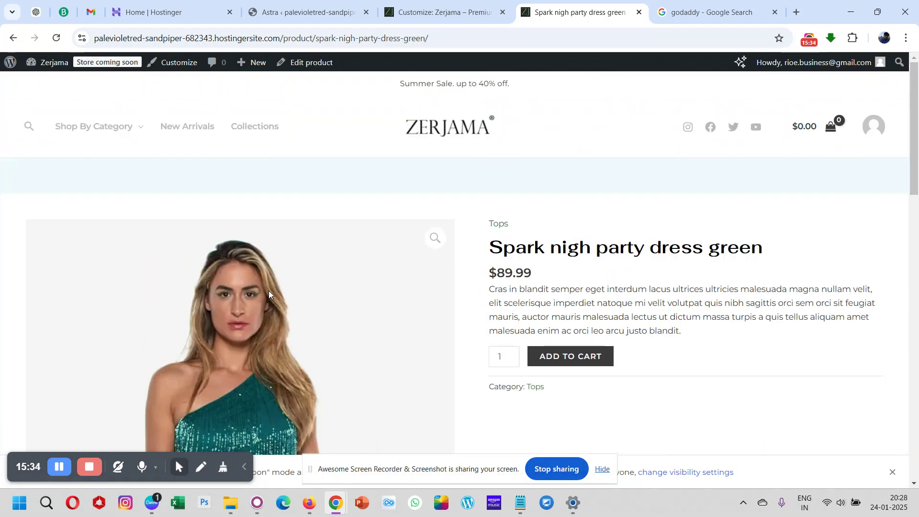
{"action": "scroll", "coordinate": [269, 291], "scroll_direction": "down", "scroll_amount": 6}
{"action": "scroll", "coordinate": [268, 291], "scroll_direction": "up", "scroll_amount": 8}
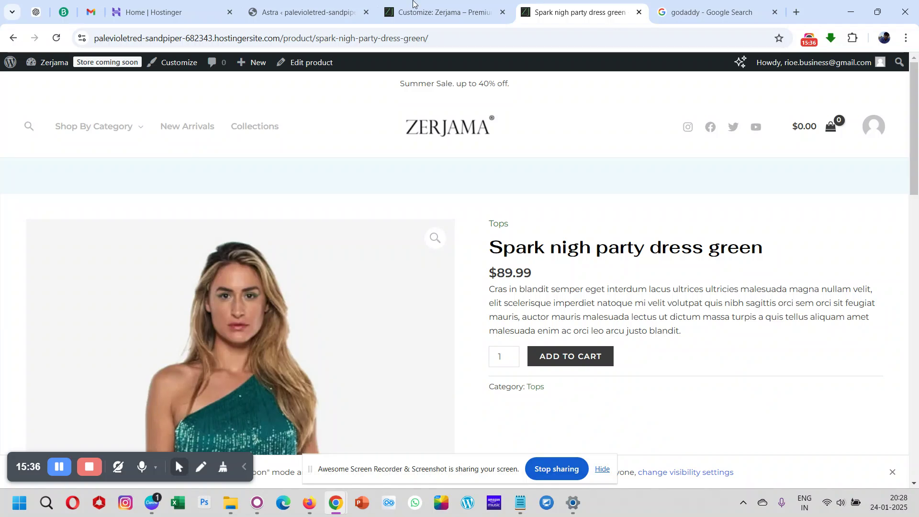
Apply the first filled, square-cornered preset to the primary buttons in the global Buttons settings, publish it and return to the live product page
{"action": "left_click", "coordinate": [439, 5]}
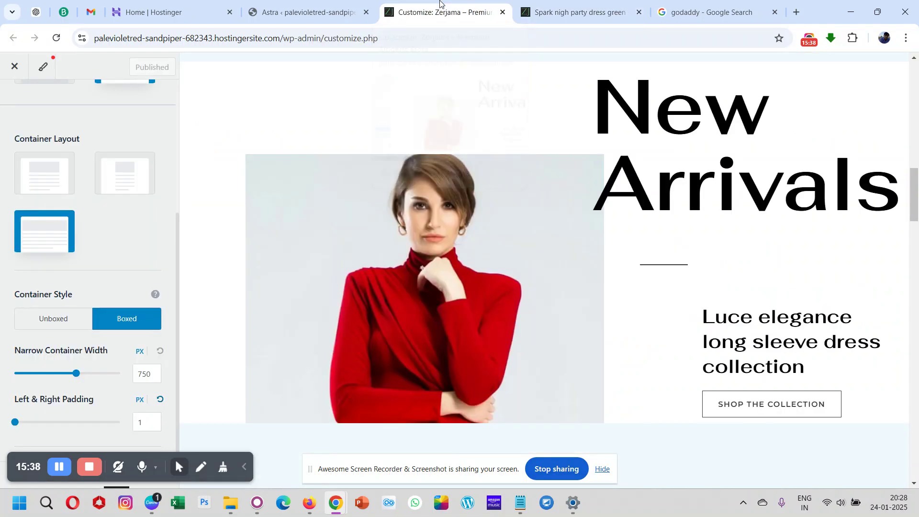
{"action": "scroll", "coordinate": [33, 243], "scroll_direction": "up", "scroll_amount": 5}
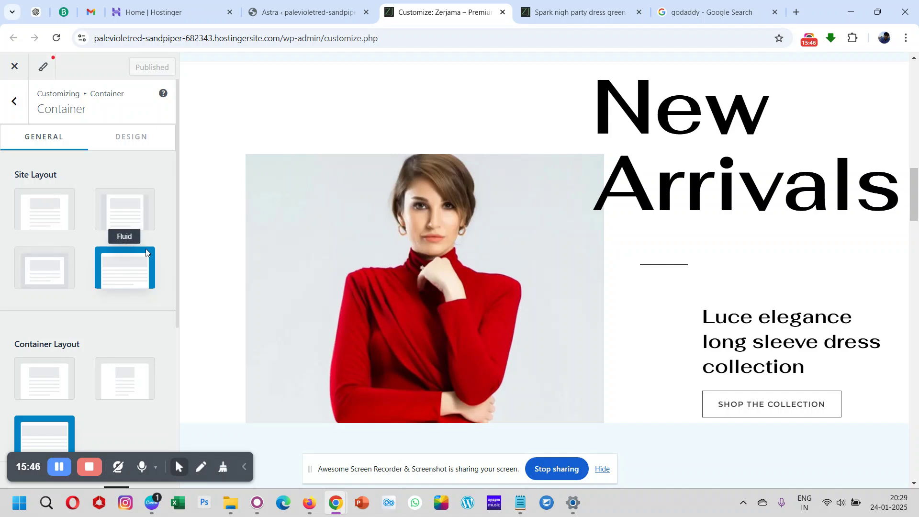
{"action": "scroll", "coordinate": [104, 321], "scroll_direction": "down", "scroll_amount": 4}
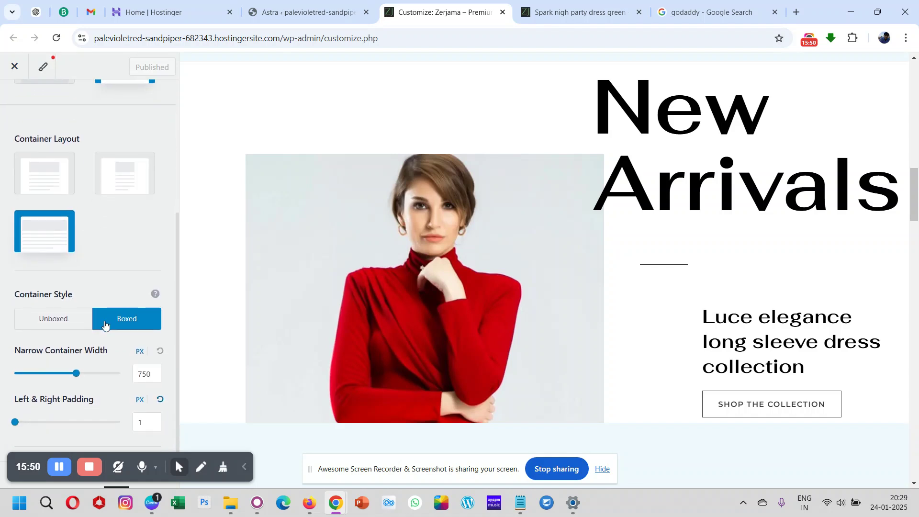
{"action": "scroll", "coordinate": [106, 272], "scroll_direction": "up", "scroll_amount": 4}
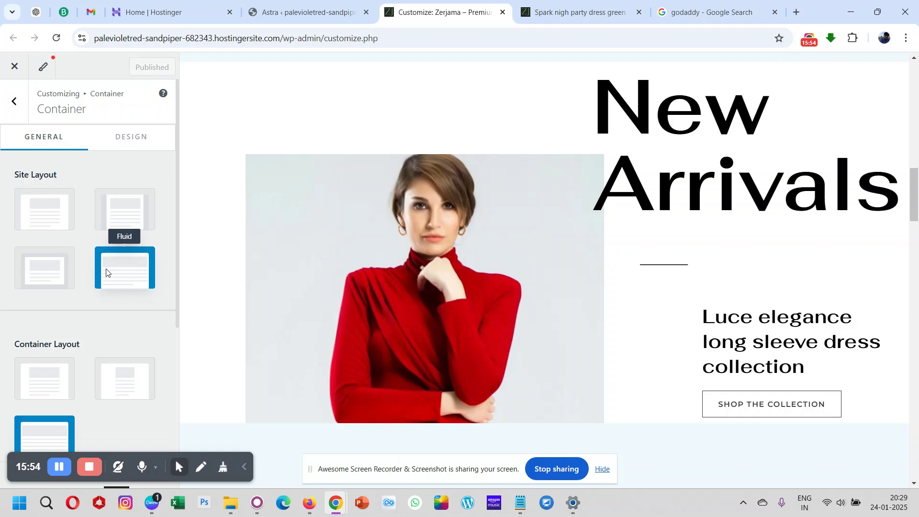
{"action": "left_click", "coordinate": [15, 101]}
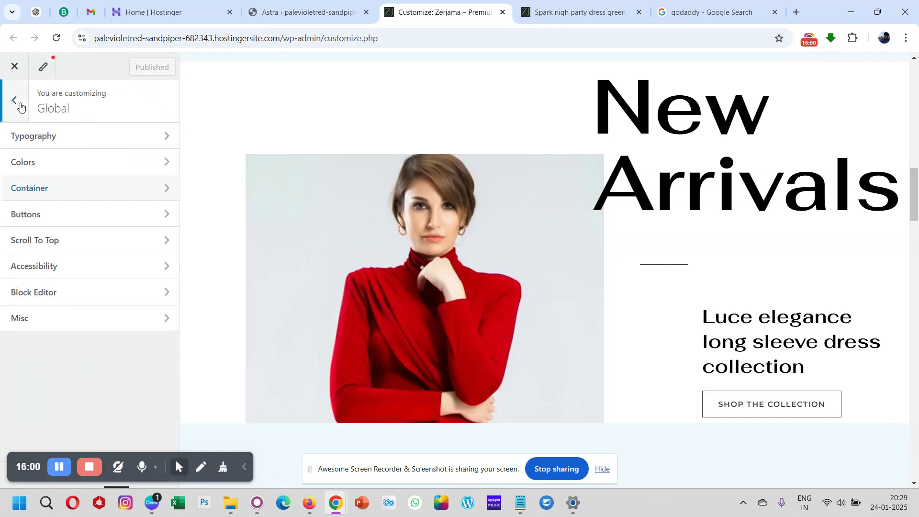
{"action": "left_click", "coordinate": [50, 221]}
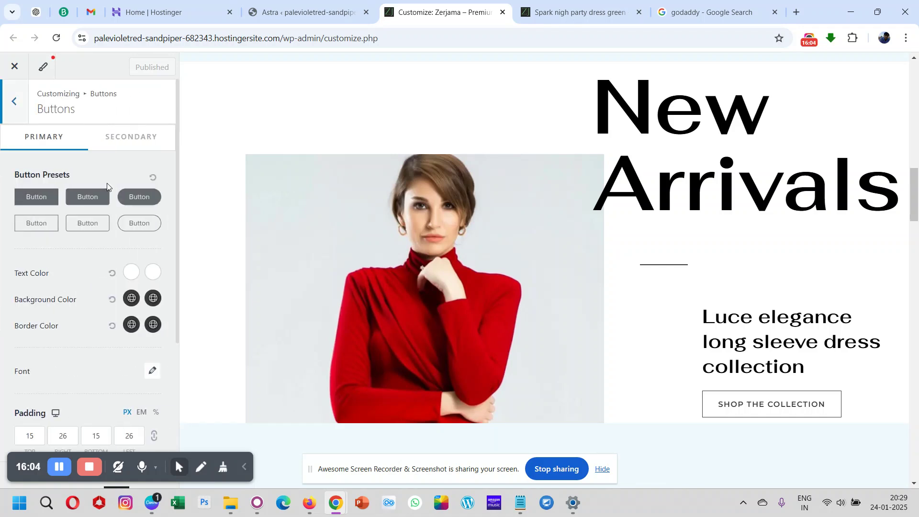
{"action": "left_click", "coordinate": [42, 203]}
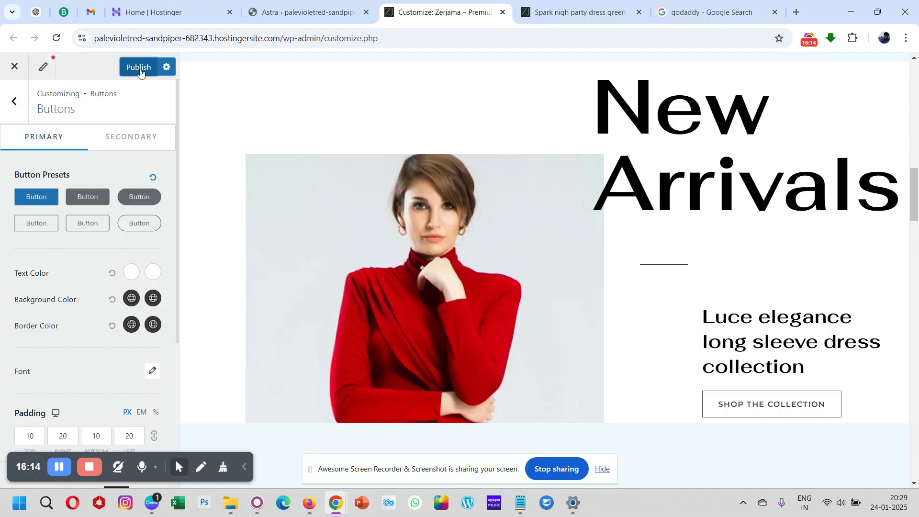
{"action": "left_click", "coordinate": [577, 11]}
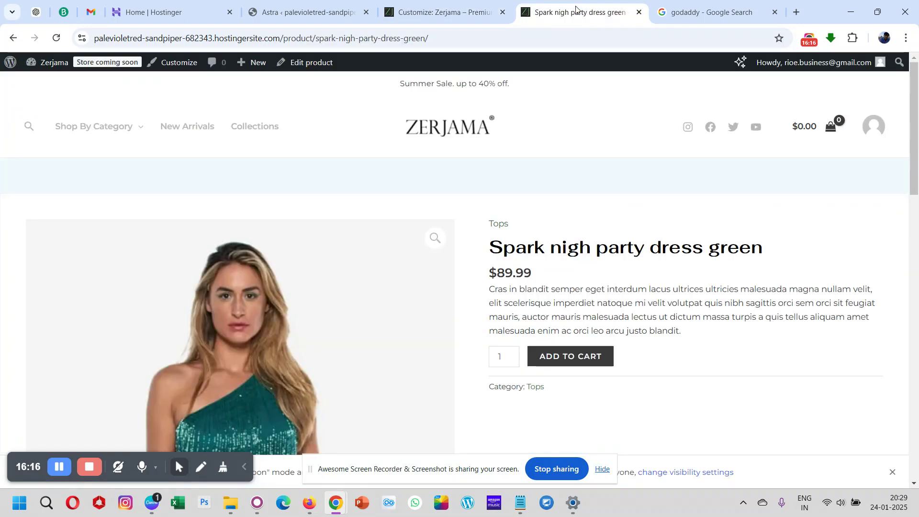
Reload the live product page and compare its Add to Cart button with the primary button settings in the Customizer
{"action": "left_click", "coordinate": [53, 39]}
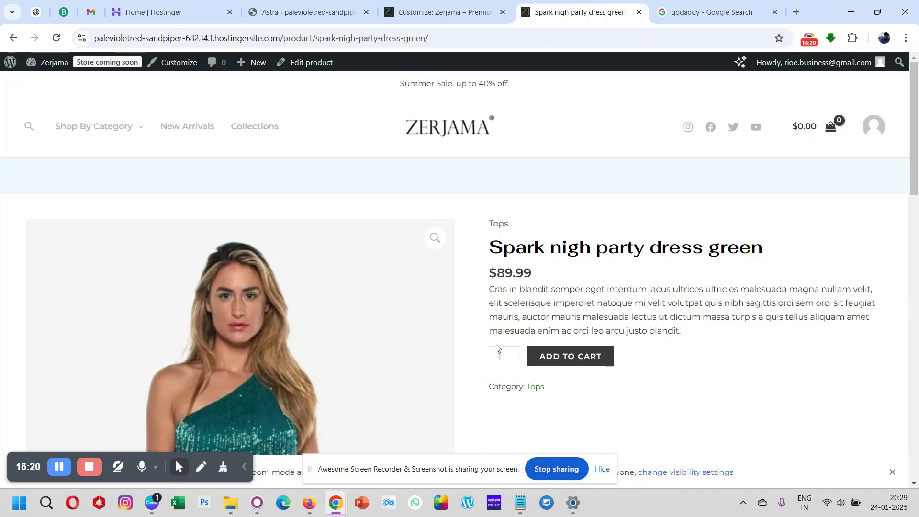
{"action": "left_click", "coordinate": [445, 12]}
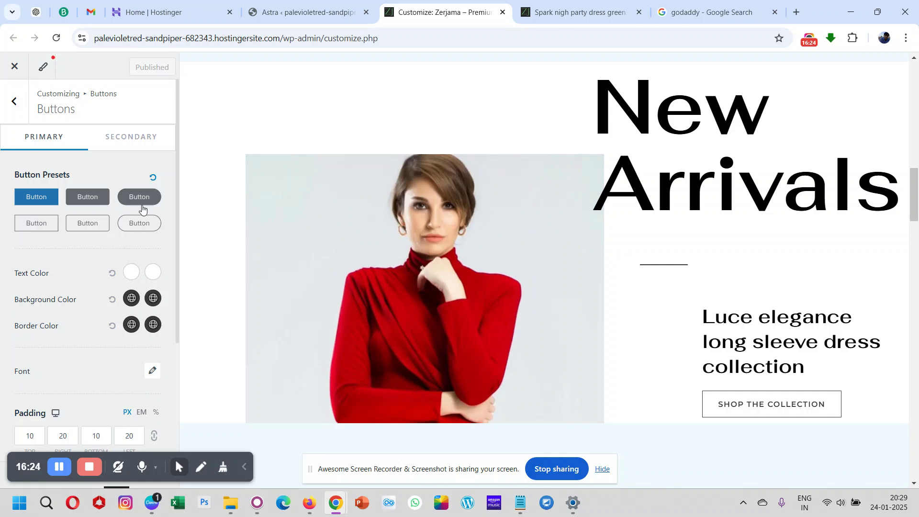
{"action": "scroll", "coordinate": [106, 260], "scroll_direction": "down", "scroll_amount": 1}
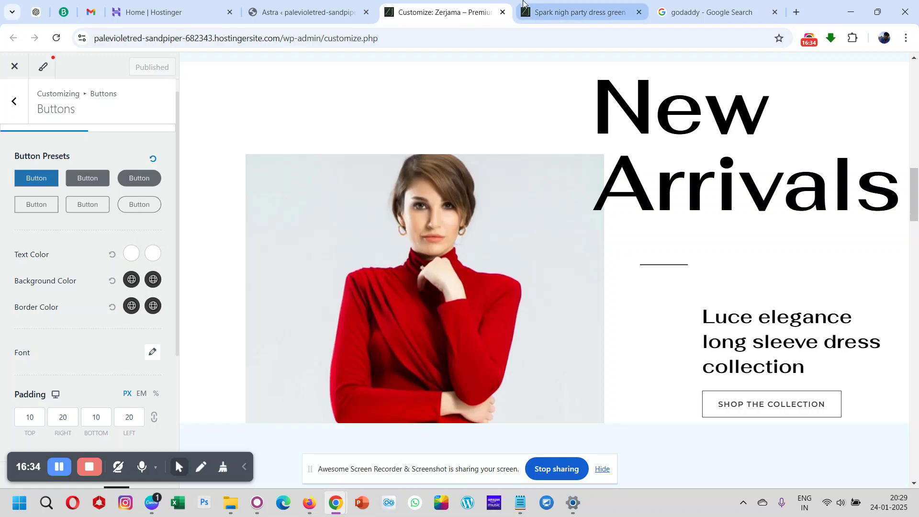
{"action": "left_click", "coordinate": [579, 12]}
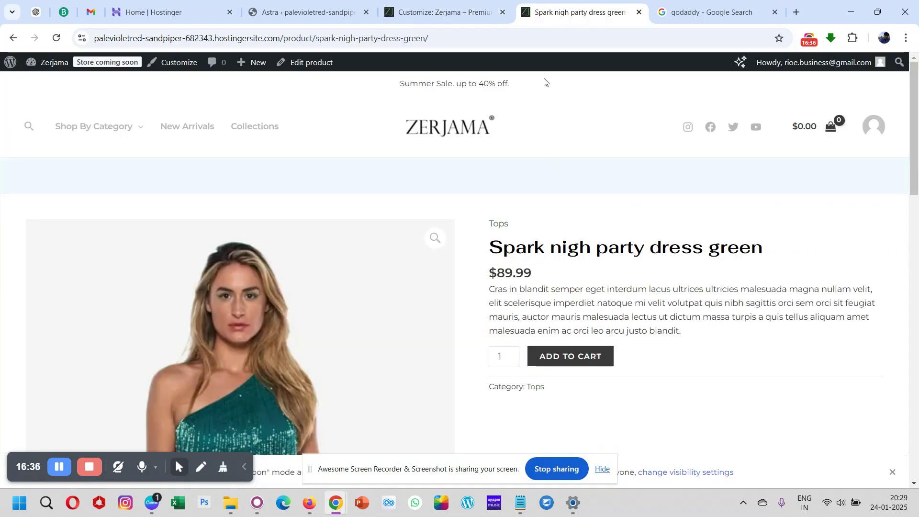
Set the primary buttons' normal background and border colors to the palette's dark green and publish the change
{"action": "left_click", "coordinate": [440, 12]}
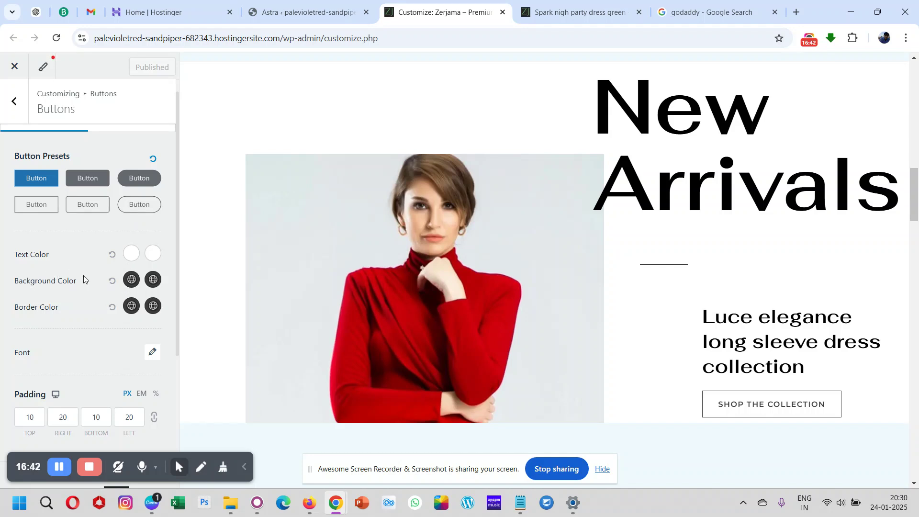
{"action": "left_click", "coordinate": [129, 286]}
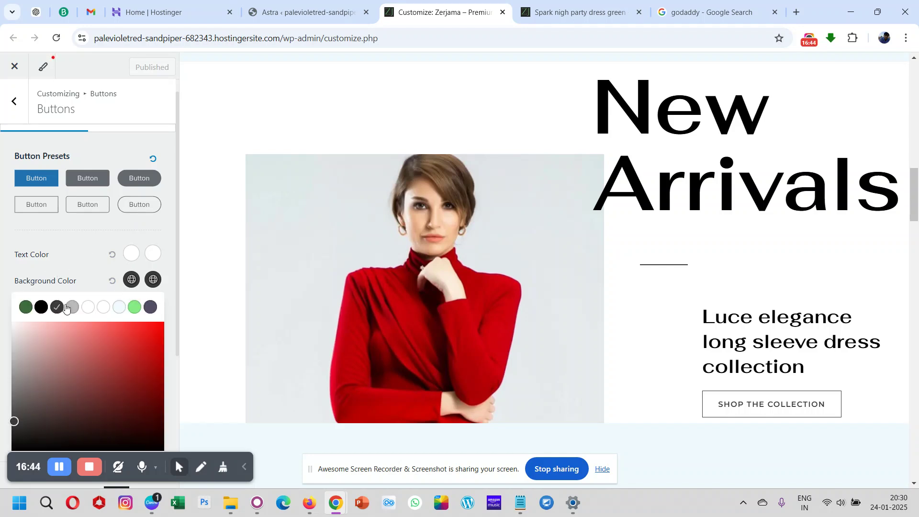
{"action": "left_click", "coordinate": [26, 308]}
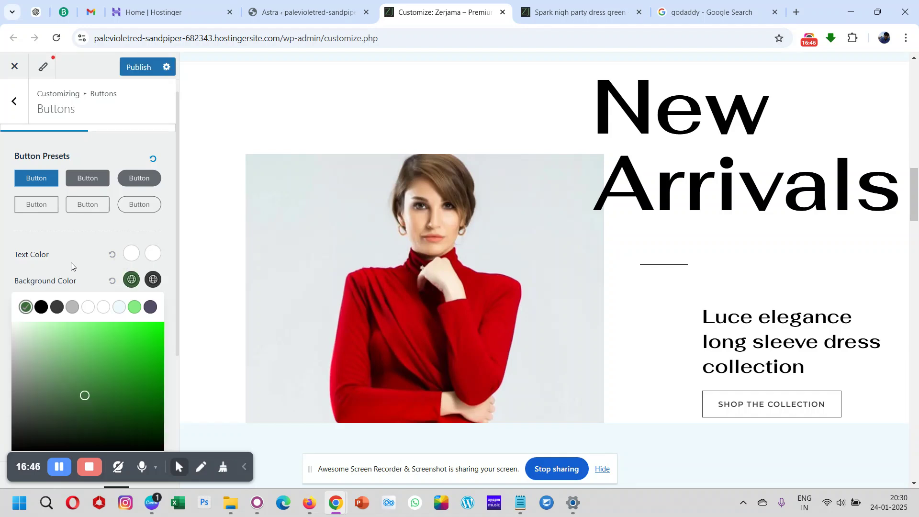
{"action": "left_click", "coordinate": [71, 262]}
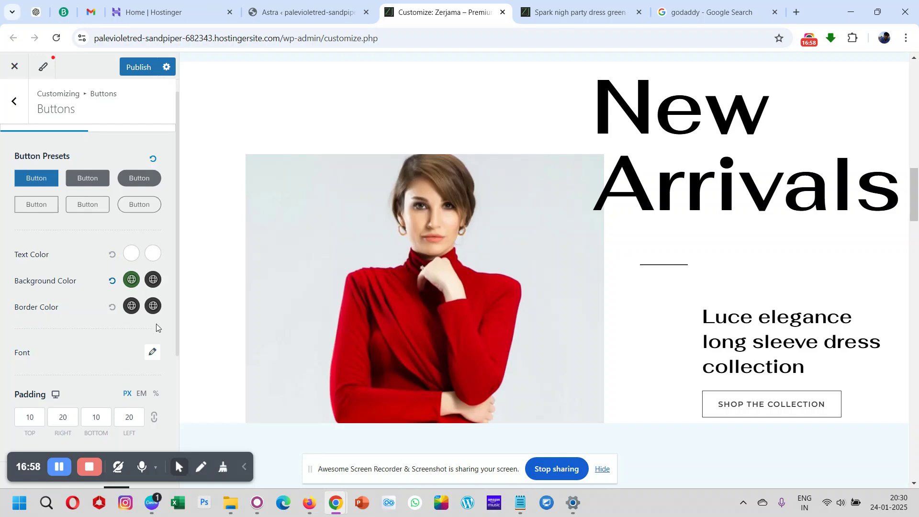
{"action": "left_click", "coordinate": [131, 310]}
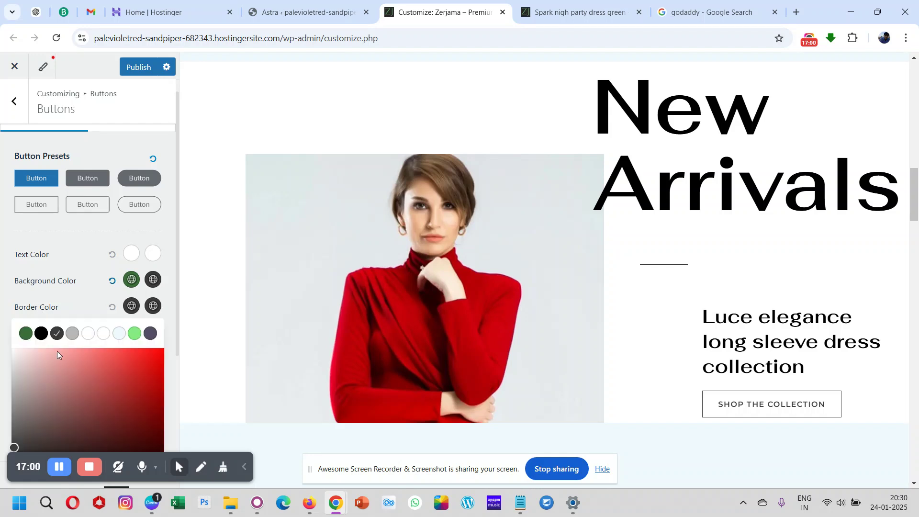
{"action": "left_click", "coordinate": [26, 333]}
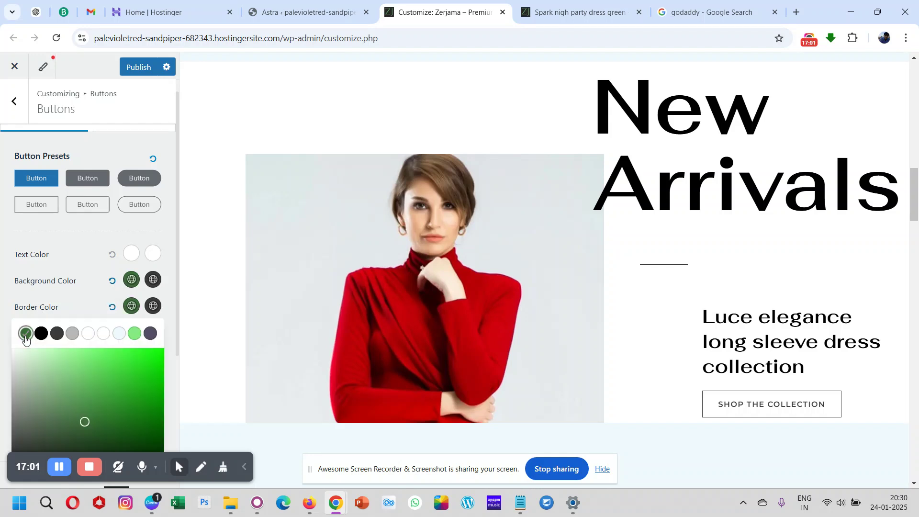
{"action": "left_click", "coordinate": [82, 272]}
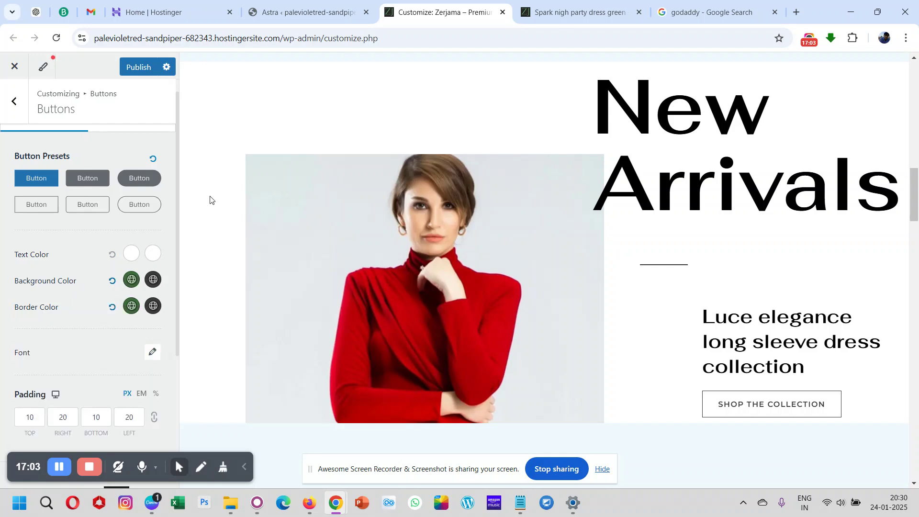
{"action": "left_click", "coordinate": [134, 68]}
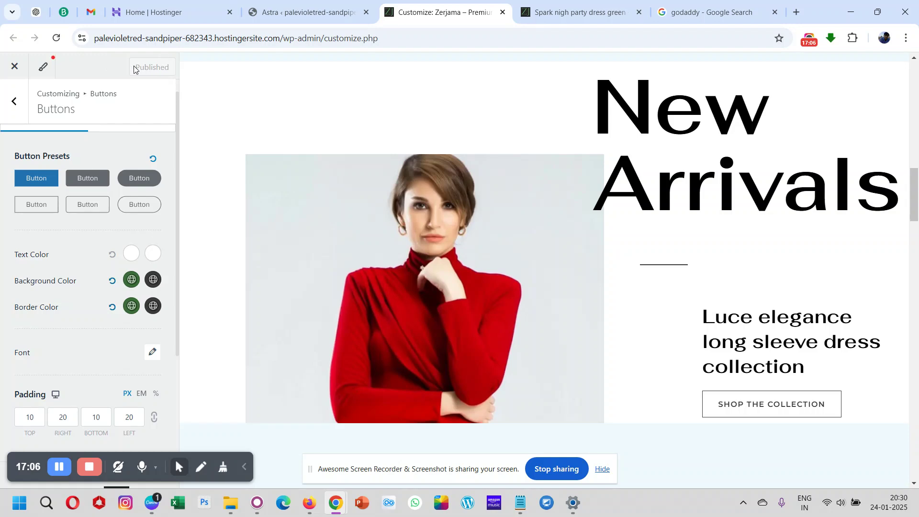
Reload the live product page and examine the Add to Cart button's color
{"action": "left_click", "coordinate": [538, 18]}
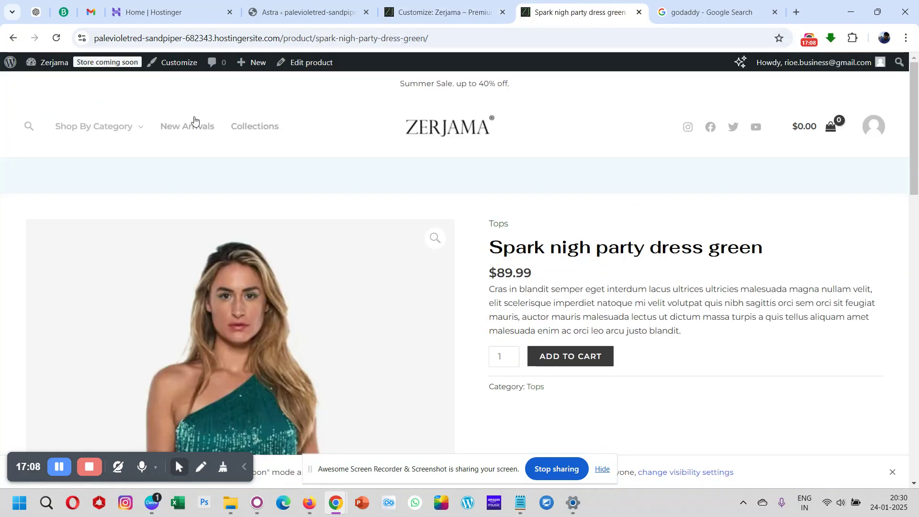
{"action": "left_click", "coordinate": [56, 40]}
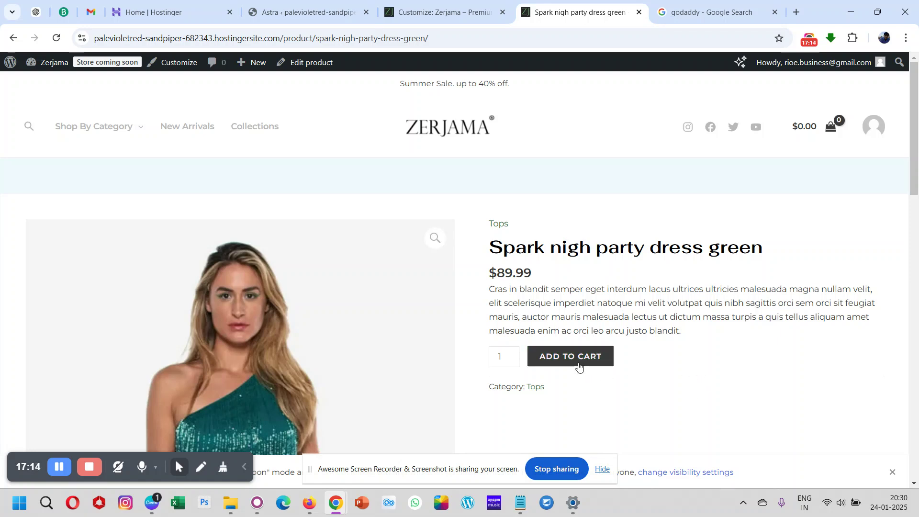
{"action": "scroll", "coordinate": [579, 366], "scroll_direction": "down", "scroll_amount": 2}
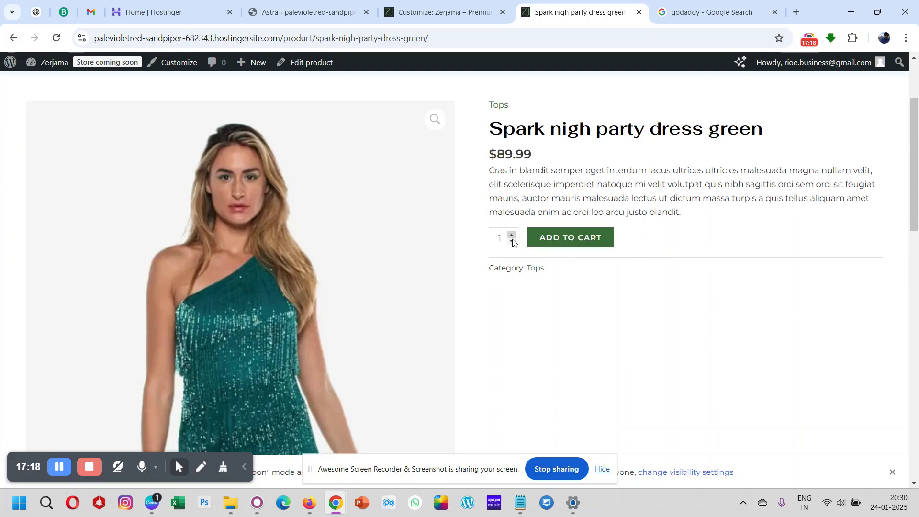
{"action": "scroll", "coordinate": [574, 242], "scroll_direction": "up", "scroll_amount": 2}
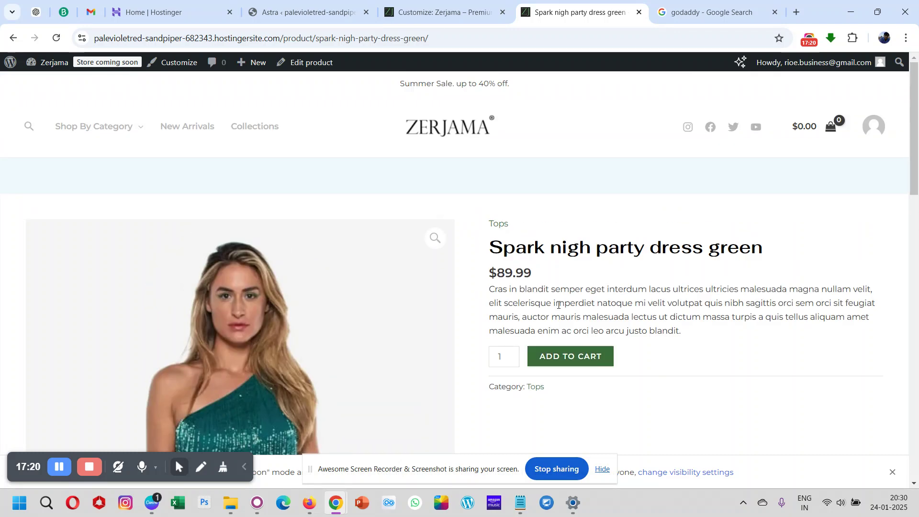
Review the primary buttons' padding and border settings in the Customizer and compare them with the secondary button settings
{"action": "left_click", "coordinate": [476, 8]}
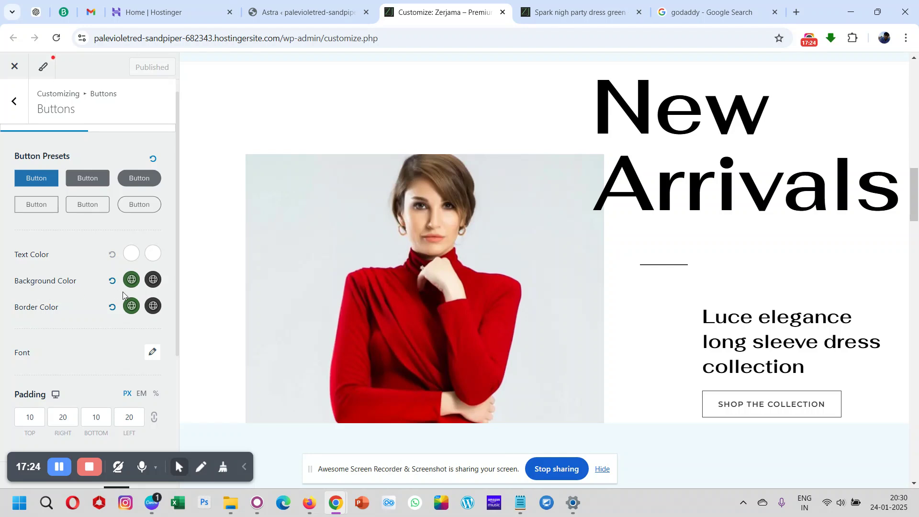
{"action": "scroll", "coordinate": [123, 292], "scroll_direction": "down", "scroll_amount": 3}
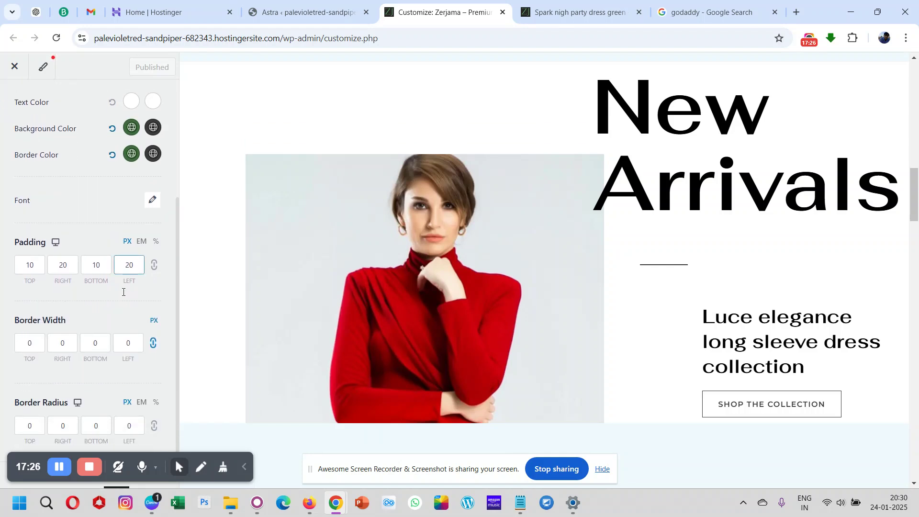
{"action": "scroll", "coordinate": [122, 293], "scroll_direction": "up", "scroll_amount": 3}
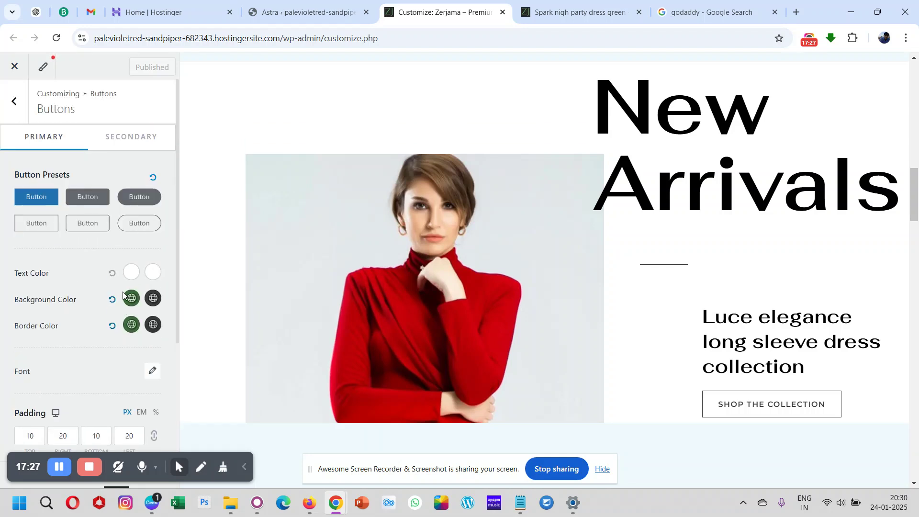
{"action": "left_click", "coordinate": [133, 147]}
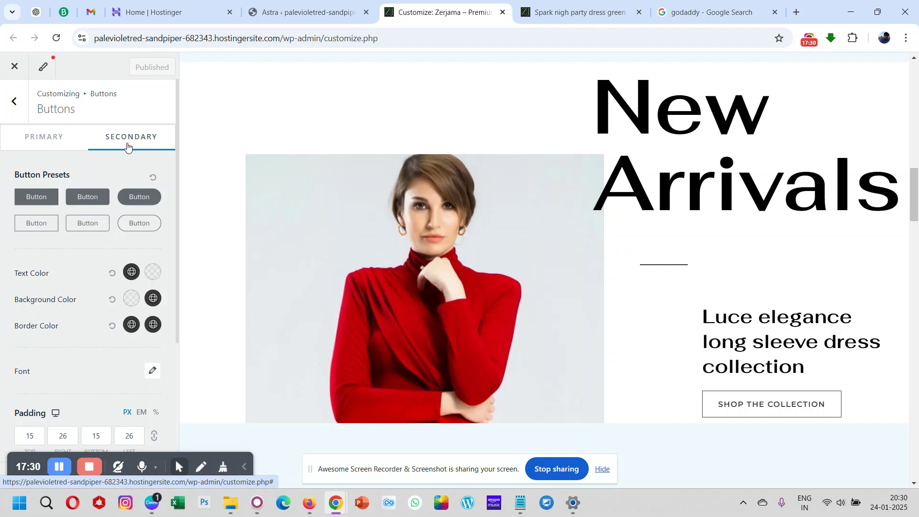
{"action": "left_click", "coordinate": [47, 140]}
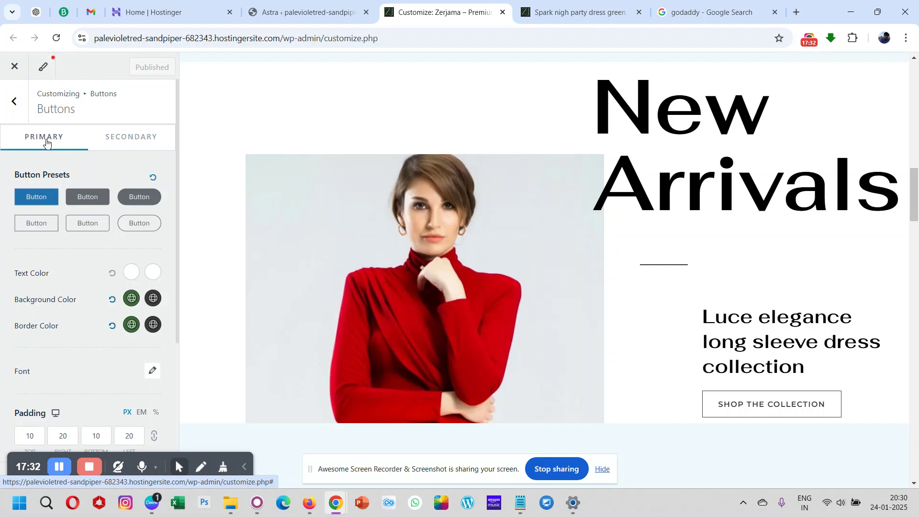
{"action": "left_click", "coordinate": [132, 139]}
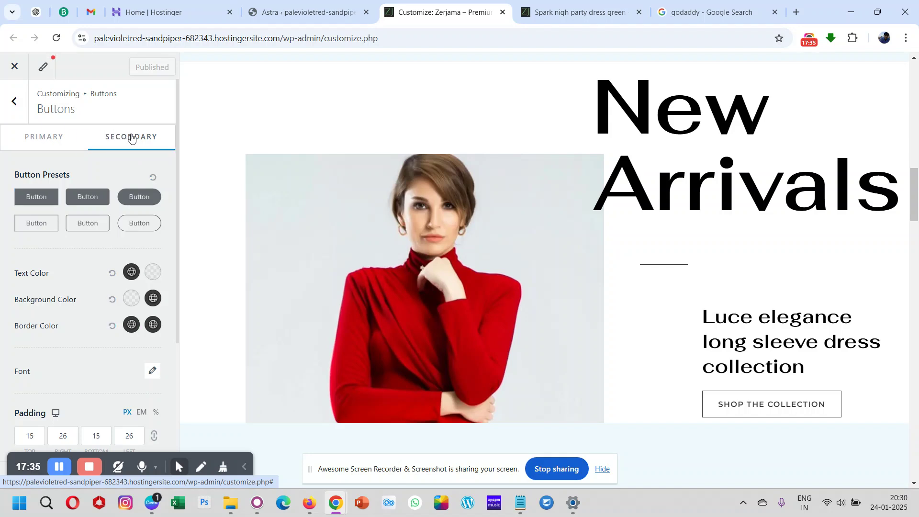
Try the filled, square-cornered preset on the secondary buttons, testing black and dark gray as the normal border color
{"action": "left_click", "coordinate": [36, 201]}
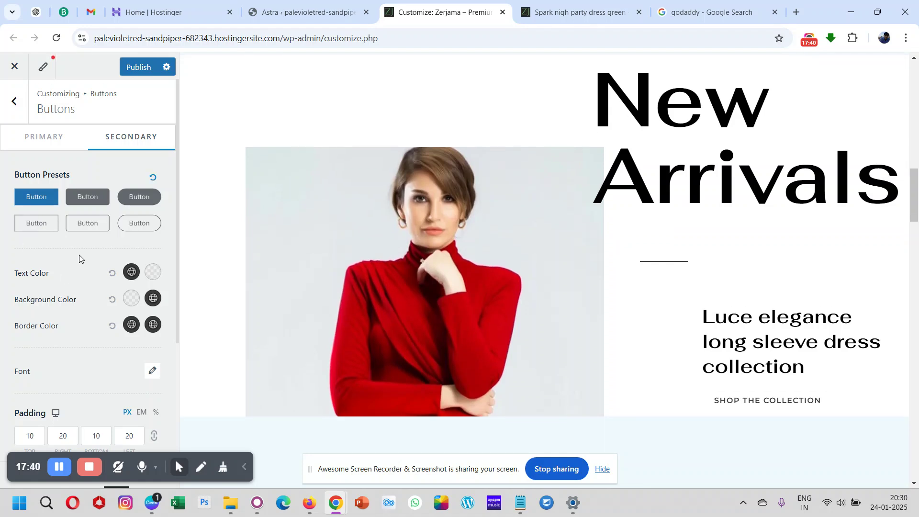
{"action": "scroll", "coordinate": [79, 259], "scroll_direction": "down", "scroll_amount": 1}
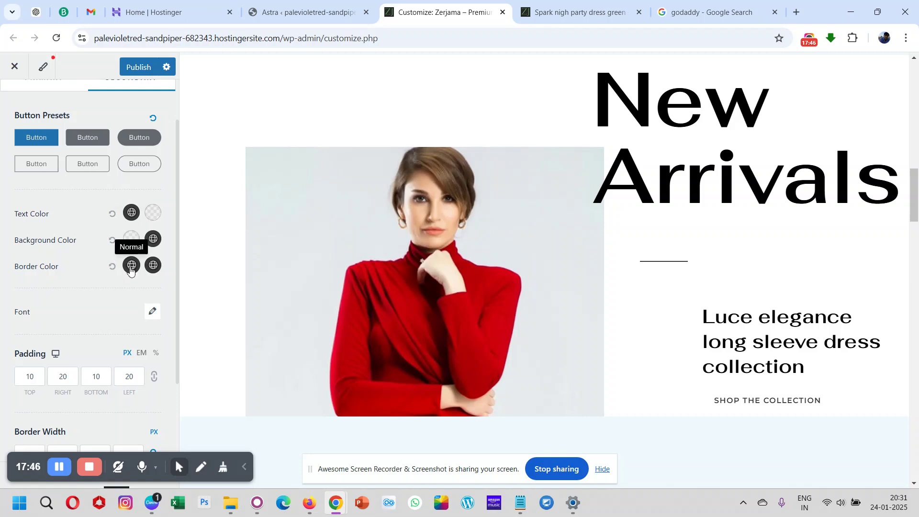
{"action": "left_click", "coordinate": [130, 267]}
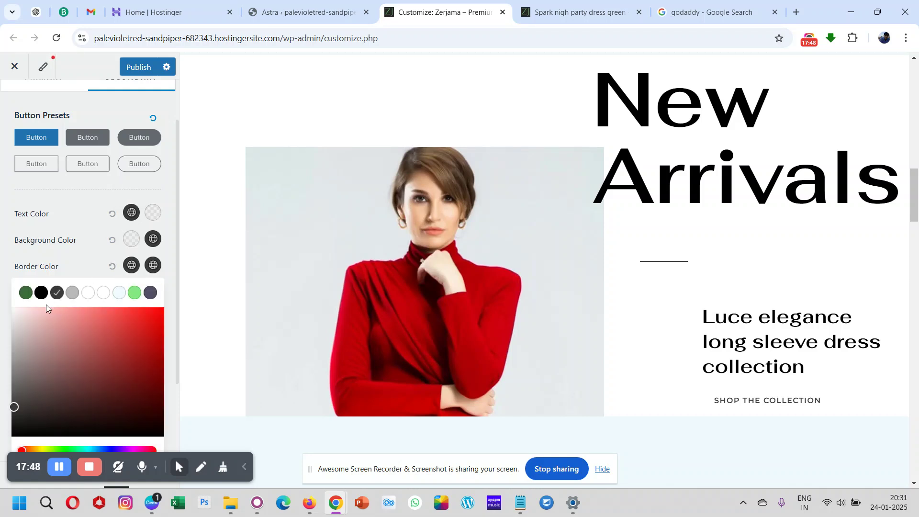
{"action": "left_click", "coordinate": [41, 292]}
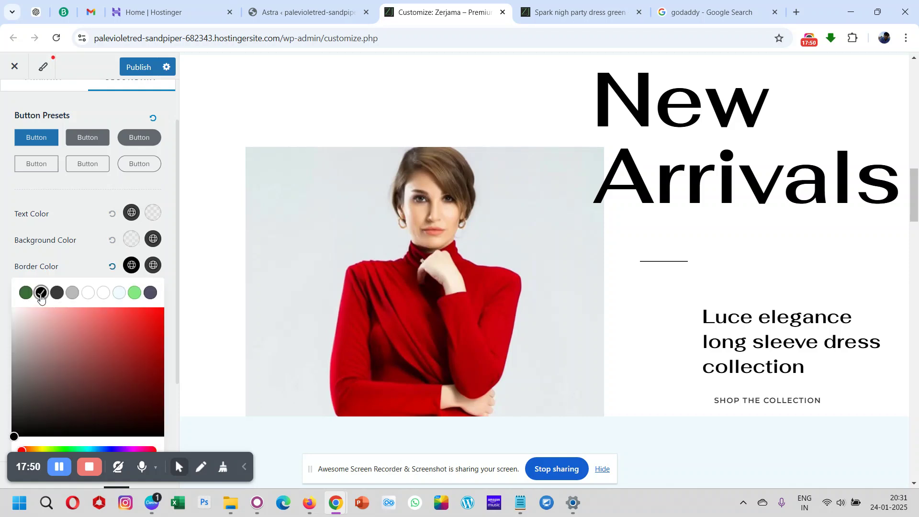
{"action": "left_click", "coordinate": [58, 296]}
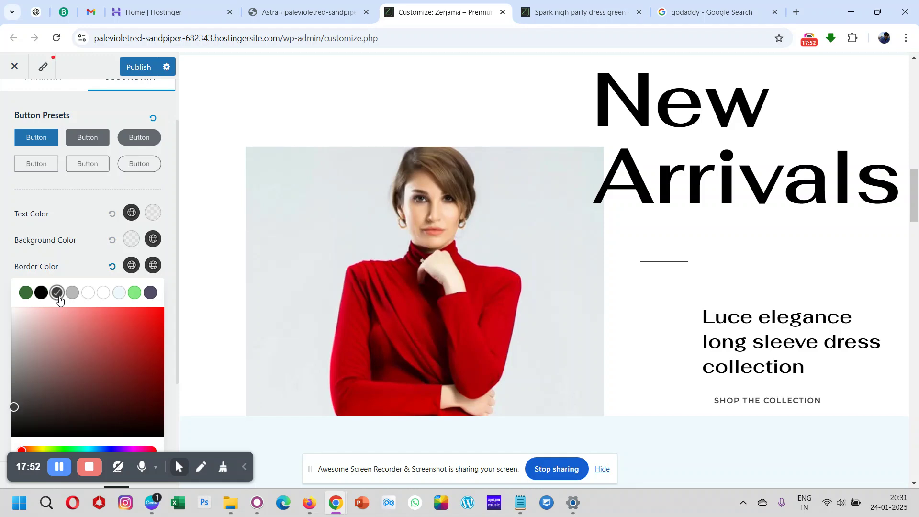
{"action": "left_click", "coordinate": [75, 257]}
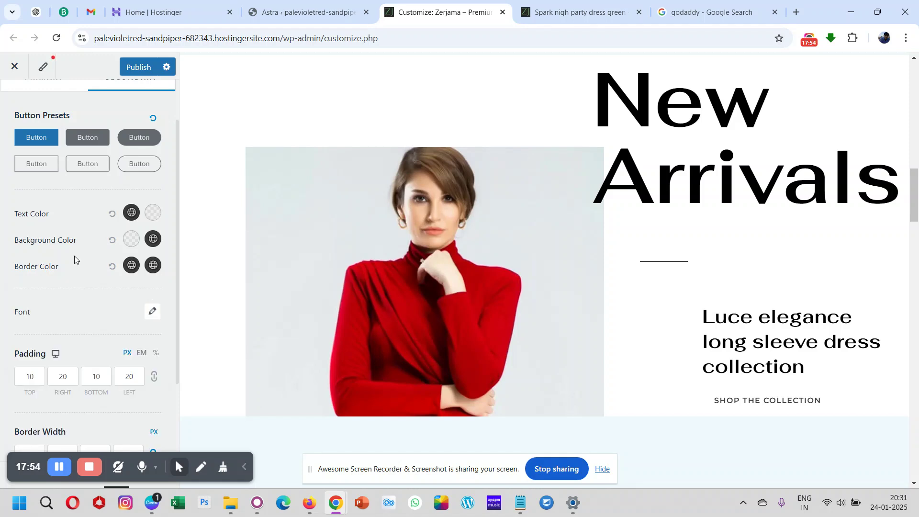
{"action": "scroll", "coordinate": [74, 255], "scroll_direction": "up", "scroll_amount": 1}
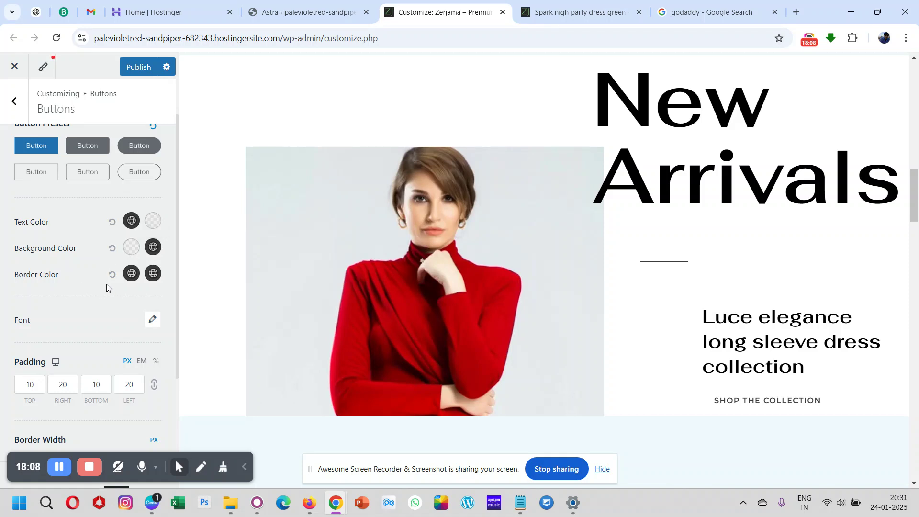
Apply the outlined, square-cornered preset to the secondary buttons and set their hover background and border colors to the palette's dark green
{"action": "left_click", "coordinate": [33, 174]}
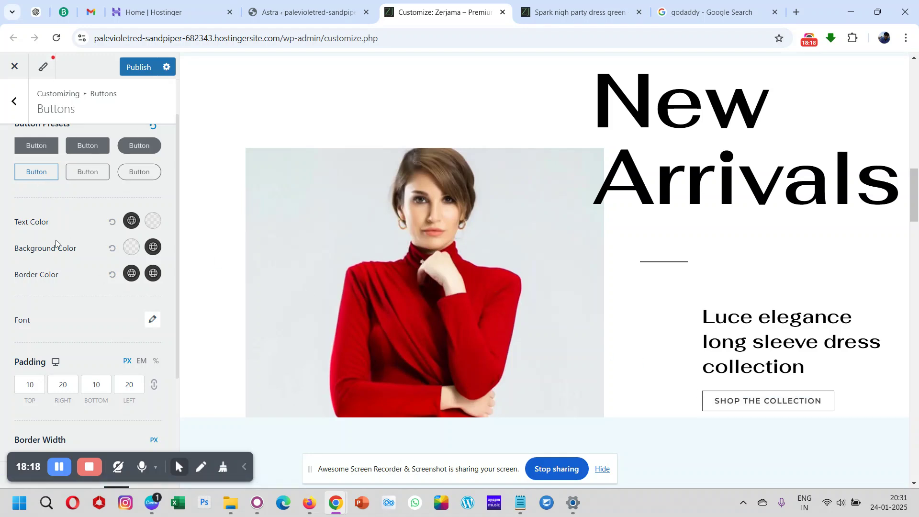
{"action": "scroll", "coordinate": [70, 277], "scroll_direction": "up", "scroll_amount": 1}
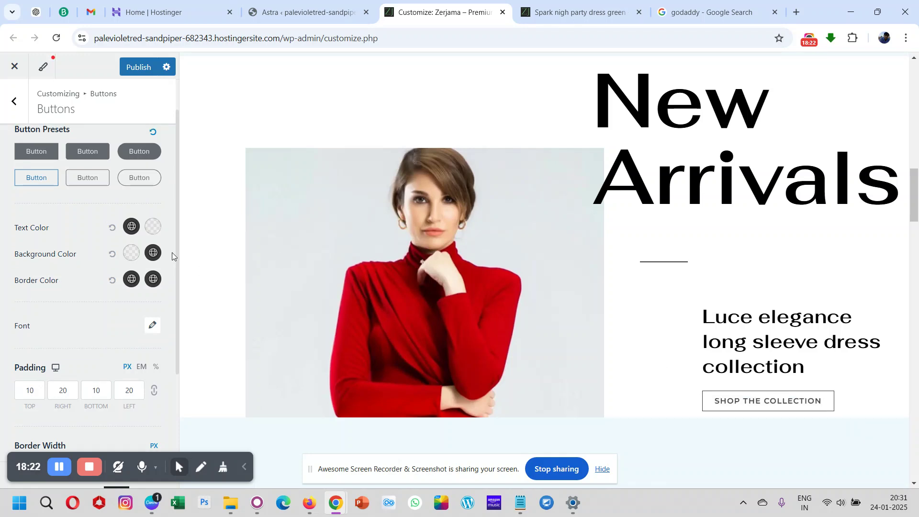
{"action": "left_click", "coordinate": [151, 255]}
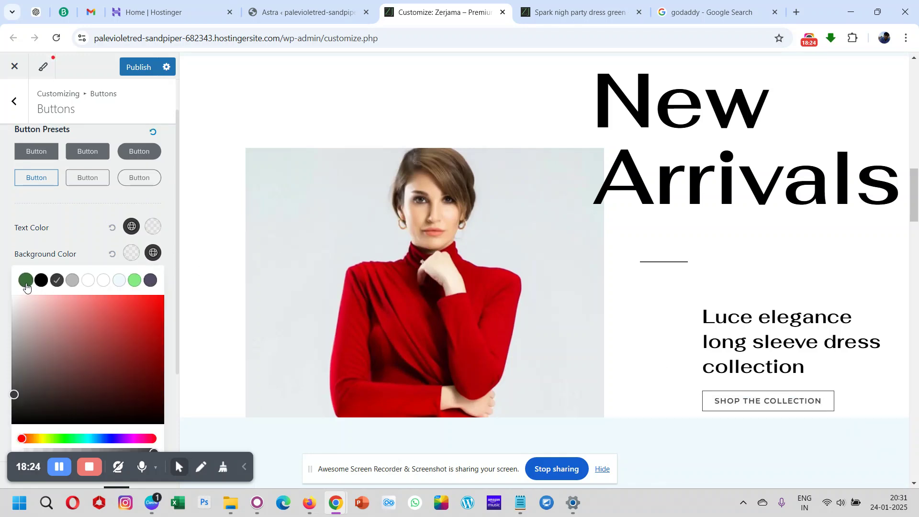
{"action": "left_click", "coordinate": [26, 282]}
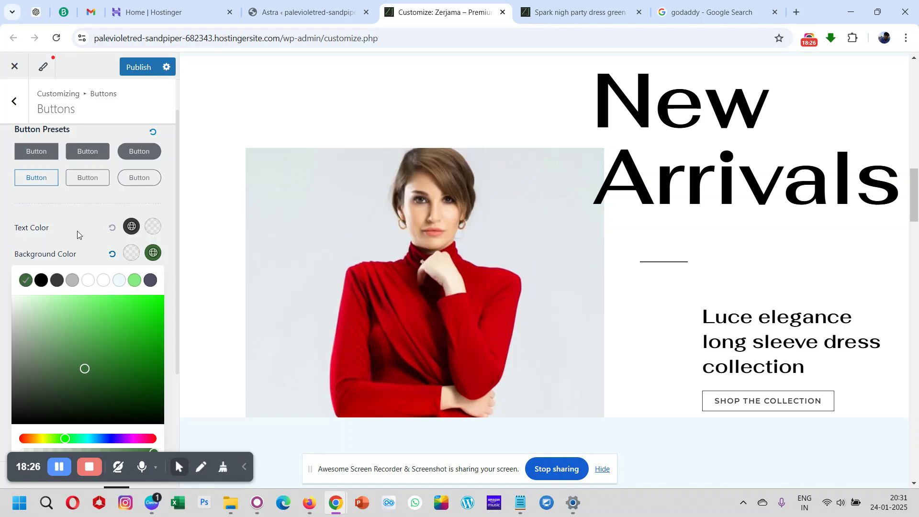
{"action": "left_click", "coordinate": [153, 253]}
{"action": "left_click", "coordinate": [155, 285]}
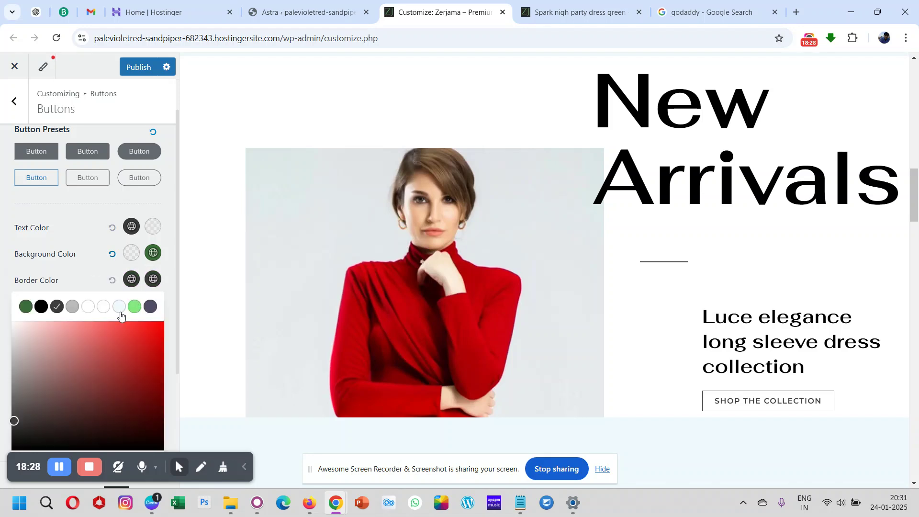
{"action": "left_click", "coordinate": [24, 307]}
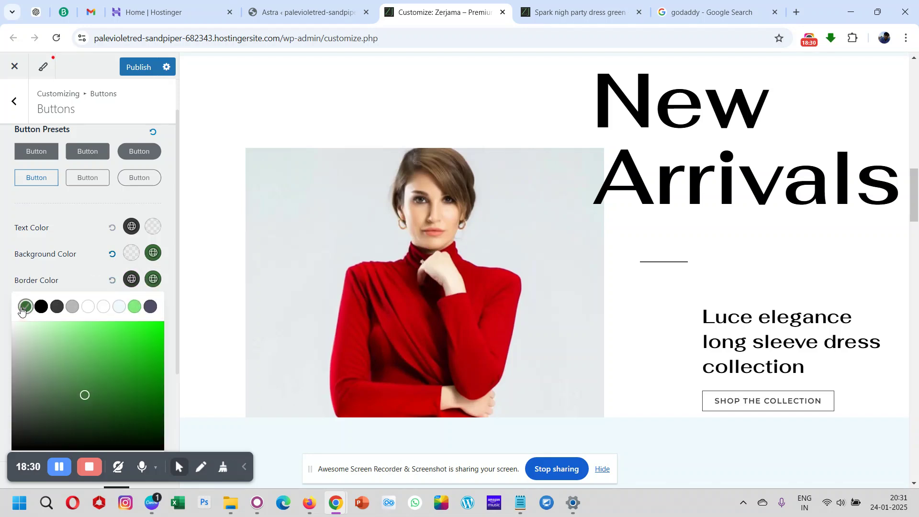
Publish the secondary button styling and check the buttons down the live store's home page
{"action": "left_click", "coordinate": [77, 228]}
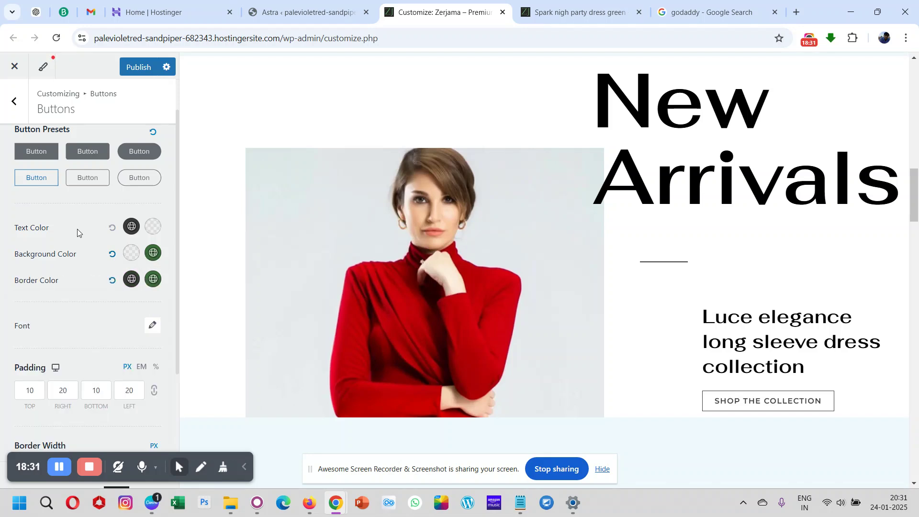
{"action": "left_click", "coordinate": [141, 72]}
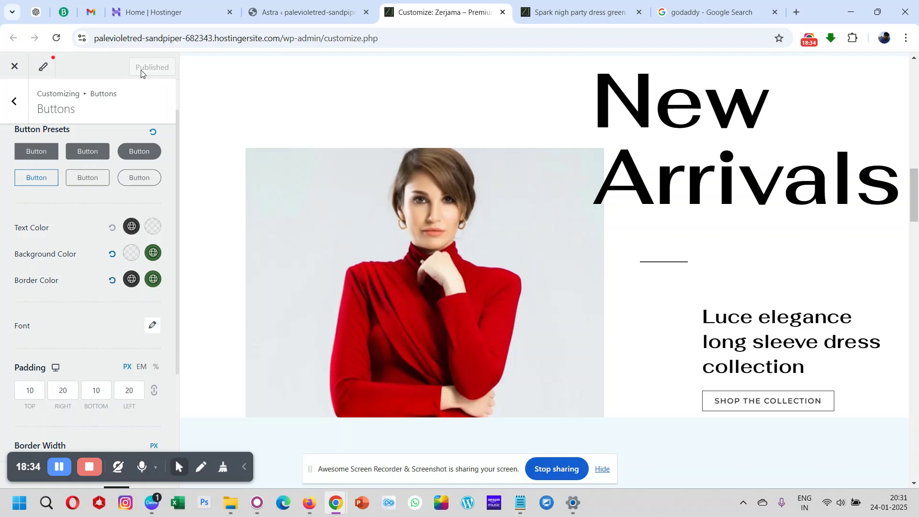
{"action": "left_click", "coordinate": [580, 11]}
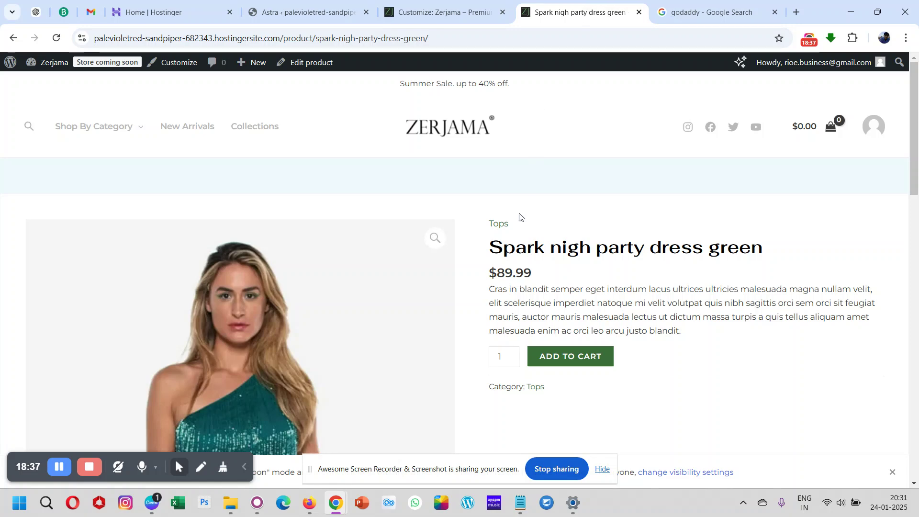
{"action": "scroll", "coordinate": [405, 289], "scroll_direction": "up", "scroll_amount": 2}
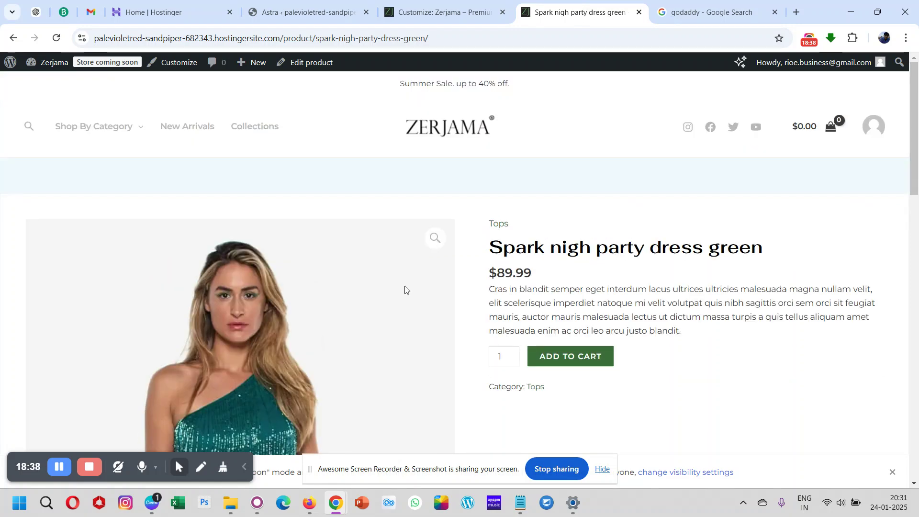
{"action": "left_click", "coordinate": [437, 135]}
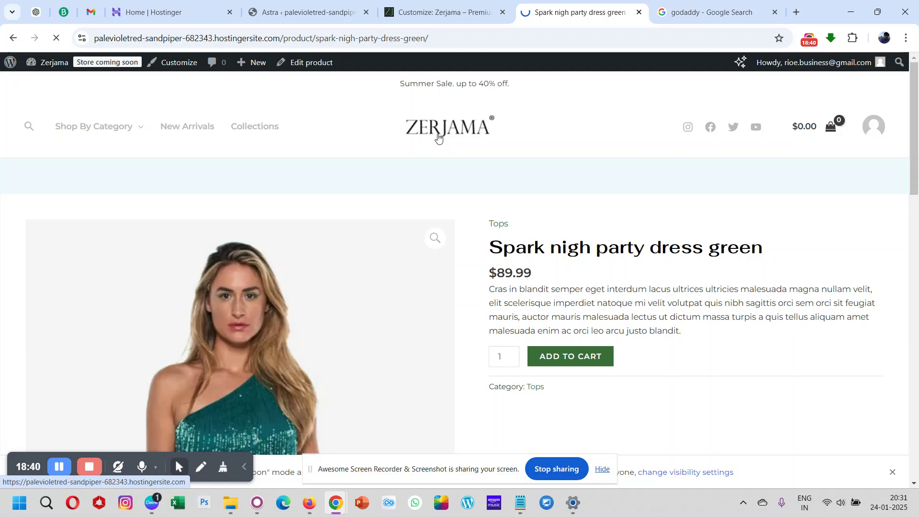
{"action": "scroll", "coordinate": [435, 299], "scroll_direction": "down", "scroll_amount": 7}
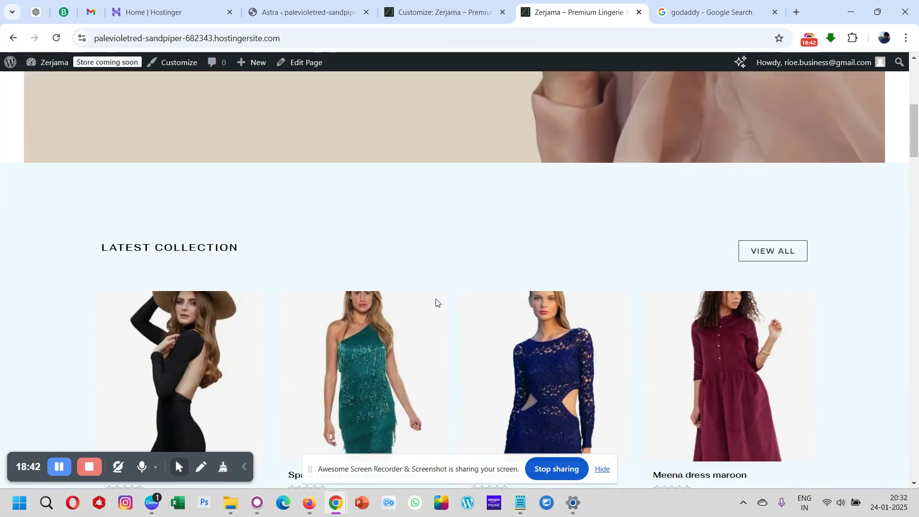
{"action": "scroll", "coordinate": [616, 301], "scroll_direction": "down", "scroll_amount": 10}
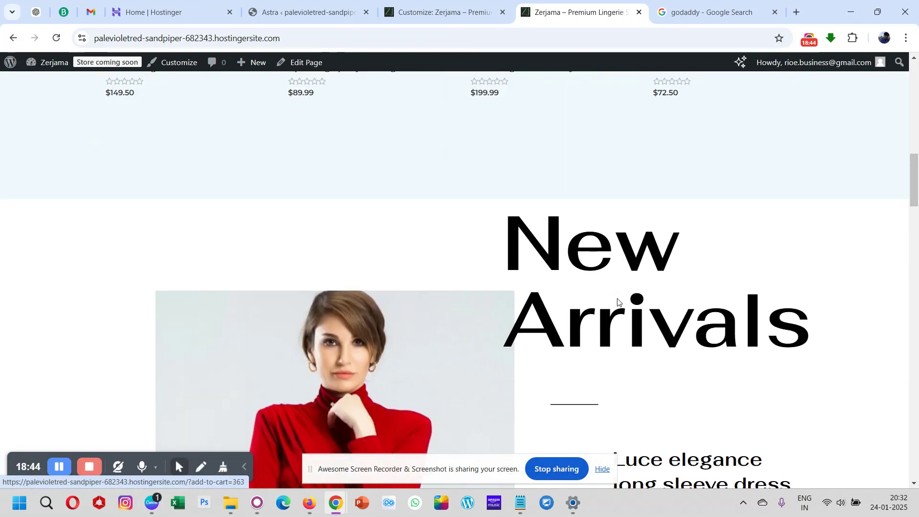
{"action": "scroll", "coordinate": [618, 301], "scroll_direction": "down", "scroll_amount": 3}
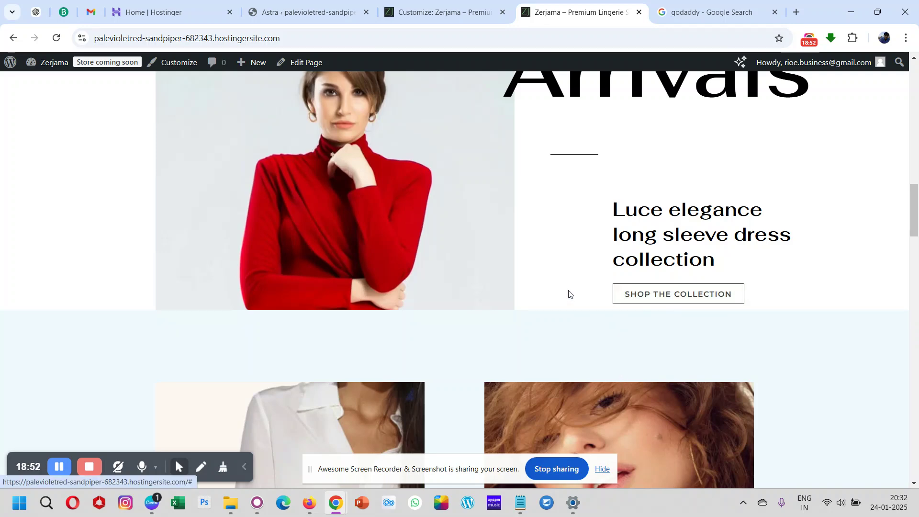
{"action": "scroll", "coordinate": [568, 294], "scroll_direction": "up", "scroll_amount": 15}
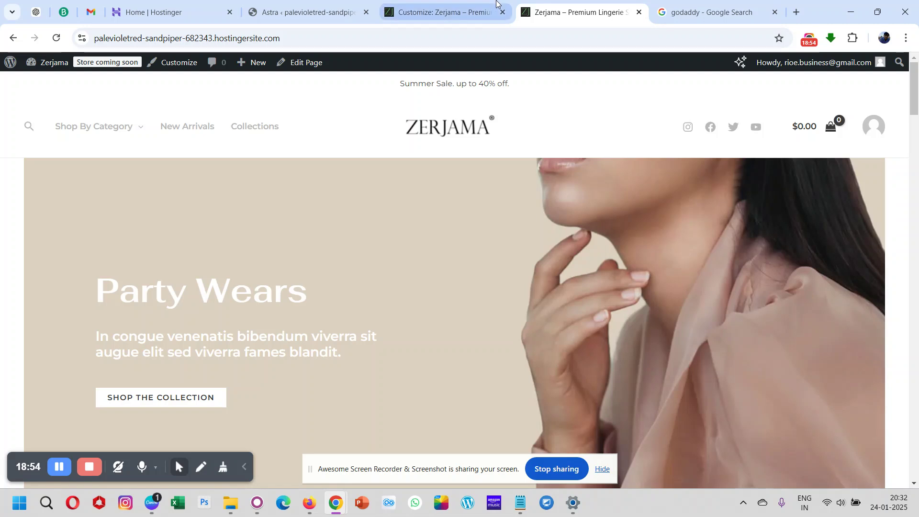
Enable Scroll to Top in the Customizer's global settings and publish the change
{"action": "left_click", "coordinate": [431, 4]}
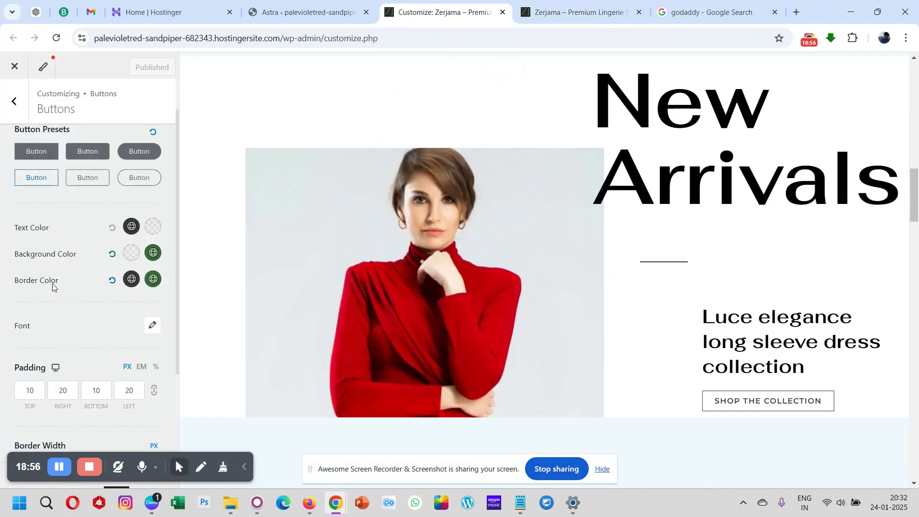
{"action": "scroll", "coordinate": [52, 282], "scroll_direction": "up", "scroll_amount": 1}
{"action": "scroll", "coordinate": [53, 283], "scroll_direction": "down", "scroll_amount": 4}
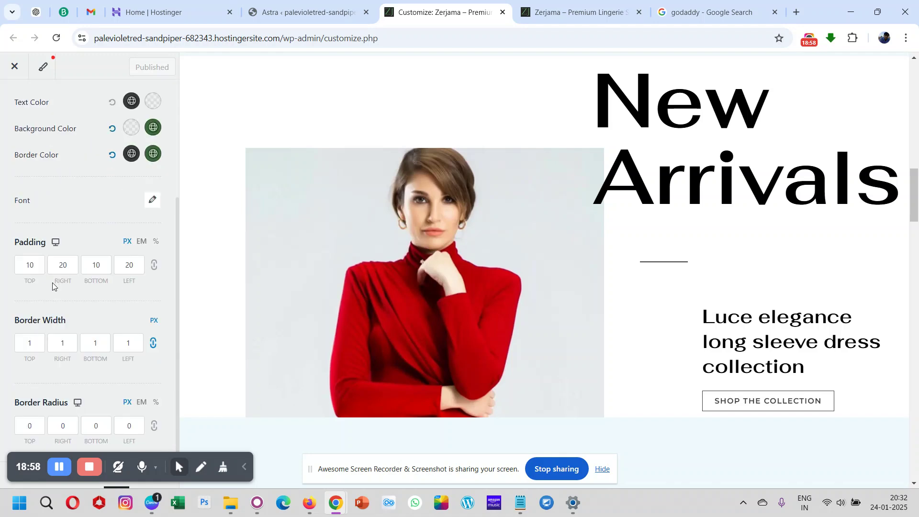
{"action": "scroll", "coordinate": [53, 283], "scroll_direction": "up", "scroll_amount": 4}
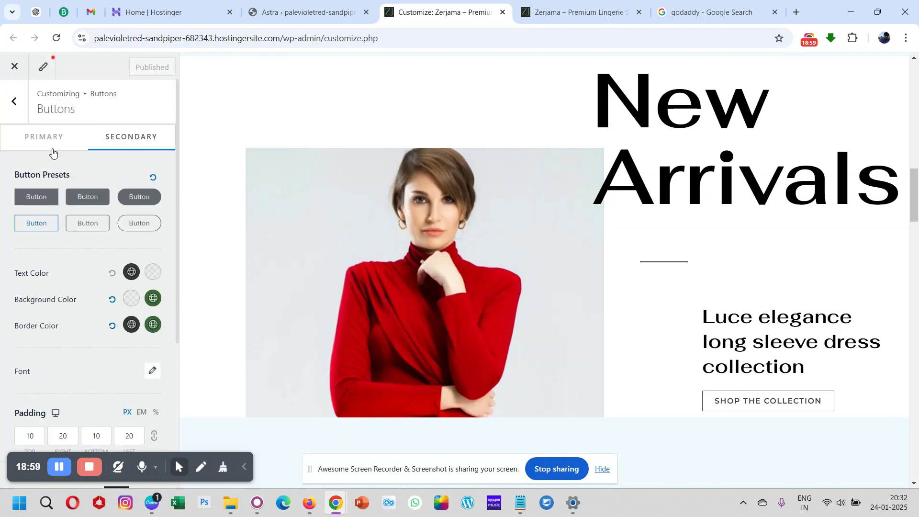
{"action": "left_click", "coordinate": [15, 103]}
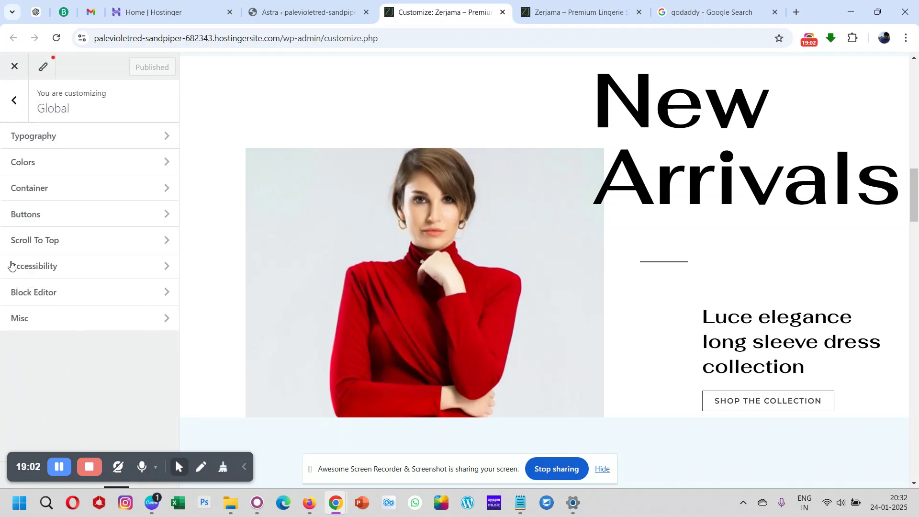
{"action": "left_click", "coordinate": [58, 243]}
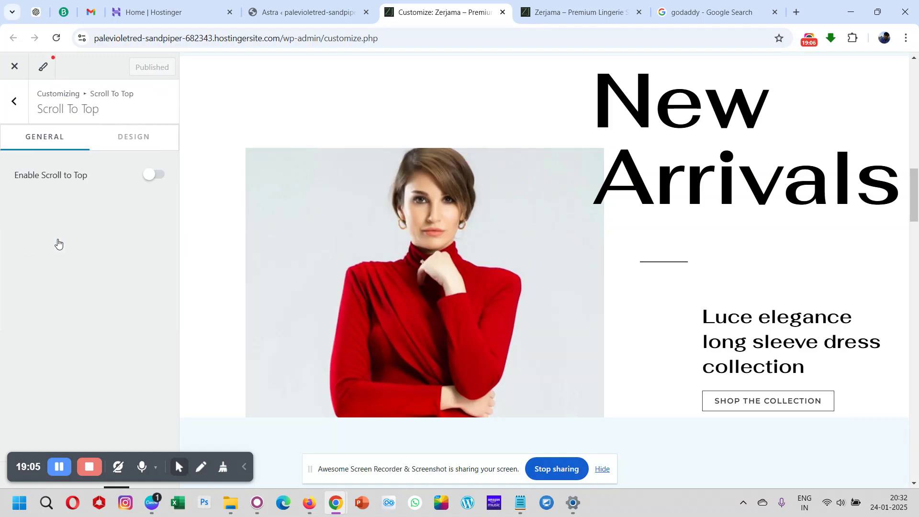
{"action": "left_click", "coordinate": [149, 175]}
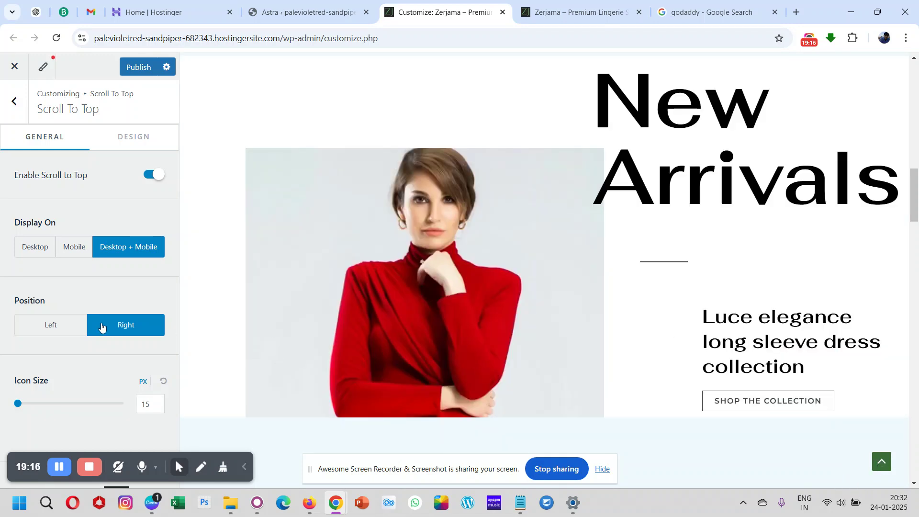
{"action": "left_click", "coordinate": [135, 76]}
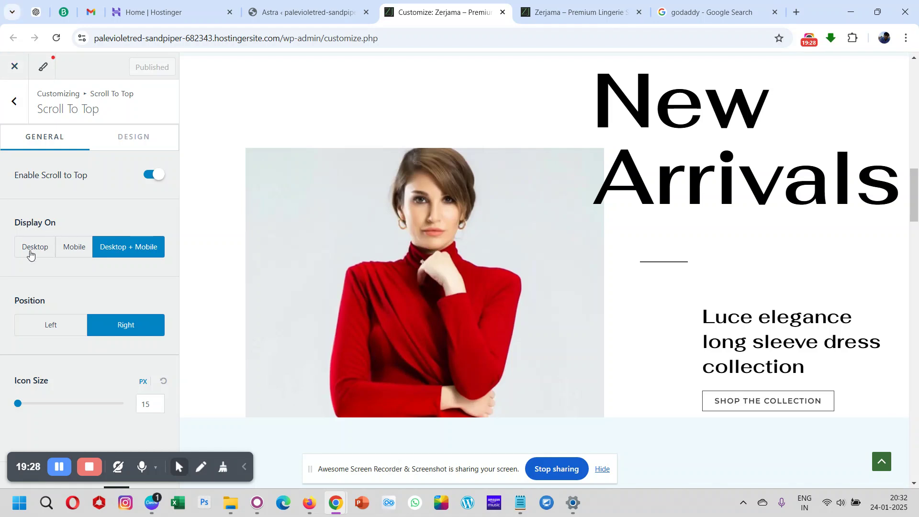
Review the global Accessibility and Misc settings
{"action": "left_click", "coordinate": [13, 102]}
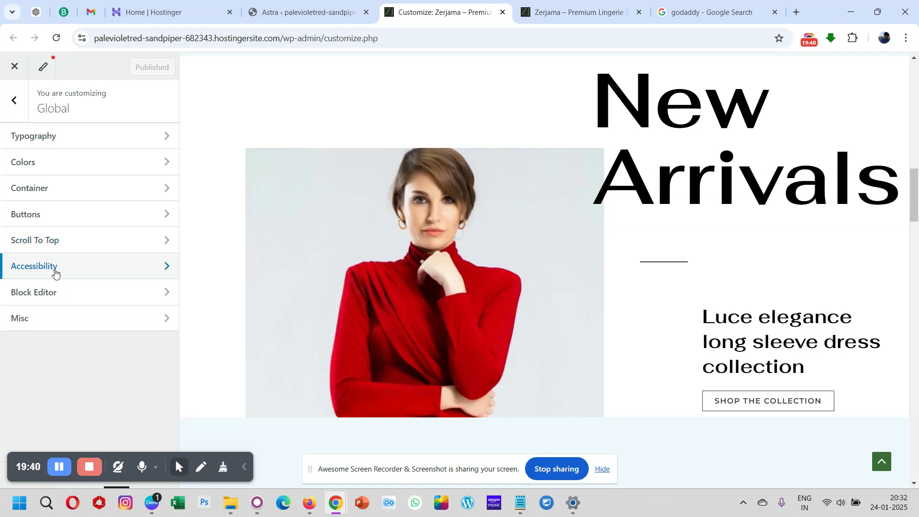
{"action": "left_click", "coordinate": [55, 273]}
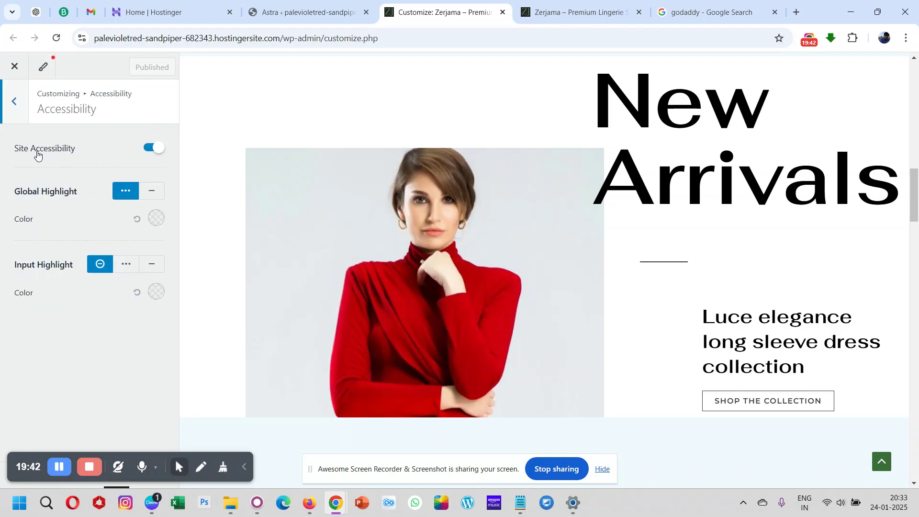
{"action": "left_click", "coordinate": [12, 104]}
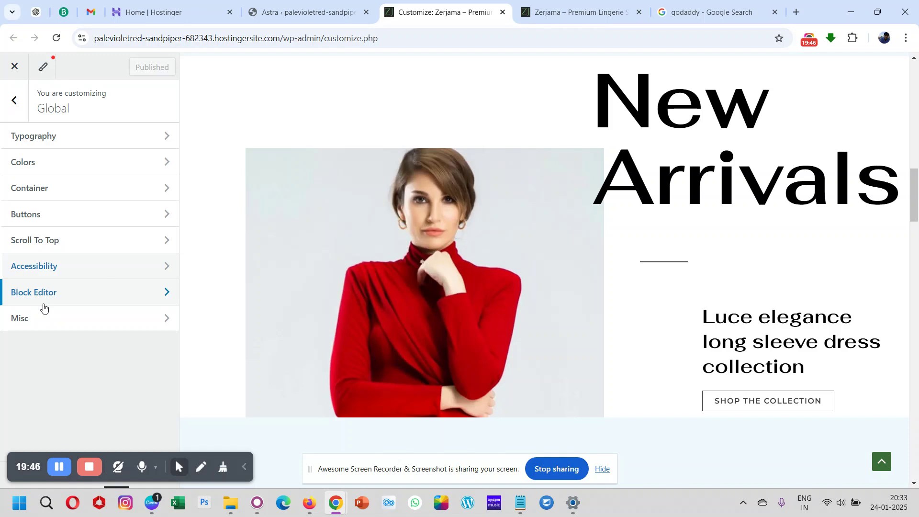
{"action": "left_click", "coordinate": [41, 327]}
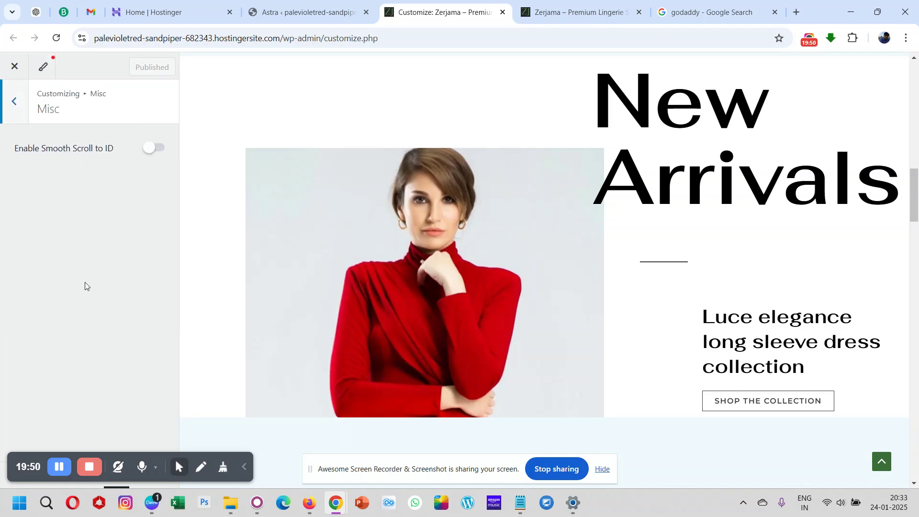
{"action": "left_click", "coordinate": [13, 105]}
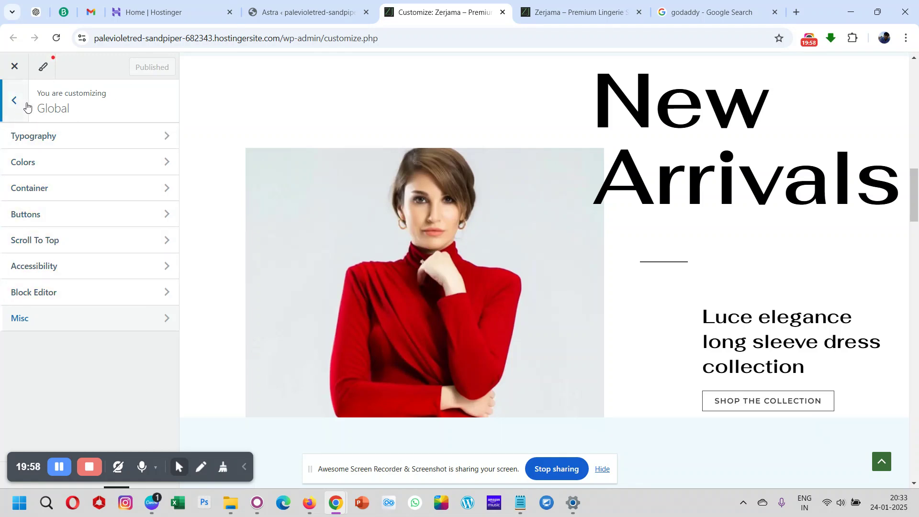
Remove the HTML 1 element from the above-header row and the Social element from the primary header row in the Header Builder
{"action": "left_click", "coordinate": [12, 105]}
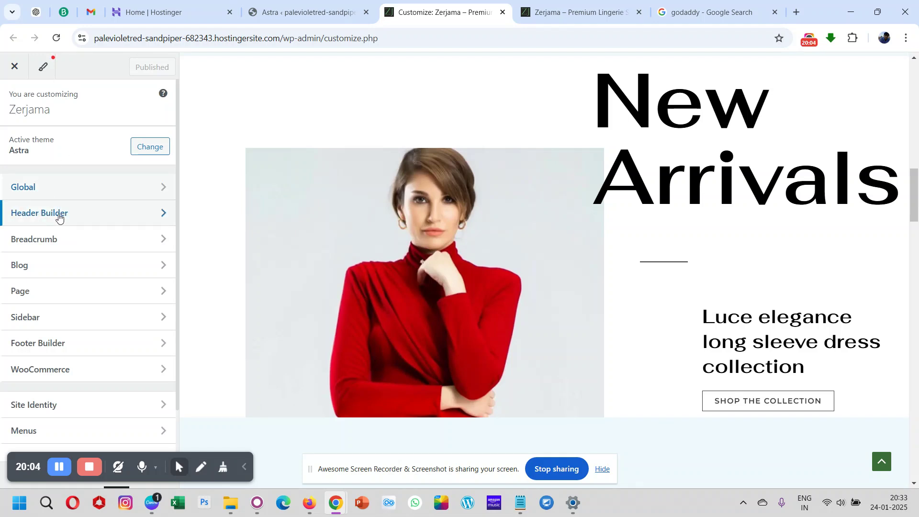
{"action": "left_click", "coordinate": [59, 216]}
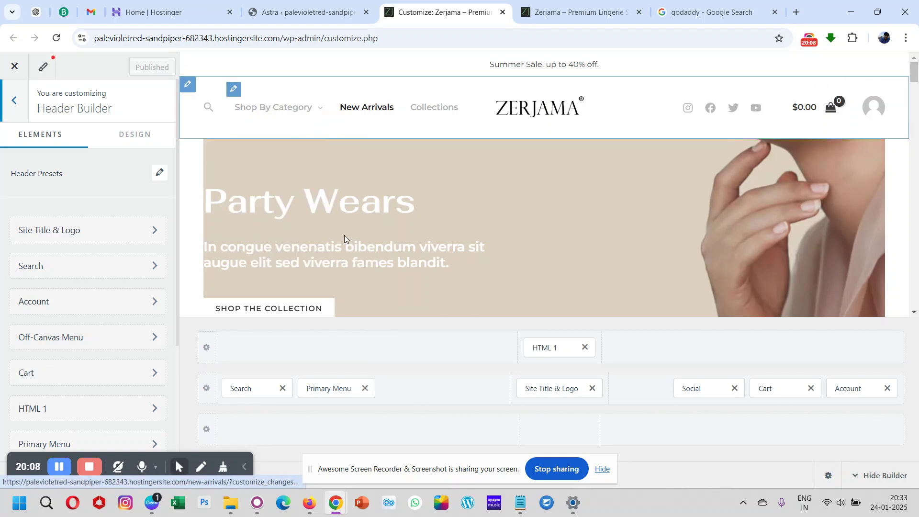
{"action": "scroll", "coordinate": [427, 252], "scroll_direction": "down", "scroll_amount": 1}
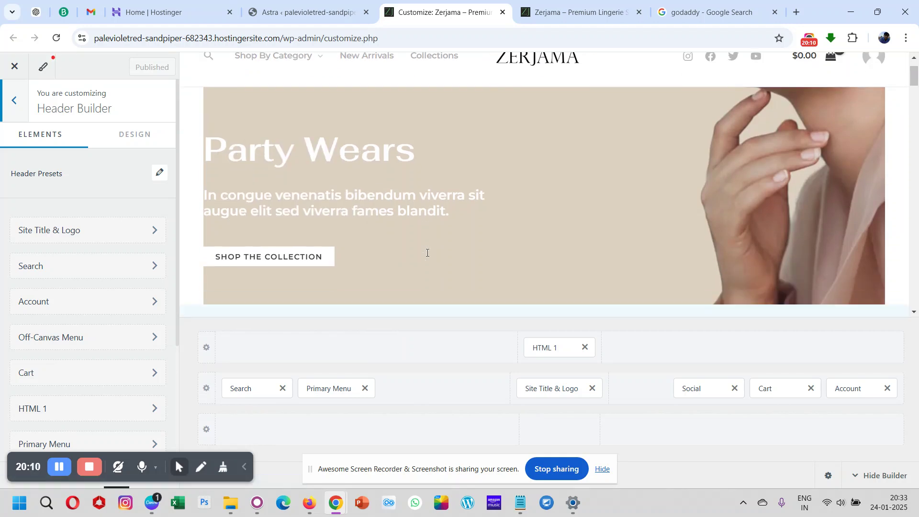
{"action": "scroll", "coordinate": [427, 253], "scroll_direction": "up", "scroll_amount": 1}
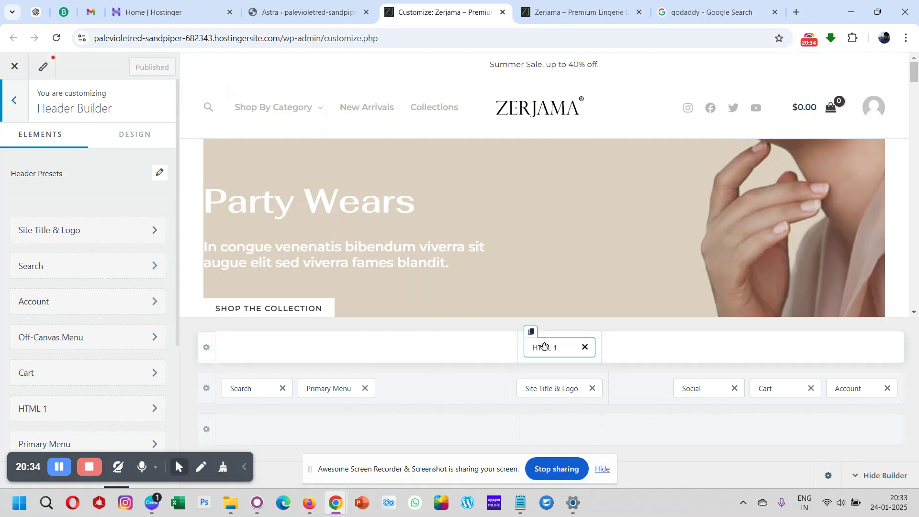
{"action": "left_click", "coordinate": [584, 347]}
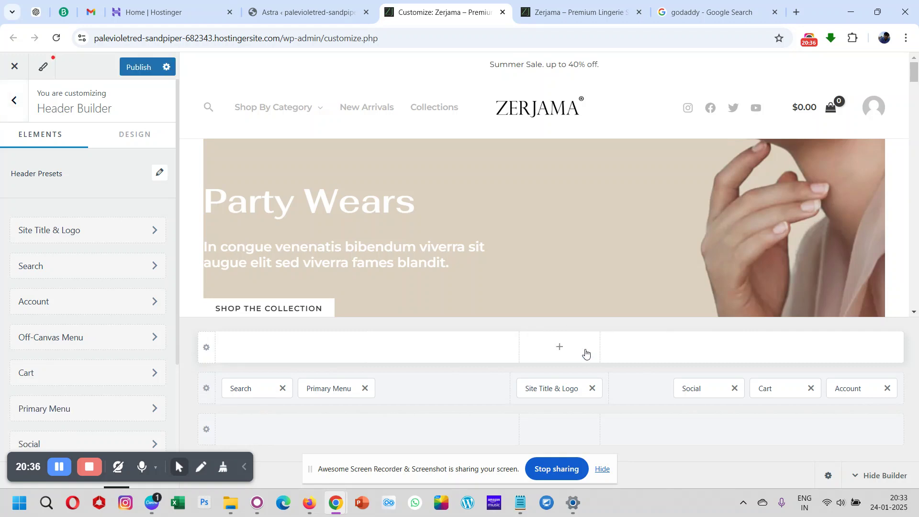
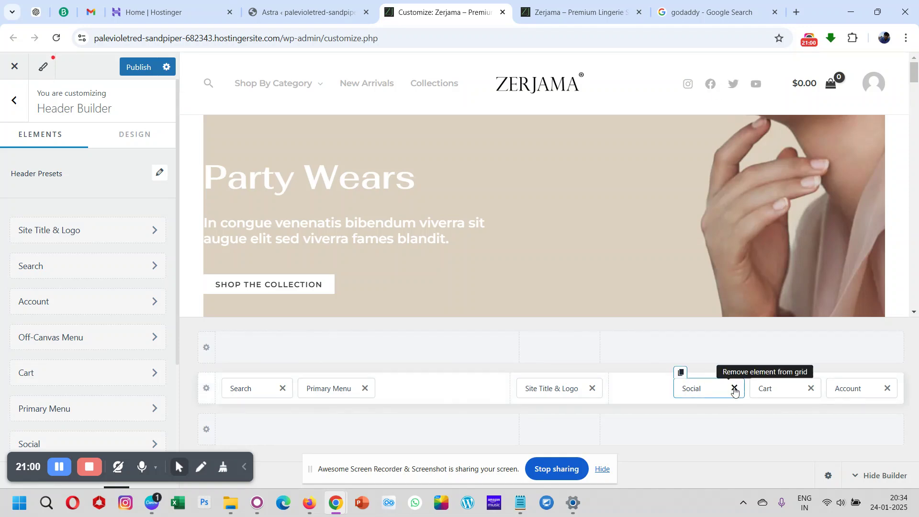
{"action": "left_click", "coordinate": [734, 388]}
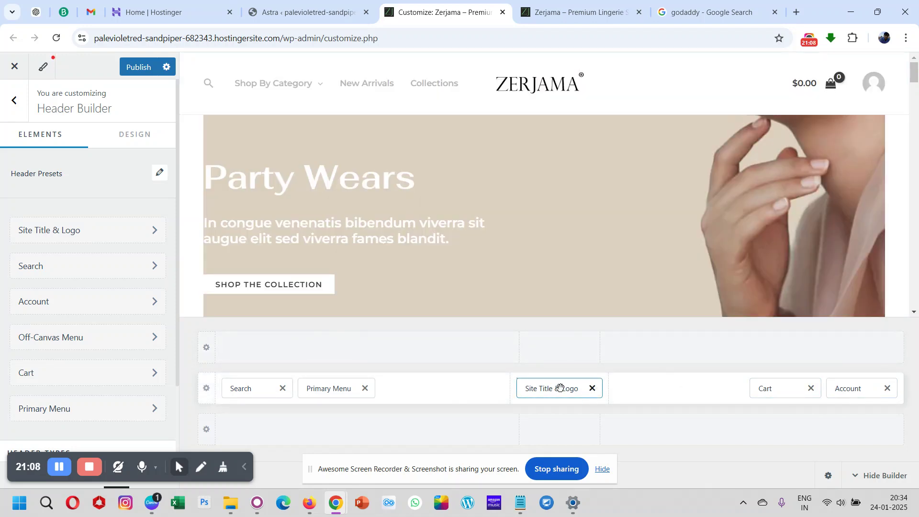
Set the primary header row's height to 60 px
{"action": "mouse_move", "coordinate": [340, 383]}
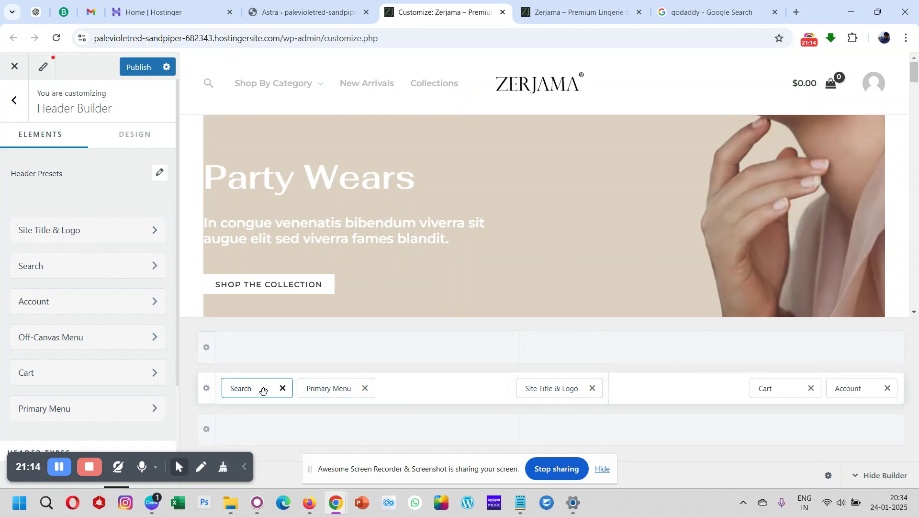
{"action": "left_click", "coordinate": [207, 389]}
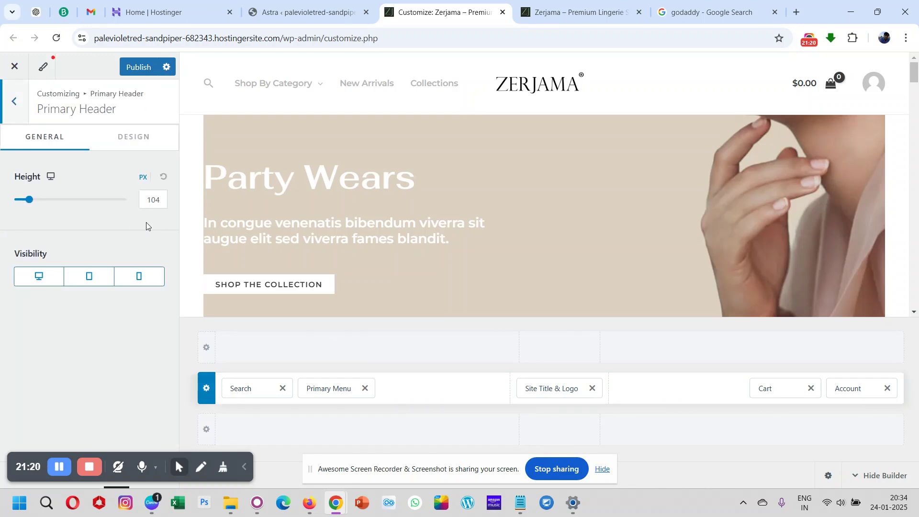
{"action": "left_click", "coordinate": [162, 200]}
{"action": "left_click_drag", "start_coordinate": [161, 199], "coordinate": [139, 203]}
{"action": "type", "text": "60"}
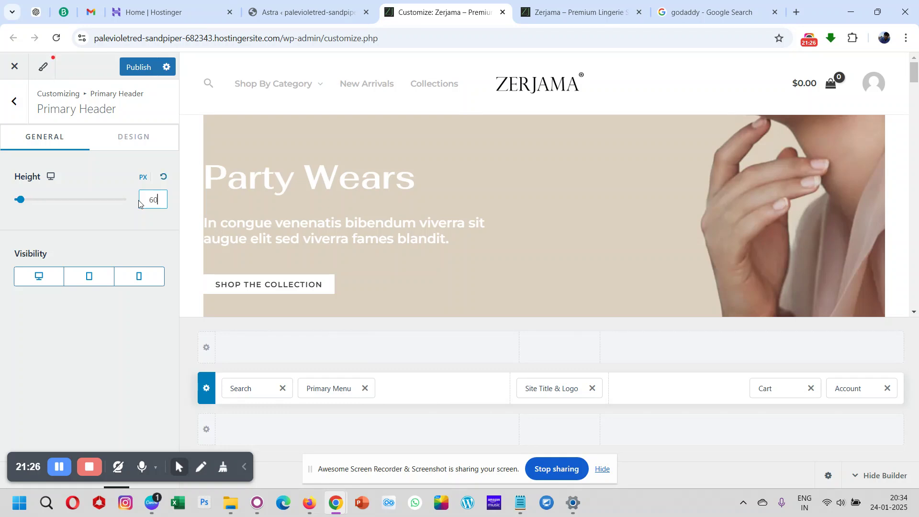
{"action": "left_click", "coordinate": [137, 226]}
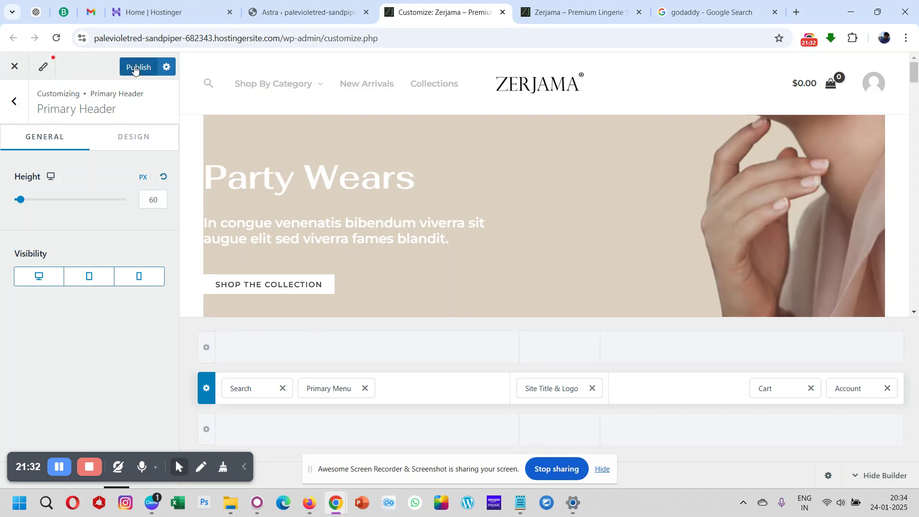
Publish the header changes and reload the live home page to check the header
{"action": "left_click", "coordinate": [134, 68]}
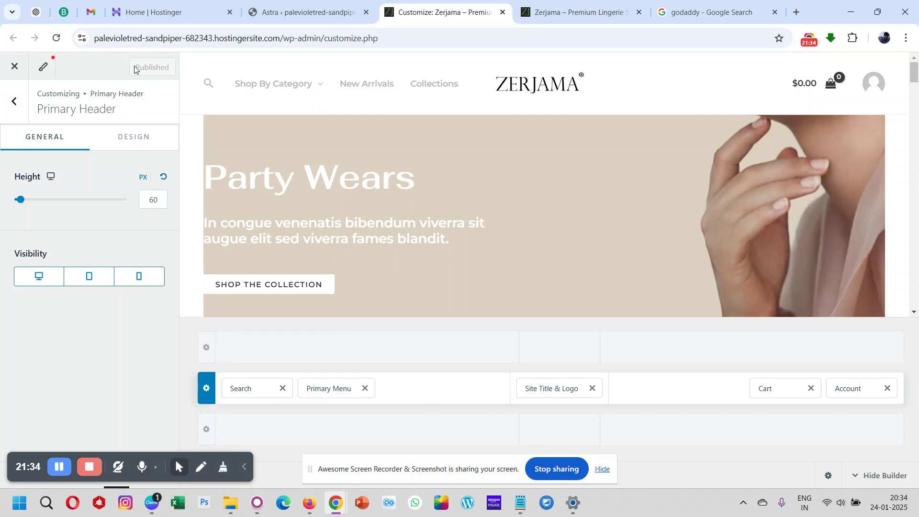
{"action": "left_click", "coordinate": [582, 12]}
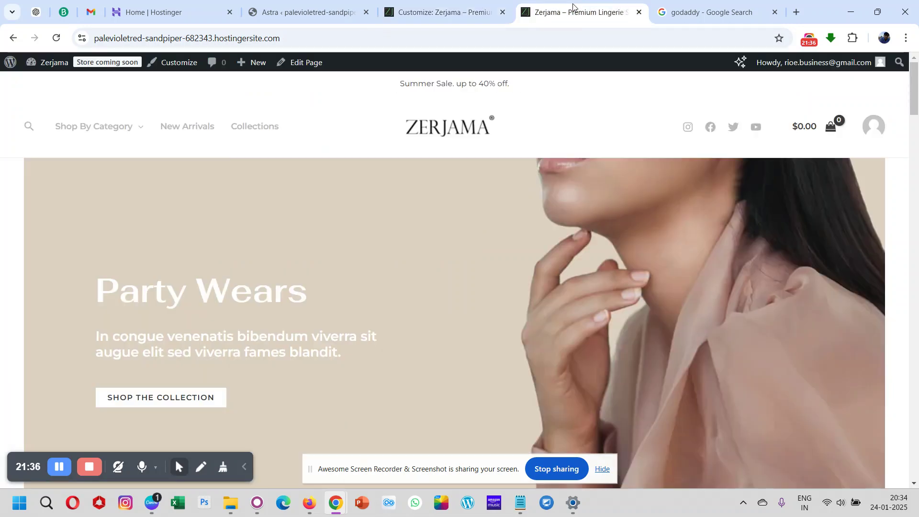
{"action": "left_click", "coordinate": [57, 41]}
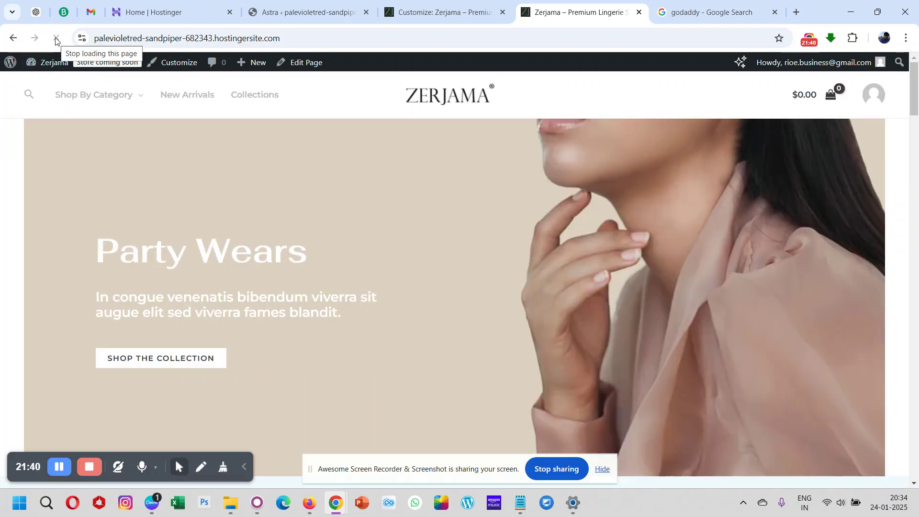
Review the primary header row's design settings, including background, bottom border, sticky header and spacing options
{"action": "left_click", "coordinate": [405, 3]}
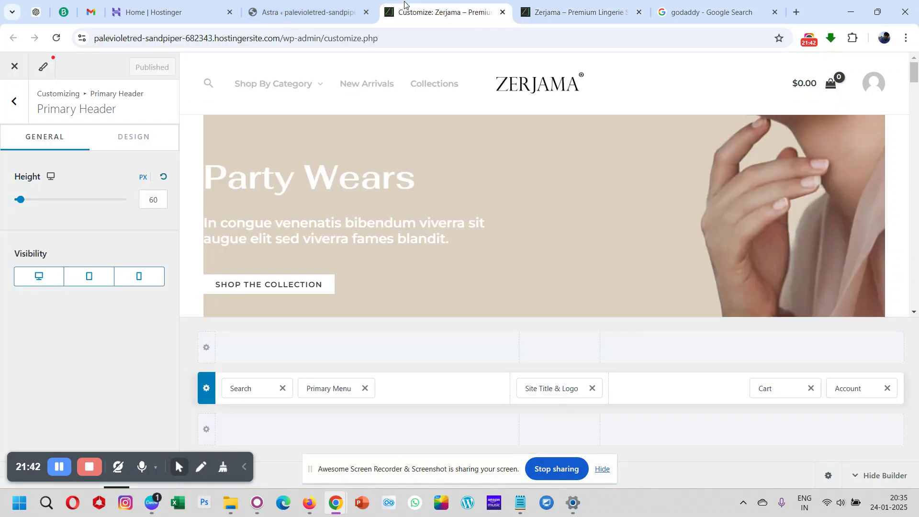
{"action": "left_click", "coordinate": [144, 141]}
{"action": "scroll", "coordinate": [96, 260], "scroll_direction": "down", "scroll_amount": 1}
{"action": "scroll", "coordinate": [96, 259], "scroll_direction": "down", "scroll_amount": 3}
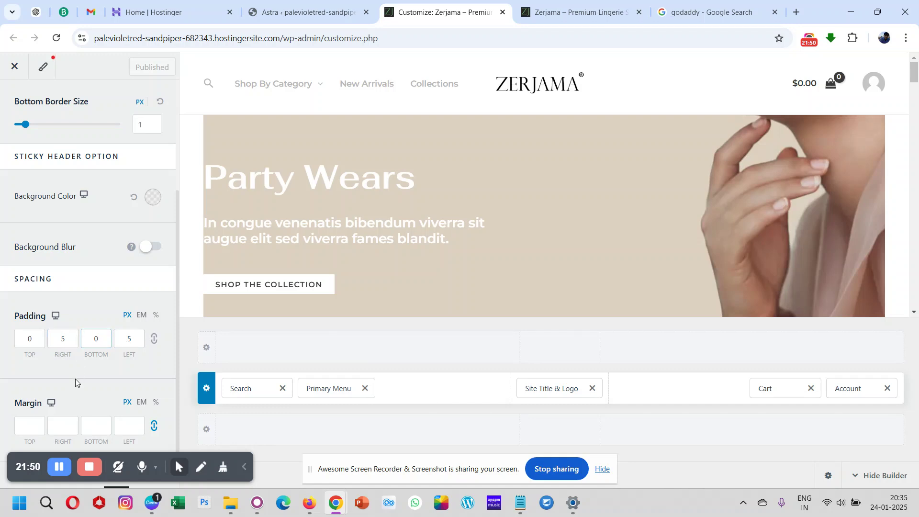
{"action": "scroll", "coordinate": [77, 295], "scroll_direction": "up", "scroll_amount": 3}
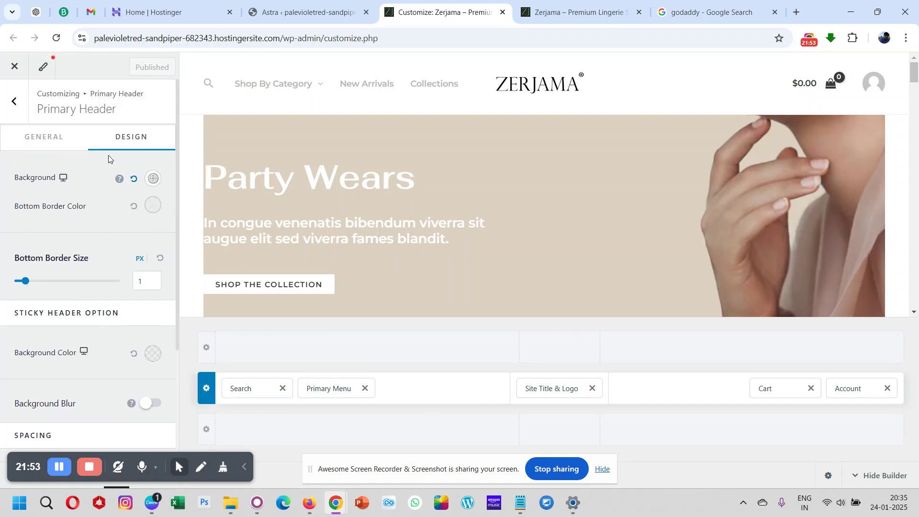
{"action": "left_click", "coordinate": [61, 144]}
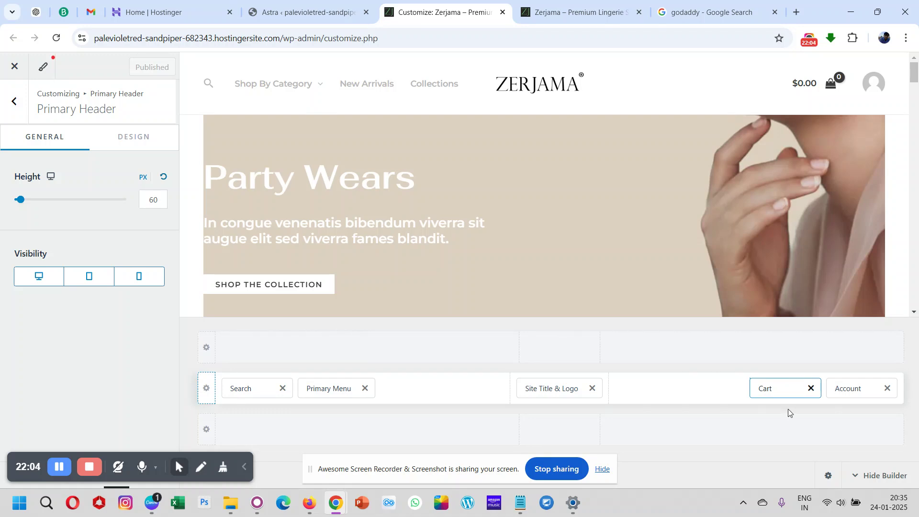
Set the header Account element to the WooCommerce account and its logged-in profile type to Icon
{"action": "left_click", "coordinate": [846, 386]}
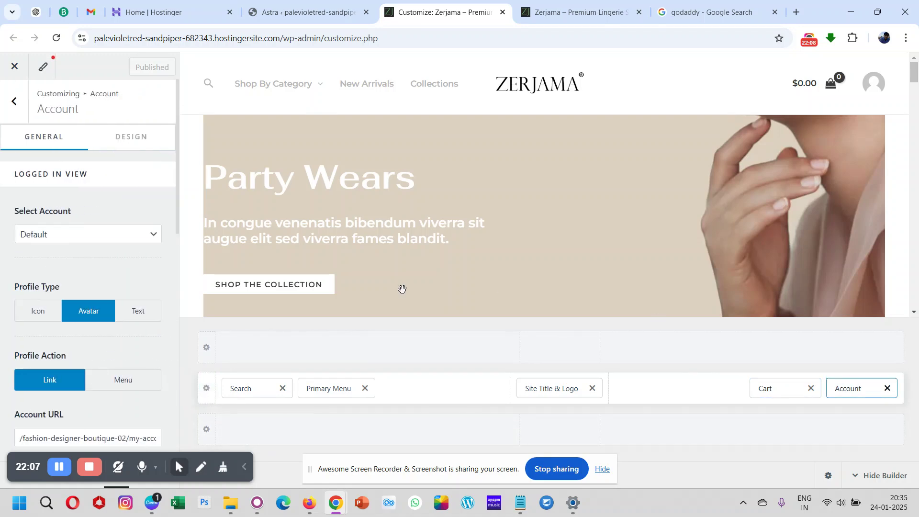
{"action": "left_click", "coordinate": [68, 234]}
{"action": "left_click", "coordinate": [66, 269]}
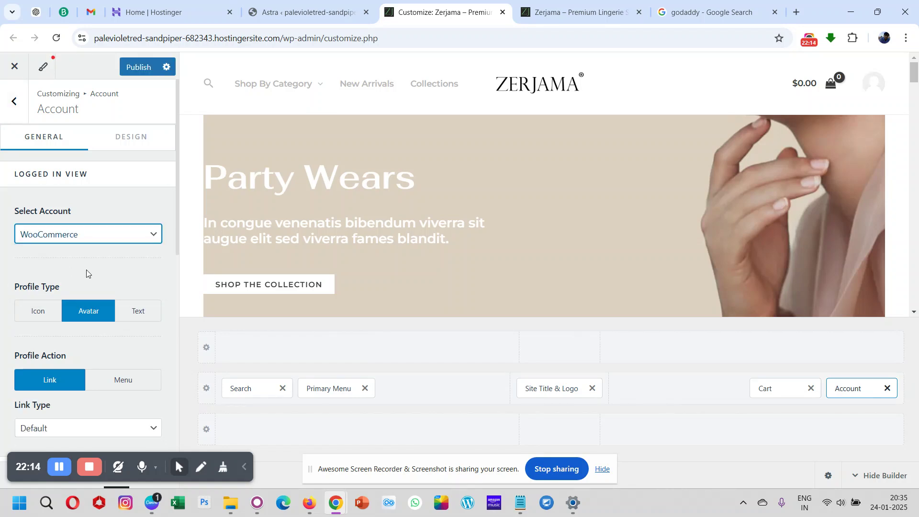
{"action": "scroll", "coordinate": [86, 269], "scroll_direction": "down", "scroll_amount": 2}
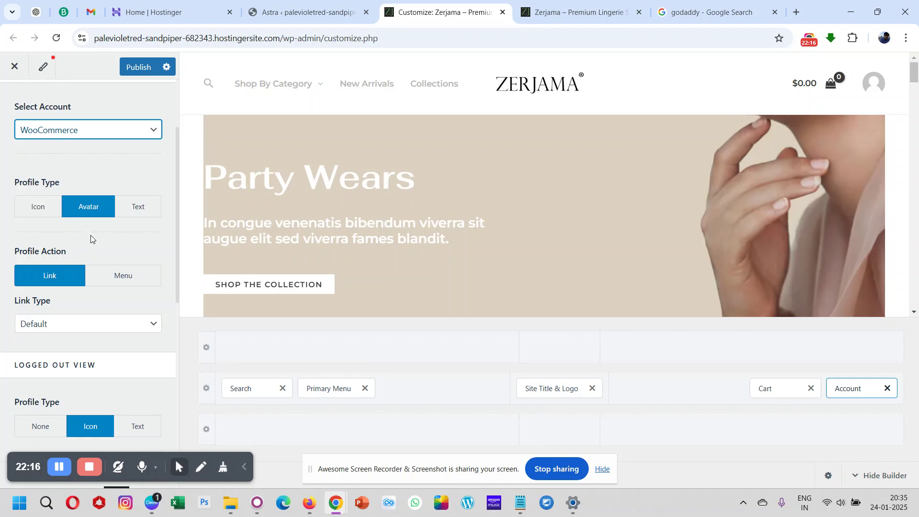
{"action": "left_click", "coordinate": [33, 216]}
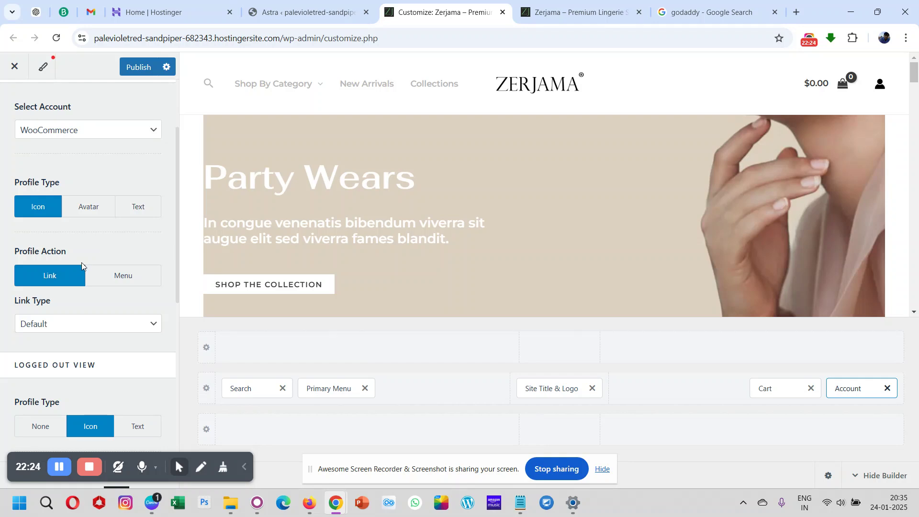
Give the logged-in account icon a Custom link with the account URL /my-account/ and publish the changes
{"action": "scroll", "coordinate": [81, 263], "scroll_direction": "down", "scroll_amount": 1}
{"action": "left_click", "coordinate": [69, 300]}
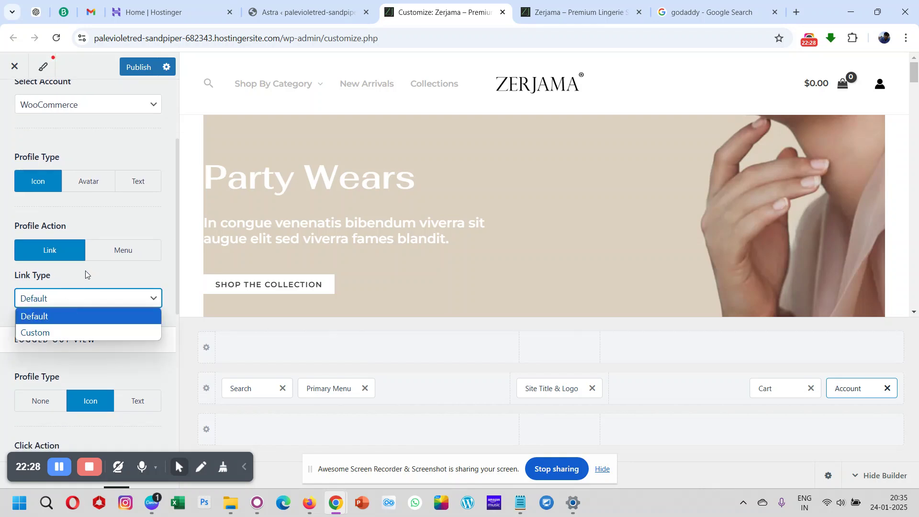
{"action": "left_click", "coordinate": [60, 334]}
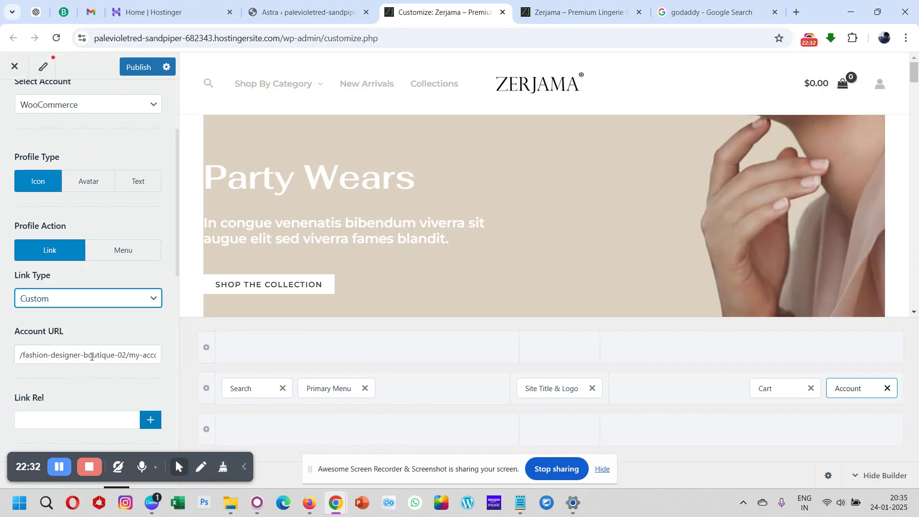
{"action": "left_click_drag", "start_coordinate": [126, 356], "coordinate": [0, 357]}
{"action": "key", "text": "BackSpace"}
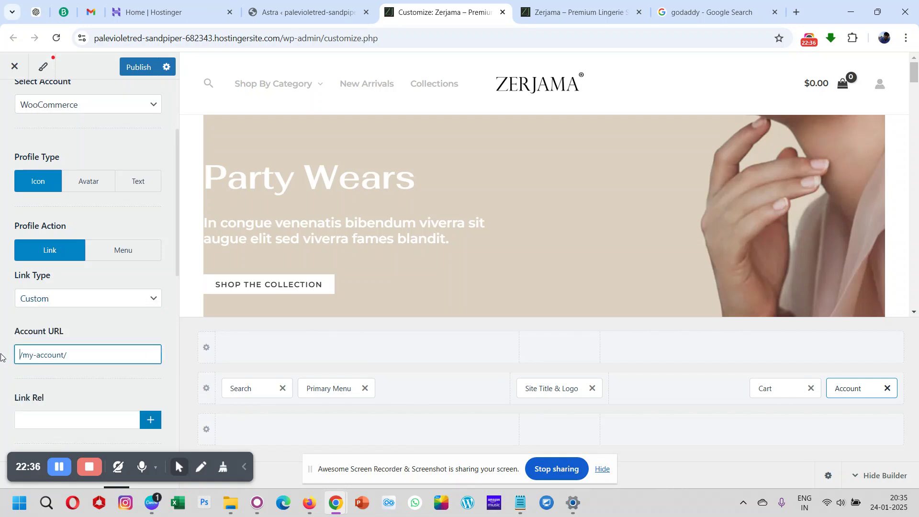
{"action": "left_click", "coordinate": [64, 378]}
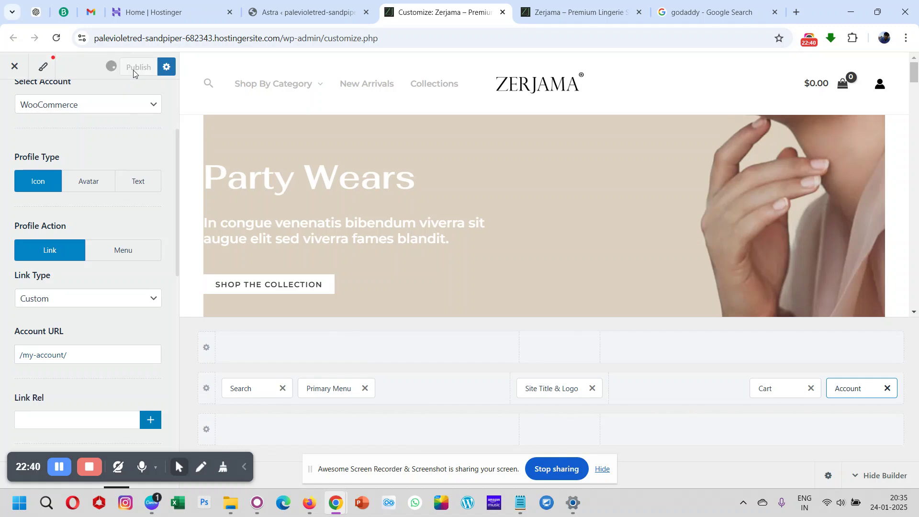
Reload the live home page, check the My account page through the header's account icon, and return to the home page
{"action": "left_click", "coordinate": [550, 19]}
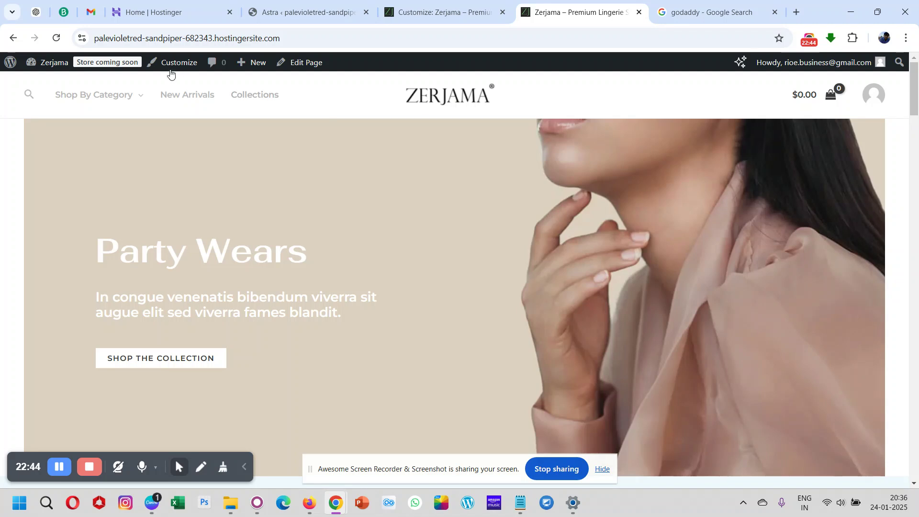
{"action": "left_click", "coordinate": [56, 39]}
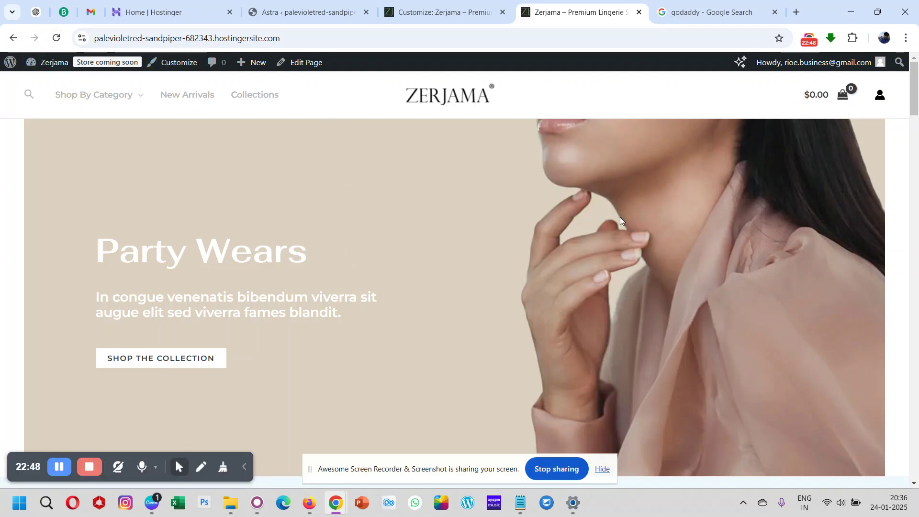
{"action": "left_click", "coordinate": [879, 95]}
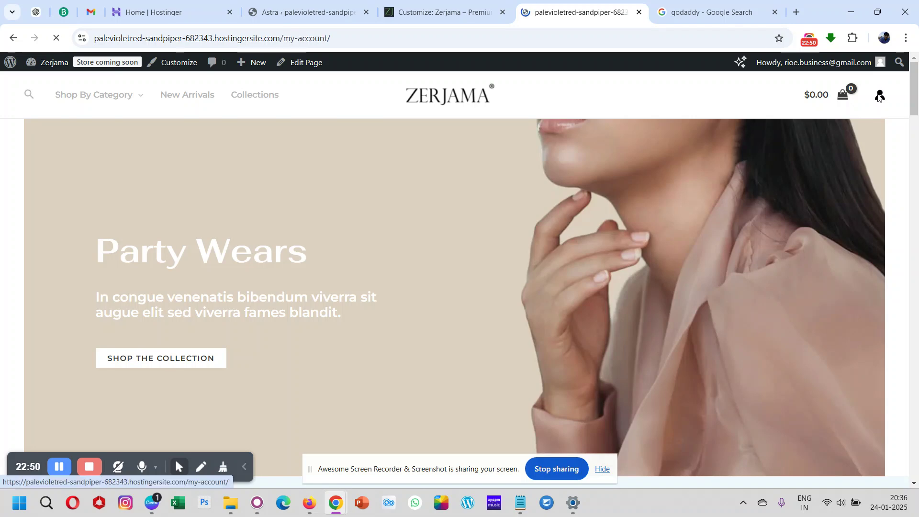
{"action": "scroll", "coordinate": [577, 202], "scroll_direction": "down", "scroll_amount": 3}
{"action": "scroll", "coordinate": [576, 202], "scroll_direction": "up", "scroll_amount": 3}
{"action": "scroll", "coordinate": [577, 202], "scroll_direction": "down", "scroll_amount": 3}
{"action": "scroll", "coordinate": [577, 202], "scroll_direction": "up", "scroll_amount": 3}
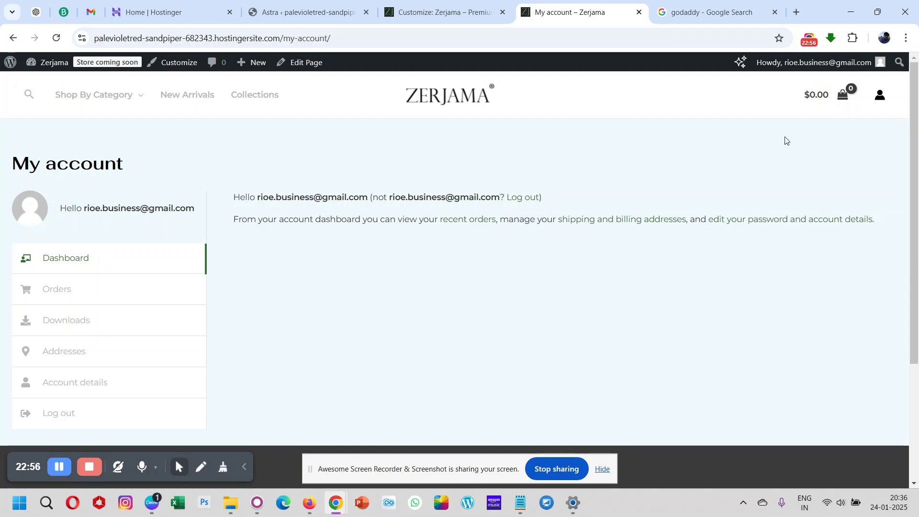
{"action": "left_click", "coordinate": [438, 99]}
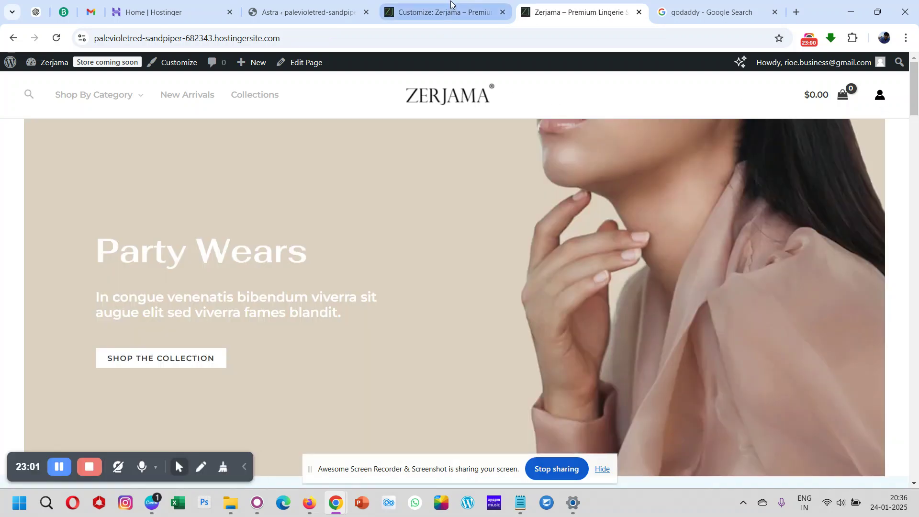
Replace the Account element's logged-out Login URL with /my-account/, copied from its Account URL, and publish the change
{"action": "left_click", "coordinate": [453, 8]}
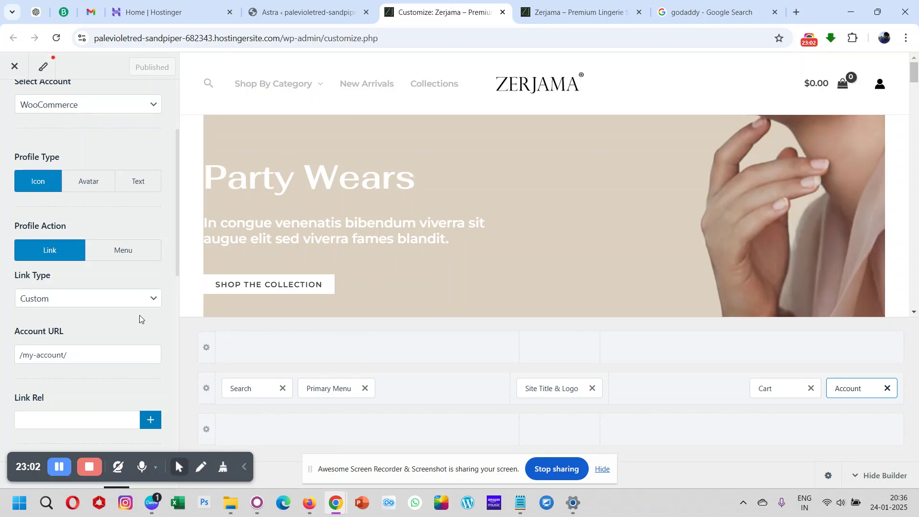
{"action": "scroll", "coordinate": [139, 315], "scroll_direction": "down", "scroll_amount": 4}
{"action": "scroll", "coordinate": [139, 315], "scroll_direction": "down", "scroll_amount": 3}
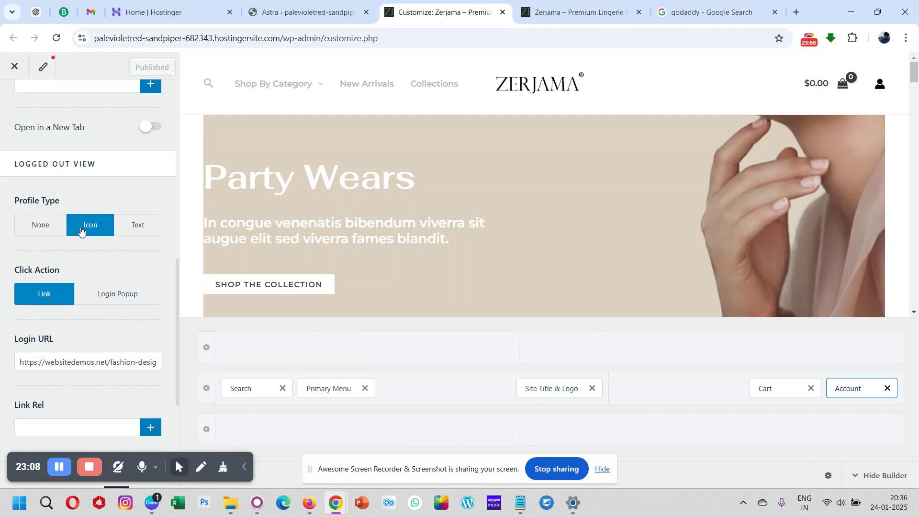
{"action": "scroll", "coordinate": [115, 370], "scroll_direction": "right", "scroll_amount": 2}
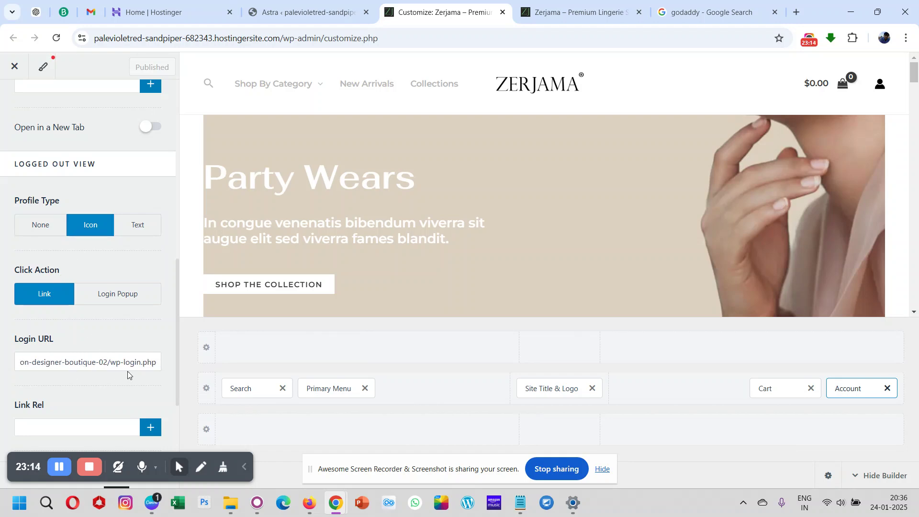
{"action": "triple_click", "coordinate": [131, 363]}
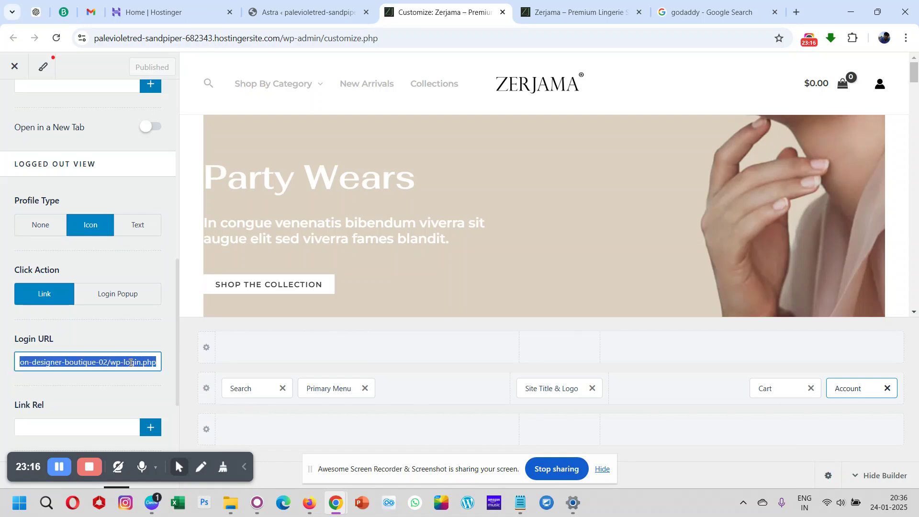
{"action": "scroll", "coordinate": [118, 286], "scroll_direction": "up", "scroll_amount": 7}
{"action": "scroll", "coordinate": [117, 286], "scroll_direction": "down", "scroll_amount": 2}
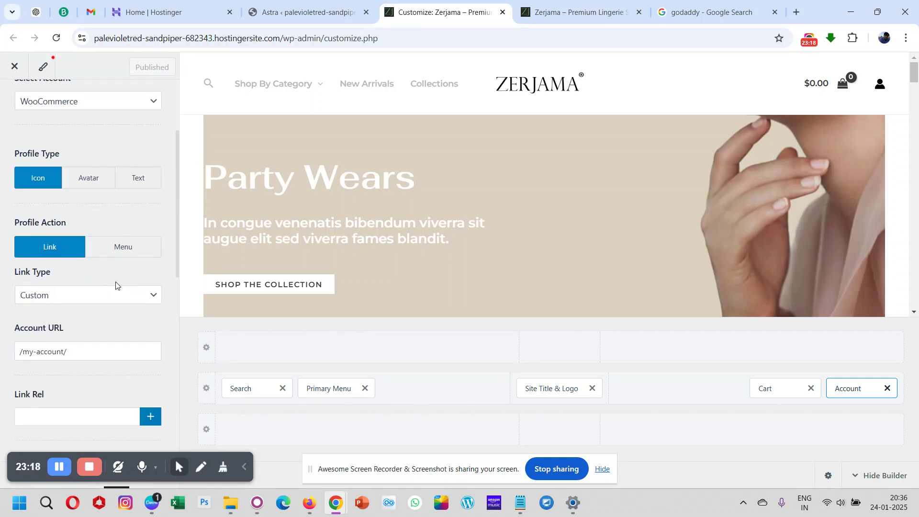
{"action": "triple_click", "coordinate": [80, 348]}
{"action": "key", "text": "ctrl+c"}
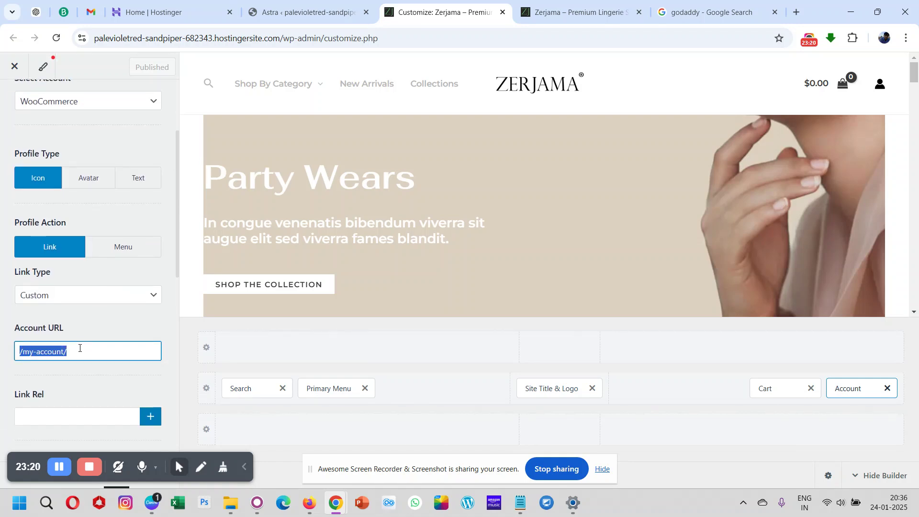
{"action": "scroll", "coordinate": [111, 392], "scroll_direction": "down", "scroll_amount": 7}
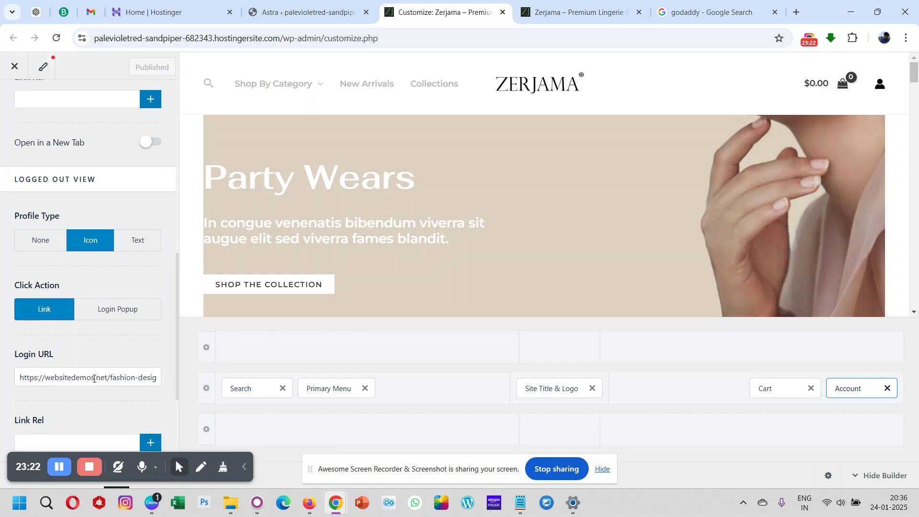
{"action": "triple_click", "coordinate": [94, 378]}
{"action": "key", "text": "ctrl+v"}
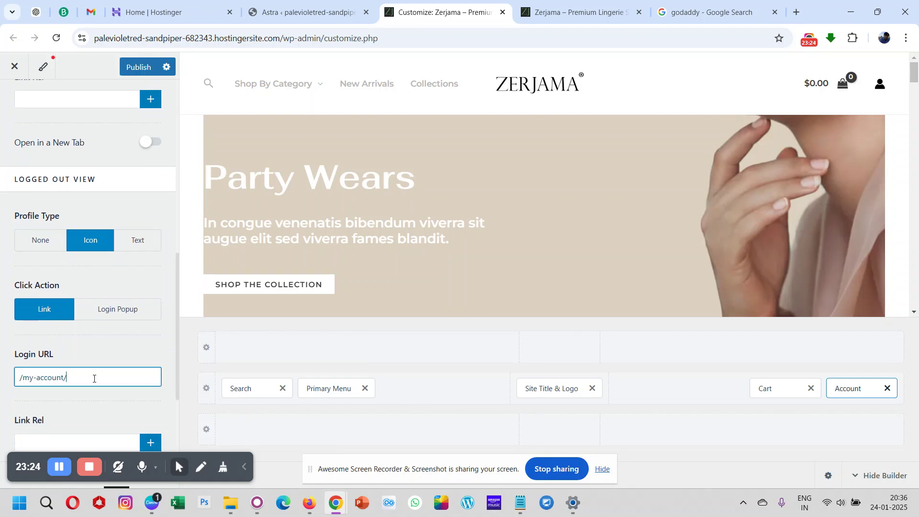
{"action": "left_click", "coordinate": [105, 351]}
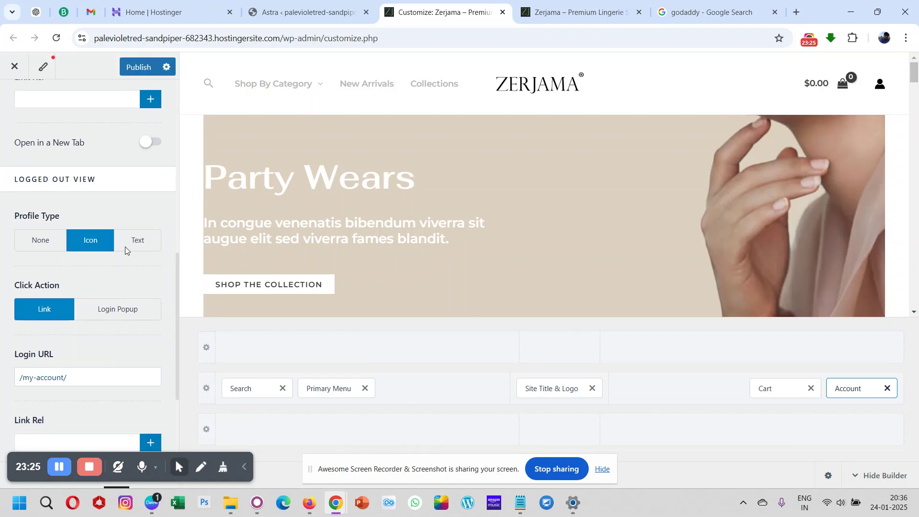
{"action": "left_click", "coordinate": [140, 68]}
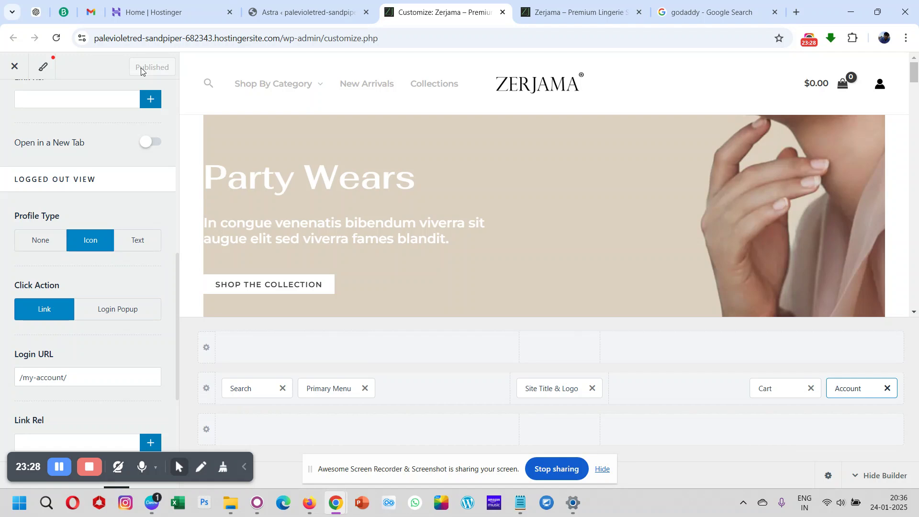
Copy the live store's home page address and open it in a new tab in Firefox
{"action": "left_click", "coordinate": [569, 11]}
{"action": "double_click", "coordinate": [441, 35]}
{"action": "left_click", "coordinate": [442, 33]}
{"action": "key", "text": "ctrl+c"}
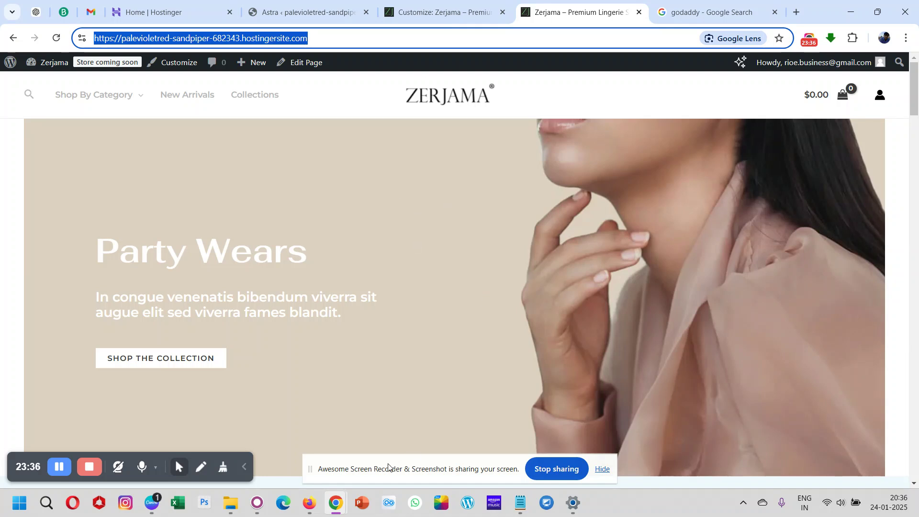
{"action": "left_click", "coordinate": [309, 502]}
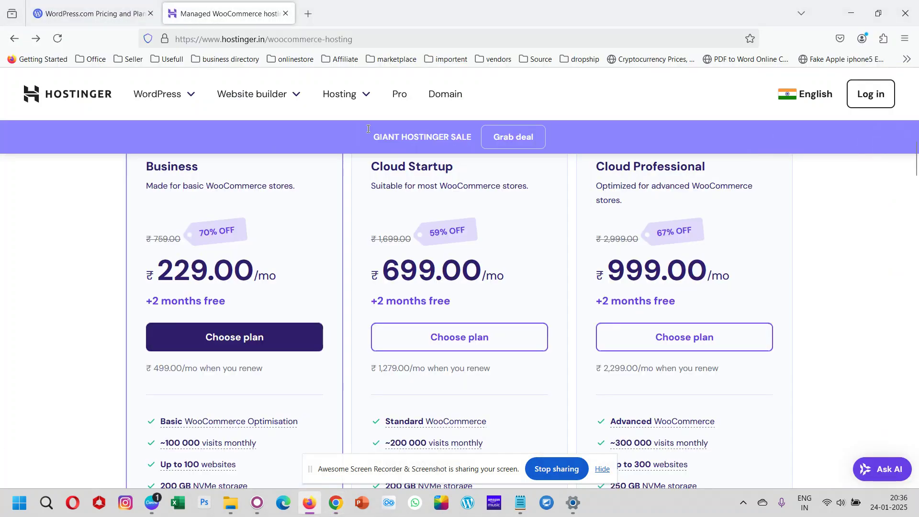
{"action": "left_click", "coordinate": [308, 14]}
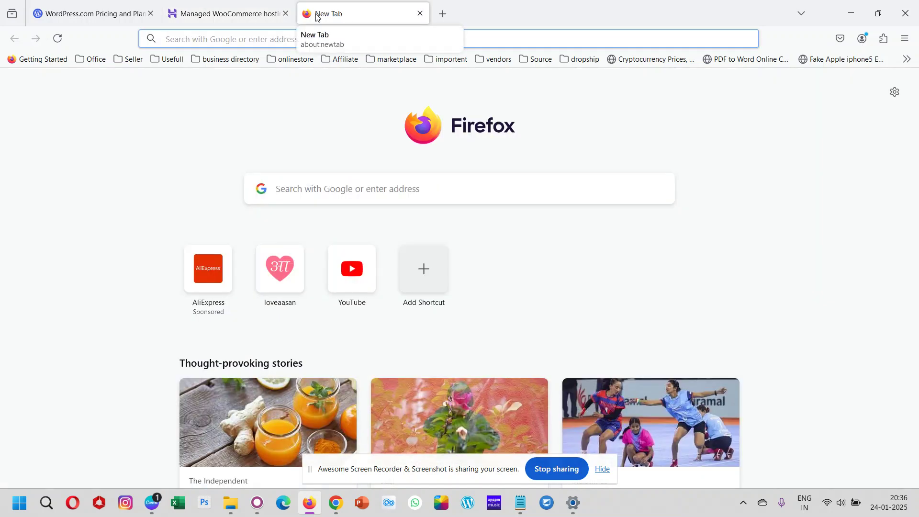
{"action": "key", "text": "ctrl+v"}
{"action": "key", "text": "Return"}
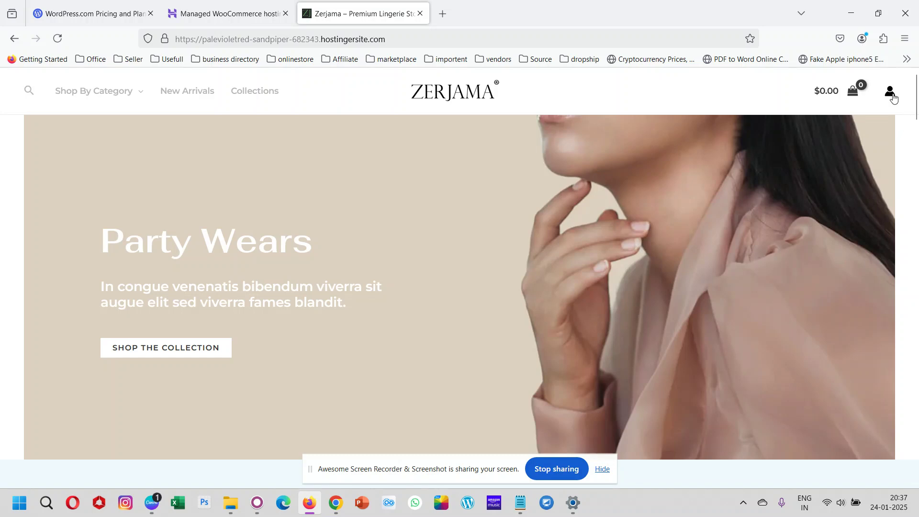
Open the account page from the store header's account icon and examine the logged-out login form
{"action": "left_click", "coordinate": [893, 95]}
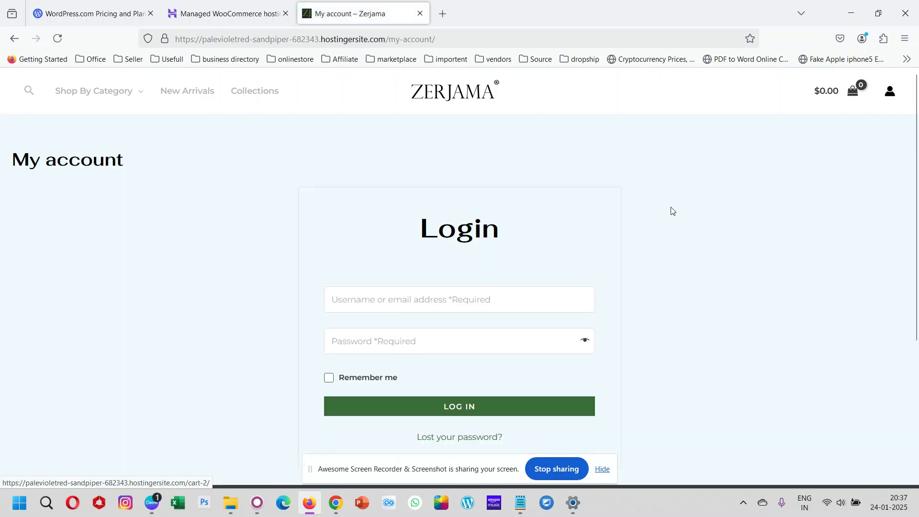
{"action": "scroll", "coordinate": [672, 209], "scroll_direction": "down", "scroll_amount": 2}
{"action": "scroll", "coordinate": [416, 211], "scroll_direction": "up", "scroll_amount": 2}
{"action": "scroll", "coordinate": [416, 214], "scroll_direction": "down", "scroll_amount": 1}
{"action": "scroll", "coordinate": [416, 212], "scroll_direction": "up", "scroll_amount": 1}
{"action": "scroll", "coordinate": [416, 213], "scroll_direction": "down", "scroll_amount": 1}
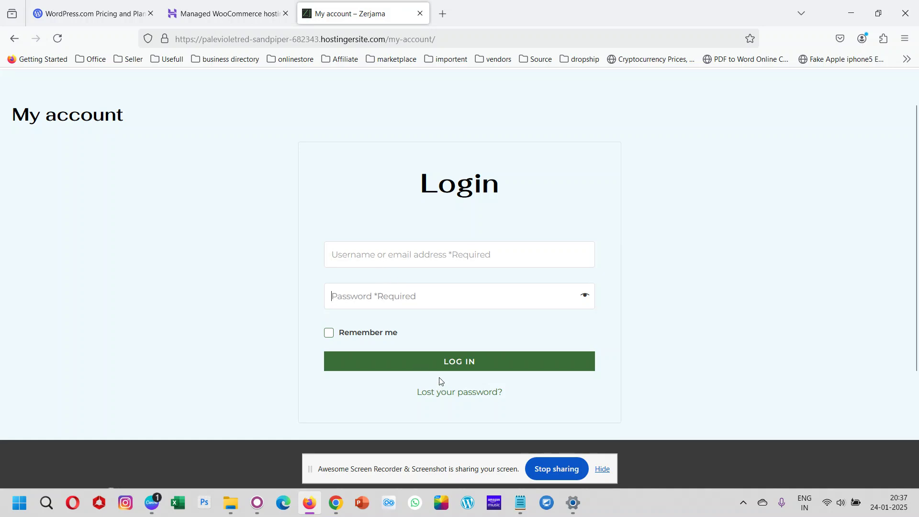
{"action": "scroll", "coordinate": [438, 278], "scroll_direction": "up", "scroll_amount": 1}
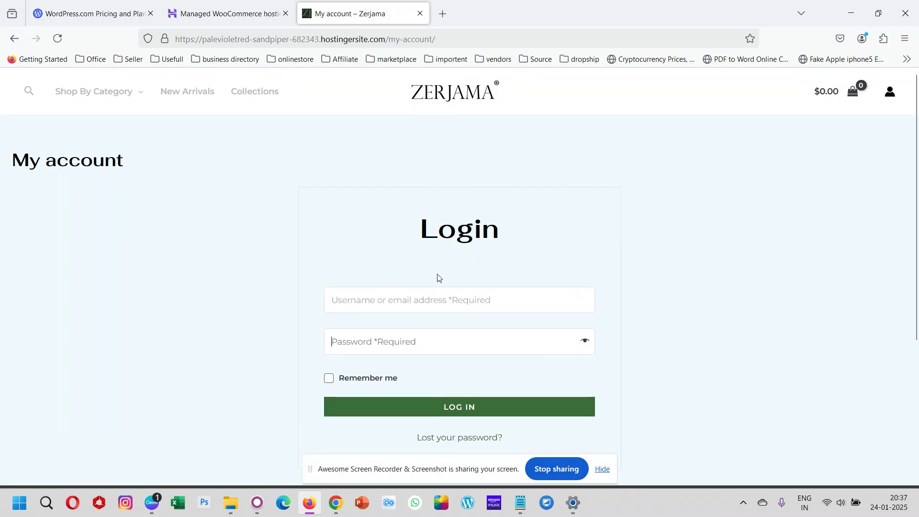
{"action": "mouse_move", "coordinate": [325, 515]}
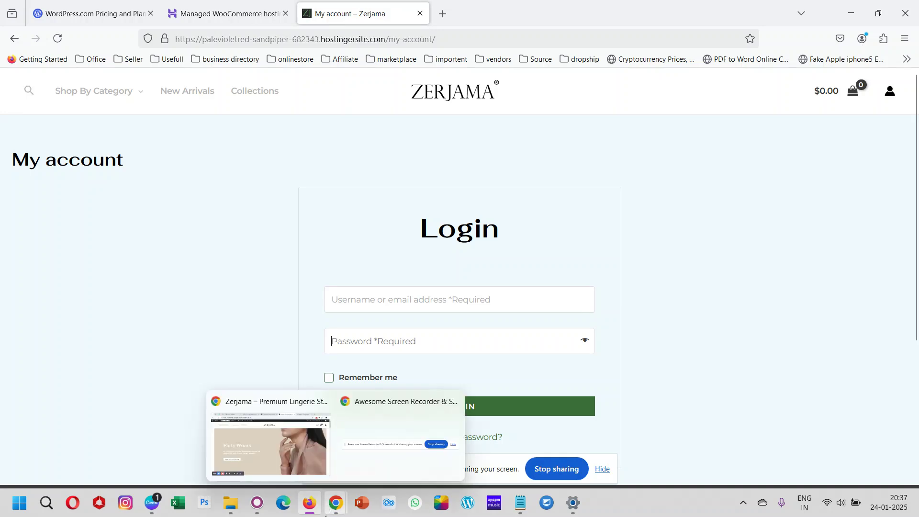
Switch back to the Customizer in Chrome and return from the Account settings to the Header Builder
{"action": "left_click", "coordinate": [292, 455]}
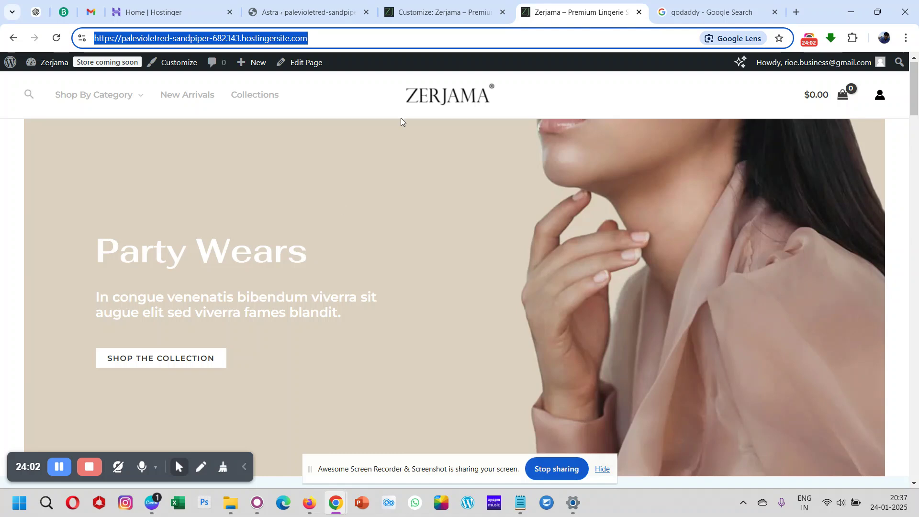
{"action": "left_click", "coordinate": [454, 3]}
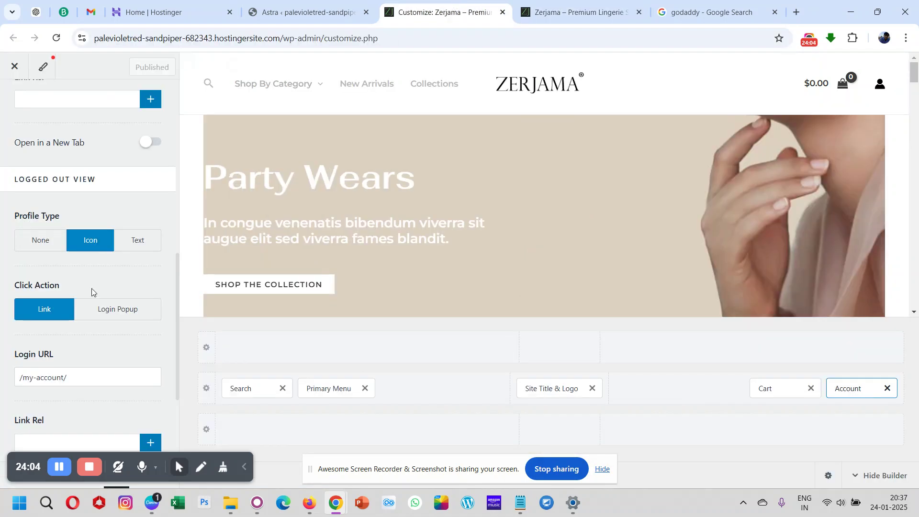
{"action": "scroll", "coordinate": [91, 288], "scroll_direction": "down", "scroll_amount": 3}
{"action": "scroll", "coordinate": [91, 288], "scroll_direction": "up", "scroll_amount": 10}
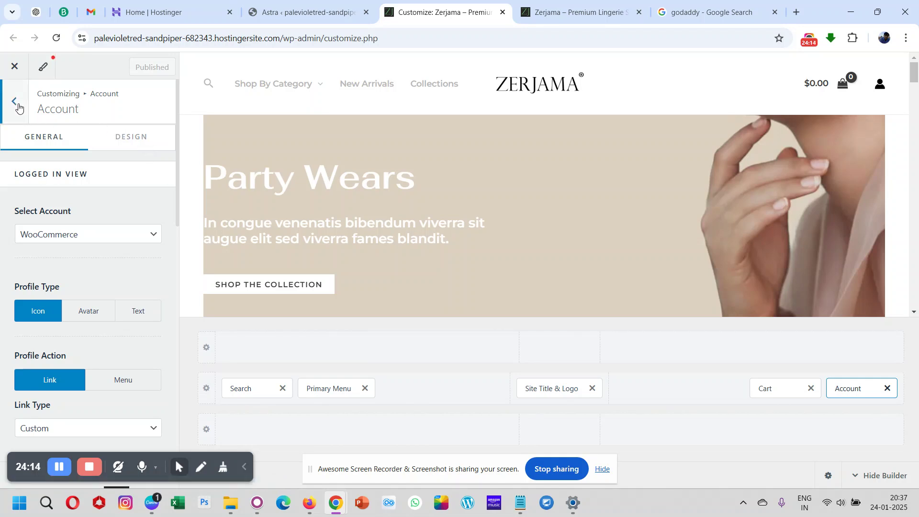
{"action": "left_click", "coordinate": [18, 109]}
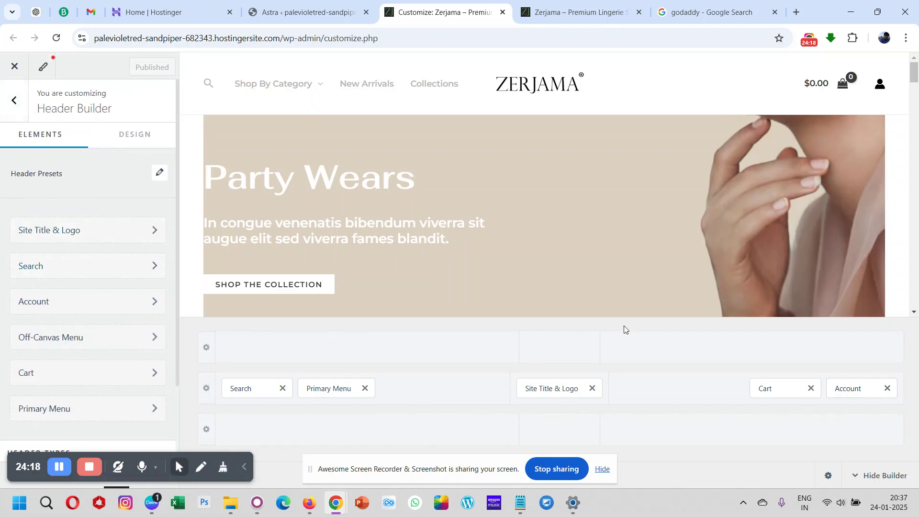
Set the header Cart element's icon to the shopping cart, review its label and click settings, and publish the change
{"action": "left_click", "coordinate": [775, 388]}
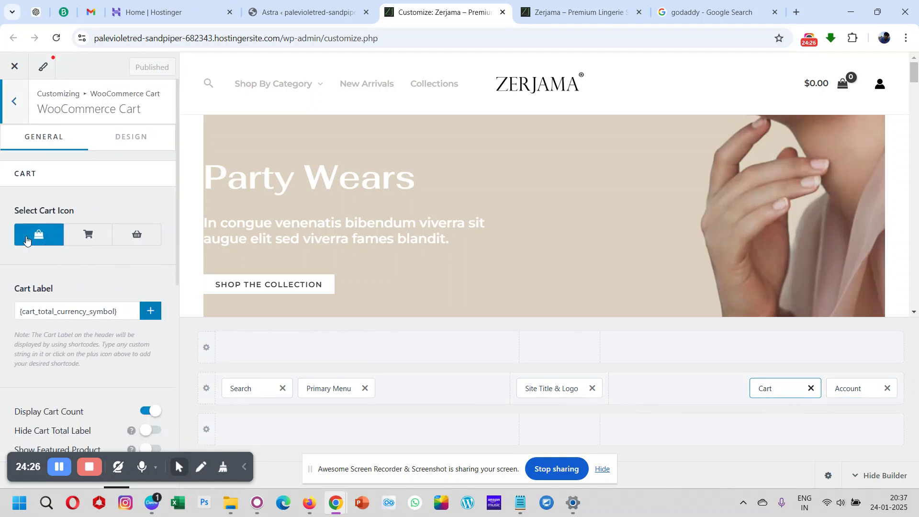
{"action": "left_click", "coordinate": [91, 237]}
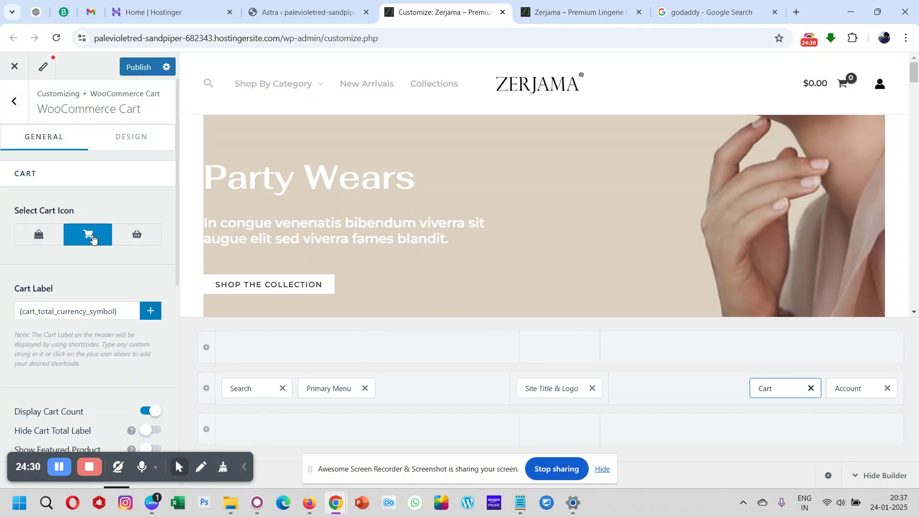
{"action": "scroll", "coordinate": [111, 275], "scroll_direction": "down", "scroll_amount": 3}
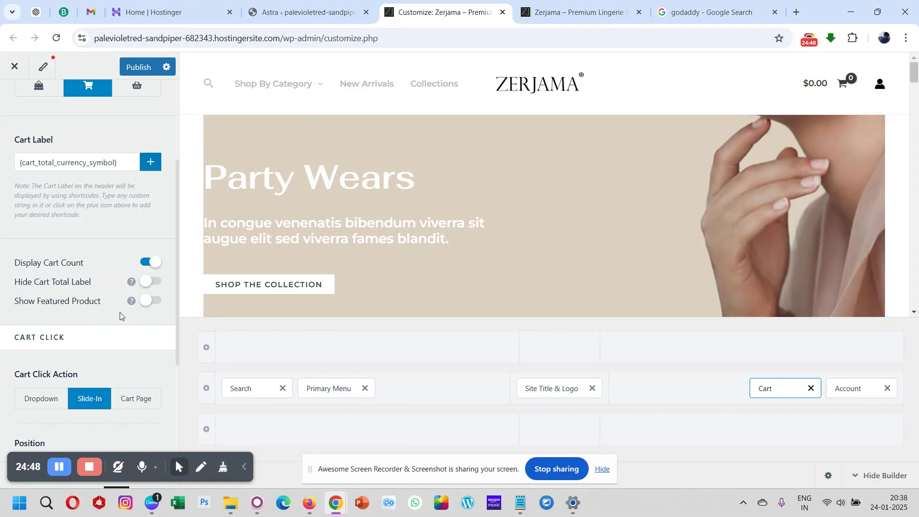
{"action": "scroll", "coordinate": [103, 306], "scroll_direction": "down", "scroll_amount": 2}
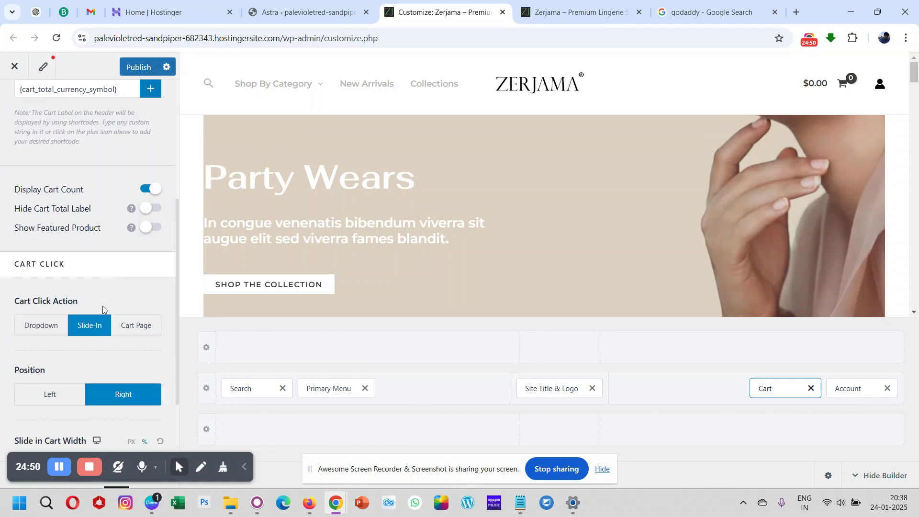
{"action": "scroll", "coordinate": [102, 307], "scroll_direction": "down", "scroll_amount": 2}
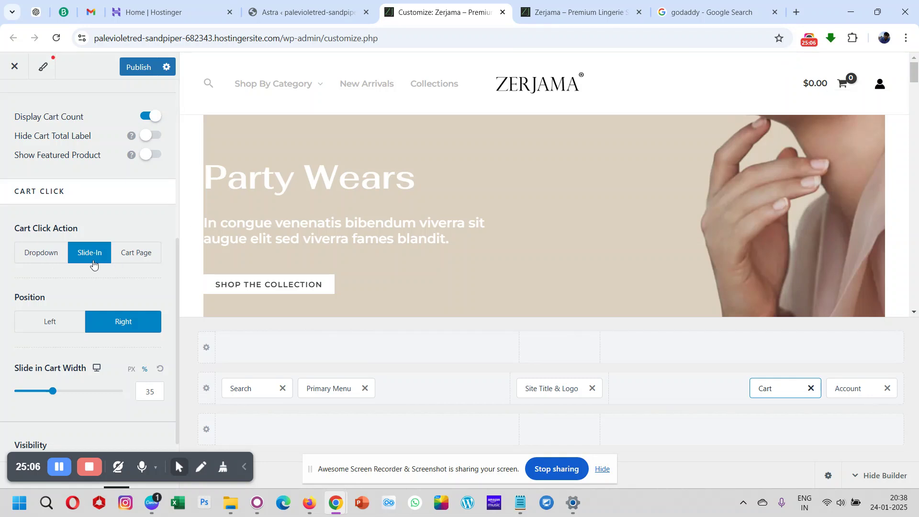
{"action": "scroll", "coordinate": [83, 324], "scroll_direction": "down", "scroll_amount": 1}
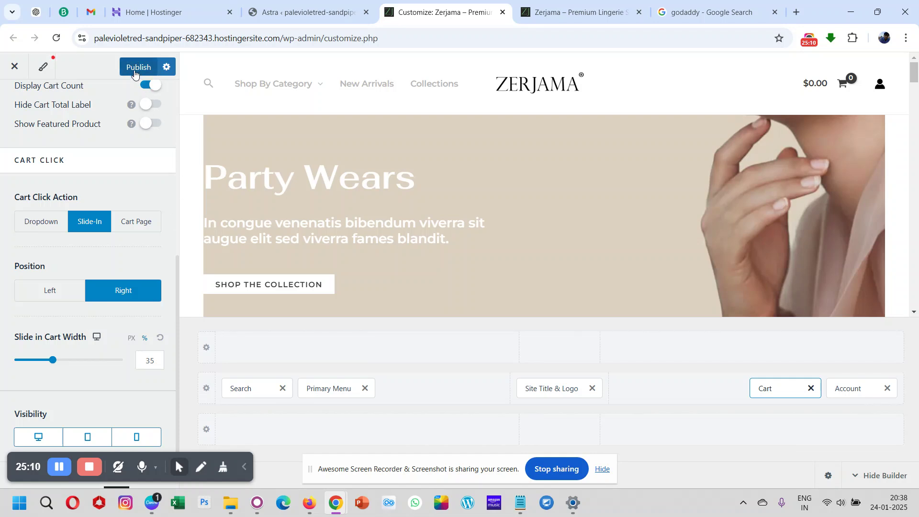
Add the Spark nigh party dress green to the cart on the live store and check the slide-in cart
{"action": "left_click", "coordinate": [564, 12]}
{"action": "scroll", "coordinate": [507, 168], "scroll_direction": "down", "scroll_amount": 10}
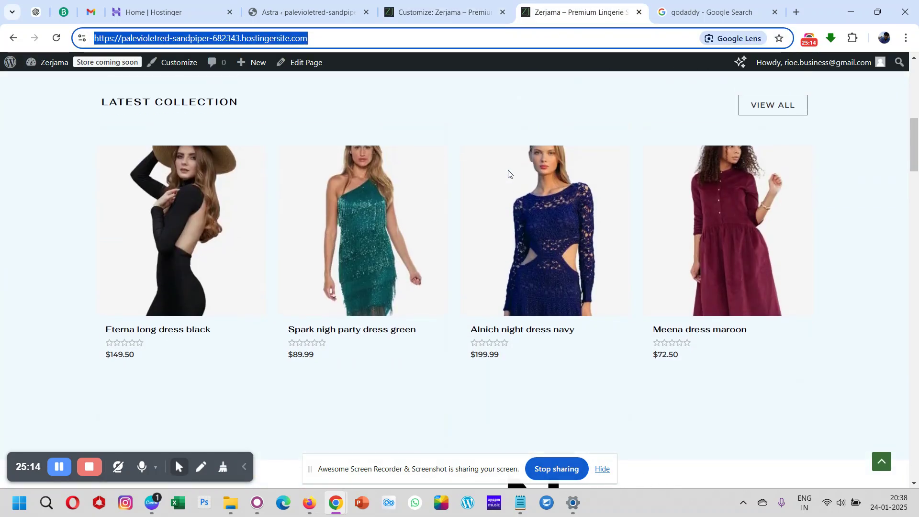
{"action": "left_click", "coordinate": [363, 201]}
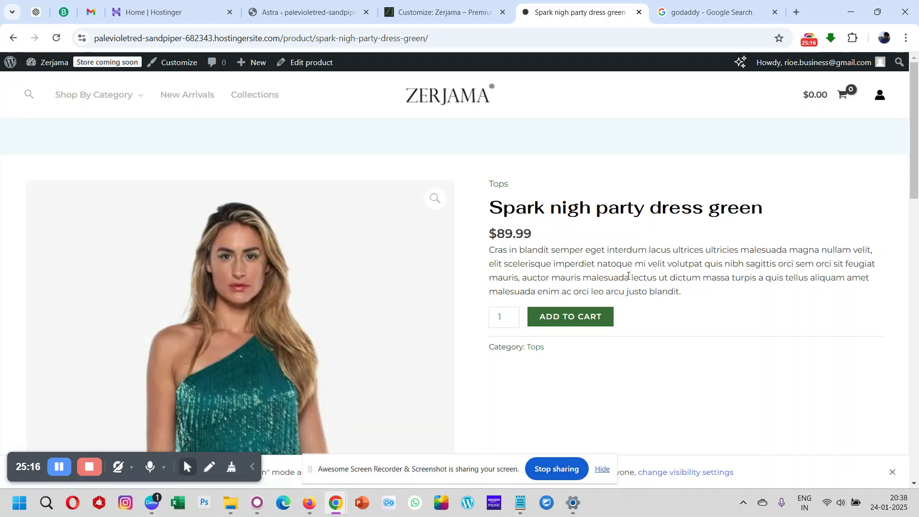
{"action": "left_click", "coordinate": [562, 317]}
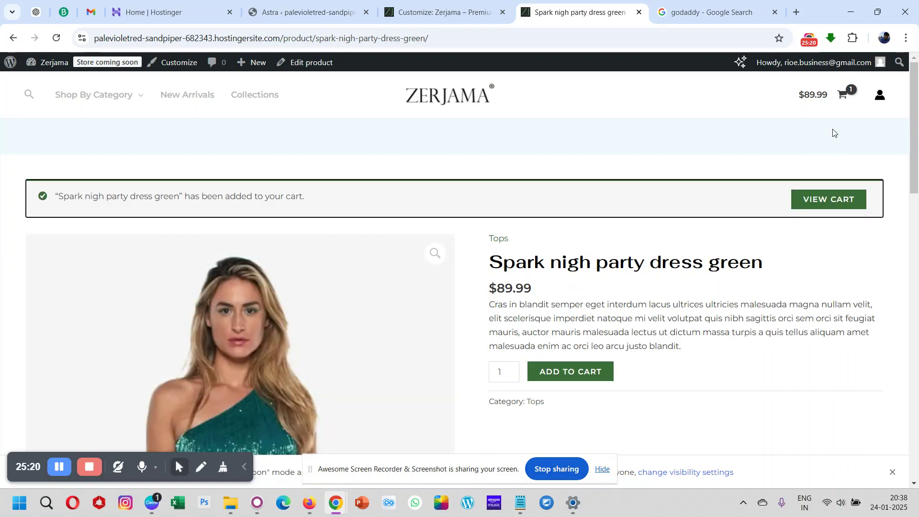
{"action": "left_click", "coordinate": [818, 94]}
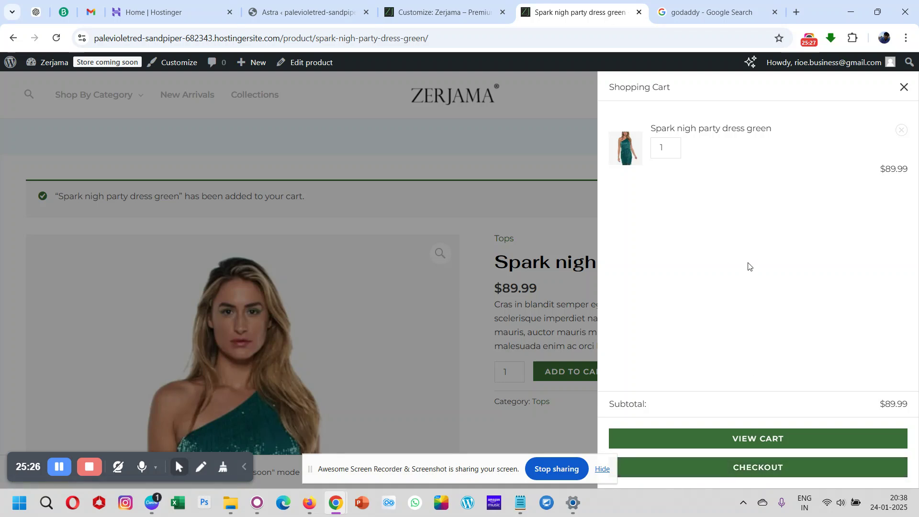
{"action": "left_click", "coordinate": [904, 88]}
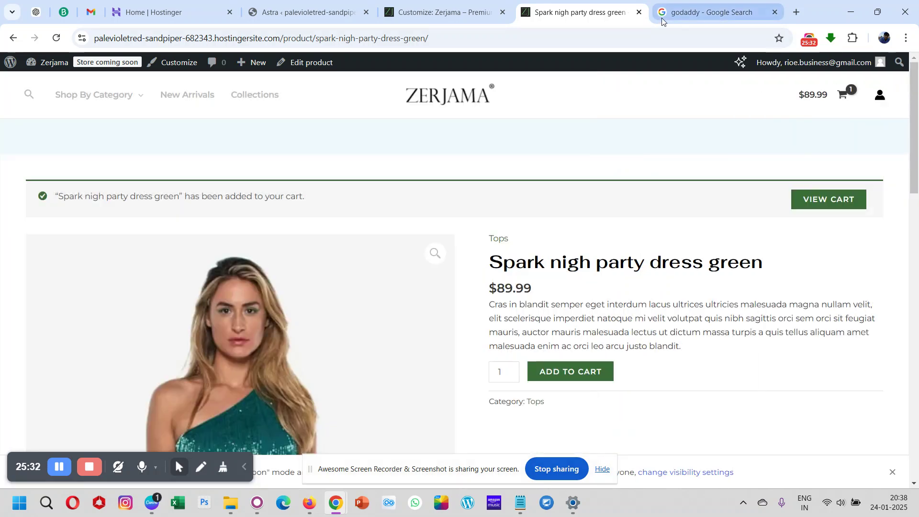
Set the Cart element's click action to Cart Page in the Customizer and publish the change
{"action": "left_click", "coordinate": [454, 4]}
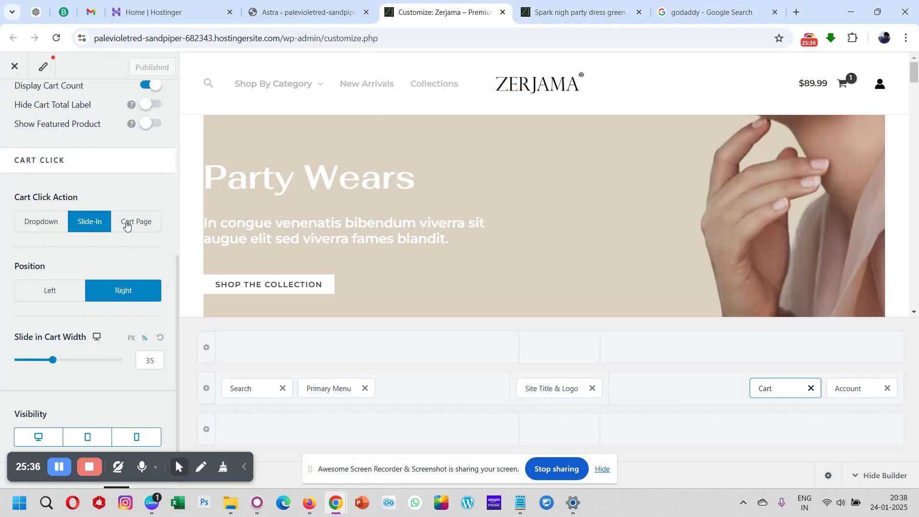
{"action": "left_click", "coordinate": [136, 222]}
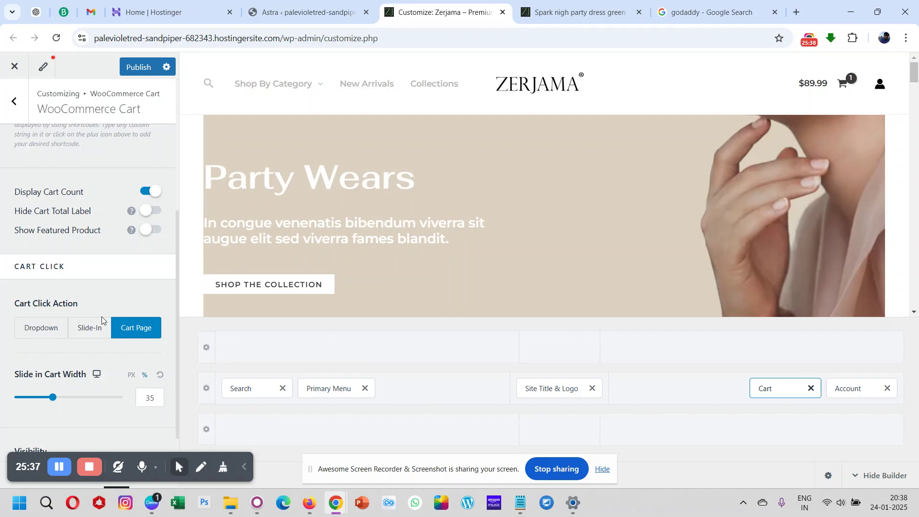
{"action": "left_click", "coordinate": [137, 68]}
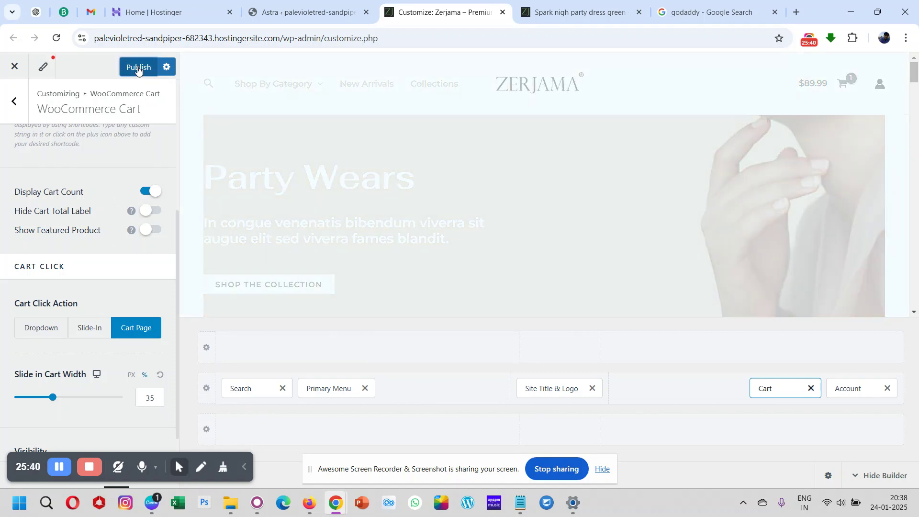
Return to the live store's home page and check which page the header cart opens
{"action": "left_click", "coordinate": [574, 10]}
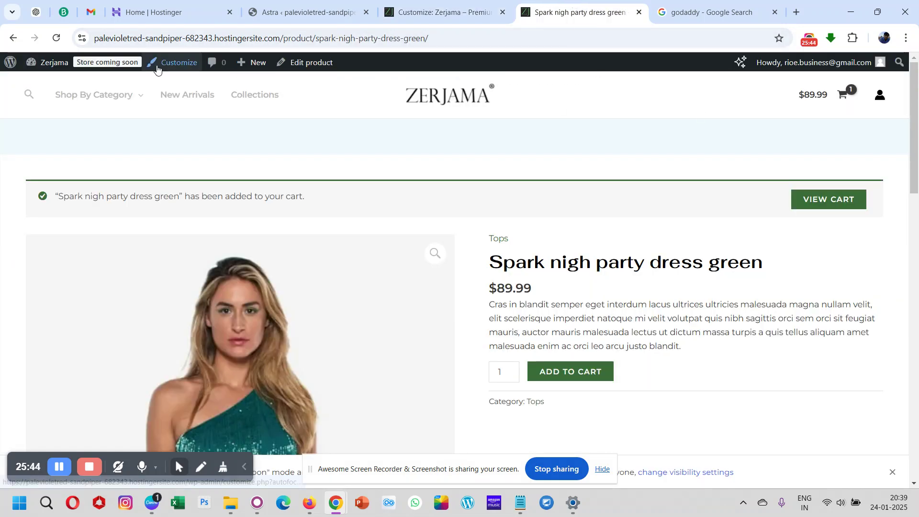
{"action": "left_click", "coordinate": [62, 38]}
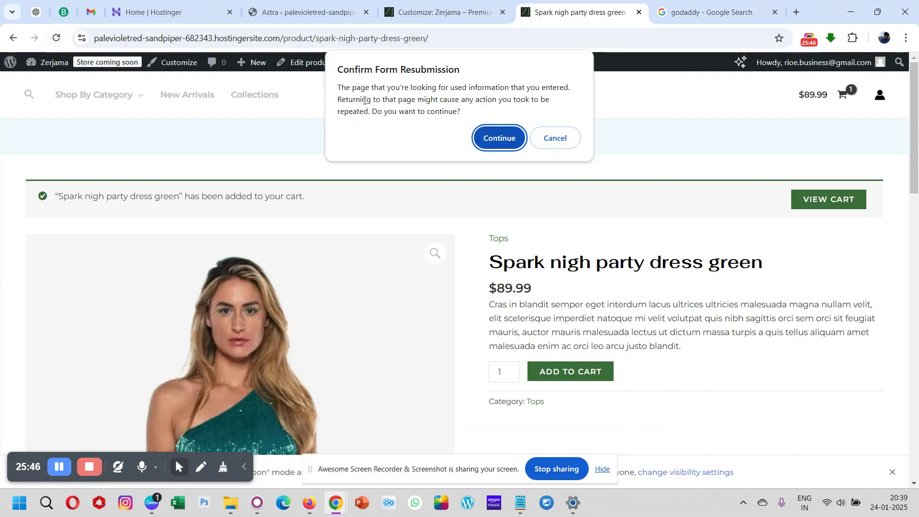
{"action": "left_click", "coordinate": [554, 139]}
{"action": "left_click", "coordinate": [436, 98]}
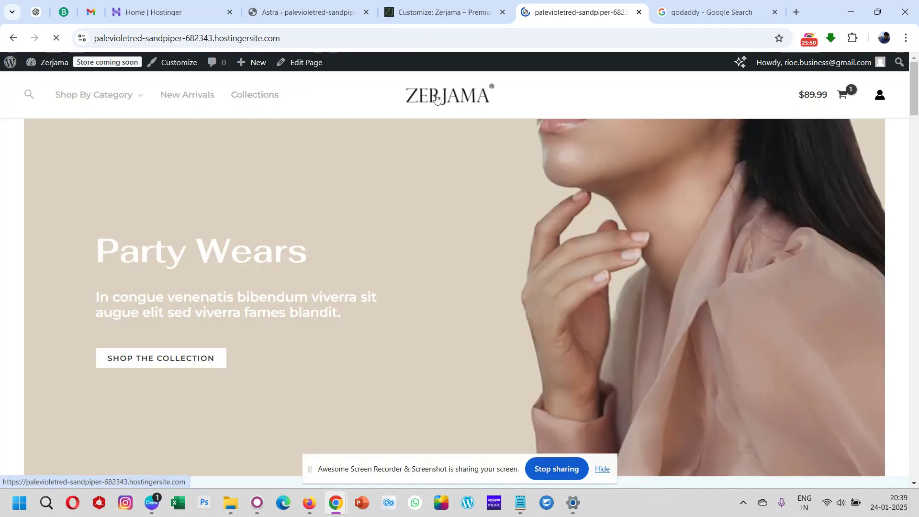
{"action": "left_click", "coordinate": [822, 98]}
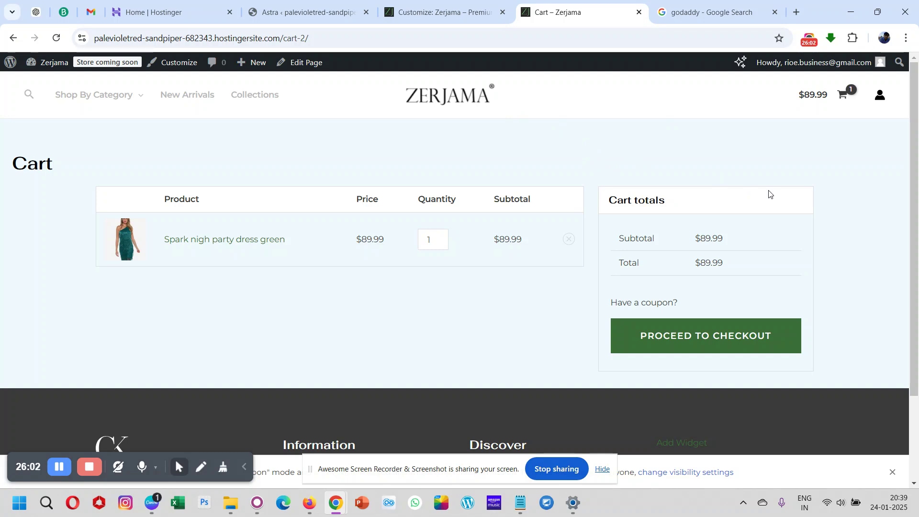
Set the Cart element's click action back to Slide-In and publish the change
{"action": "left_click", "coordinate": [441, 12]}
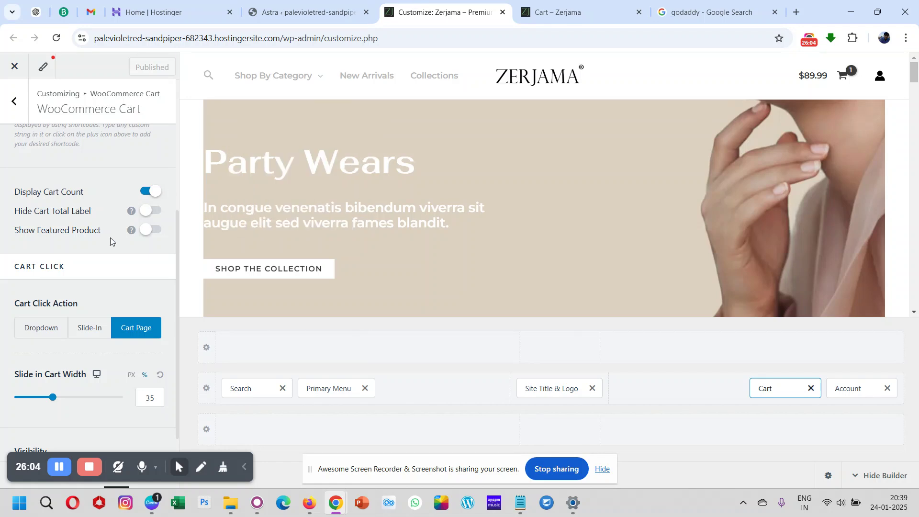
{"action": "scroll", "coordinate": [100, 269], "scroll_direction": "down", "scroll_amount": 1}
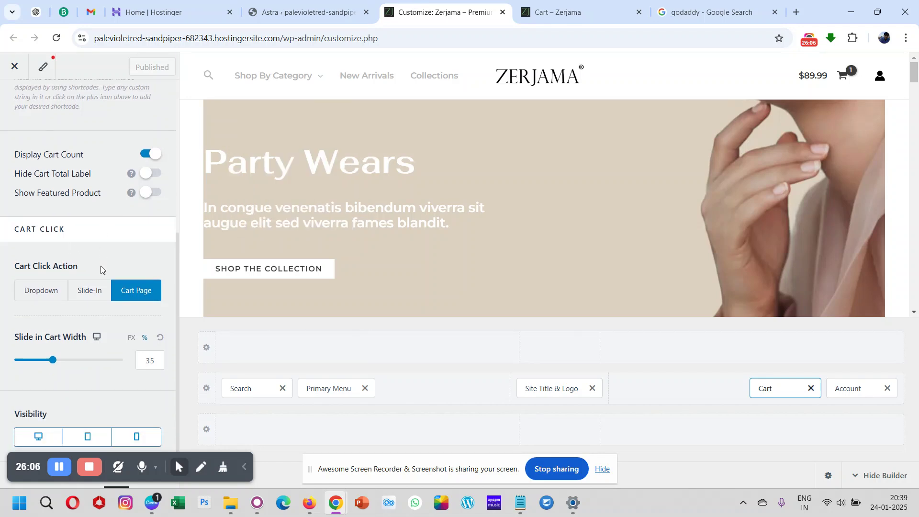
{"action": "left_click", "coordinate": [88, 293]}
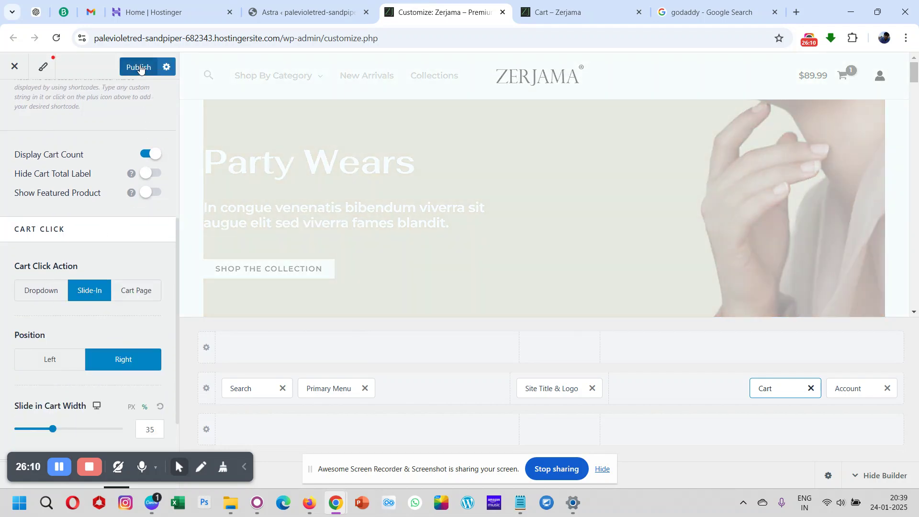
{"action": "left_click", "coordinate": [140, 67]}
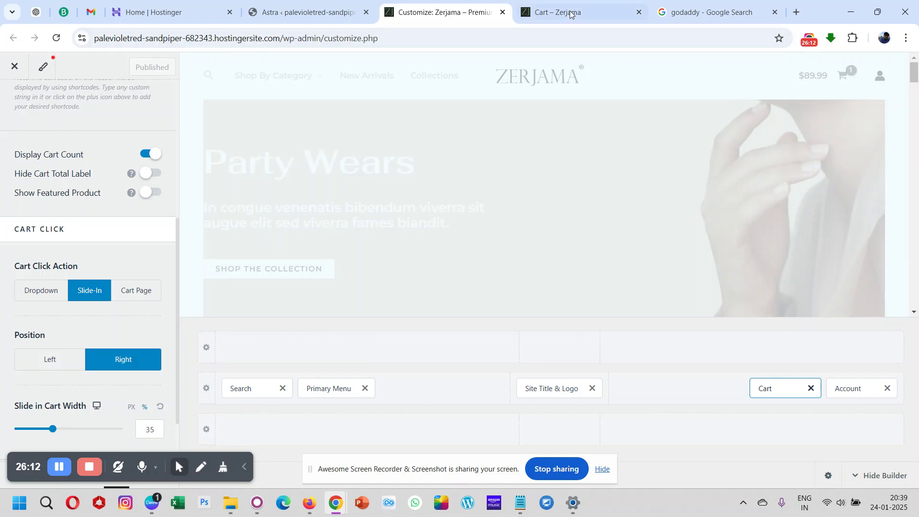
Open the live home page, check the slide-in cart from the header cart icon, and close it
{"action": "left_click", "coordinate": [571, 14]}
{"action": "left_click", "coordinate": [446, 107]}
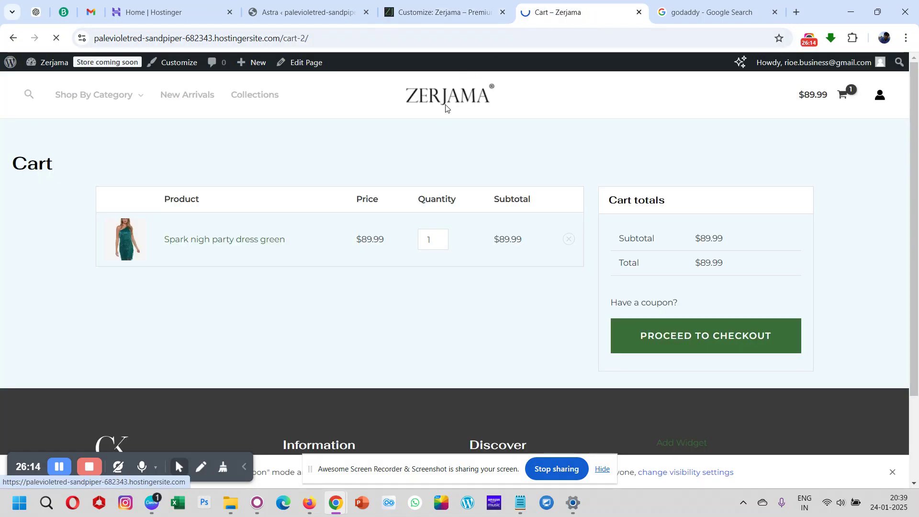
{"action": "left_click", "coordinate": [808, 96]}
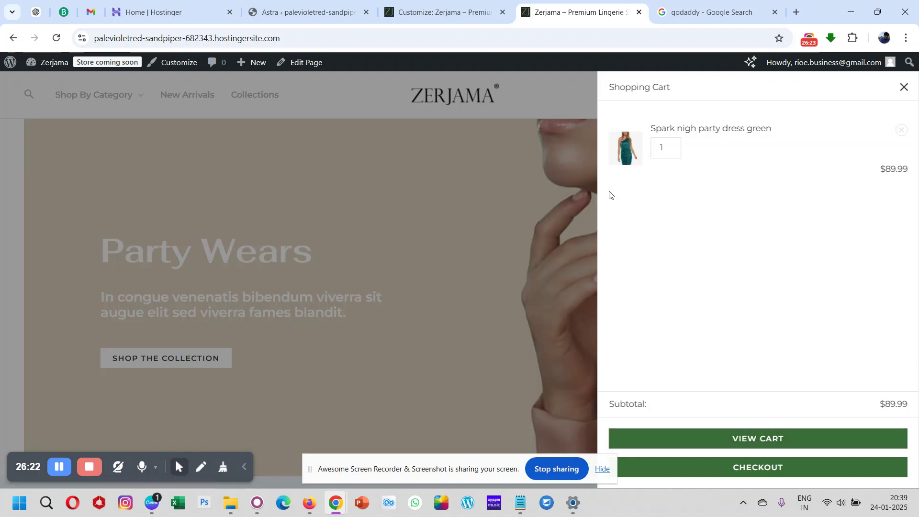
{"action": "left_click", "coordinate": [542, 205]}
Open the Cart element's design settings in the Customizer, preview the Fill cart icon style, and restore Outline
{"action": "left_click", "coordinate": [456, 3]}
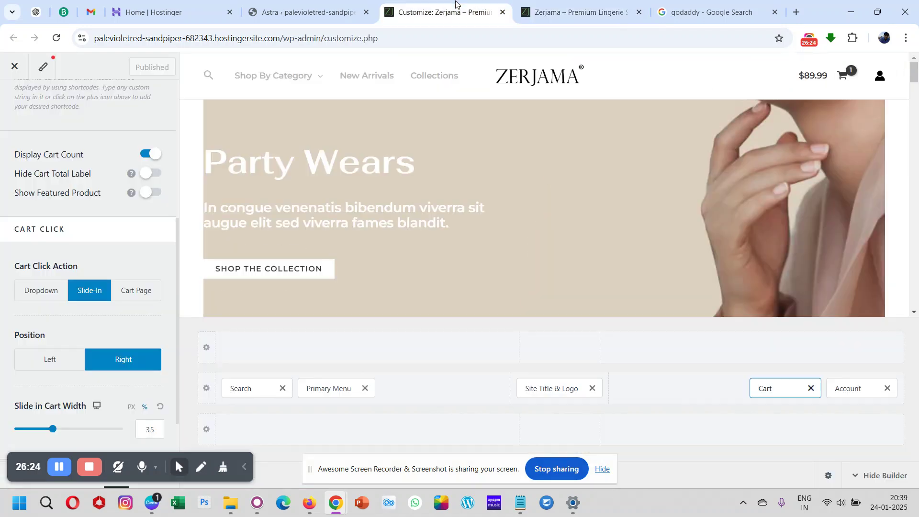
{"action": "scroll", "coordinate": [146, 240], "scroll_direction": "down", "scroll_amount": 2}
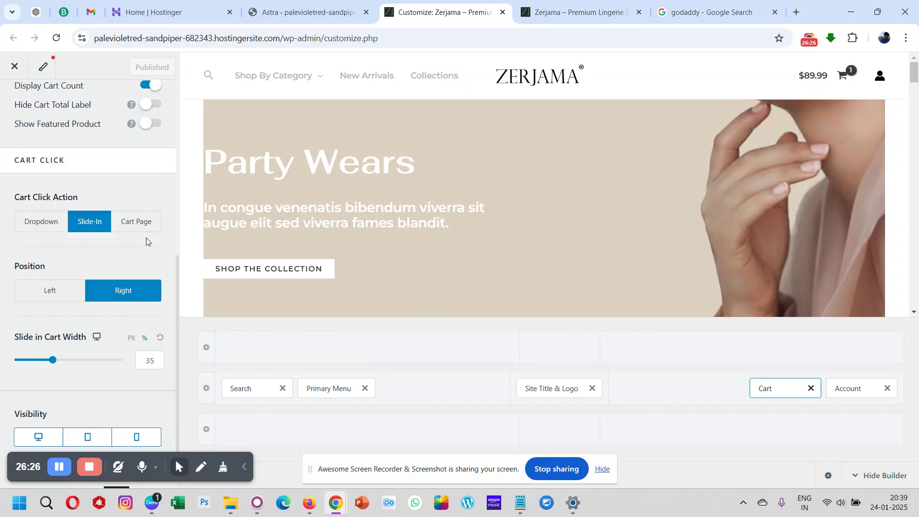
{"action": "scroll", "coordinate": [146, 240], "scroll_direction": "up", "scroll_amount": 9}
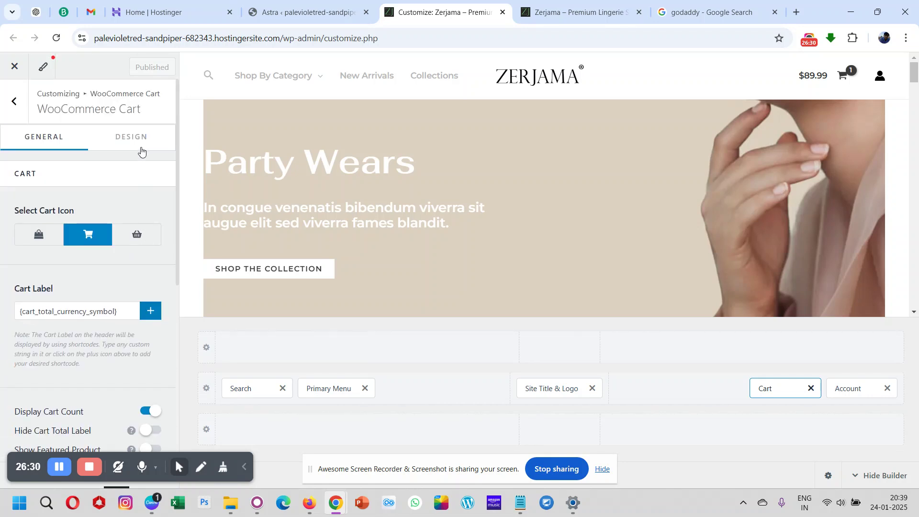
{"action": "left_click", "coordinate": [138, 144]}
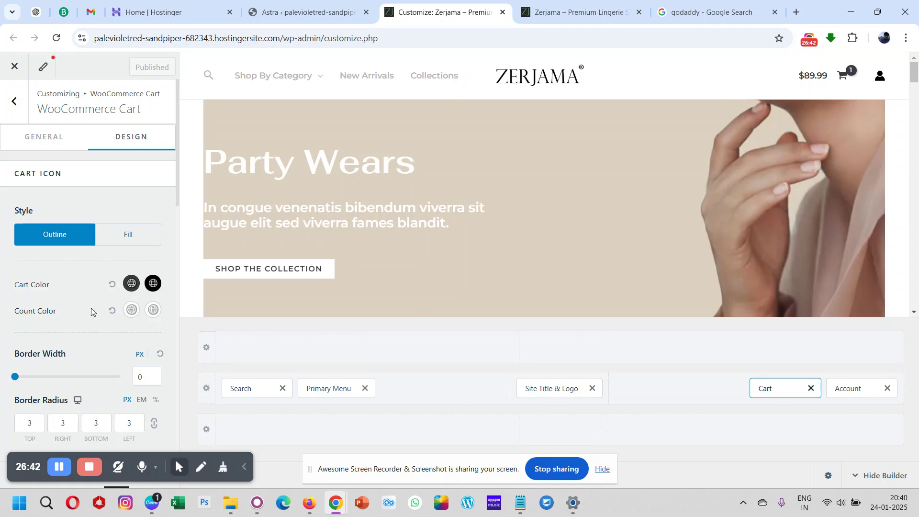
{"action": "scroll", "coordinate": [91, 312], "scroll_direction": "down", "scroll_amount": 1}
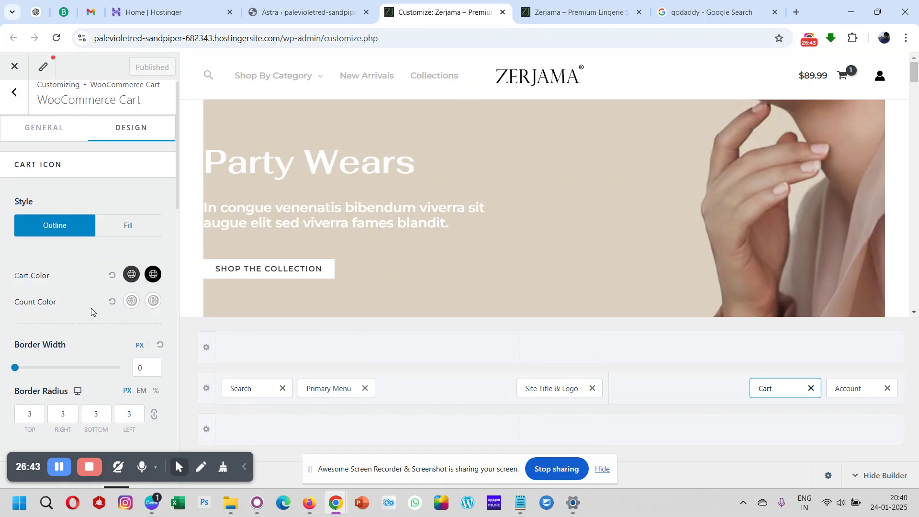
{"action": "left_click", "coordinate": [142, 232]}
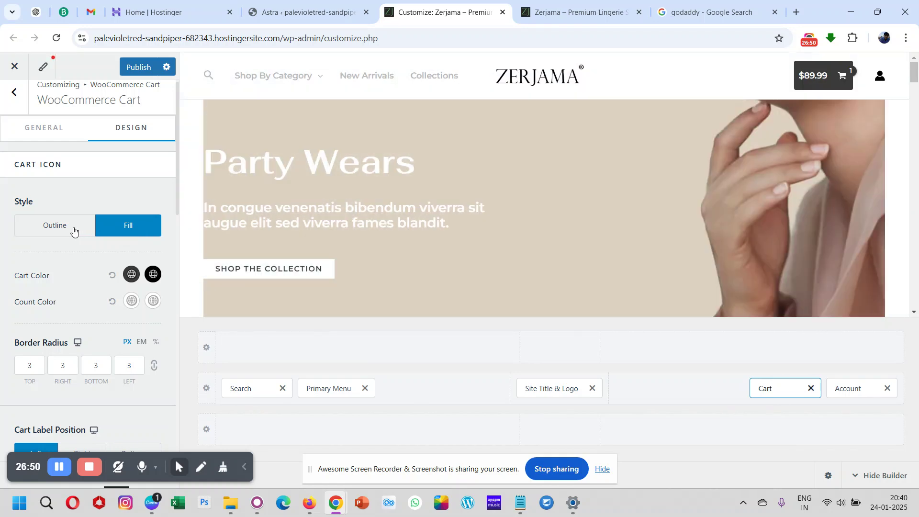
{"action": "left_click", "coordinate": [74, 232]}
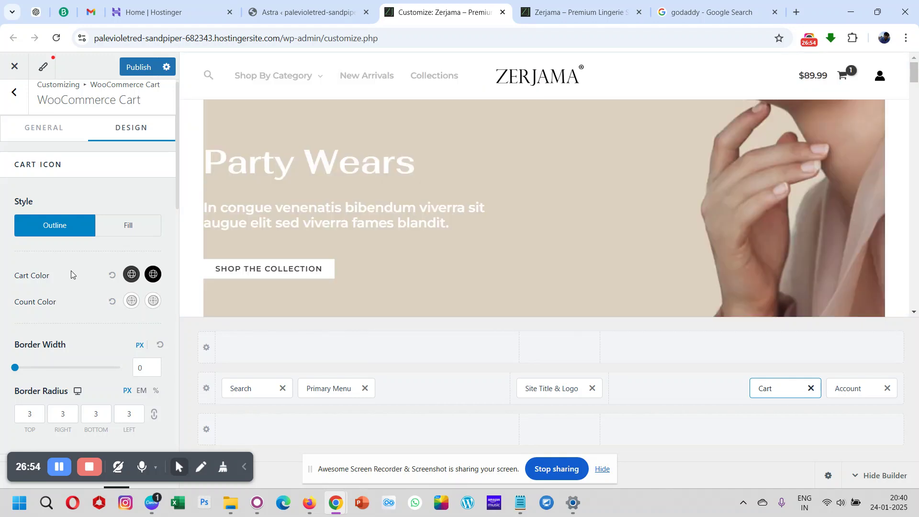
Set the second Cart Color swatch of the Cart icon to the dark green palette colour and publish the change
{"action": "scroll", "coordinate": [71, 271], "scroll_direction": "down", "scroll_amount": 1}
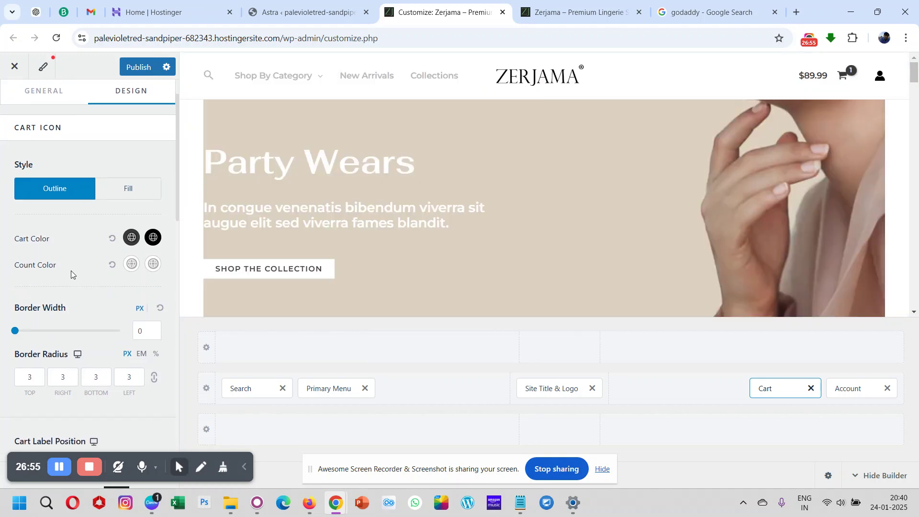
{"action": "left_click", "coordinate": [157, 242]}
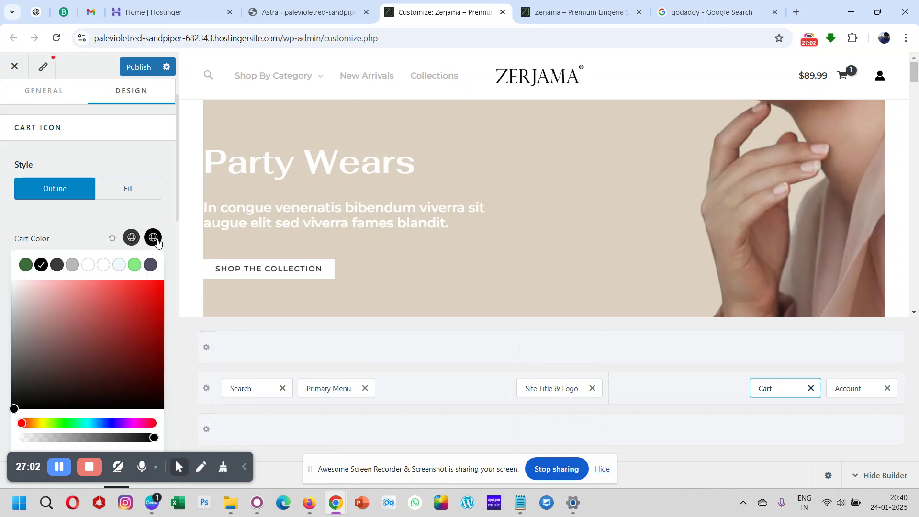
{"action": "left_click", "coordinate": [25, 265]}
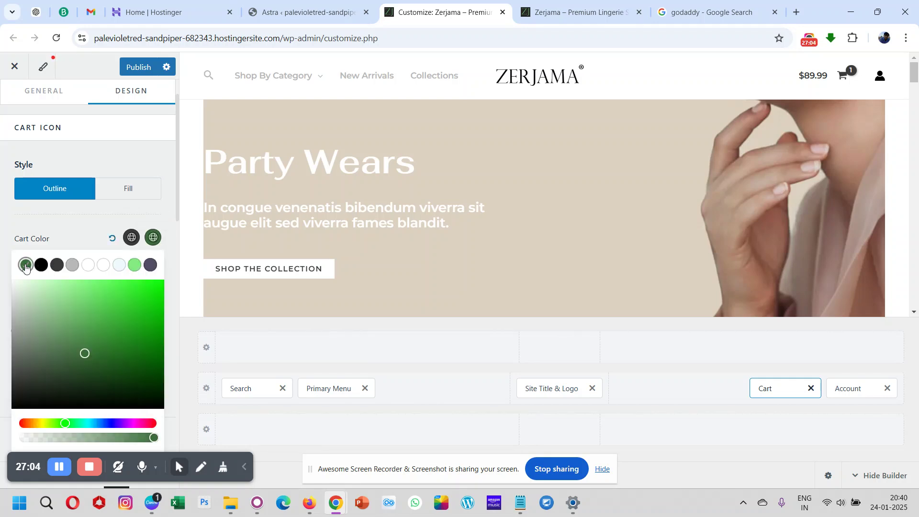
{"action": "left_click", "coordinate": [83, 228]}
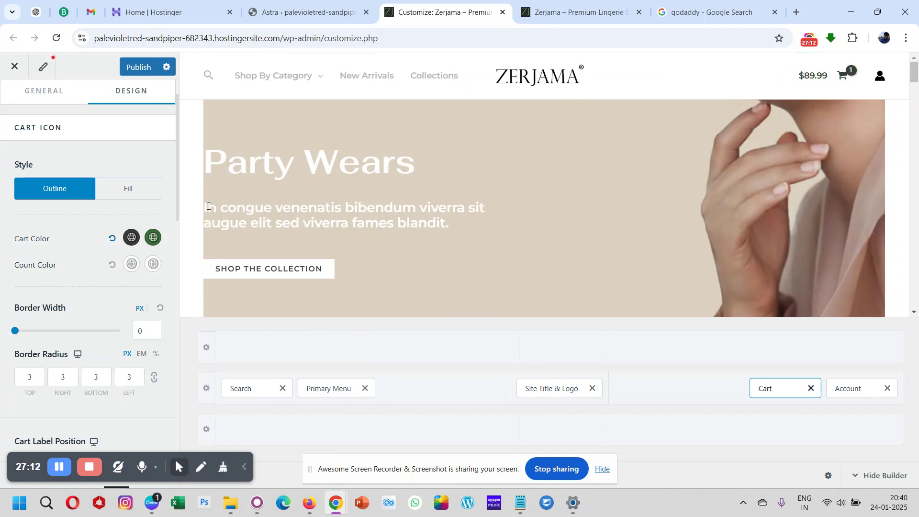
{"action": "scroll", "coordinate": [104, 279], "scroll_direction": "down", "scroll_amount": 3}
{"action": "scroll", "coordinate": [104, 280], "scroll_direction": "up", "scroll_amount": 4}
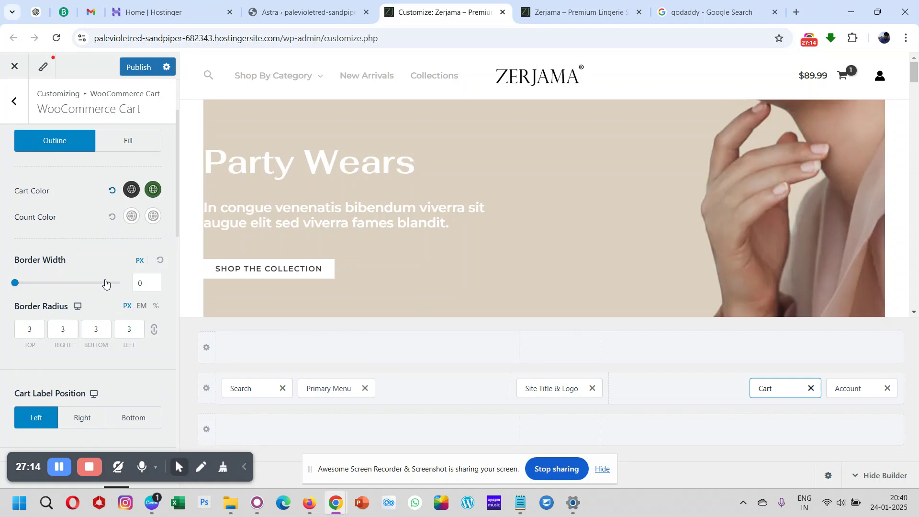
{"action": "left_click", "coordinate": [140, 68]}
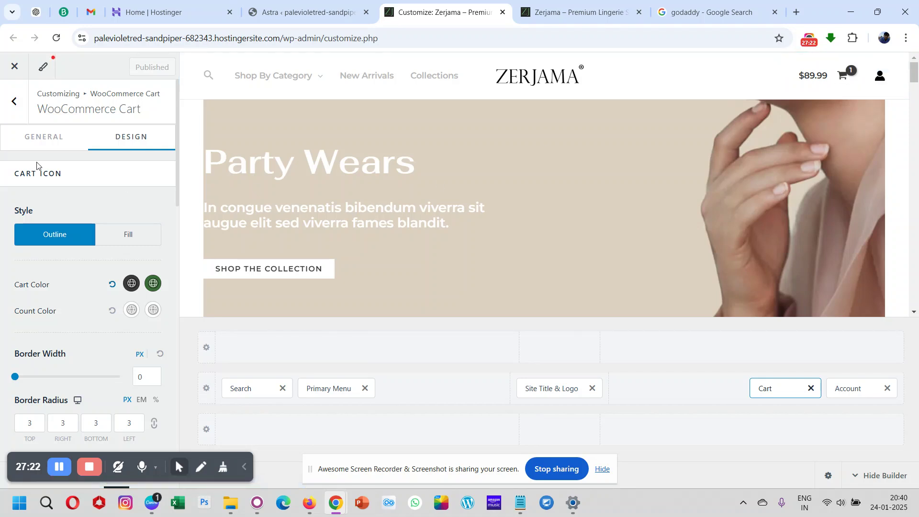
{"action": "left_click", "coordinate": [13, 95]}
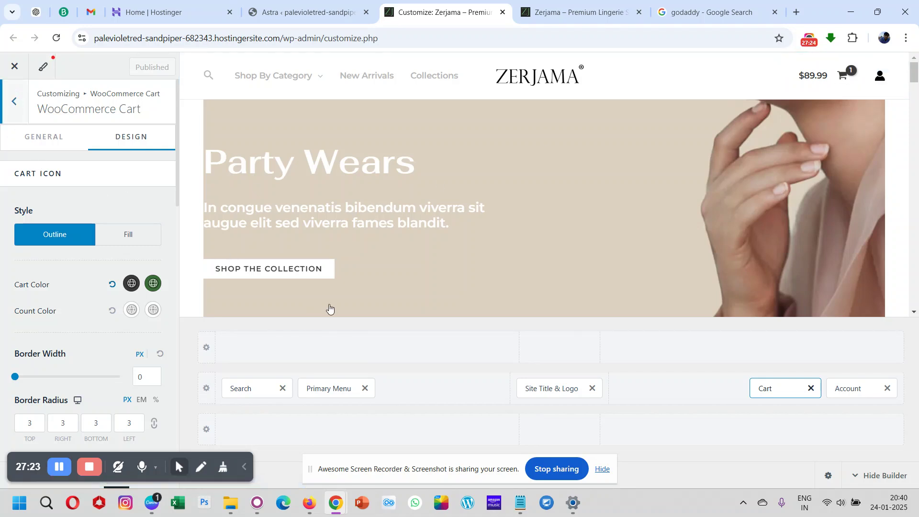
Open the Account element's design settings, review its icon, size, colour and spacing options, and return to the Header Builder
{"action": "left_click", "coordinate": [851, 390]}
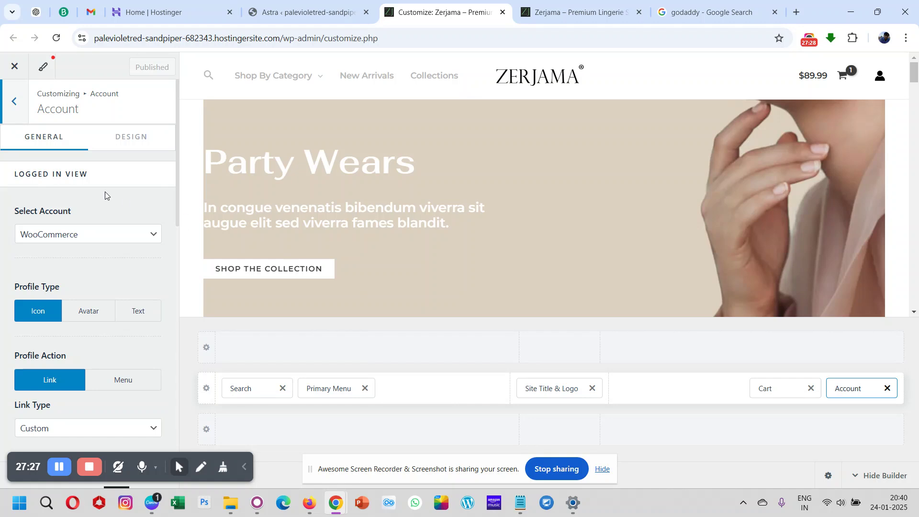
{"action": "left_click", "coordinate": [132, 137]}
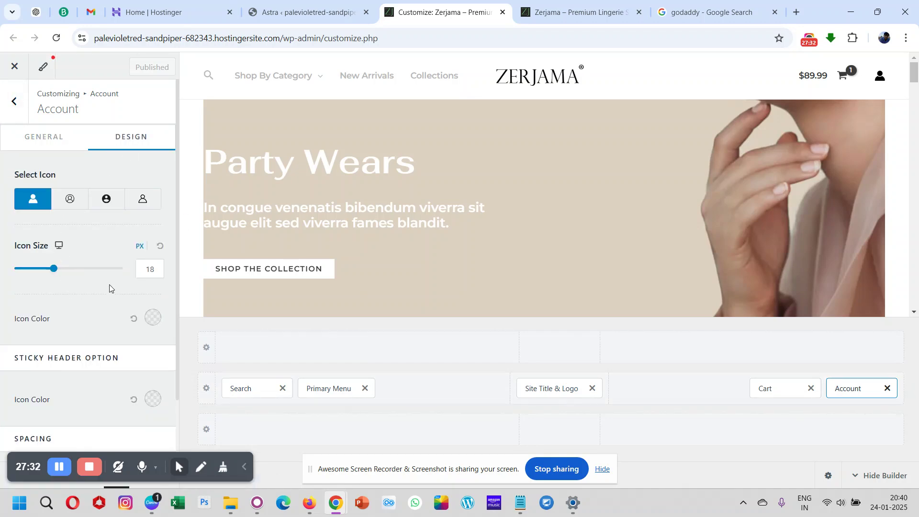
{"action": "scroll", "coordinate": [109, 285], "scroll_direction": "down", "scroll_amount": 1}
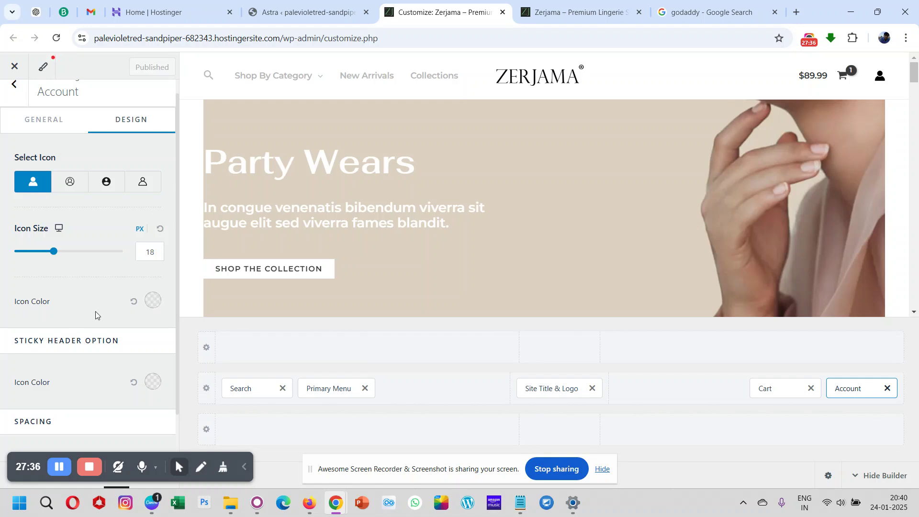
{"action": "scroll", "coordinate": [96, 315], "scroll_direction": "down", "scroll_amount": 3}
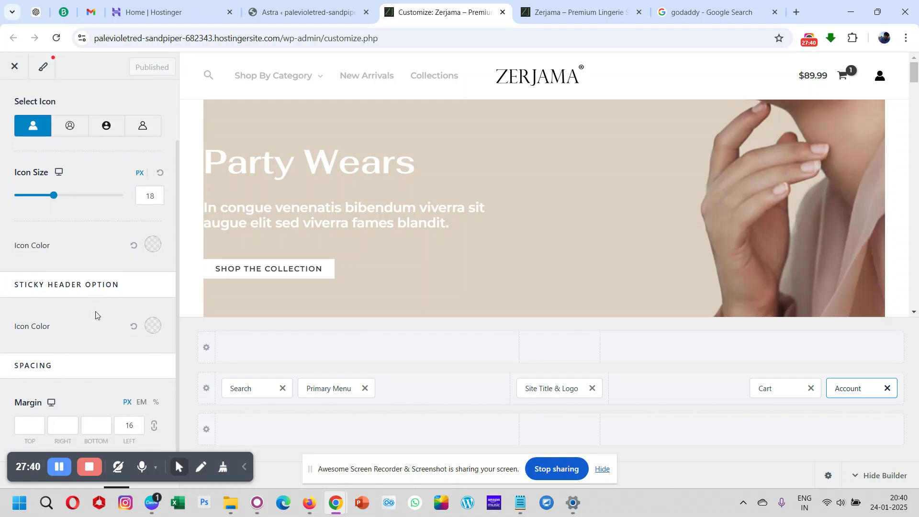
{"action": "scroll", "coordinate": [96, 315], "scroll_direction": "up", "scroll_amount": 3}
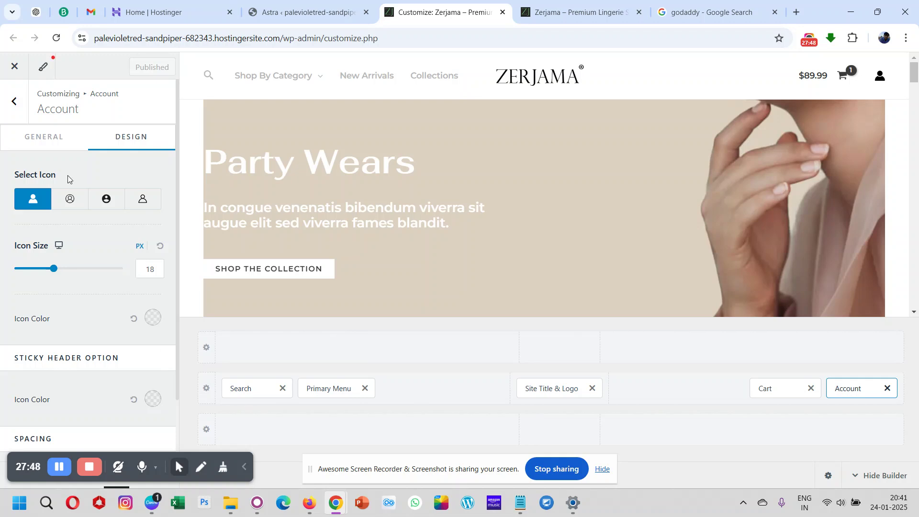
{"action": "left_click", "coordinate": [20, 105]}
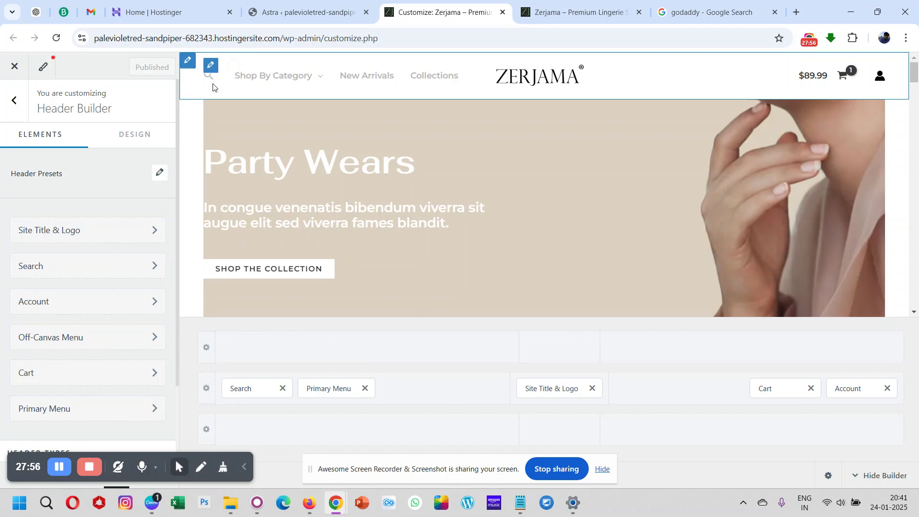
Open the Search element's settings, keep the Slide Search style, and try the header search on the live home page
{"action": "left_click", "coordinate": [242, 388]}
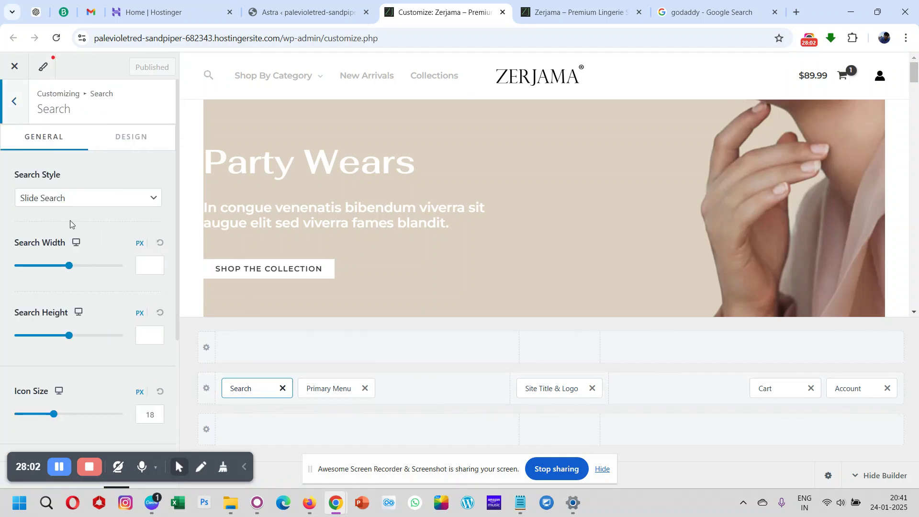
{"action": "left_click", "coordinate": [67, 199]}
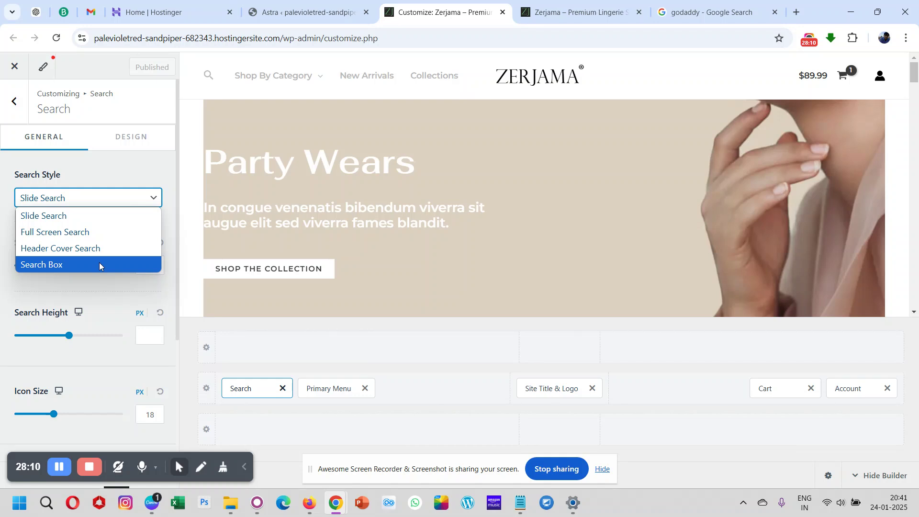
{"action": "left_click", "coordinate": [98, 219]}
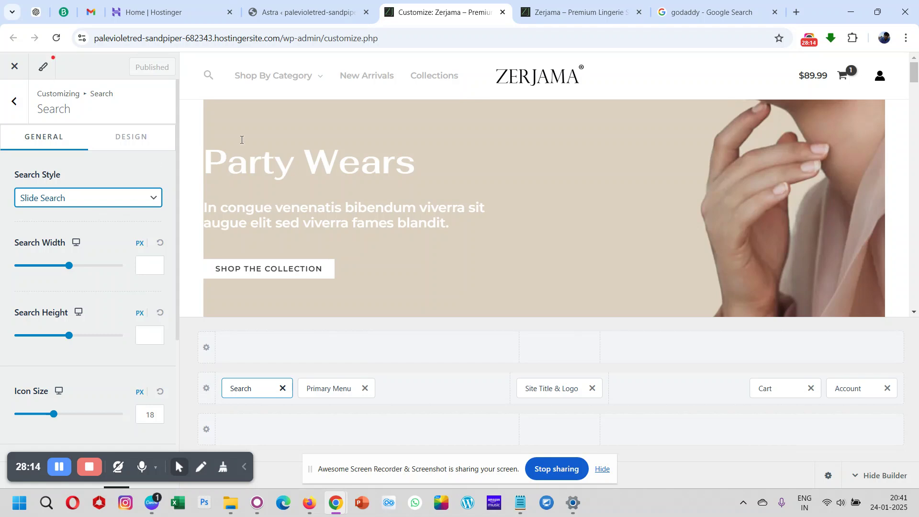
{"action": "left_click", "coordinate": [565, 13]}
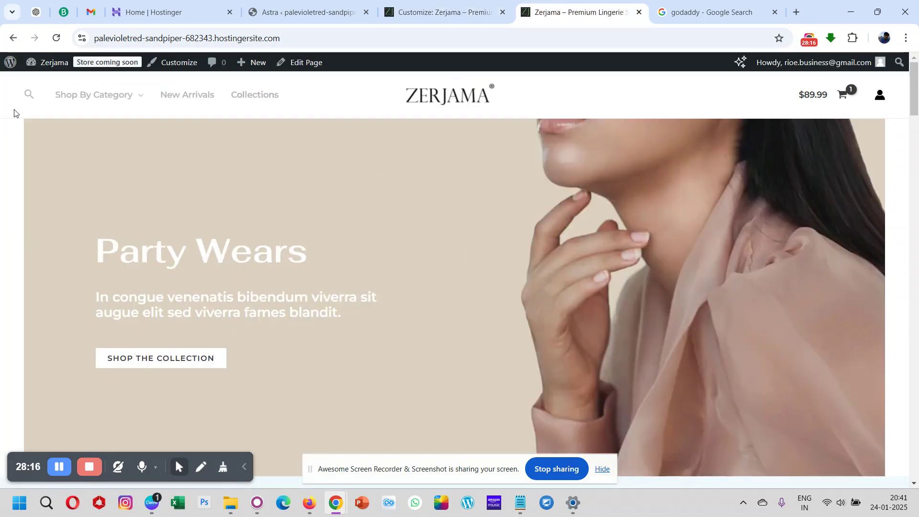
{"action": "left_click", "coordinate": [29, 95]}
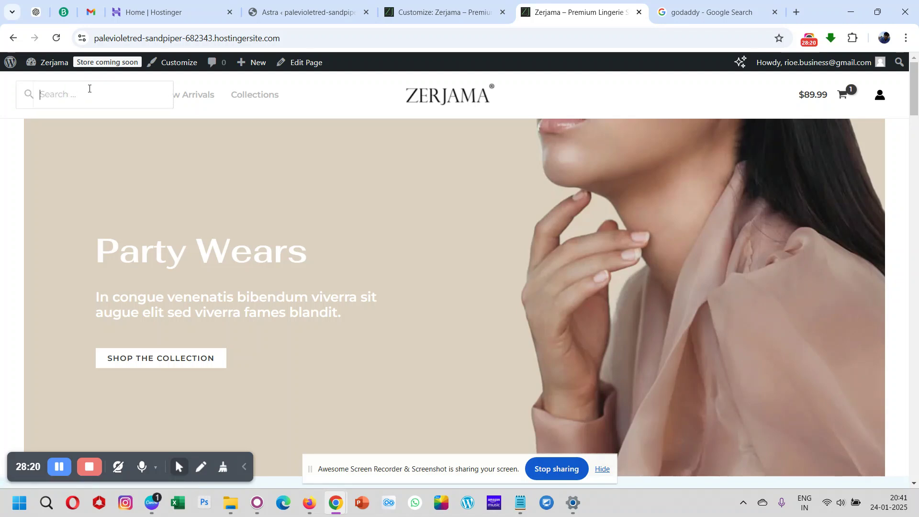
{"action": "left_click", "coordinate": [243, 101]}
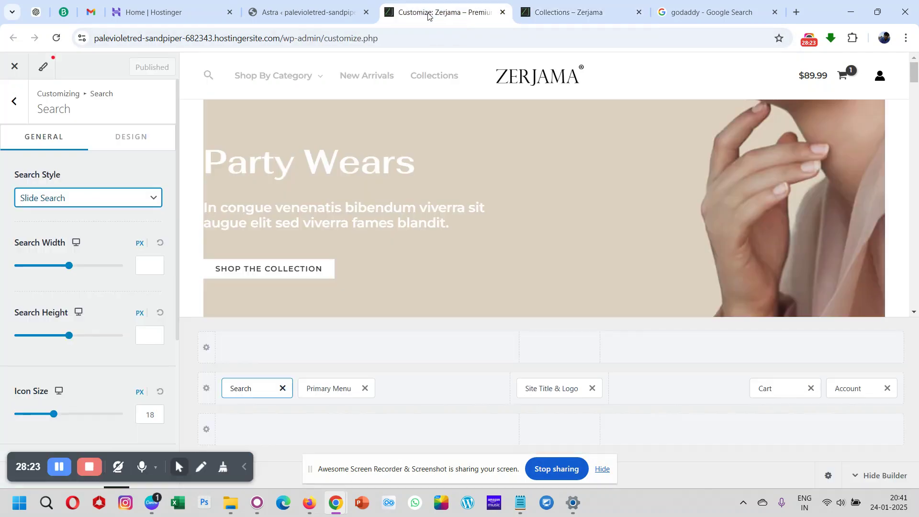
Back in the Customizer, set the Search element's style to Search Box and publish the change
{"action": "left_click", "coordinate": [445, 11]}
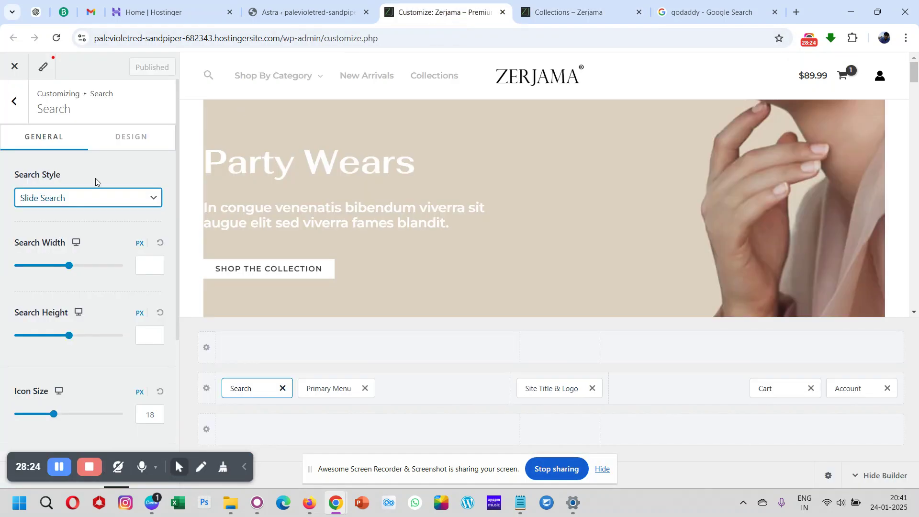
{"action": "left_click", "coordinate": [42, 204]}
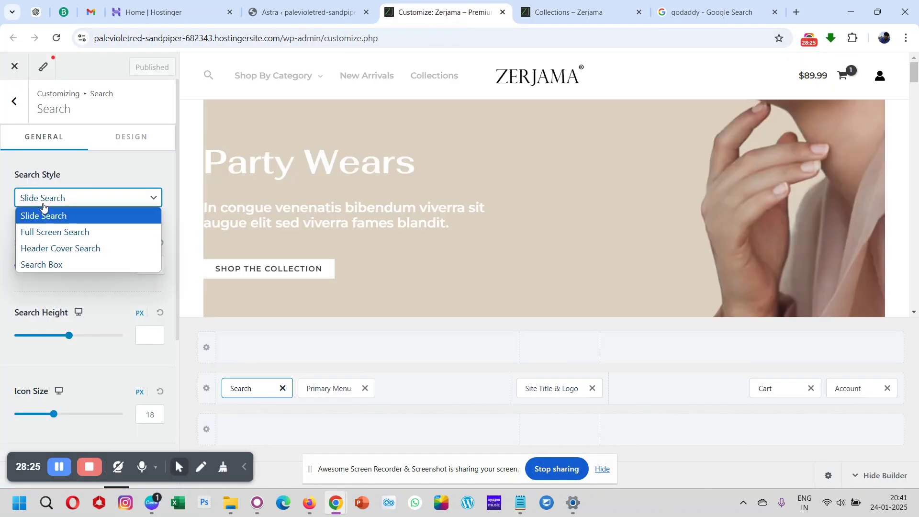
{"action": "left_click", "coordinate": [69, 264]}
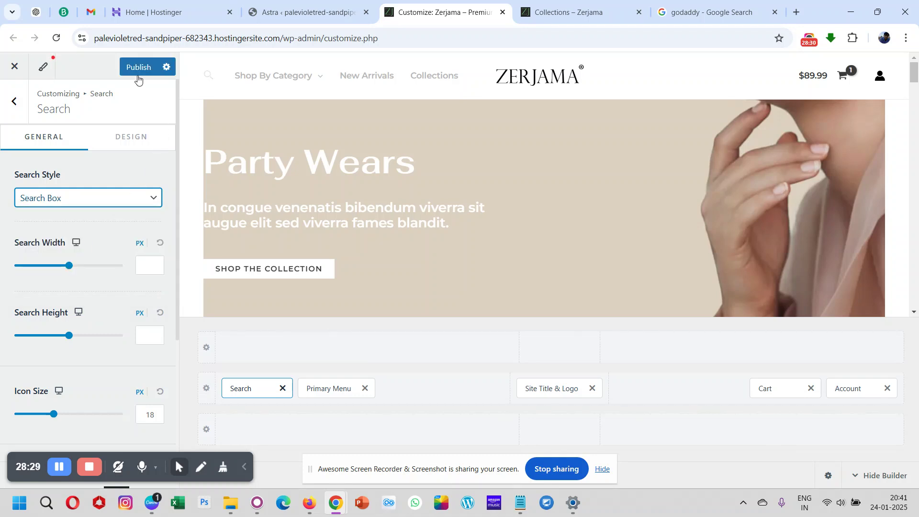
{"action": "left_click", "coordinate": [138, 72]}
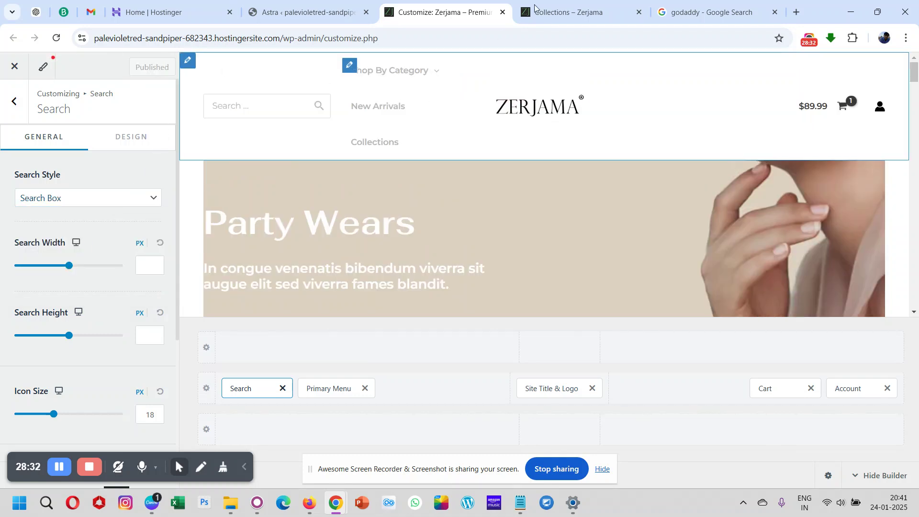
Open the live store's home page and try the header's search box
{"action": "left_click", "coordinate": [569, 12]}
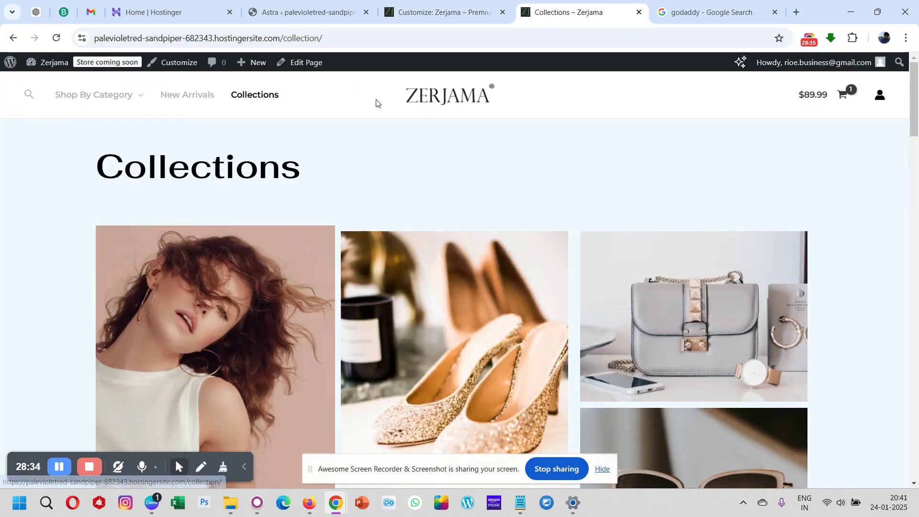
{"action": "left_click", "coordinate": [407, 100]}
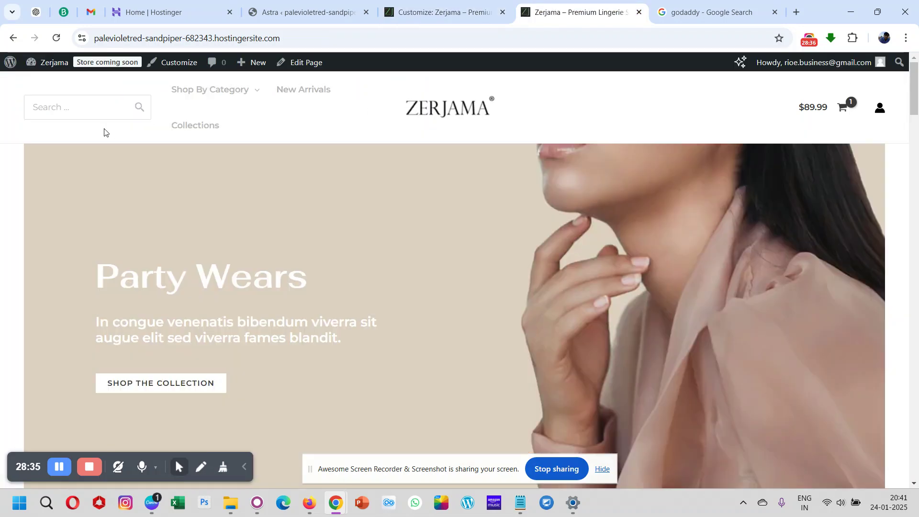
{"action": "left_click", "coordinate": [99, 101]}
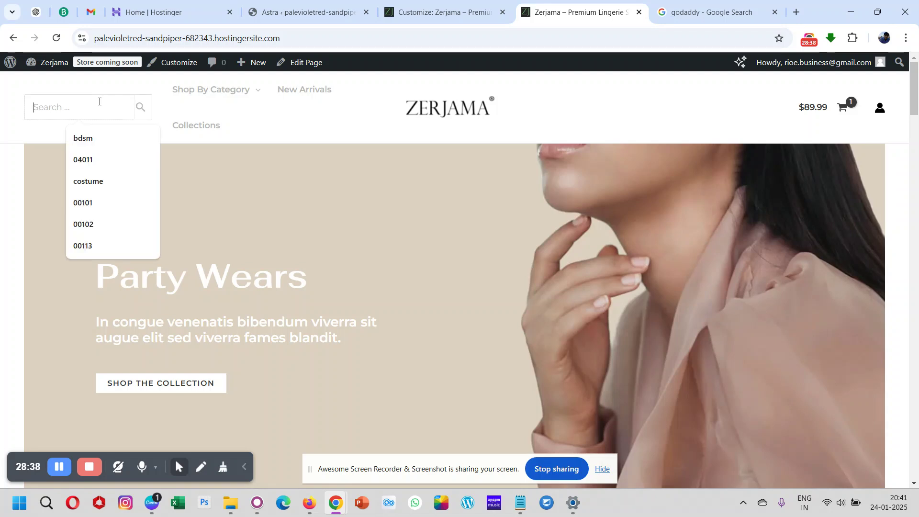
Return to the Customizer, change the Search element's style to Full Screen Search, and publish it
{"action": "left_click", "coordinate": [458, 9]}
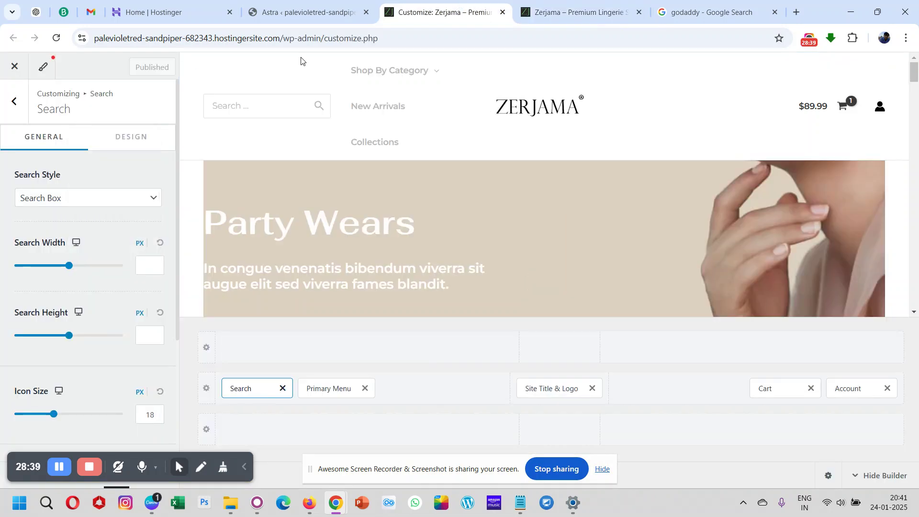
{"action": "left_click", "coordinate": [69, 198]}
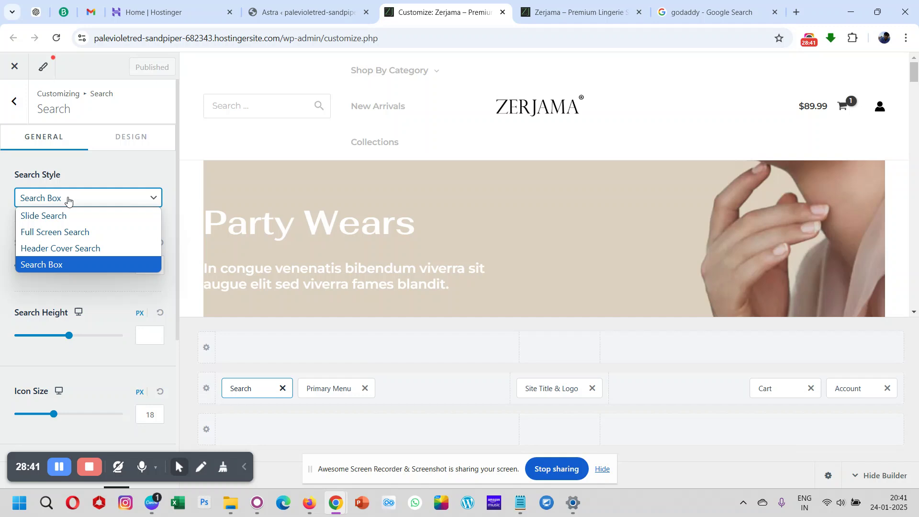
{"action": "left_click", "coordinate": [69, 235]}
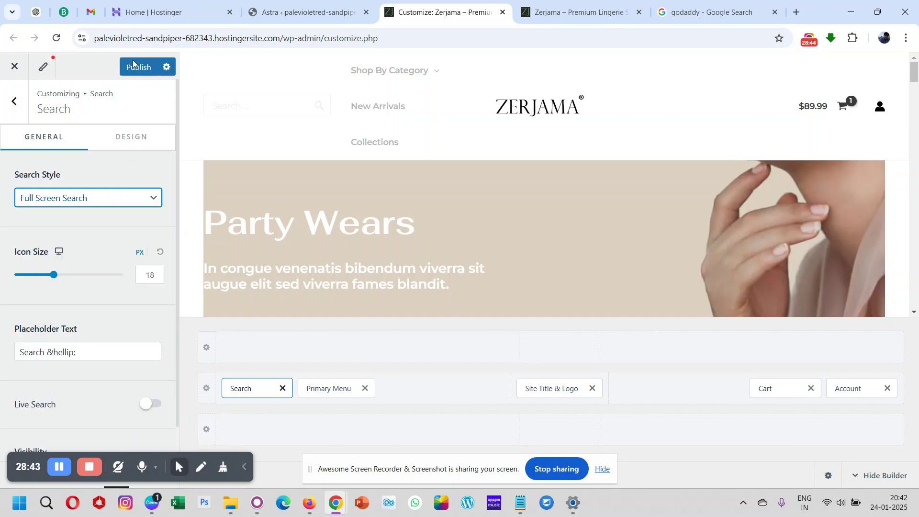
{"action": "left_click", "coordinate": [134, 68]}
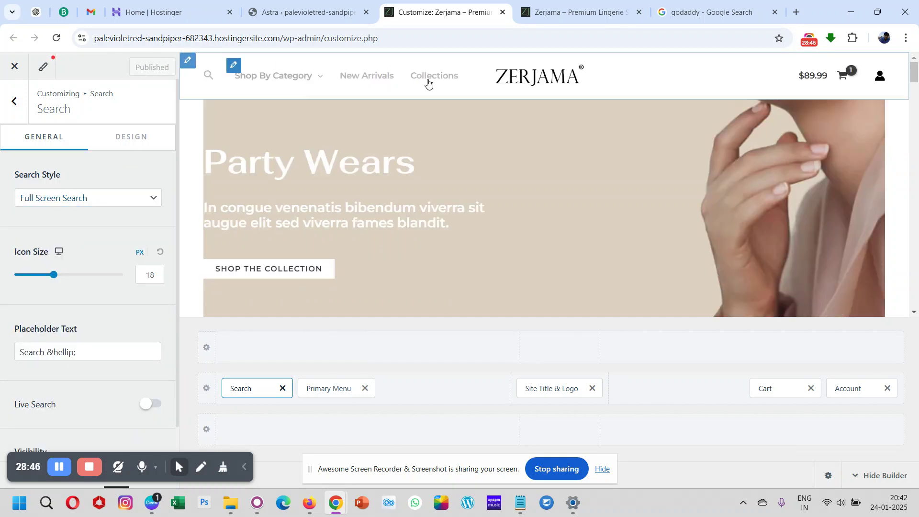
Reload the live store's home page and open the full-screen search from the header icon
{"action": "left_click", "coordinate": [589, 1]}
{"action": "left_click", "coordinate": [440, 122]}
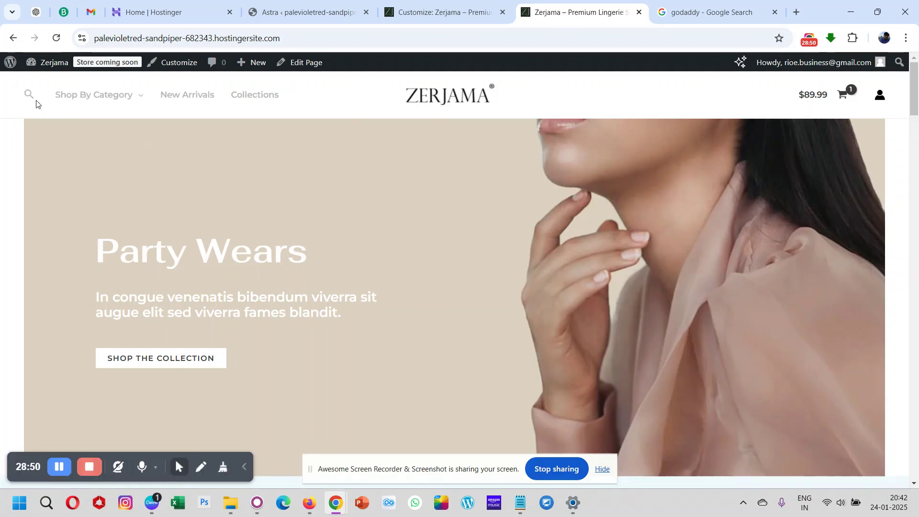
{"action": "left_click", "coordinate": [27, 94]}
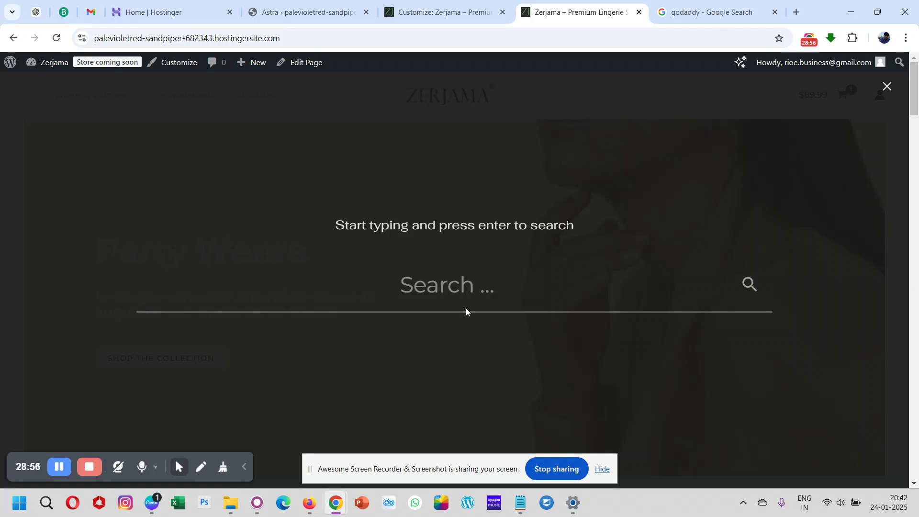
Switch the Search element's style to Header Cover Search in the Customizer and publish the change
{"action": "left_click", "coordinate": [445, 12]}
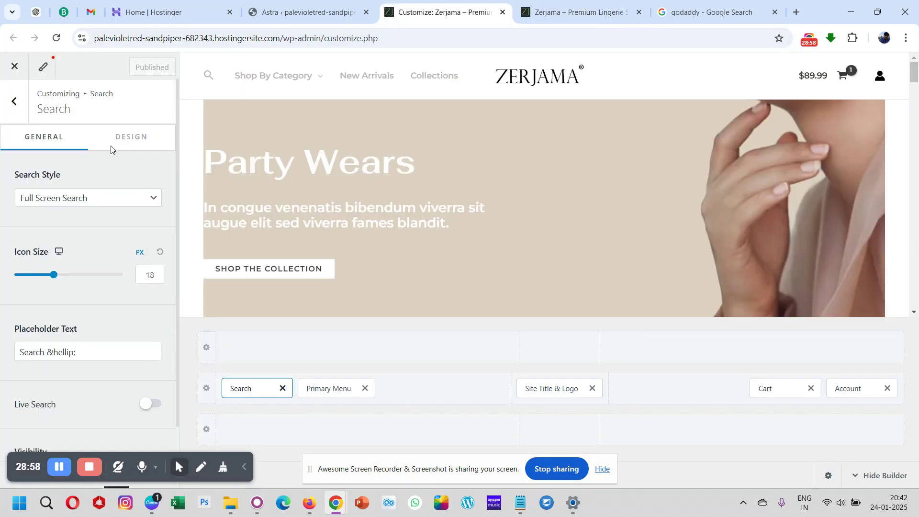
{"action": "left_click", "coordinate": [40, 197]}
{"action": "left_click", "coordinate": [48, 249]}
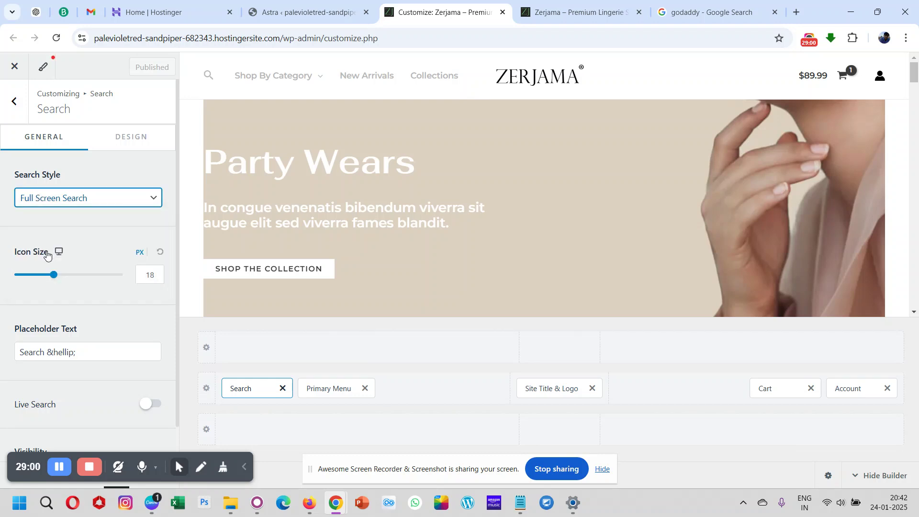
{"action": "left_click", "coordinate": [137, 73]}
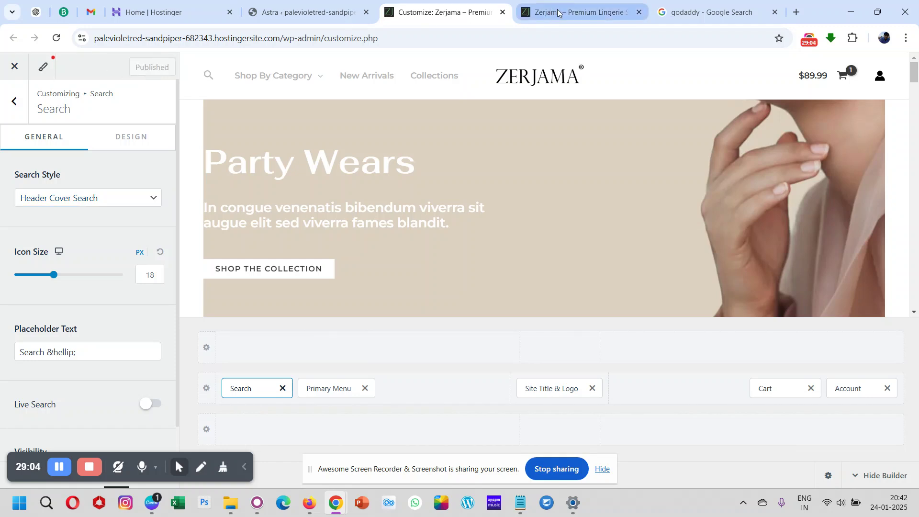
Close the full-screen search on the live store, reload the home page, and open the header cover search
{"action": "key", "text": "ctrl+Tab"}
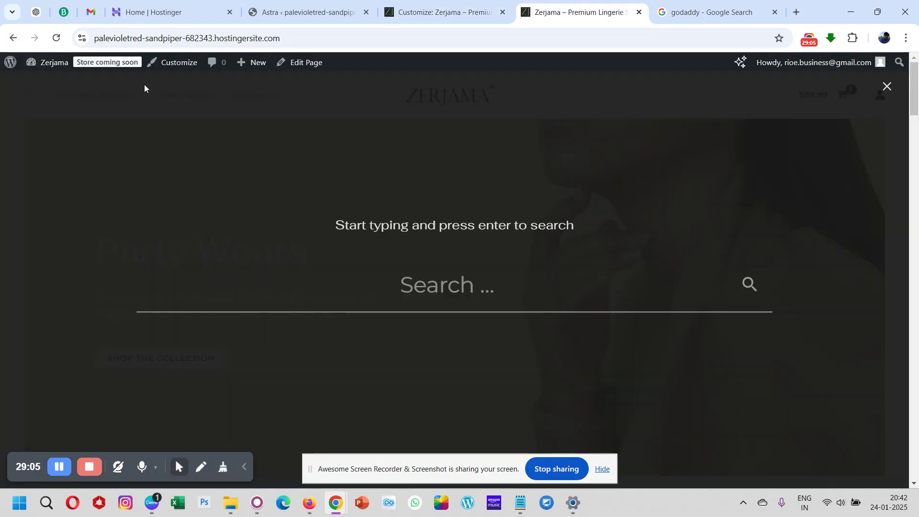
{"action": "left_click", "coordinate": [887, 86]}
{"action": "left_click", "coordinate": [440, 99]}
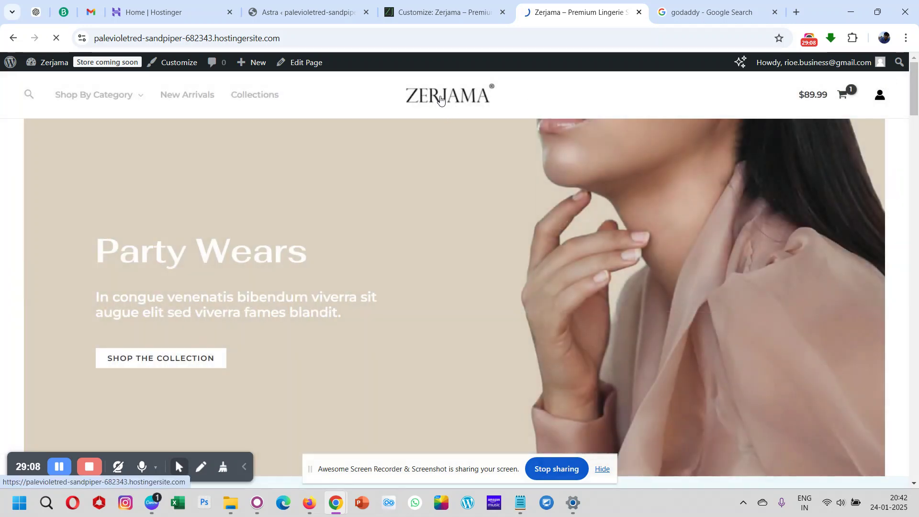
{"action": "left_click", "coordinate": [29, 93]}
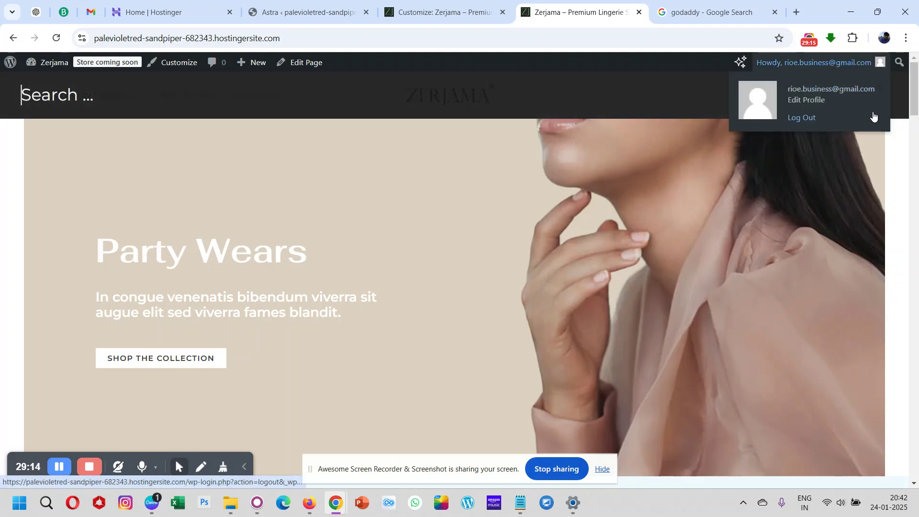
Set the header search style to Slide Search in the site customizer and publish the change
{"action": "triple_click", "coordinate": [895, 84]}
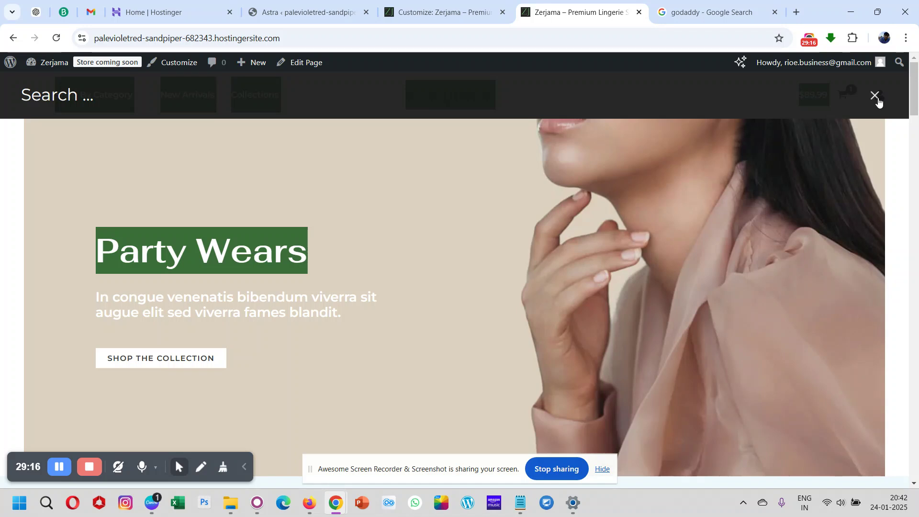
{"action": "left_click", "coordinate": [875, 95]}
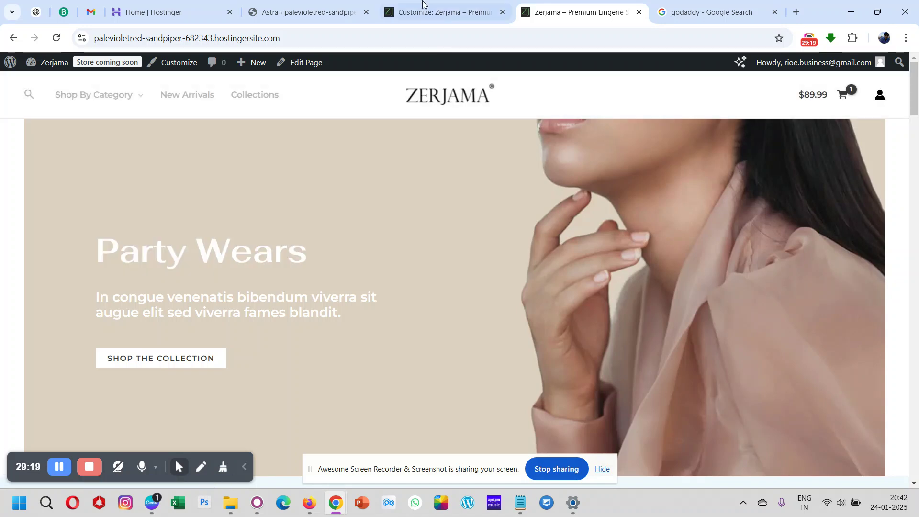
{"action": "left_click", "coordinate": [426, 17]}
{"action": "left_click", "coordinate": [55, 200]}
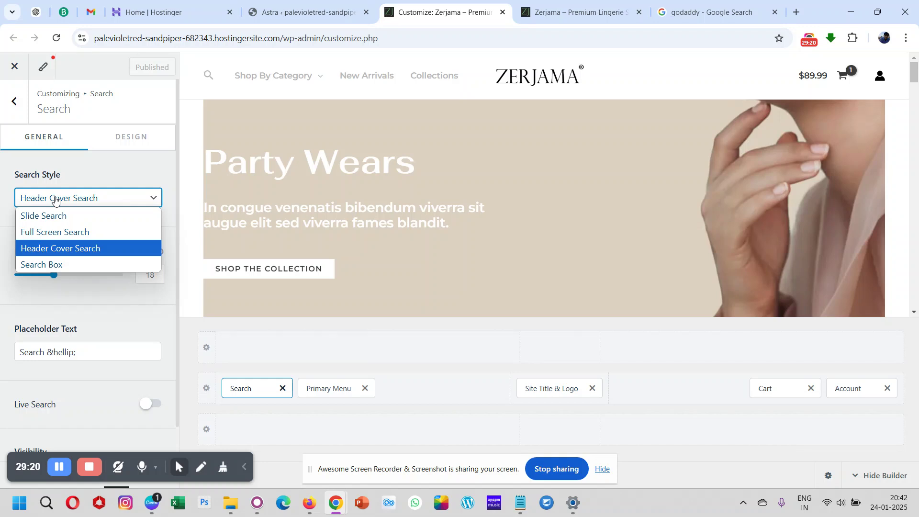
{"action": "left_click", "coordinate": [55, 215]}
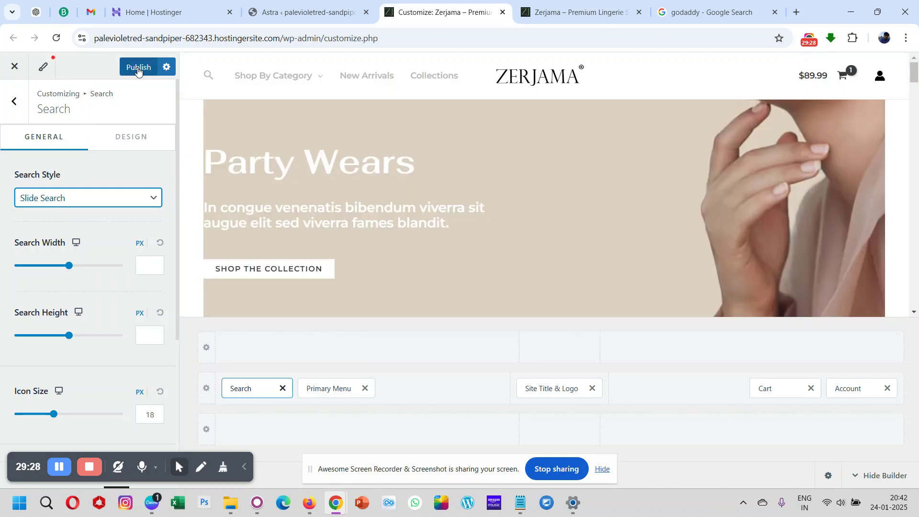
{"action": "left_click", "coordinate": [138, 70]}
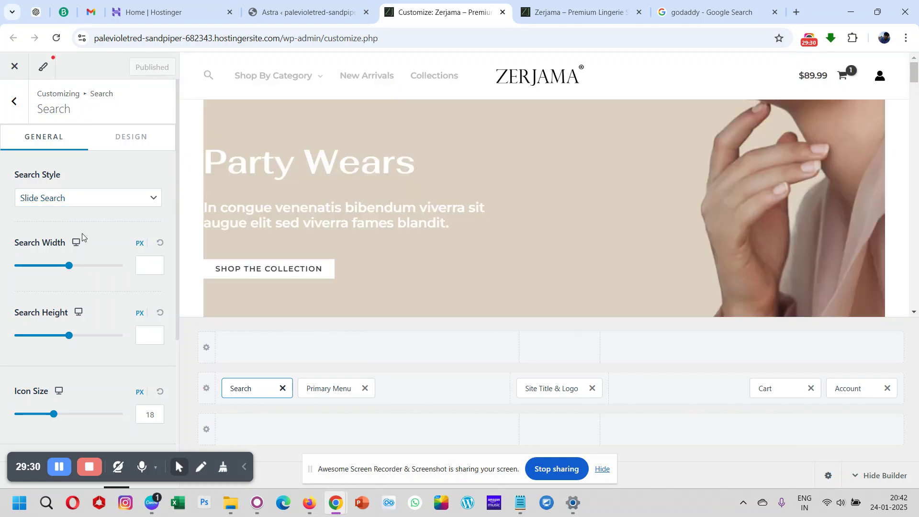
Set the header search icon color to the black #000000 palette color
{"action": "scroll", "coordinate": [82, 234], "scroll_direction": "down", "scroll_amount": 1}
{"action": "scroll", "coordinate": [82, 234], "scroll_direction": "down", "scroll_amount": 1}
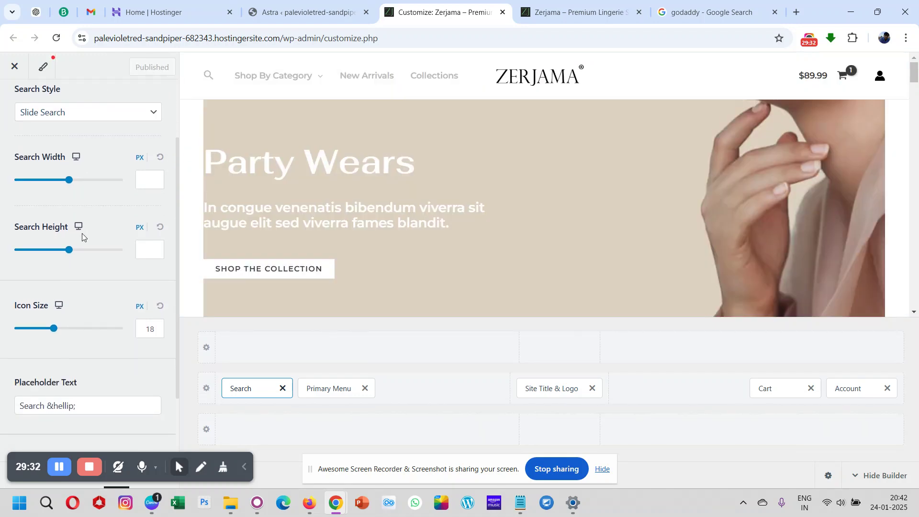
{"action": "scroll", "coordinate": [82, 233], "scroll_direction": "up", "scroll_amount": 2}
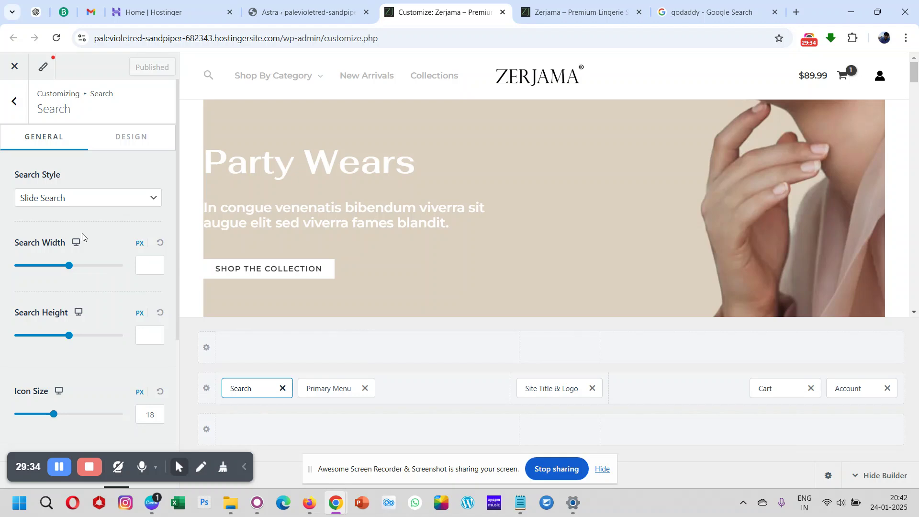
{"action": "left_click", "coordinate": [130, 145]}
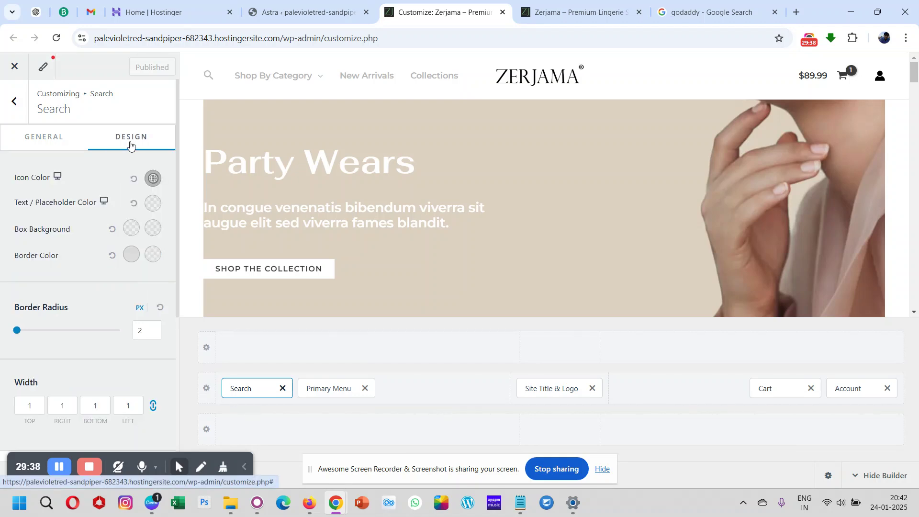
{"action": "left_click", "coordinate": [152, 179]}
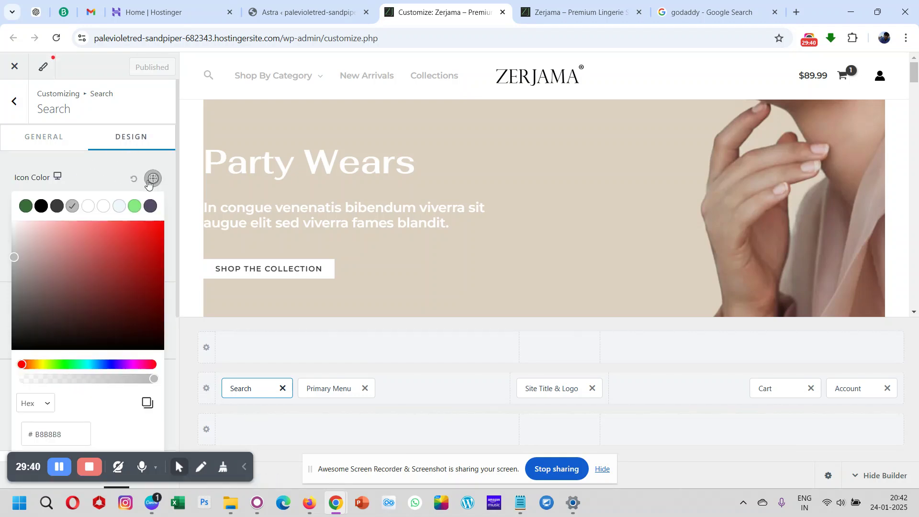
{"action": "left_click", "coordinate": [42, 208]}
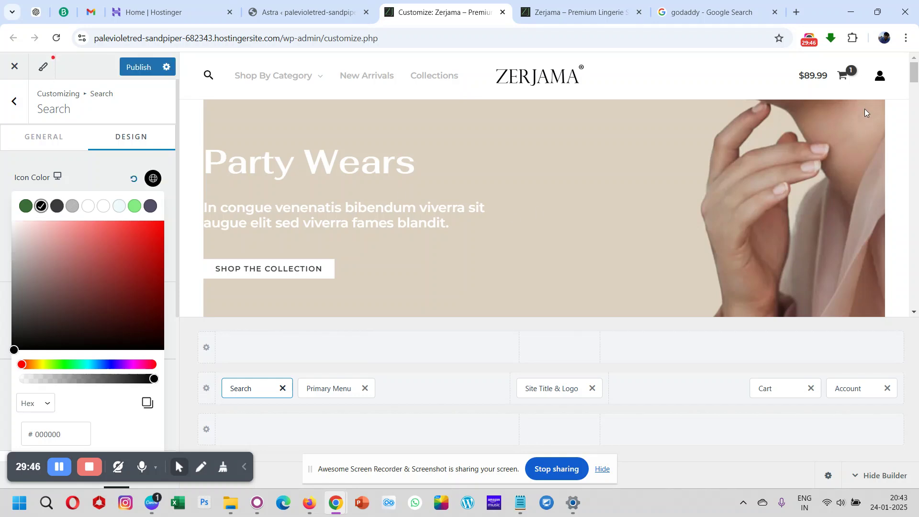
{"action": "left_click", "coordinate": [90, 145]}
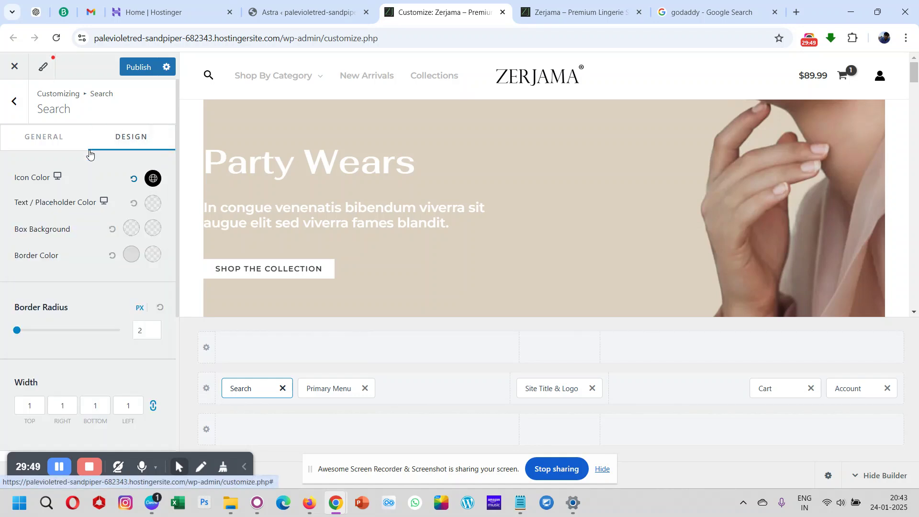
Set the search box's normal border color to the black palette color and publish the change
{"action": "left_click", "coordinate": [131, 255]}
{"action": "left_click", "coordinate": [56, 283]}
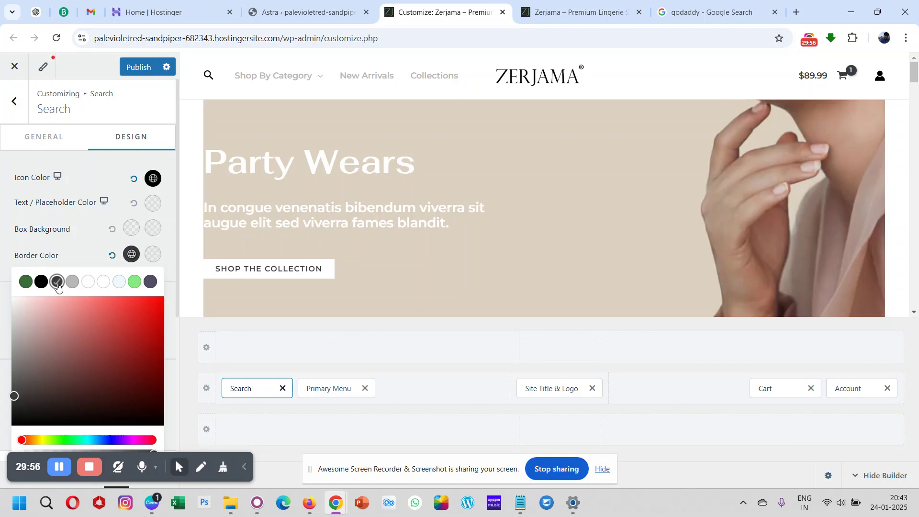
{"action": "left_click", "coordinate": [41, 281]}
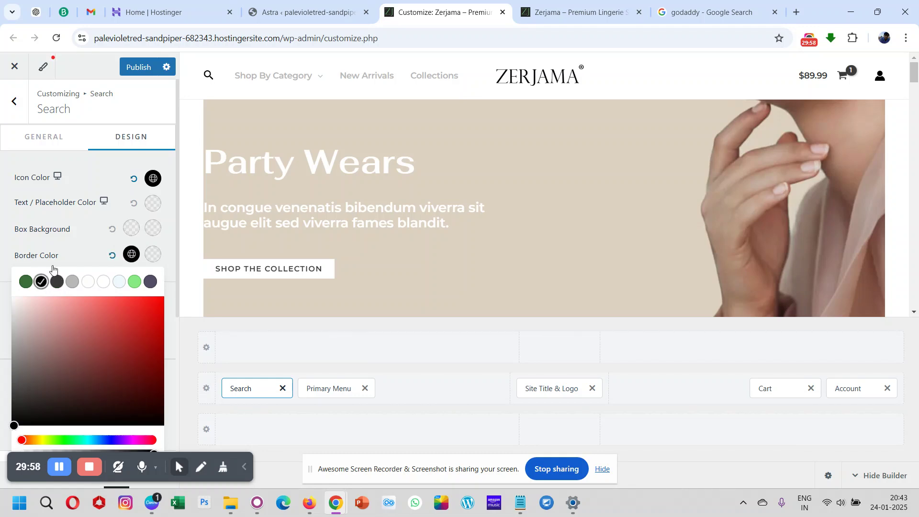
{"action": "left_click", "coordinate": [137, 68]}
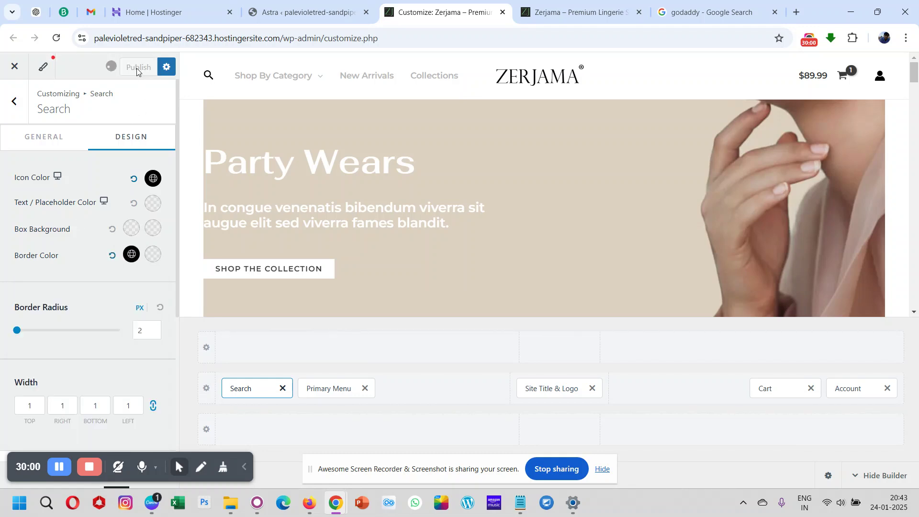
Reload the live homepage and open its header search, then review the remaining search design settings in the customizer
{"action": "left_click", "coordinate": [576, 19]}
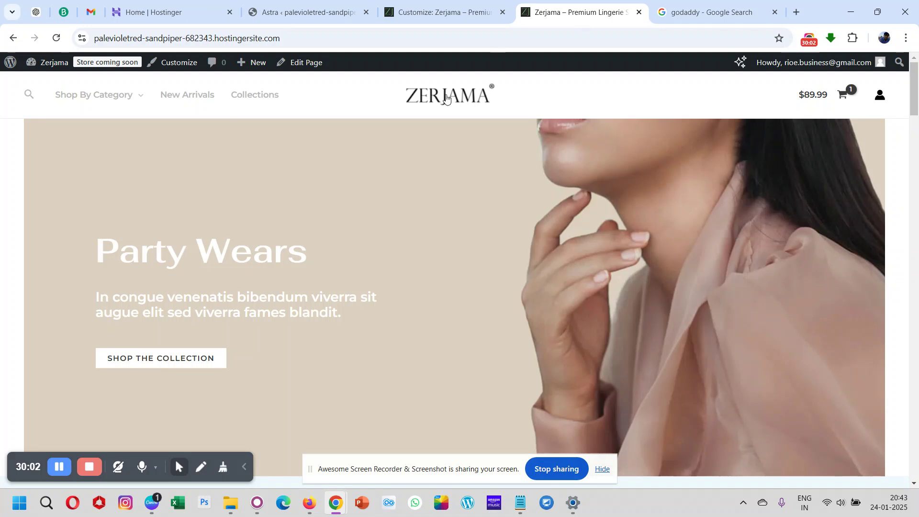
{"action": "left_click", "coordinate": [446, 97]}
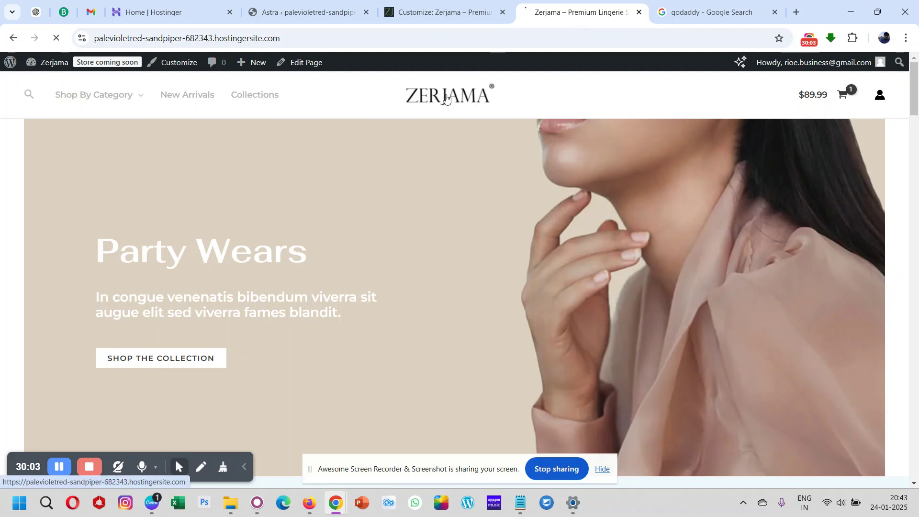
{"action": "left_click", "coordinate": [28, 97]}
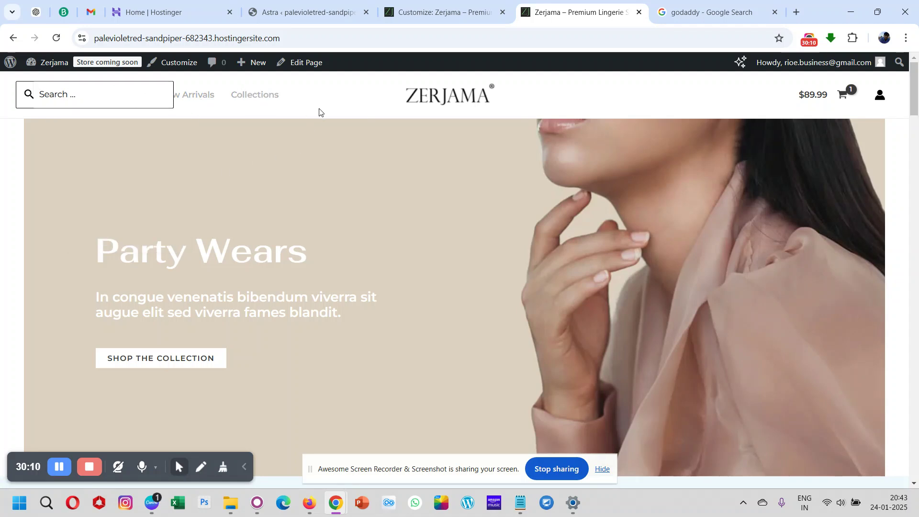
{"action": "left_click", "coordinate": [445, 4]}
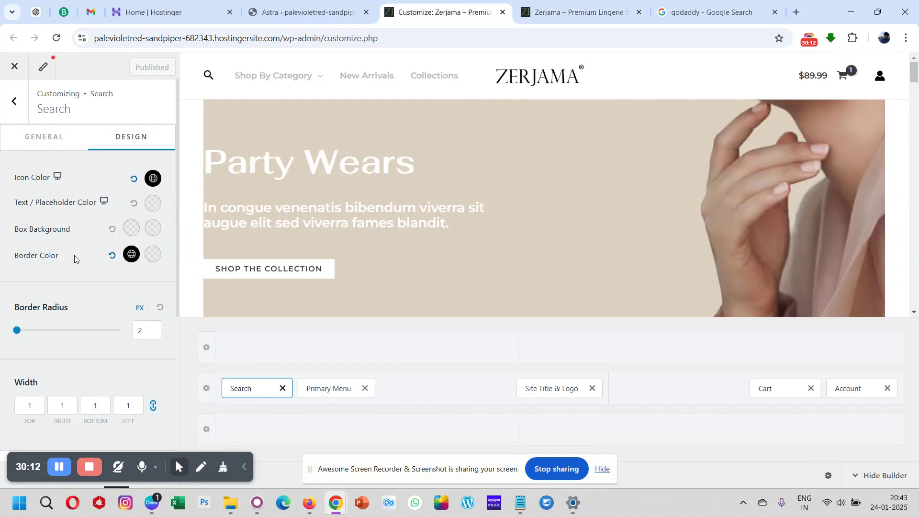
{"action": "scroll", "coordinate": [53, 252], "scroll_direction": "down", "scroll_amount": 4}
{"action": "scroll", "coordinate": [54, 252], "scroll_direction": "up", "scroll_amount": 4}
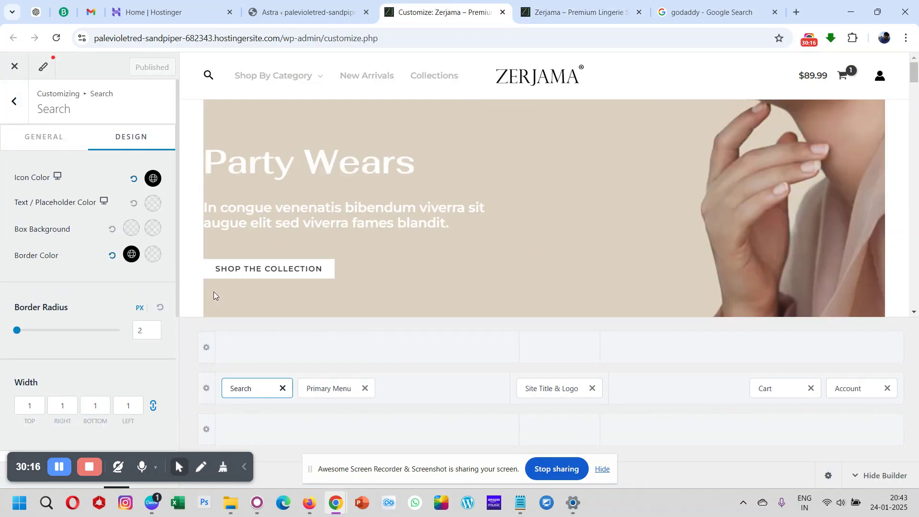
Publish Underline as the primary menu's hover style and check the menu on the live homepage
{"action": "left_click", "coordinate": [315, 388]}
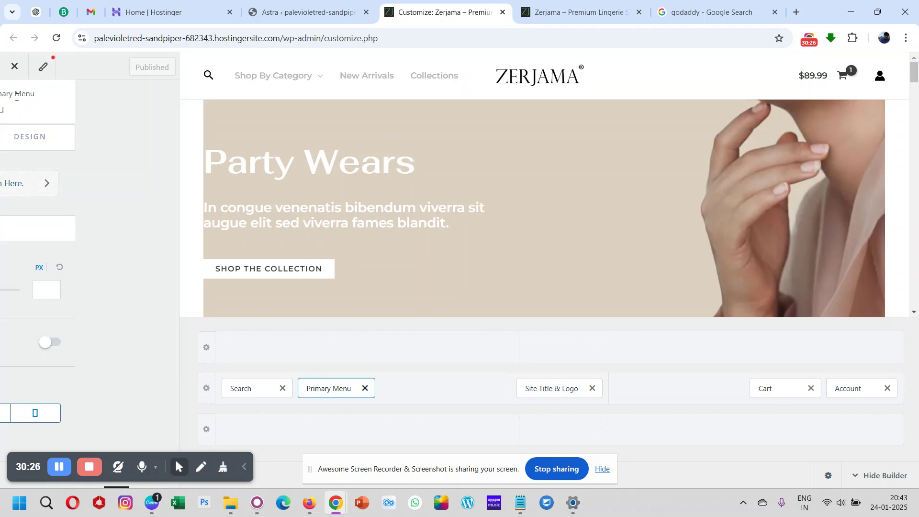
{"action": "left_click", "coordinate": [248, 389]}
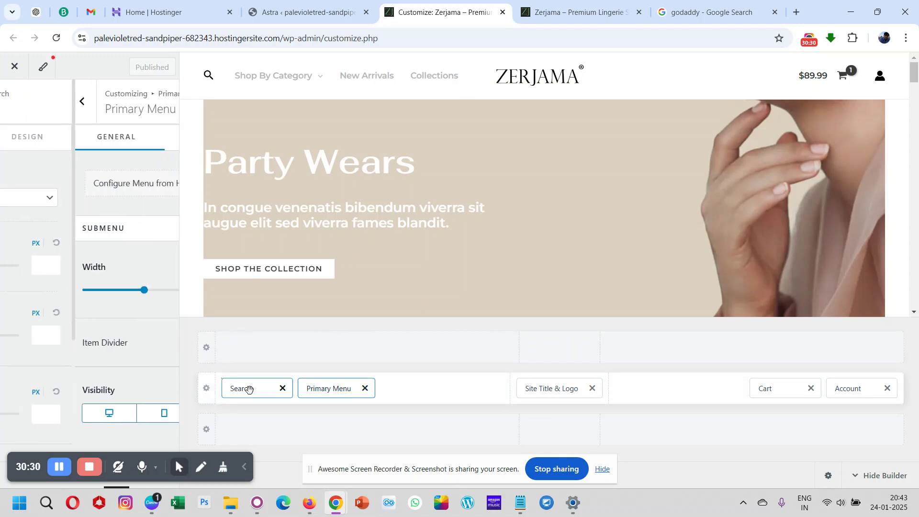
{"action": "left_click", "coordinate": [319, 390]}
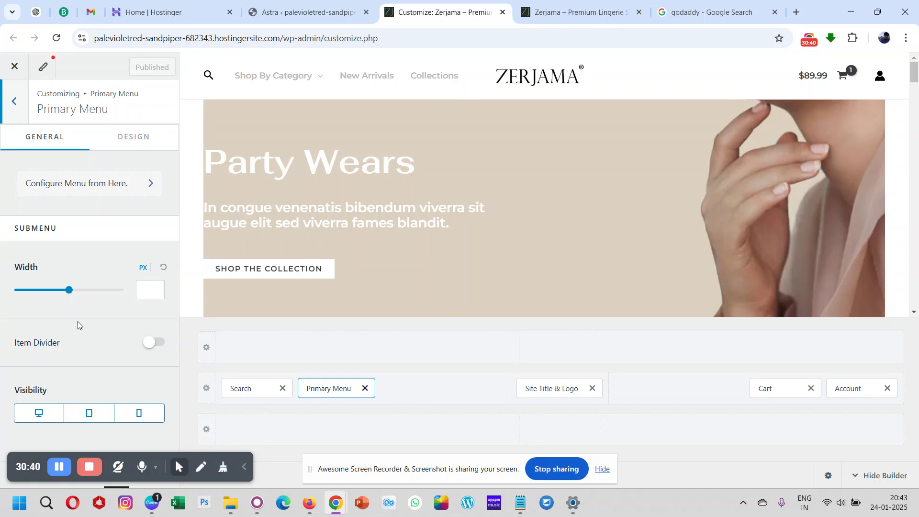
{"action": "left_click", "coordinate": [135, 140]}
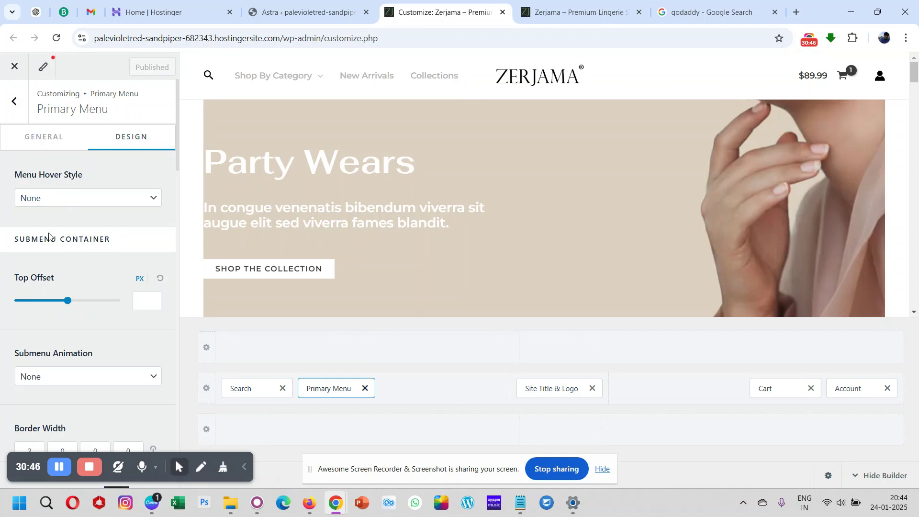
{"action": "left_click", "coordinate": [45, 207]}
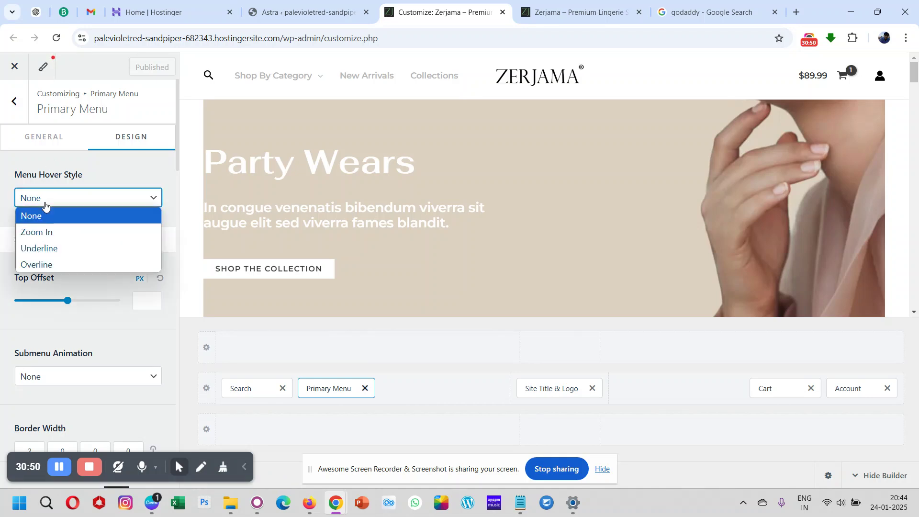
{"action": "mouse_move", "coordinate": [280, 85]}
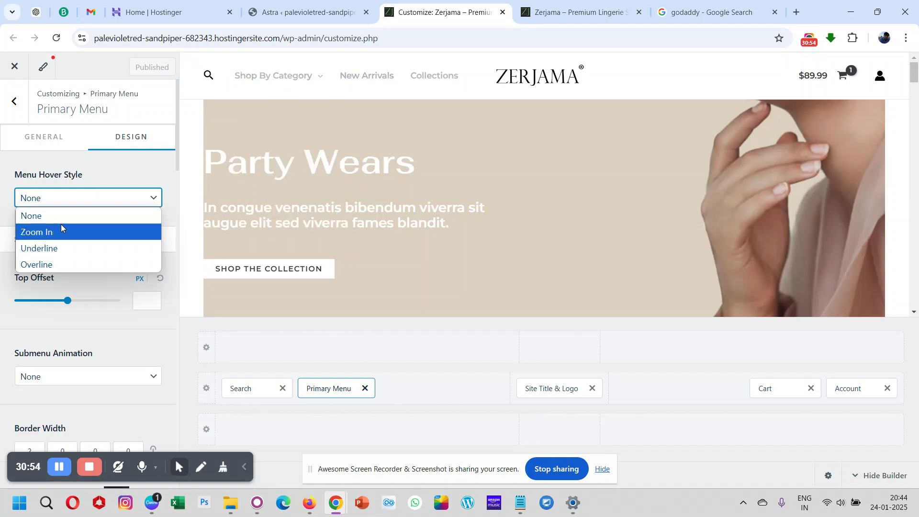
{"action": "left_click", "coordinate": [52, 249]}
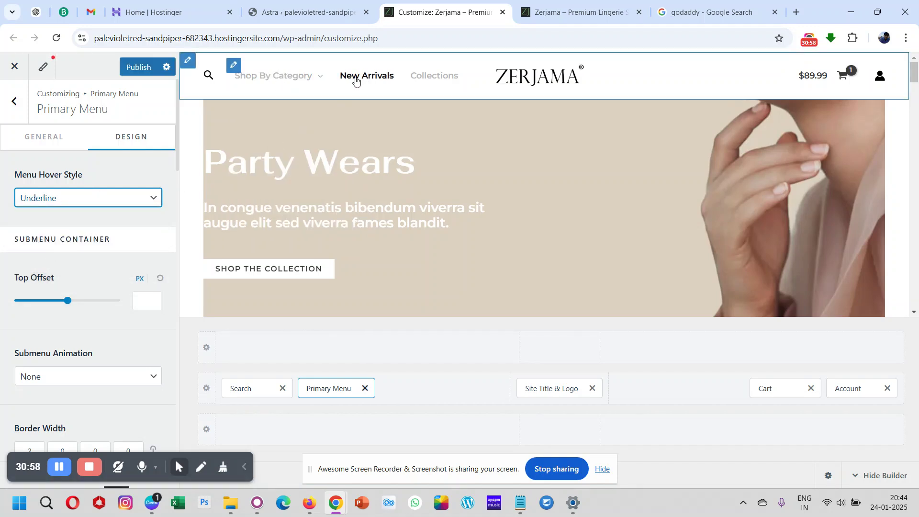
{"action": "left_click", "coordinate": [136, 69]}
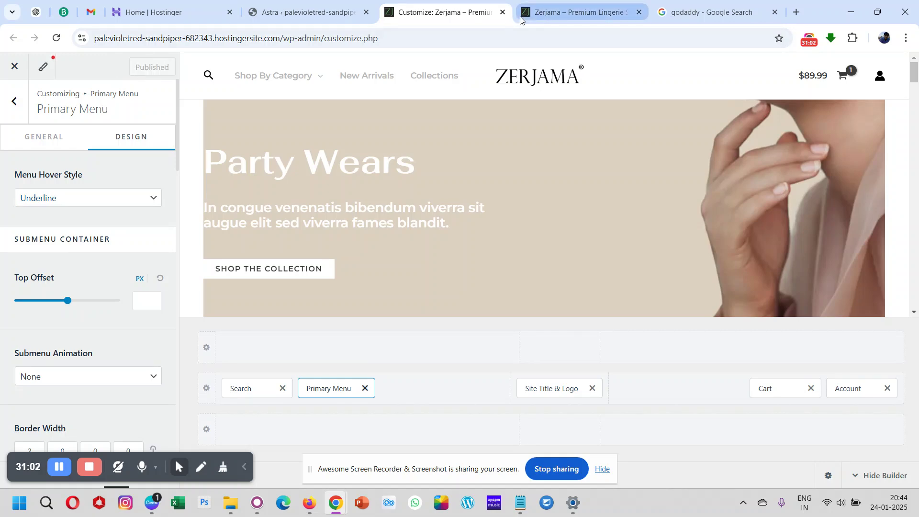
{"action": "left_click", "coordinate": [559, 15]}
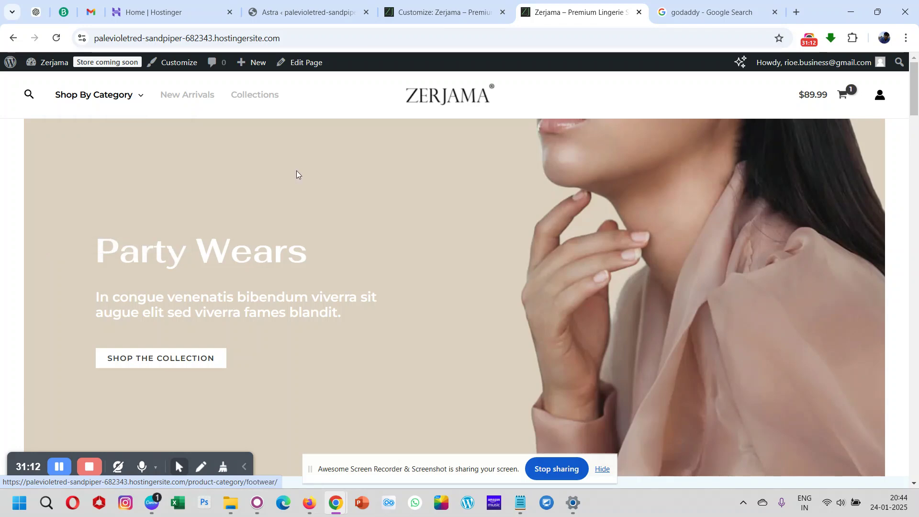
Set the primary menu's normal text/link color to the black palette color in the customizer
{"action": "left_click", "coordinate": [440, 12]}
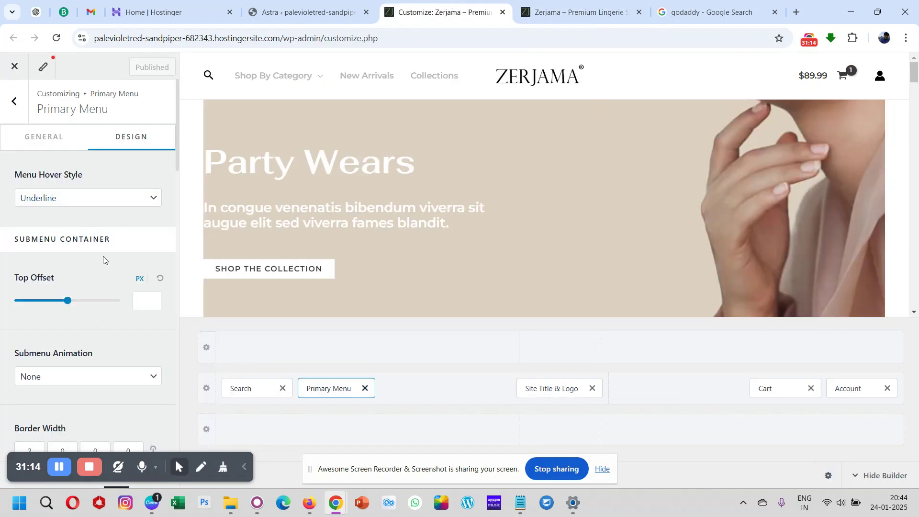
{"action": "scroll", "coordinate": [100, 272], "scroll_direction": "down", "scroll_amount": 3}
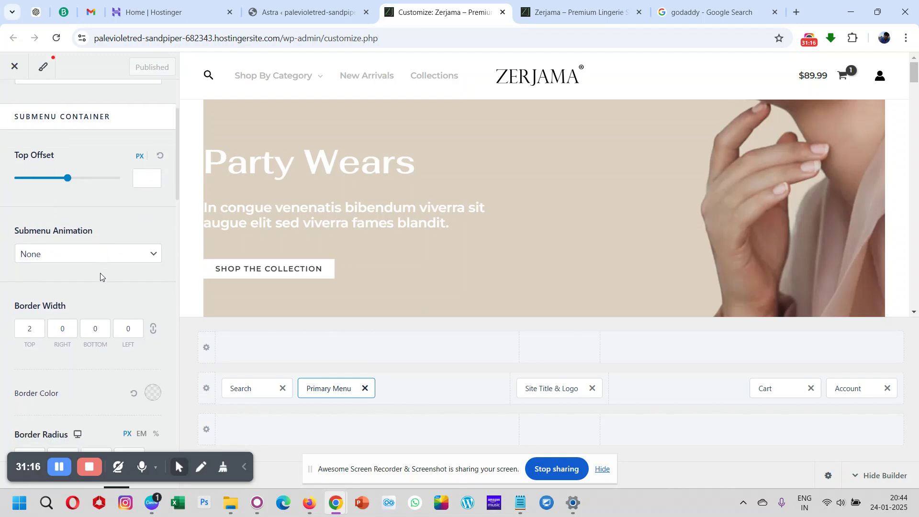
{"action": "scroll", "coordinate": [100, 273], "scroll_direction": "down", "scroll_amount": 3}
{"action": "scroll", "coordinate": [100, 273], "scroll_direction": "down", "scroll_amount": 3}
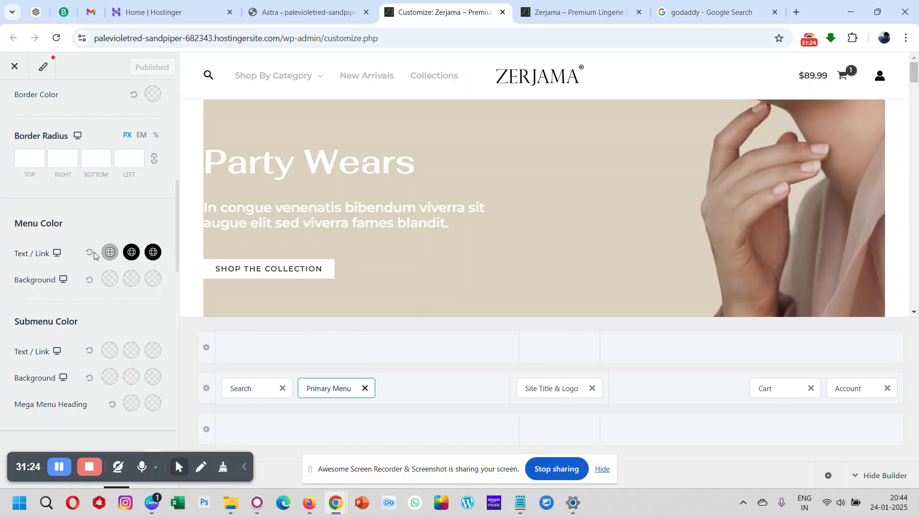
{"action": "mouse_move", "coordinate": [300, 62]}
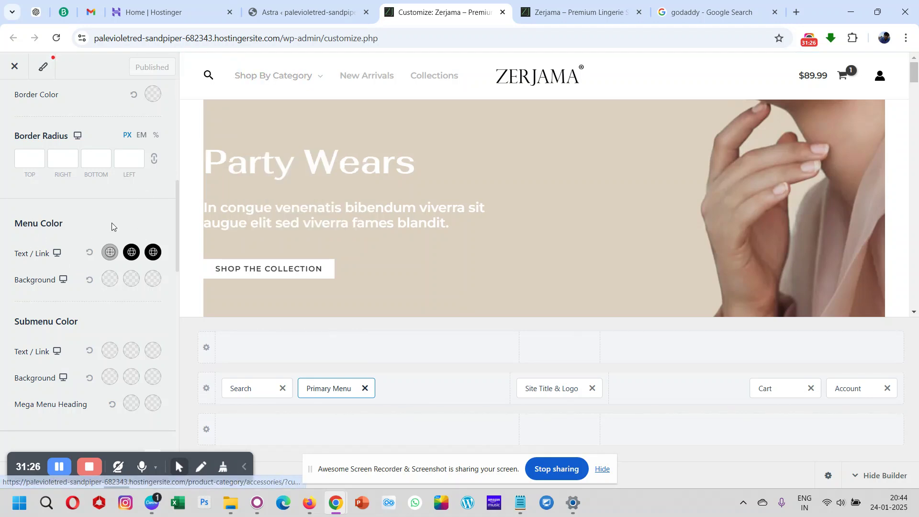
{"action": "left_click", "coordinate": [109, 256]}
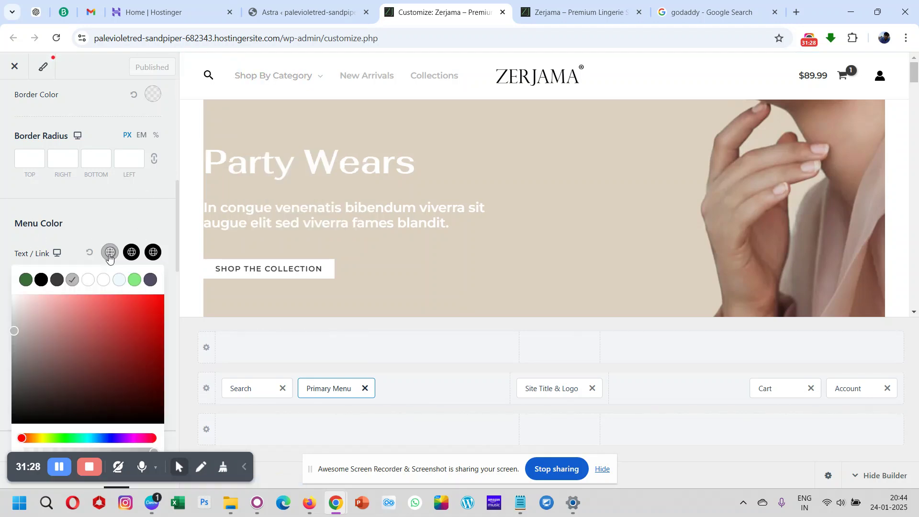
{"action": "left_click", "coordinate": [40, 281]}
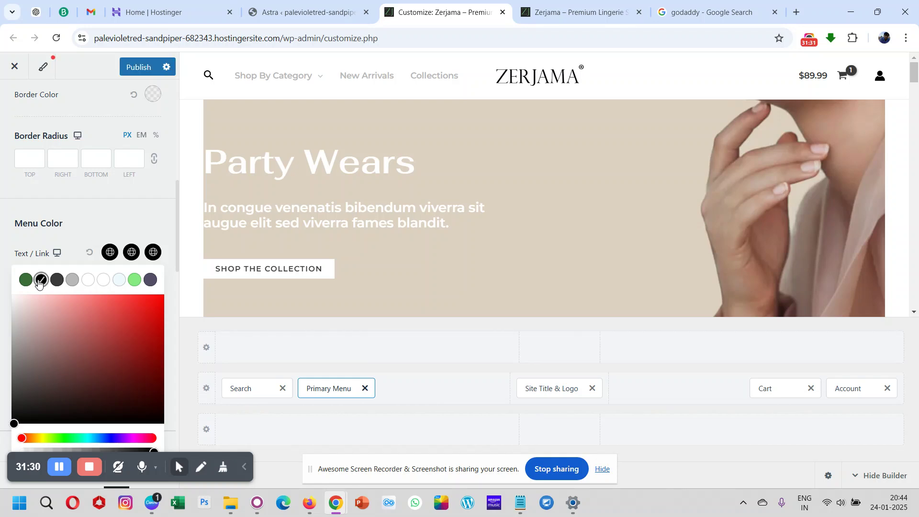
{"action": "left_click", "coordinate": [106, 222]}
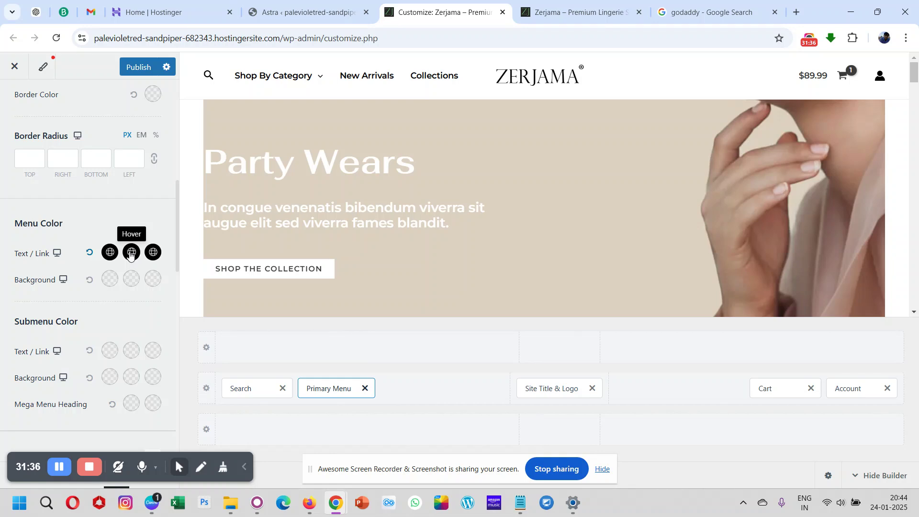
Set the primary menu's hover and active text/link colors to the dark green palette color and publish the changes
{"action": "left_click", "coordinate": [130, 253]}
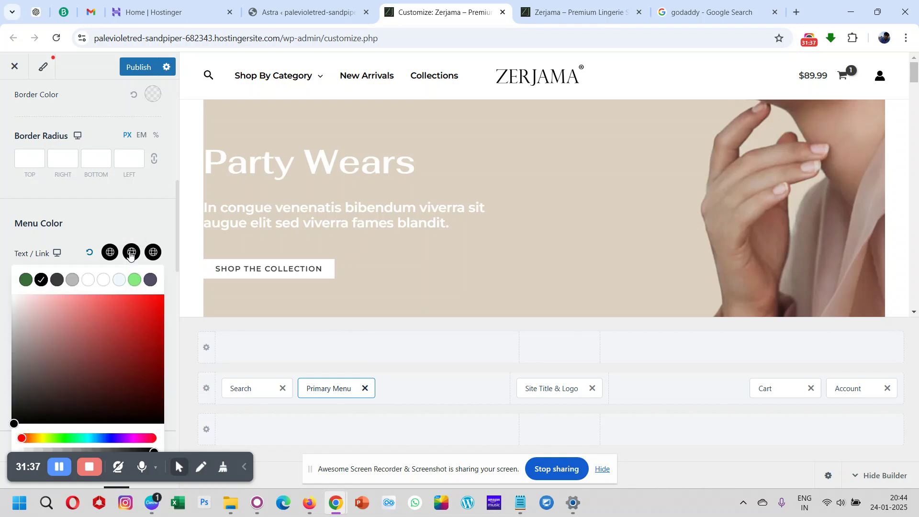
{"action": "left_click", "coordinate": [25, 280]}
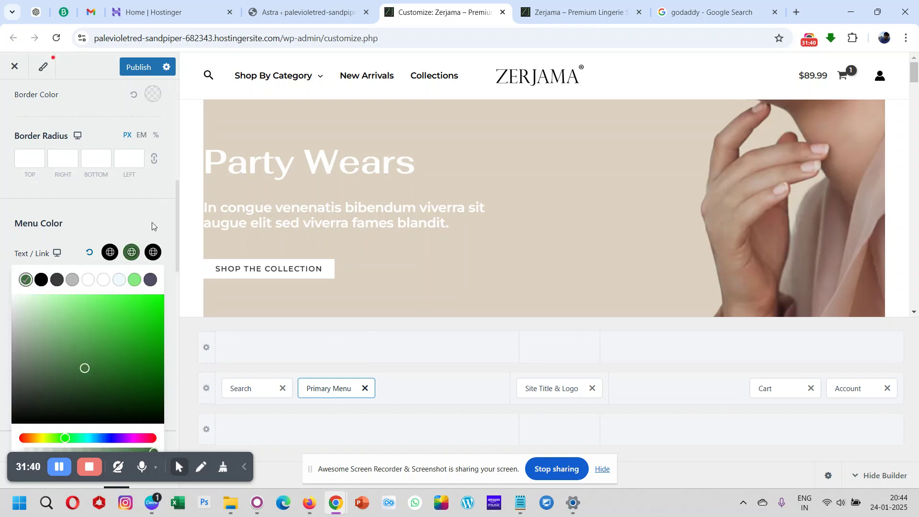
{"action": "left_click", "coordinate": [152, 225]}
{"action": "left_click", "coordinate": [152, 252]}
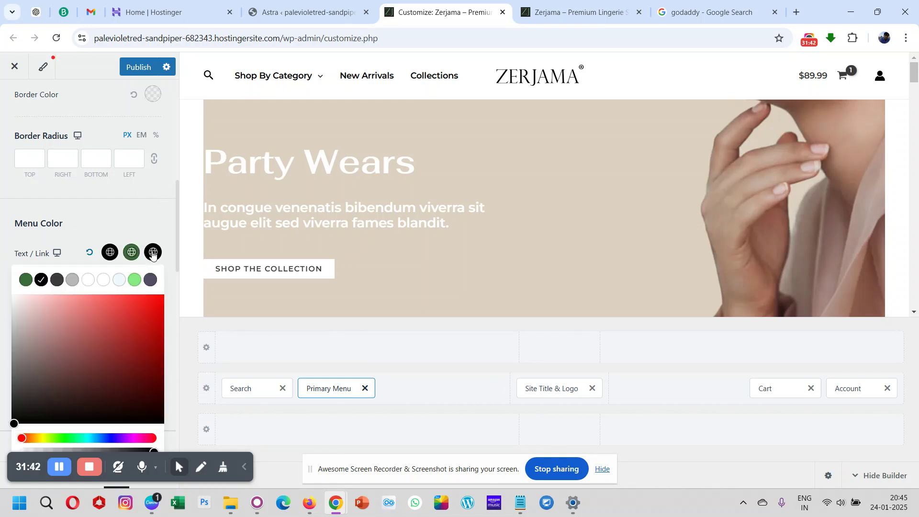
{"action": "left_click", "coordinate": [25, 280]}
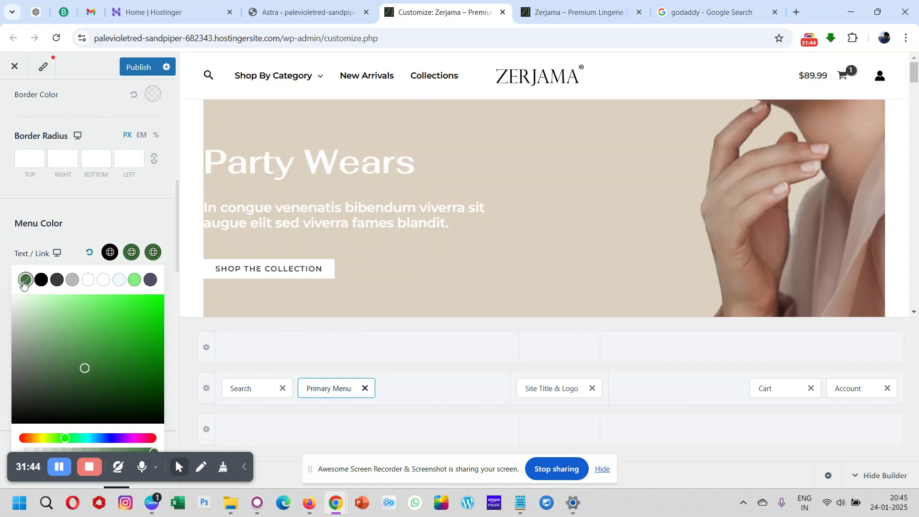
{"action": "left_click", "coordinate": [122, 212]}
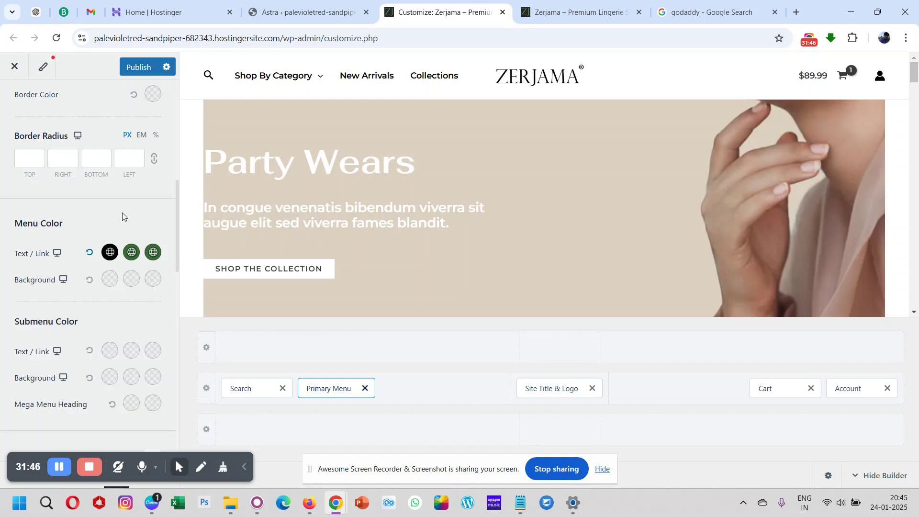
{"action": "left_click", "coordinate": [134, 71]}
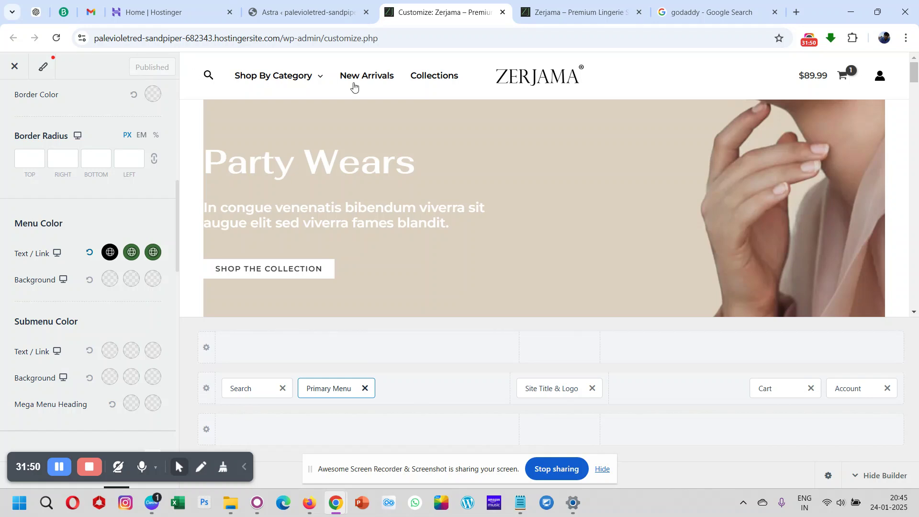
Reload the live homepage, check the Shop By Category menu item's colors, and open the Collections page to check its active link
{"action": "left_click", "coordinate": [550, 15]}
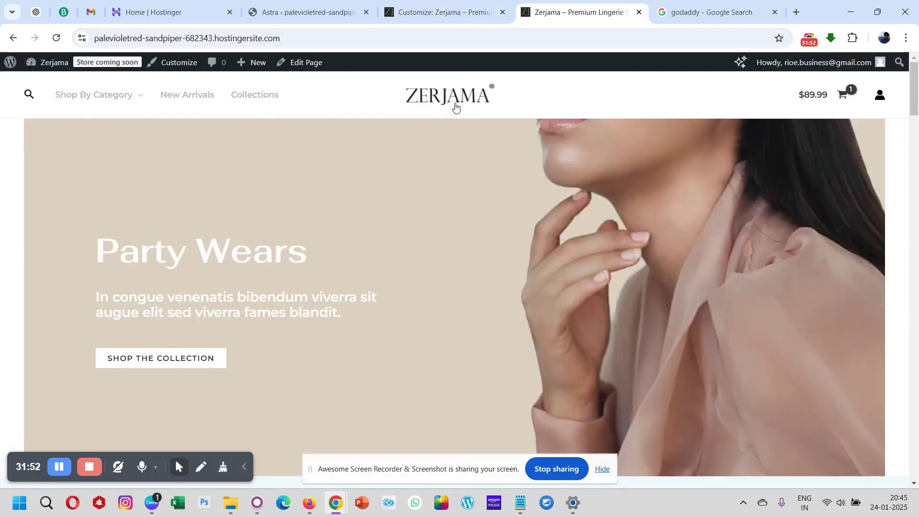
{"action": "key", "text": "F5"}
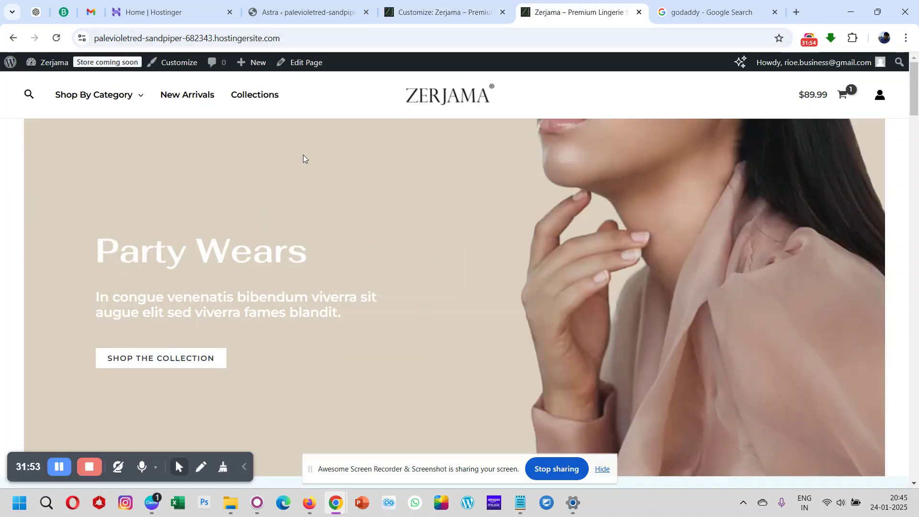
{"action": "mouse_move", "coordinate": [96, 97]}
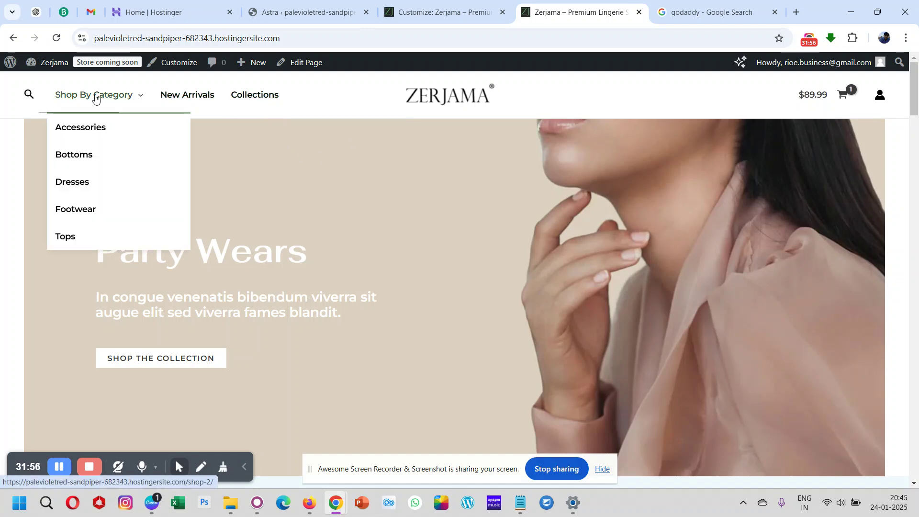
{"action": "left_click", "coordinate": [250, 102]}
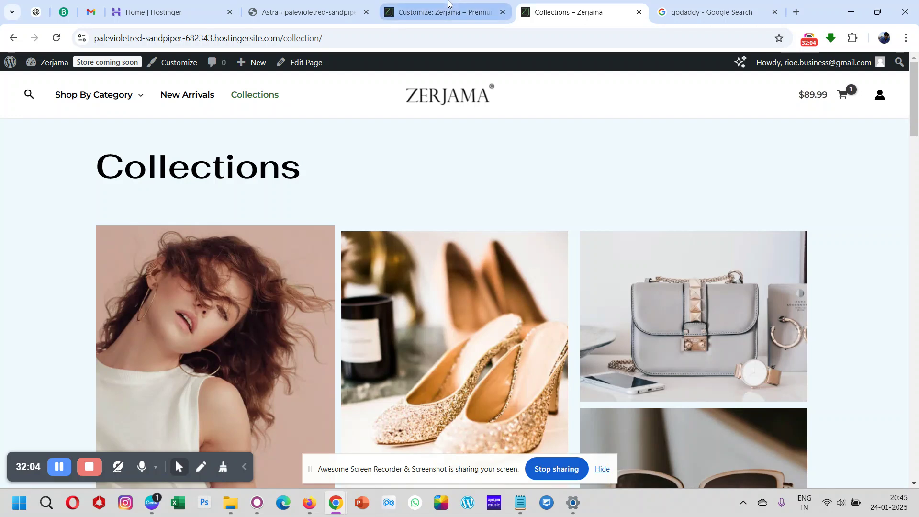
In the customizer, set the primary menu's hover and active background colors to the light blue palette color and publish
{"action": "left_click", "coordinate": [448, 3]}
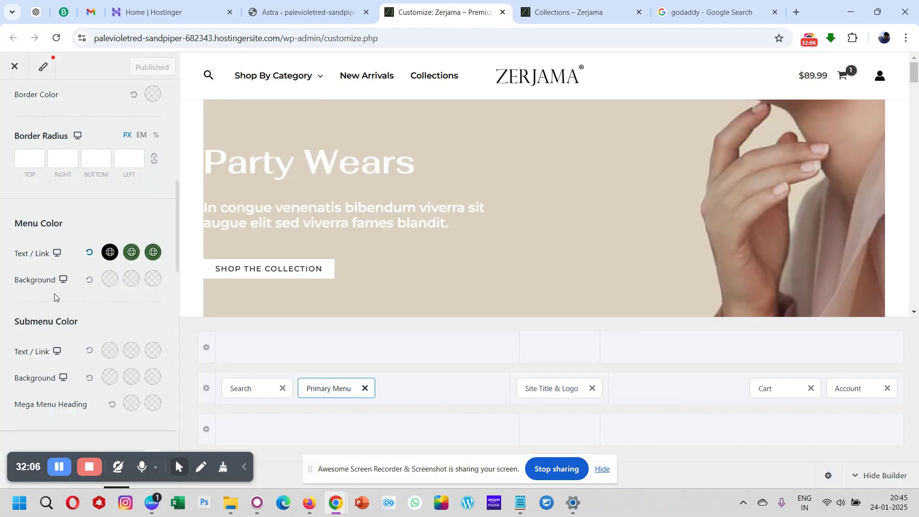
{"action": "scroll", "coordinate": [55, 297], "scroll_direction": "down", "scroll_amount": 1}
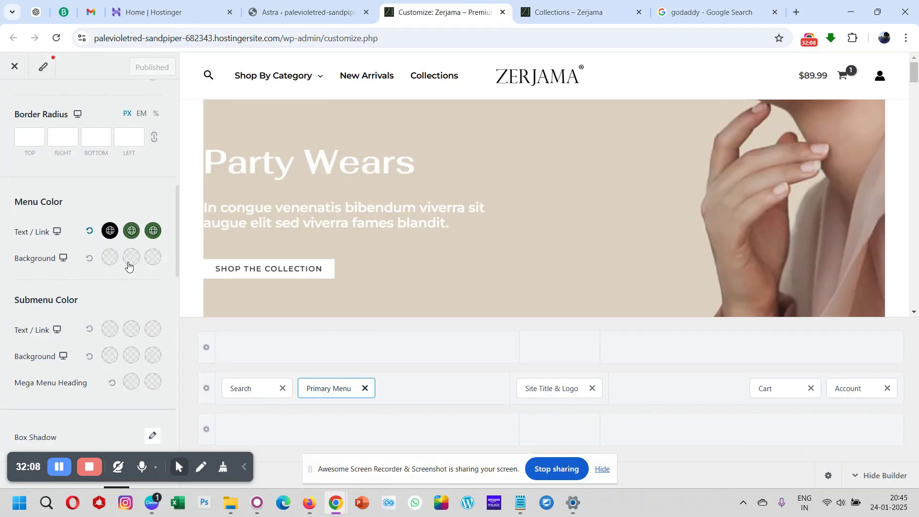
{"action": "left_click", "coordinate": [129, 263]}
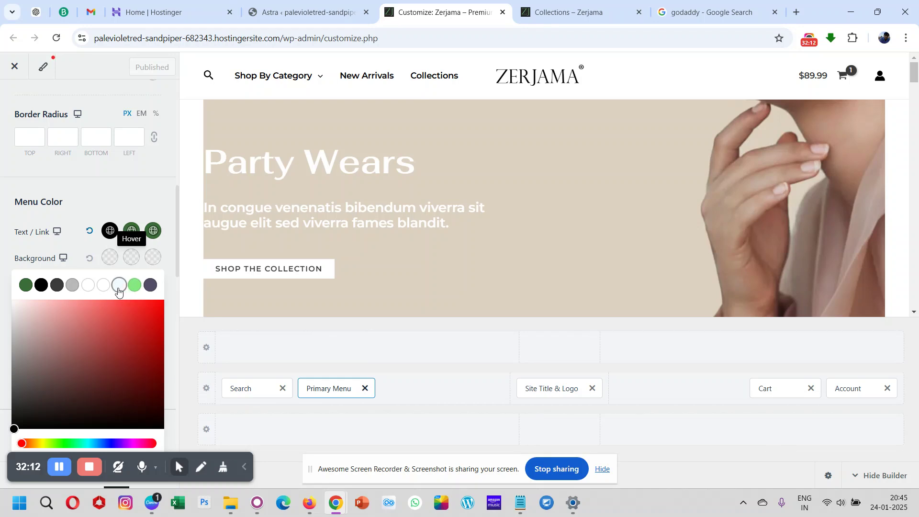
{"action": "left_click", "coordinate": [119, 285]}
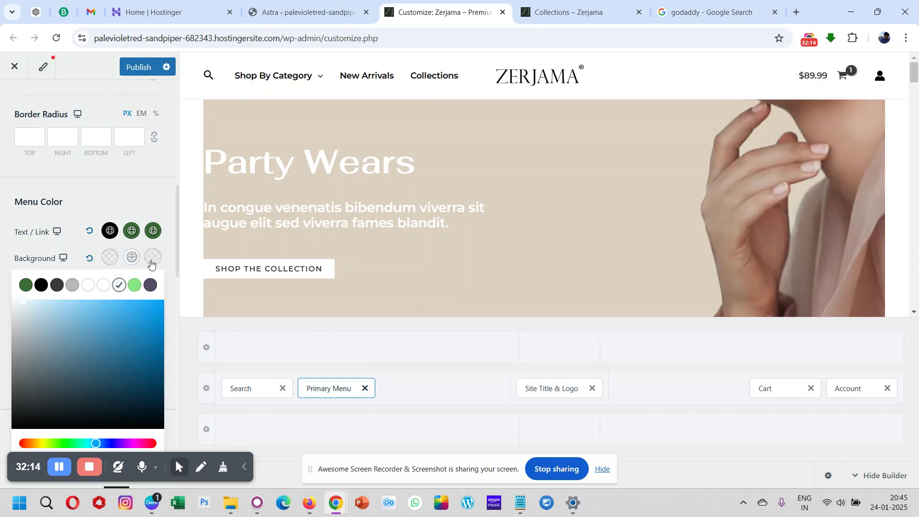
{"action": "left_click", "coordinate": [152, 263]}
{"action": "left_click", "coordinate": [119, 286]}
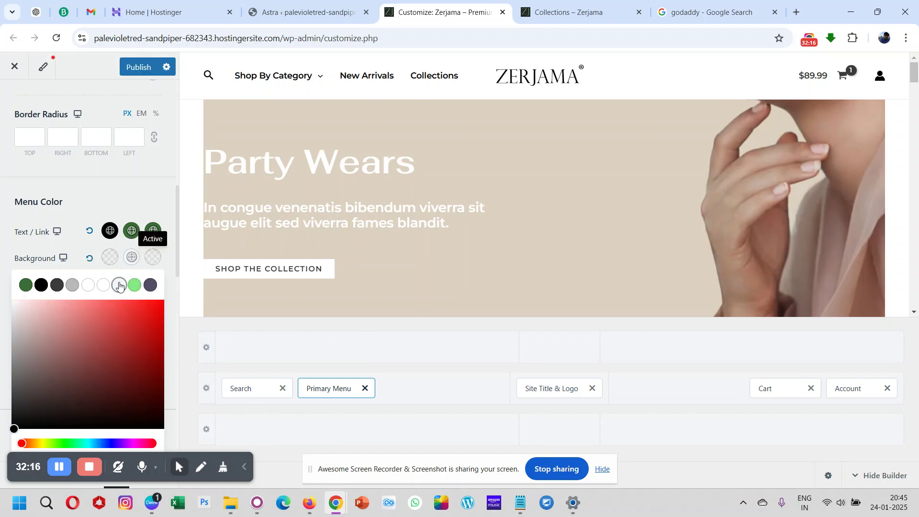
{"action": "left_click", "coordinate": [134, 191]}
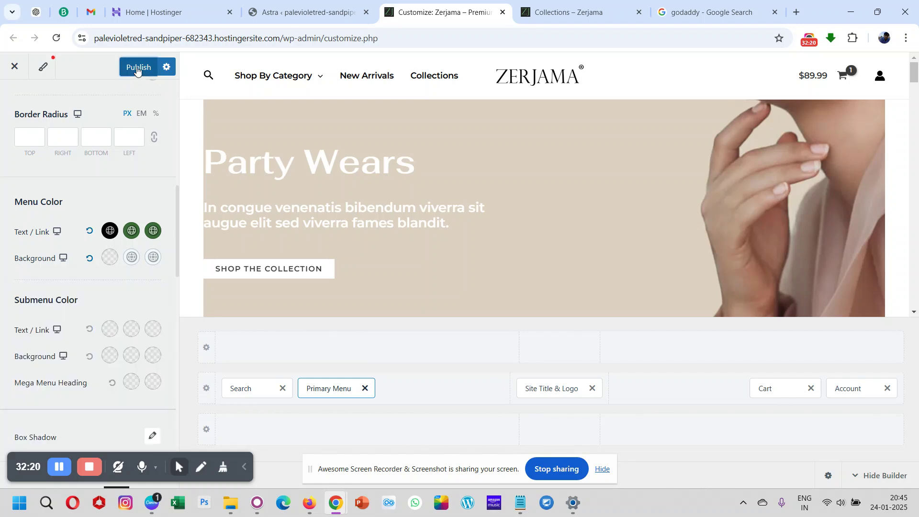
{"action": "left_click", "coordinate": [137, 69]}
Check the menu's hover background on the live homepage, and its active background on the Collections page
{"action": "left_click", "coordinate": [589, 15]}
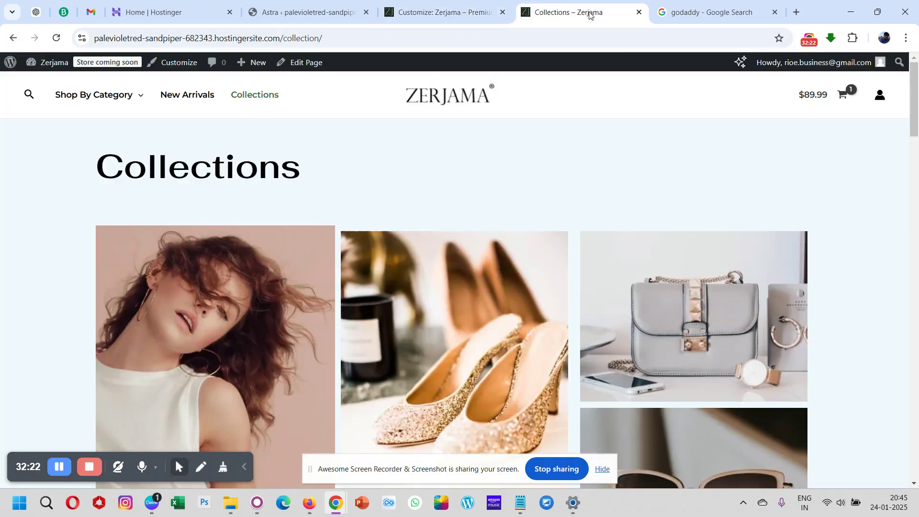
{"action": "left_click", "coordinate": [459, 94]}
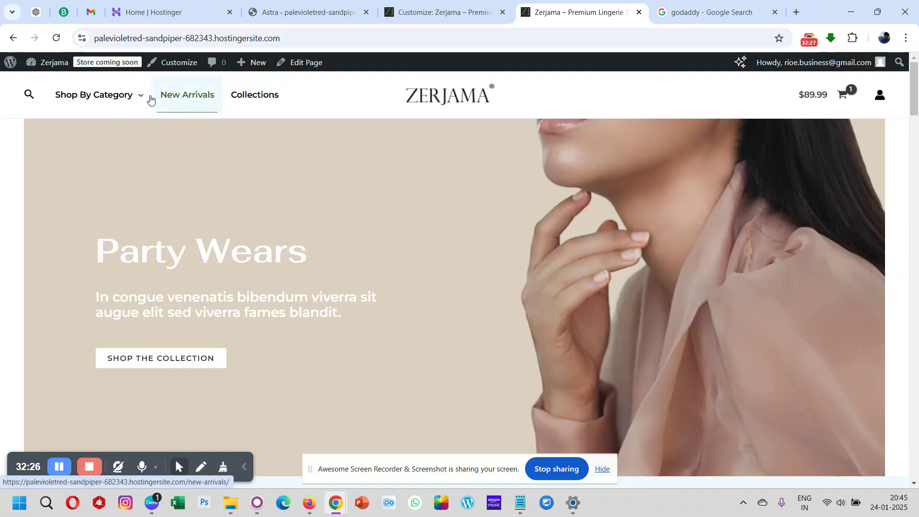
{"action": "mouse_move", "coordinate": [93, 100]}
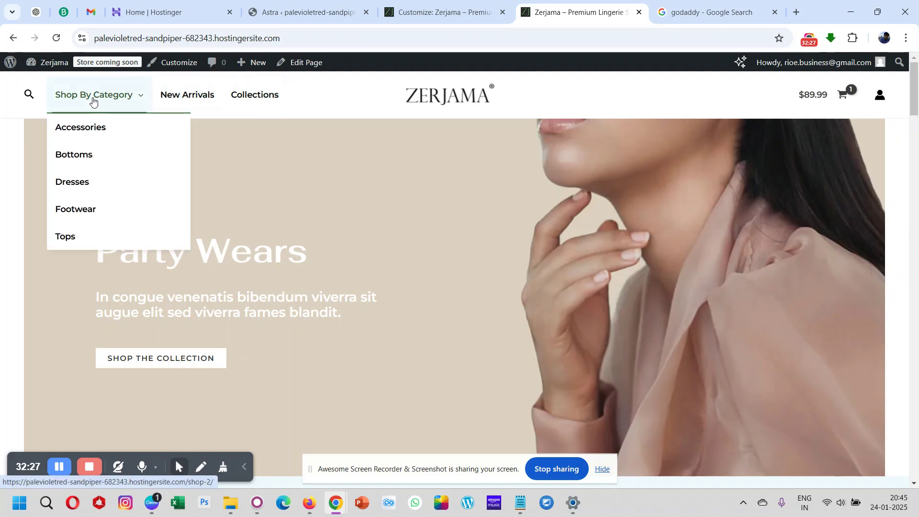
{"action": "left_click", "coordinate": [253, 98]}
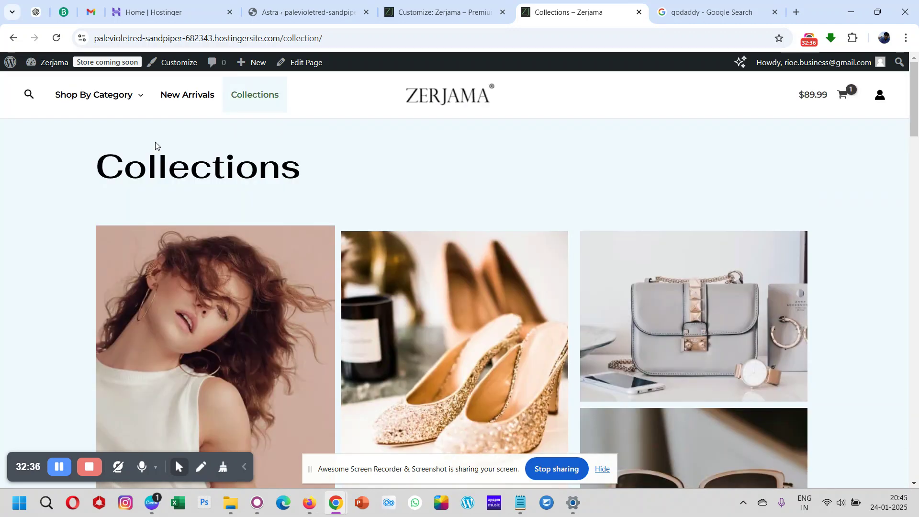
{"action": "scroll", "coordinate": [156, 145], "scroll_direction": "down", "scroll_amount": 10}
{"action": "scroll", "coordinate": [156, 145], "scroll_direction": "up", "scroll_amount": 10}
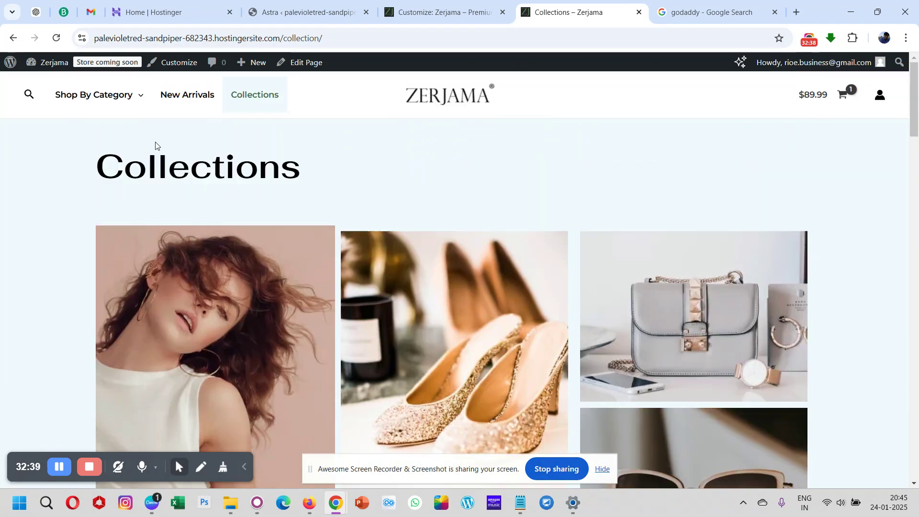
{"action": "scroll", "coordinate": [277, 138], "scroll_direction": "down", "scroll_amount": 15}
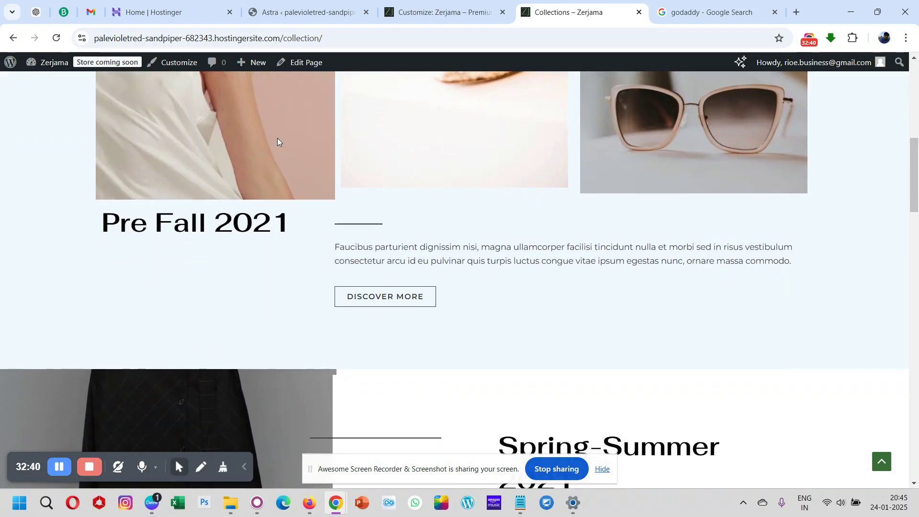
{"action": "scroll", "coordinate": [277, 138], "scroll_direction": "up", "scroll_amount": 15}
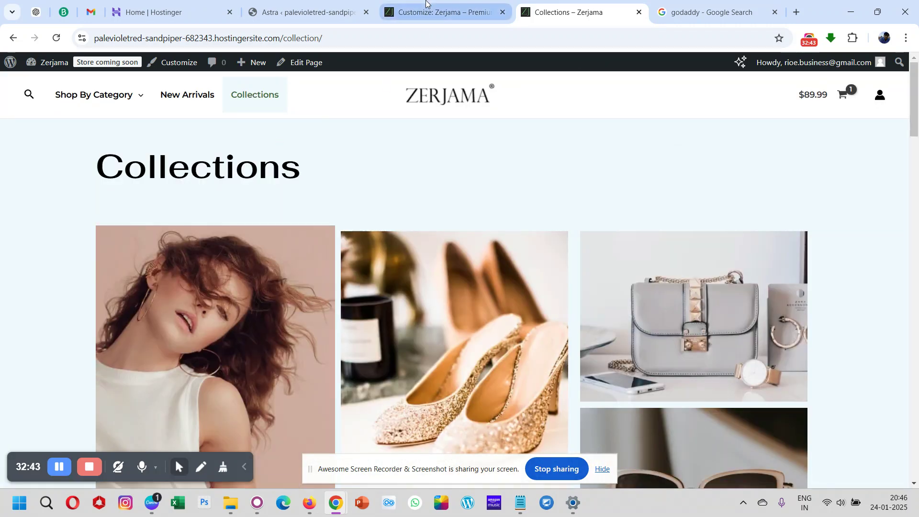
Back in the customizer, set the primary menu's submenu container border color to the gray palette color and publish the change
{"action": "left_click", "coordinate": [426, 4]}
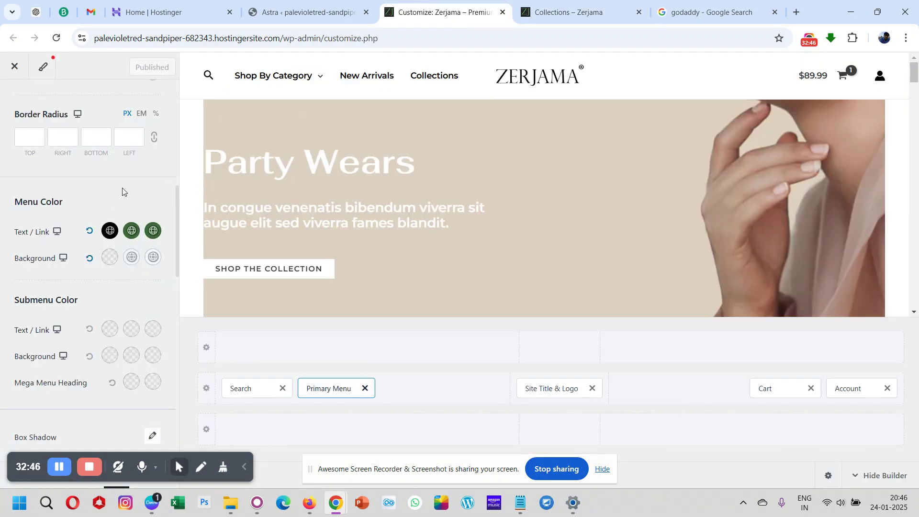
{"action": "mouse_move", "coordinate": [256, 85]}
{"action": "scroll", "coordinate": [74, 188], "scroll_direction": "down", "scroll_amount": 3}
{"action": "scroll", "coordinate": [74, 188], "scroll_direction": "up", "scroll_amount": 2}
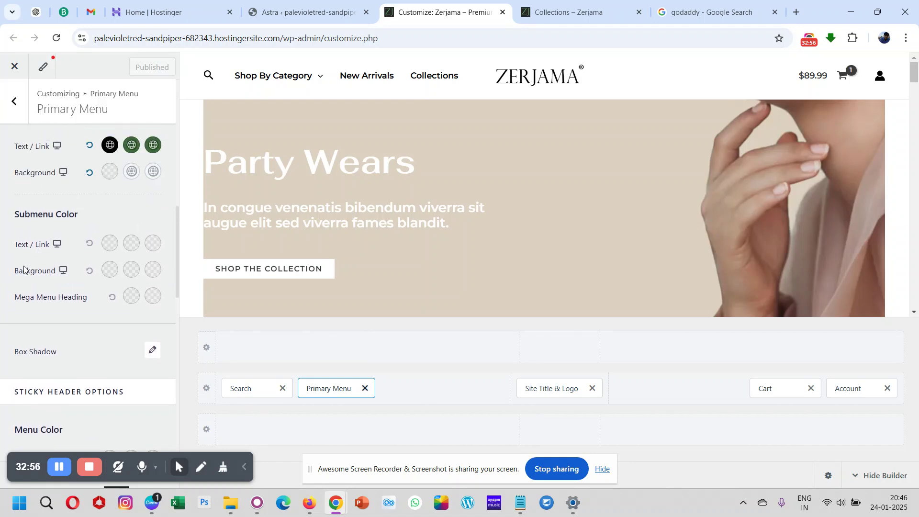
{"action": "scroll", "coordinate": [38, 324], "scroll_direction": "up", "scroll_amount": 1}
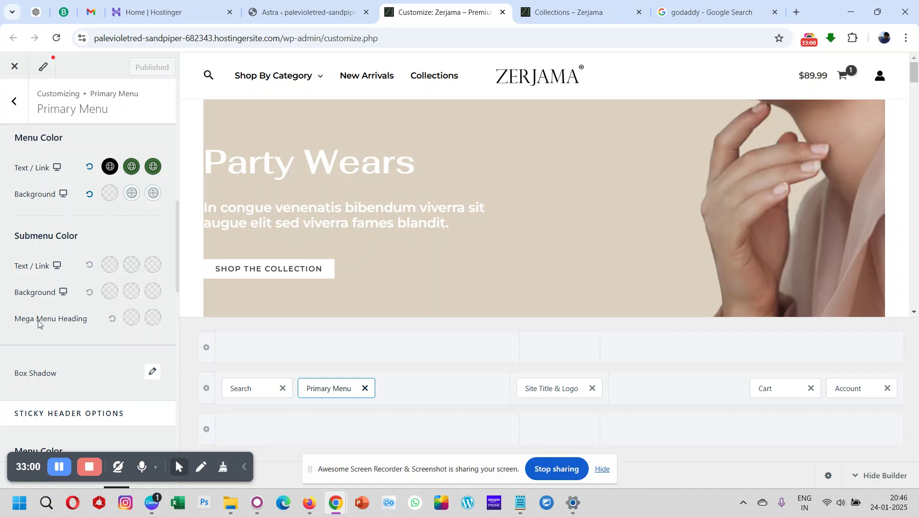
{"action": "scroll", "coordinate": [38, 322], "scroll_direction": "up", "scroll_amount": 4}
{"action": "scroll", "coordinate": [38, 324], "scroll_direction": "up", "scroll_amount": 6}
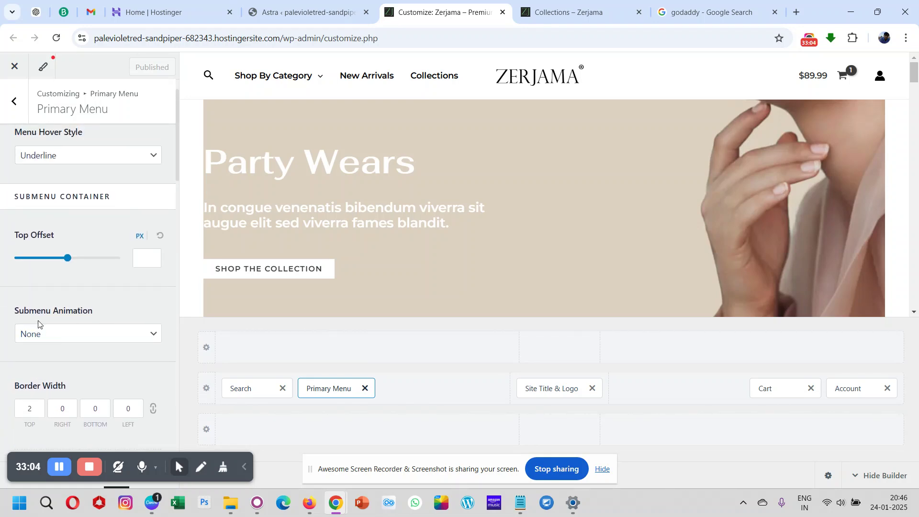
{"action": "scroll", "coordinate": [38, 324], "scroll_direction": "down", "scroll_amount": 3}
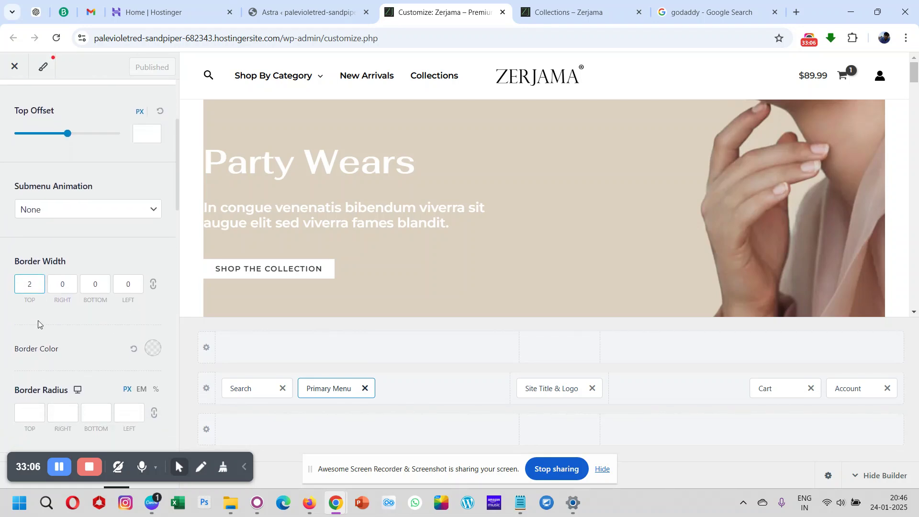
{"action": "scroll", "coordinate": [38, 325], "scroll_direction": "down", "scroll_amount": 1}
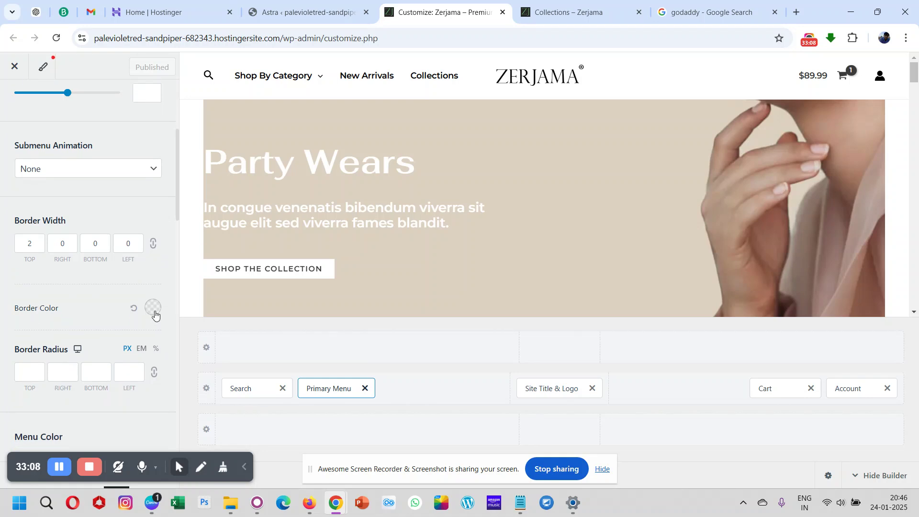
{"action": "left_click", "coordinate": [155, 311]}
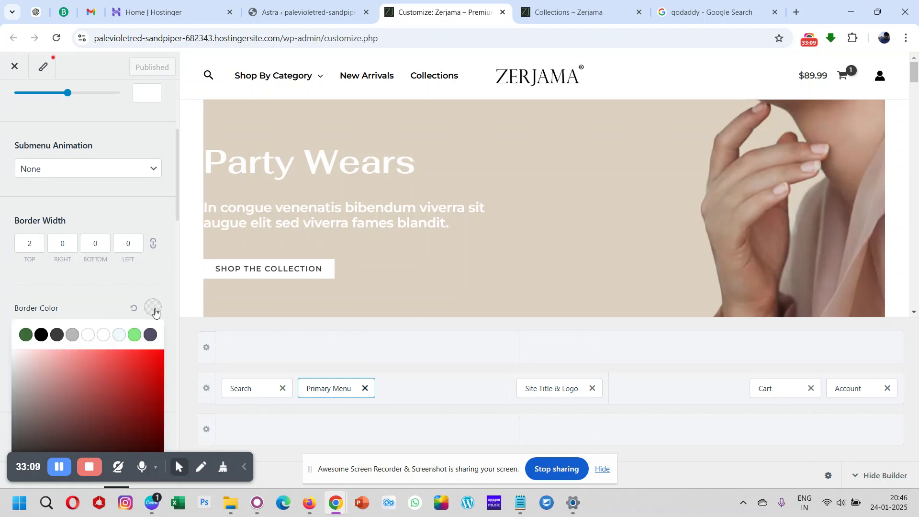
{"action": "left_click", "coordinate": [72, 334]}
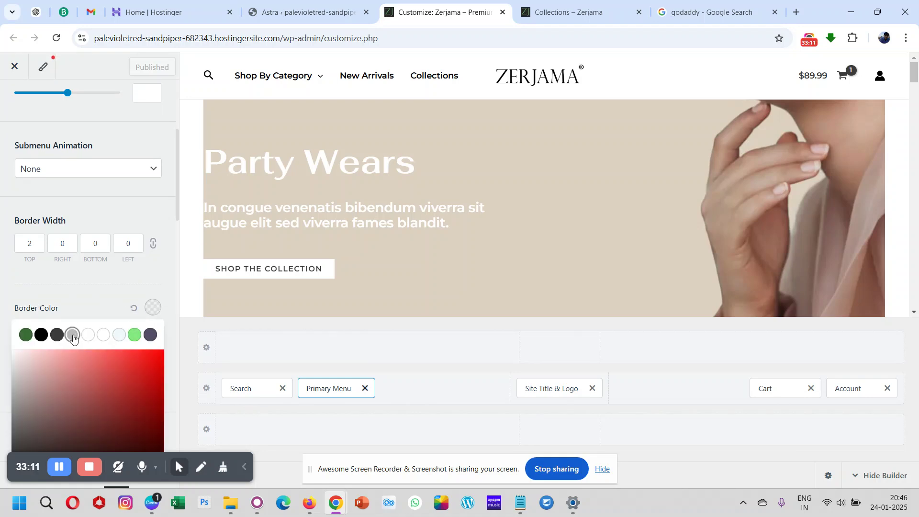
{"action": "left_click", "coordinate": [91, 287]}
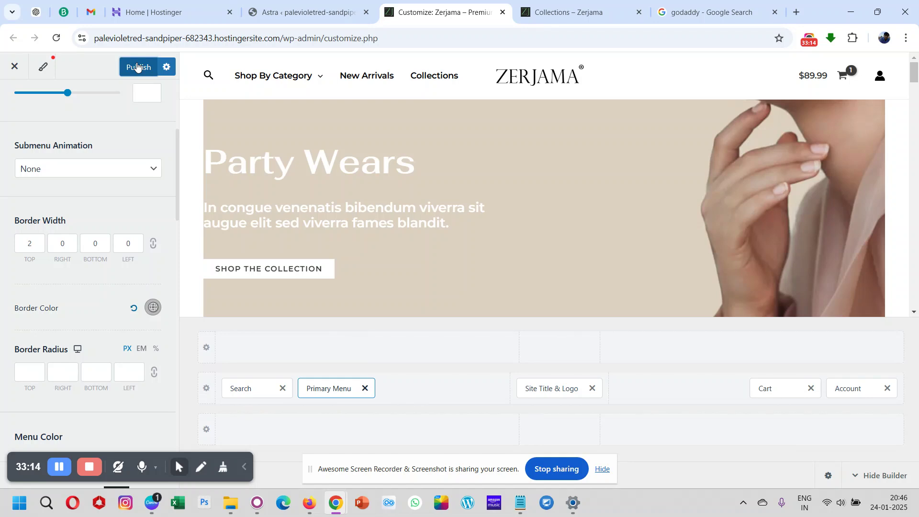
{"action": "left_click", "coordinate": [137, 66]}
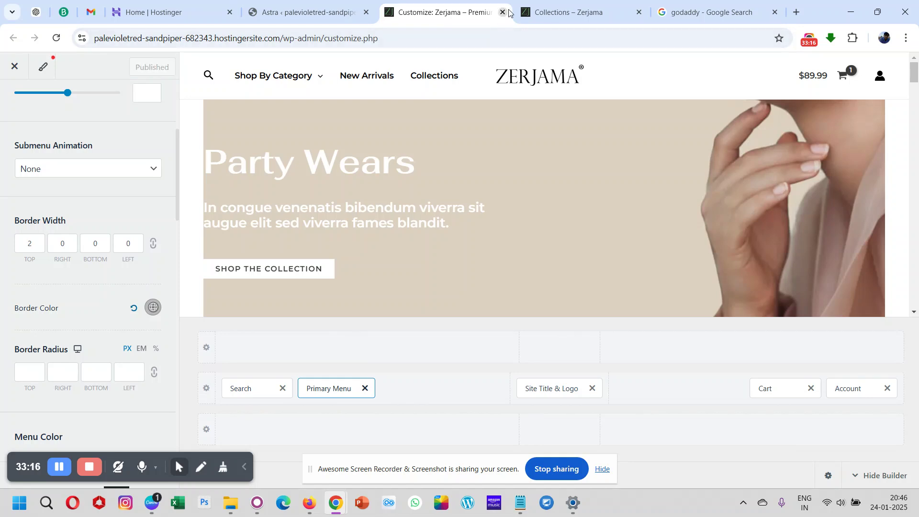
Reload the live Collections page and check the header menu with its Shop By Category submenu
{"action": "left_click", "coordinate": [538, 18]}
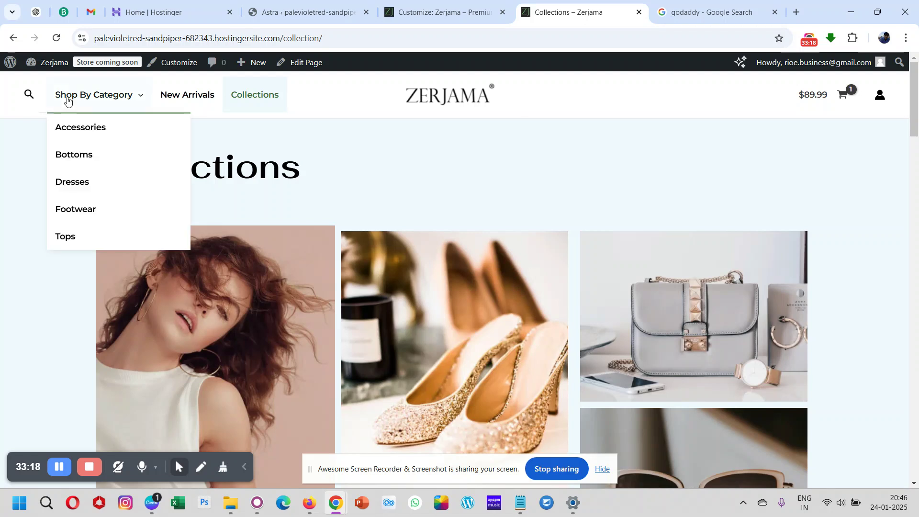
{"action": "left_click", "coordinate": [57, 39]}
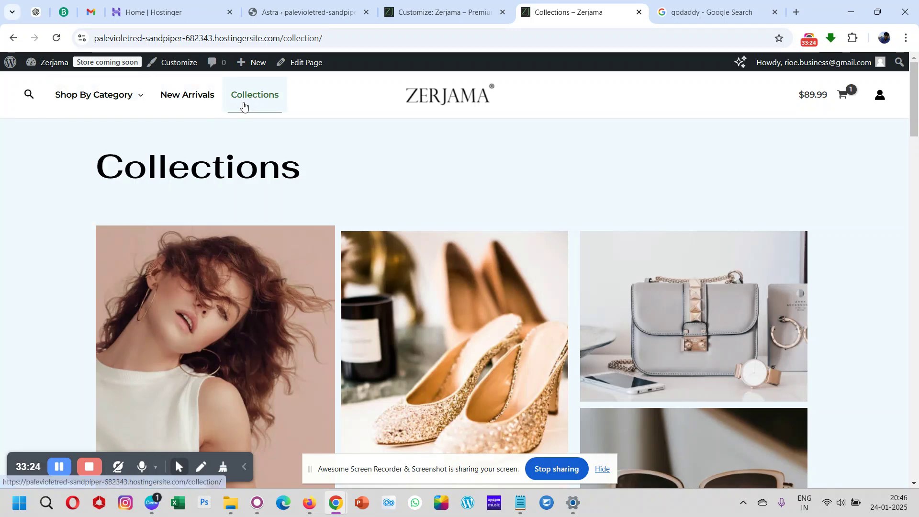
In the customizer, link the submenu container's border widths, set all four sides to 2, and publish the change
{"action": "mouse_move", "coordinate": [96, 96]}
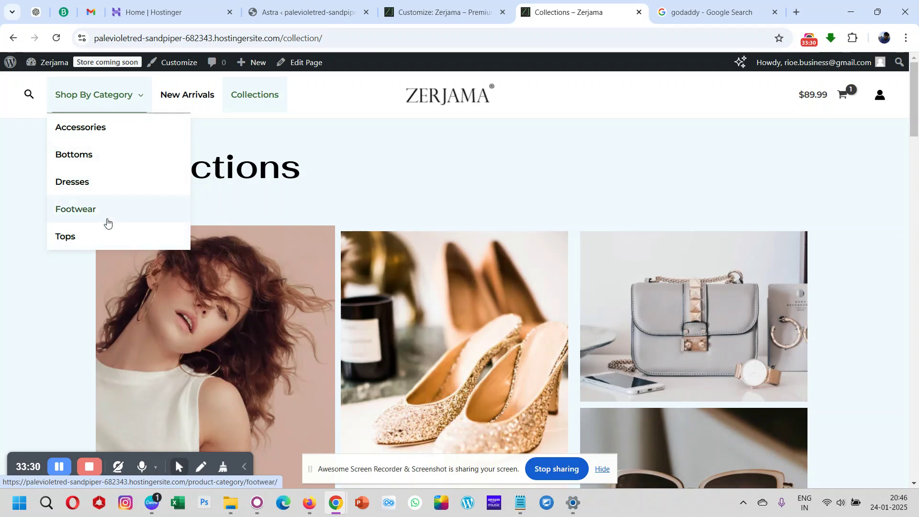
{"action": "left_click", "coordinate": [414, 11]}
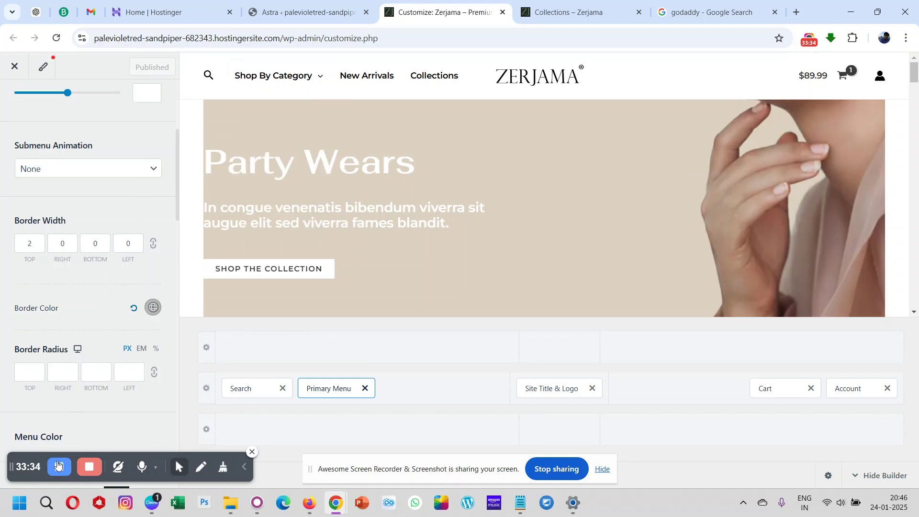
{"action": "scroll", "coordinate": [131, 287], "scroll_direction": "up", "scroll_amount": 1}
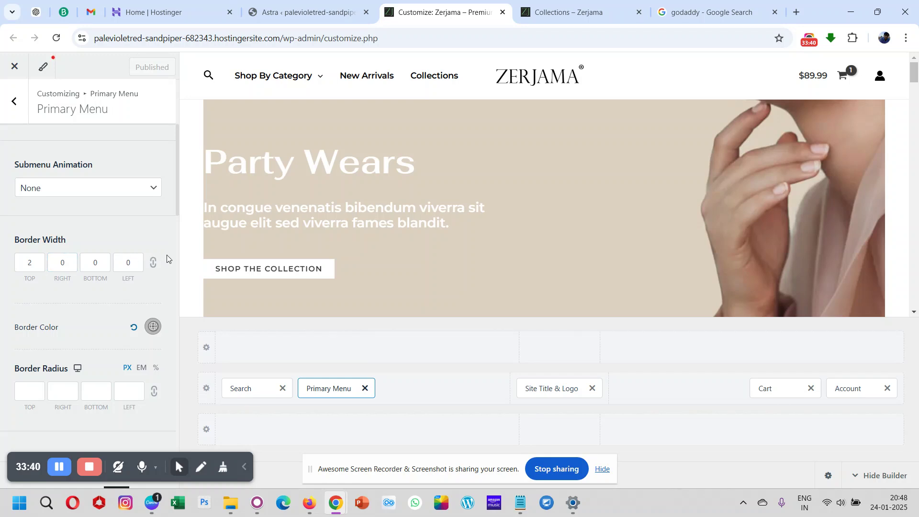
{"action": "left_click", "coordinate": [31, 267]}
{"action": "left_click", "coordinate": [66, 266]}
{"action": "type", "text": "2"}
{"action": "left_click", "coordinate": [100, 290]}
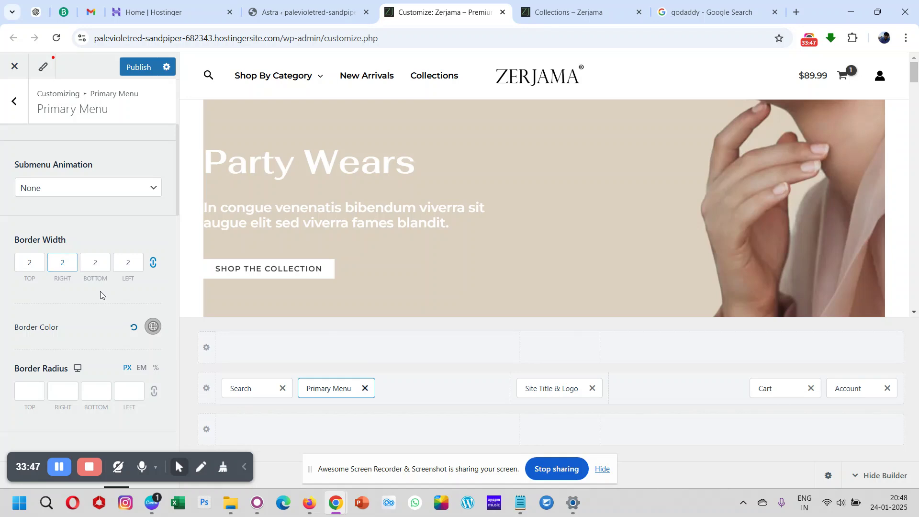
{"action": "left_click", "coordinate": [137, 69]}
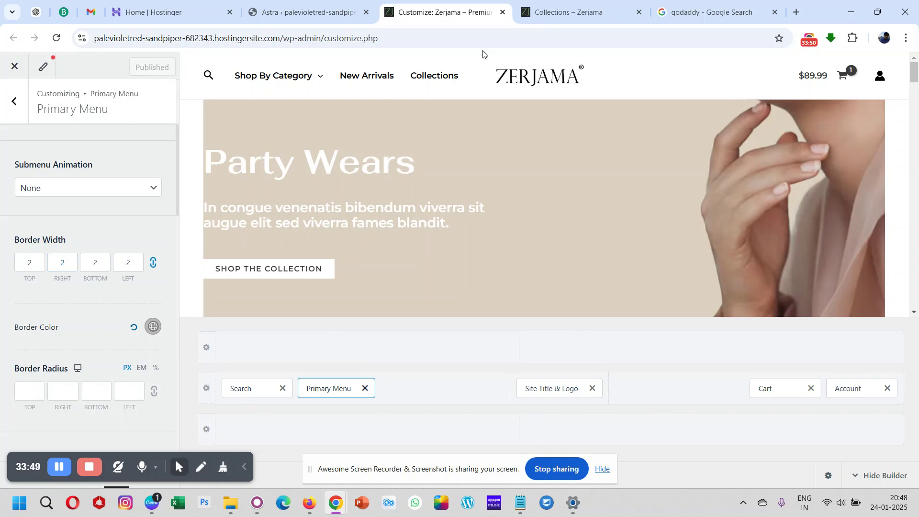
Reload the live Collections page and check the border around the Shop By Category submenu
{"action": "left_click", "coordinate": [567, 11]}
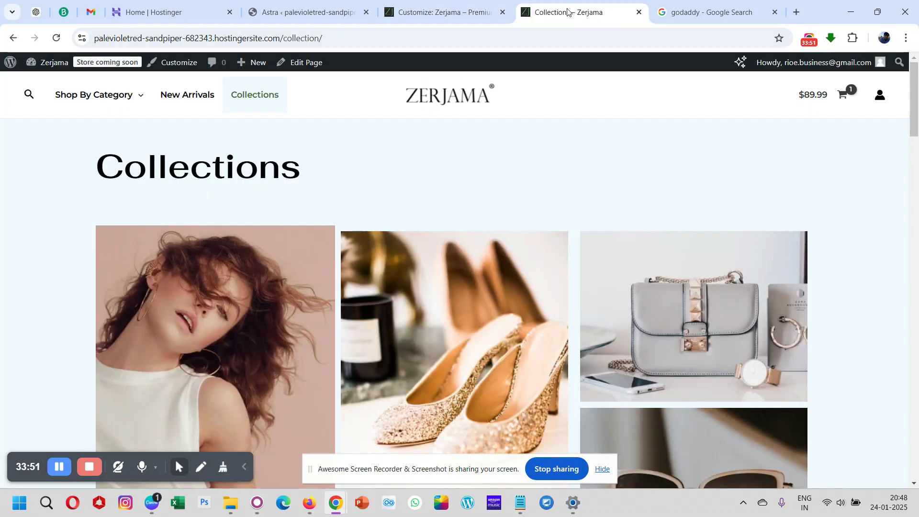
{"action": "left_click", "coordinate": [57, 39]}
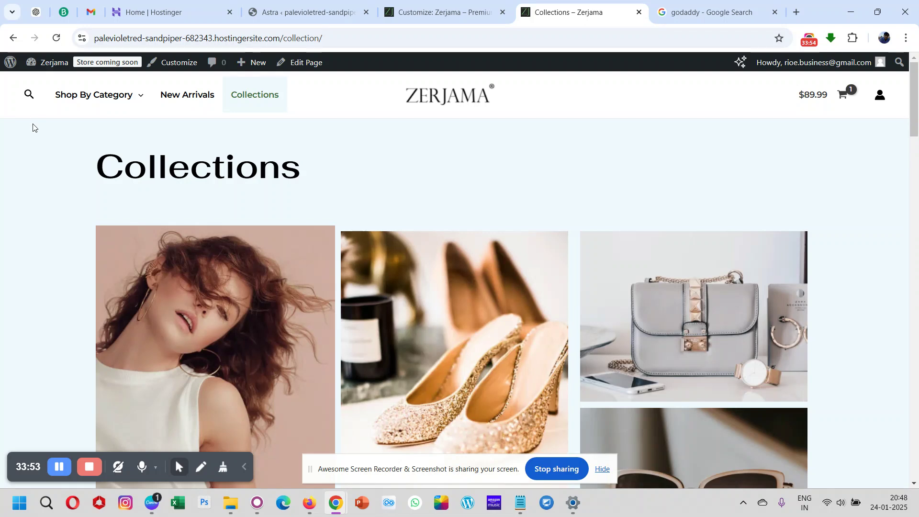
{"action": "mouse_move", "coordinate": [82, 96]}
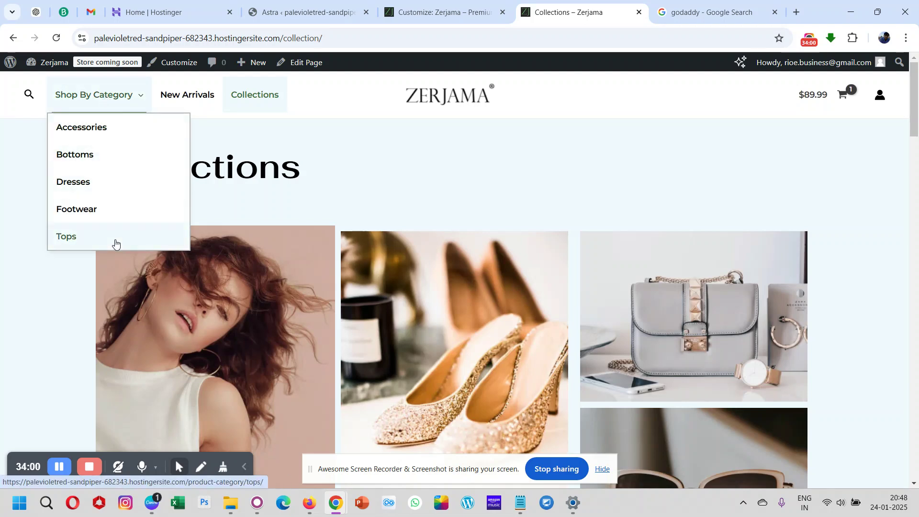
Back in the customizer, set the submenu container's border width to 1 on all sides and publish
{"action": "left_click", "coordinate": [421, 12]}
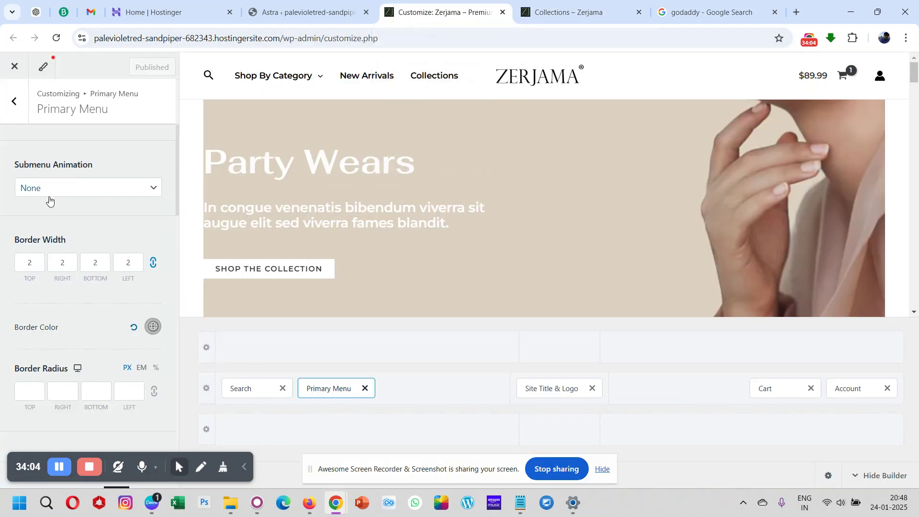
{"action": "left_click", "coordinate": [33, 268]}
{"action": "key", "text": "BackSpace"}
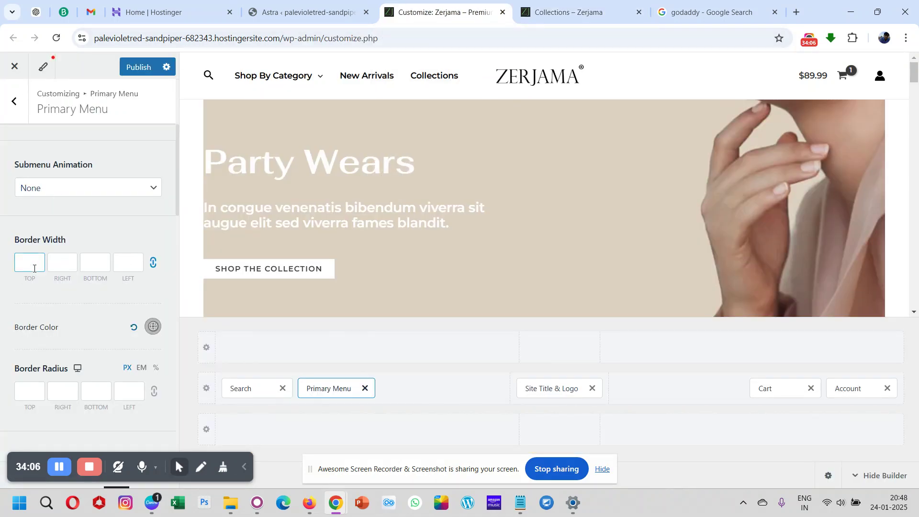
{"action": "left_click", "coordinate": [40, 305]}
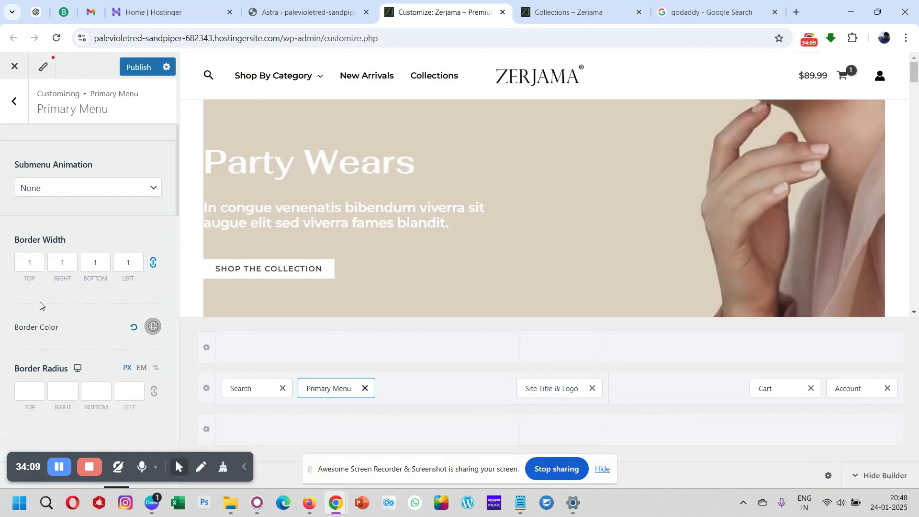
{"action": "left_click", "coordinate": [130, 70]}
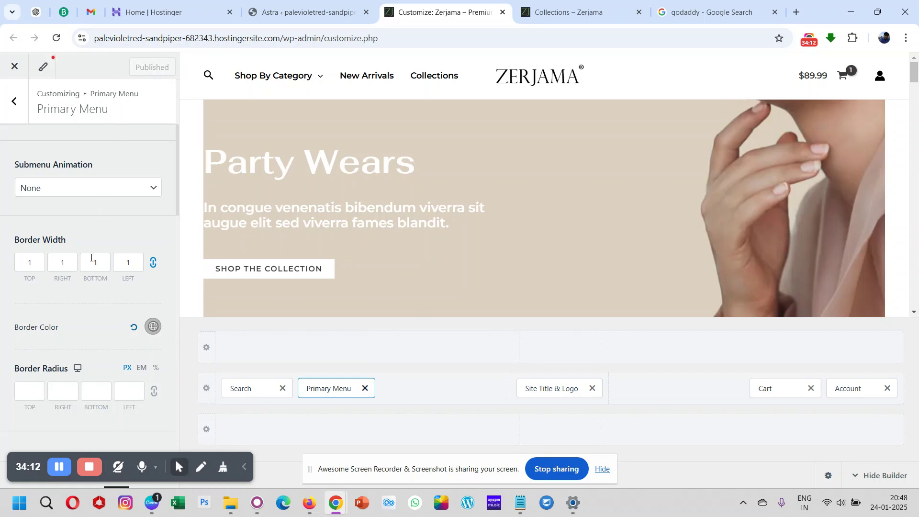
Enable the item divider for the primary menu's submenu in its general settings and publish the change
{"action": "scroll", "coordinate": [91, 260], "scroll_direction": "down", "scroll_amount": 3}
{"action": "scroll", "coordinate": [90, 260], "scroll_direction": "down", "scroll_amount": 2}
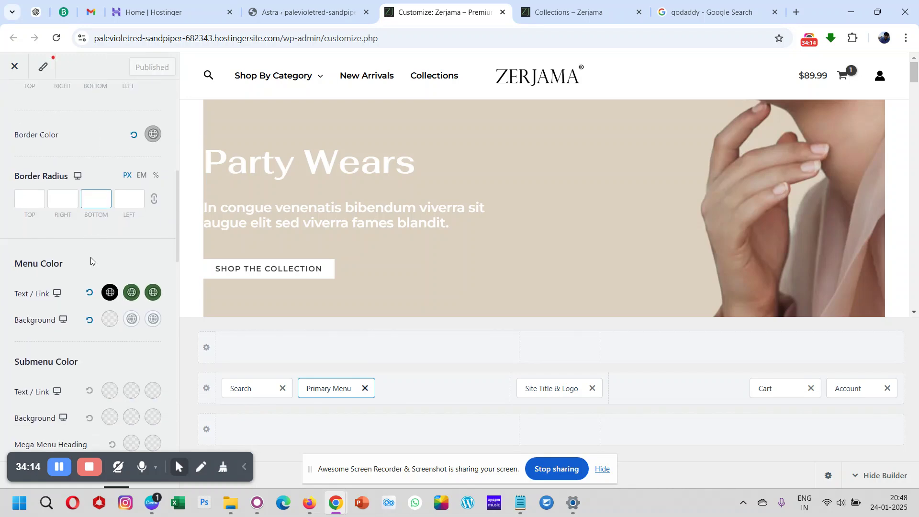
{"action": "scroll", "coordinate": [90, 257], "scroll_direction": "up", "scroll_amount": 8}
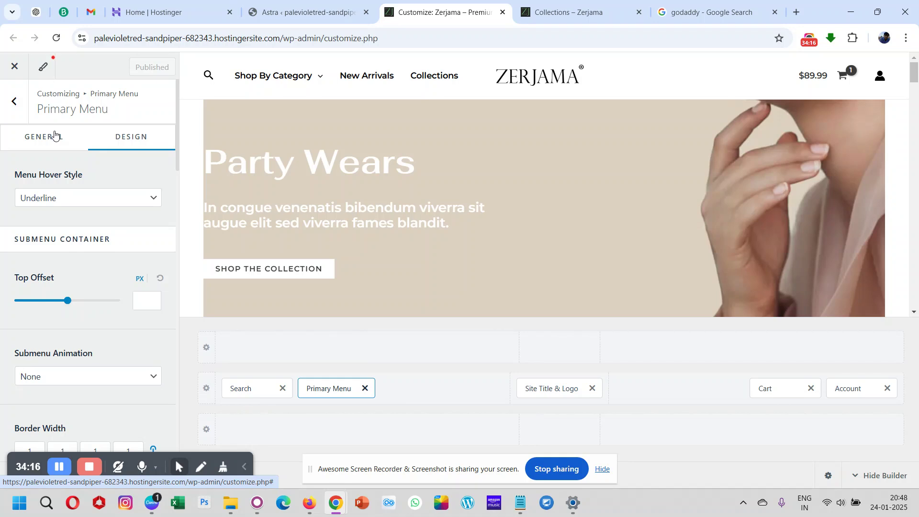
{"action": "left_click", "coordinate": [54, 135]}
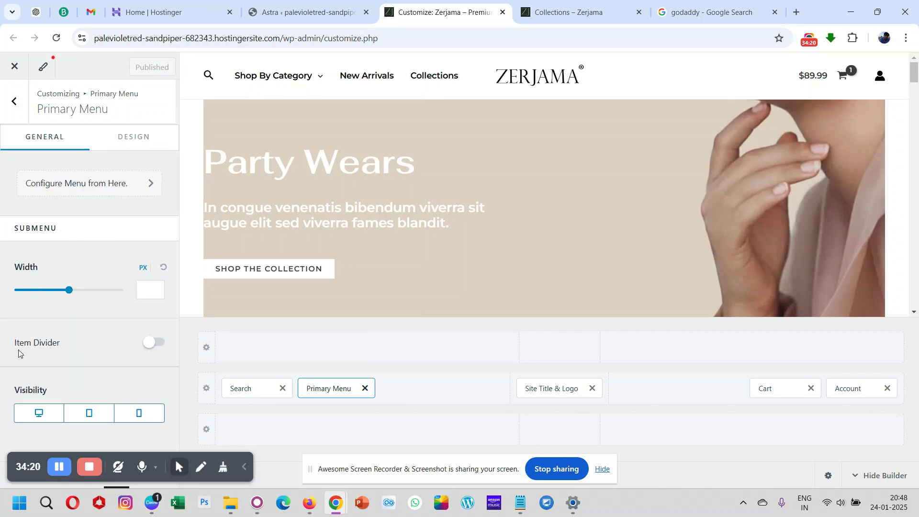
{"action": "left_click", "coordinate": [145, 347]}
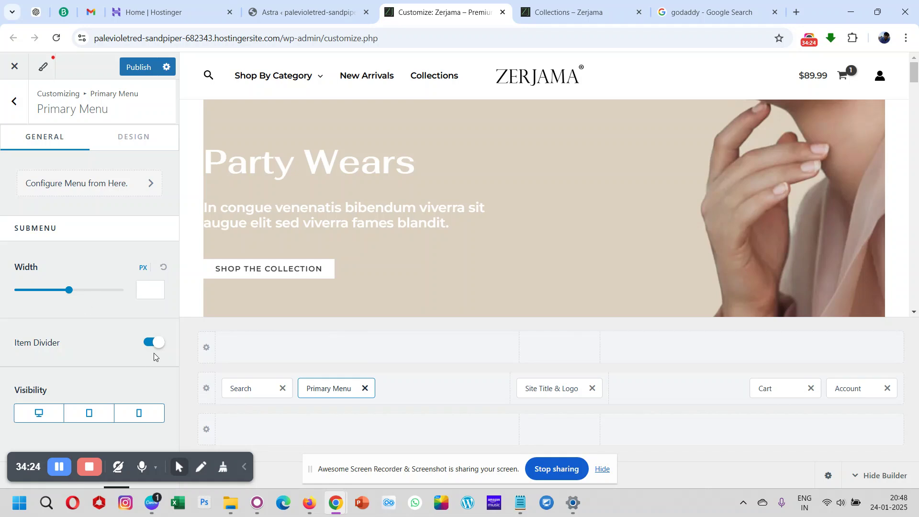
{"action": "left_click", "coordinate": [134, 69]}
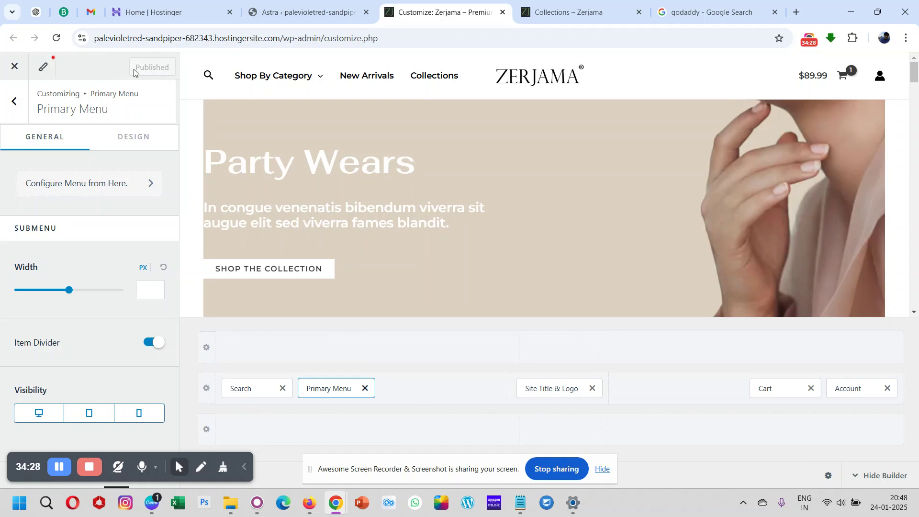
Reload the live Collections page and look over the page with the published submenu divider
{"action": "left_click", "coordinate": [579, 16]}
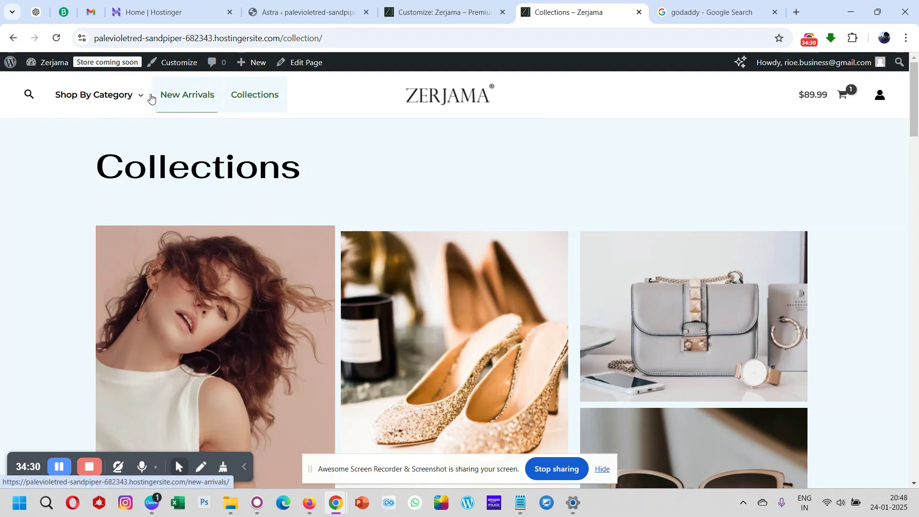
{"action": "left_click", "coordinate": [58, 39]}
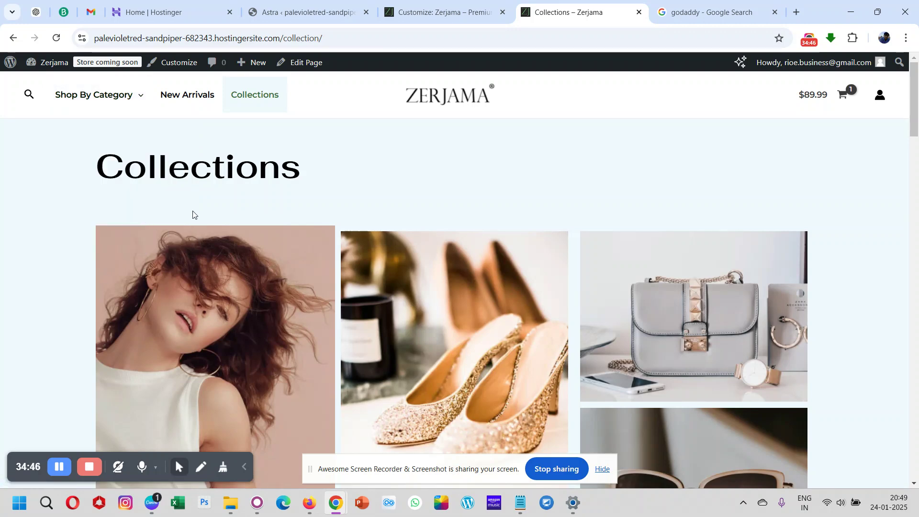
{"action": "scroll", "coordinate": [192, 211], "scroll_direction": "down", "scroll_amount": 10}
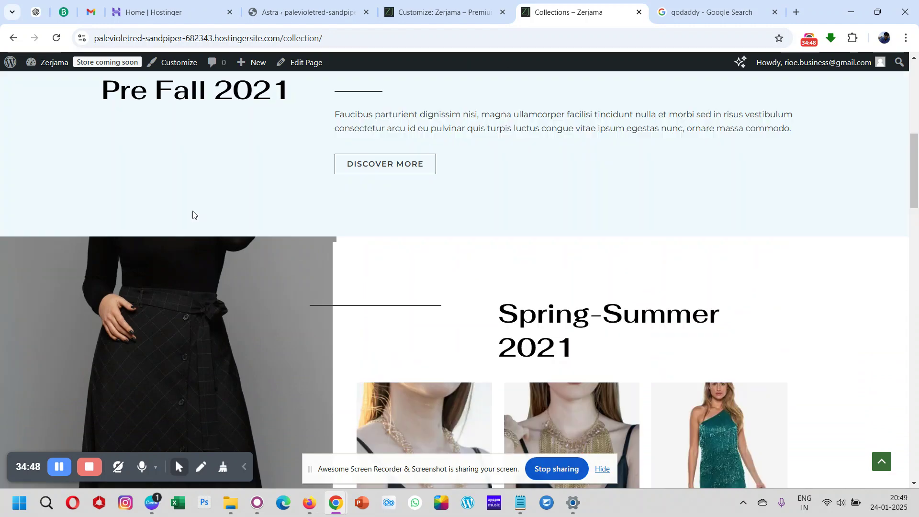
{"action": "scroll", "coordinate": [193, 211], "scroll_direction": "up", "scroll_amount": 10}
Return to the customizer's header builder, enable the item divider for the Off-Canvas Menu, and publish it
{"action": "left_click", "coordinate": [445, 12]}
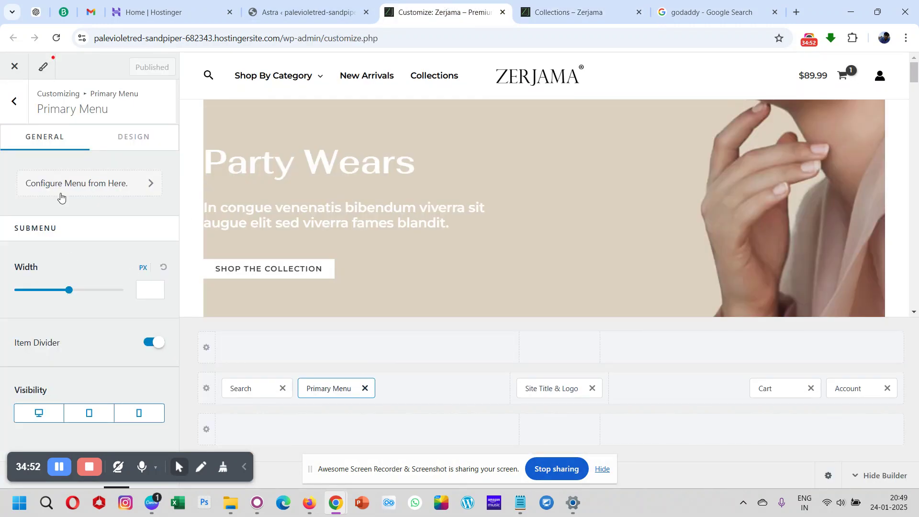
{"action": "left_click", "coordinate": [15, 105]}
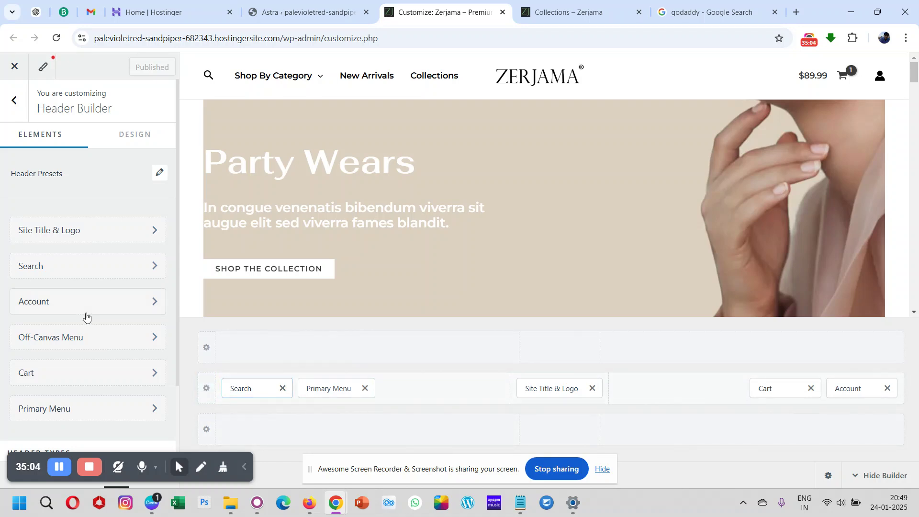
{"action": "scroll", "coordinate": [86, 315], "scroll_direction": "down", "scroll_amount": 2}
{"action": "scroll", "coordinate": [86, 316], "scroll_direction": "up", "scroll_amount": 1}
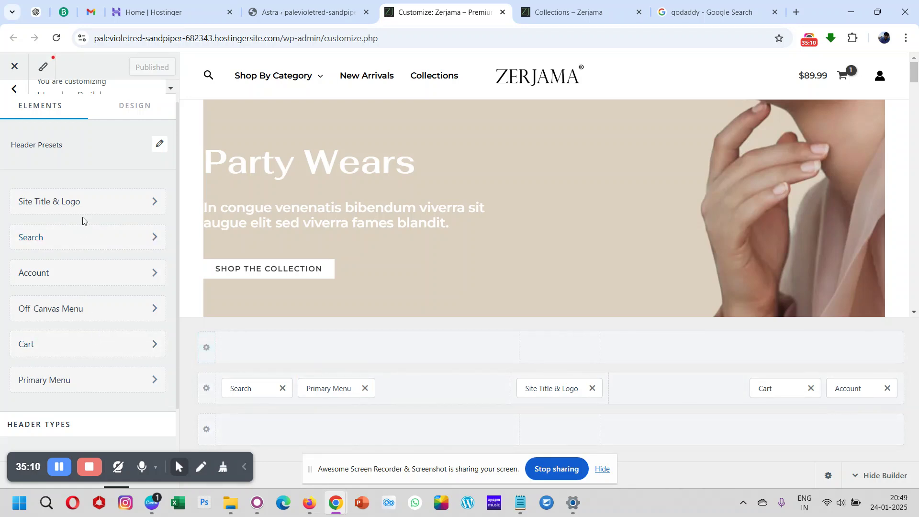
{"action": "left_click", "coordinate": [86, 309]}
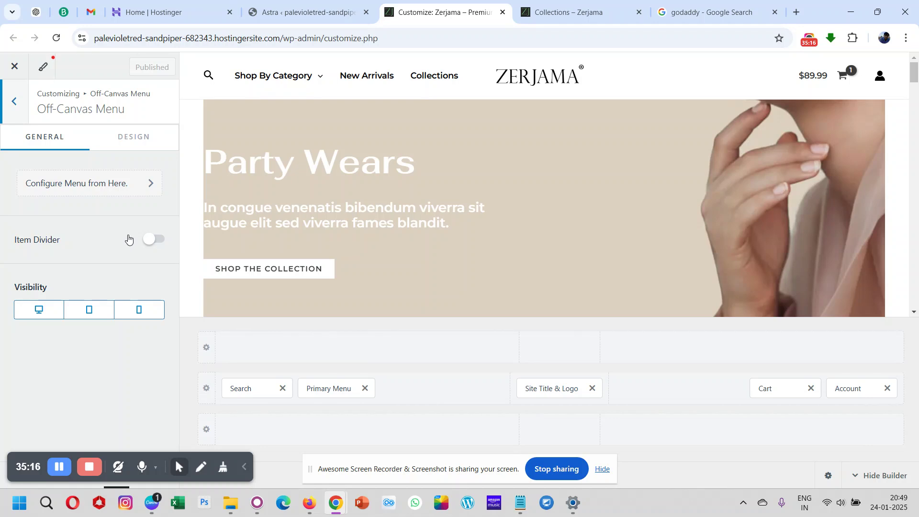
{"action": "left_click", "coordinate": [149, 241]}
{"action": "left_click", "coordinate": [149, 241]}
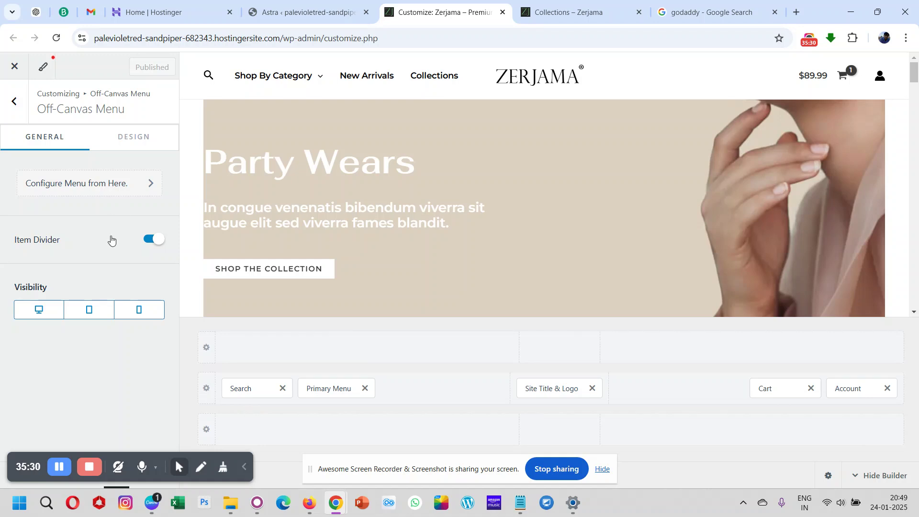
Reload the live Collections page, narrow the browser window to mobile width, and check the expanded mobile menu before restoring the window
{"action": "left_click", "coordinate": [551, 17]}
{"action": "left_click", "coordinate": [57, 39]}
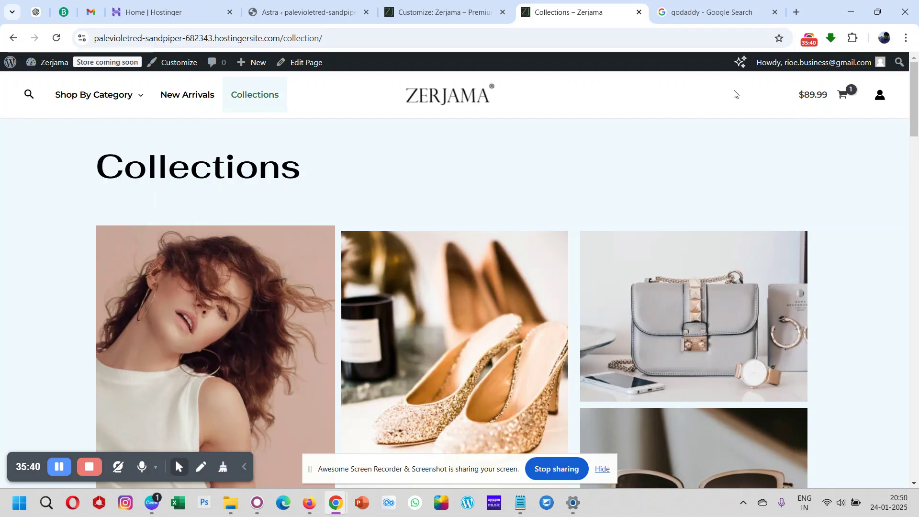
{"action": "left_click", "coordinate": [877, 14]}
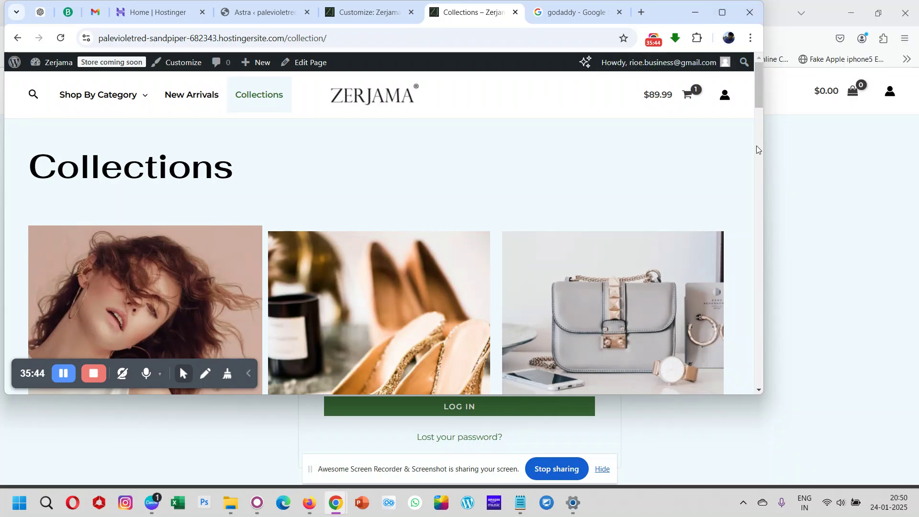
{"action": "left_click_drag", "start_coordinate": [764, 166], "coordinate": [234, 20]}
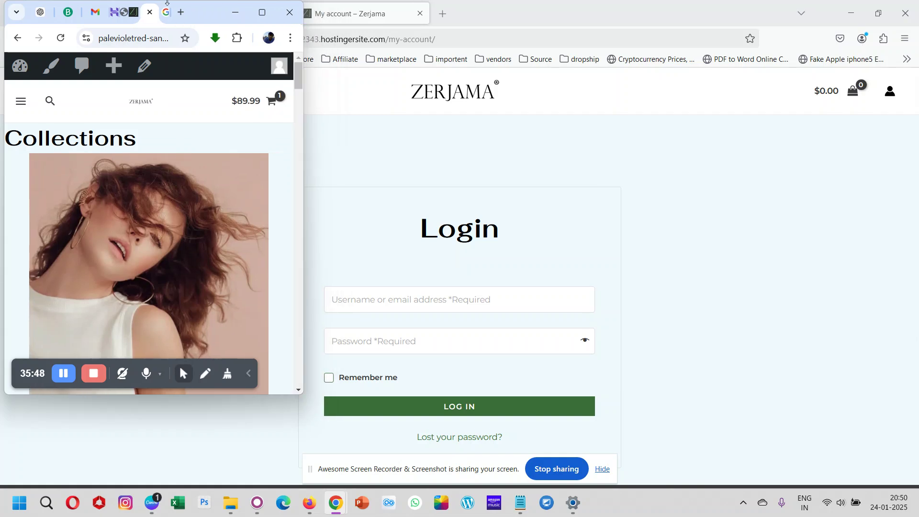
{"action": "left_click", "coordinate": [61, 39]}
{"action": "left_click", "coordinate": [20, 106]}
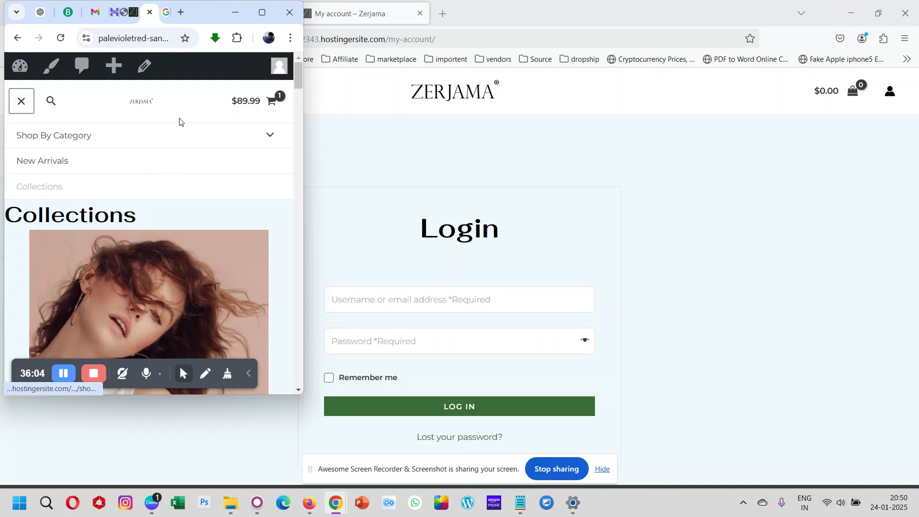
{"action": "scroll", "coordinate": [169, 265], "scroll_direction": "down", "scroll_amount": 5}
{"action": "scroll", "coordinate": [170, 253], "scroll_direction": "up", "scroll_amount": 5}
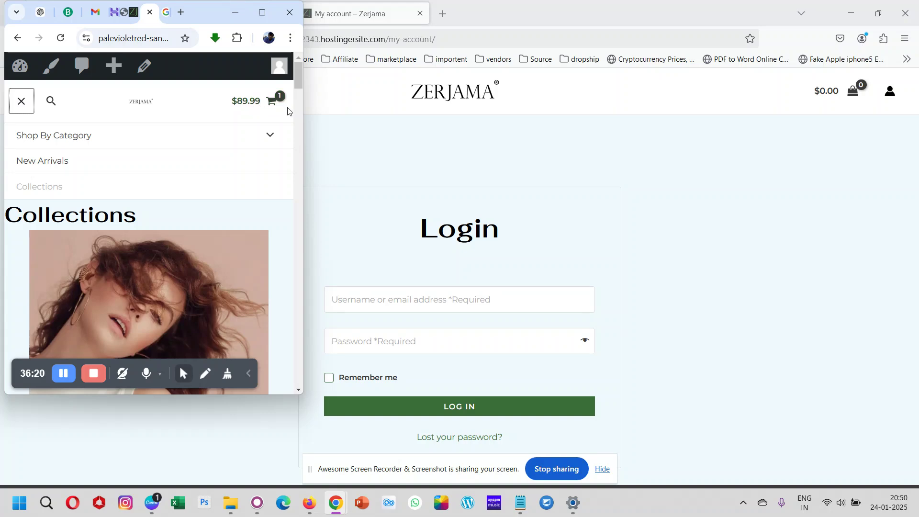
{"action": "left_click", "coordinate": [262, 12]}
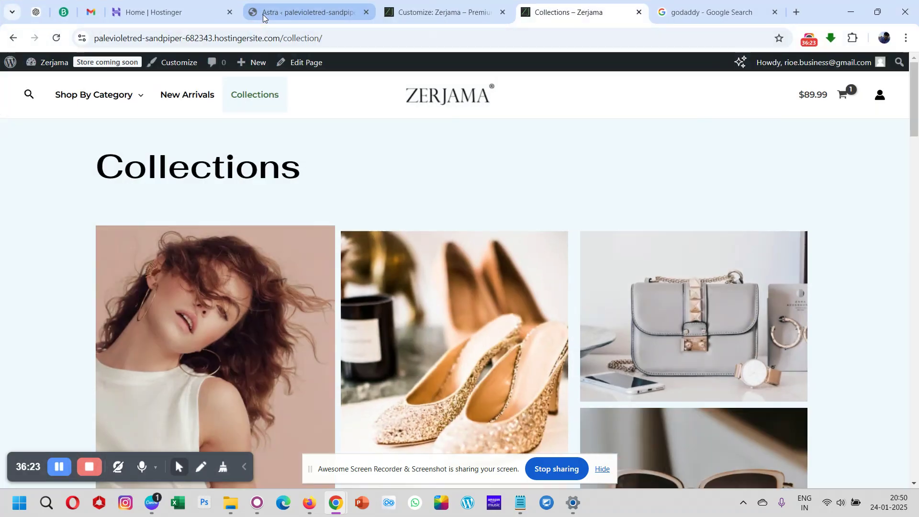
In the customizer's mobile header layout, add the Account element beside Cart in the middle row
{"action": "left_click", "coordinate": [433, 12]}
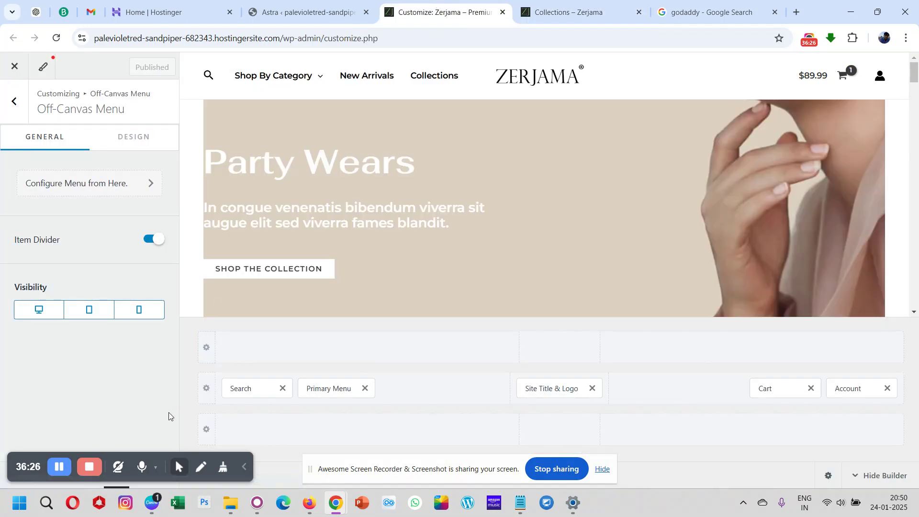
{"action": "left_click", "coordinate": [242, 470]}
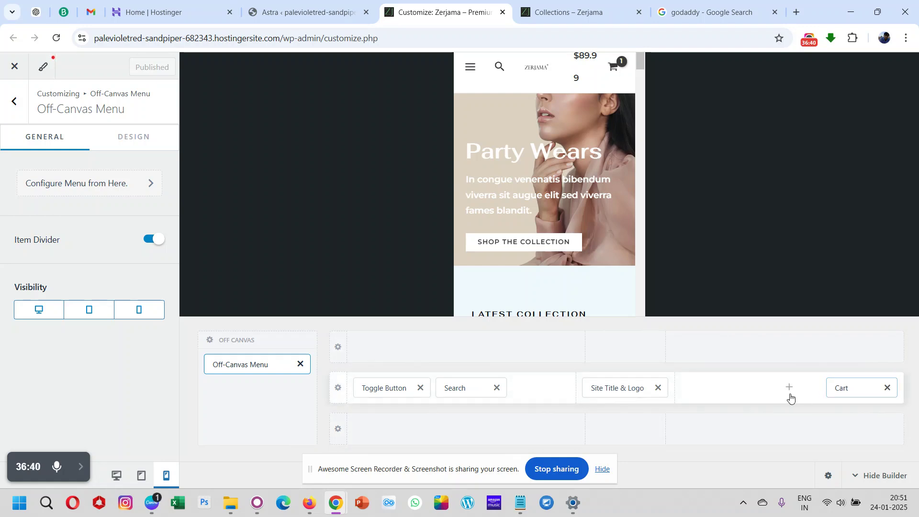
{"action": "left_click", "coordinate": [789, 388]}
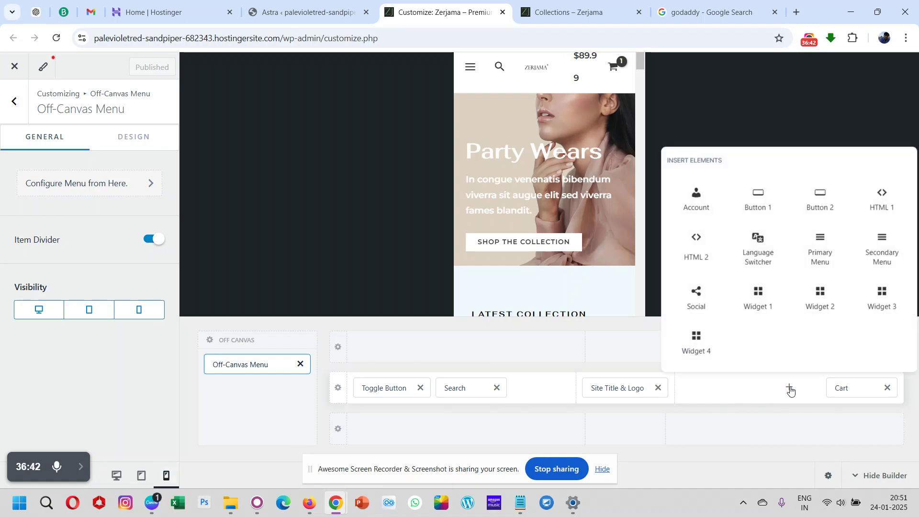
{"action": "left_click", "coordinate": [694, 205]}
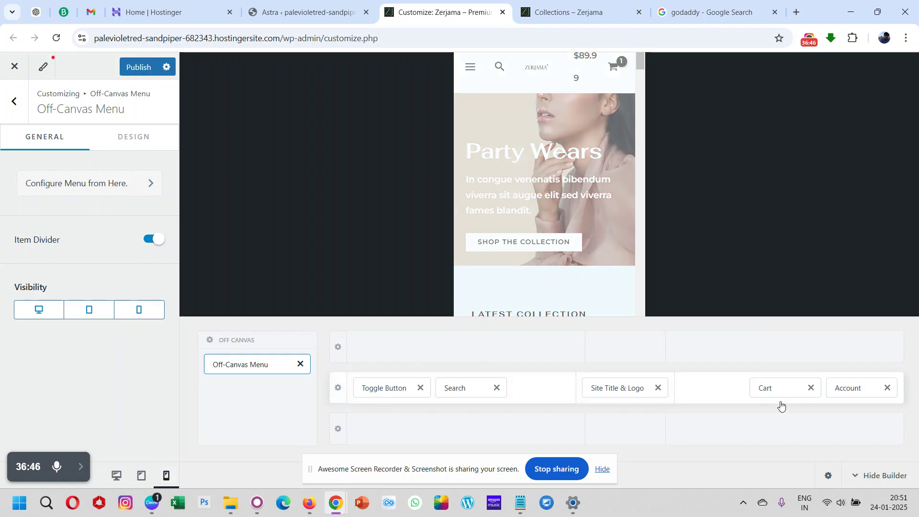
Look over the mobile header Account element's general settings, including its logged-in and logged-out view options
{"action": "left_click", "coordinate": [855, 392]}
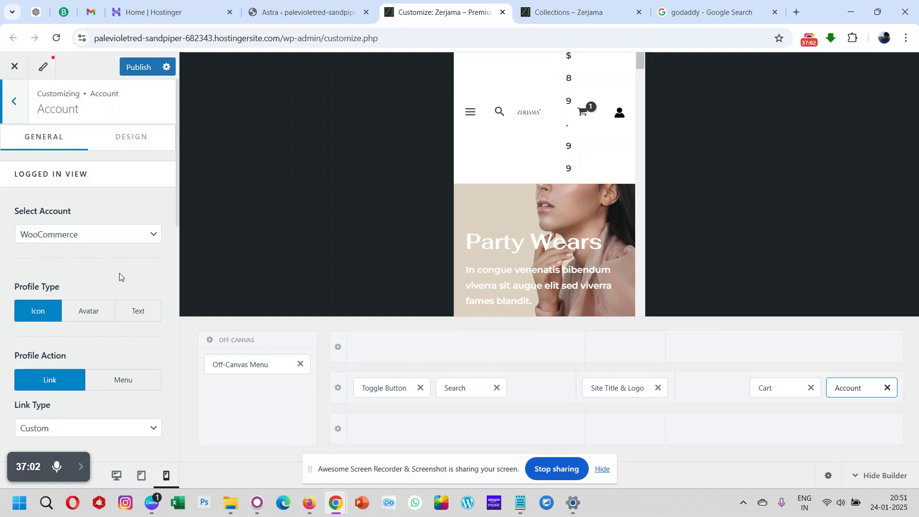
{"action": "scroll", "coordinate": [119, 273], "scroll_direction": "down", "scroll_amount": 2}
{"action": "scroll", "coordinate": [119, 273], "scroll_direction": "down", "scroll_amount": 3}
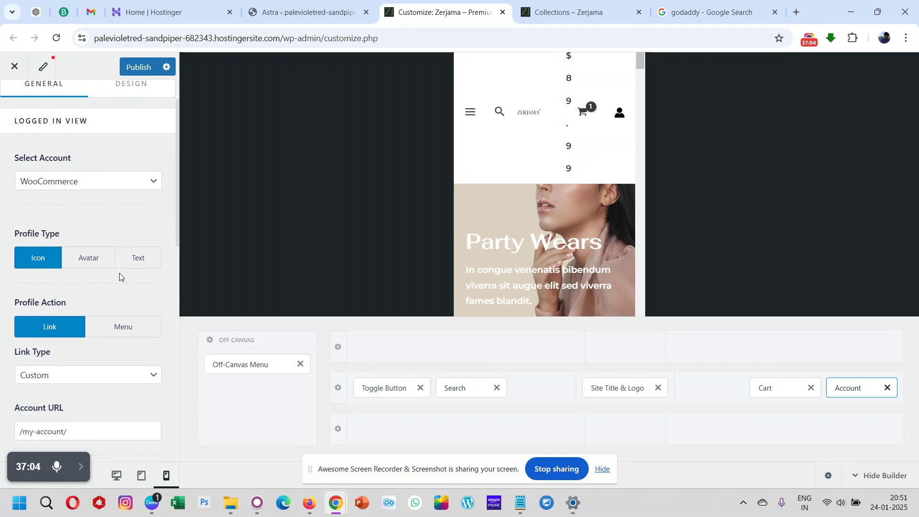
{"action": "scroll", "coordinate": [120, 272], "scroll_direction": "down", "scroll_amount": 10}
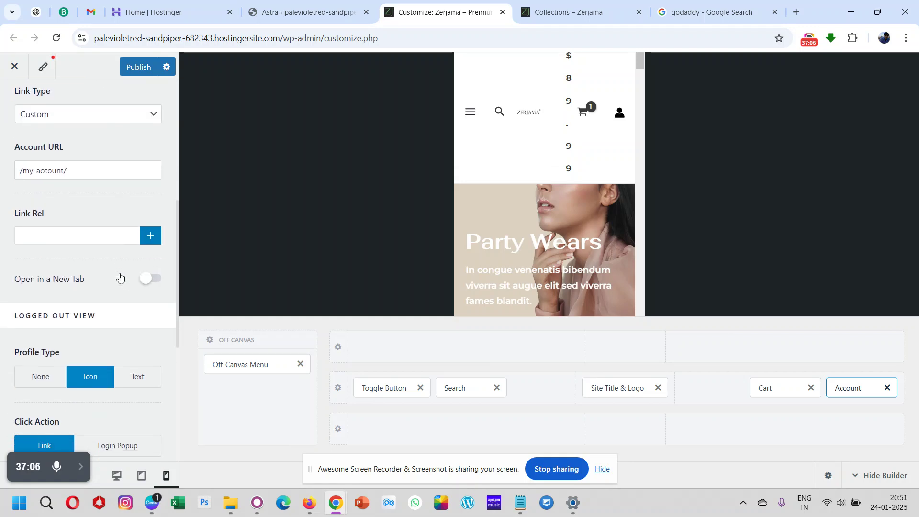
{"action": "scroll", "coordinate": [119, 273], "scroll_direction": "up", "scroll_amount": 10}
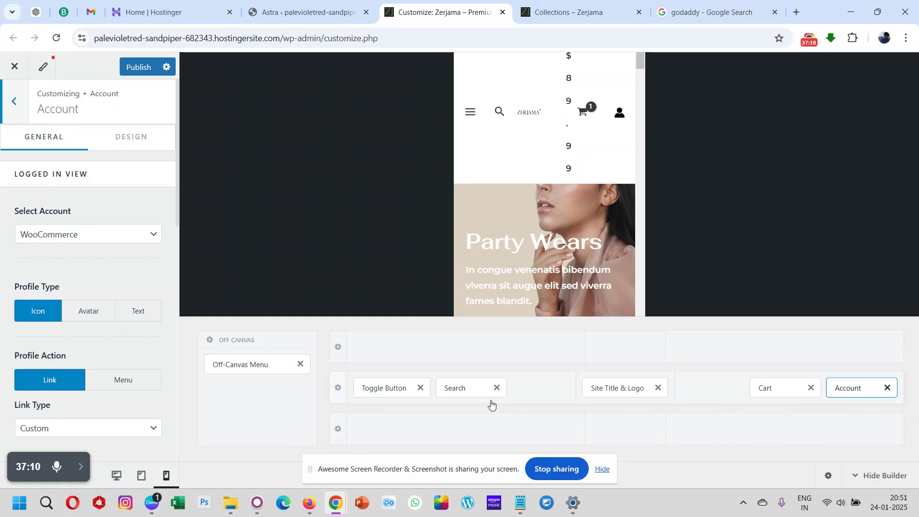
Move the Search element into the Off Canvas area and place Site Title & Logo beside the Toggle Button in the middle row
{"action": "left_click", "coordinate": [466, 394]}
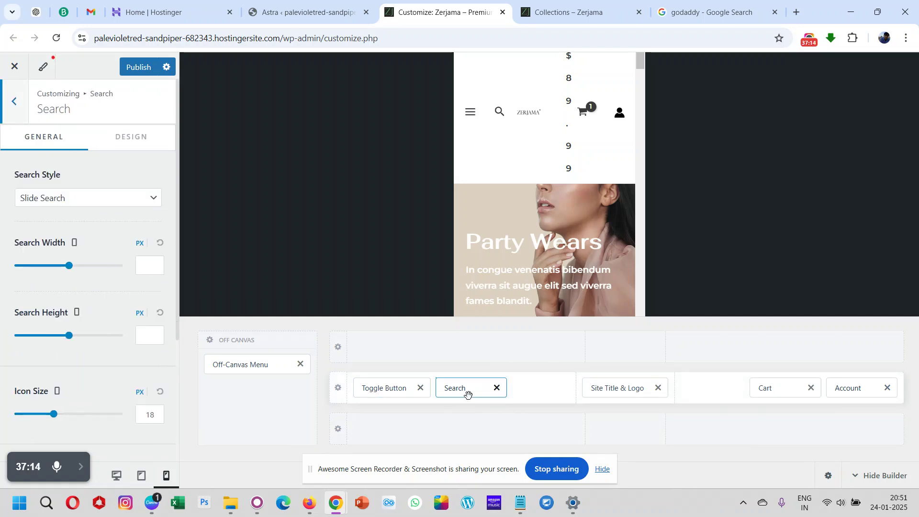
{"action": "left_click_drag", "start_coordinate": [467, 394], "coordinate": [271, 412]}
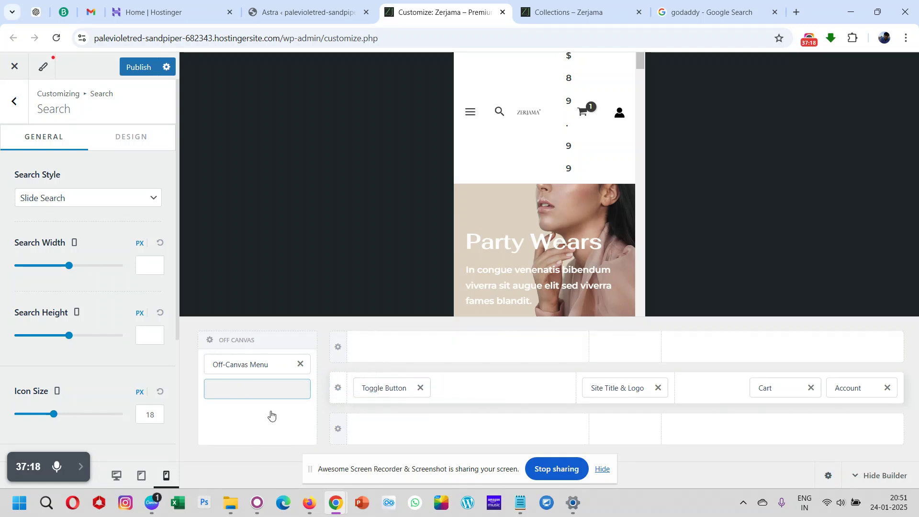
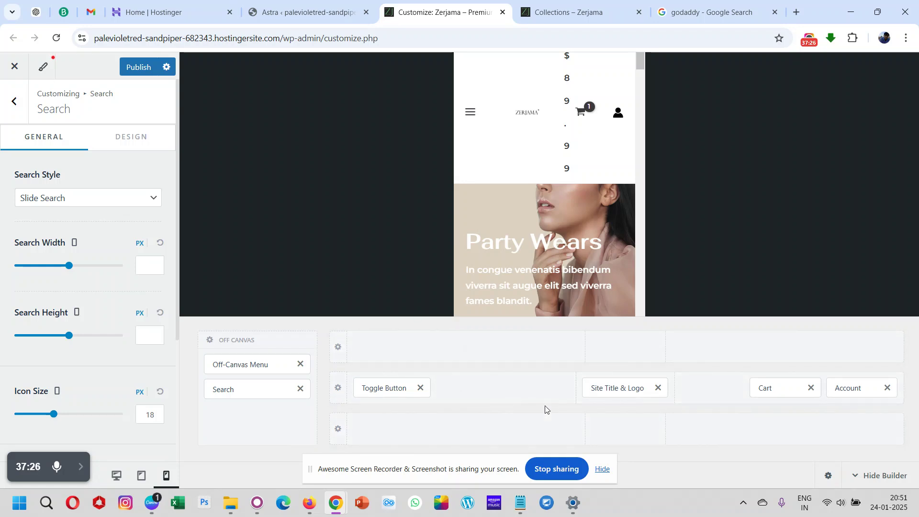
{"action": "left_click_drag", "start_coordinate": [613, 389], "coordinate": [509, 401]}
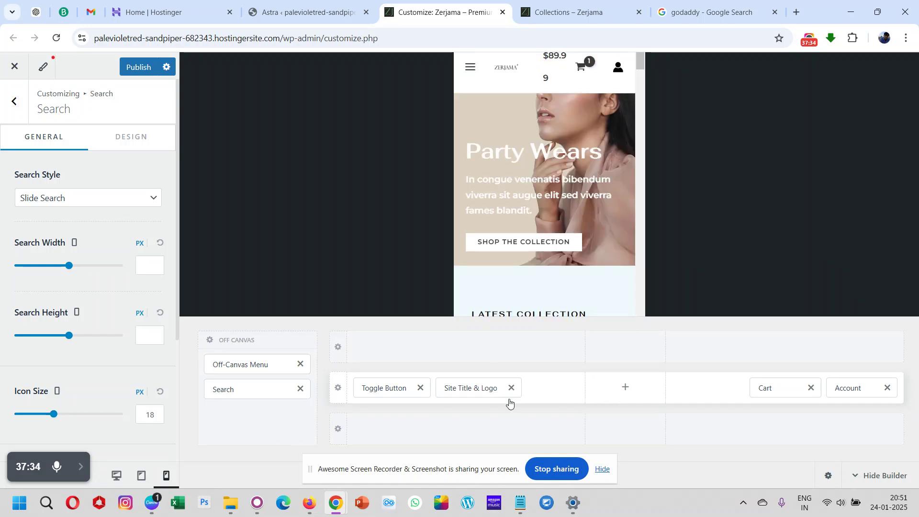
Set the mobile logo width to 70 px and look over the logo's remaining general and design options
{"action": "left_click", "coordinate": [464, 390]}
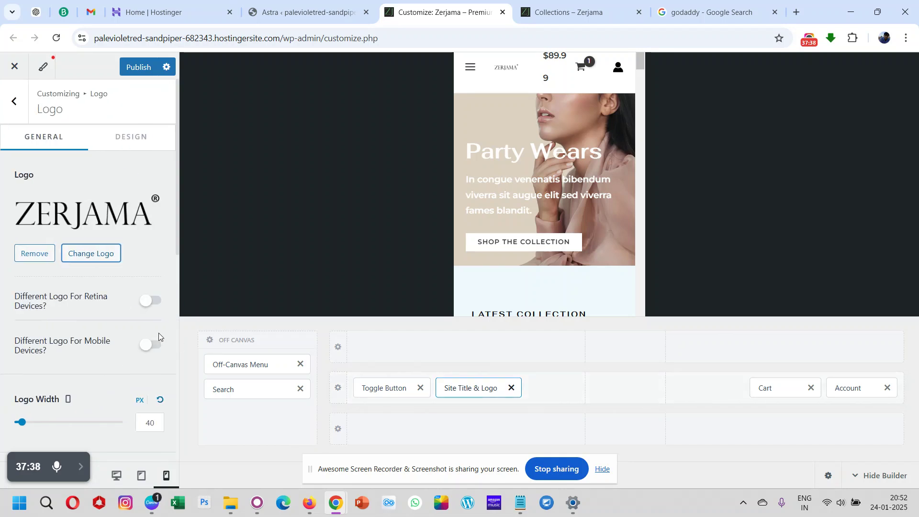
{"action": "scroll", "coordinate": [83, 355], "scroll_direction": "down", "scroll_amount": 2}
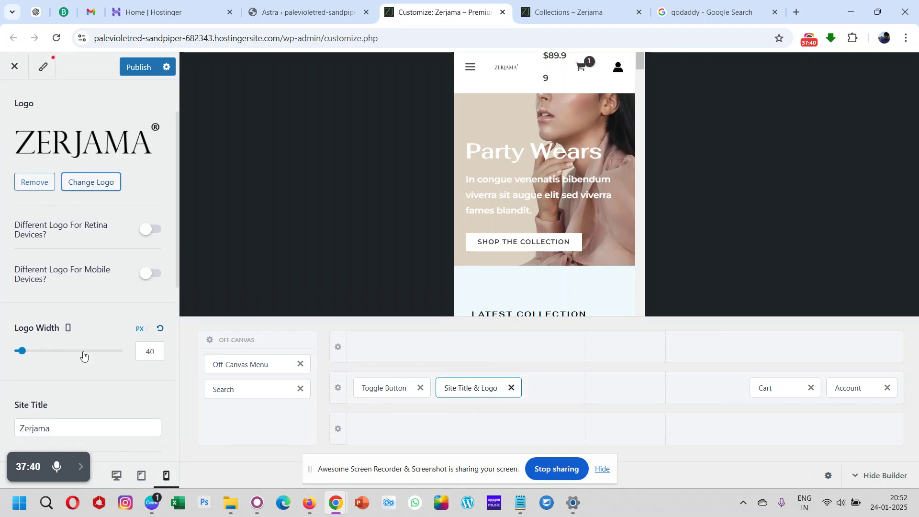
{"action": "double_click", "coordinate": [147, 354]}
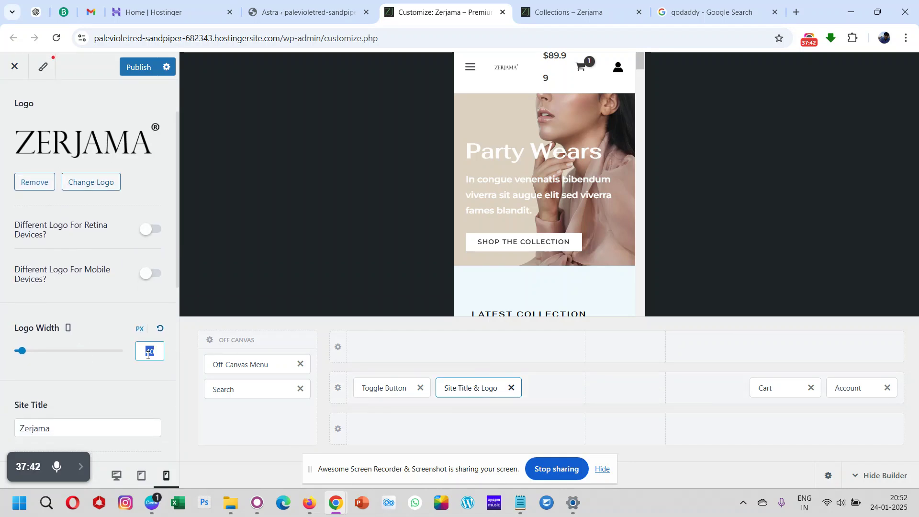
{"action": "type", "text": "70"}
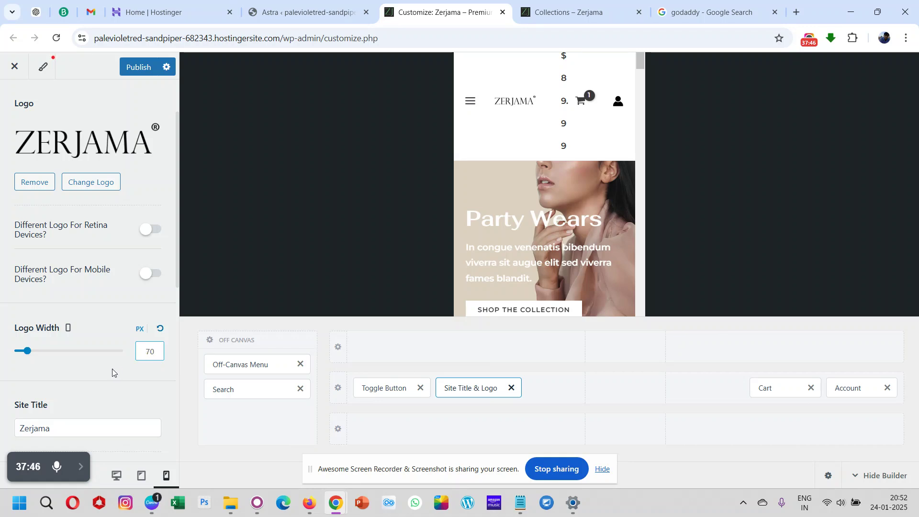
{"action": "scroll", "coordinate": [112, 369], "scroll_direction": "down", "scroll_amount": 7}
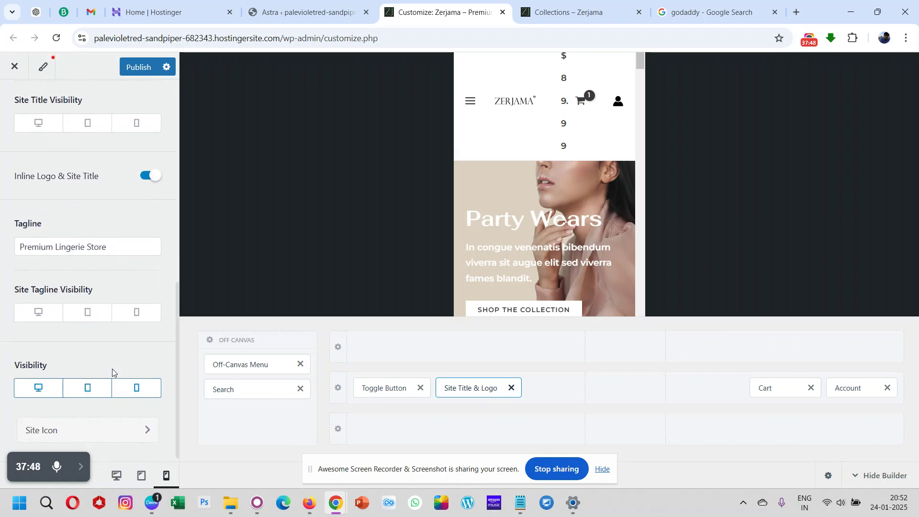
{"action": "scroll", "coordinate": [111, 369], "scroll_direction": "up", "scroll_amount": 8}
{"action": "left_click", "coordinate": [138, 141]}
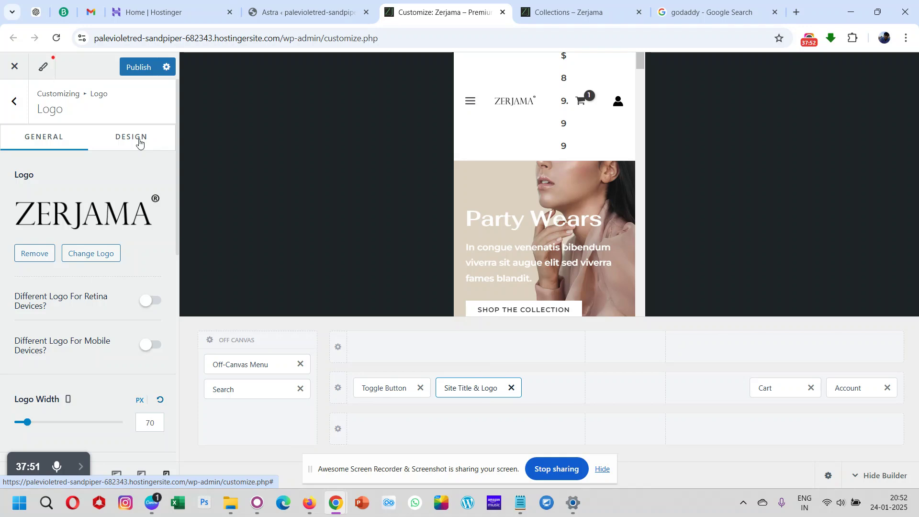
{"action": "left_click", "coordinate": [139, 141]}
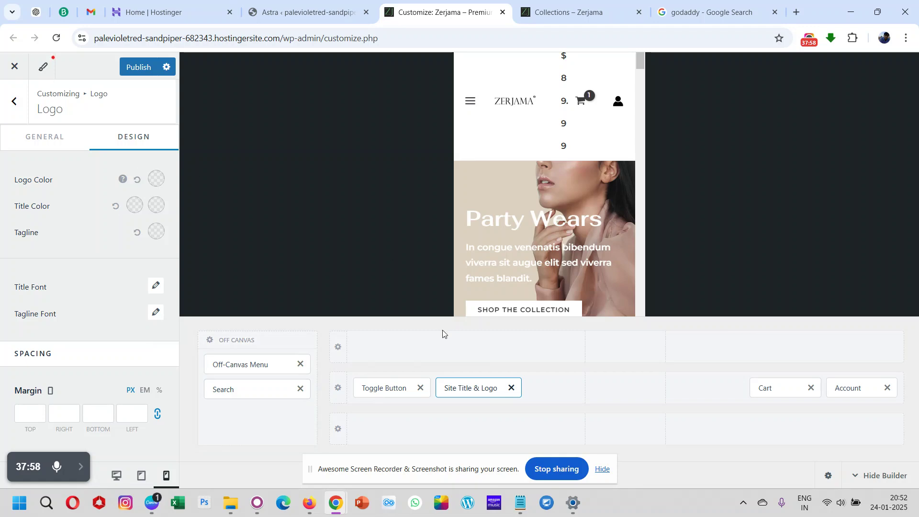
Change the mobile Toggle Button to the Menu 2 icon and set its icon size to 18 px
{"action": "left_click", "coordinate": [377, 388]}
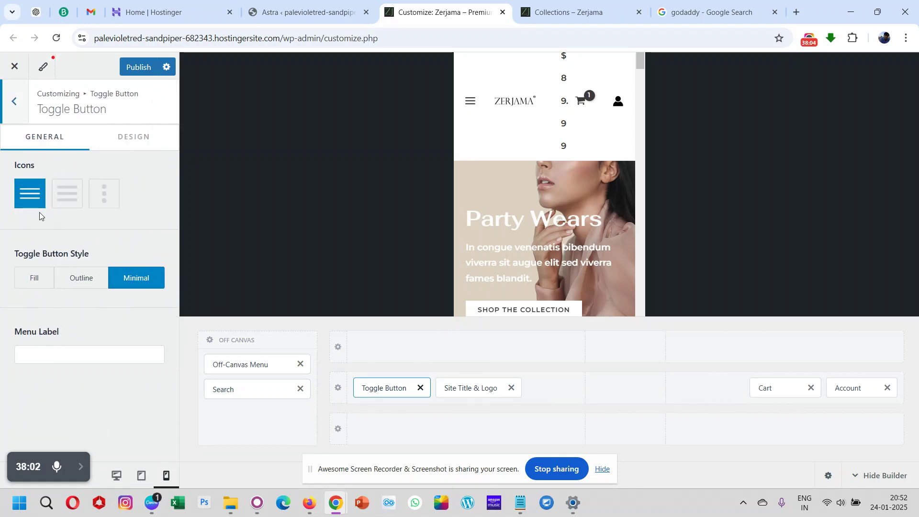
{"action": "left_click", "coordinate": [65, 199]}
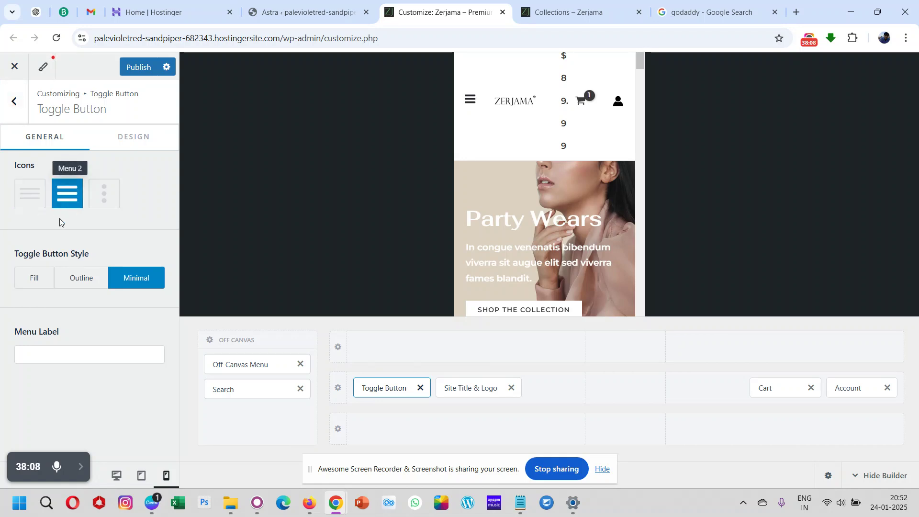
{"action": "left_click", "coordinate": [137, 145]}
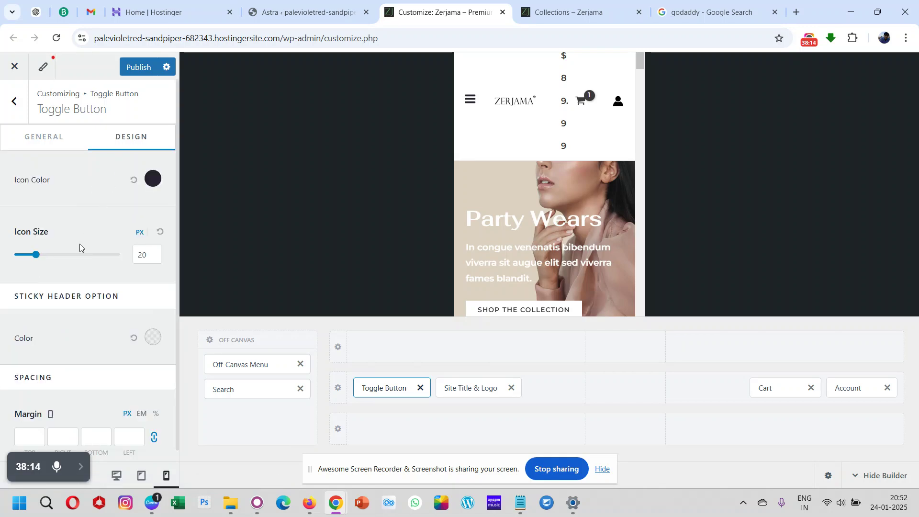
{"action": "double_click", "coordinate": [153, 258]}
{"action": "type", "text": "18"}
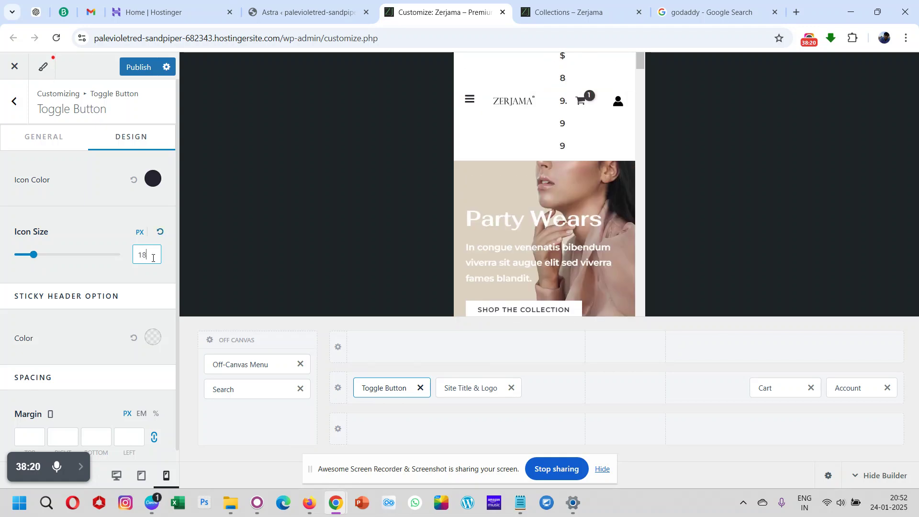
{"action": "left_click", "coordinate": [58, 269]}
Try a right margin of -20 px on the Toggle Button, and replace it with a linked margin of -15 px on all sides
{"action": "scroll", "coordinate": [59, 271], "scroll_direction": "down", "scroll_amount": 1}
{"action": "scroll", "coordinate": [77, 322], "scroll_direction": "up", "scroll_amount": 1}
{"action": "scroll", "coordinate": [85, 319], "scroll_direction": "down", "scroll_amount": 1}
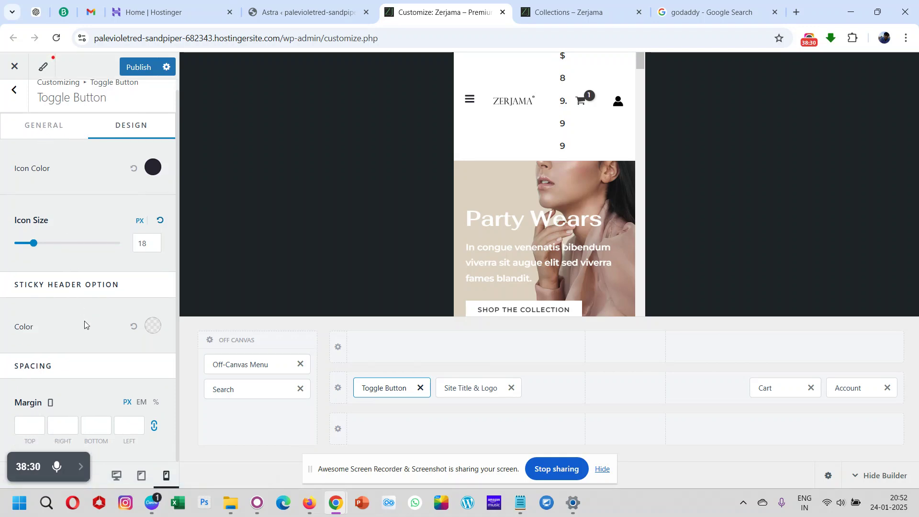
{"action": "left_click", "coordinate": [115, 428]}
{"action": "left_click", "coordinate": [64, 427]}
{"action": "left_click", "coordinate": [154, 426]}
{"action": "left_click", "coordinate": [91, 428]}
{"action": "left_click", "coordinate": [66, 428]}
{"action": "type", "text": "-20"}
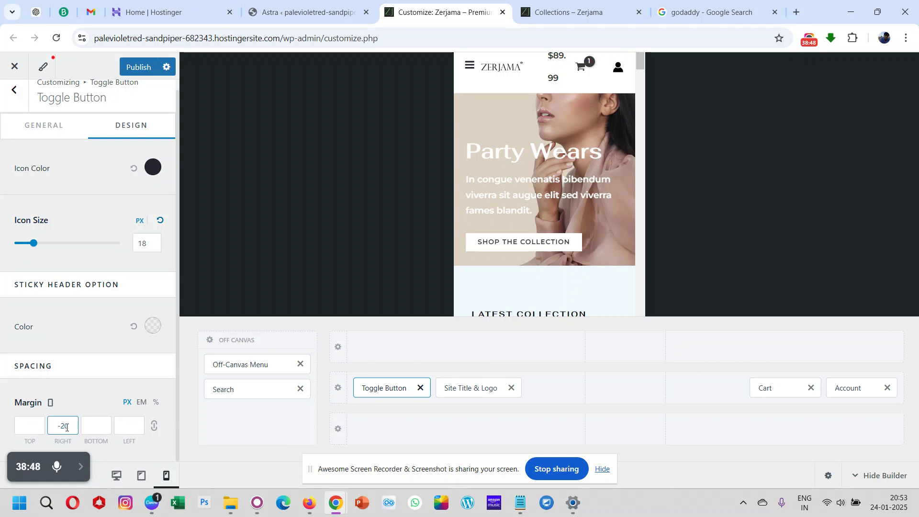
{"action": "key", "text": "BackSpace"}
{"action": "key", "text": "BackSpace"}
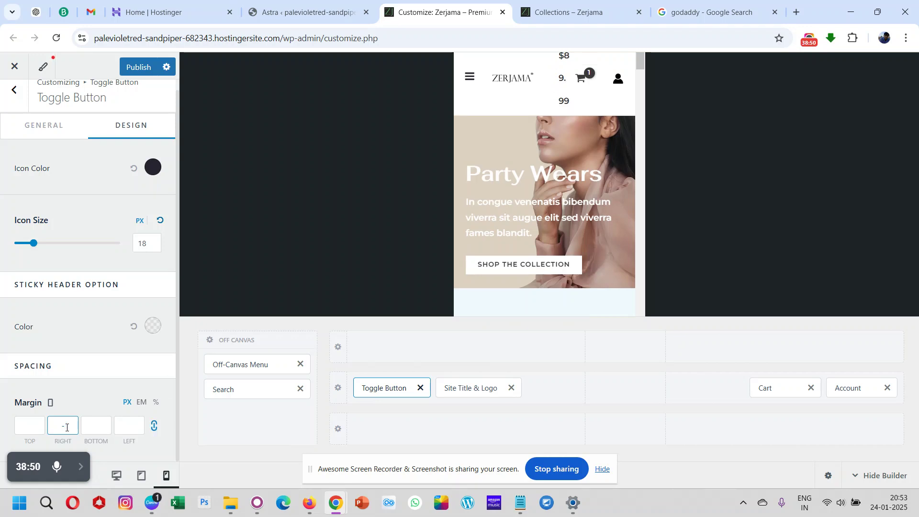
{"action": "type", "text": "15"}
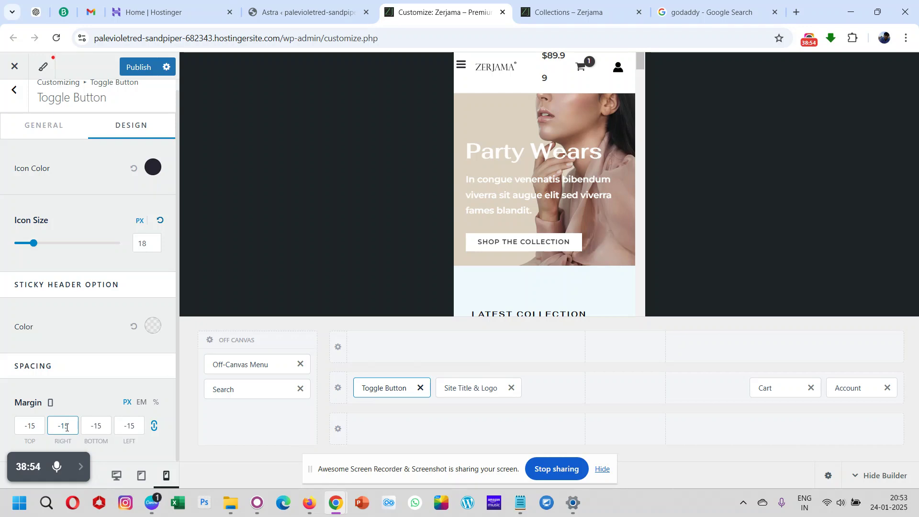
Unlink the Toggle Button's margin values and clear the left, bottom and top ones, keeping only the right margin of -15 px
{"action": "left_click", "coordinate": [154, 425]}
{"action": "left_click", "coordinate": [140, 428]}
{"action": "key", "text": "BackSpace"}
{"action": "key", "text": "BackSpace"}
{"action": "key", "text": "BackSpace"}
{"action": "left_click", "coordinate": [102, 426]}
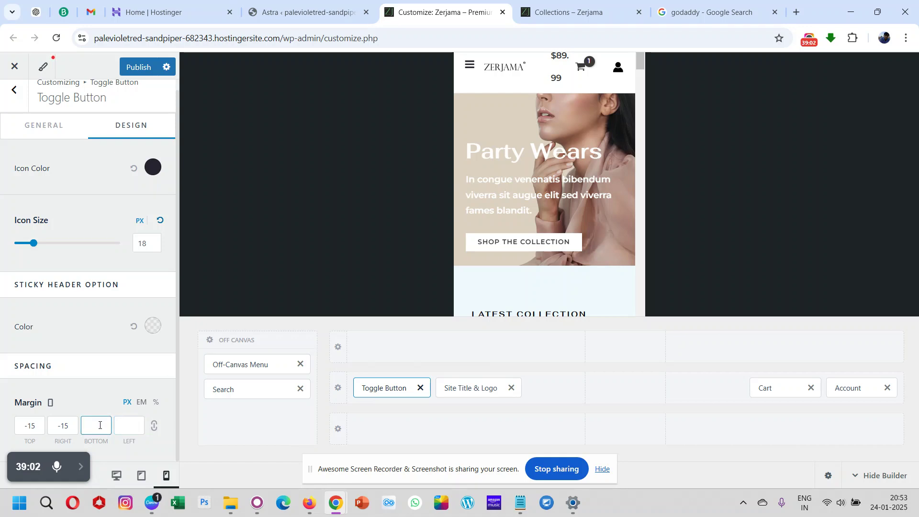
{"action": "left_click", "coordinate": [37, 426]}
{"action": "key", "text": "BackSpace"}
{"action": "key", "text": "BackSpace"}
{"action": "key", "text": "BackSpace"}
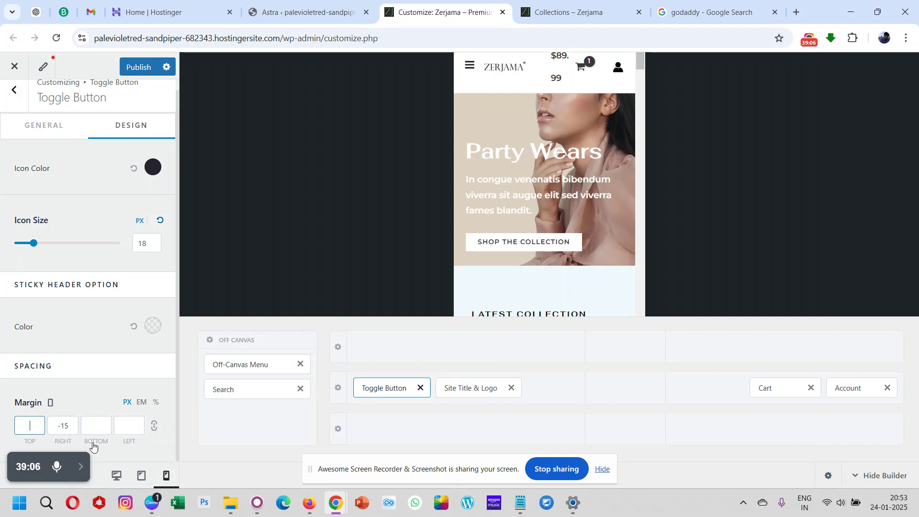
{"action": "left_click", "coordinate": [88, 388]}
Set the Toggle Button style to Outline, and publish the mobile header changes after checking its design options
{"action": "scroll", "coordinate": [83, 200], "scroll_direction": "up", "scroll_amount": 1}
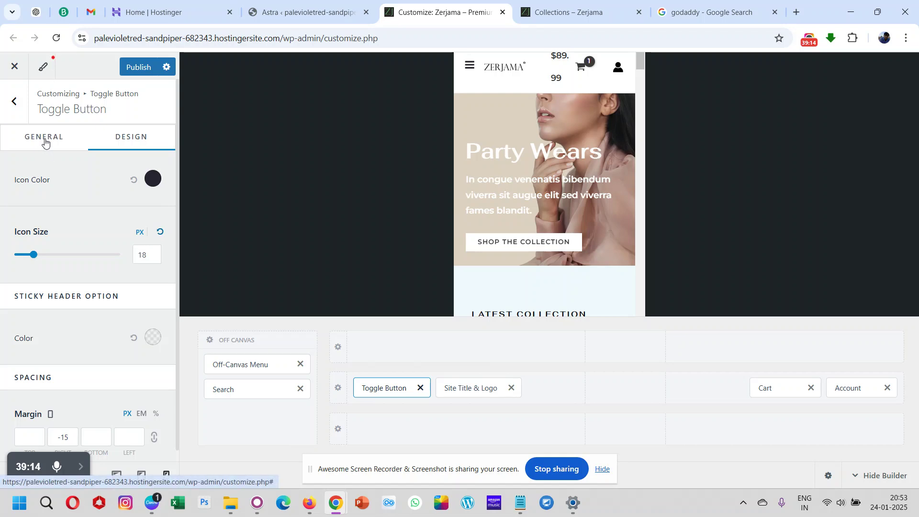
{"action": "left_click", "coordinate": [44, 142]}
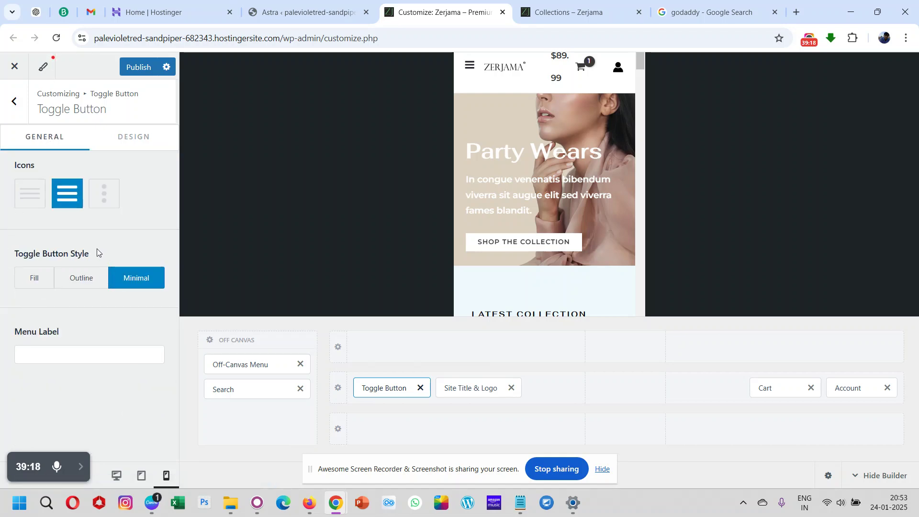
{"action": "left_click", "coordinate": [75, 286]}
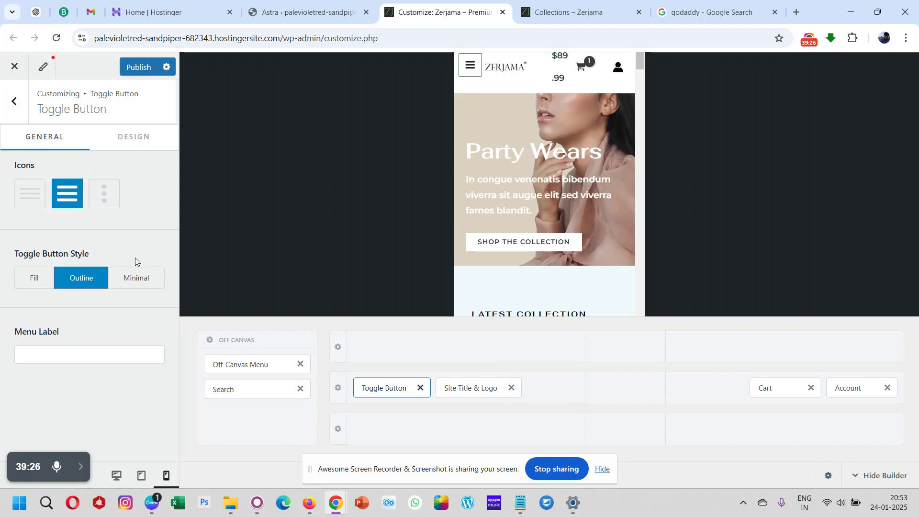
{"action": "left_click", "coordinate": [130, 144]}
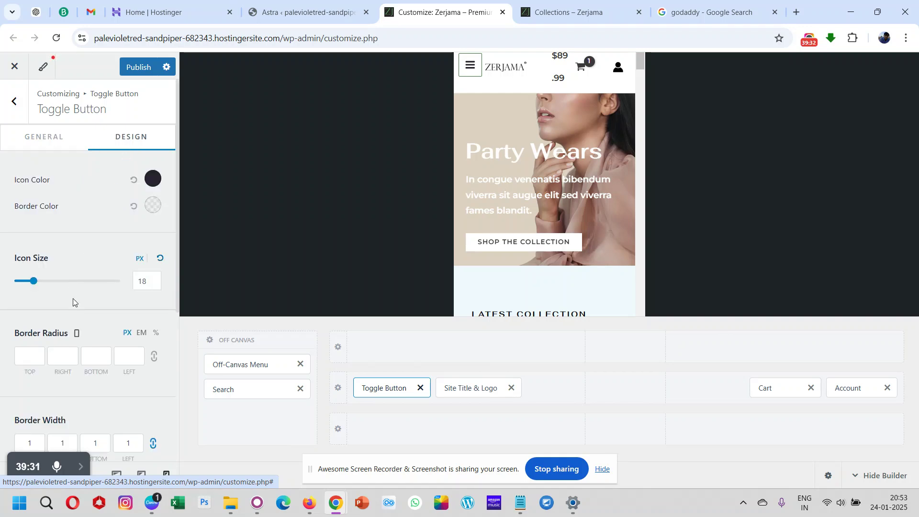
{"action": "scroll", "coordinate": [75, 305], "scroll_direction": "down", "scroll_amount": 3}
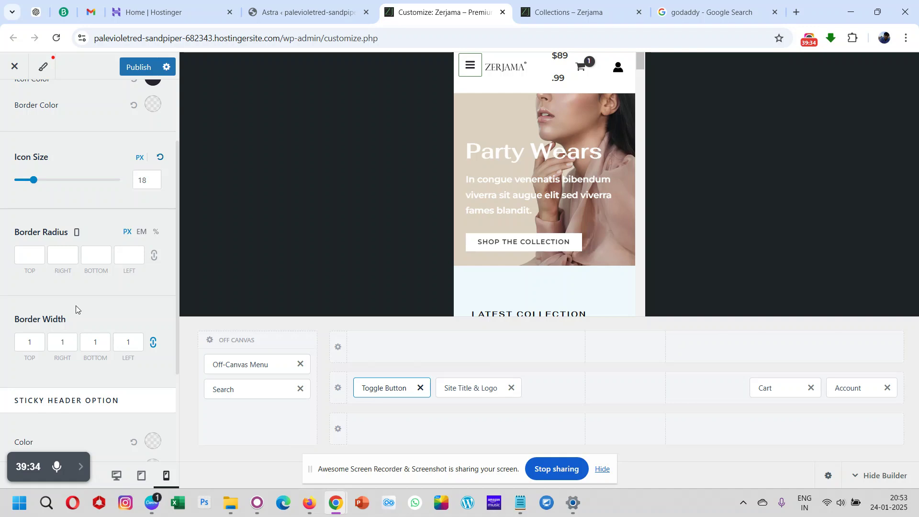
{"action": "scroll", "coordinate": [76, 305], "scroll_direction": "down", "scroll_amount": 3}
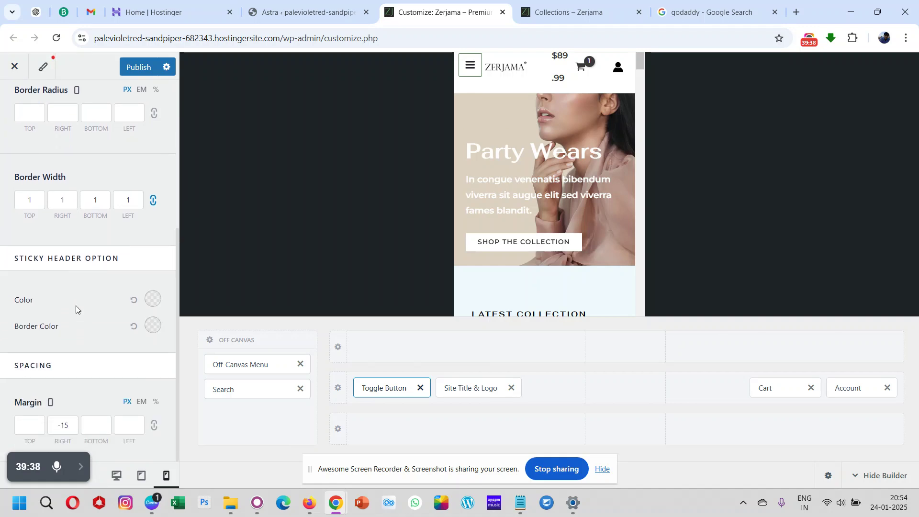
{"action": "scroll", "coordinate": [75, 305], "scroll_direction": "up", "scroll_amount": 4}
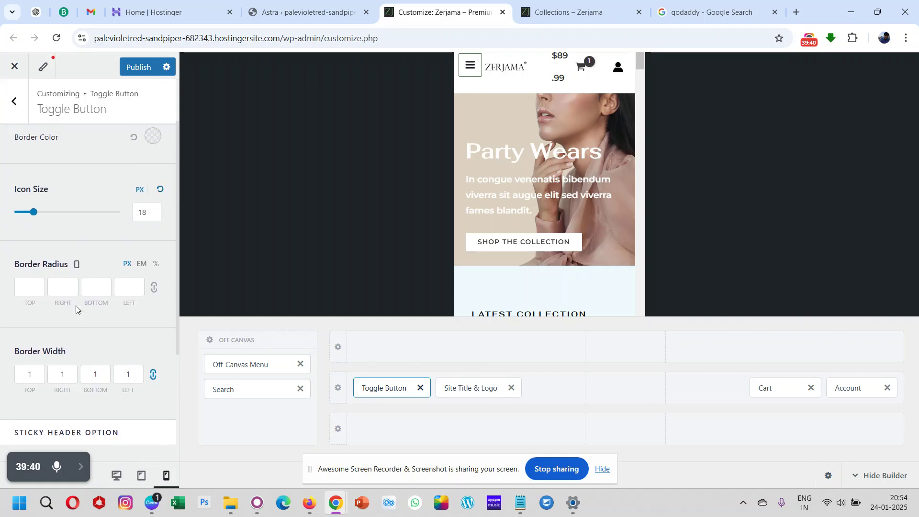
{"action": "scroll", "coordinate": [76, 308], "scroll_direction": "up", "scroll_amount": 2}
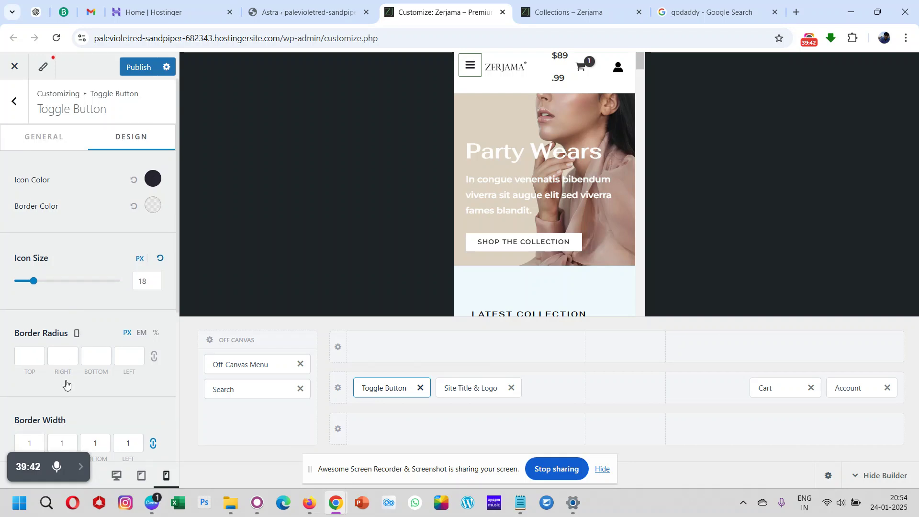
{"action": "left_click", "coordinate": [79, 470]}
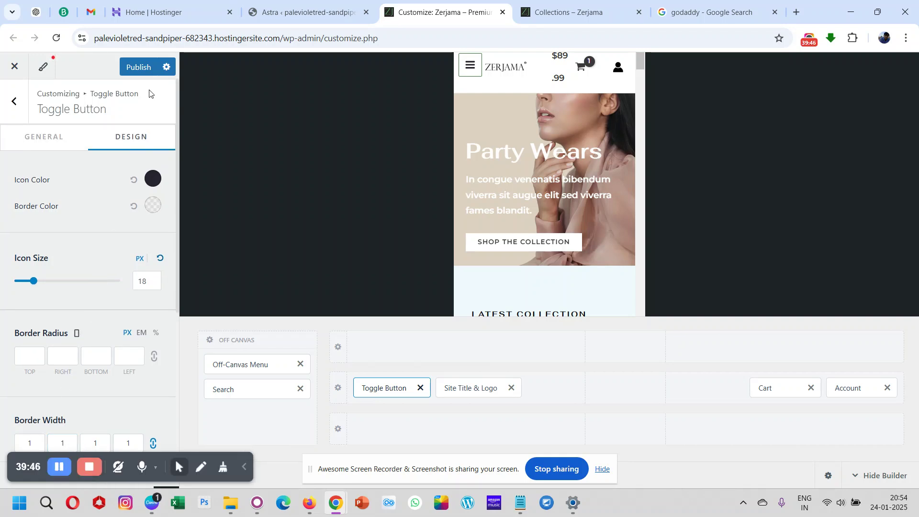
{"action": "left_click", "coordinate": [138, 67]}
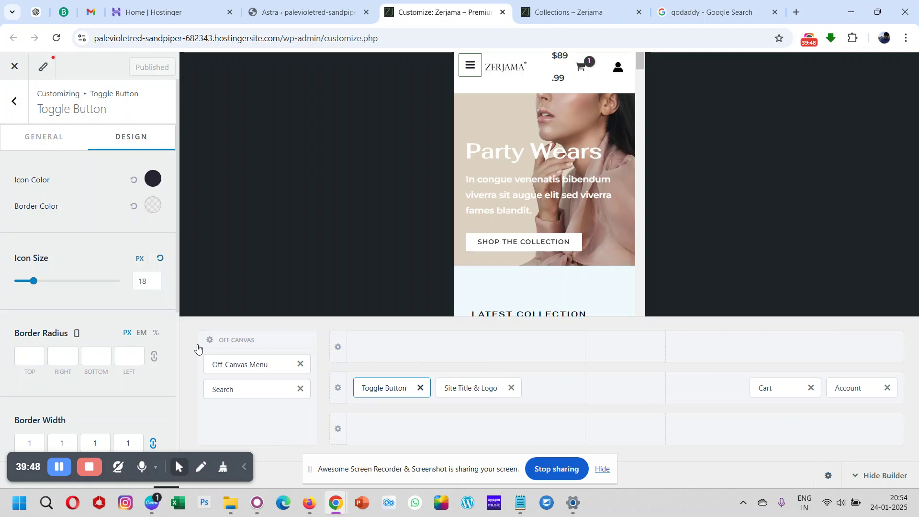
Examine the mobile header Cart element's general settings, from cart icon and label to click action, slide-in position and visibility
{"action": "left_click", "coordinate": [244, 468]}
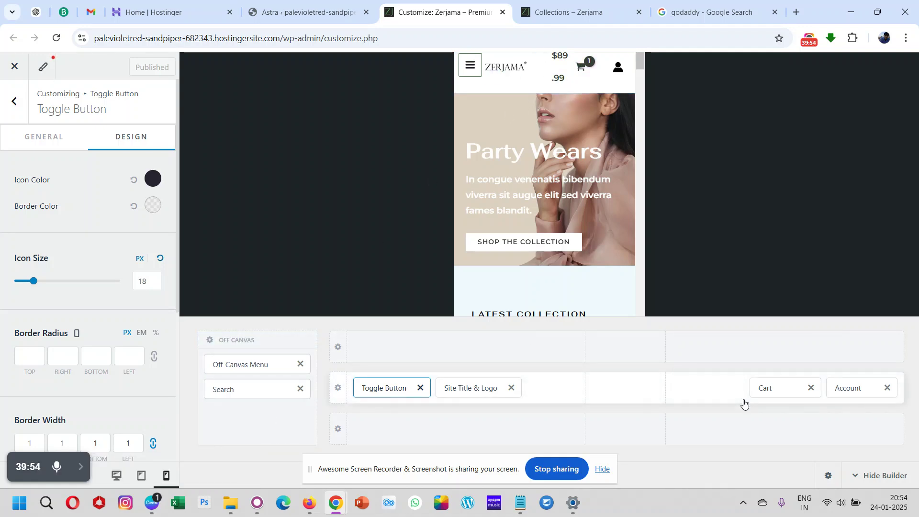
{"action": "left_click", "coordinate": [778, 393]}
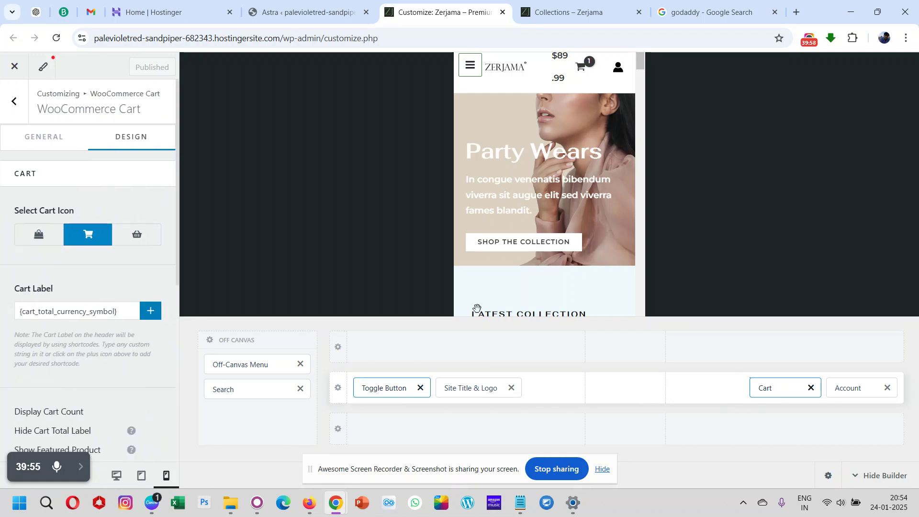
{"action": "left_click", "coordinate": [72, 143]}
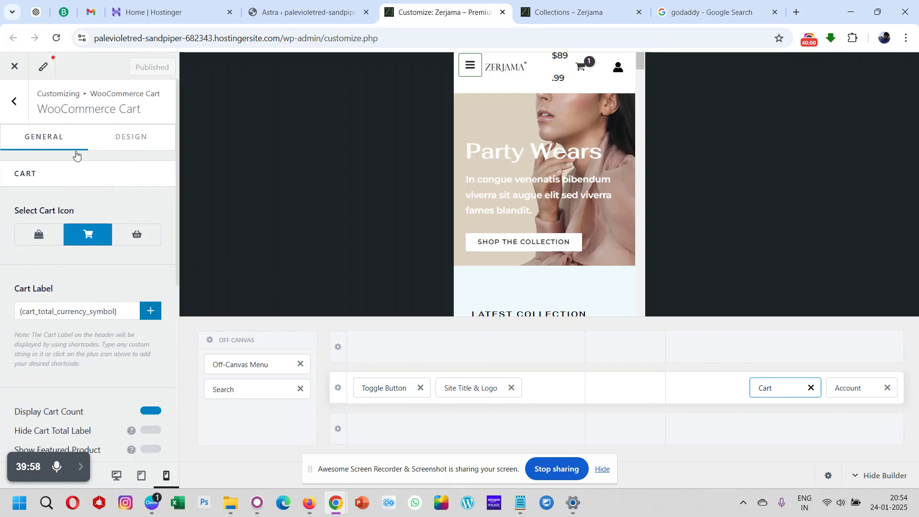
{"action": "scroll", "coordinate": [76, 309], "scroll_direction": "down", "scroll_amount": 1}
{"action": "scroll", "coordinate": [79, 315], "scroll_direction": "down", "scroll_amount": 4}
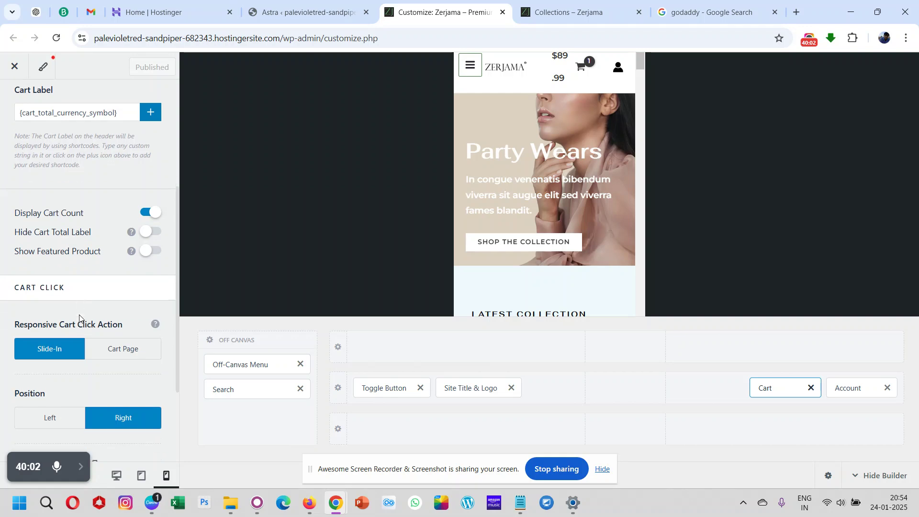
{"action": "scroll", "coordinate": [79, 319], "scroll_direction": "down", "scroll_amount": 1}
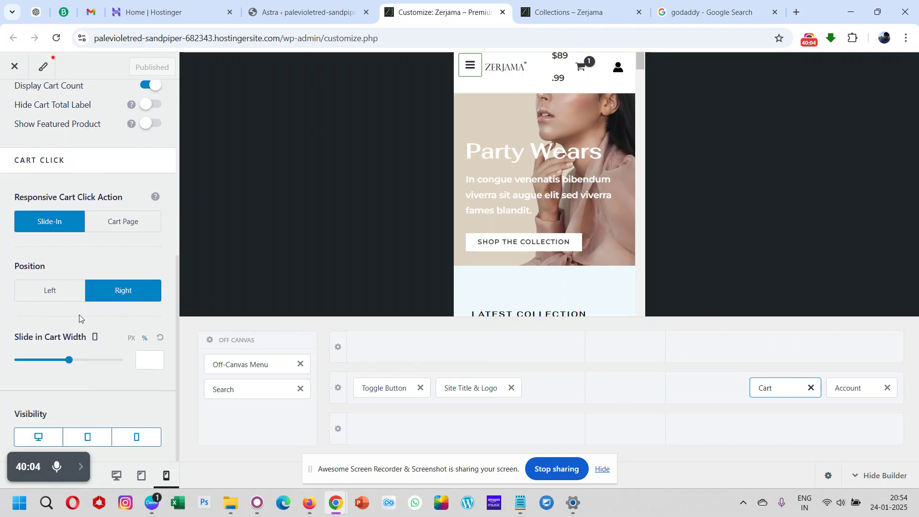
{"action": "scroll", "coordinate": [78, 315], "scroll_direction": "up", "scroll_amount": 1}
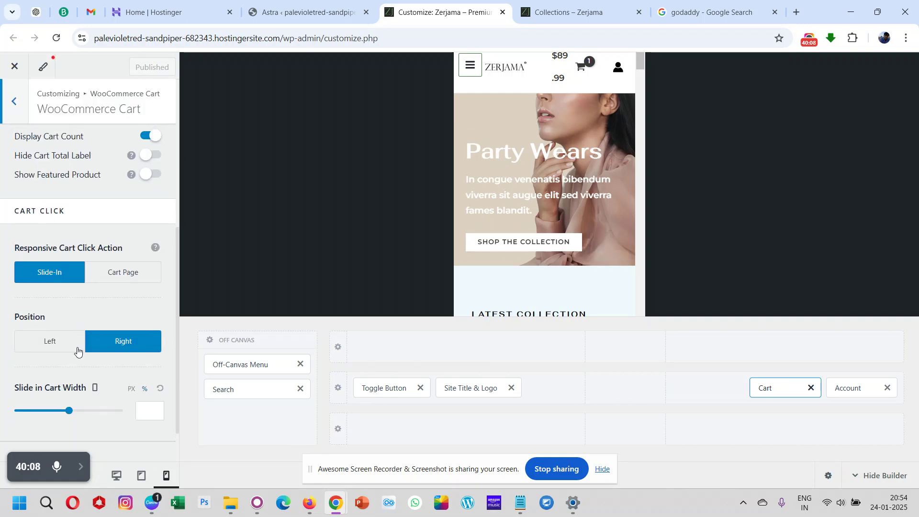
{"action": "scroll", "coordinate": [78, 351], "scroll_direction": "up", "scroll_amount": 5}
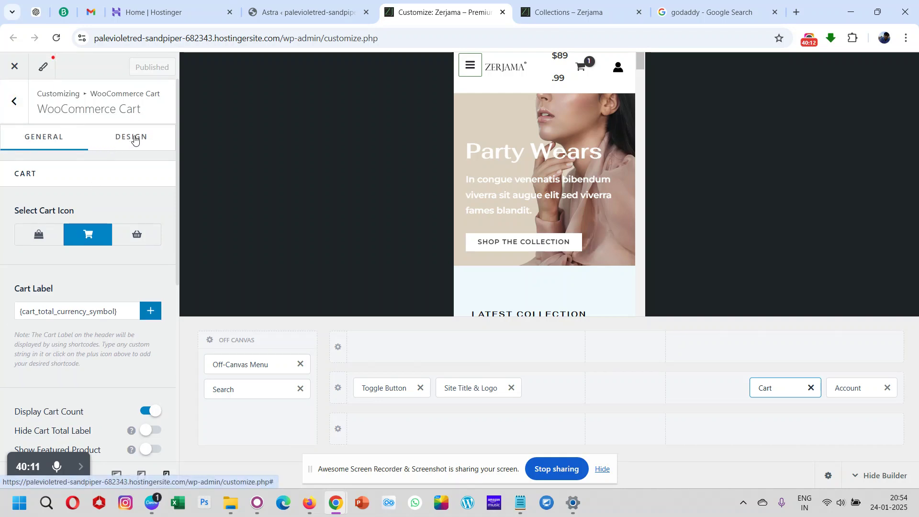
Examine the Cart element's design settings, covering icon style, colors, label position, cart tray, buttons, padding and margin
{"action": "left_click", "coordinate": [135, 139]}
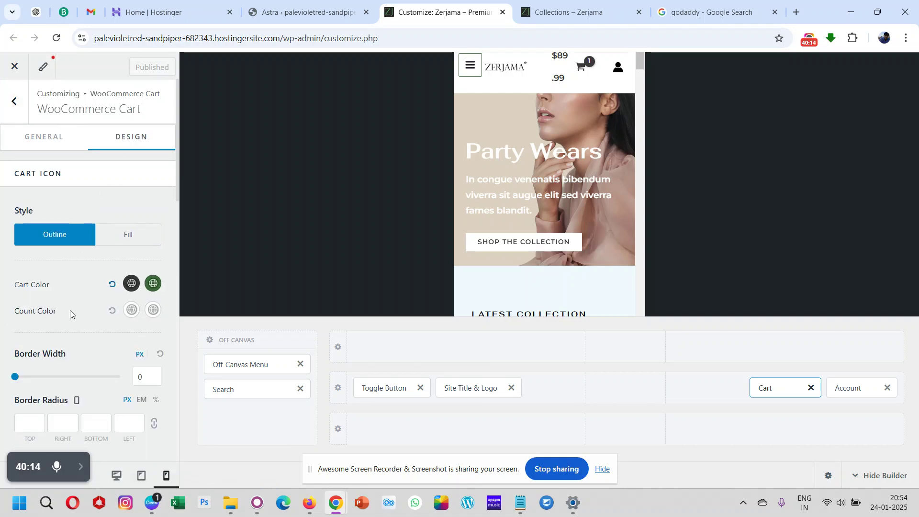
{"action": "scroll", "coordinate": [72, 309], "scroll_direction": "down", "scroll_amount": 2}
{"action": "scroll", "coordinate": [70, 311], "scroll_direction": "down", "scroll_amount": 6}
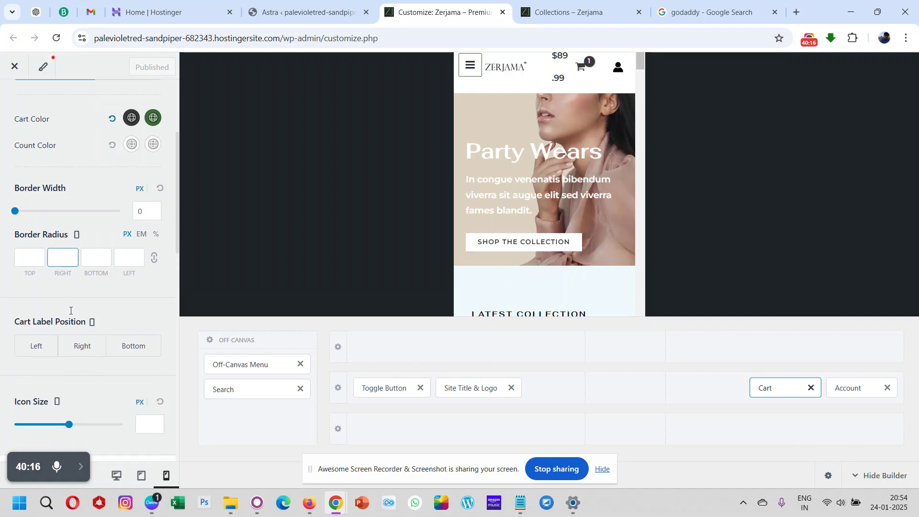
{"action": "scroll", "coordinate": [70, 310], "scroll_direction": "down", "scroll_amount": 2}
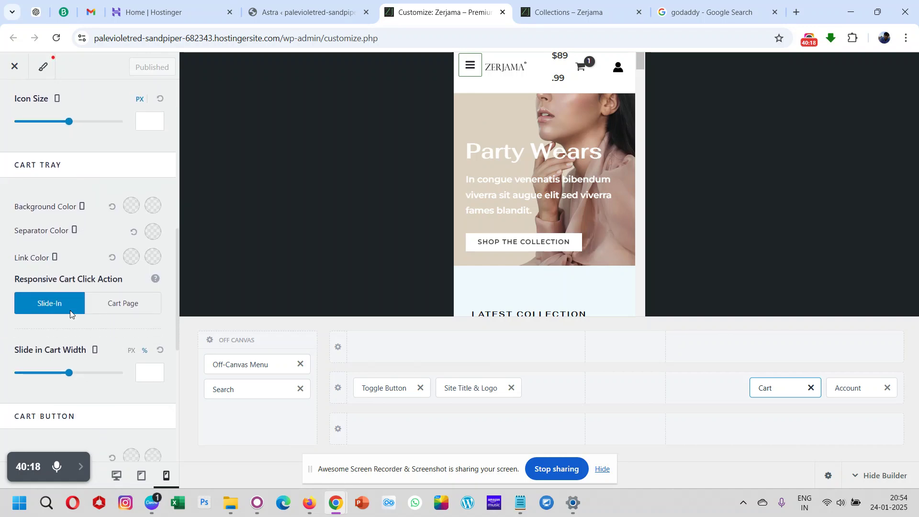
{"action": "scroll", "coordinate": [70, 311], "scroll_direction": "up", "scroll_amount": 1}
{"action": "scroll", "coordinate": [70, 311], "scroll_direction": "down", "scroll_amount": 3}
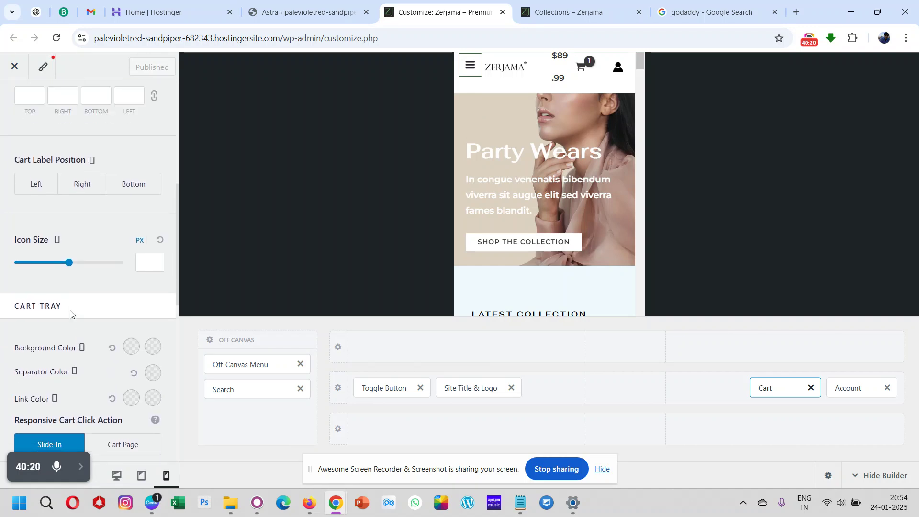
{"action": "scroll", "coordinate": [70, 311], "scroll_direction": "down", "scroll_amount": 2}
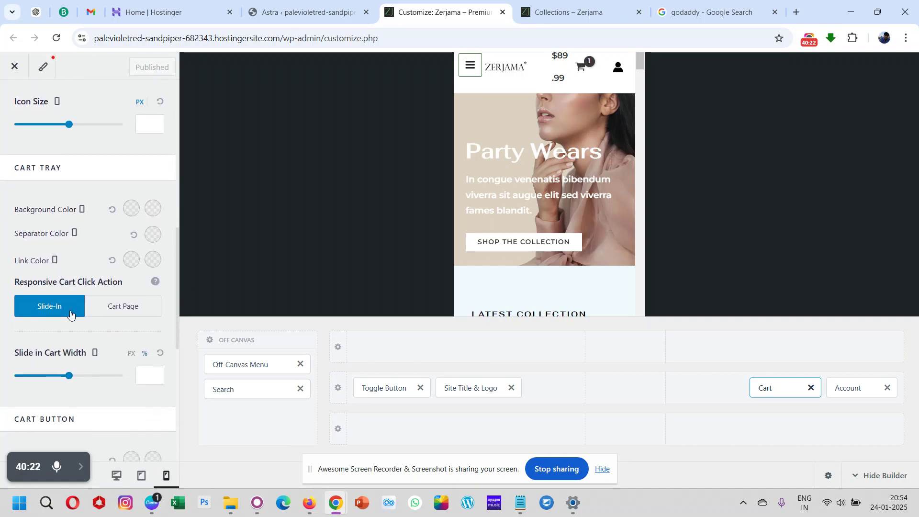
{"action": "scroll", "coordinate": [70, 311], "scroll_direction": "down", "scroll_amount": 4}
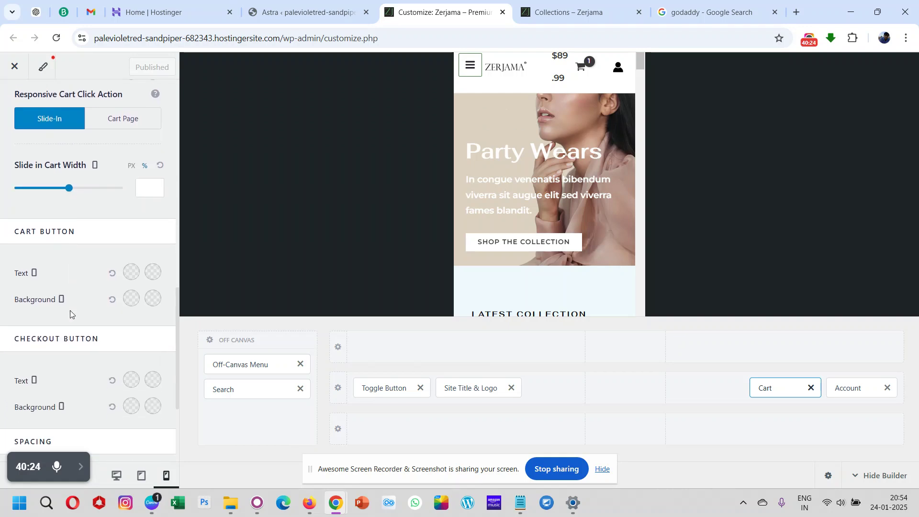
{"action": "scroll", "coordinate": [70, 313], "scroll_direction": "down", "scroll_amount": 2}
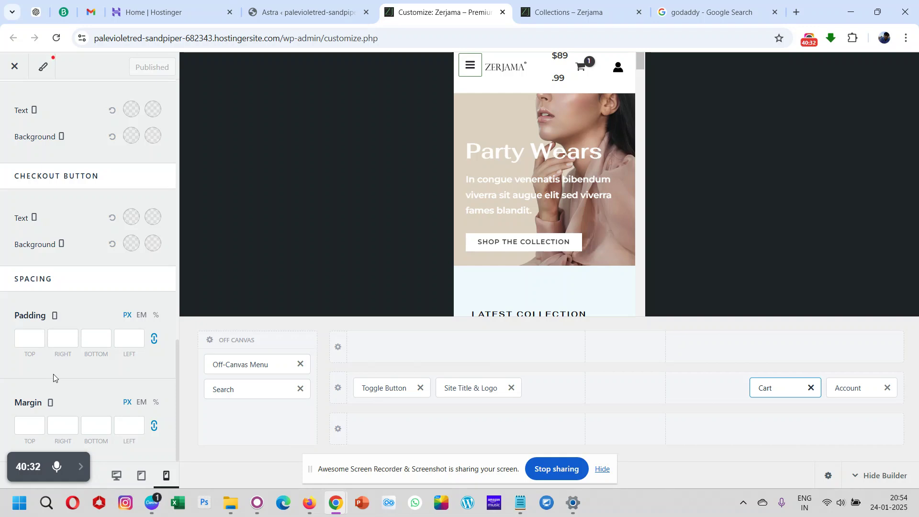
{"action": "scroll", "coordinate": [53, 378], "scroll_direction": "up", "scroll_amount": 4}
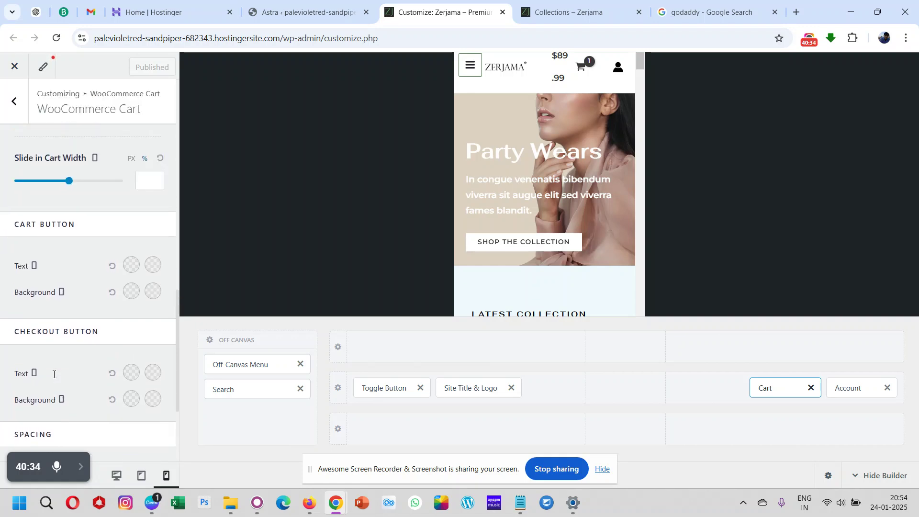
{"action": "scroll", "coordinate": [53, 378], "scroll_direction": "up", "scroll_amount": 5}
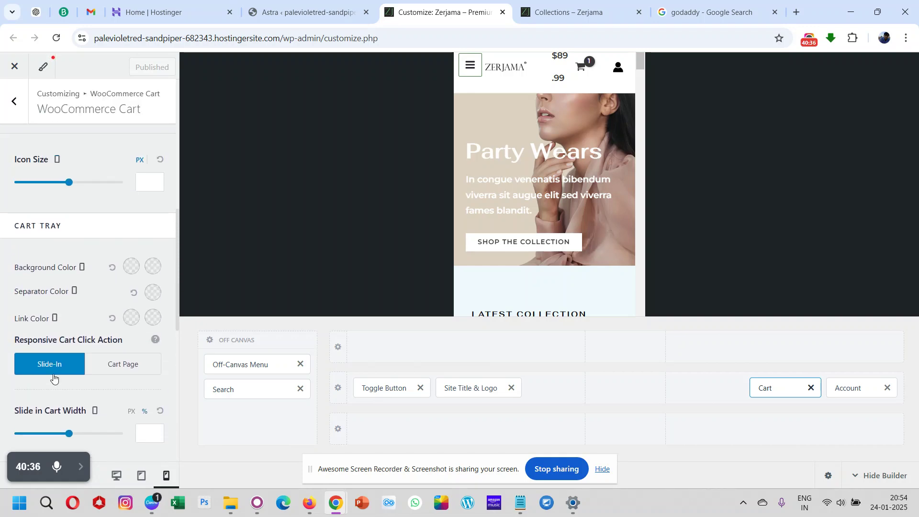
{"action": "scroll", "coordinate": [54, 378], "scroll_direction": "up", "scroll_amount": 9}
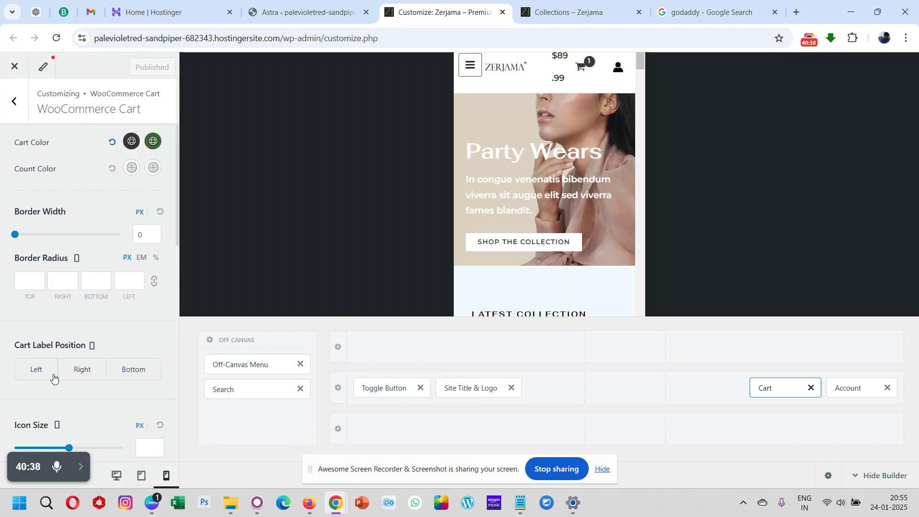
{"action": "scroll", "coordinate": [53, 377], "scroll_direction": "up", "scroll_amount": 1}
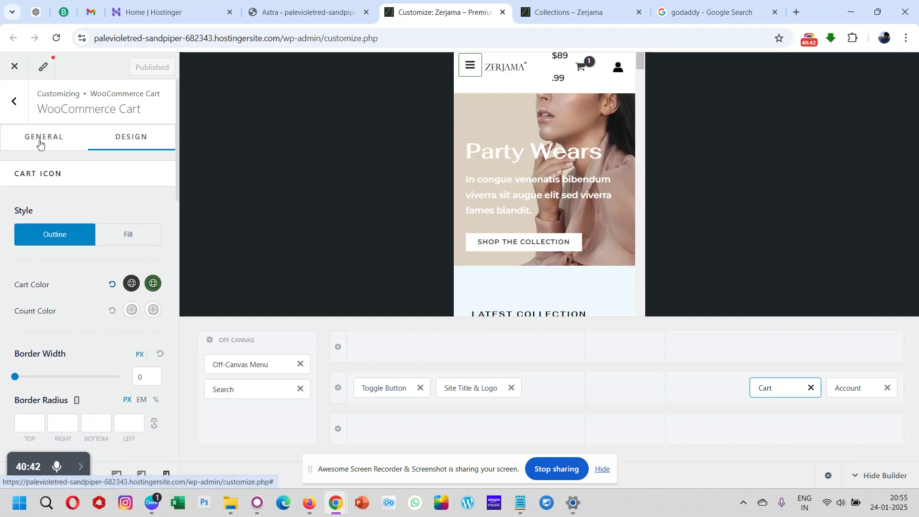
Recheck the Cart's general settings for the cart total label, cart count and click action options
{"action": "left_click", "coordinate": [45, 146]}
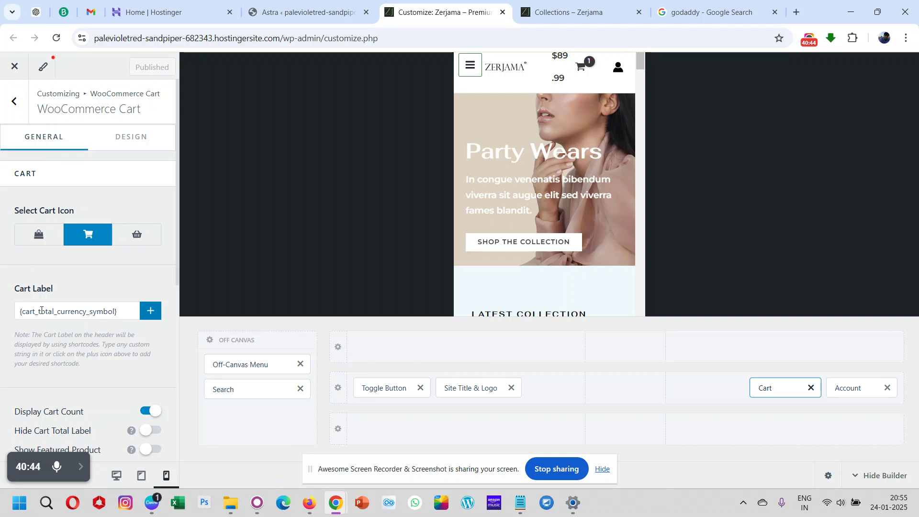
{"action": "scroll", "coordinate": [41, 310], "scroll_direction": "down", "scroll_amount": 6}
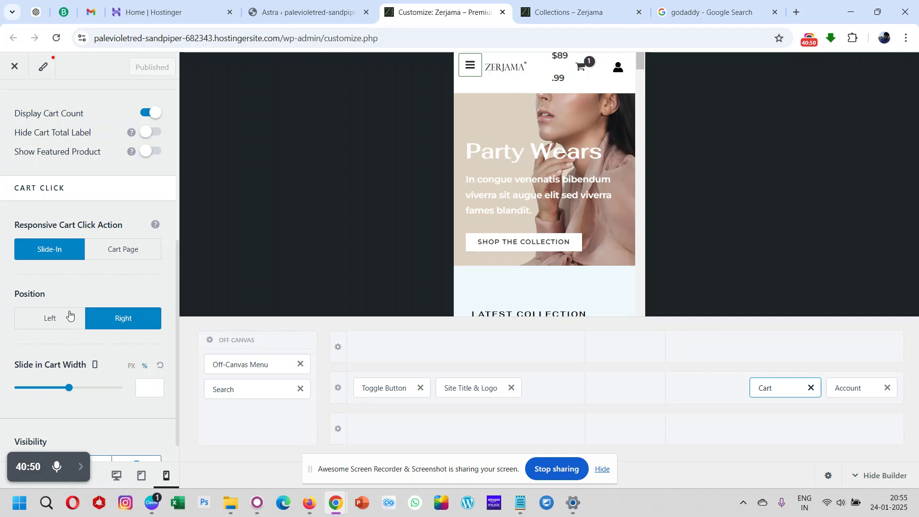
{"action": "scroll", "coordinate": [69, 314], "scroll_direction": "down", "scroll_amount": 1}
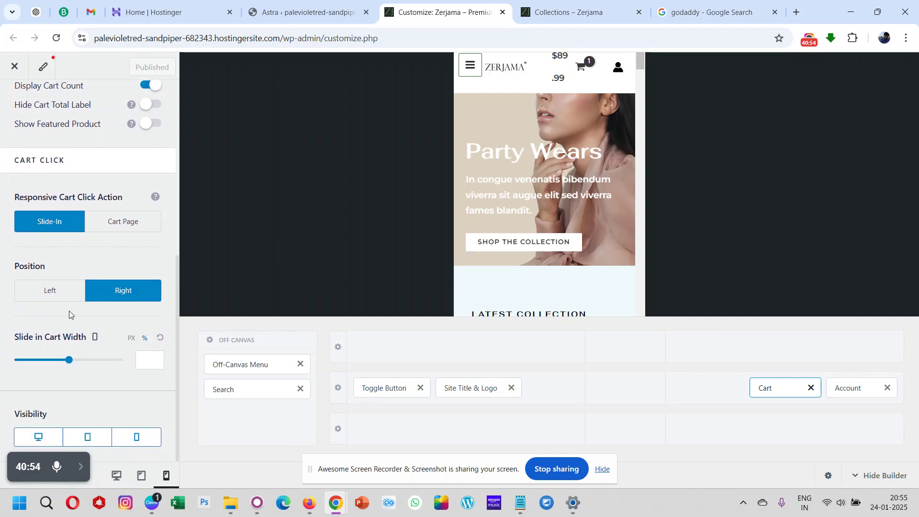
{"action": "scroll", "coordinate": [69, 314], "scroll_direction": "up", "scroll_amount": 3}
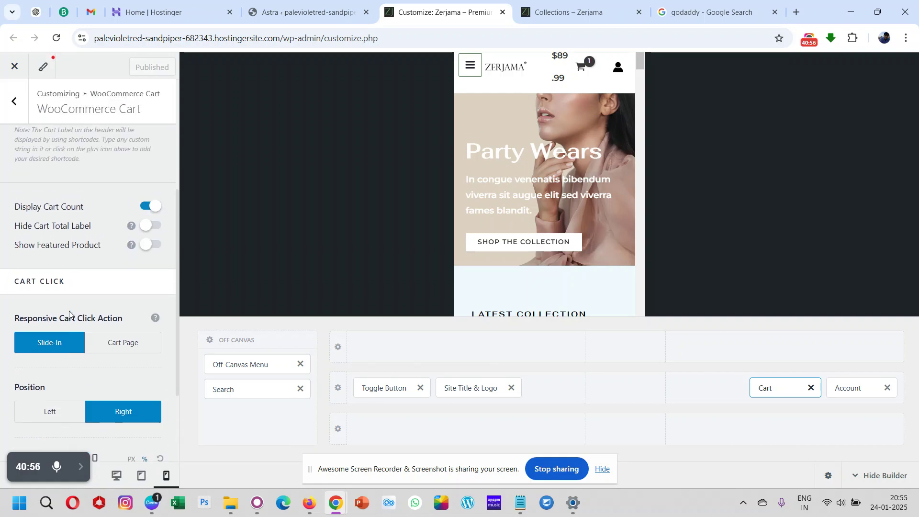
{"action": "scroll", "coordinate": [70, 314], "scroll_direction": "down", "scroll_amount": 3}
{"action": "scroll", "coordinate": [69, 315], "scroll_direction": "up", "scroll_amount": 6}
{"action": "scroll", "coordinate": [70, 314], "scroll_direction": "up", "scroll_amount": 2}
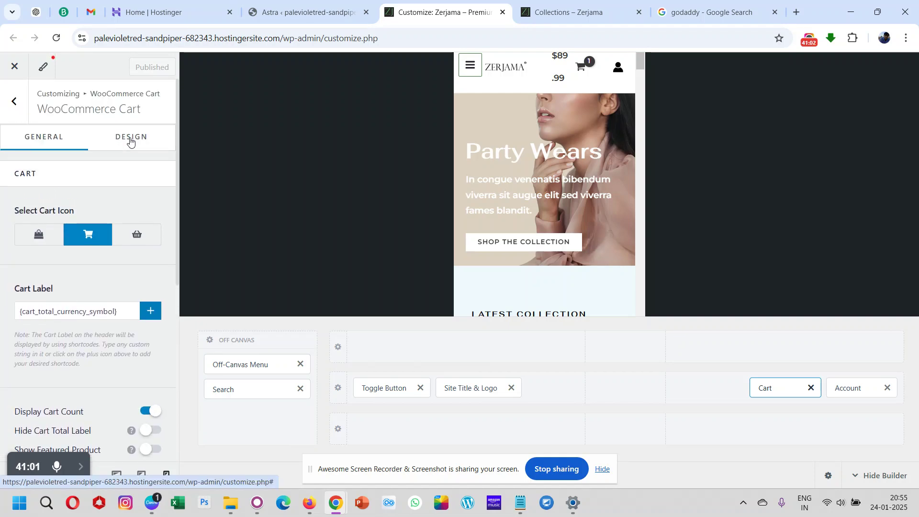
Set the Cart Label Position to Bottom for the mobile header, and publish the change
{"action": "left_click", "coordinate": [129, 139]}
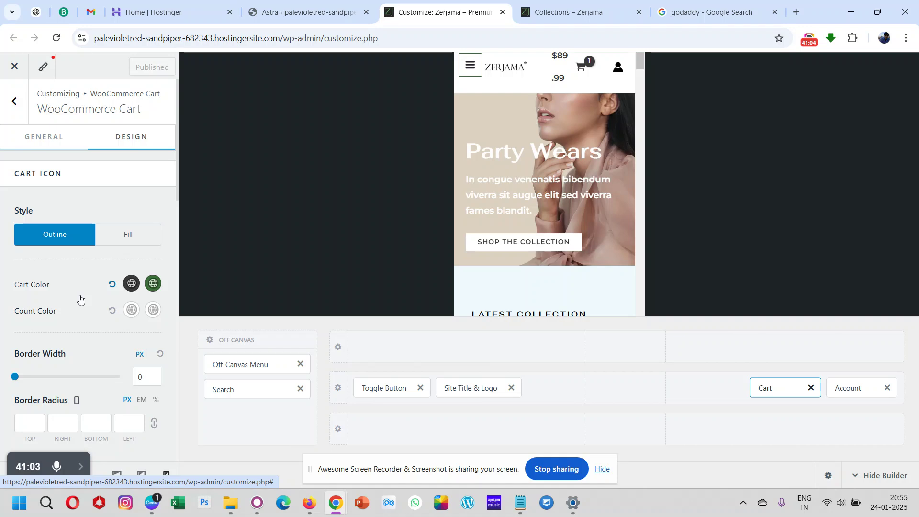
{"action": "scroll", "coordinate": [80, 298], "scroll_direction": "down", "scroll_amount": 3}
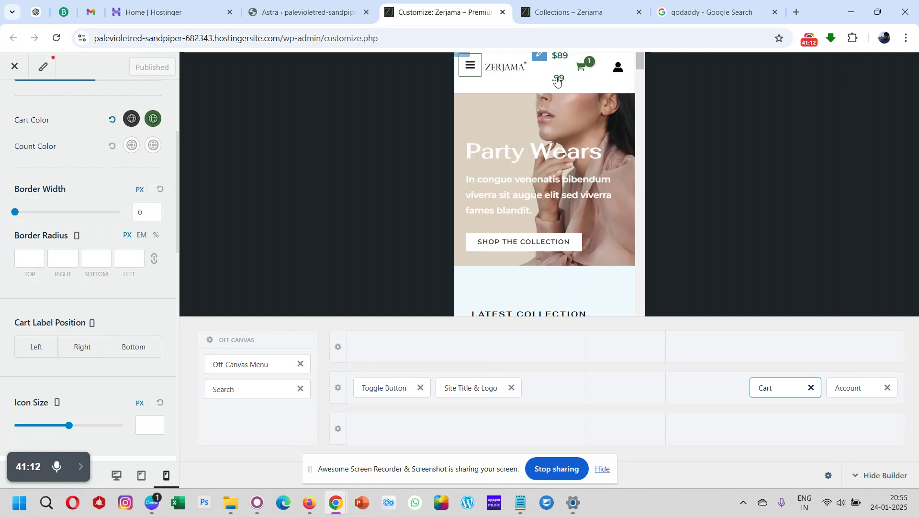
{"action": "left_click", "coordinate": [135, 352]}
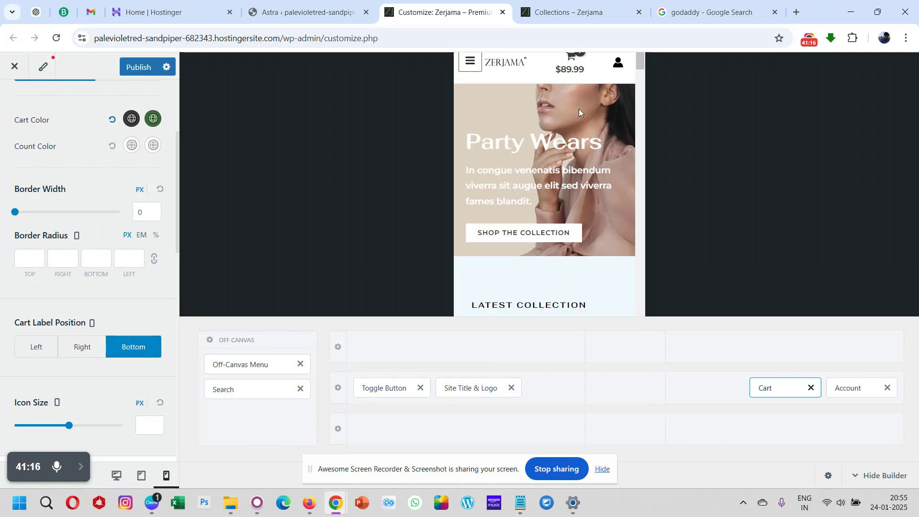
{"action": "scroll", "coordinate": [579, 110], "scroll_direction": "down", "scroll_amount": 5}
{"action": "scroll", "coordinate": [578, 115], "scroll_direction": "up", "scroll_amount": 5}
{"action": "scroll", "coordinate": [81, 328], "scroll_direction": "up", "scroll_amount": 1}
{"action": "scroll", "coordinate": [80, 331], "scroll_direction": "up", "scroll_amount": 3}
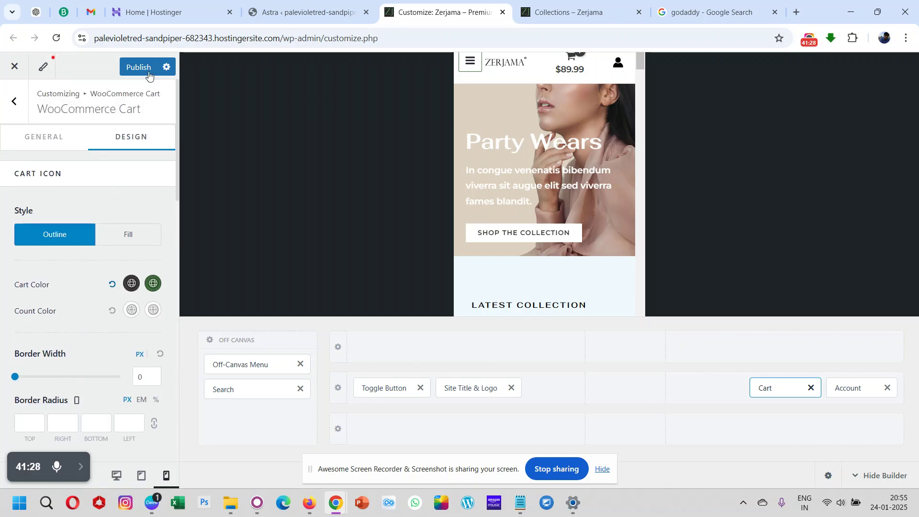
{"action": "left_click", "coordinate": [142, 69]}
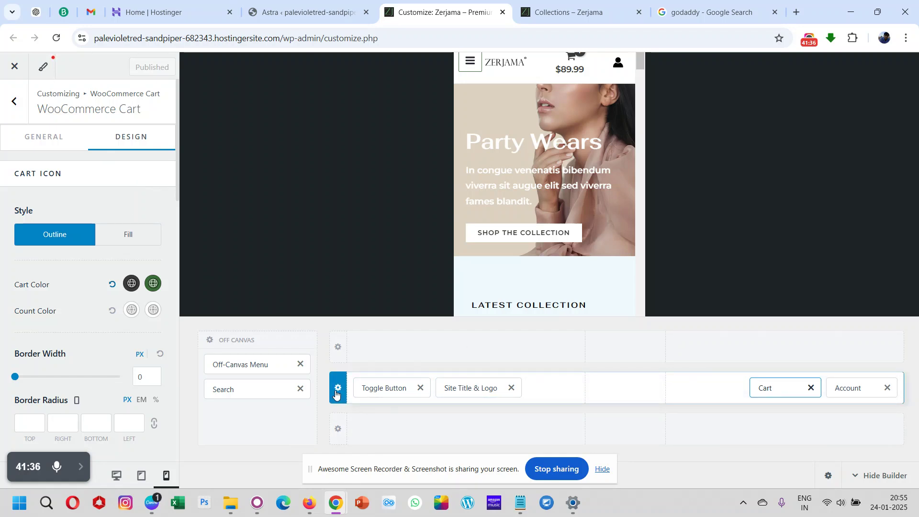
Set the mobile Primary Header's height to 80 px
{"action": "left_click", "coordinate": [337, 390]}
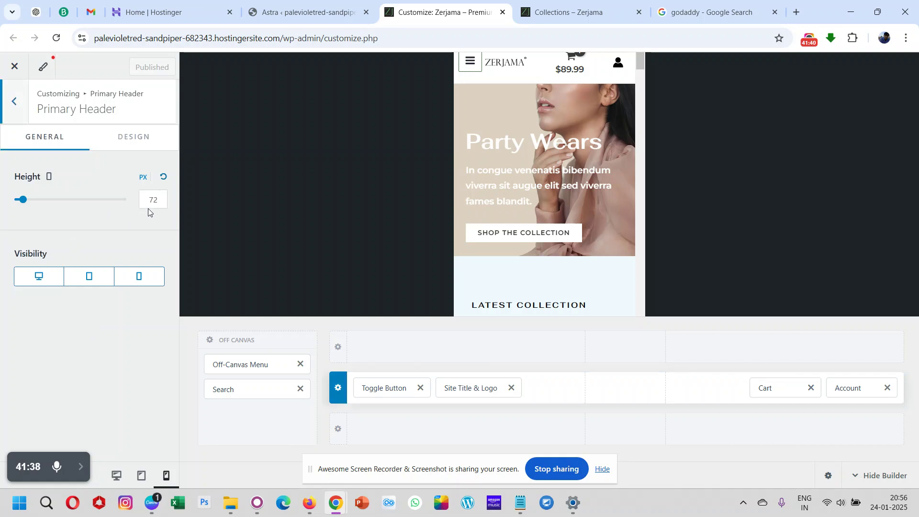
{"action": "left_click", "coordinate": [162, 201]}
{"action": "double_click", "coordinate": [162, 201]}
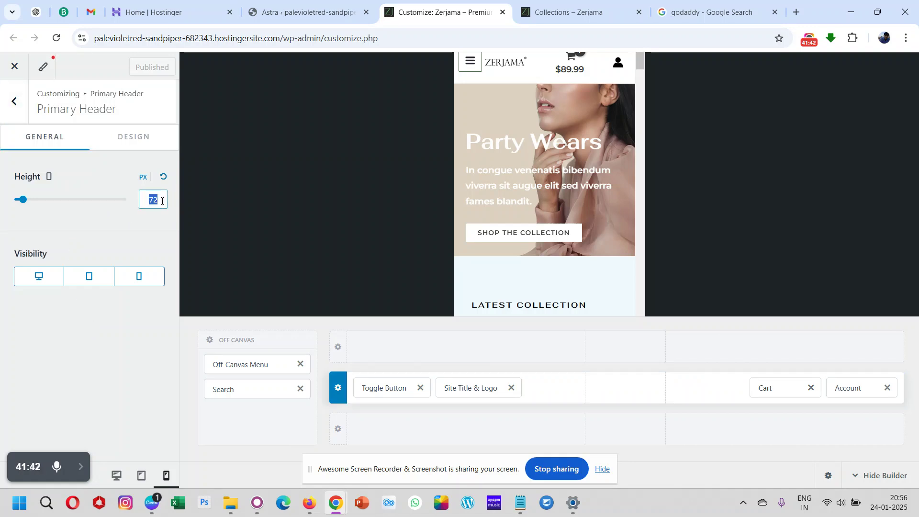
{"action": "type", "text": "80"}
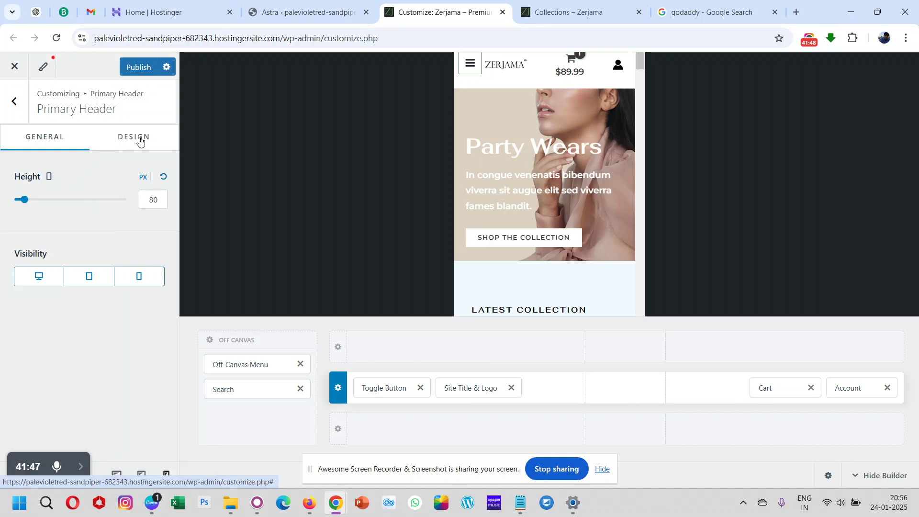
Set the mobile Primary Header's padding to 10 px on all four sides in its design settings
{"action": "left_click", "coordinate": [139, 140]}
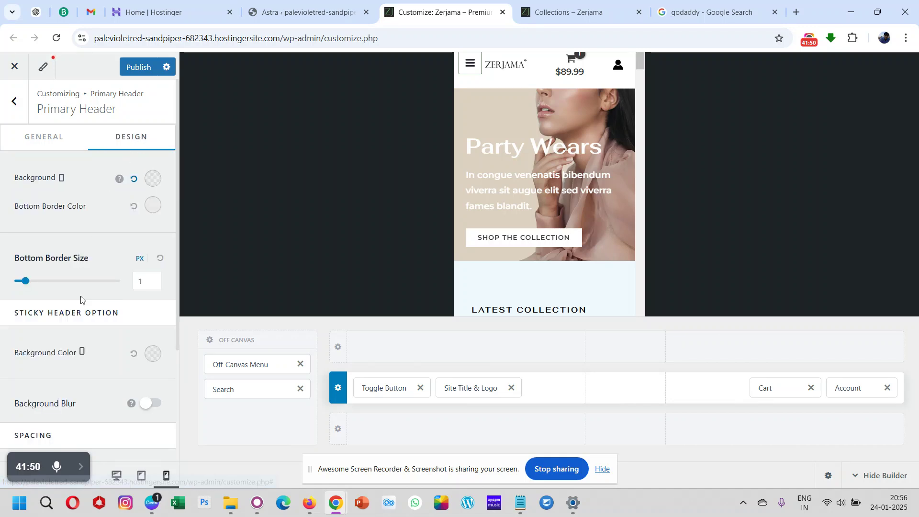
{"action": "scroll", "coordinate": [80, 300], "scroll_direction": "down", "scroll_amount": 1}
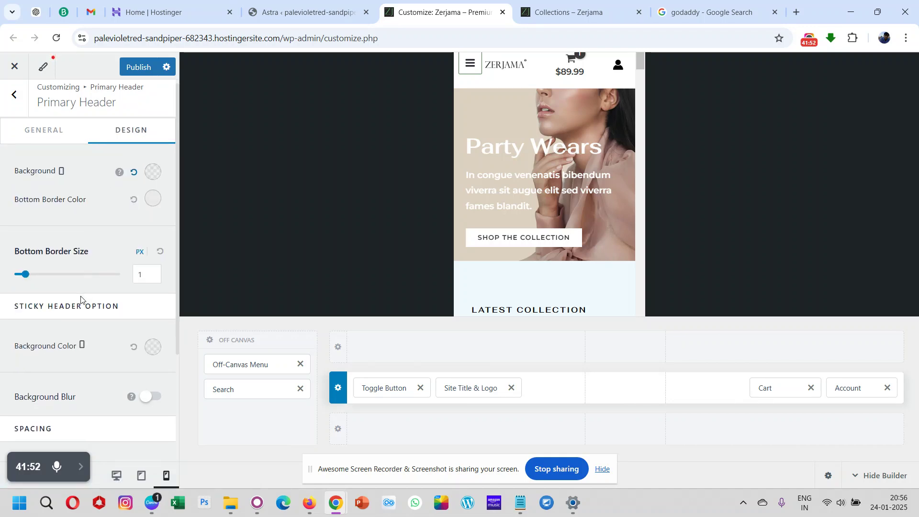
{"action": "scroll", "coordinate": [81, 300], "scroll_direction": "down", "scroll_amount": 2}
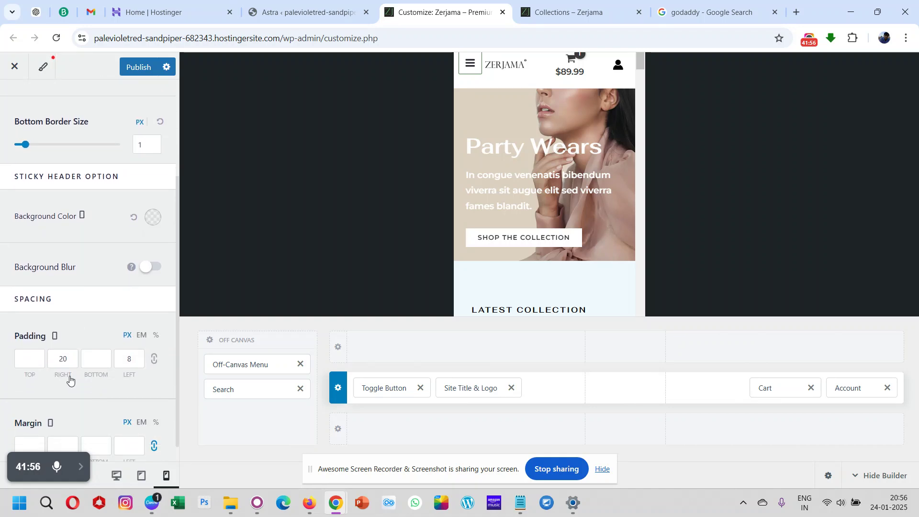
{"action": "left_click", "coordinate": [65, 359]}
{"action": "left_click", "coordinate": [141, 360]}
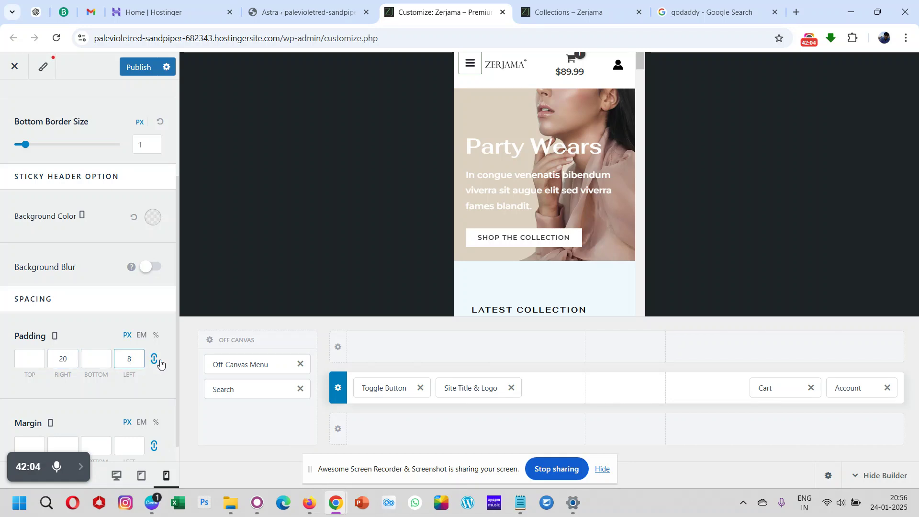
{"action": "left_click", "coordinate": [135, 364]}
{"action": "key", "text": "BackSpace"}
{"action": "type", "text": "10"}
{"action": "left_click", "coordinate": [60, 383]}
{"action": "scroll", "coordinate": [59, 383], "scroll_direction": "down", "scroll_amount": 1}
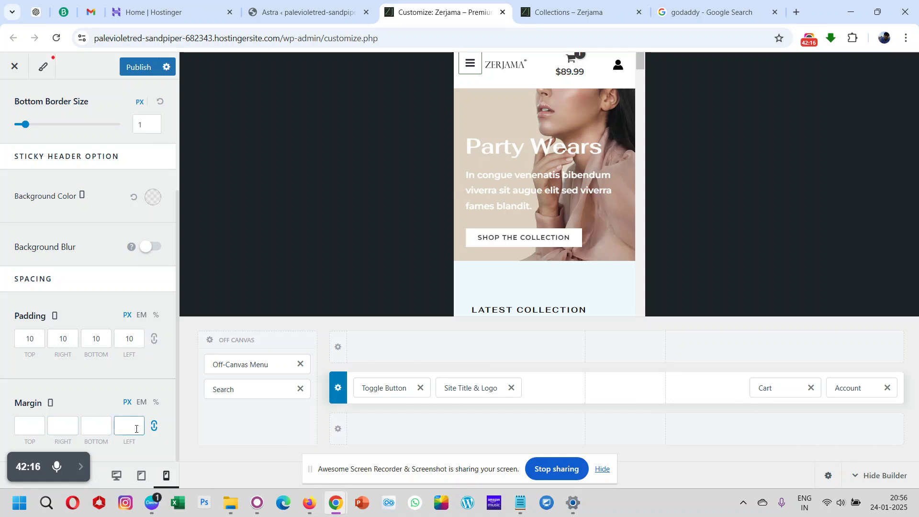
Set the mobile Primary Header's margin to 10 px on all four linked sides
{"action": "left_click", "coordinate": [153, 426]}
{"action": "left_click", "coordinate": [30, 425]}
{"action": "type", "text": "10"}
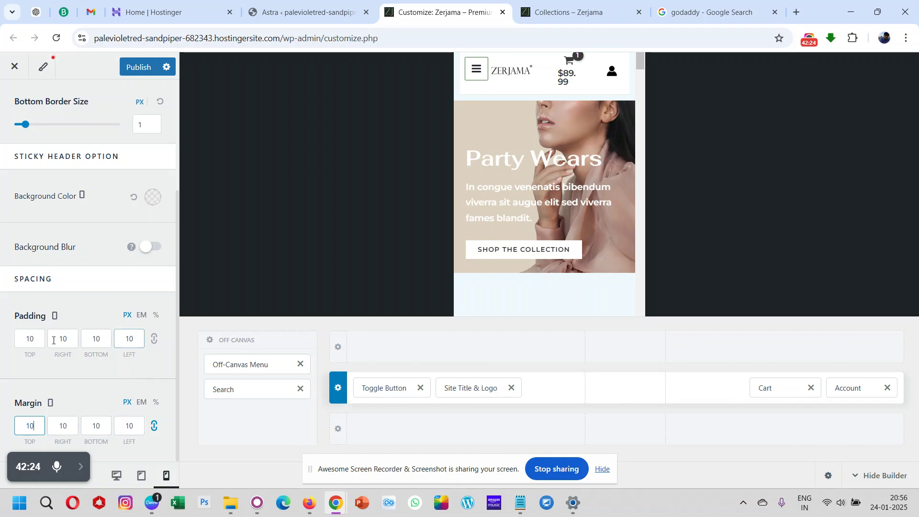
Set the mobile Primary Header's padding to 0 px on all four linked sides, and publish the change
{"action": "left_click", "coordinate": [154, 340]}
{"action": "left_click", "coordinate": [41, 340]}
{"action": "double_click", "coordinate": [41, 340]}
{"action": "type", "text": "0"}
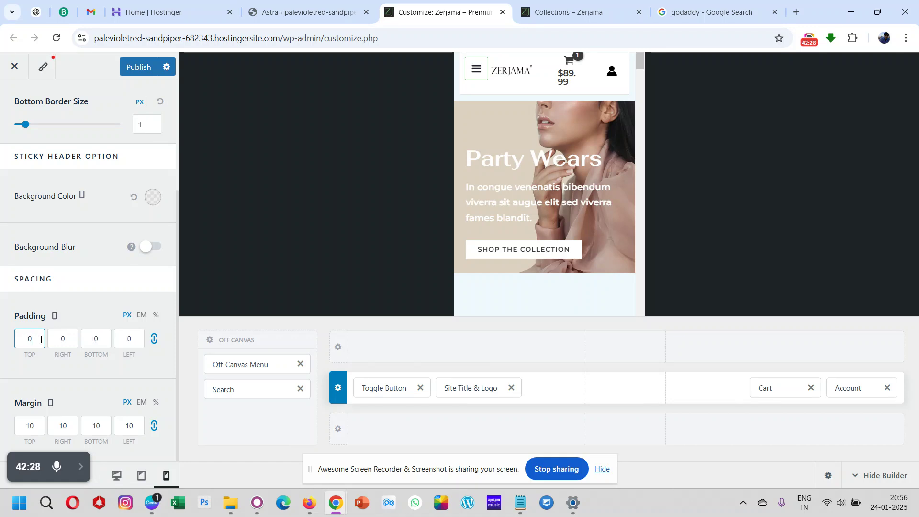
{"action": "left_click", "coordinate": [48, 369]}
{"action": "scroll", "coordinate": [88, 373], "scroll_direction": "up", "scroll_amount": 2}
{"action": "scroll", "coordinate": [88, 372], "scroll_direction": "down", "scroll_amount": 2}
{"action": "left_click", "coordinate": [131, 423]}
{"action": "left_click", "coordinate": [137, 72]}
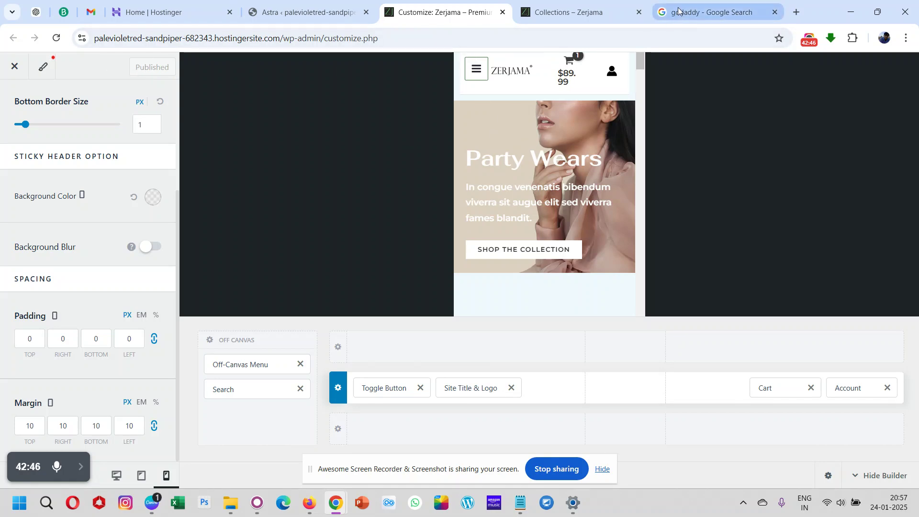
Load the live store's home page and inspect its header at mobile width in a narrowed browser window
{"action": "left_click", "coordinate": [570, 12]}
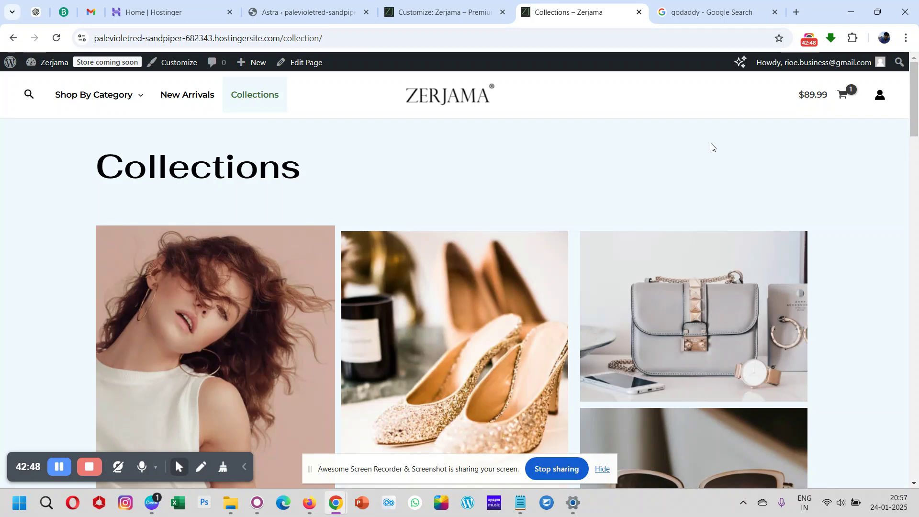
{"action": "left_click", "coordinate": [445, 102]}
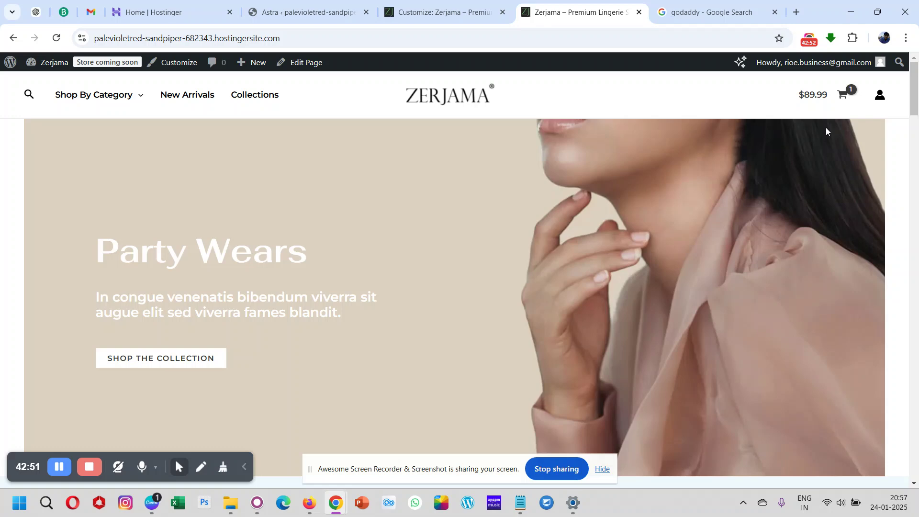
{"action": "left_click", "coordinate": [878, 12]}
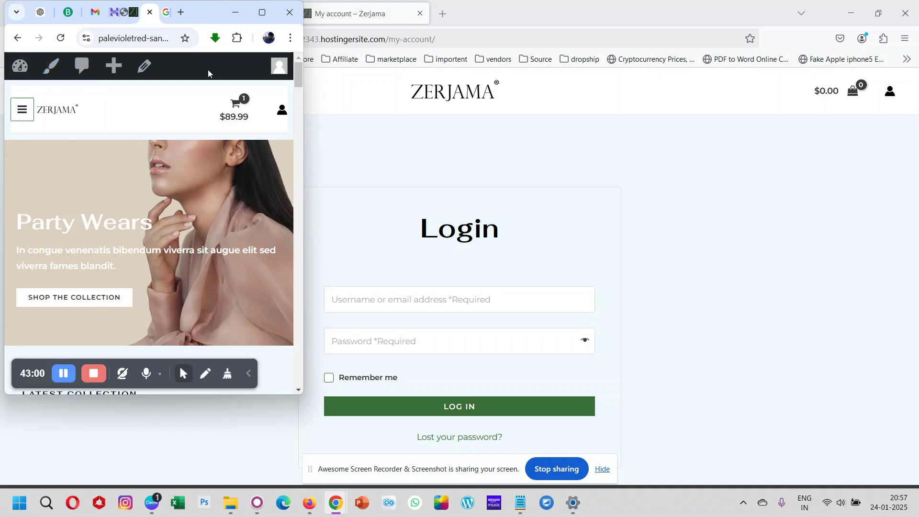
{"action": "left_click", "coordinate": [261, 12]}
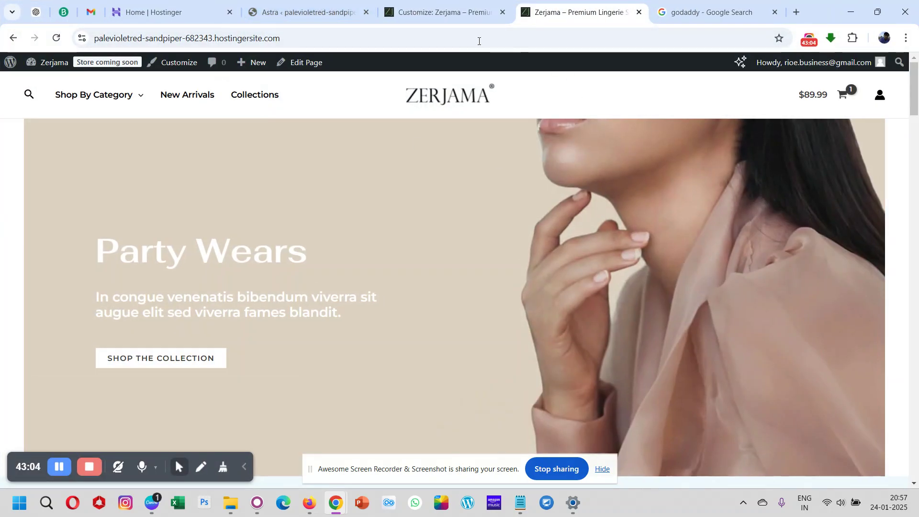
Back in the customizer, set the mobile Primary Header's margin to 0 px on all sides and publish
{"action": "left_click", "coordinate": [425, 7]}
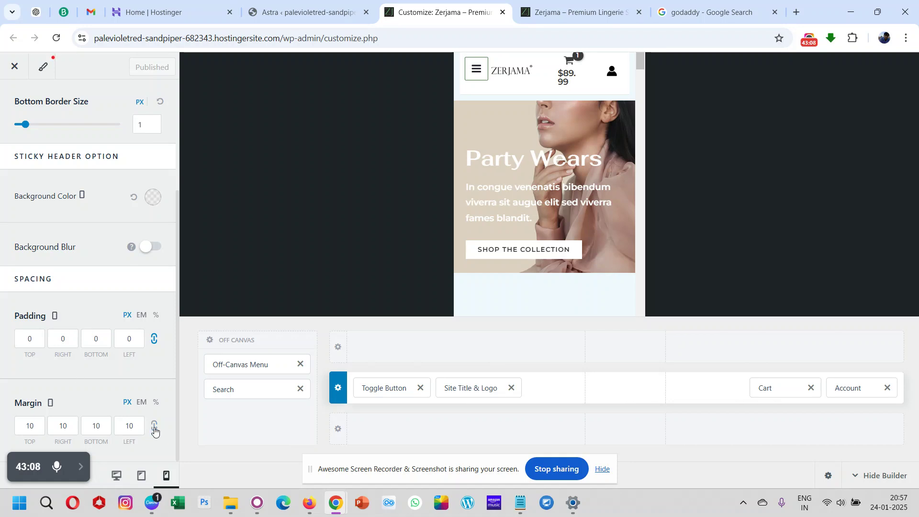
{"action": "left_click", "coordinate": [38, 427]}
{"action": "double_click", "coordinate": [38, 427]}
{"action": "type", "text": "0"}
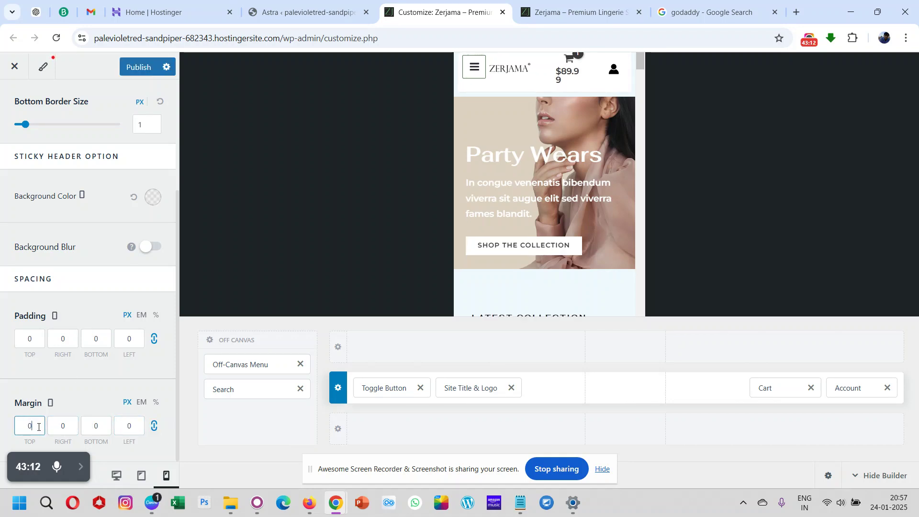
{"action": "left_click", "coordinate": [88, 396]}
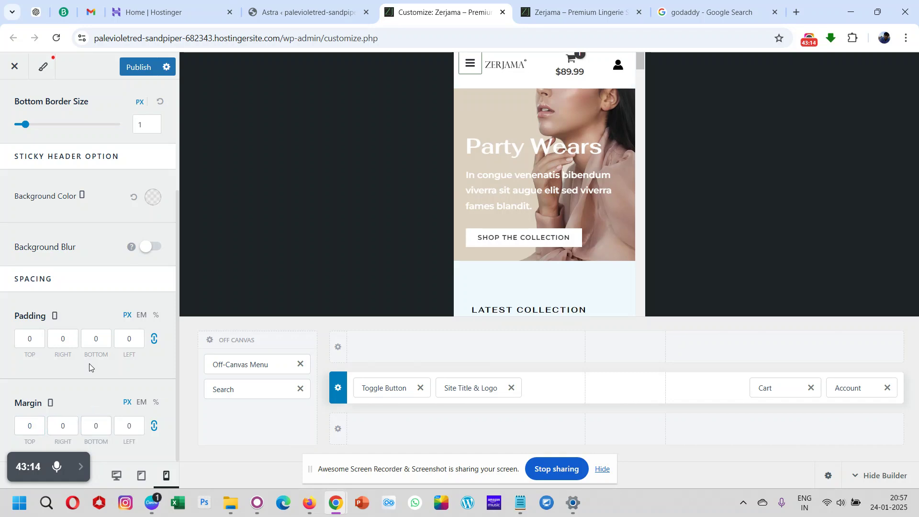
{"action": "left_click", "coordinate": [139, 68]}
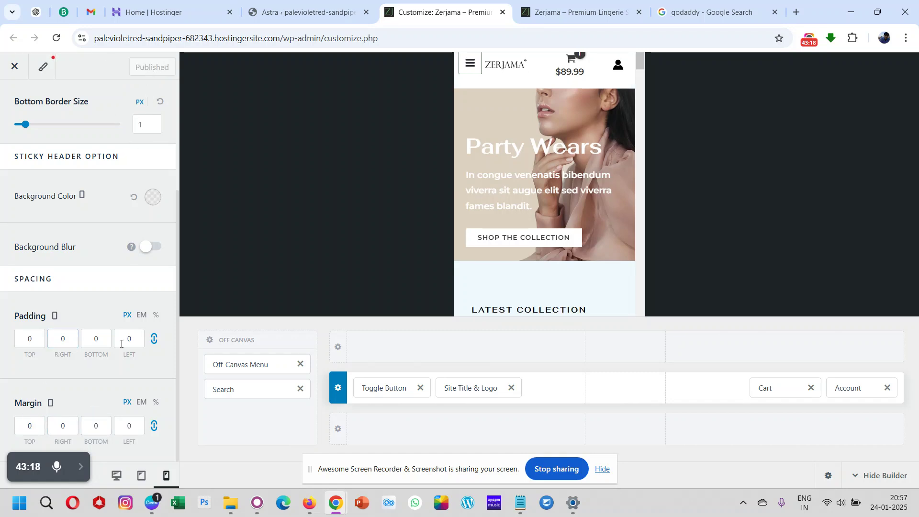
Set the mobile Primary Header's top padding to 20 px, leave the other padding sides empty, and publish
{"action": "left_click", "coordinate": [21, 341]}
{"action": "type", "text": "10"}
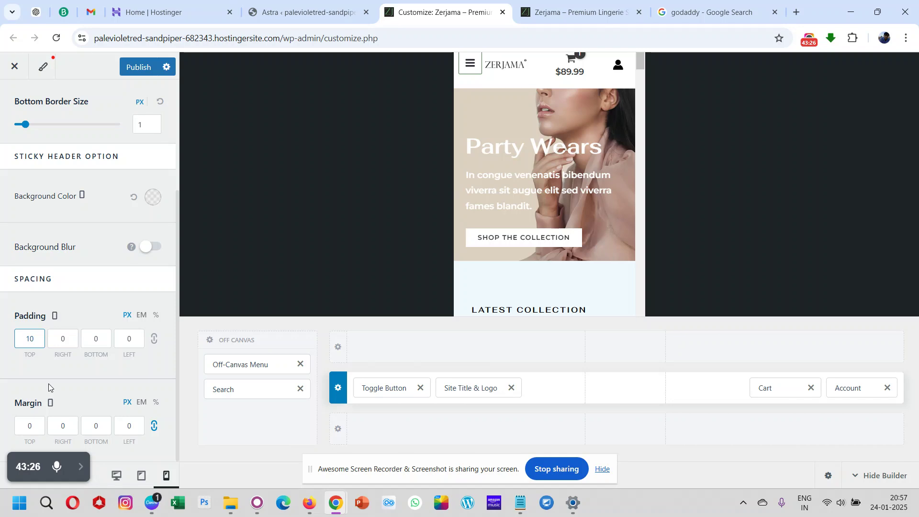
{"action": "key", "text": "BackSpace"}
{"action": "key", "text": "BackSpace"}
{"action": "type", "text": "20"}
{"action": "left_click", "coordinate": [154, 341]}
{"action": "left_click", "coordinate": [34, 340]}
{"action": "key", "text": "BackSpace"}
{"action": "key", "text": "BackSpace"}
{"action": "left_click", "coordinate": [154, 339]}
{"action": "left_click", "coordinate": [34, 338]}
{"action": "left_click", "coordinate": [42, 376]}
{"action": "left_click", "coordinate": [136, 69]}
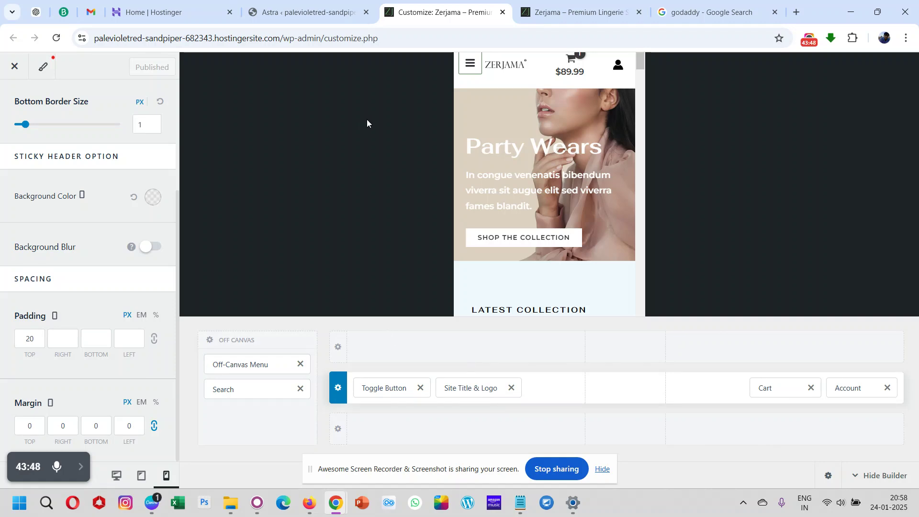
Reload the live home page and recheck the mobile header's vertical spacing in a narrowed browser window
{"action": "left_click", "coordinate": [593, 14]}
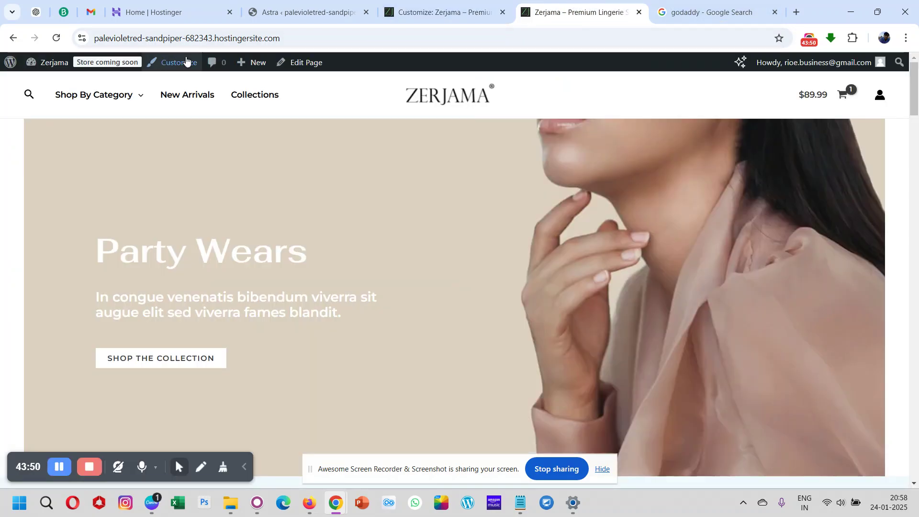
{"action": "left_click", "coordinate": [455, 93]}
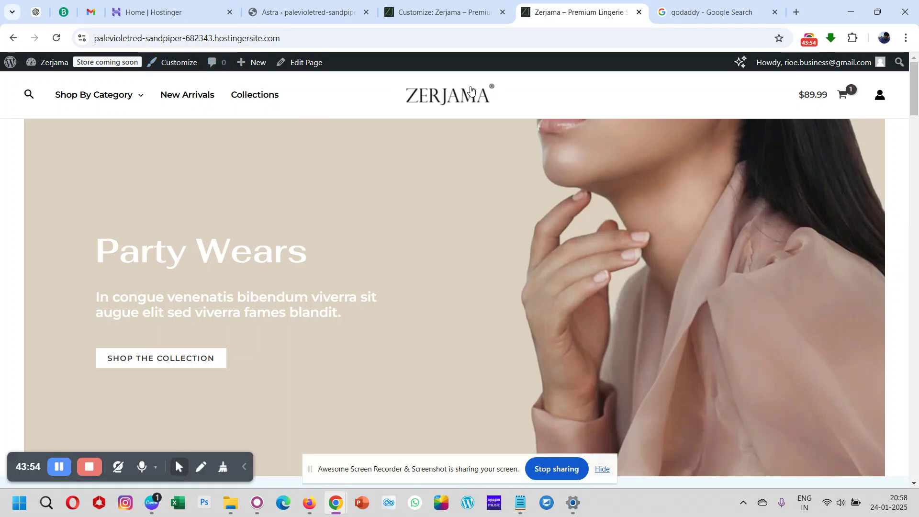
{"action": "left_click", "coordinate": [876, 13]}
{"action": "scroll", "coordinate": [134, 246], "scroll_direction": "down", "scroll_amount": 4}
{"action": "scroll", "coordinate": [134, 244], "scroll_direction": "up", "scroll_amount": 4}
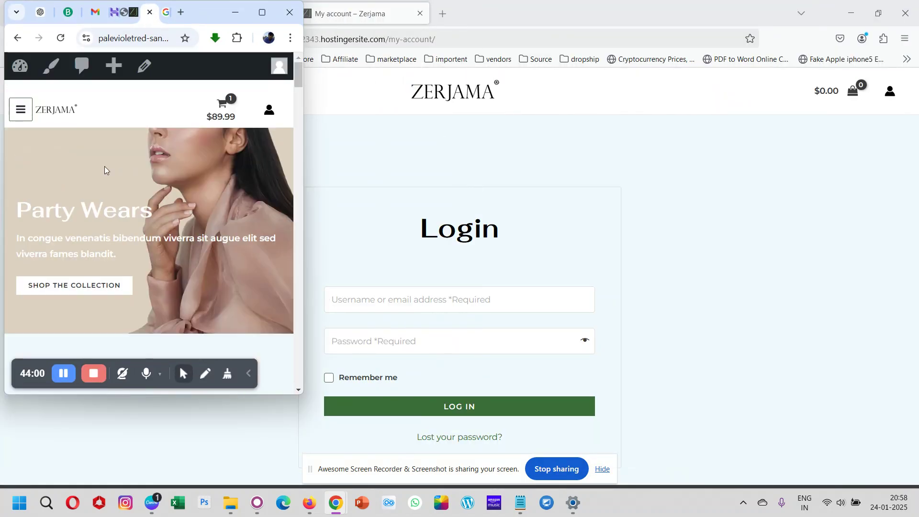
{"action": "left_click", "coordinate": [259, 14]}
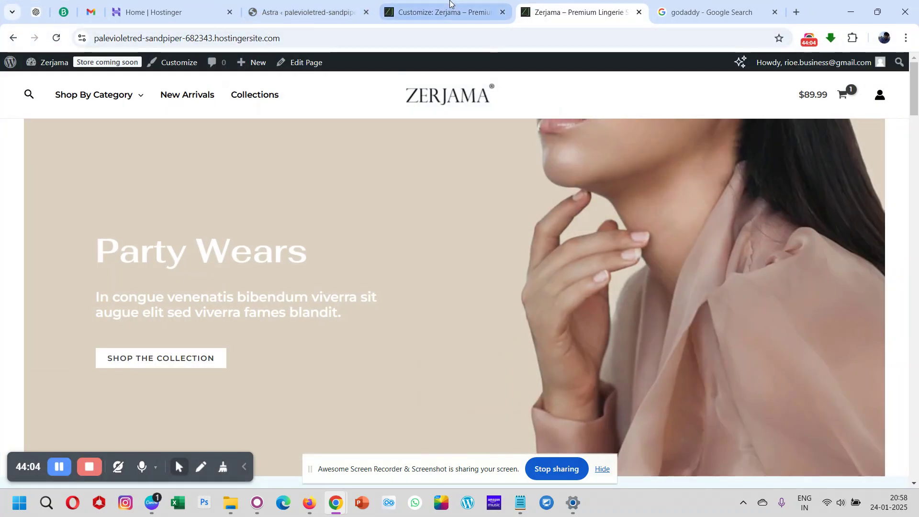
Clear the mobile Primary Header's padding on all four linked sides in the customizer, and publish the change
{"action": "left_click", "coordinate": [430, 12]}
{"action": "double_click", "coordinate": [37, 334]}
{"action": "key", "text": "BackSpace"}
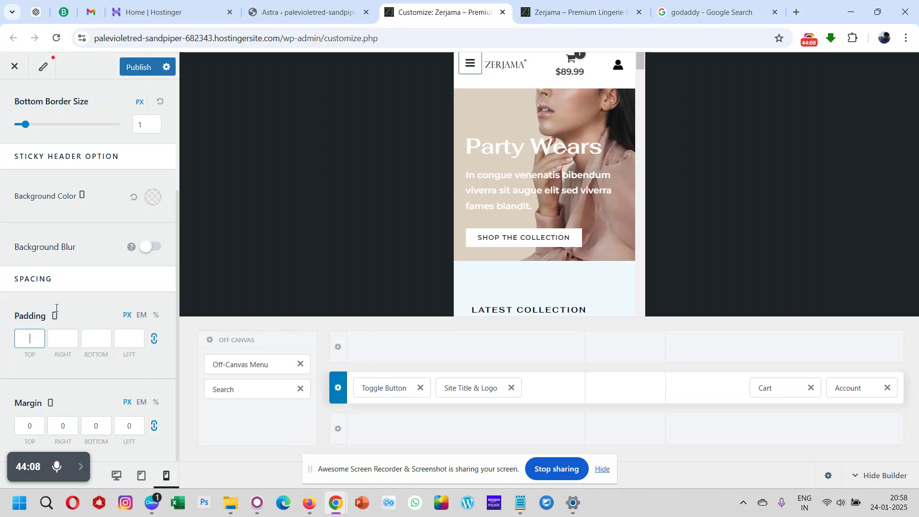
{"action": "left_click", "coordinate": [139, 68]}
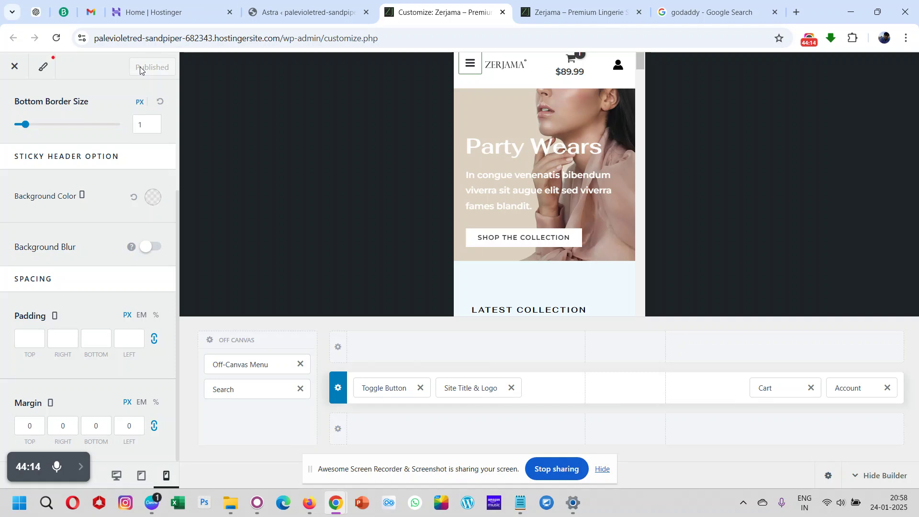
Refresh the live home page and test opening and closing the header's toggle menu at mobile width
{"action": "left_click", "coordinate": [562, 4]}
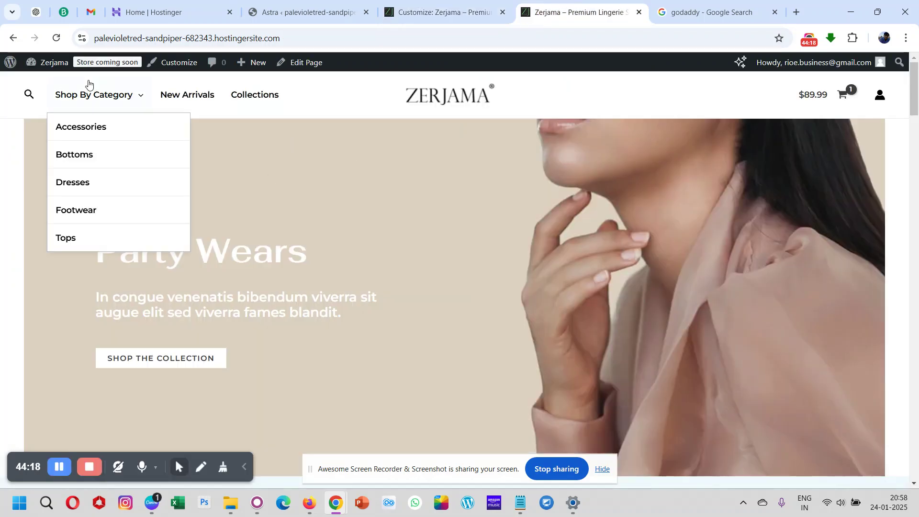
{"action": "left_click", "coordinate": [57, 38]}
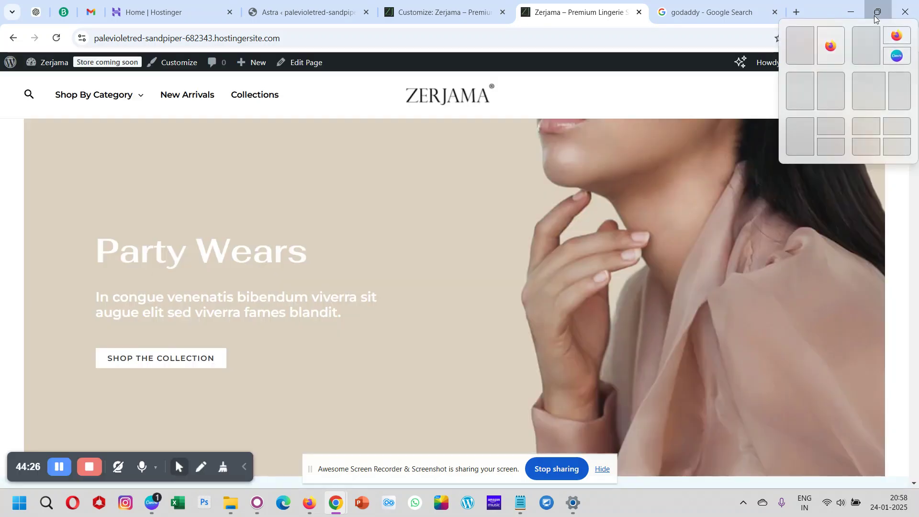
{"action": "left_click", "coordinate": [876, 19]}
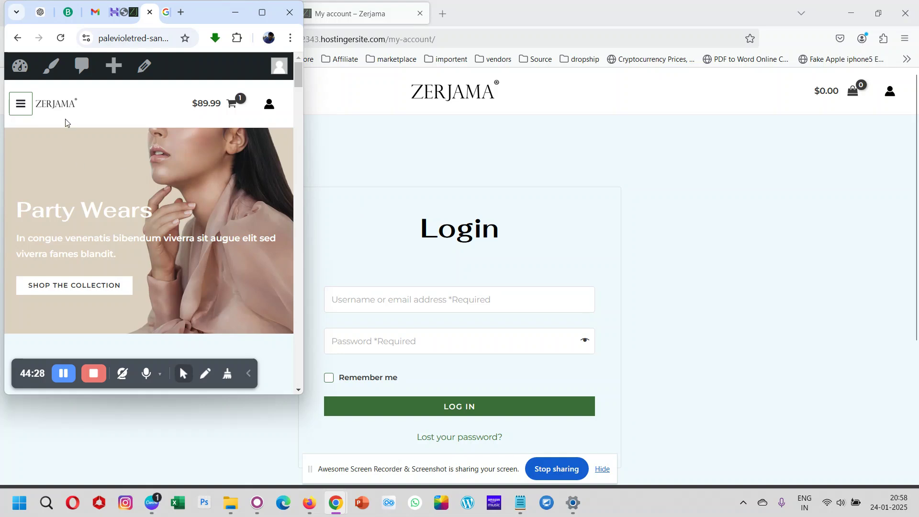
{"action": "left_click", "coordinate": [21, 104]}
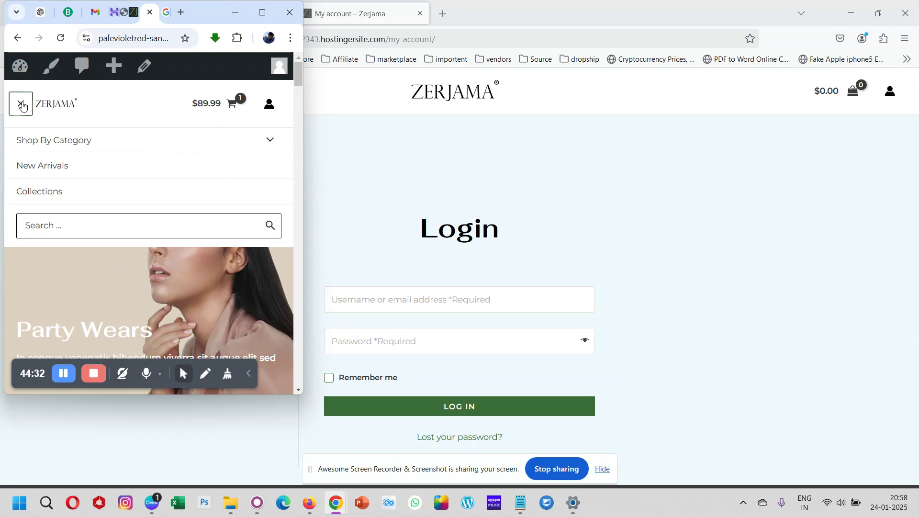
{"action": "left_click", "coordinate": [21, 104]}
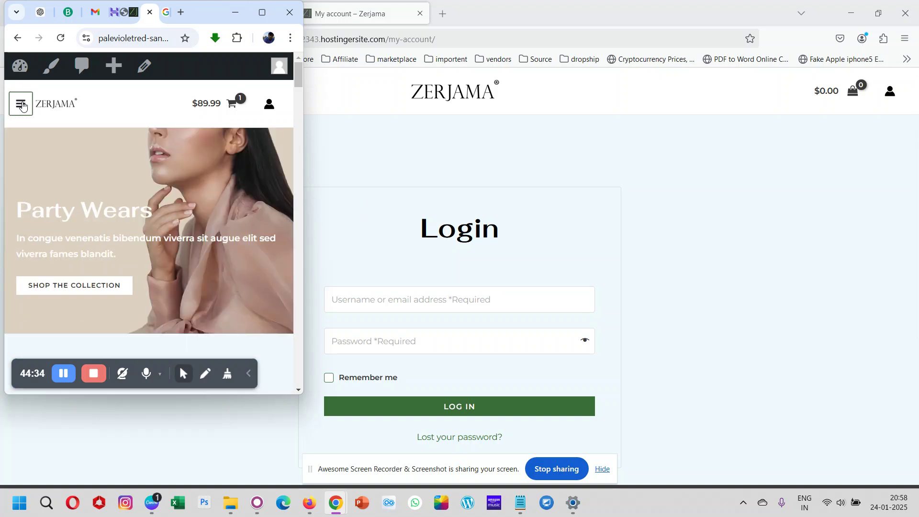
{"action": "left_click", "coordinate": [21, 104]}
{"action": "left_click", "coordinate": [22, 104]}
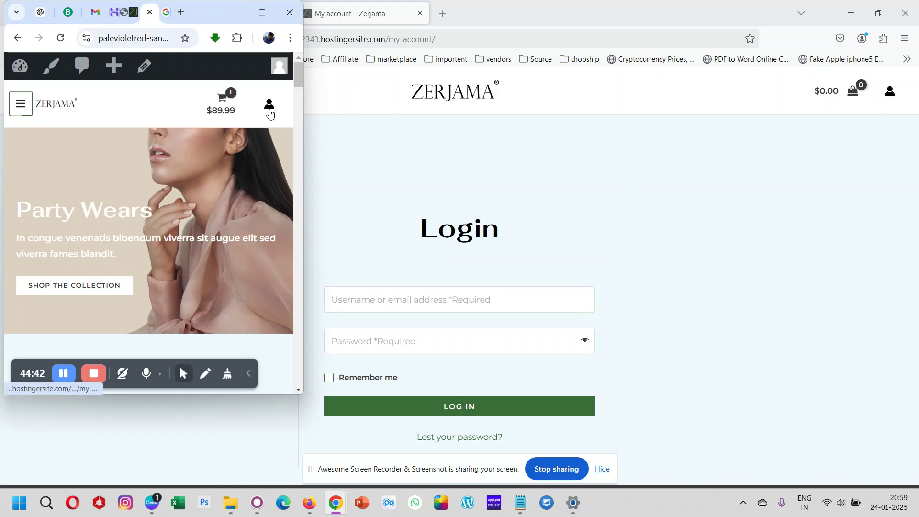
{"action": "left_click", "coordinate": [263, 16]}
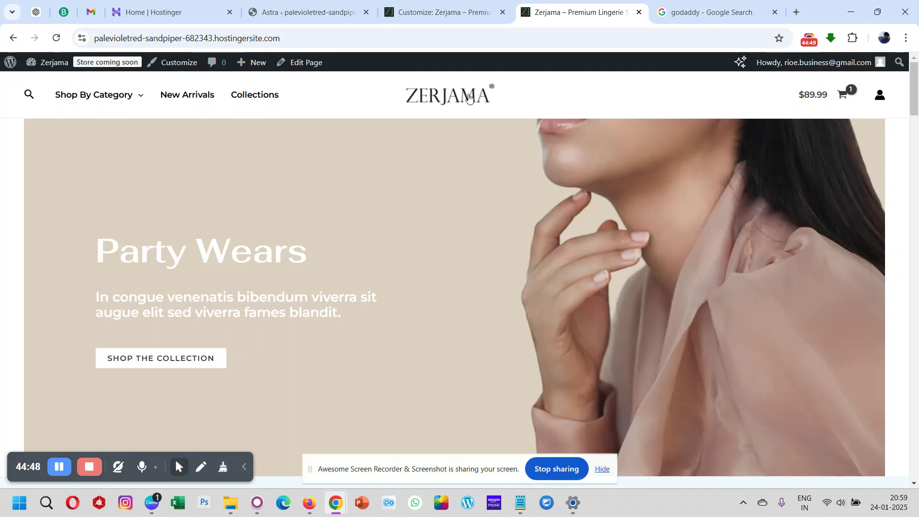
Open the mobile header's Site Title & Logo settings in the customizer and examine the logo options
{"action": "left_click", "coordinate": [441, 10]}
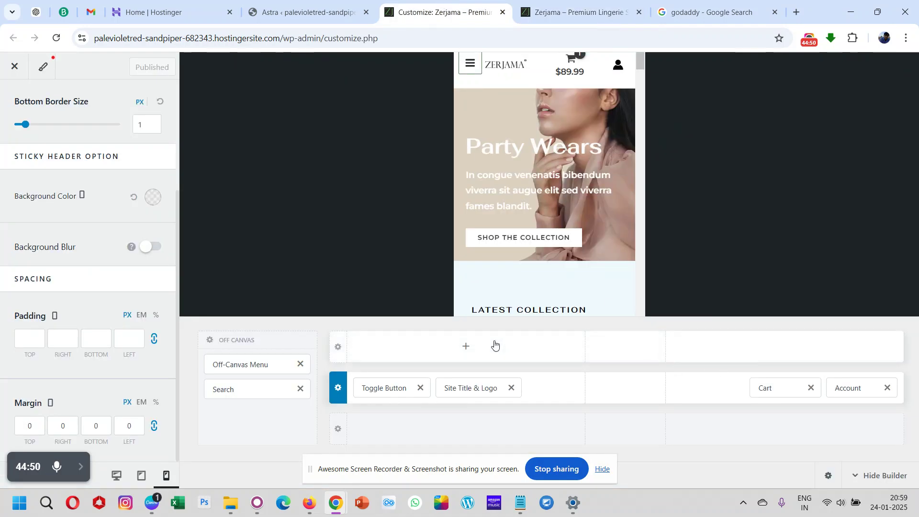
{"action": "left_click", "coordinate": [462, 393]}
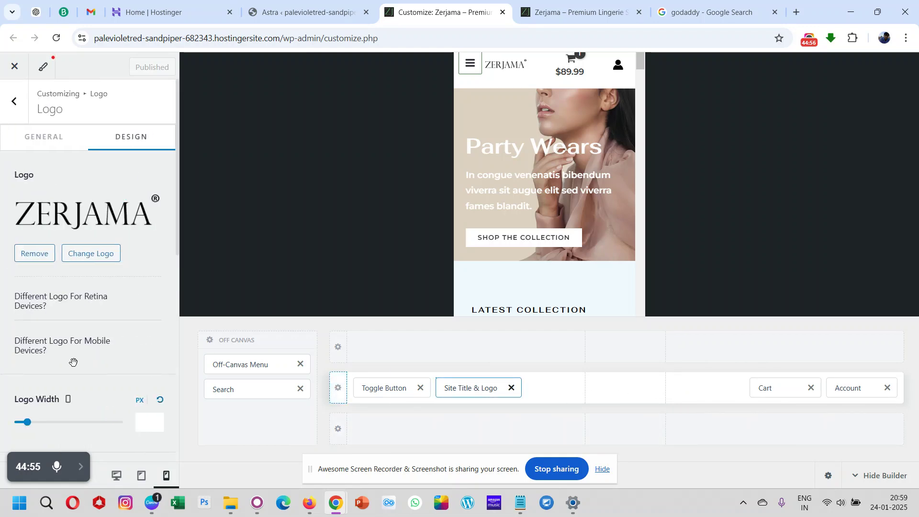
{"action": "scroll", "coordinate": [74, 364], "scroll_direction": "down", "scroll_amount": 1}
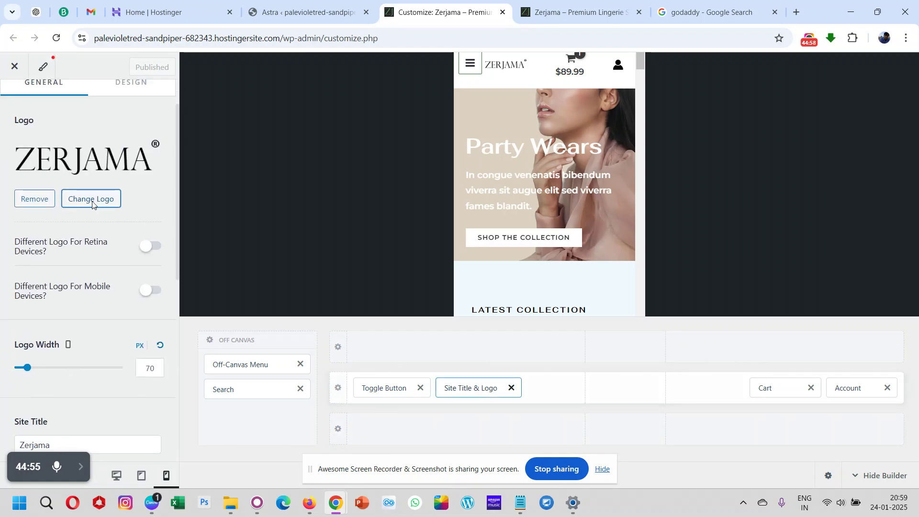
{"action": "scroll", "coordinate": [83, 276], "scroll_direction": "up", "scroll_amount": 1}
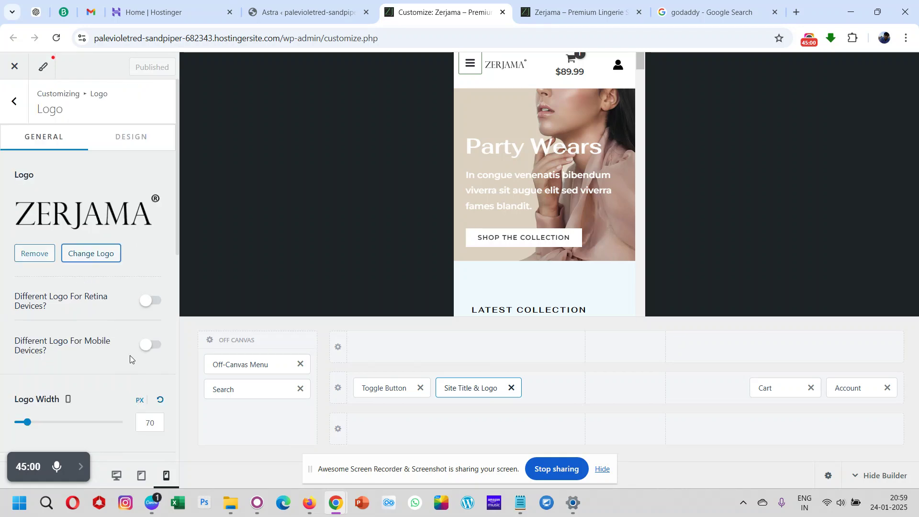
Set the mobile header's logo width to 90 px and publish the change
{"action": "scroll", "coordinate": [130, 359], "scroll_direction": "down", "scroll_amount": 1}
{"action": "double_click", "coordinate": [151, 365]}
{"action": "type", "text": "90"}
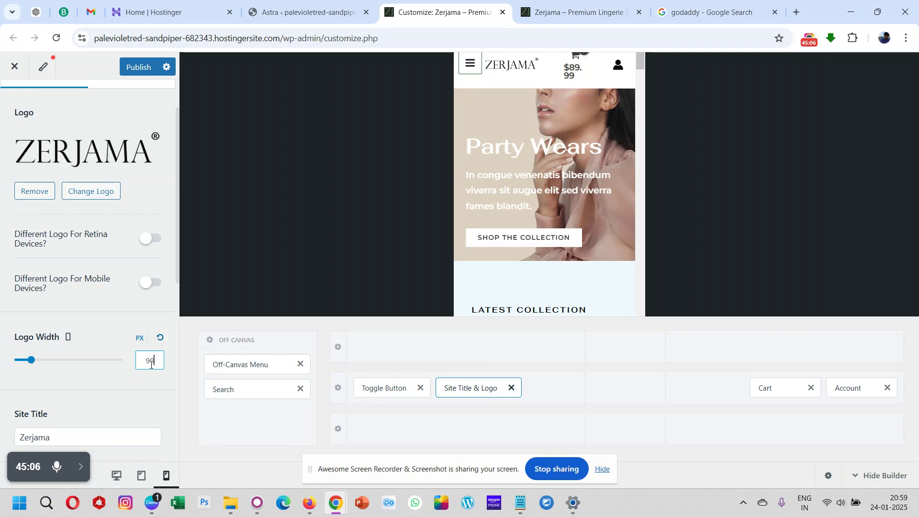
{"action": "left_click", "coordinate": [91, 383]}
{"action": "scroll", "coordinate": [91, 384], "scroll_direction": "down", "scroll_amount": 3}
{"action": "scroll", "coordinate": [91, 386], "scroll_direction": "down", "scroll_amount": 6}
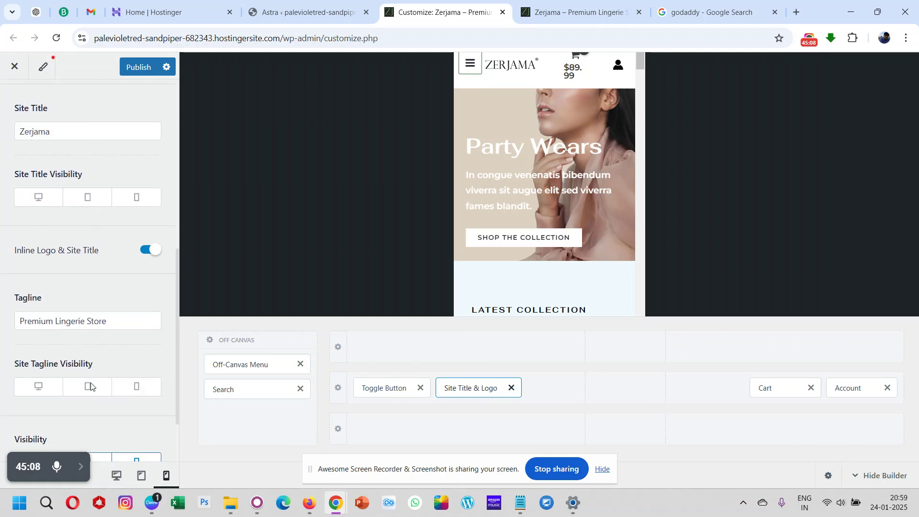
{"action": "scroll", "coordinate": [91, 385], "scroll_direction": "up", "scroll_amount": 10}
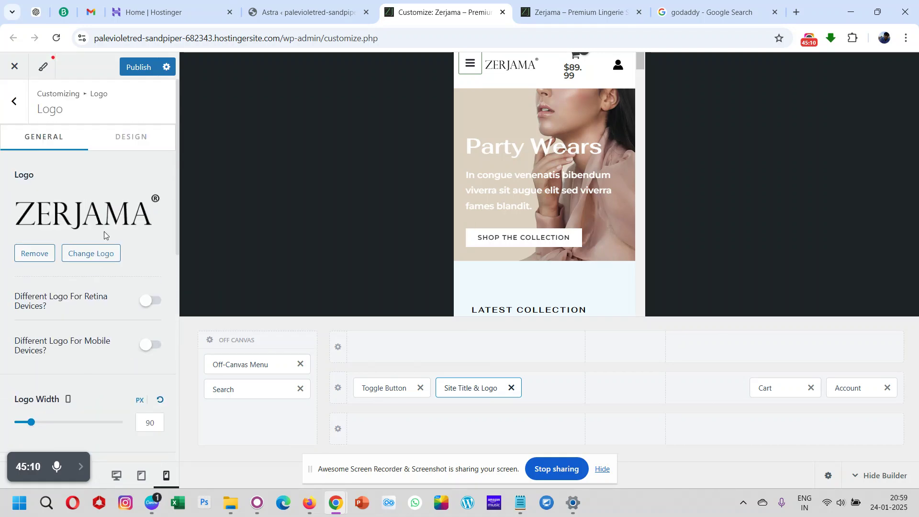
{"action": "left_click", "coordinate": [133, 69]}
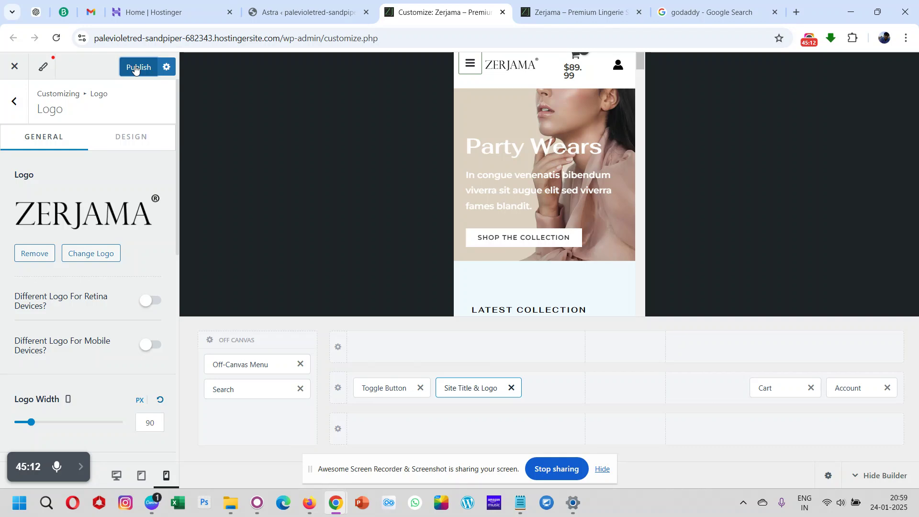
Reload the live home page and check the logo at mobile width, restoring the full-size browser window when done
{"action": "left_click", "coordinate": [579, 12]}
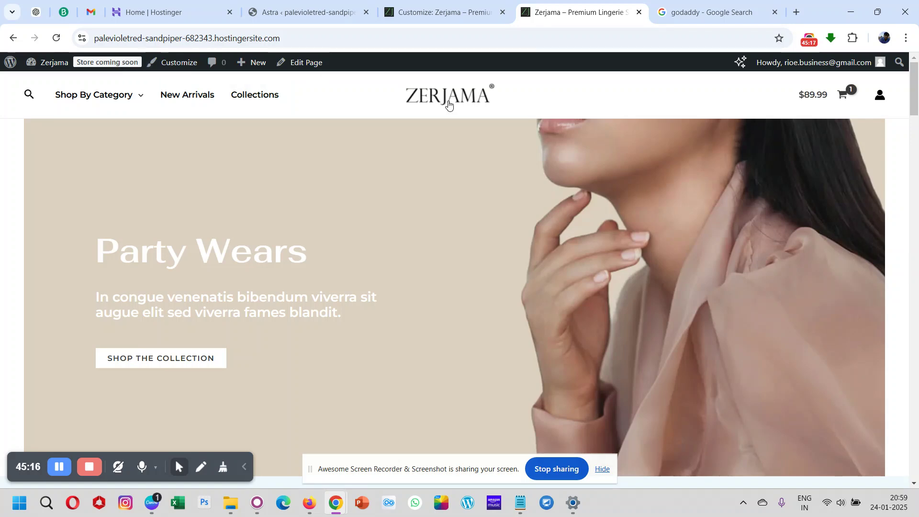
{"action": "left_click", "coordinate": [451, 102]}
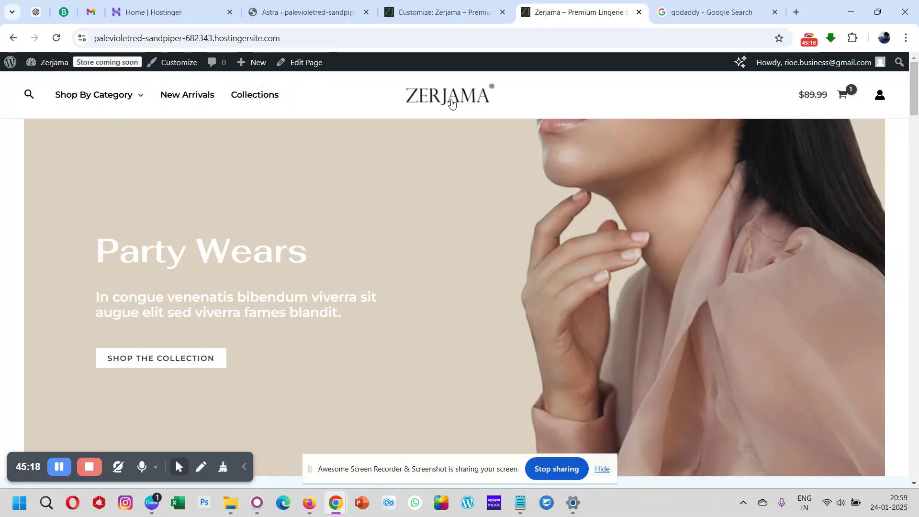
{"action": "left_click", "coordinate": [877, 12]}
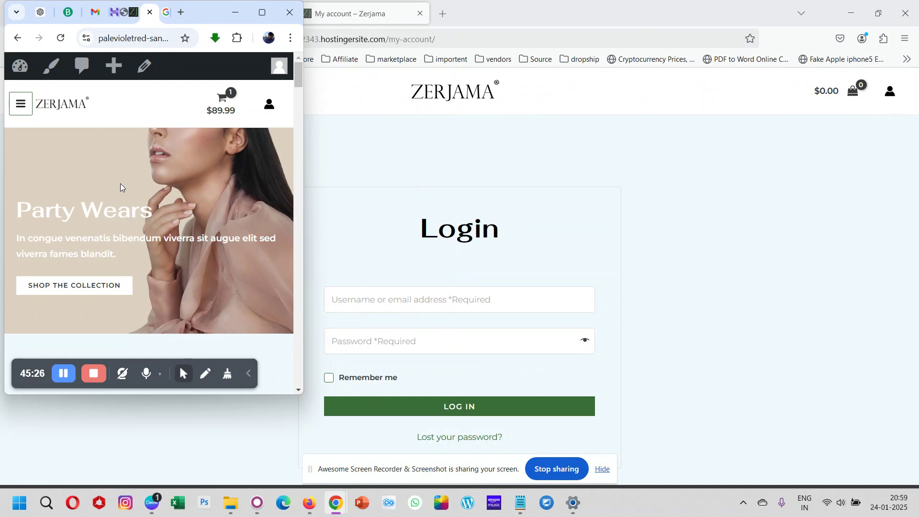
{"action": "left_click", "coordinate": [261, 10]}
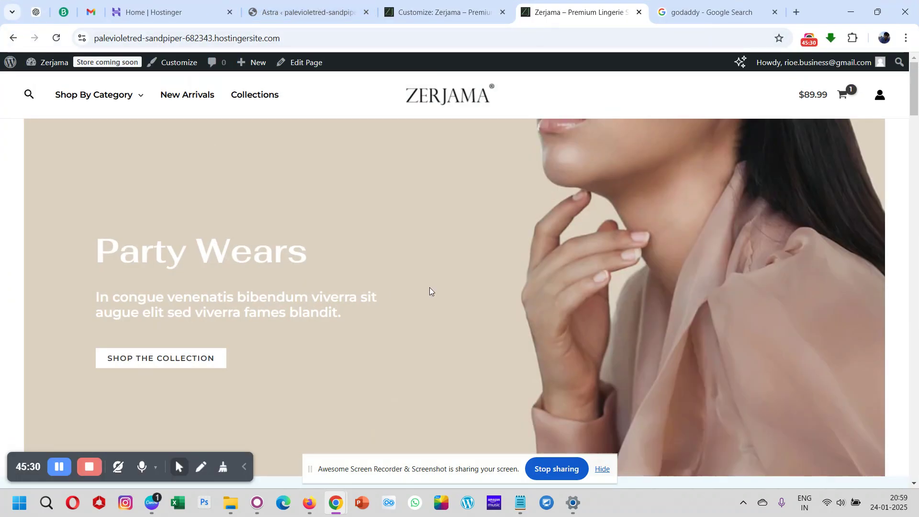
Look over the live home page at desktop width, from the header to the Latest Collection section
{"action": "scroll", "coordinate": [430, 291], "scroll_direction": "down", "scroll_amount": 10}
{"action": "scroll", "coordinate": [430, 291], "scroll_direction": "up", "scroll_amount": 10}
{"action": "scroll", "coordinate": [400, 298], "scroll_direction": "down", "scroll_amount": 10}
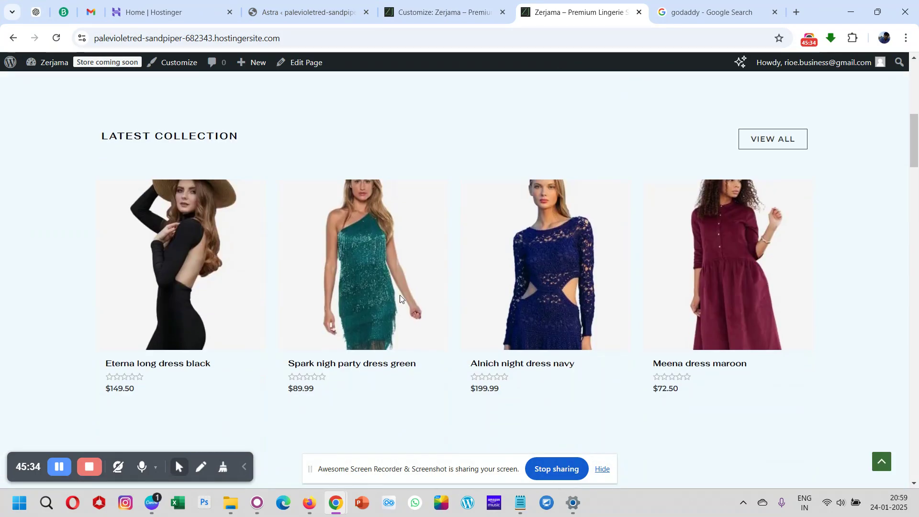
{"action": "scroll", "coordinate": [400, 298], "scroll_direction": "up", "scroll_amount": 10}
{"action": "scroll", "coordinate": [400, 298], "scroll_direction": "down", "scroll_amount": 2}
{"action": "scroll", "coordinate": [400, 298], "scroll_direction": "down", "scroll_amount": 5}
{"action": "scroll", "coordinate": [359, 205], "scroll_direction": "up", "scroll_amount": 7}
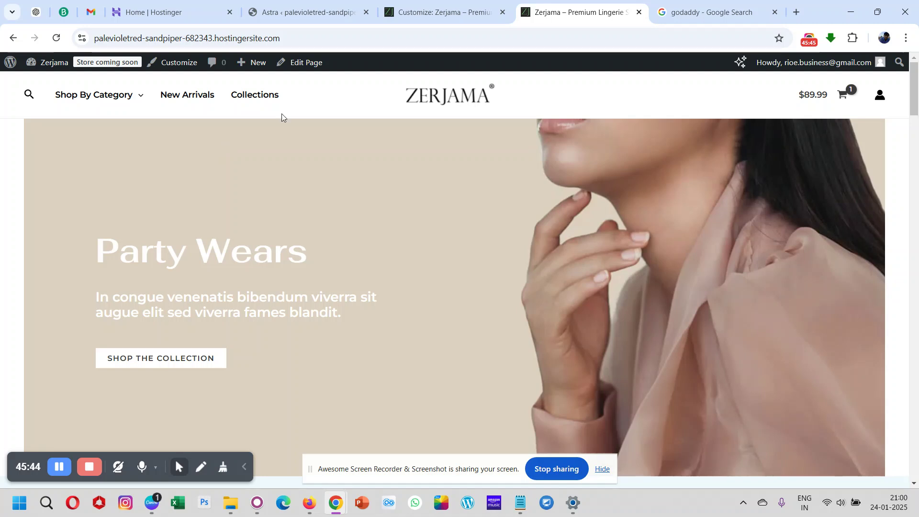
Return to the customizer, switch to the desktop preview and open the Footer Builder, showing the footer
{"action": "left_click", "coordinate": [424, 3]}
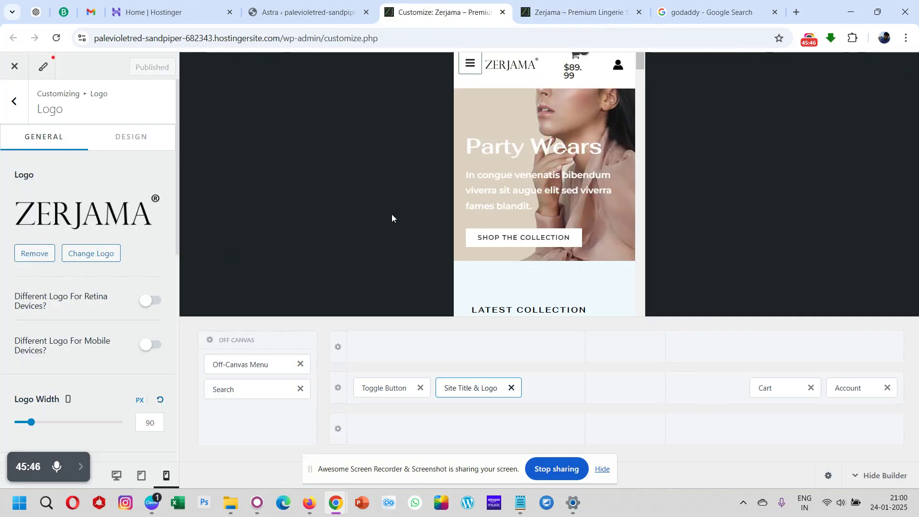
{"action": "left_click", "coordinate": [117, 476]}
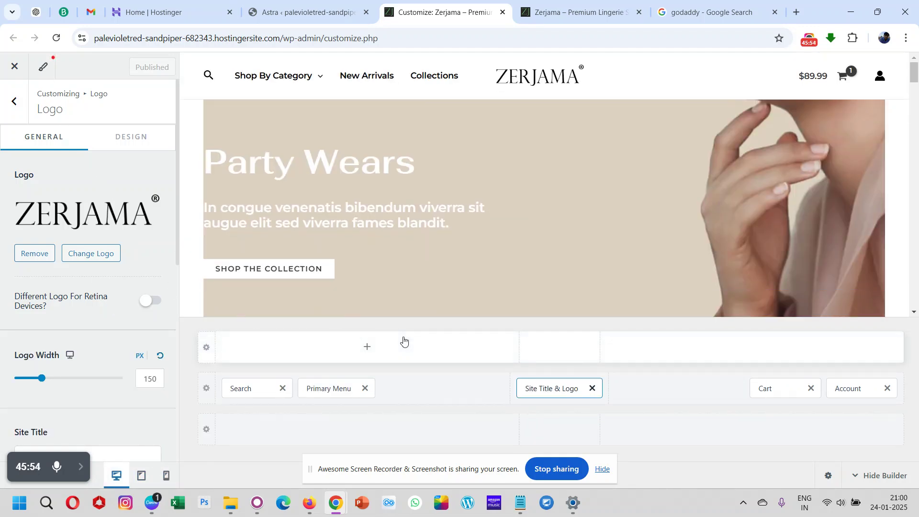
{"action": "left_click", "coordinate": [16, 97]}
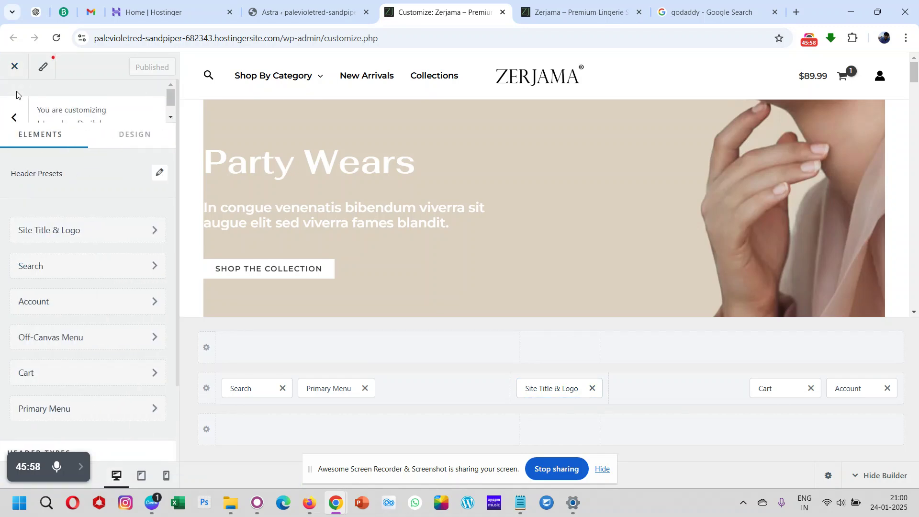
{"action": "left_click", "coordinate": [13, 118]}
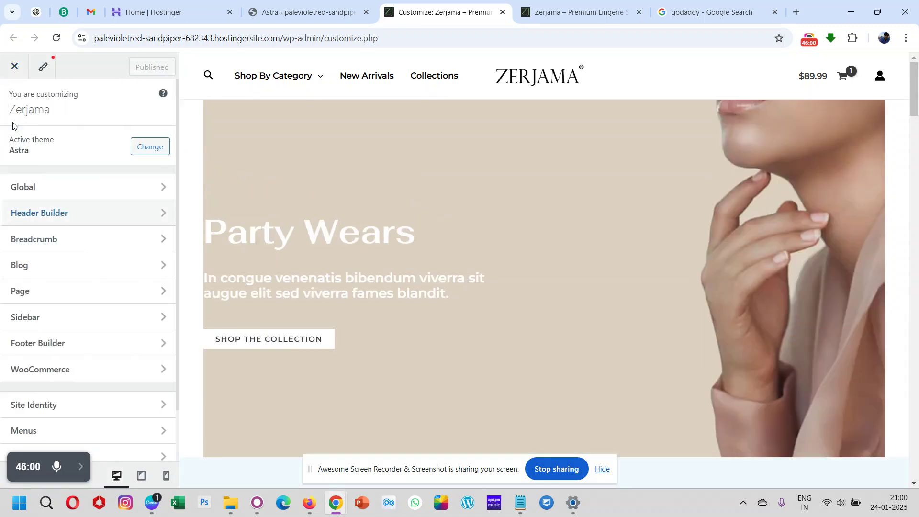
{"action": "left_click", "coordinate": [75, 353]}
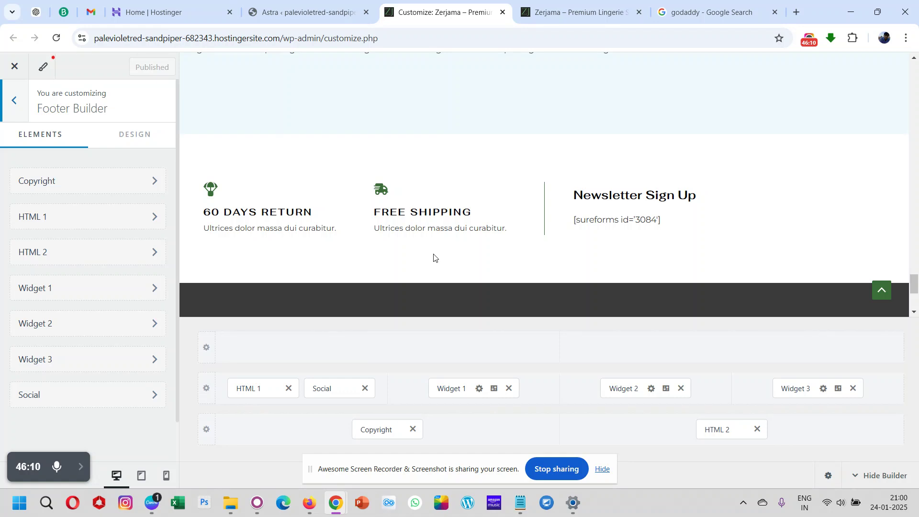
{"action": "scroll", "coordinate": [434, 259], "scroll_direction": "down", "scroll_amount": 4}
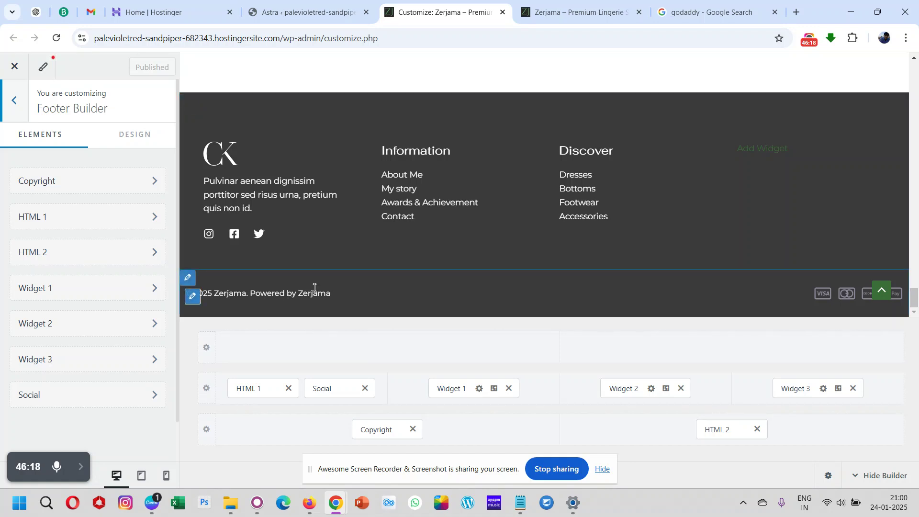
Replace the site title after "Powered by" in the footer's Copyright element with "RIOE Business Private Limited" and publish the change
{"action": "triple_click", "coordinate": [295, 291]}
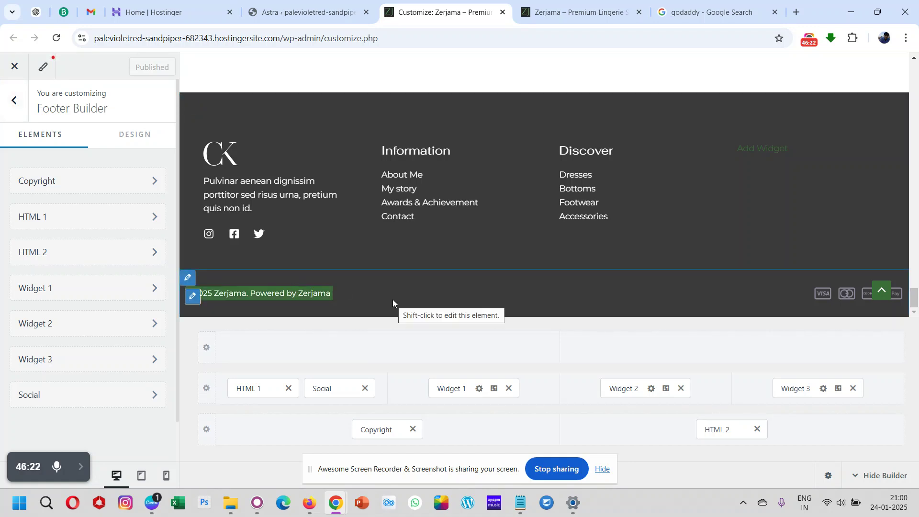
{"action": "left_click", "coordinate": [380, 432]}
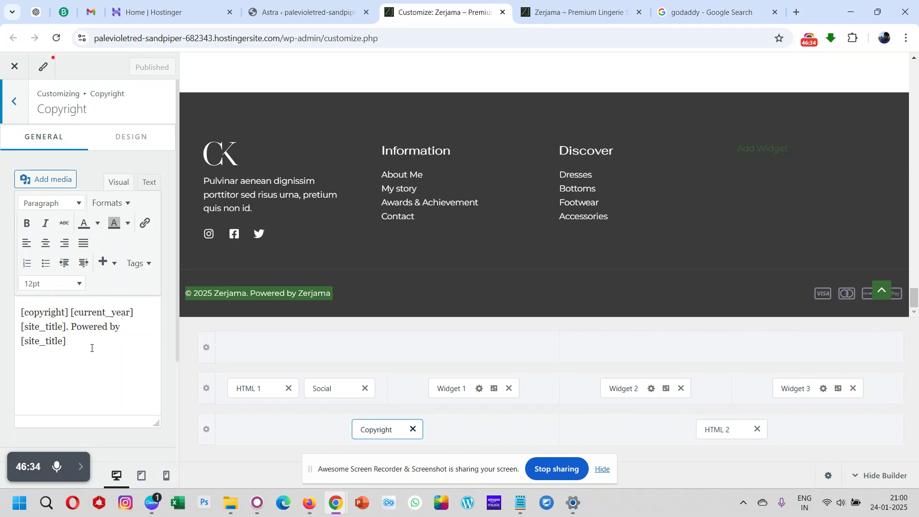
{"action": "left_click", "coordinate": [78, 344]}
{"action": "key", "text": "BackSpace"}
{"action": "key", "text": "BackSpace"}
{"action": "key", "text": "BackSpace"}
{"action": "key", "text": "BackSpace"}
{"action": "key", "text": "BackSpace"}
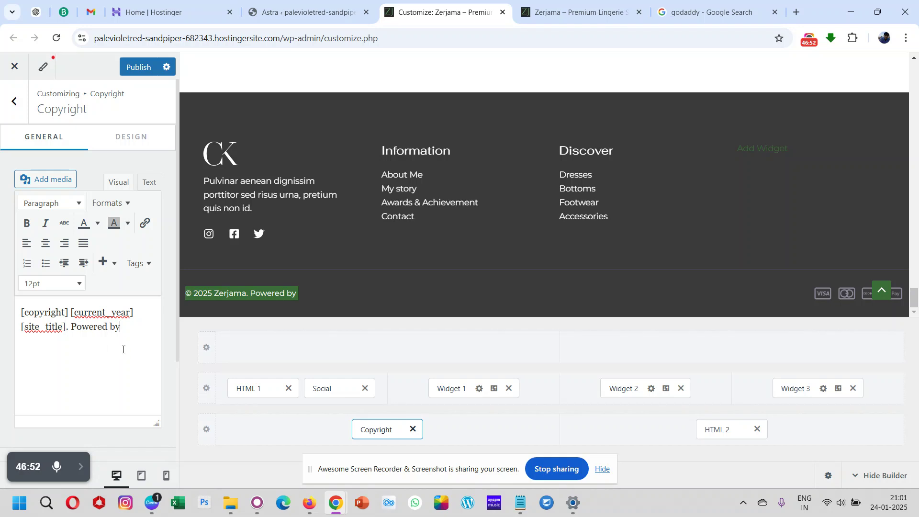
{"action": "type", "text": "RIOE Business"}
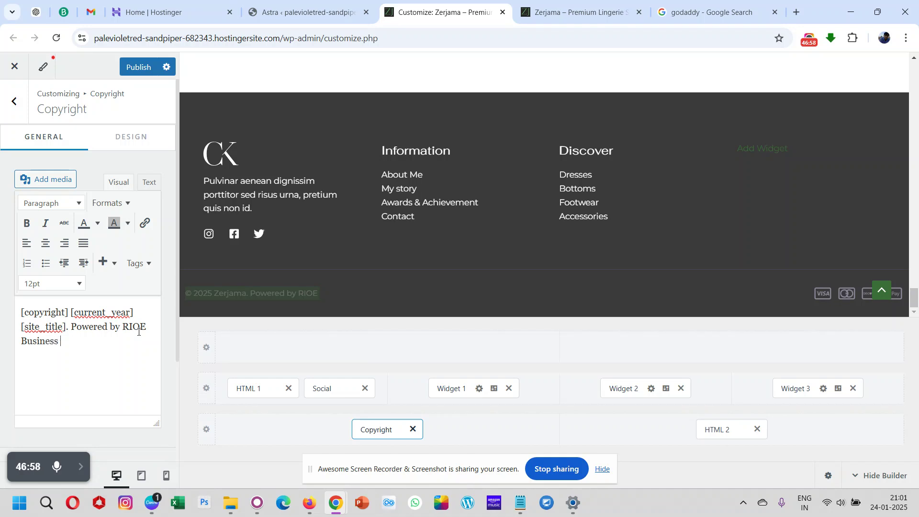
{"action": "type", "text": " Private Limited"}
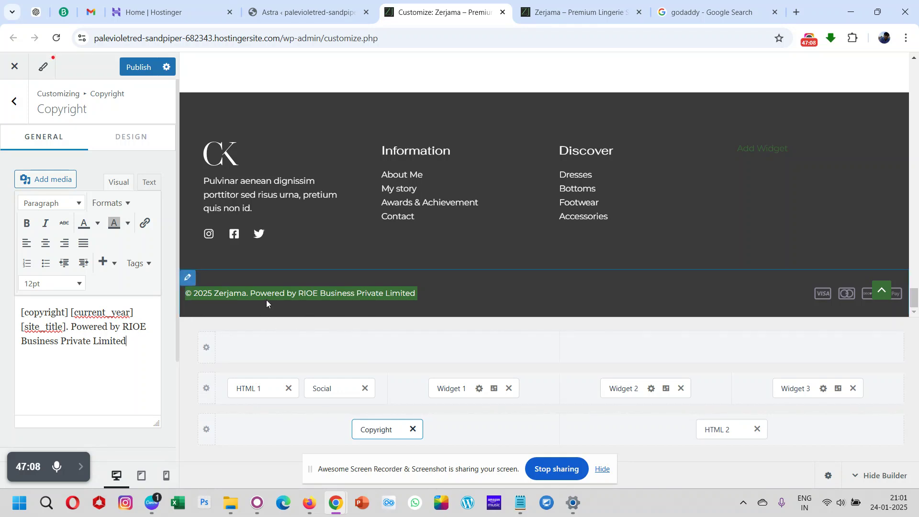
{"action": "left_click", "coordinate": [134, 69]}
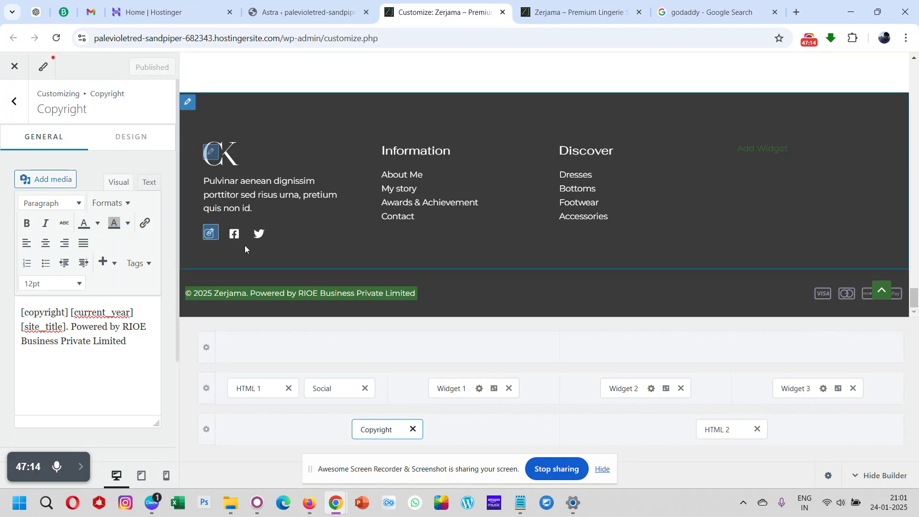
Open the Primary Footer row's general settings and examine its column, layout, width, height and alignment options
{"action": "scroll", "coordinate": [245, 247], "scroll_direction": "up", "scroll_amount": 2}
{"action": "scroll", "coordinate": [245, 245], "scroll_direction": "down", "scroll_amount": 2}
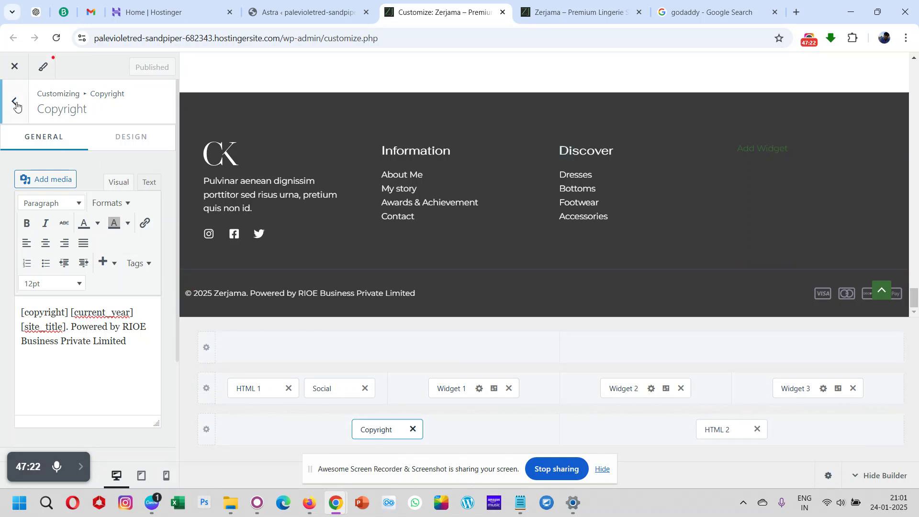
{"action": "left_click", "coordinate": [14, 102]}
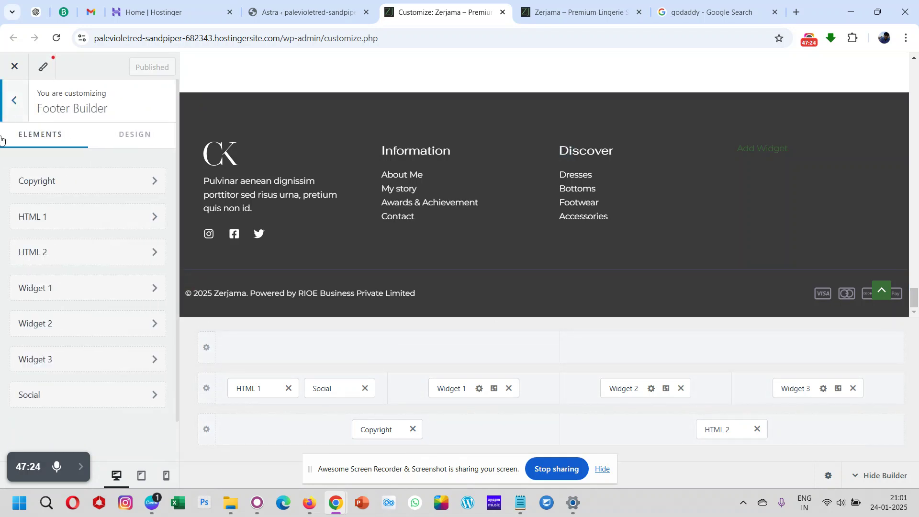
{"action": "left_click", "coordinate": [206, 389]}
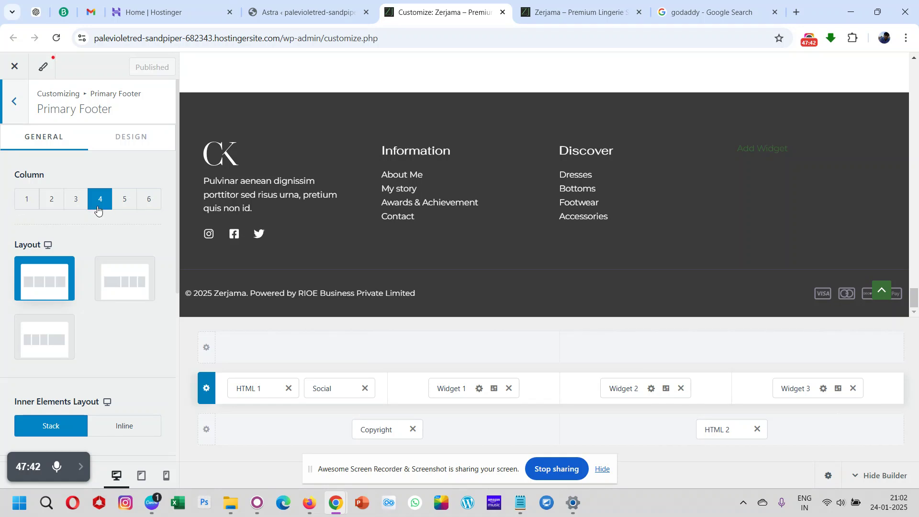
{"action": "scroll", "coordinate": [102, 202], "scroll_direction": "down", "scroll_amount": 1}
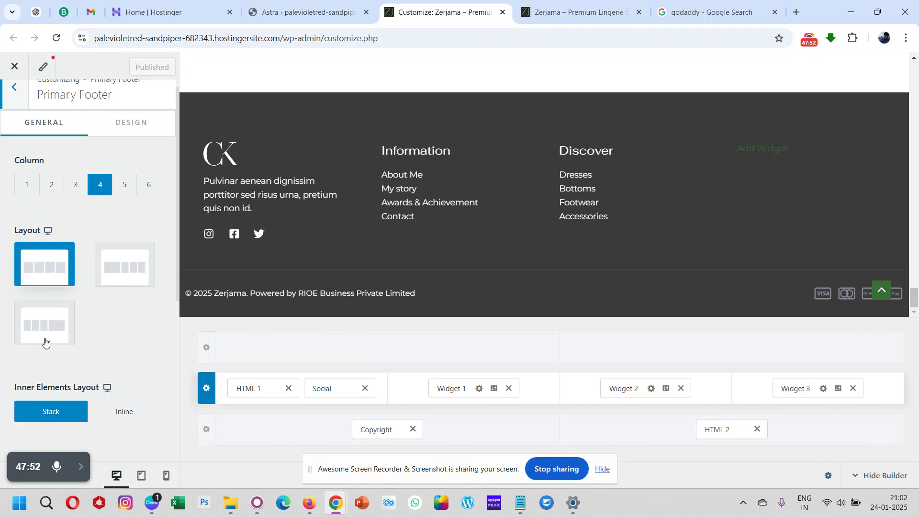
{"action": "scroll", "coordinate": [45, 340], "scroll_direction": "down", "scroll_amount": 3}
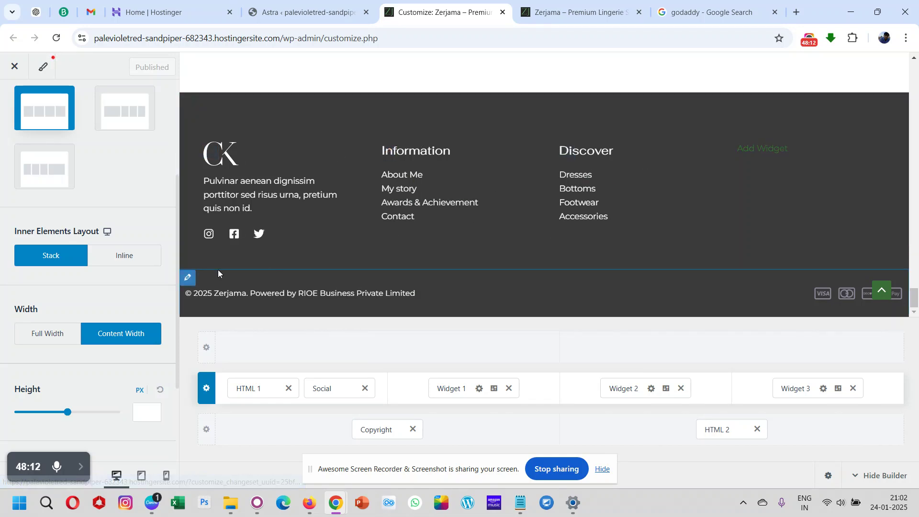
{"action": "scroll", "coordinate": [140, 270], "scroll_direction": "down", "scroll_amount": 3}
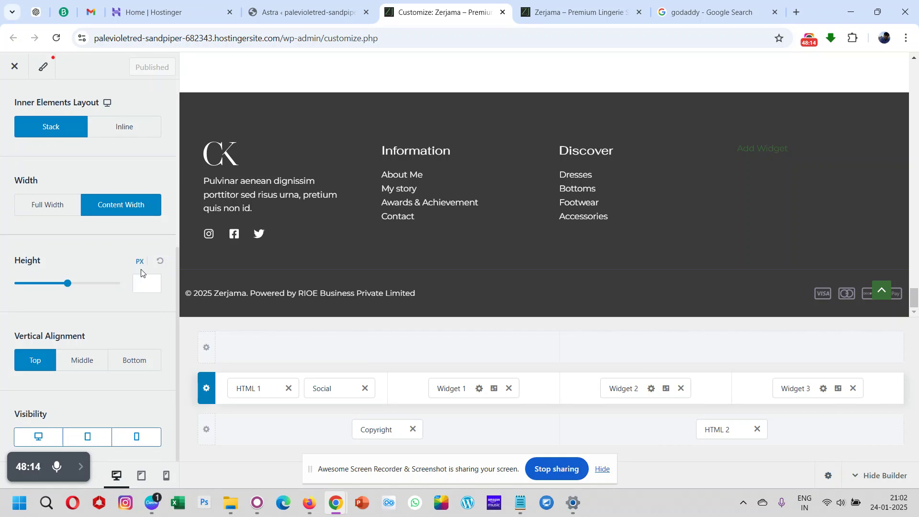
{"action": "scroll", "coordinate": [141, 272], "scroll_direction": "up", "scroll_amount": 5}
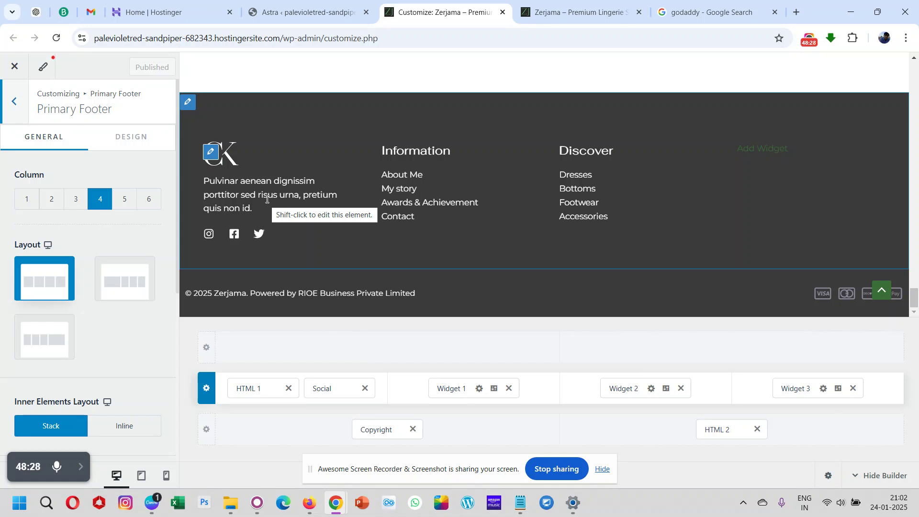
In a new ChatGPT chat, submit the prompt "write few lines for a premium lingerie brand. this content is for our website footer"
{"action": "left_click", "coordinate": [36, 12]}
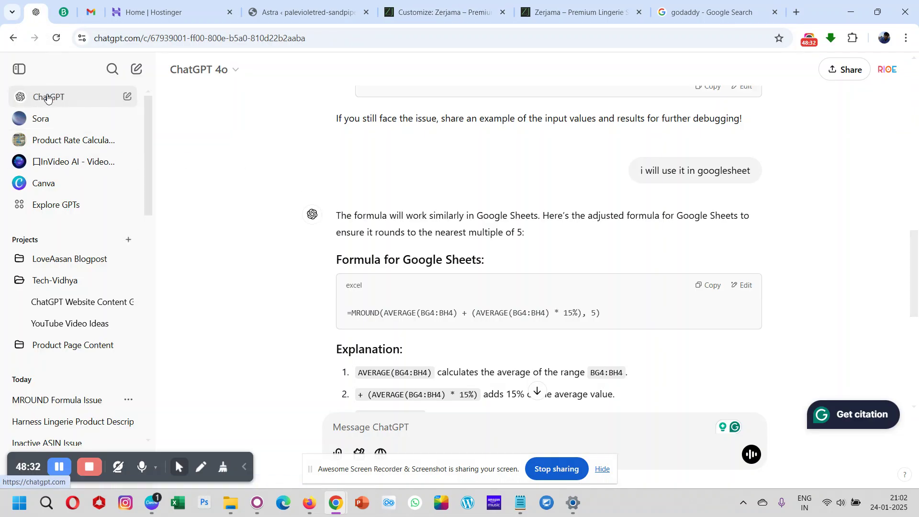
{"action": "left_click", "coordinate": [48, 99]}
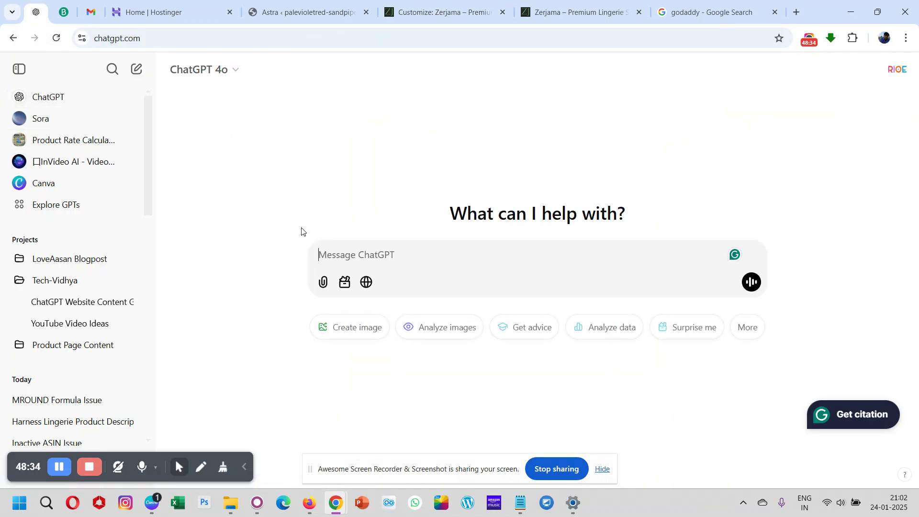
{"action": "type", "text": "srite"}
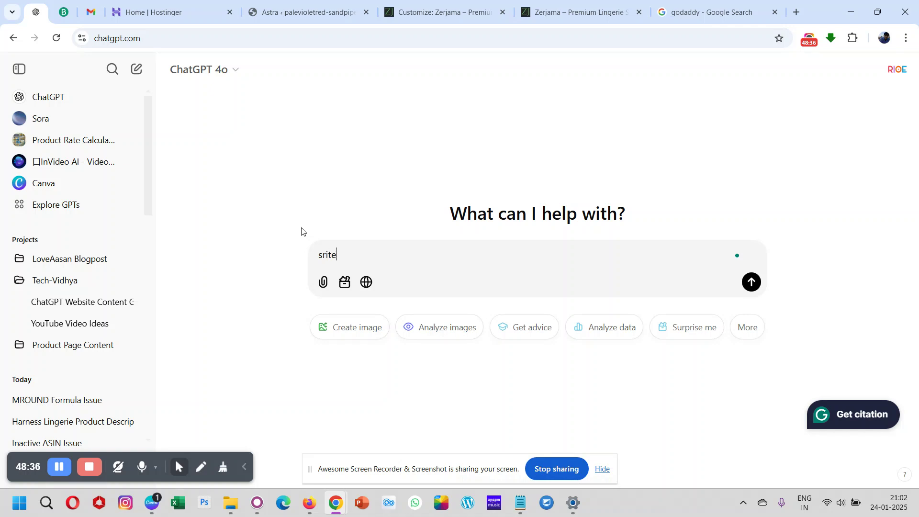
{"action": "key", "text": "BackSpace"}
{"action": "key", "text": "BackSpace"}
{"action": "key", "text": "BackSpace"}
{"action": "key", "text": "BackSpace"}
{"action": "key", "text": "BackSpace"}
{"action": "key", "text": "BackSpace"}
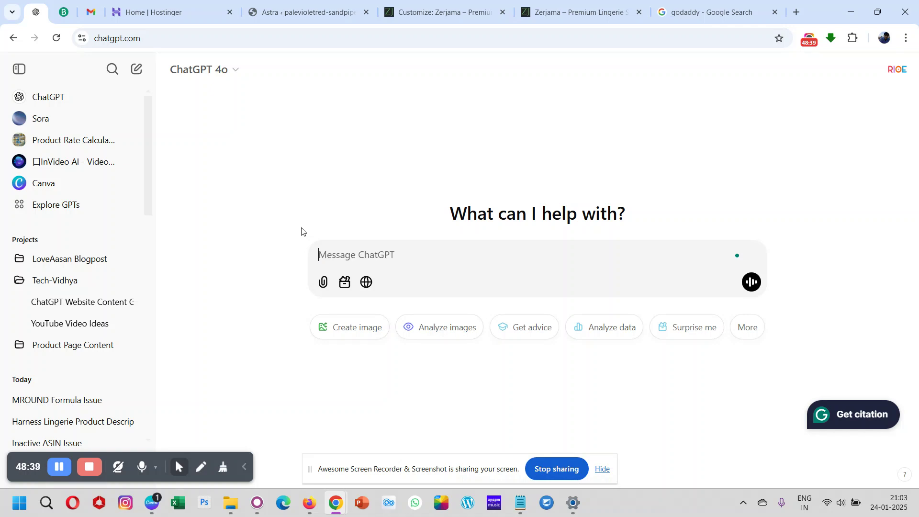
{"action": "type", "text": "write "}
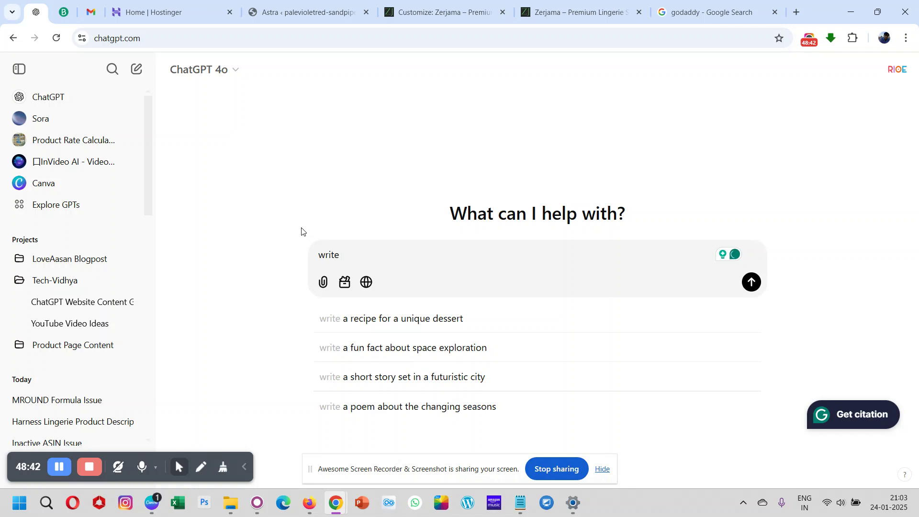
{"action": "type", "text": "f"}
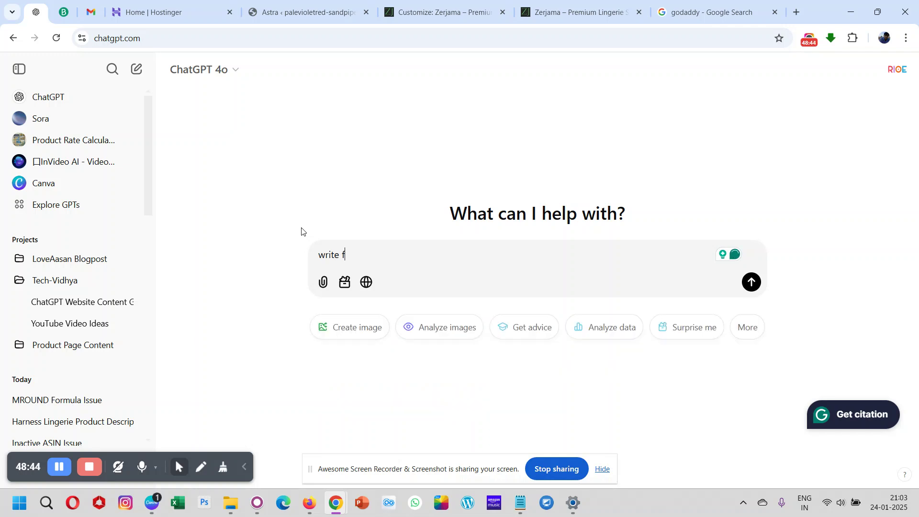
{"action": "type", "text": "ew lines for"}
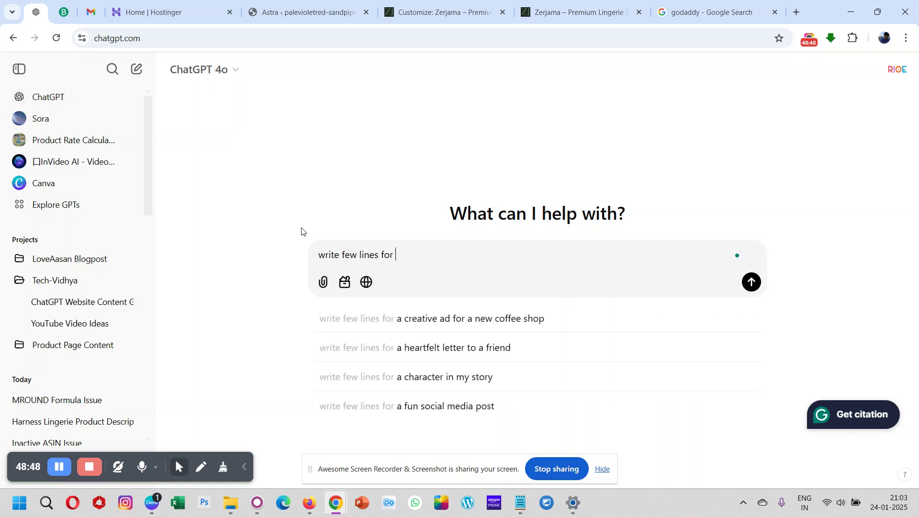
{"action": "type", "text": " a"}
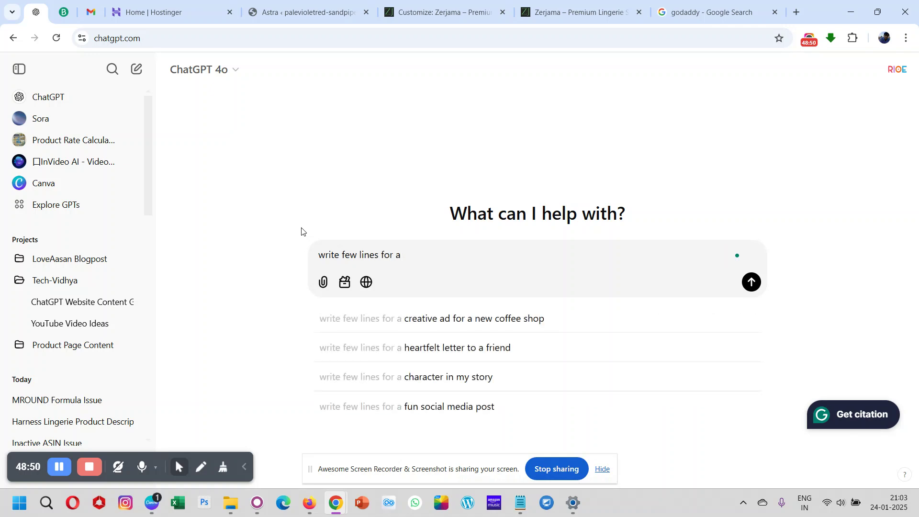
{"action": "type", "text": " premiu"}
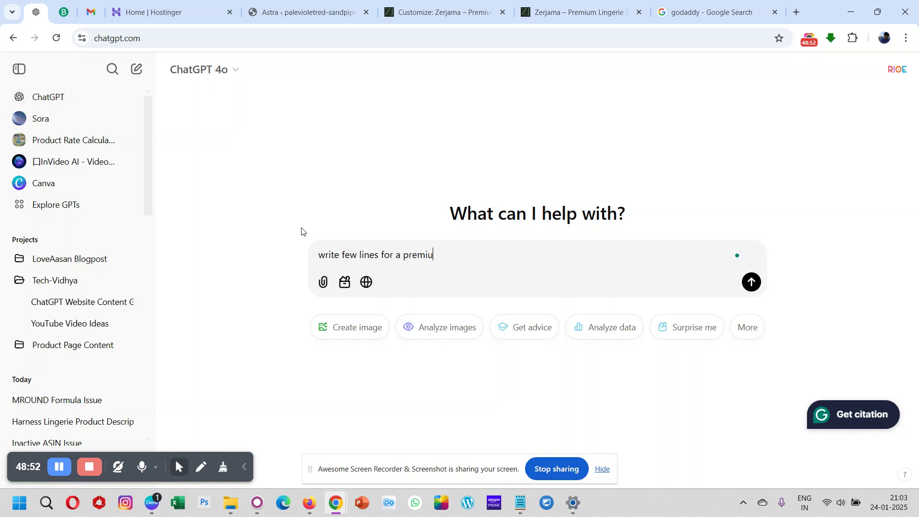
{"action": "type", "text": "m lingerie brand"}
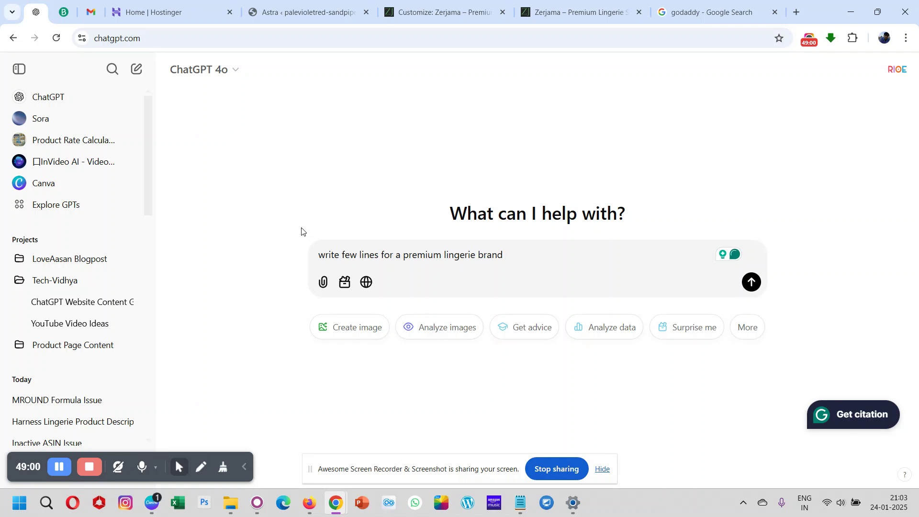
{"action": "type", "text": ". thius]"}
{"action": "key", "text": "BackSpace"}
{"action": "type", "text": "s content is for "}
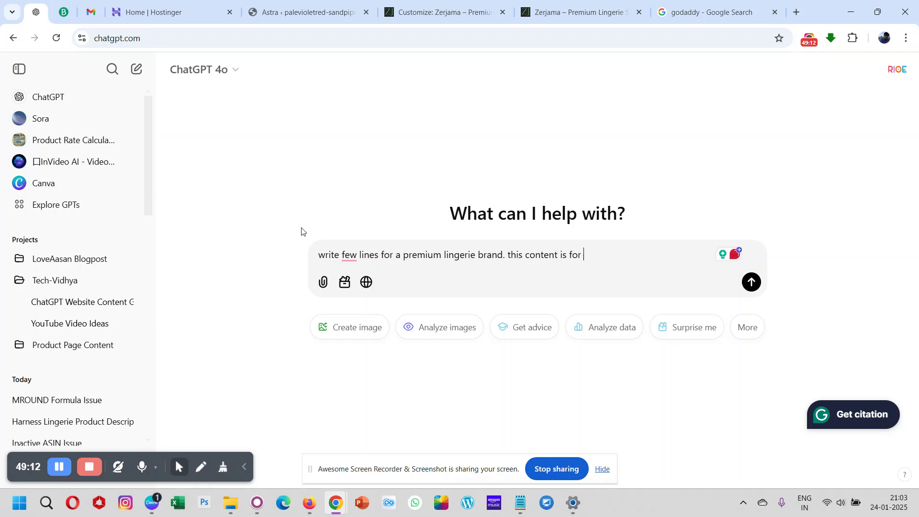
{"action": "type", "text": "our websi"}
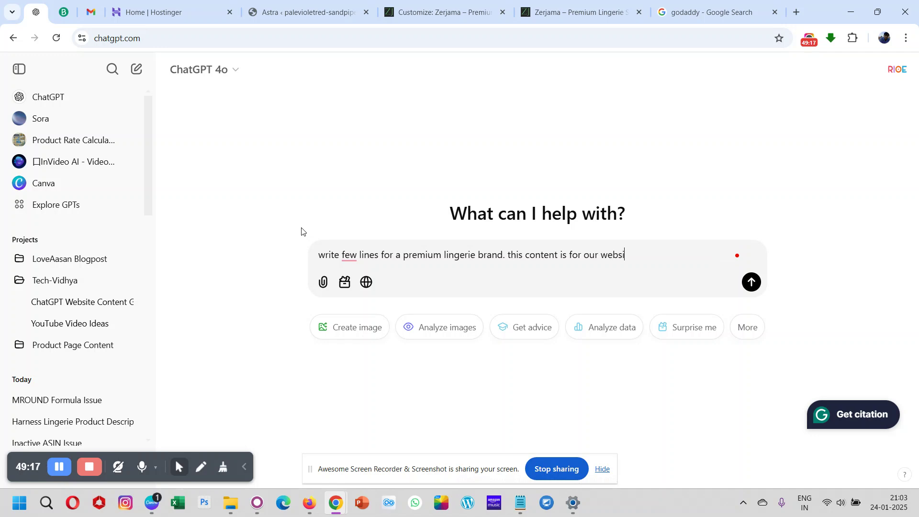
{"action": "type", "text": "te footer"}
{"action": "key", "text": "Return"}
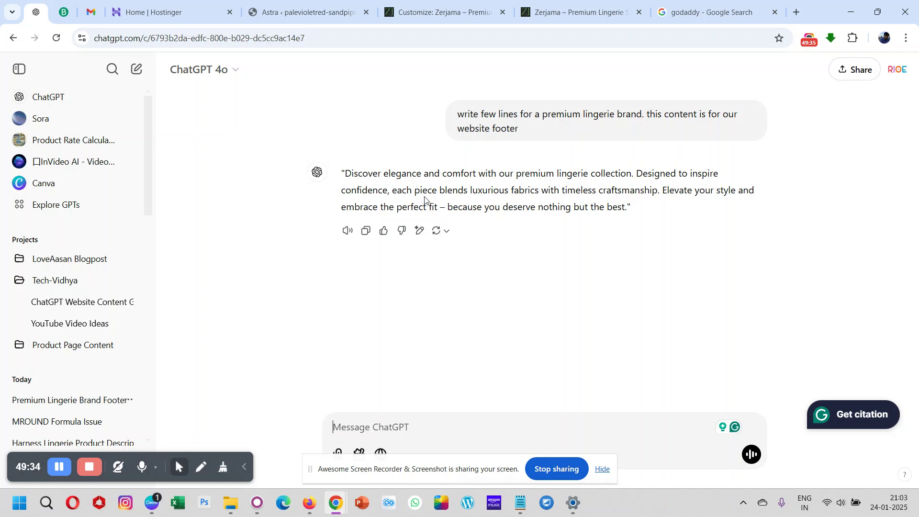
Send the follow-up message "brand name Zerjama and website name is zerjama.com" to tailor the footer text
{"action": "type", "text": "brand name "}
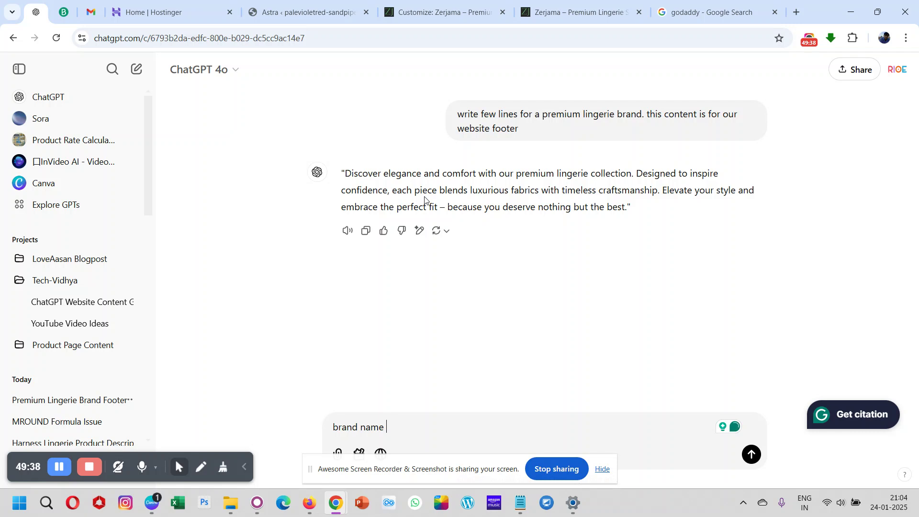
{"action": "type", "text": "Zerjama aur"}
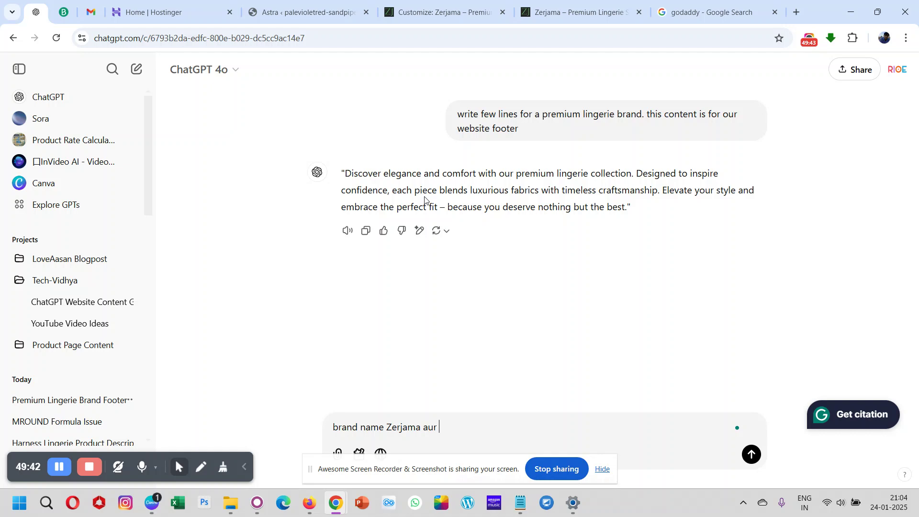
{"action": "key", "text": "BackSpace"}
{"action": "key", "text": "BackSpace"}
{"action": "key", "text": "BackSpace"}
{"action": "key", "text": "BackSpace"}
{"action": "type", "text": "and website name "}
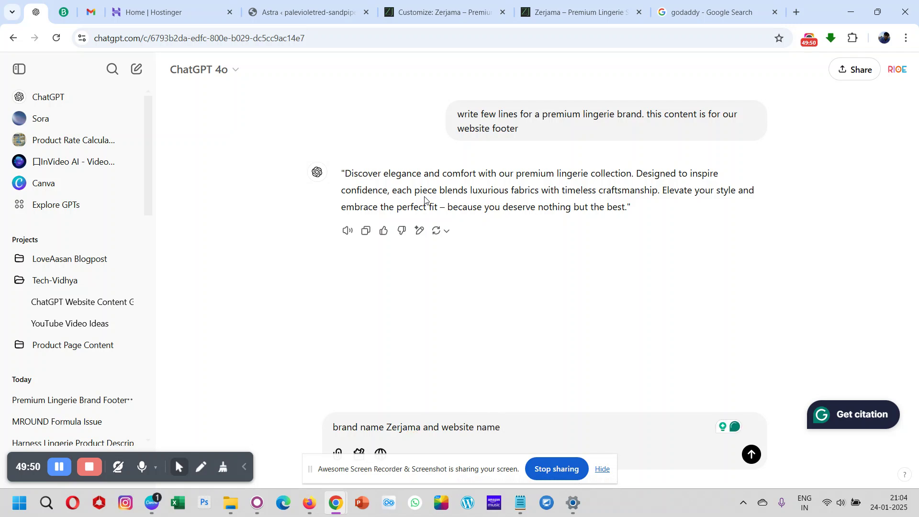
{"action": "type", "text": "zerjama.com hai"}
{"action": "key", "text": "BackSpace"}
{"action": "key", "text": "BackSpace"}
{"action": "key", "text": "BackSpace"}
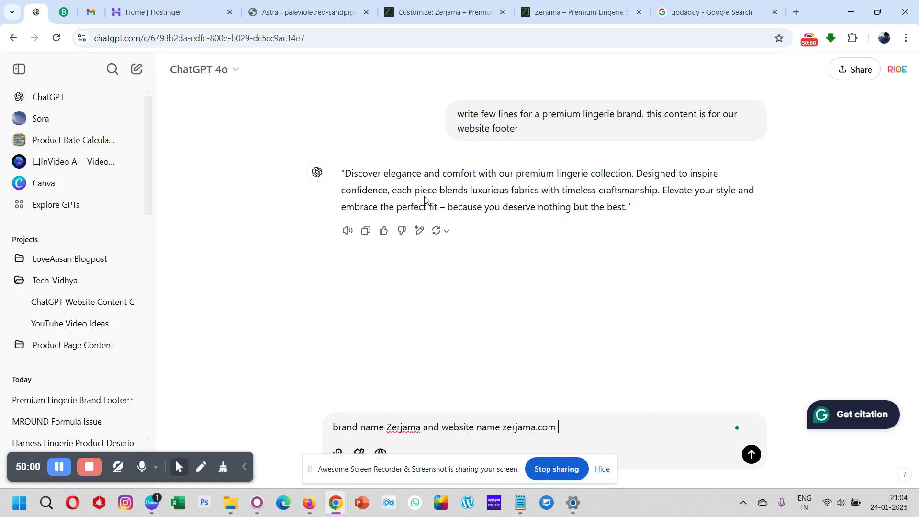
{"action": "type", "text": "is"}
{"action": "key", "text": "BackSpace"}
{"action": "key", "text": "BackSpace"}
{"action": "key", "text": "Left"}
{"action": "key", "text": "Left"}
{"action": "key", "text": "Left"}
{"action": "key", "text": "Left"}
{"action": "key", "text": "Left"}
{"action": "key", "text": "Left"}
{"action": "key", "text": "Left"}
{"action": "key", "text": "Left"}
{"action": "type", "text": "is"}
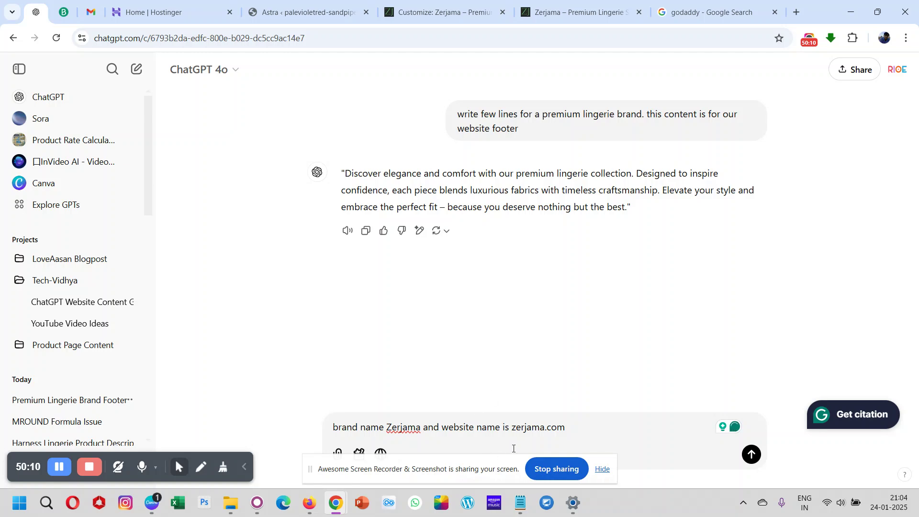
{"action": "left_click", "coordinate": [574, 426]}
{"action": "key", "text": "Return"}
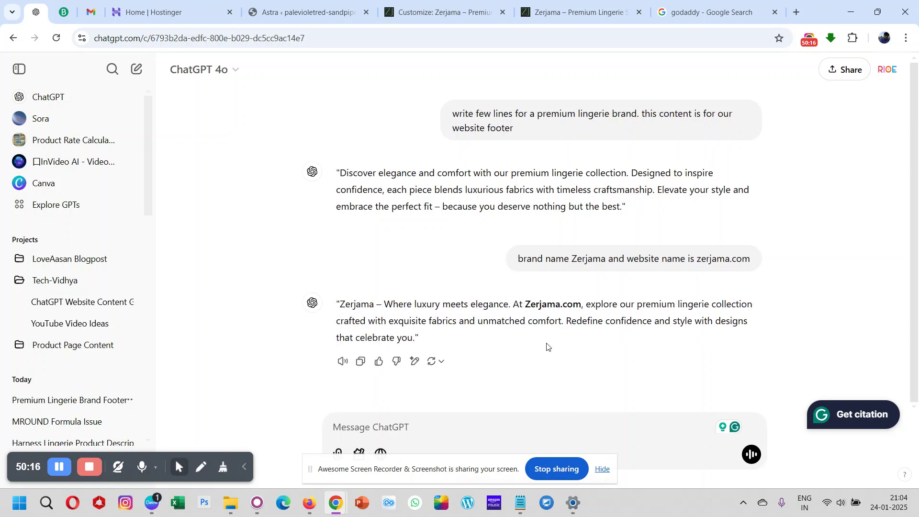
Copy ChatGPT's Zerjama footer text, return to the customizer and delete the CK logo image from the footer's HTML 1 element
{"action": "left_click", "coordinate": [361, 367]}
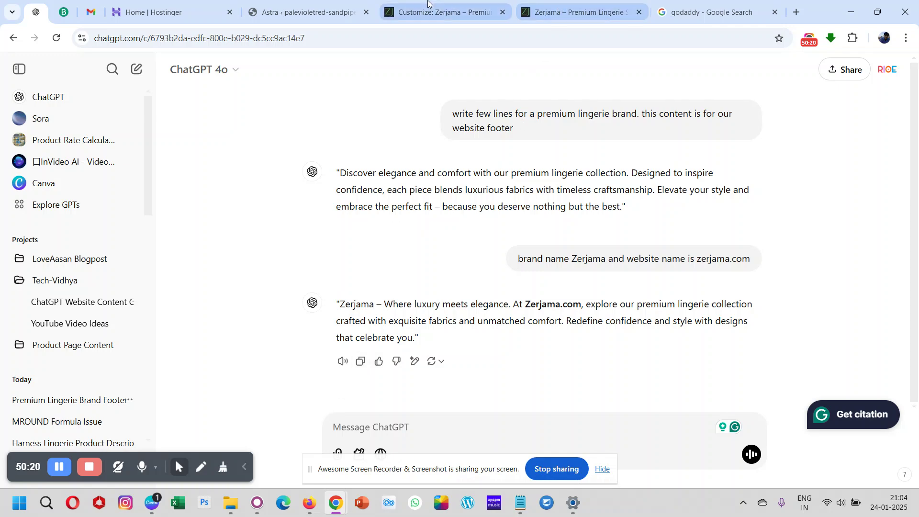
{"action": "left_click", "coordinate": [443, 12]}
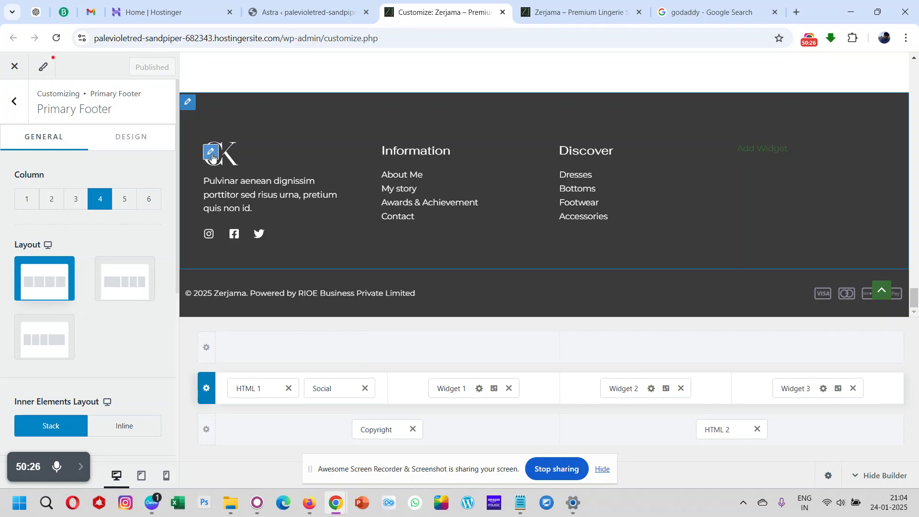
{"action": "left_click", "coordinate": [211, 155]}
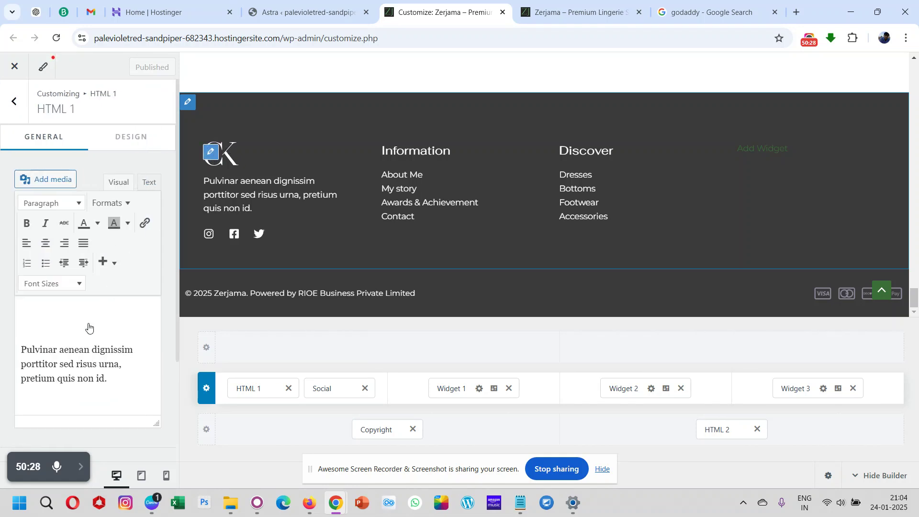
{"action": "left_click", "coordinate": [84, 336]}
{"action": "left_click", "coordinate": [70, 328]}
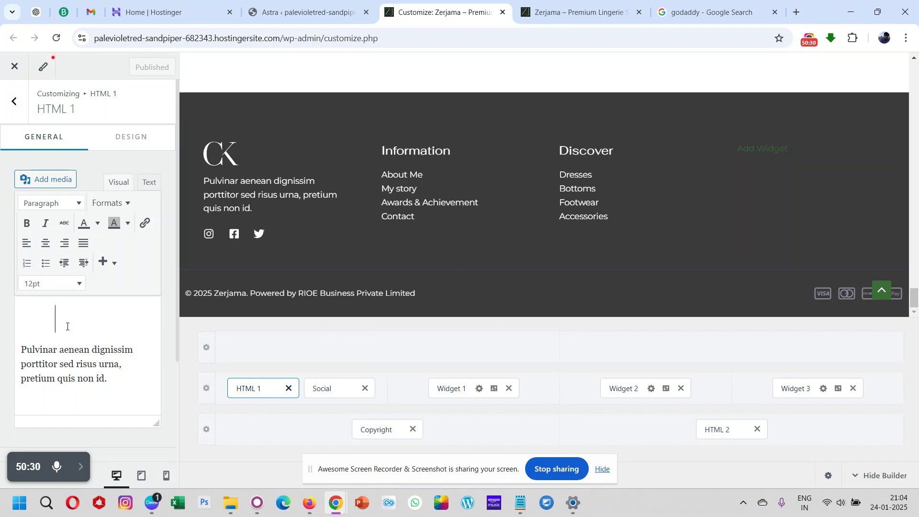
{"action": "left_click", "coordinate": [49, 322]}
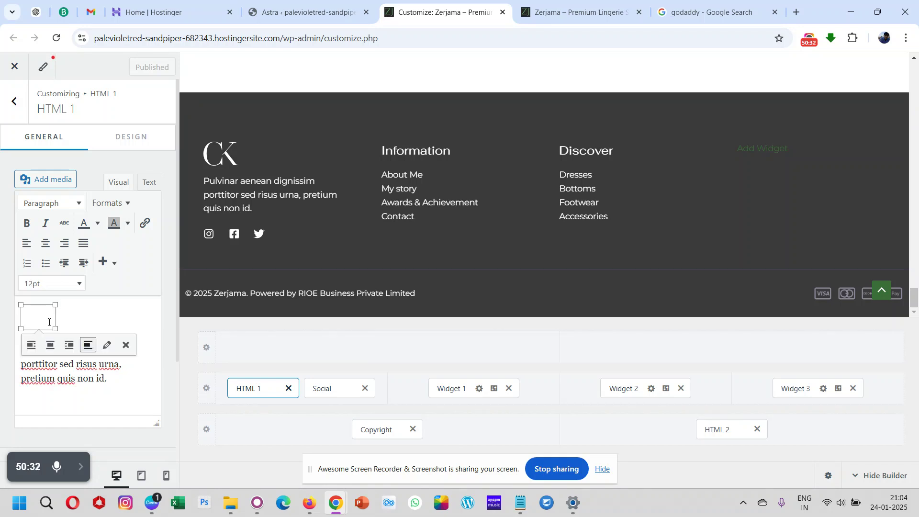
{"action": "key", "text": "Delete"}
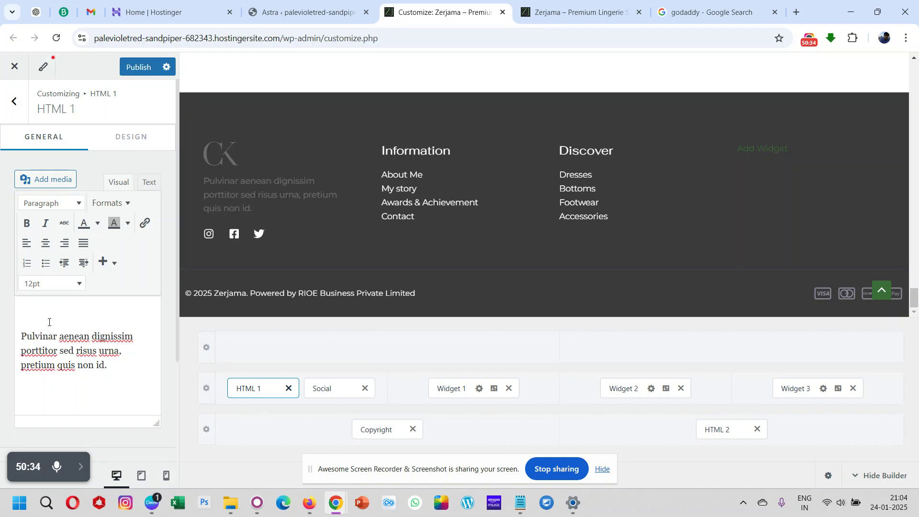
{"action": "key", "text": "Delete"}
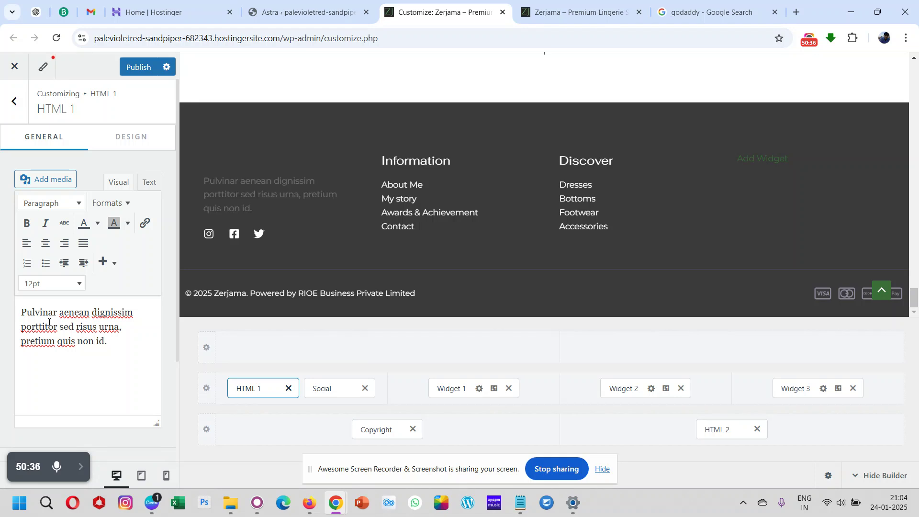
Replace the placeholder text in the HTML 1 element with the copied Zerjama text and justify the paragraph
{"action": "key", "text": "ctrl+a"}
{"action": "key", "text": "ctrl+v"}
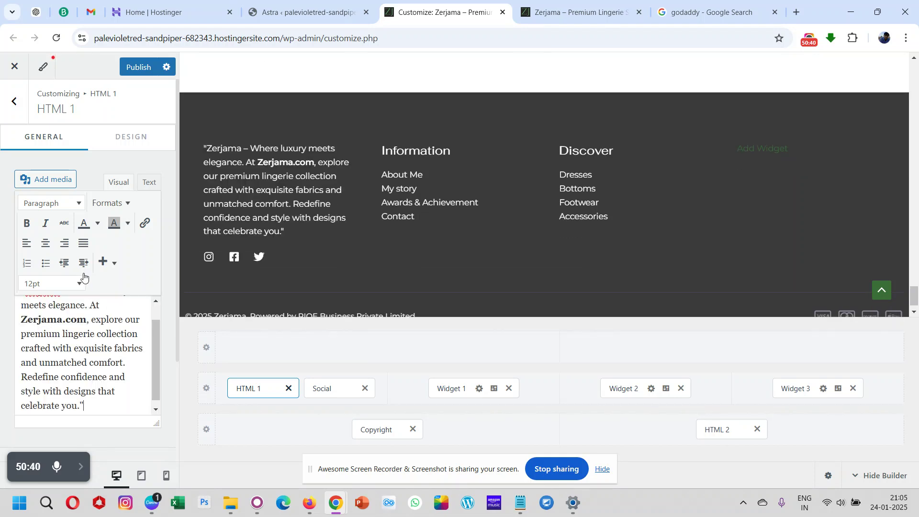
{"action": "left_click", "coordinate": [84, 245]}
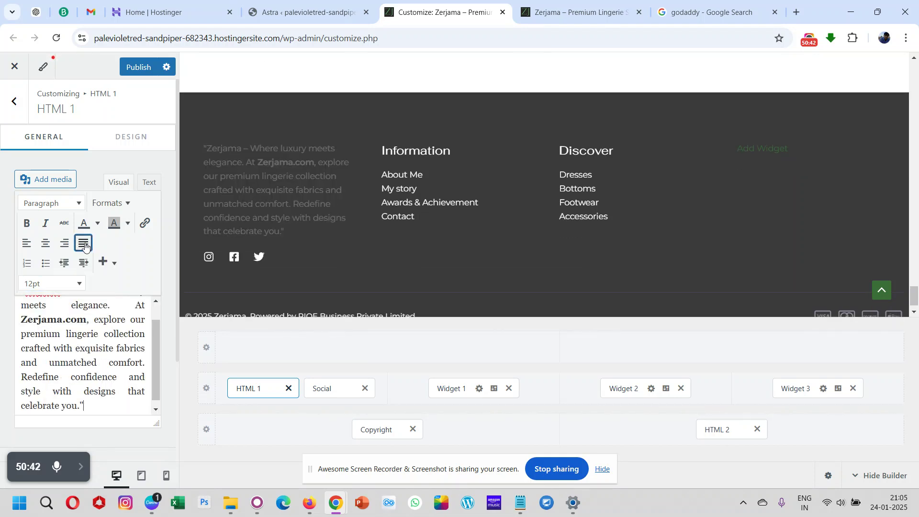
Remove the quotation marks around the HTML 1 paragraph and make its opening word "Zerjama" bold
{"action": "scroll", "coordinate": [80, 341], "scroll_direction": "up", "scroll_amount": 1}
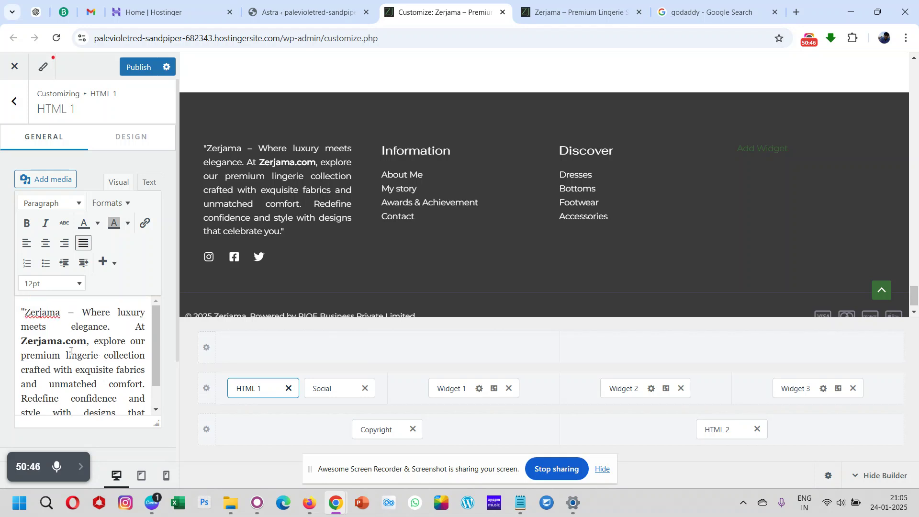
{"action": "left_click", "coordinate": [25, 311]}
{"action": "key", "text": "BackSpace"}
{"action": "scroll", "coordinate": [62, 351], "scroll_direction": "down", "scroll_amount": 2}
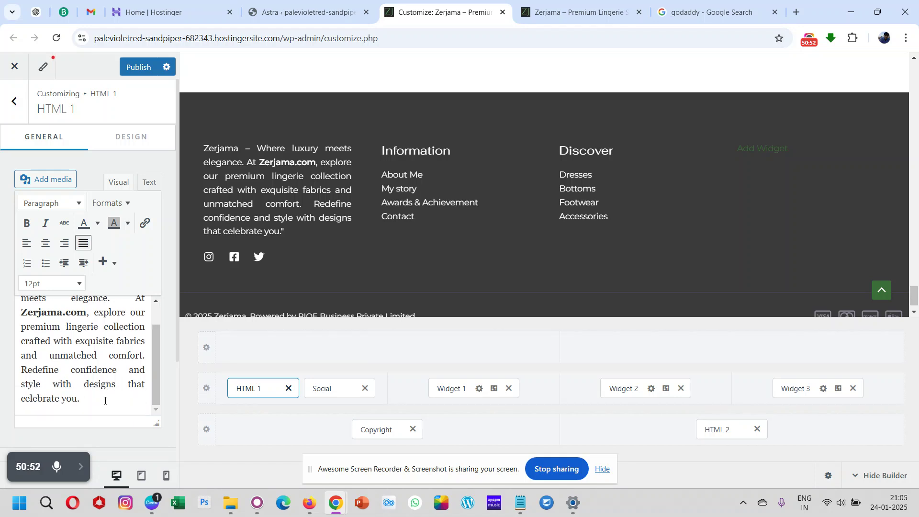
{"action": "scroll", "coordinate": [104, 400], "scroll_direction": "up", "scroll_amount": 2}
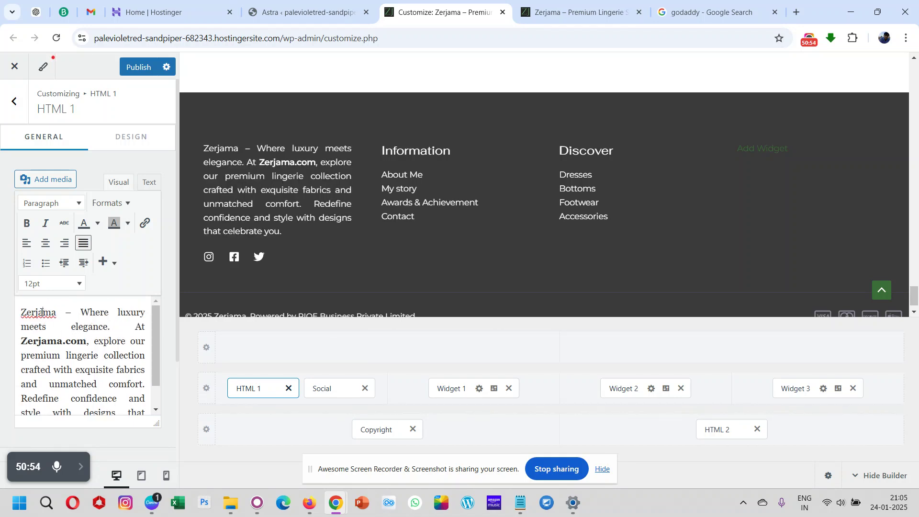
{"action": "double_click", "coordinate": [42, 312]}
{"action": "key", "text": "ctrl+b"}
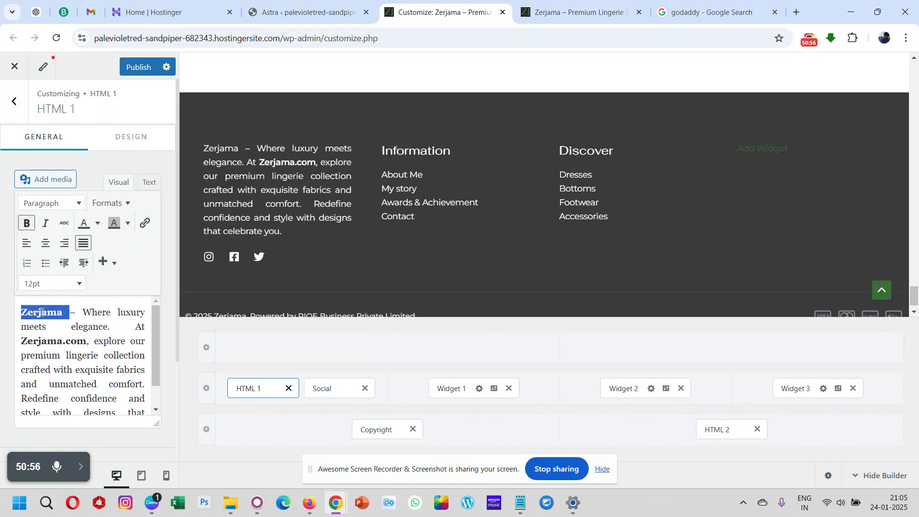
{"action": "left_click", "coordinate": [69, 330]}
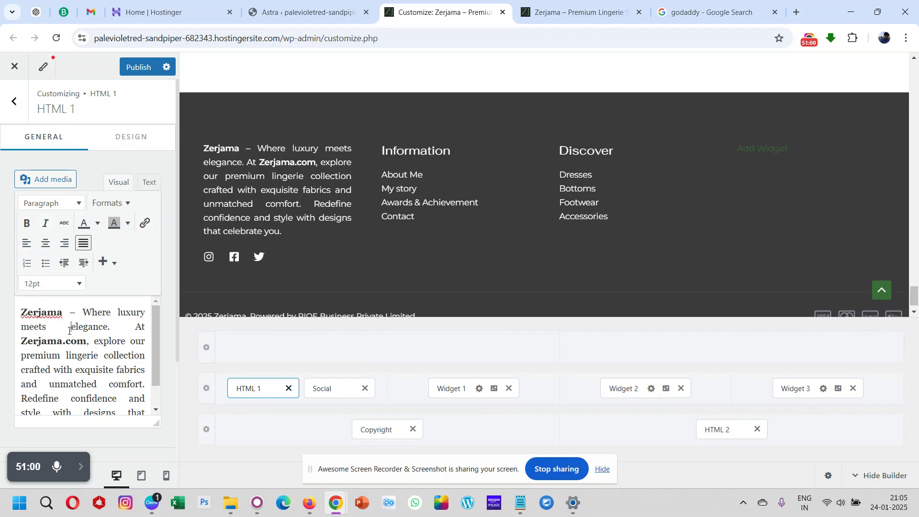
Publish the footer text change and switch to the live Zerjama home page
{"action": "left_click", "coordinate": [137, 68]}
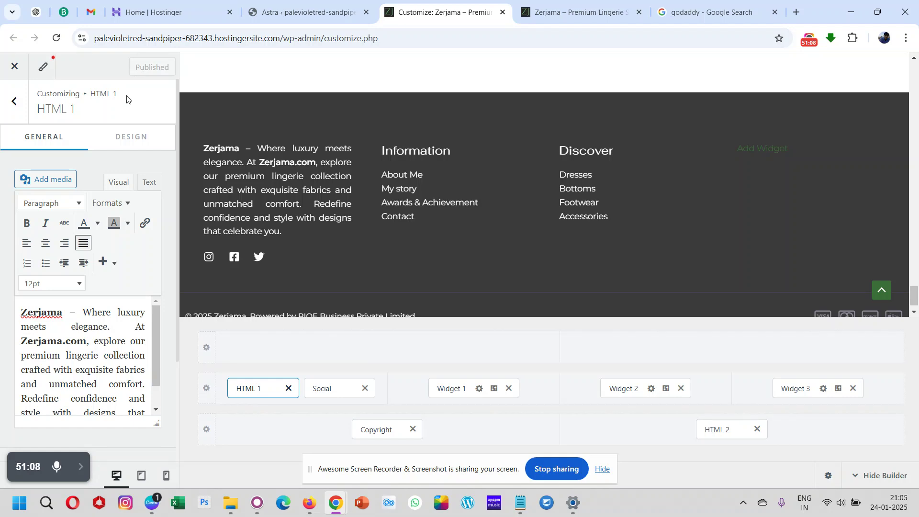
{"action": "left_click", "coordinate": [557, 7]}
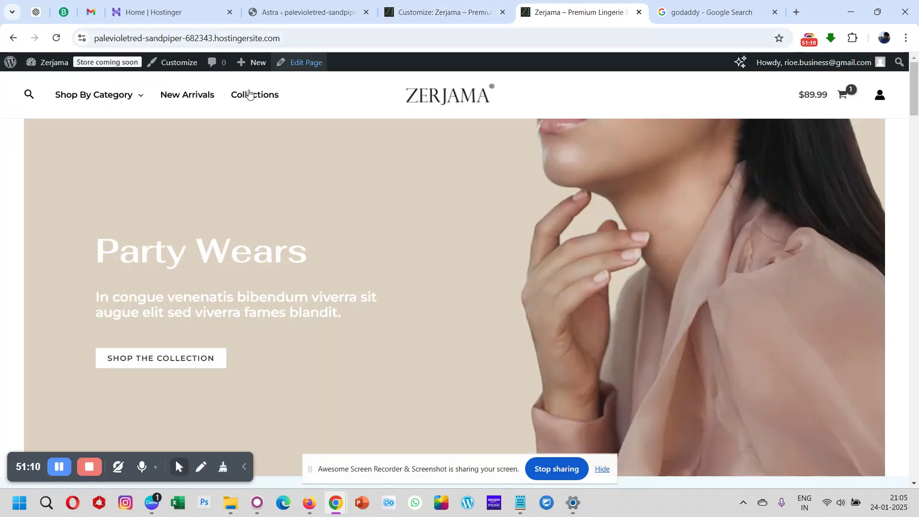
Reload the live Zerjama home page and check the new brand text in its footer
{"action": "left_click", "coordinate": [57, 38]}
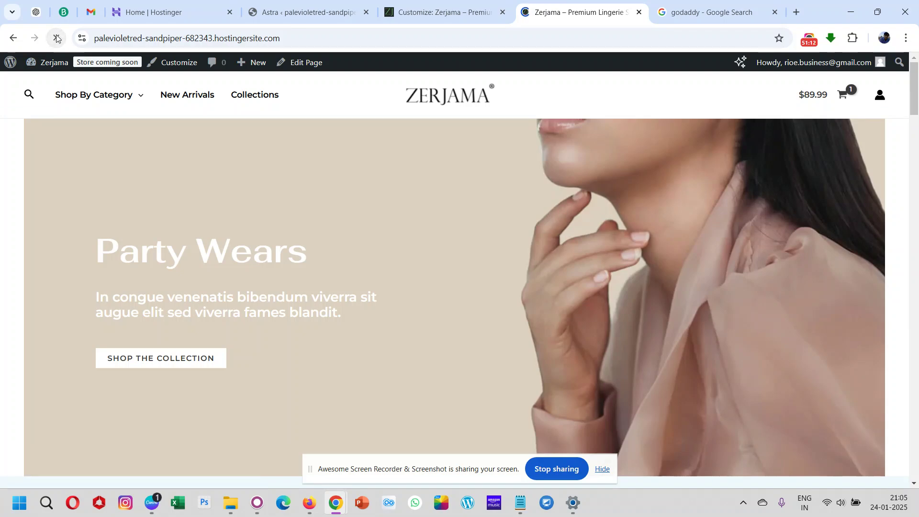
{"action": "scroll", "coordinate": [283, 306], "scroll_direction": "down", "scroll_amount": 10}
{"action": "scroll", "coordinate": [284, 306], "scroll_direction": "down", "scroll_amount": 20}
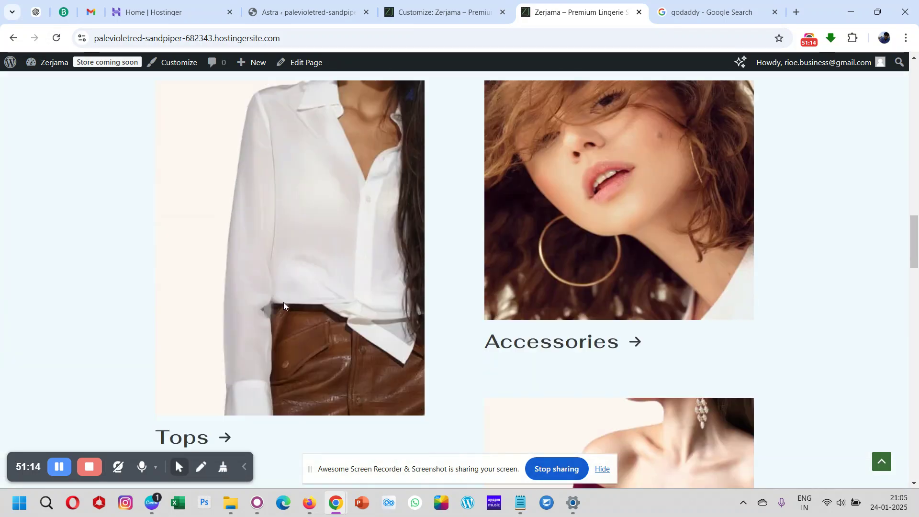
{"action": "scroll", "coordinate": [284, 306], "scroll_direction": "down", "scroll_amount": 3}
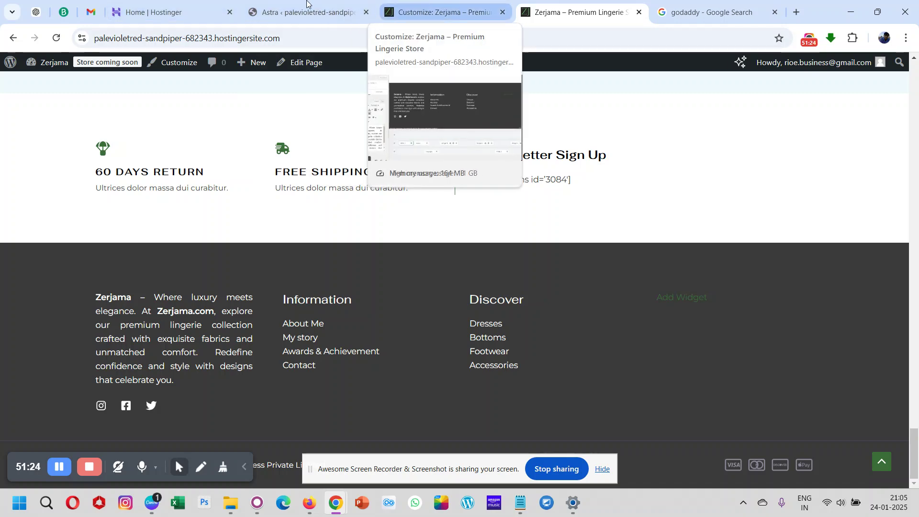
Return to the customizer and set the Primary Footer row's width to Full Width
{"action": "left_click", "coordinate": [299, 4]}
{"action": "left_click", "coordinate": [437, 11]}
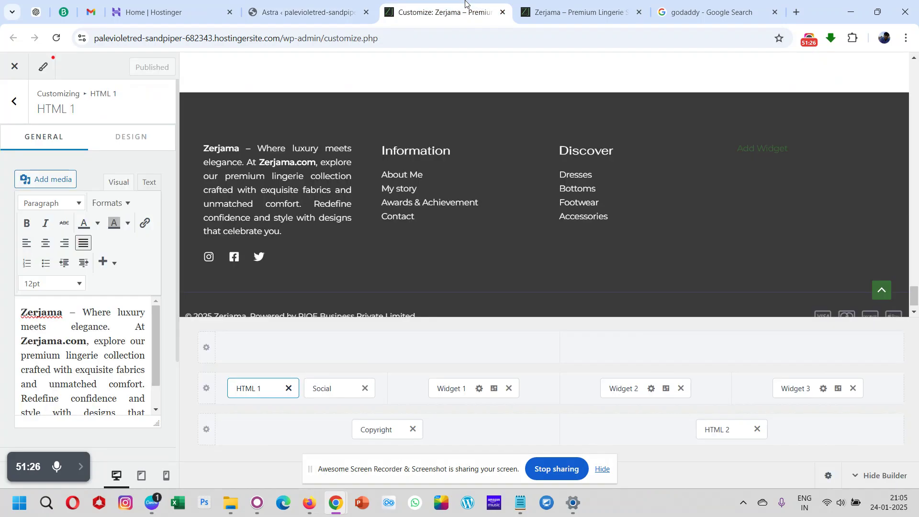
{"action": "left_click", "coordinate": [207, 389]}
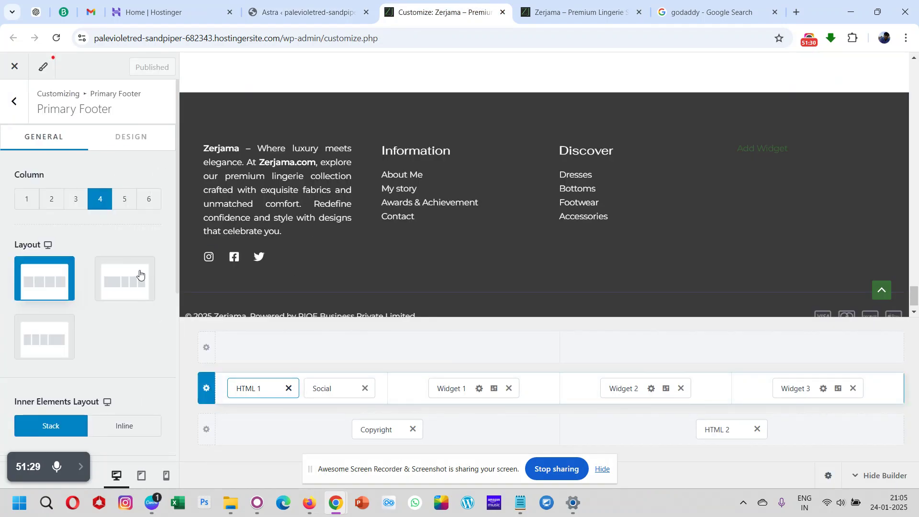
{"action": "scroll", "coordinate": [116, 335], "scroll_direction": "down", "scroll_amount": 5}
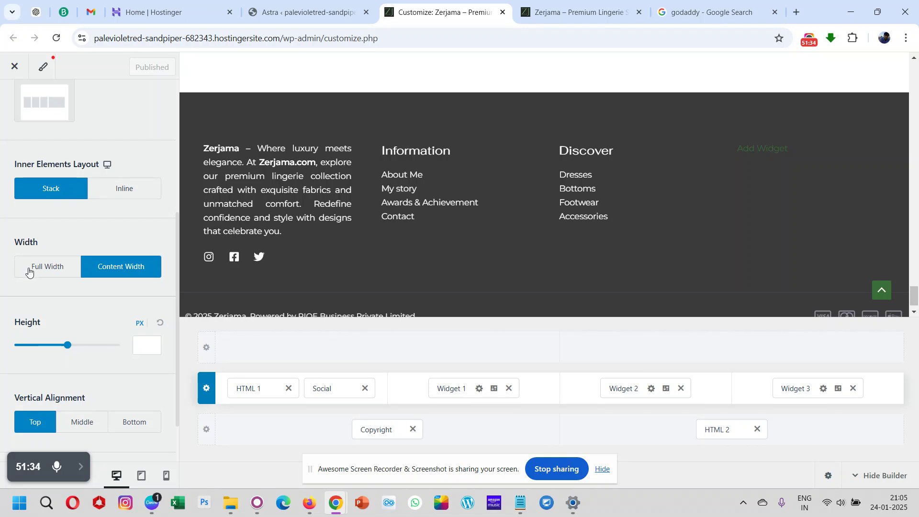
{"action": "left_click", "coordinate": [29, 272]}
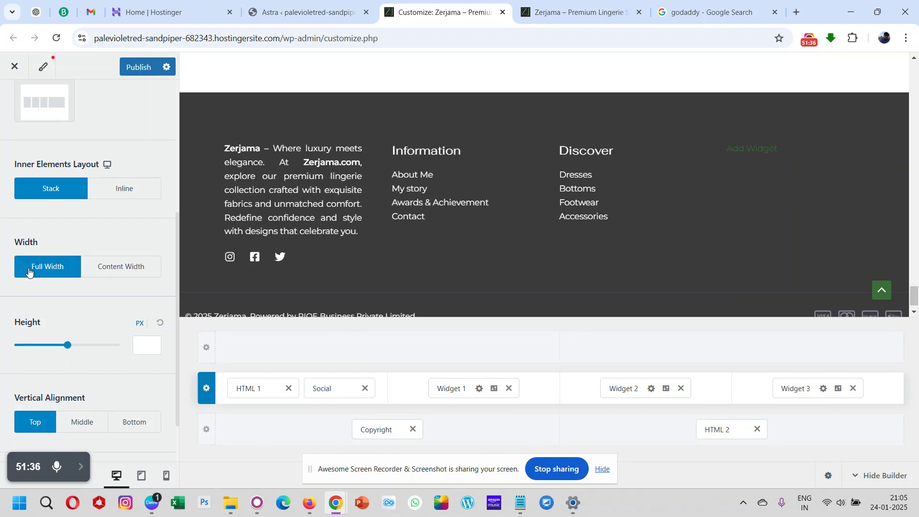
{"action": "scroll", "coordinate": [80, 293], "scroll_direction": "down", "scroll_amount": 1}
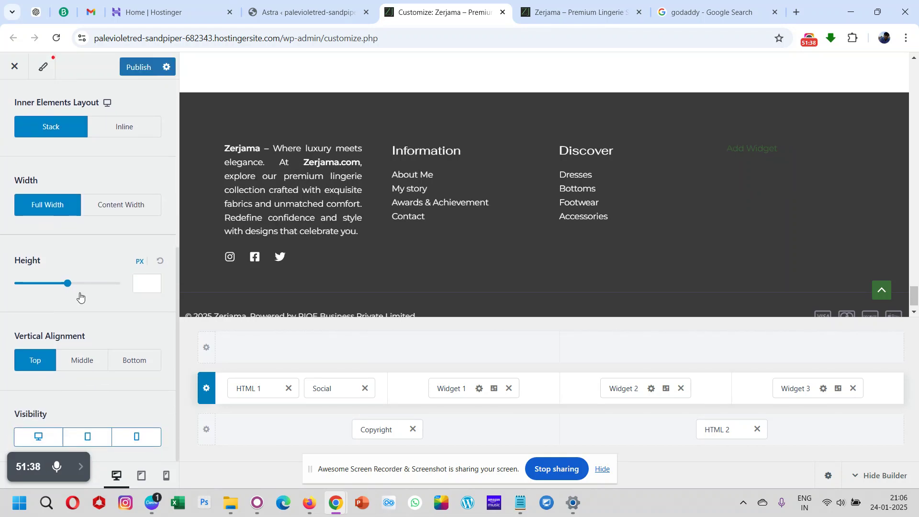
{"action": "scroll", "coordinate": [80, 296], "scroll_direction": "up", "scroll_amount": 2}
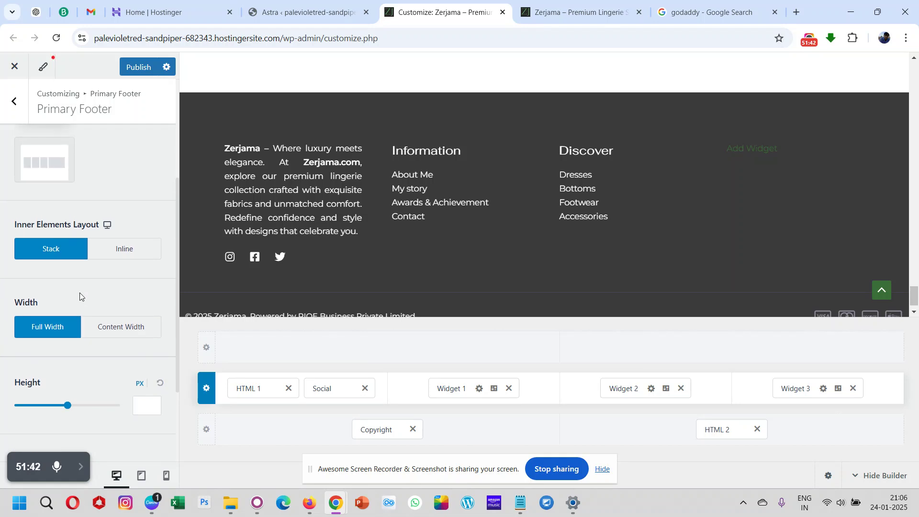
{"action": "scroll", "coordinate": [80, 296], "scroll_direction": "up", "scroll_amount": 3}
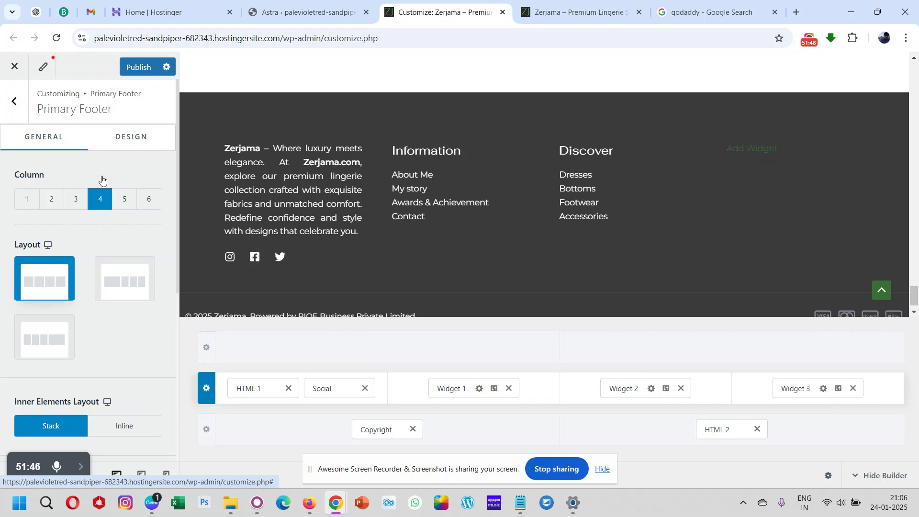
Set the Primary Footer's right and left padding to 20 px each
{"action": "left_click", "coordinate": [130, 146]}
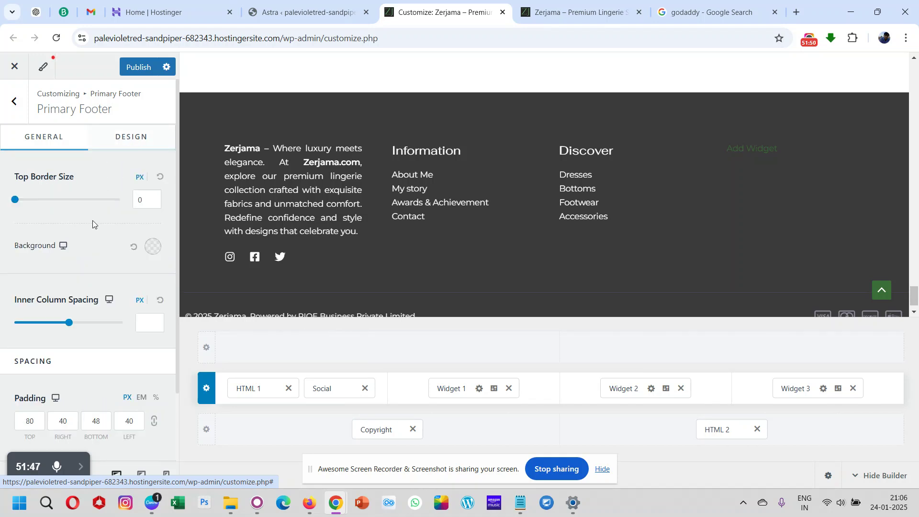
{"action": "scroll", "coordinate": [93, 221], "scroll_direction": "down", "scroll_amount": 2}
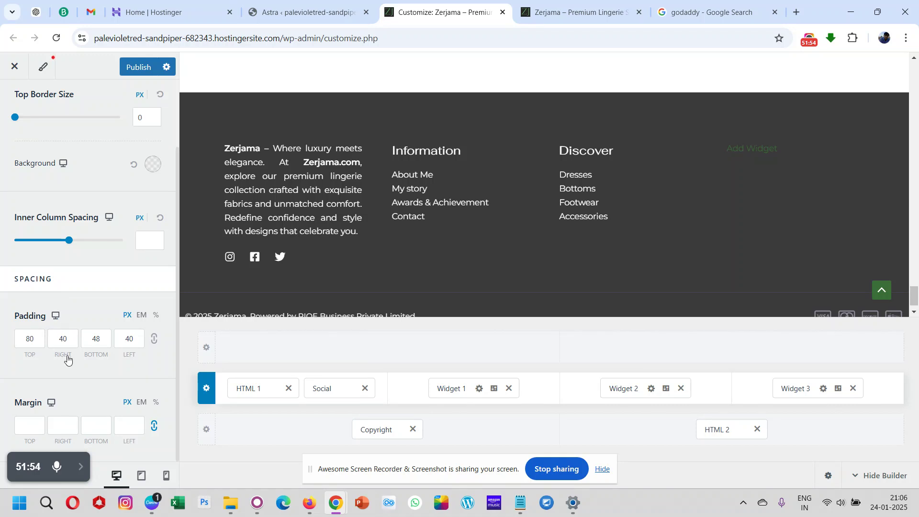
{"action": "left_click", "coordinate": [76, 339]}
{"action": "double_click", "coordinate": [72, 339]}
{"action": "type", "text": "20"}
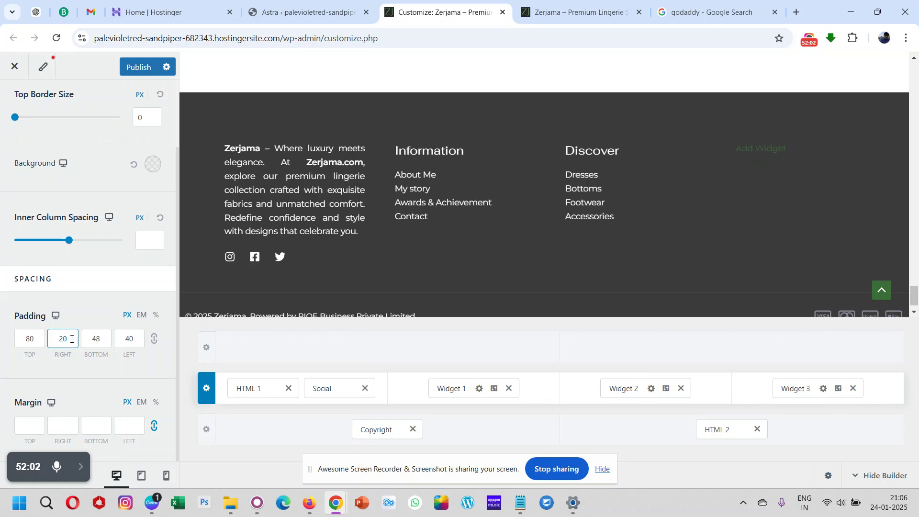
{"action": "left_click", "coordinate": [133, 339]}
{"action": "double_click", "coordinate": [134, 339]}
{"action": "type", "text": "20"}
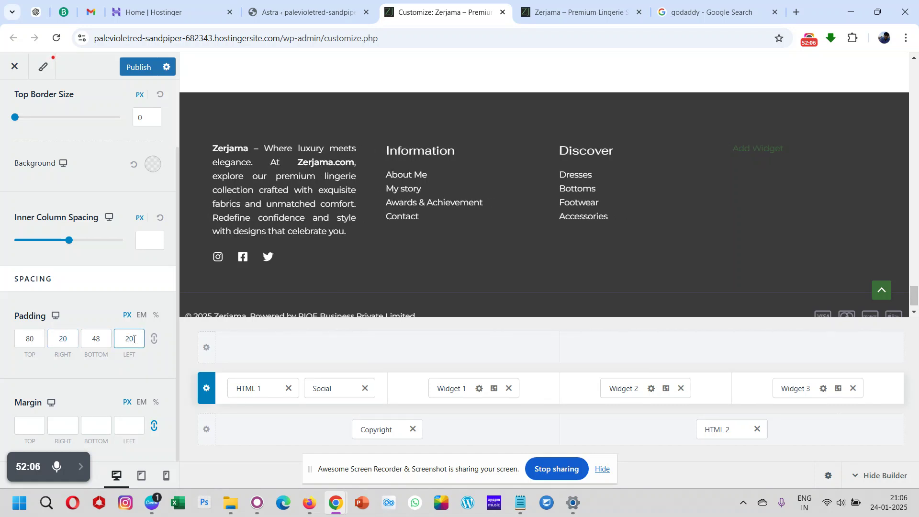
Publish the footer width and padding changes, reload the live home page and check its footer layout
{"action": "left_click", "coordinate": [136, 68]}
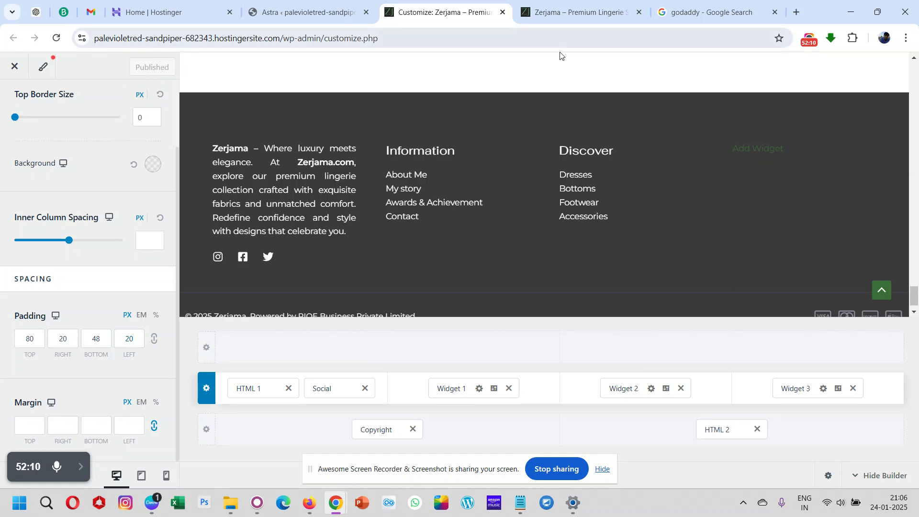
{"action": "left_click", "coordinate": [580, 15]}
{"action": "left_click", "coordinate": [56, 40]}
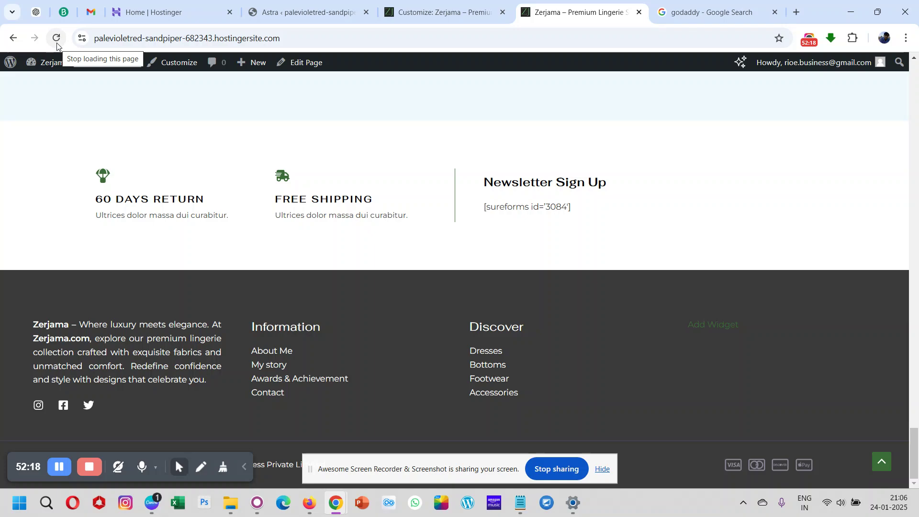
{"action": "scroll", "coordinate": [2, 341], "scroll_direction": "up", "scroll_amount": 3}
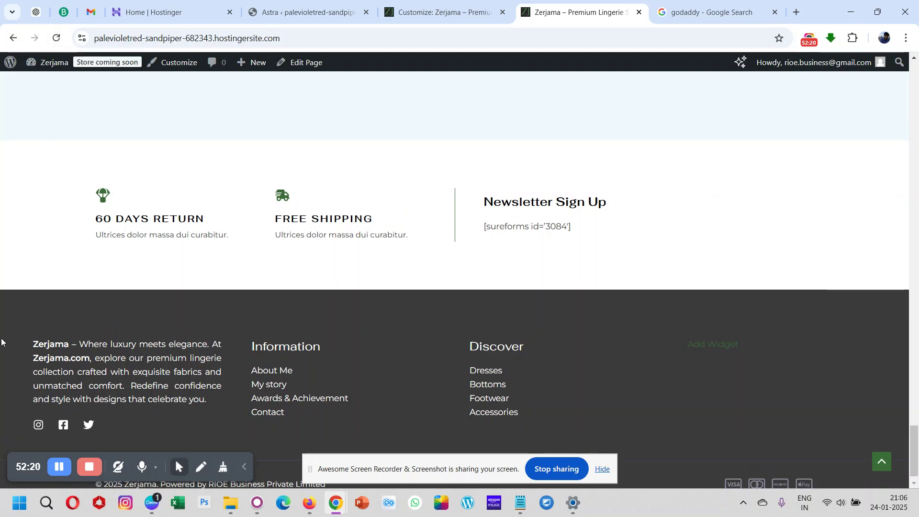
{"action": "scroll", "coordinate": [2, 341], "scroll_direction": "down", "scroll_amount": 3}
{"action": "scroll", "coordinate": [1, 341], "scroll_direction": "up", "scroll_amount": 10}
{"action": "scroll", "coordinate": [2, 341], "scroll_direction": "up", "scroll_amount": 15}
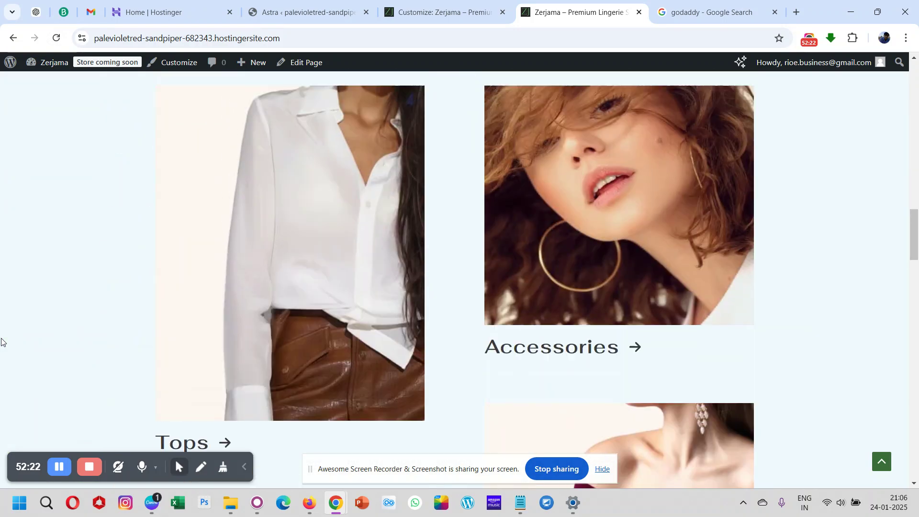
{"action": "scroll", "coordinate": [2, 341], "scroll_direction": "down", "scroll_amount": 5}
{"action": "scroll", "coordinate": [1, 341], "scroll_direction": "down", "scroll_amount": 20}
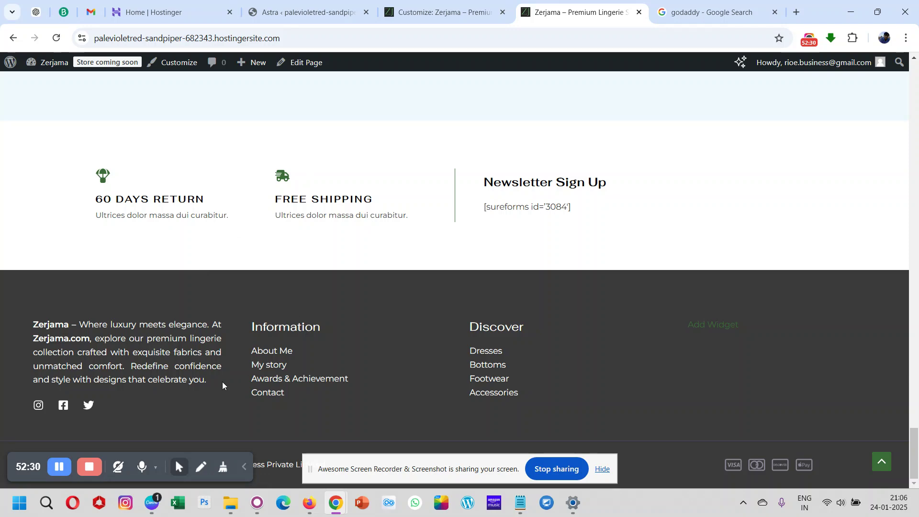
Return to the customizer and open the Footer - Information menu for editing from the footer's Information column
{"action": "left_click", "coordinate": [438, 12]}
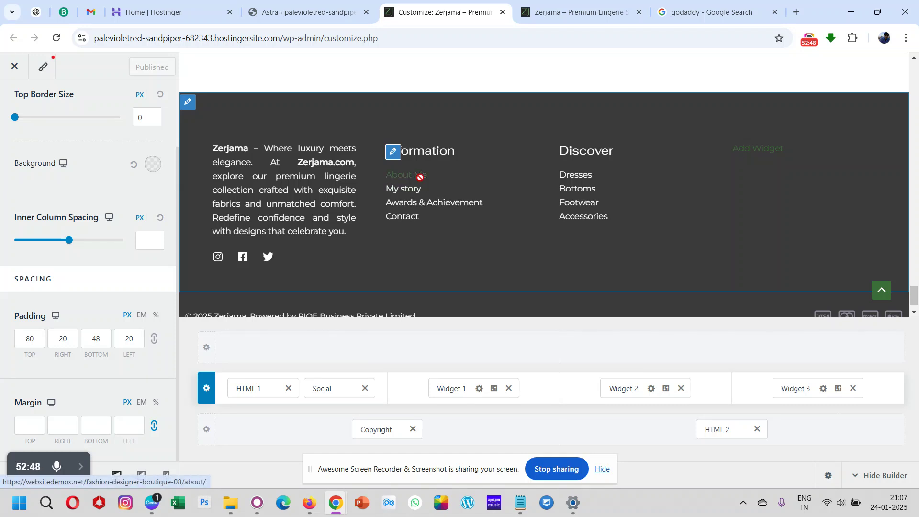
{"action": "left_click", "coordinate": [394, 153]}
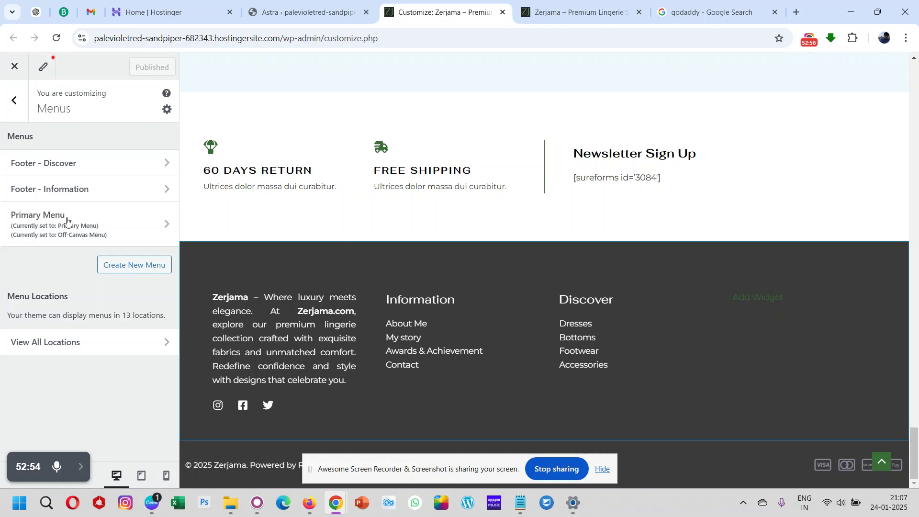
{"action": "left_click", "coordinate": [68, 189]}
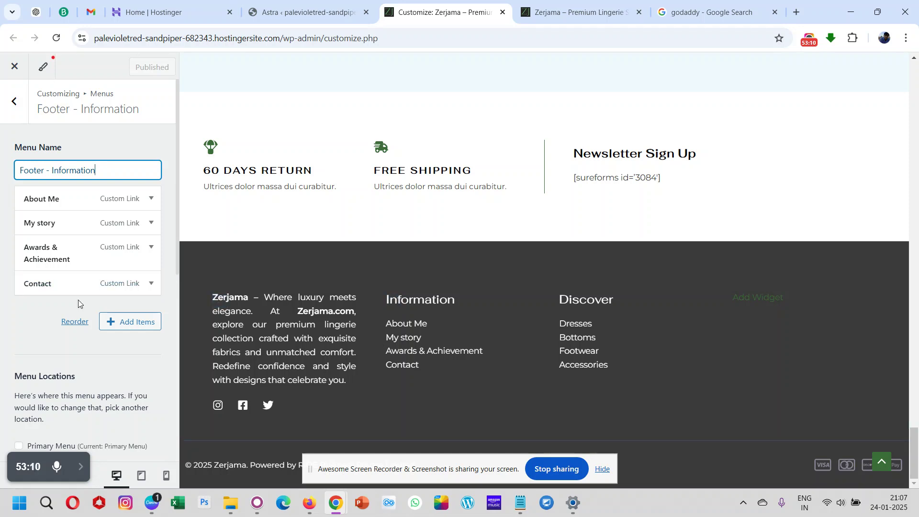
{"action": "scroll", "coordinate": [72, 335], "scroll_direction": "down", "scroll_amount": 3}
{"action": "scroll", "coordinate": [68, 369], "scroll_direction": "down", "scroll_amount": 2}
{"action": "scroll", "coordinate": [68, 369], "scroll_direction": "up", "scroll_amount": 5}
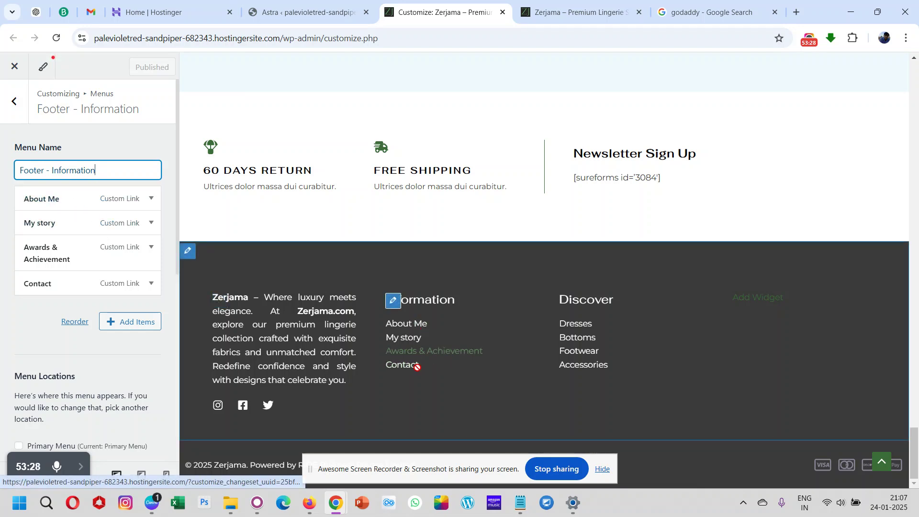
Create a new page named "Terms & Conditions" and add it to the Footer - Information menu
{"action": "left_click", "coordinate": [132, 323]}
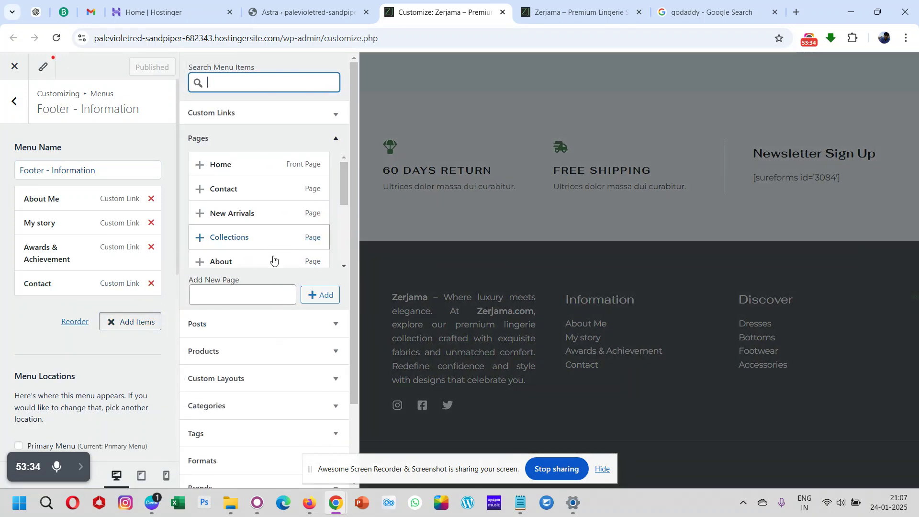
{"action": "scroll", "coordinate": [271, 246], "scroll_direction": "down", "scroll_amount": 3}
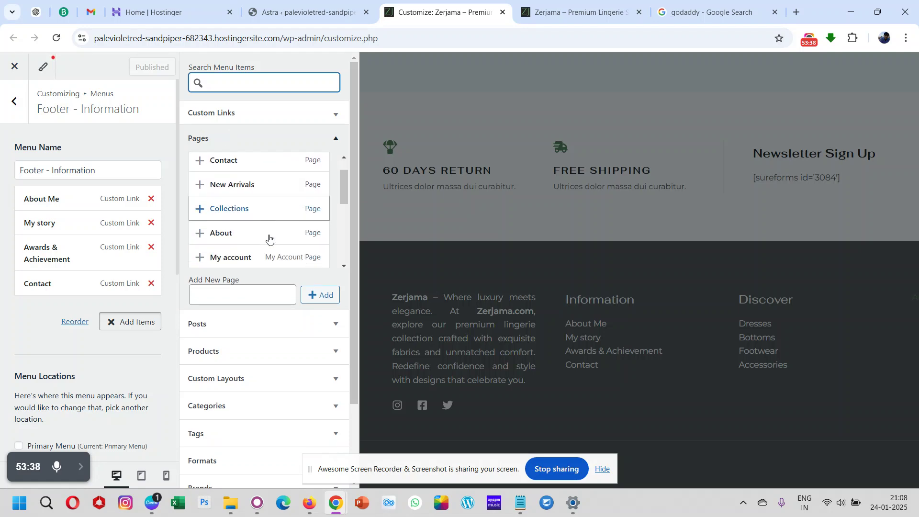
{"action": "scroll", "coordinate": [269, 238], "scroll_direction": "down", "scroll_amount": 5}
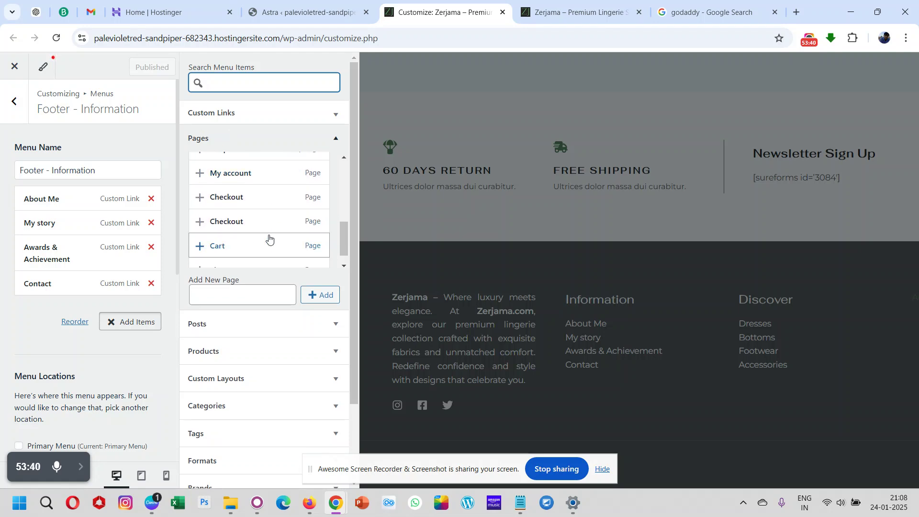
{"action": "scroll", "coordinate": [269, 237], "scroll_direction": "down", "scroll_amount": 1}
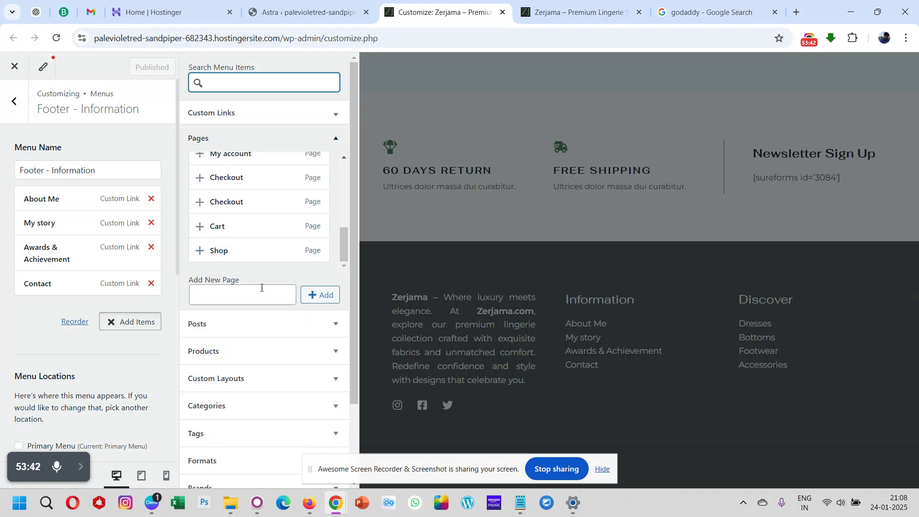
{"action": "scroll", "coordinate": [255, 372], "scroll_direction": "down", "scroll_amount": 1}
{"action": "scroll", "coordinate": [255, 372], "scroll_direction": "down", "scroll_amount": 1}
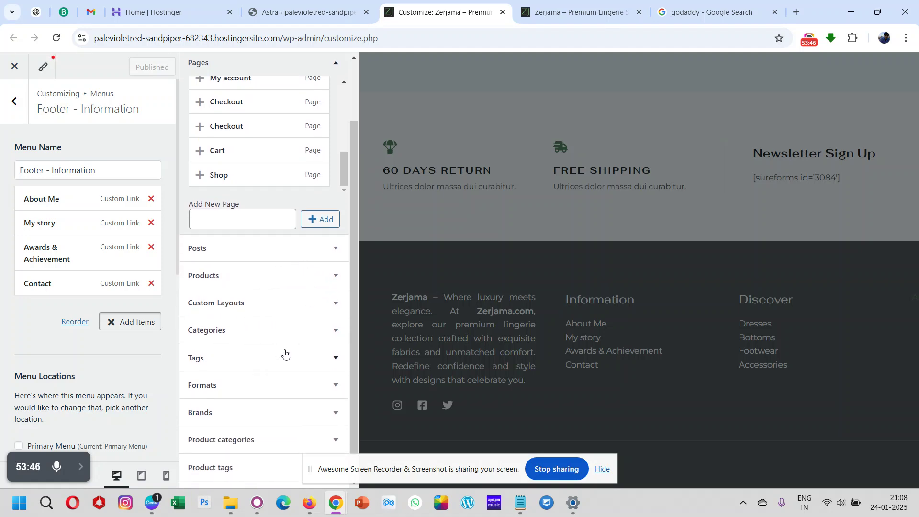
{"action": "scroll", "coordinate": [286, 352], "scroll_direction": "down", "scroll_amount": 1}
{"action": "scroll", "coordinate": [285, 353], "scroll_direction": "up", "scroll_amount": 3}
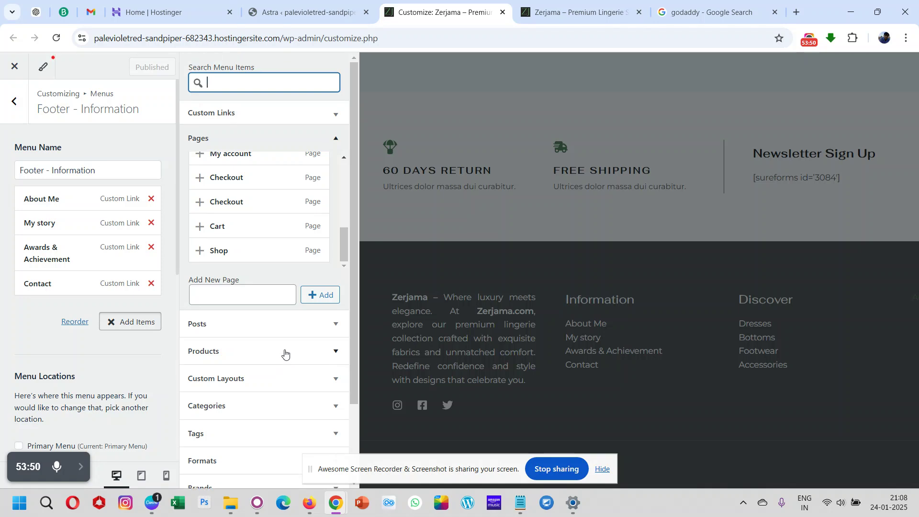
{"action": "left_click", "coordinate": [232, 296]}
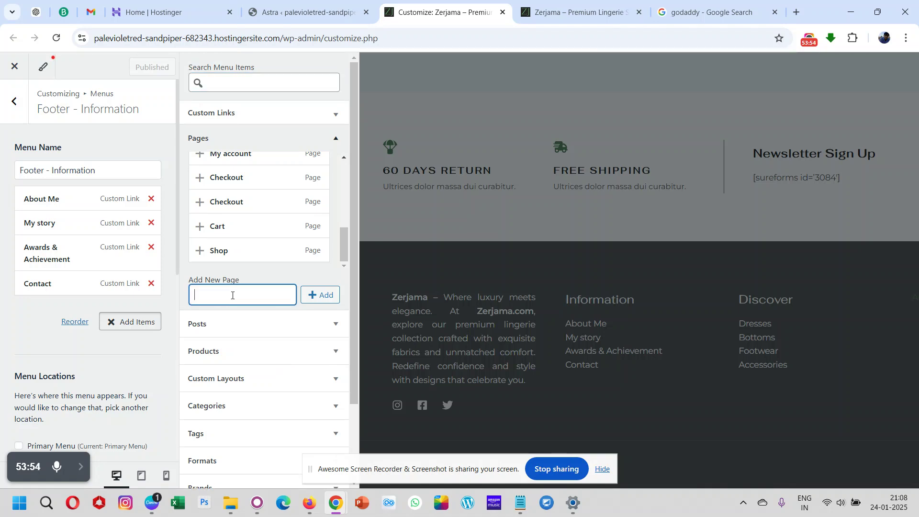
{"action": "type", "text": "Terms "}
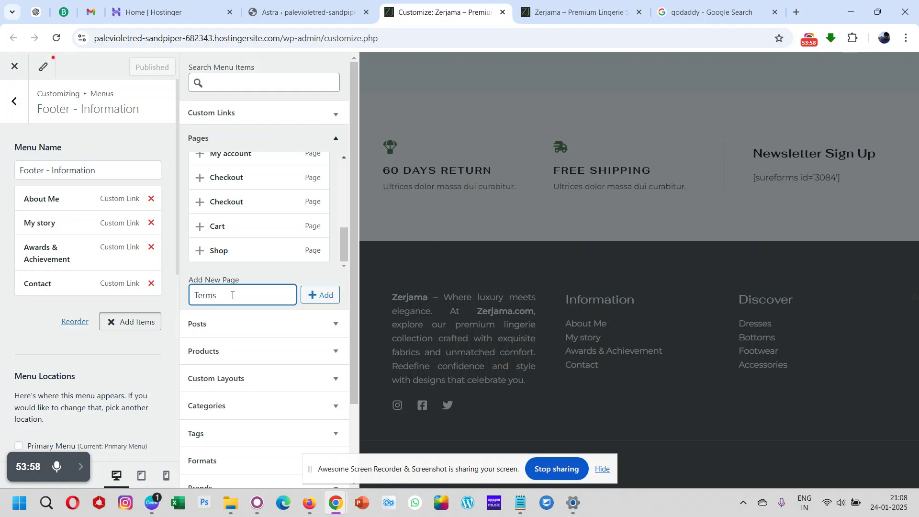
{"action": "type", "text": "& Conditions"}
{"action": "left_click", "coordinate": [324, 296]}
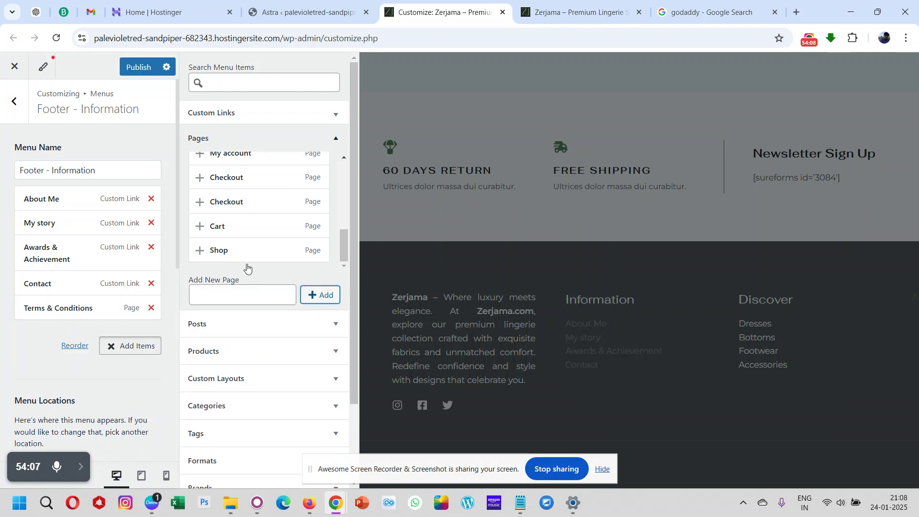
Create a new page named "Privacy & Policy" and add it to the Footer - Information menu
{"action": "scroll", "coordinate": [262, 221], "scroll_direction": "up", "scroll_amount": 2}
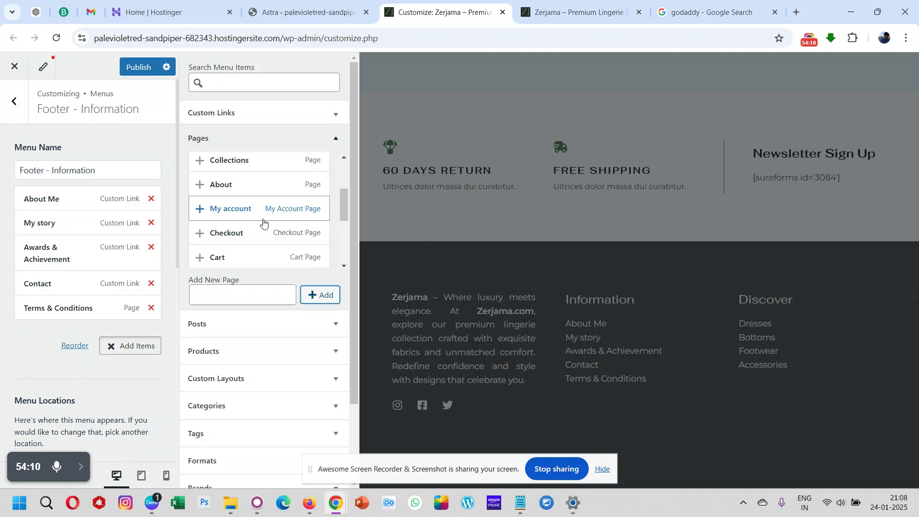
{"action": "scroll", "coordinate": [263, 222], "scroll_direction": "down", "scroll_amount": 2}
{"action": "left_click", "coordinate": [240, 296]}
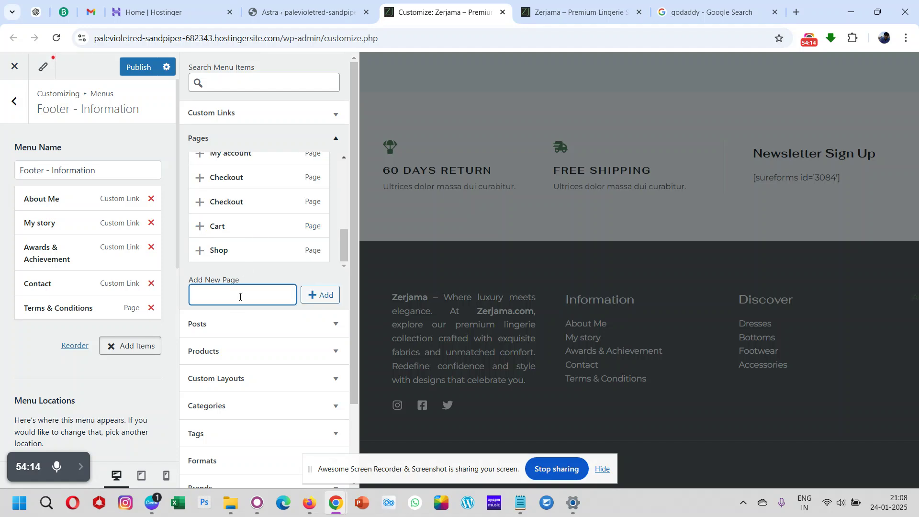
{"action": "type", "text": "Privacy & Policy"}
{"action": "left_click", "coordinate": [329, 297]}
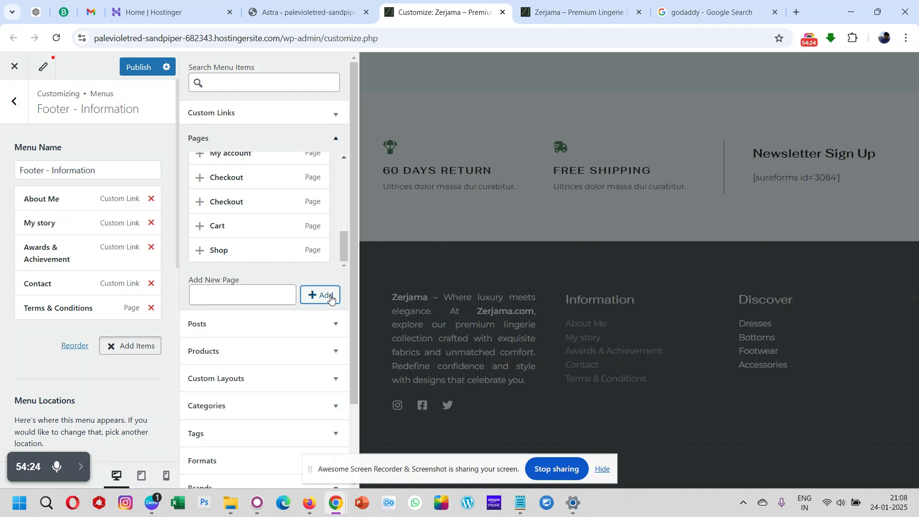
Create new pages named "Return & Refund" and "Cookies" and add them to the Footer - Information menu
{"action": "left_click", "coordinate": [276, 295]}
{"action": "type", "text": "Return & Refund"}
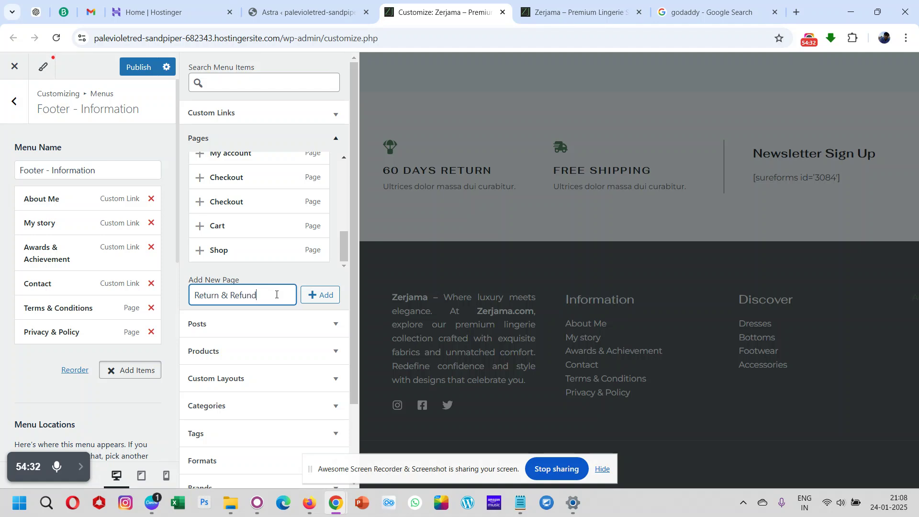
{"action": "left_click", "coordinate": [323, 296]}
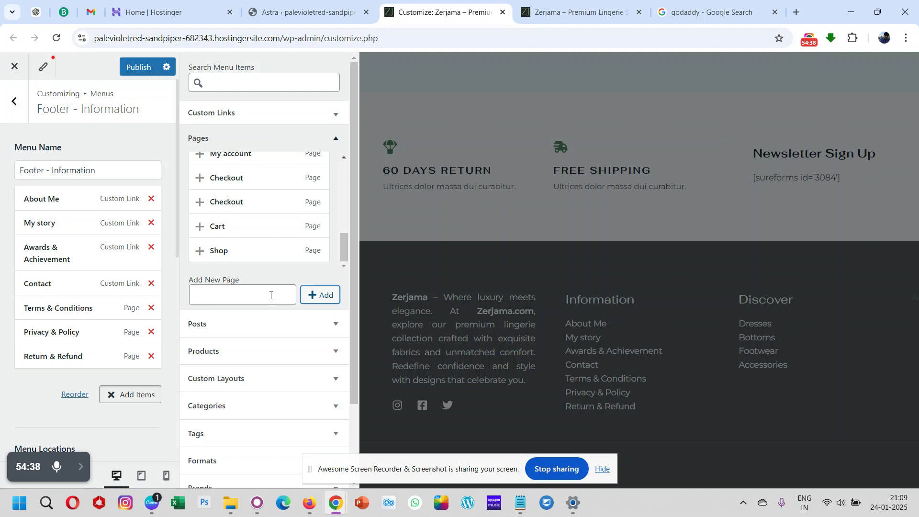
{"action": "left_click", "coordinate": [247, 294]}
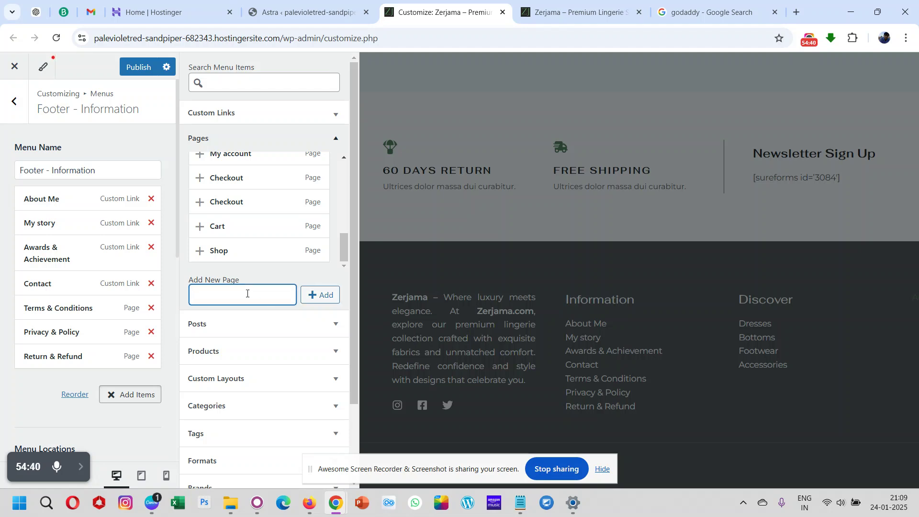
{"action": "type", "text": "Cookies"}
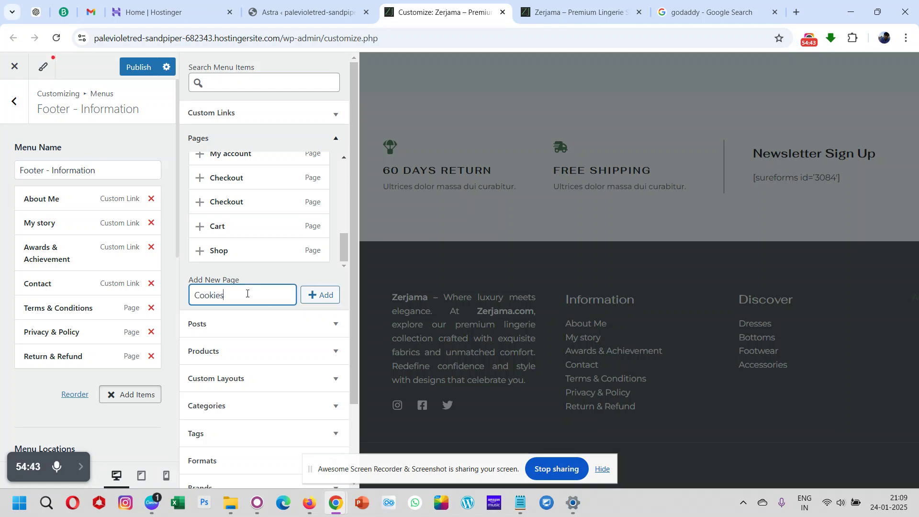
{"action": "left_click", "coordinate": [327, 296]}
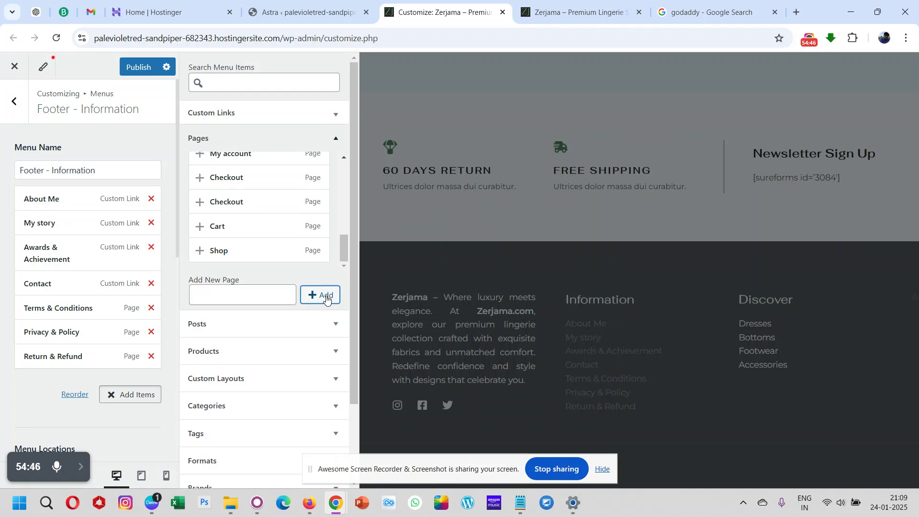
Create new pages named "Shipping Policy" and "Disclaimer" and add them to the Footer - Information menu
{"action": "left_click", "coordinate": [231, 297]}
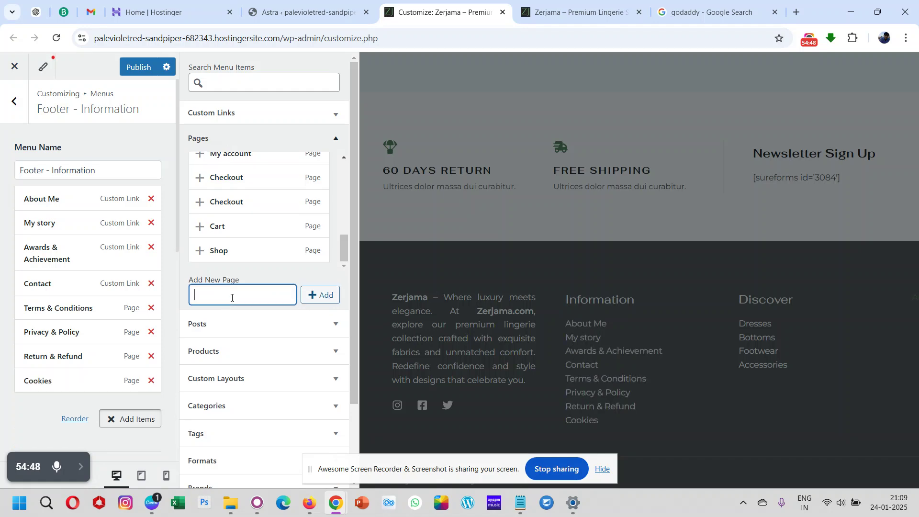
{"action": "type", "text": "Shipping Policy"}
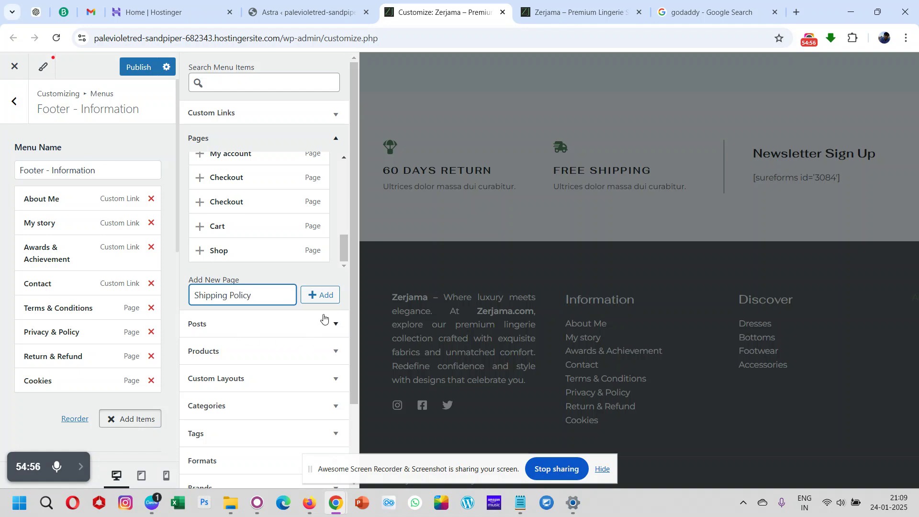
{"action": "left_click", "coordinate": [321, 297]}
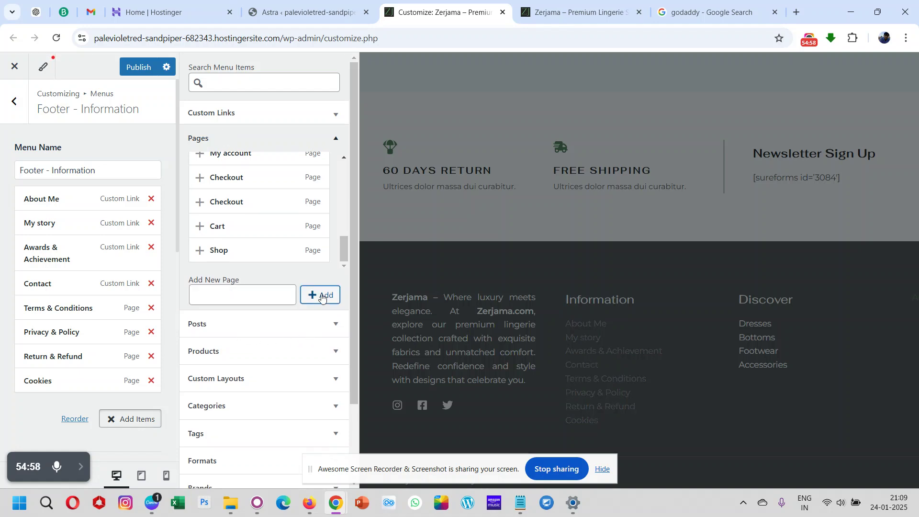
{"action": "left_click", "coordinate": [261, 294]}
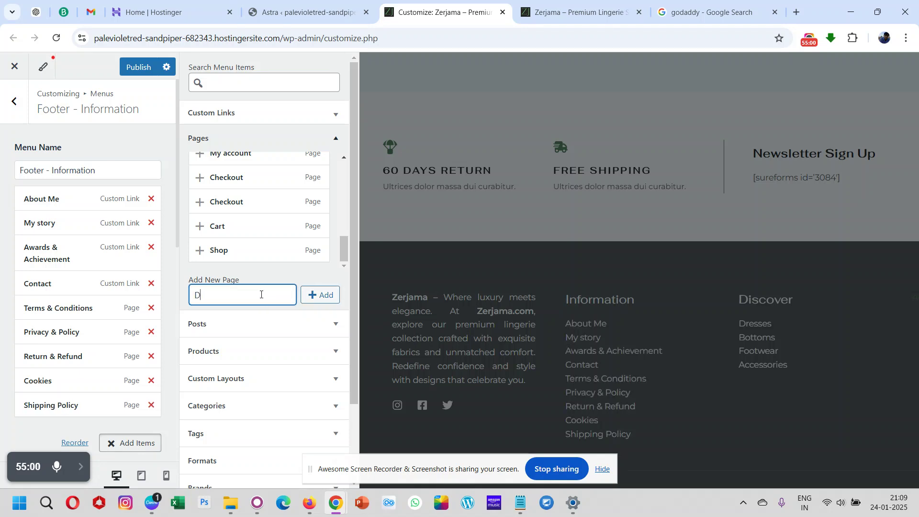
{"action": "type", "text": "Disclaimer"}
{"action": "left_click", "coordinate": [315, 295]}
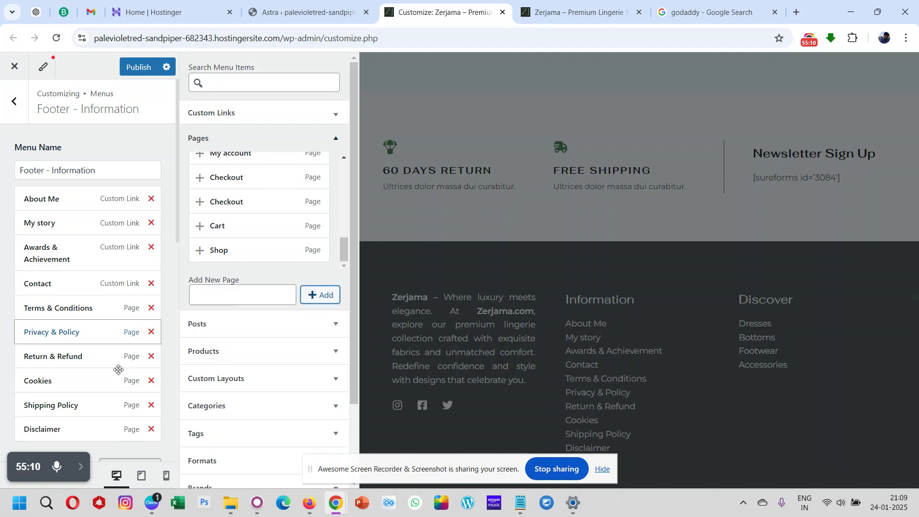
Remove the Awards & Achievement and My story links from the Footer - Information menu
{"action": "left_click", "coordinate": [151, 248]}
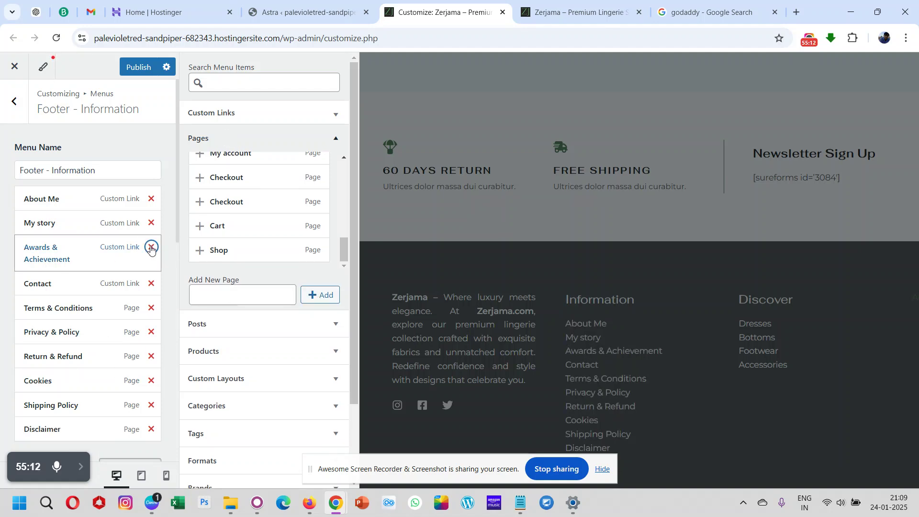
{"action": "left_click", "coordinate": [152, 223]}
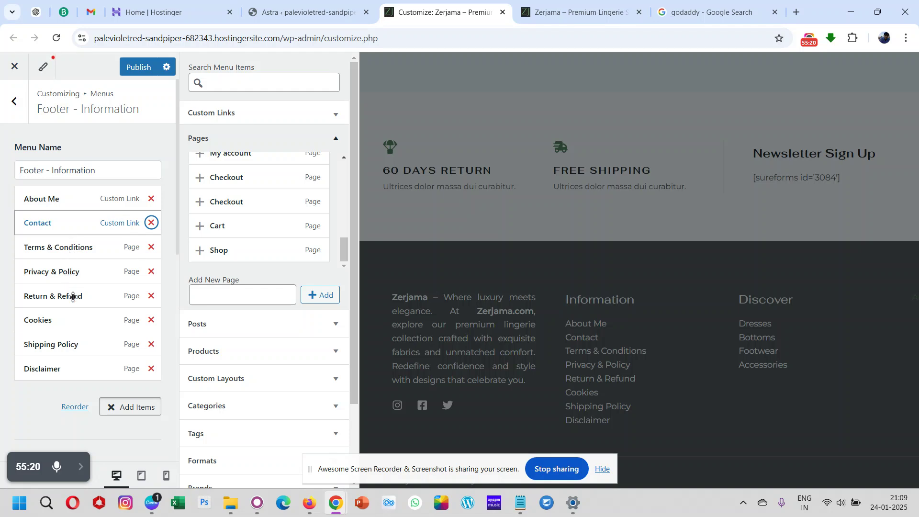
Move Contact below Disclaimer as a top-level item of the Footer - Information menu and publish the changes
{"action": "left_click_drag", "start_coordinate": [73, 354], "coordinate": [68, 370]}
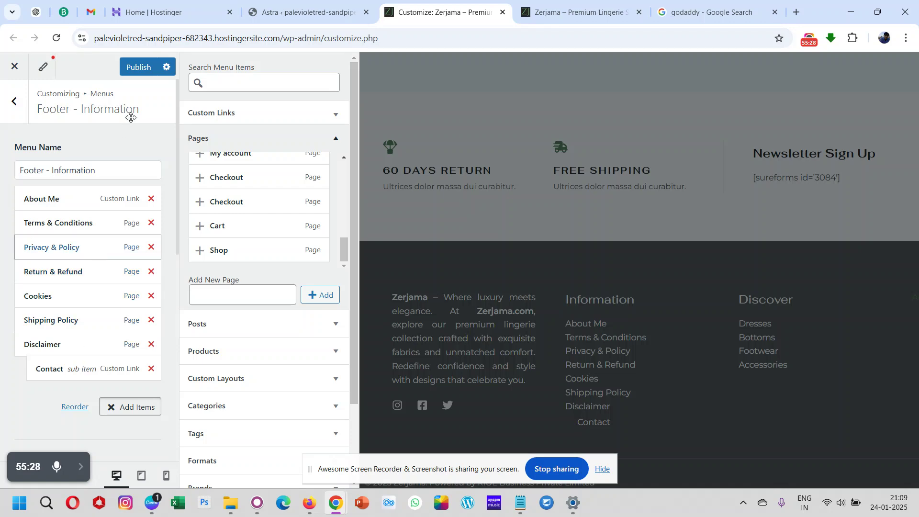
{"action": "left_click", "coordinate": [134, 67]}
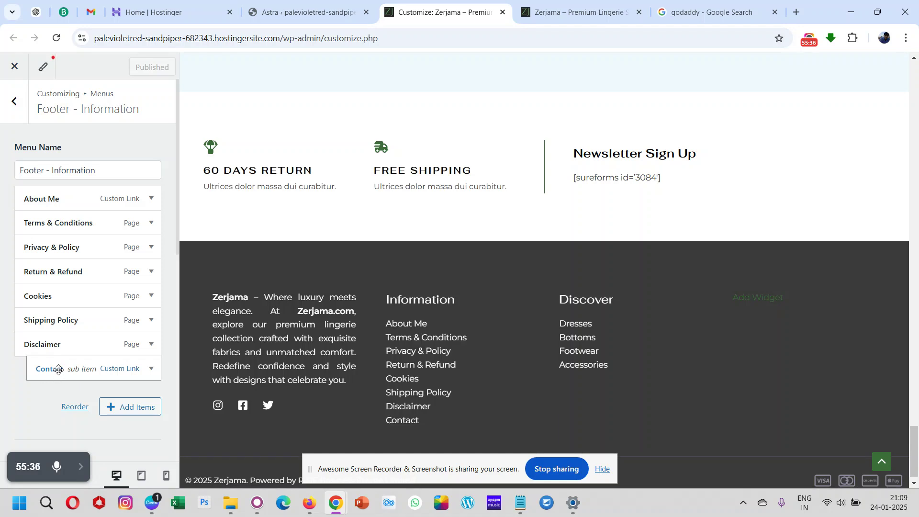
{"action": "left_click_drag", "start_coordinate": [58, 369], "coordinate": [43, 371]}
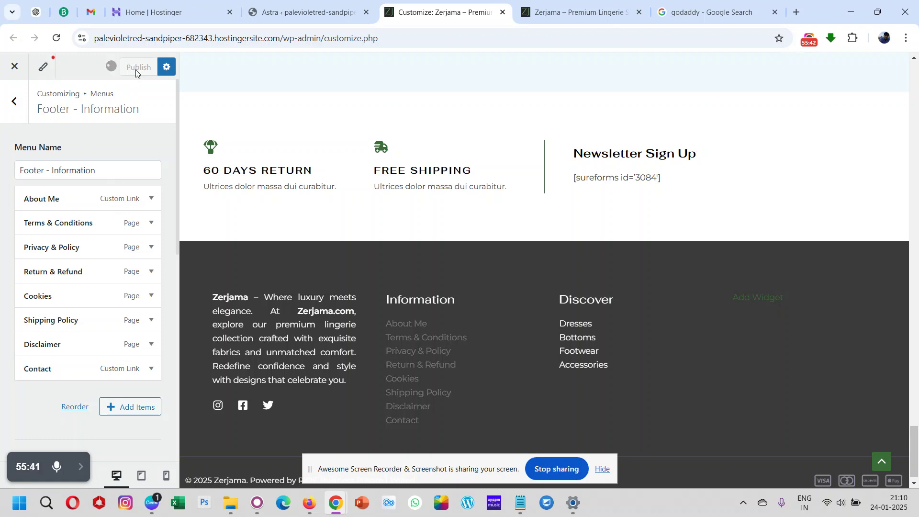
Reload the live home page and check the Information links in its footer
{"action": "left_click", "coordinate": [537, 9]}
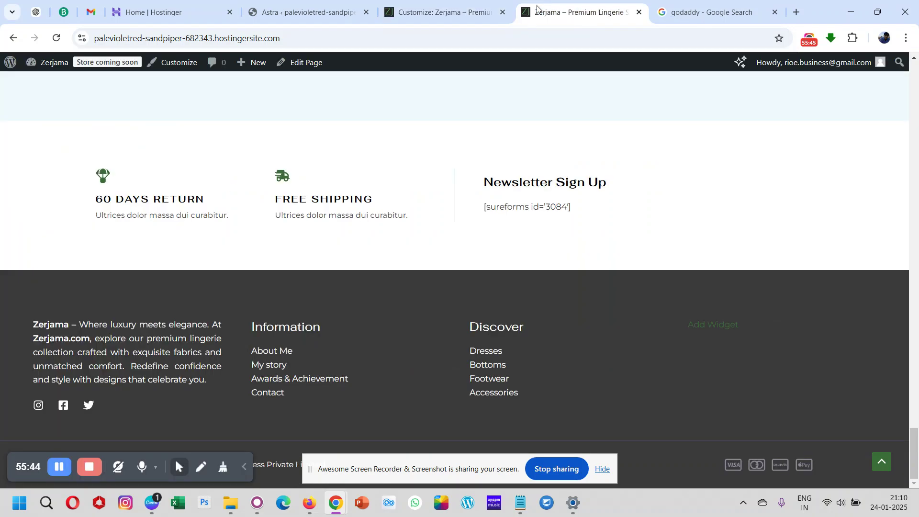
{"action": "left_click", "coordinate": [55, 37]}
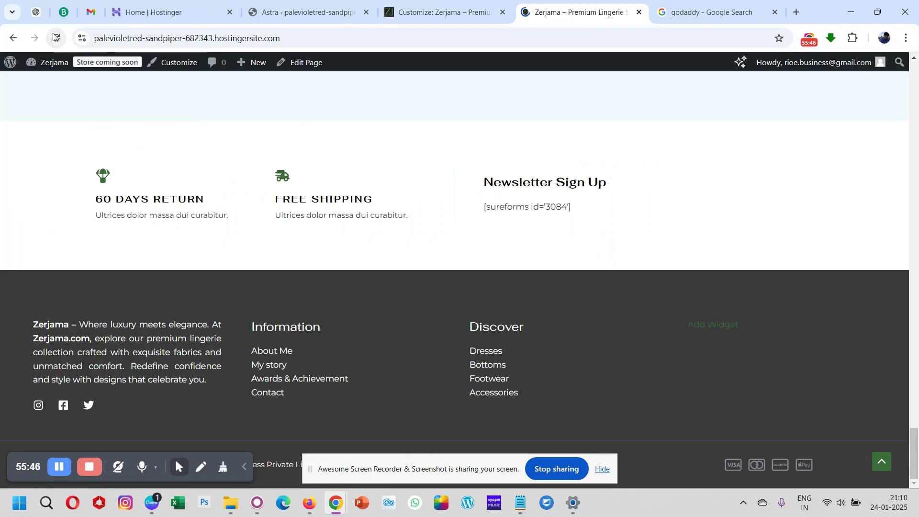
{"action": "scroll", "coordinate": [324, 359], "scroll_direction": "down", "scroll_amount": 1}
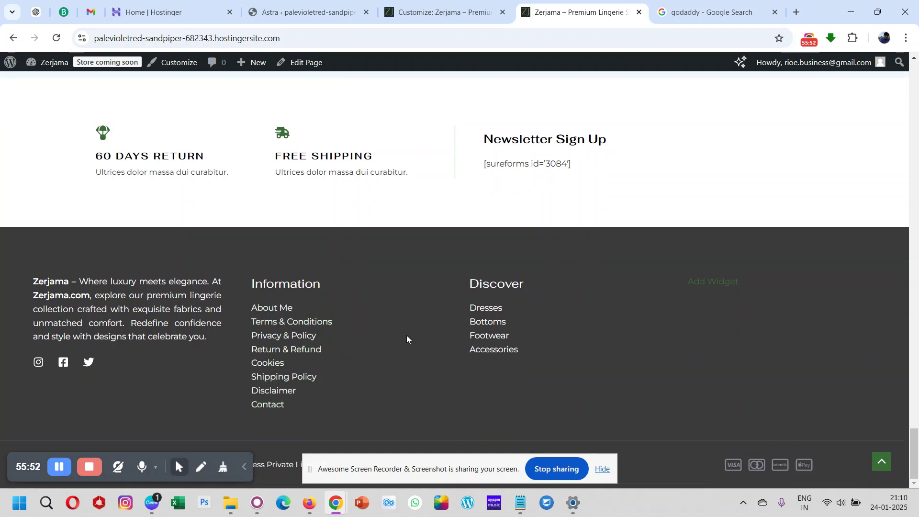
Return to the customizer, rename the footer's Discover menu to "Footer - Categories" and publish the change
{"action": "left_click", "coordinate": [408, 7]}
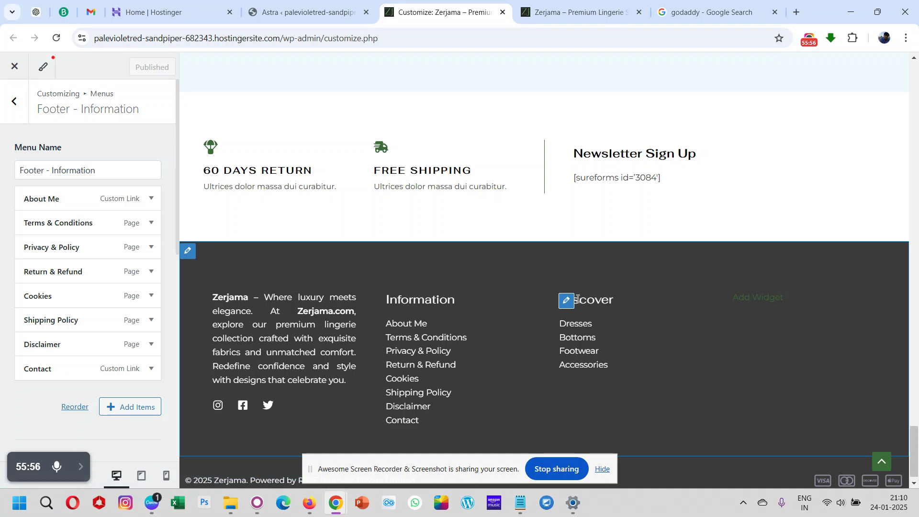
{"action": "left_click", "coordinate": [563, 307]}
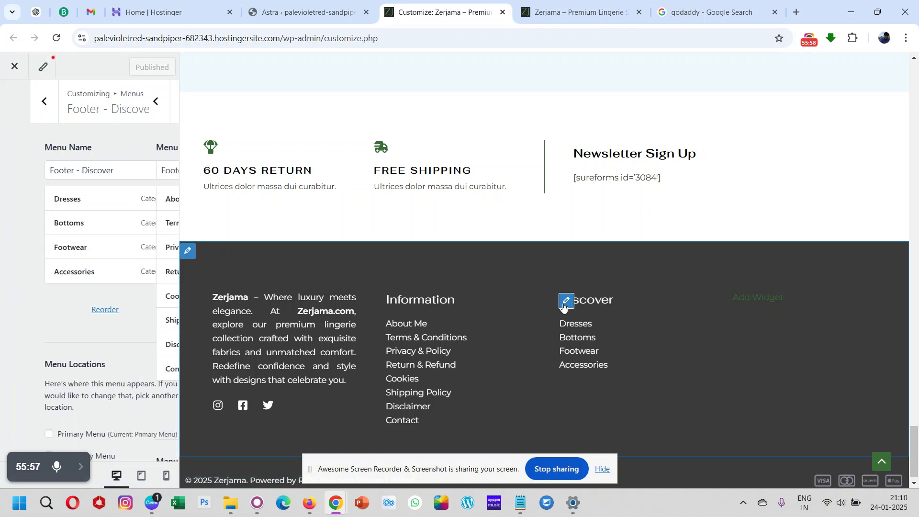
{"action": "left_click", "coordinate": [147, 168]}
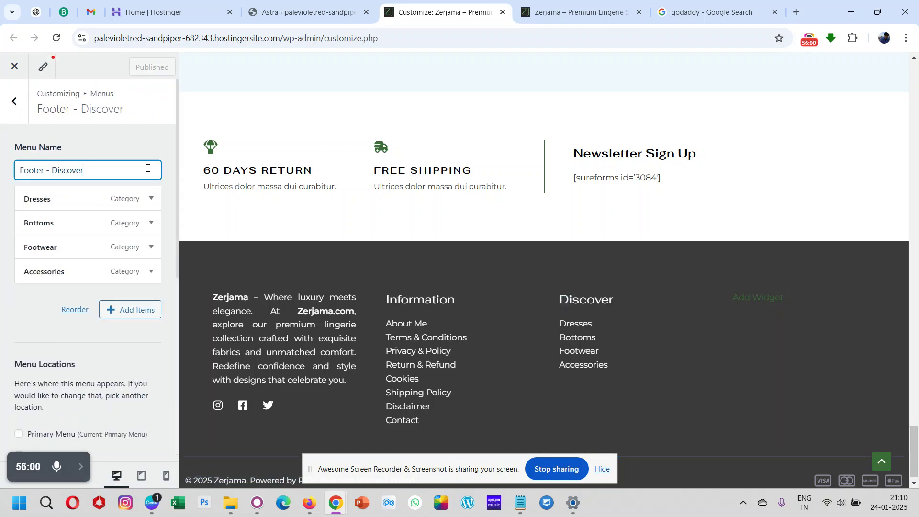
{"action": "key", "text": "BackSpace"}
{"action": "key", "text": "BackSpace"}
{"action": "key", "text": "BackSpace"}
{"action": "key", "text": "BackSpace"}
{"action": "key", "text": "BackSpace"}
{"action": "key", "text": "BackSpace"}
{"action": "key", "text": "BackSpace"}
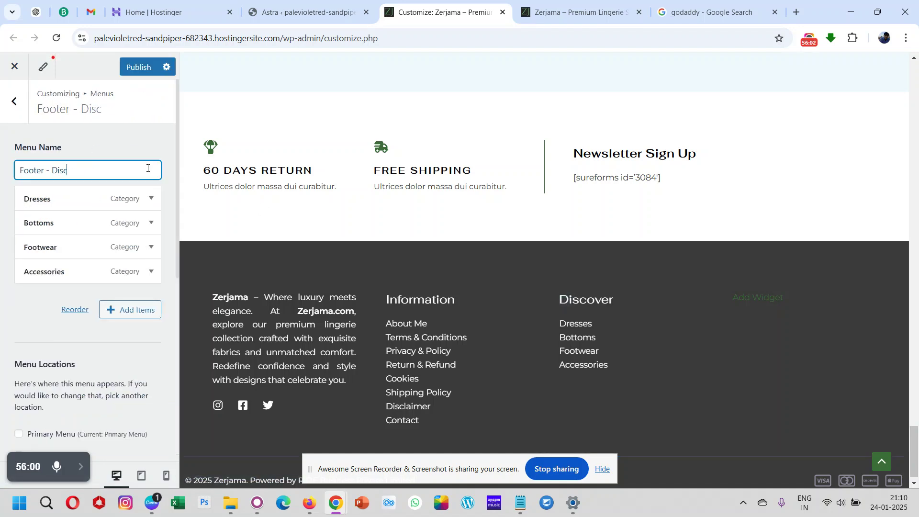
{"action": "key", "text": "BackSpace"}
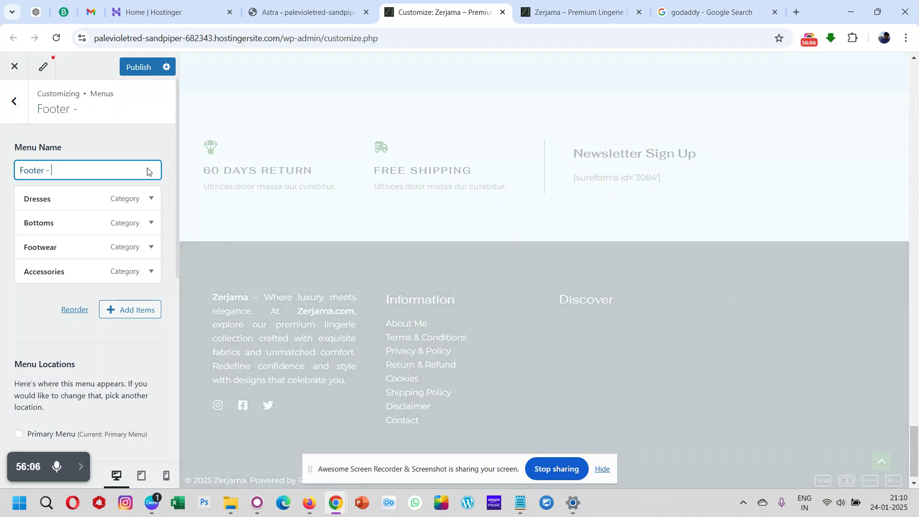
{"action": "type", "text": "Categories"}
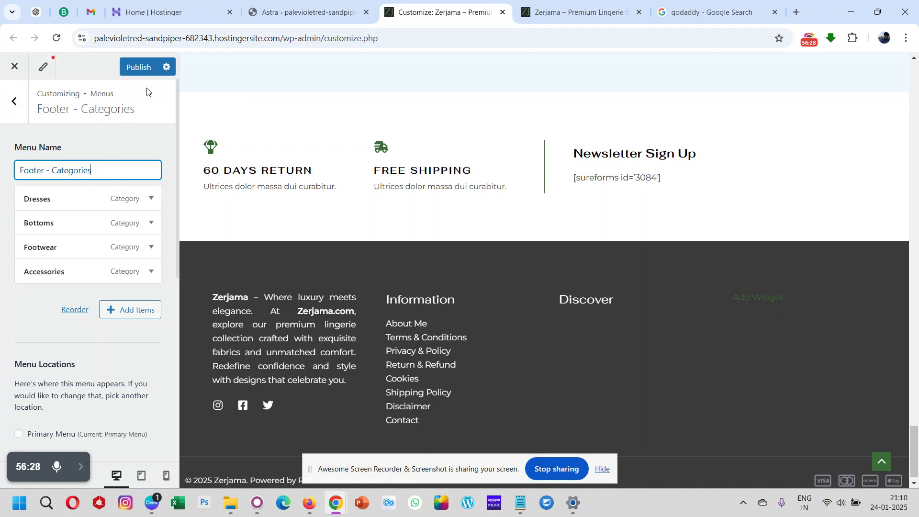
{"action": "left_click", "coordinate": [137, 67]}
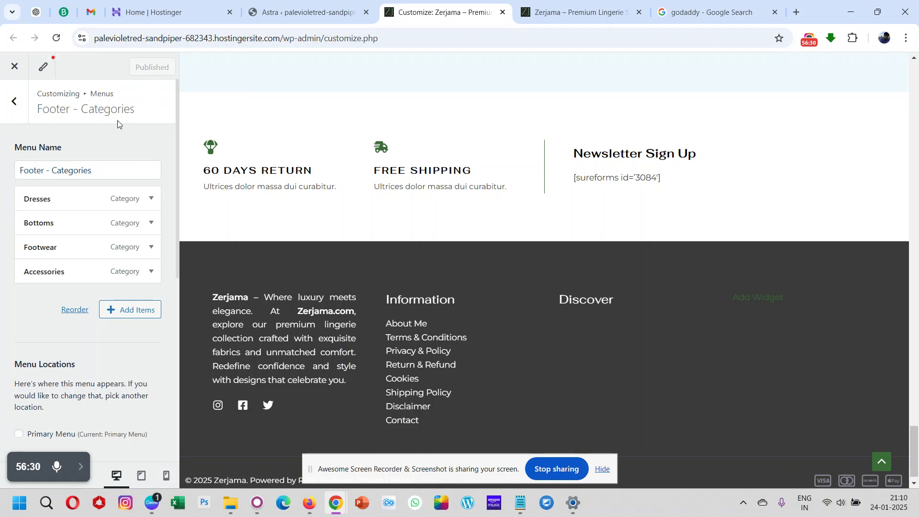
Look through the menu's settings, then reload the live home page and check the footer's Discover column
{"action": "scroll", "coordinate": [91, 239], "scroll_direction": "down", "scroll_amount": 4}
{"action": "scroll", "coordinate": [91, 238], "scroll_direction": "down", "scroll_amount": 4}
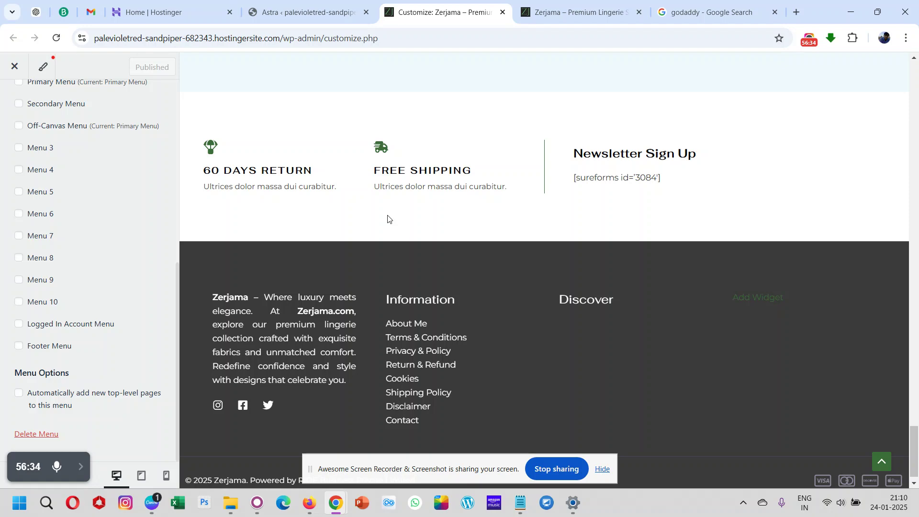
{"action": "left_click", "coordinate": [574, 12]}
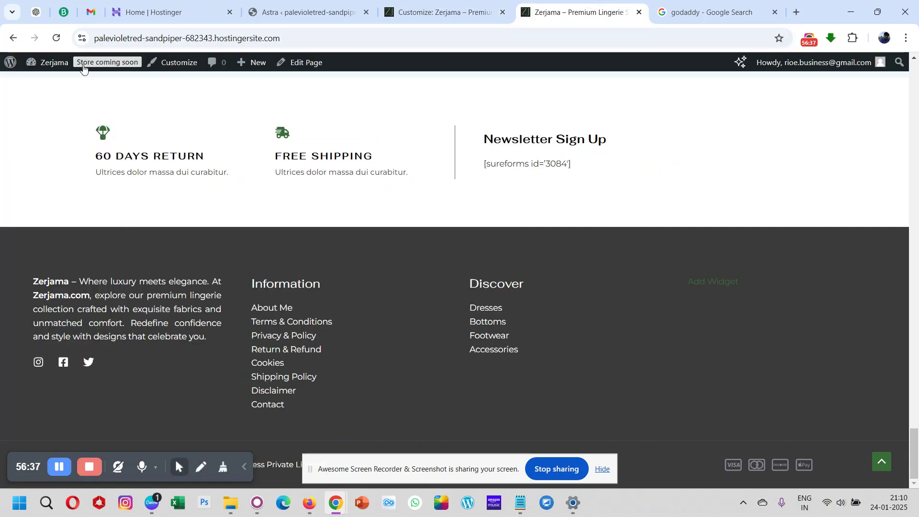
{"action": "left_click", "coordinate": [63, 39]}
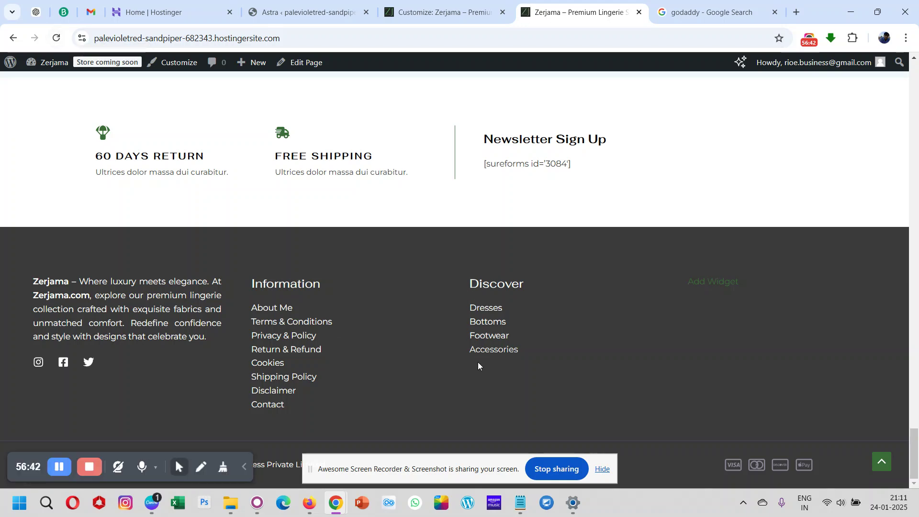
Return to the customizer, rename the Footer - Categories menu back to "Footer - Discover" and publish the change
{"action": "left_click", "coordinate": [401, 3]}
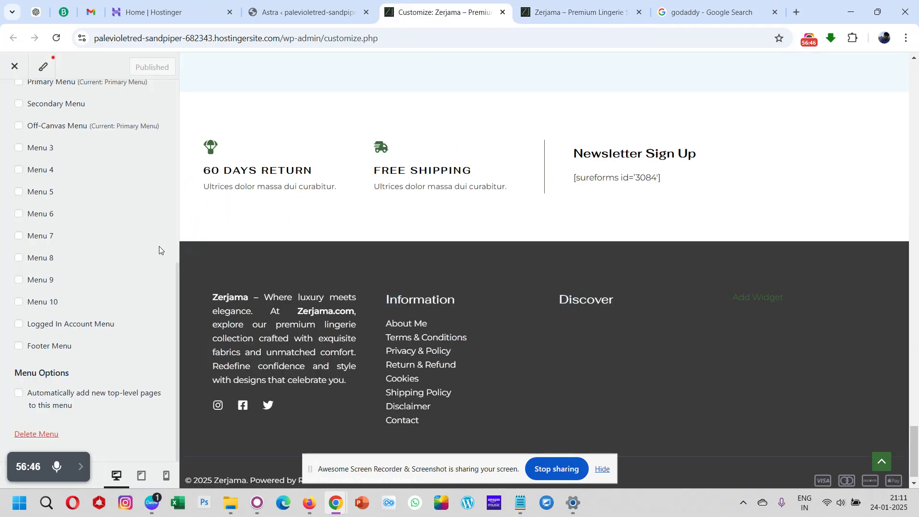
{"action": "scroll", "coordinate": [80, 238], "scroll_direction": "up", "scroll_amount": 7}
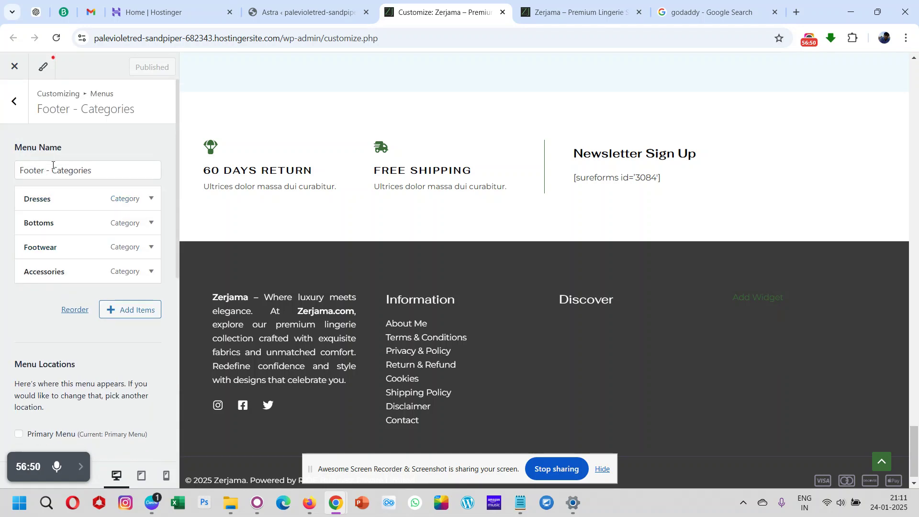
{"action": "left_click", "coordinate": [59, 172]}
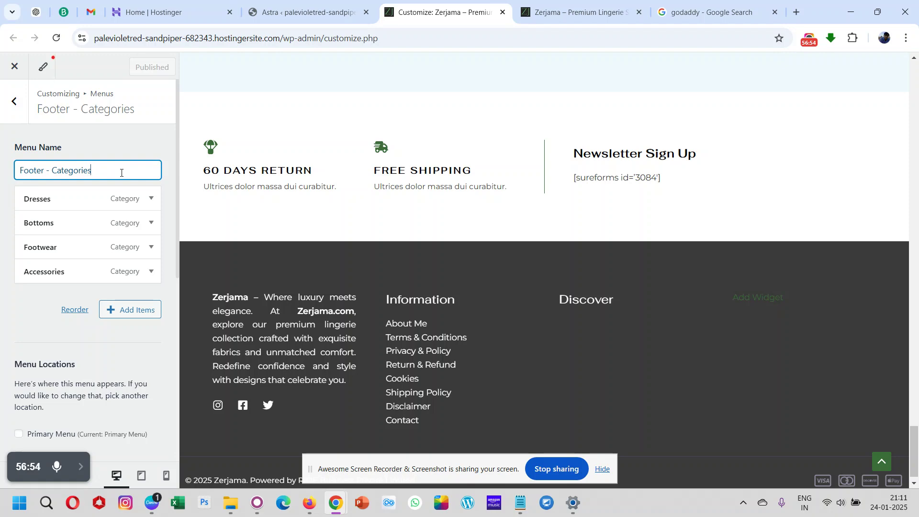
{"action": "key", "text": "BackSpace"}
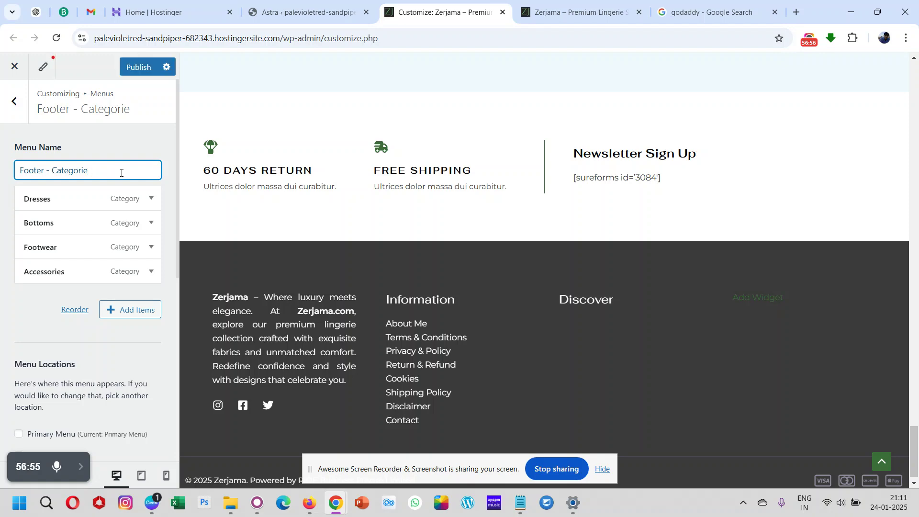
{"action": "key", "text": "BackSpace"}
{"action": "key", "text": "BackSpace"}
{"action": "key", "text": "BackSpace"}
{"action": "key", "text": "BackSpace"}
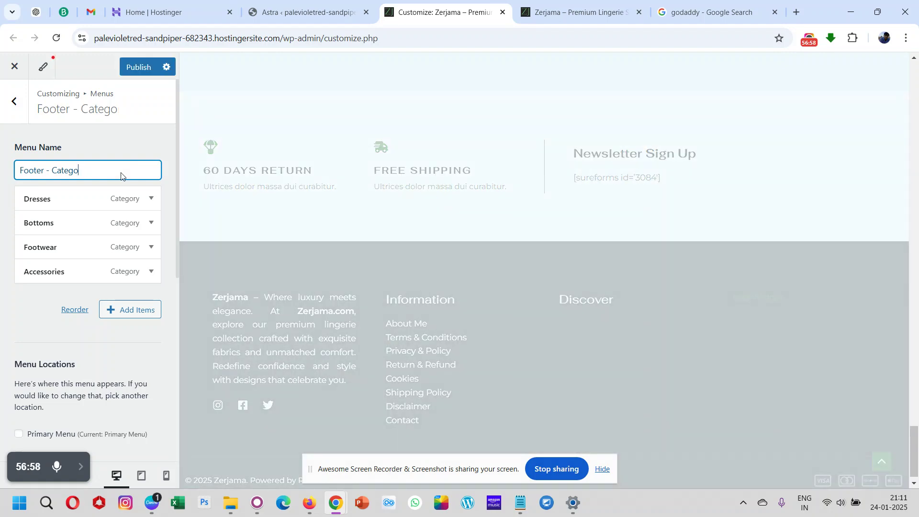
{"action": "key", "text": "BackSpace"}
{"action": "key", "text": "BackSpace"}
{"action": "key", "text": "BackSpace"}
{"action": "key", "text": "BackSpace"}
{"action": "type", "text": "Discover"}
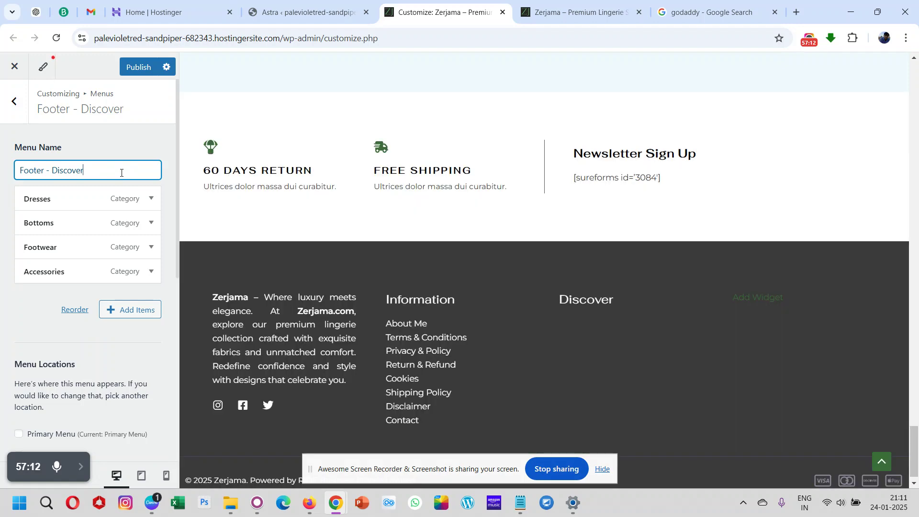
{"action": "left_click", "coordinate": [131, 69]}
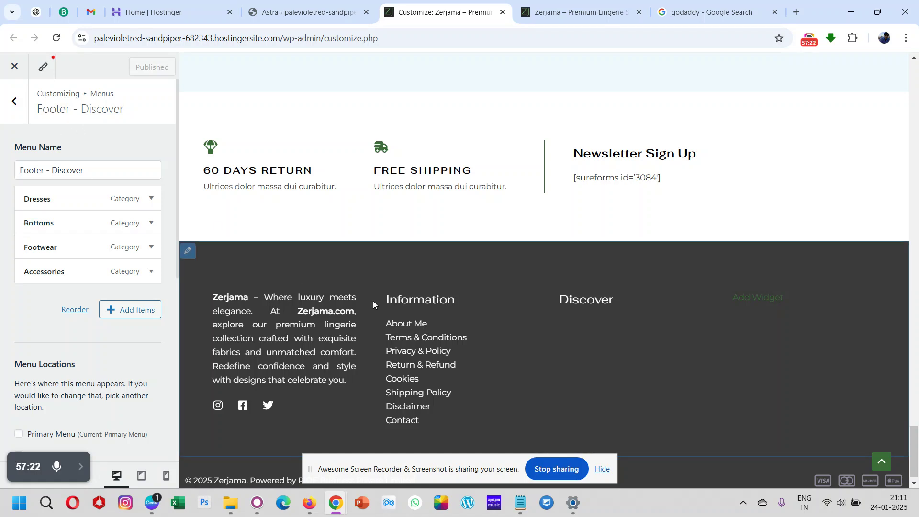
In Footer Builder Widget 2, dismiss the block widgets welcome notice and change the Discover navigation menu's title to "Category"
{"action": "left_click", "coordinate": [14, 101]}
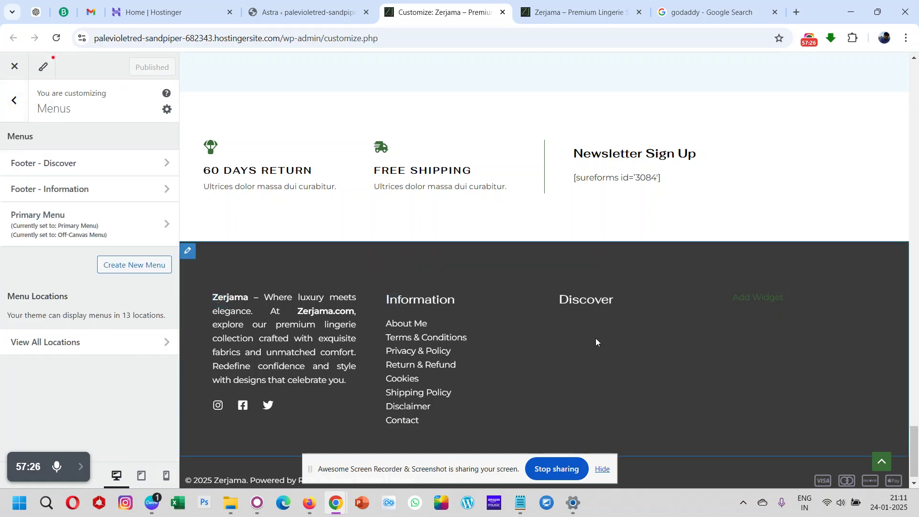
{"action": "mouse_move", "coordinate": [567, 304]}
{"action": "left_click", "coordinate": [571, 308]}
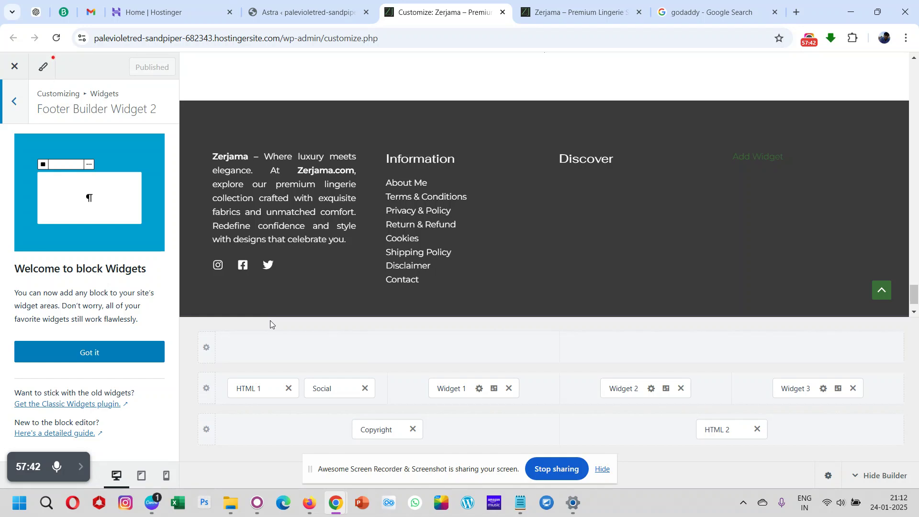
{"action": "left_click", "coordinate": [631, 390]}
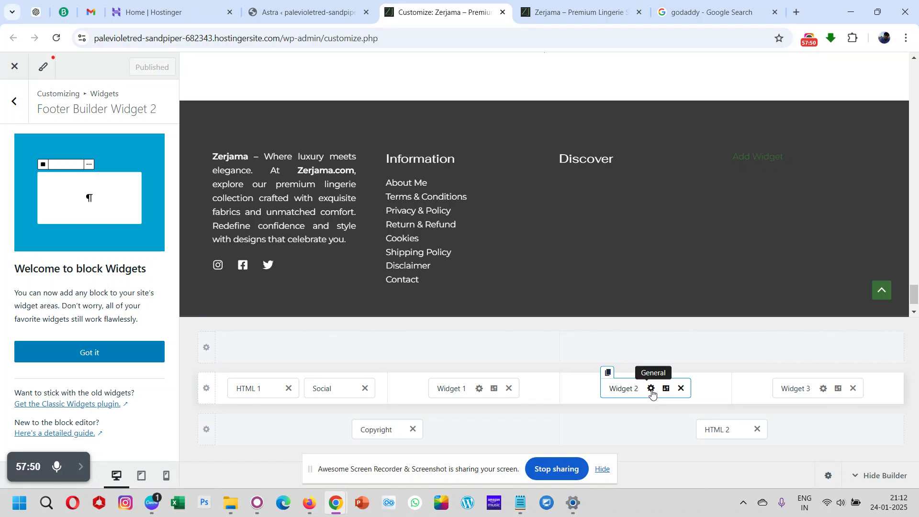
{"action": "left_click", "coordinate": [651, 389]}
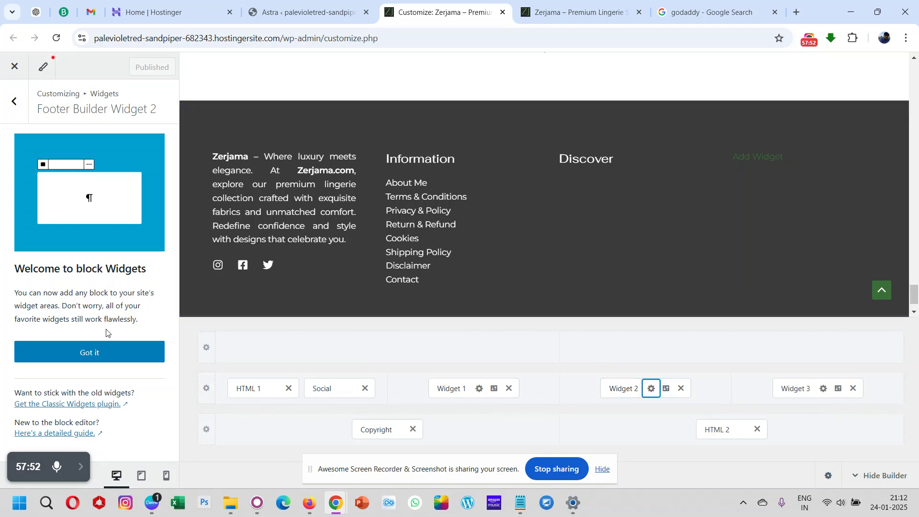
{"action": "left_click", "coordinate": [92, 346]}
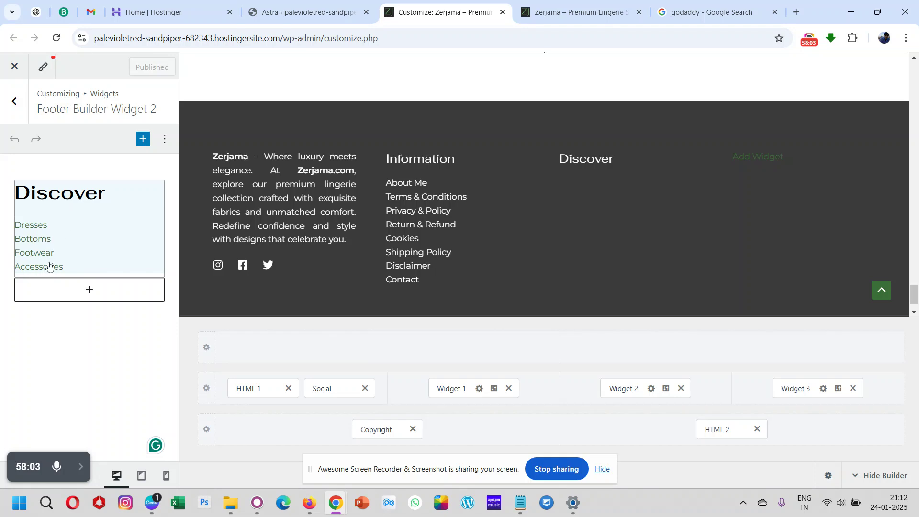
{"action": "left_click", "coordinate": [72, 214]}
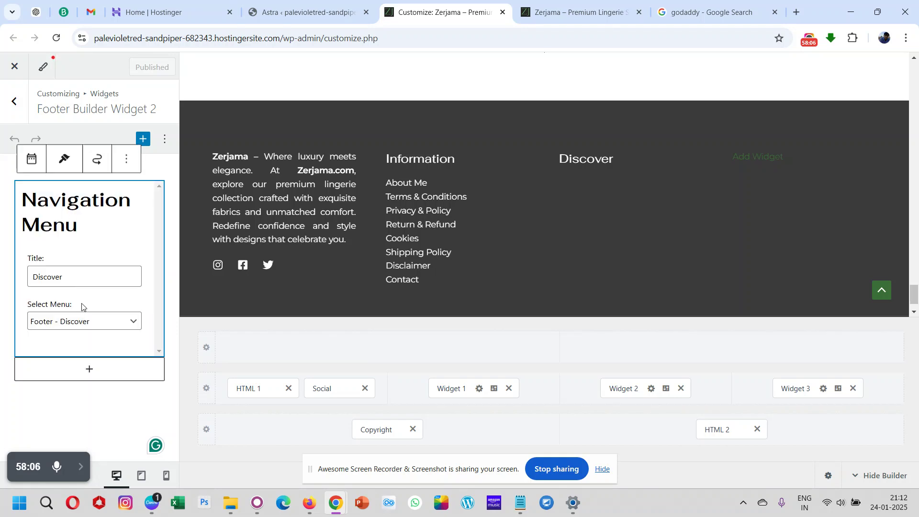
{"action": "double_click", "coordinate": [78, 278]}
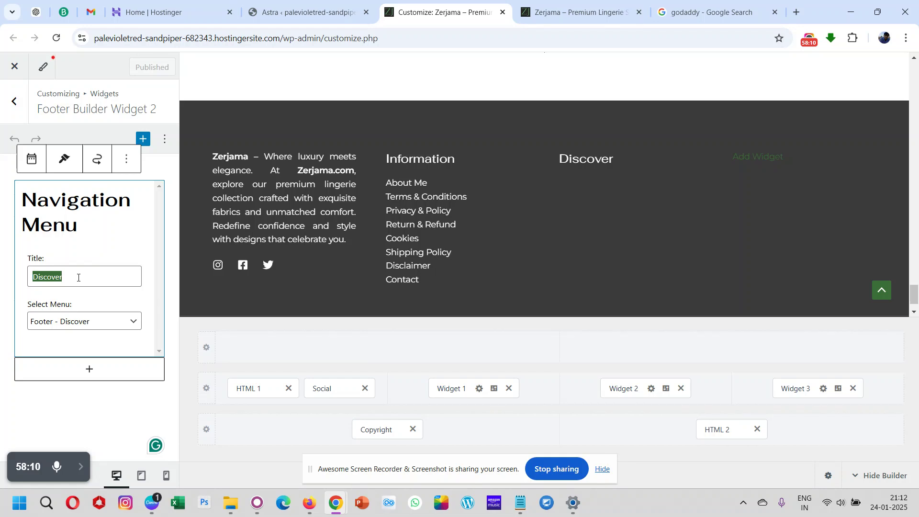
{"action": "type", "text": "Category"}
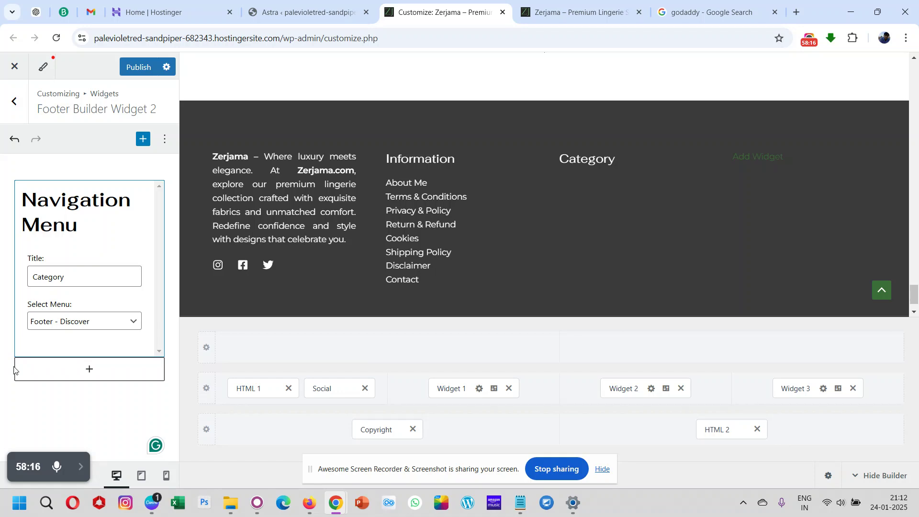
Assign the Primary Menu to the footer's Category widget and publish the change
{"action": "left_click", "coordinate": [87, 322]}
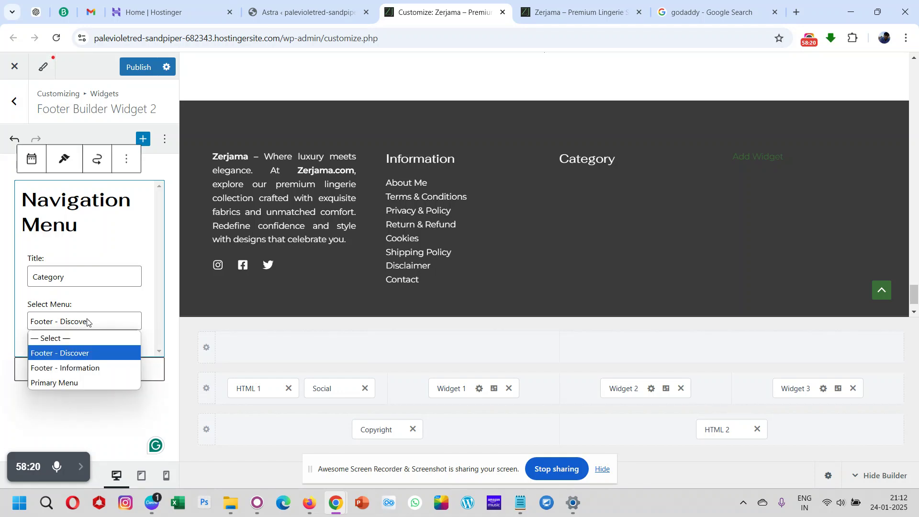
{"action": "left_click", "coordinate": [75, 382]}
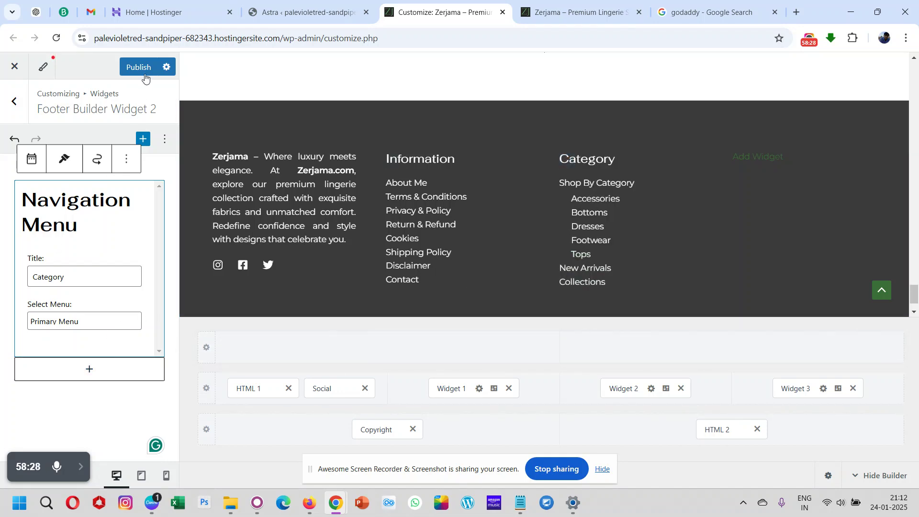
{"action": "left_click", "coordinate": [144, 72]}
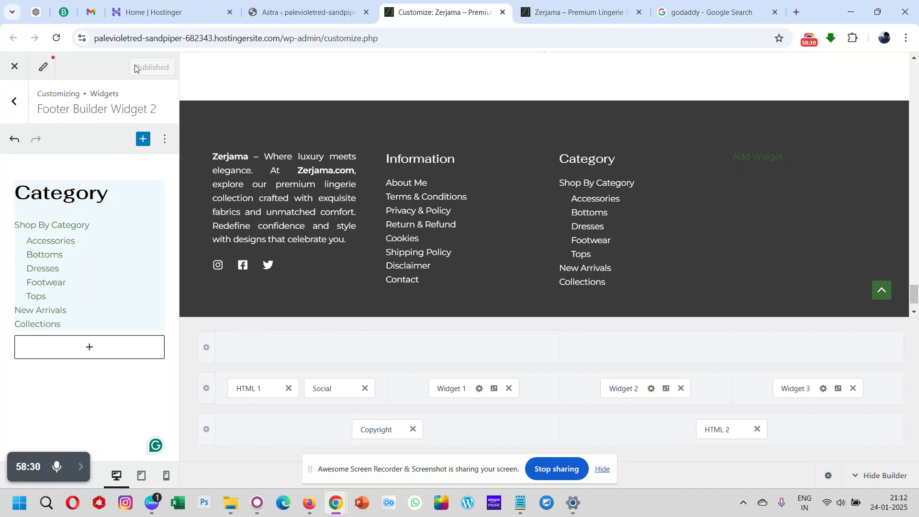
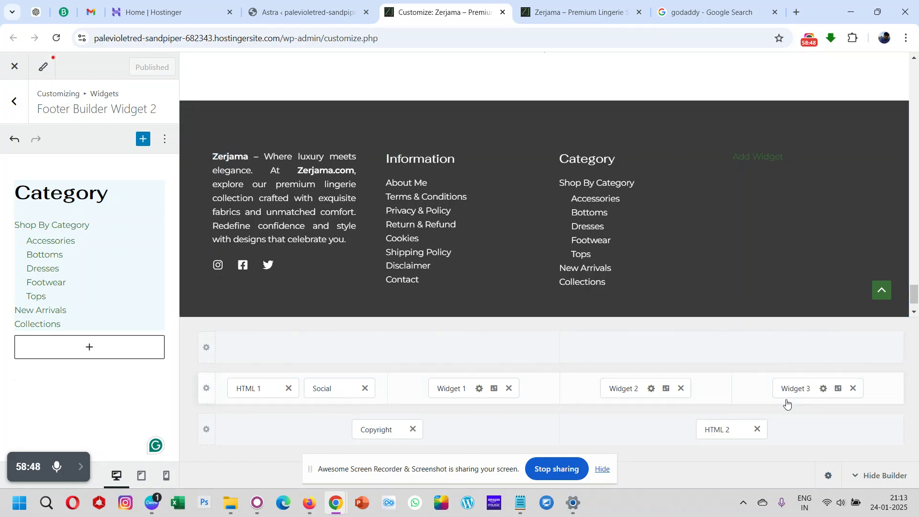
Add a Form block to the empty Footer Builder Widget 3 using the Simple Contact Form layout
{"action": "left_click", "coordinate": [824, 390]}
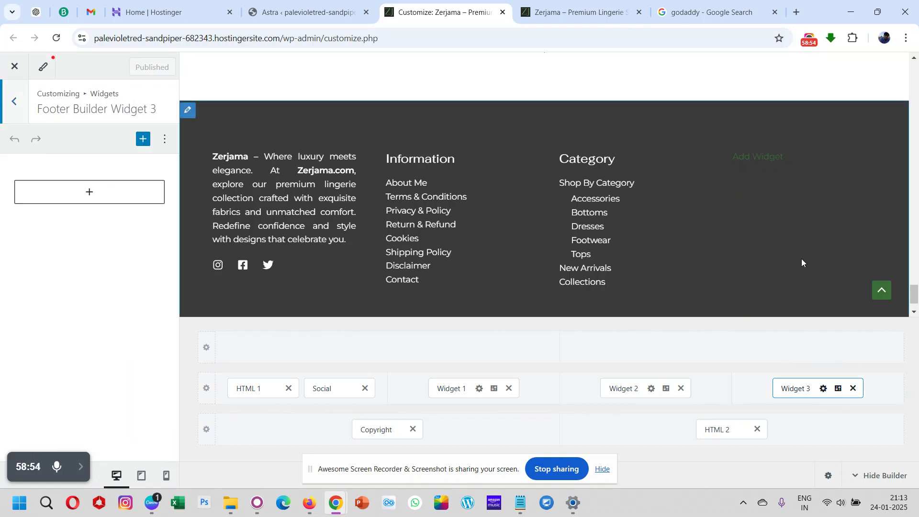
{"action": "left_click", "coordinate": [91, 193]}
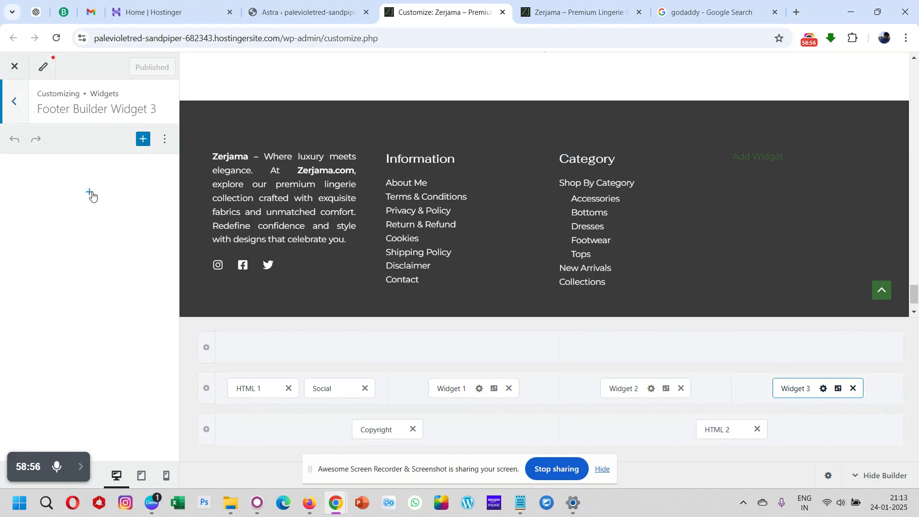
{"action": "left_click", "coordinate": [90, 193]}
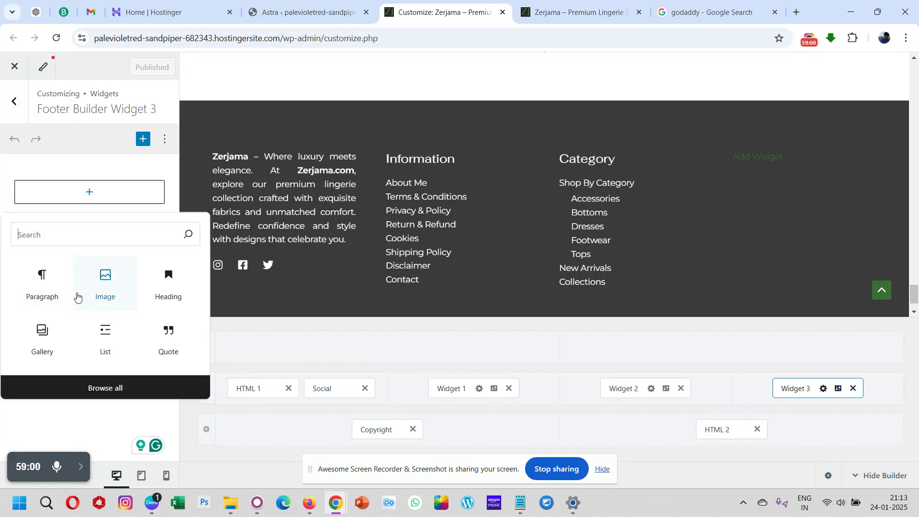
{"action": "type", "text": "for"}
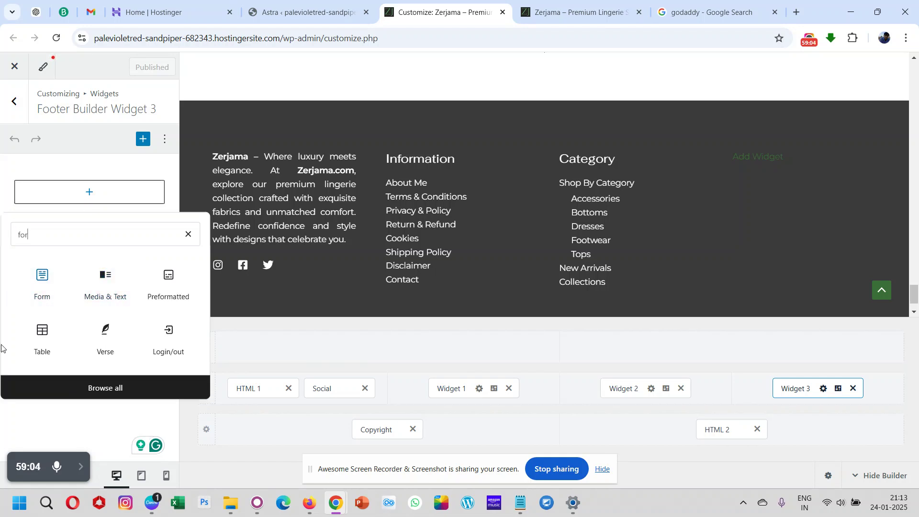
{"action": "left_click", "coordinate": [43, 280]}
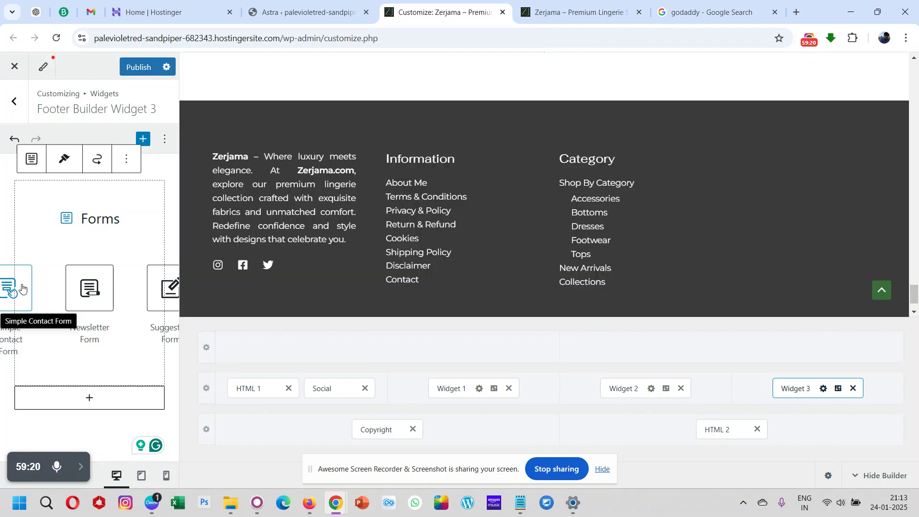
{"action": "left_click", "coordinate": [13, 290]}
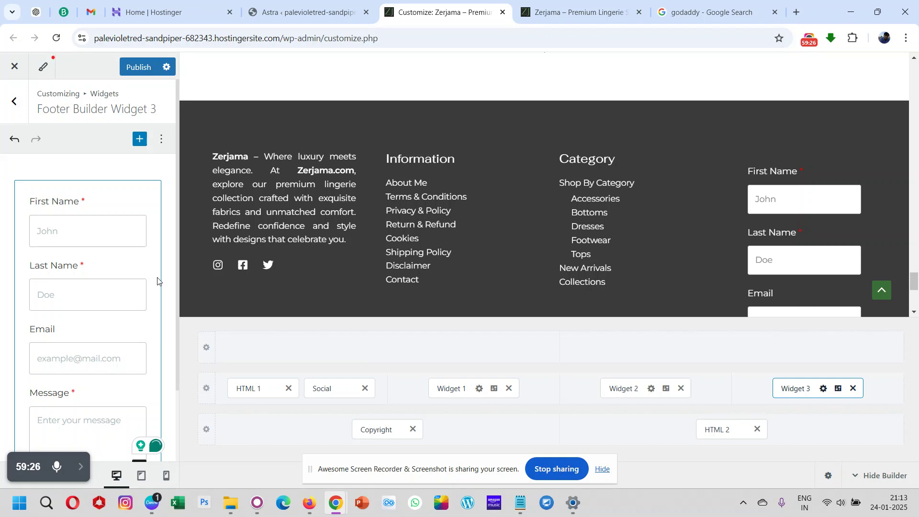
Delete the Last Name field from the contact form in Footer Builder Widget 3
{"action": "scroll", "coordinate": [104, 218], "scroll_direction": "down", "scroll_amount": 2}
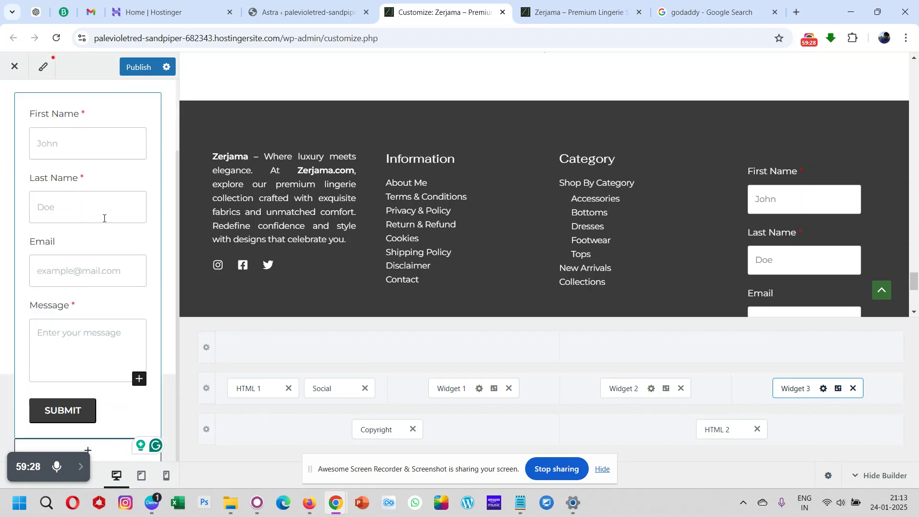
{"action": "scroll", "coordinate": [104, 218], "scroll_direction": "up", "scroll_amount": 1}
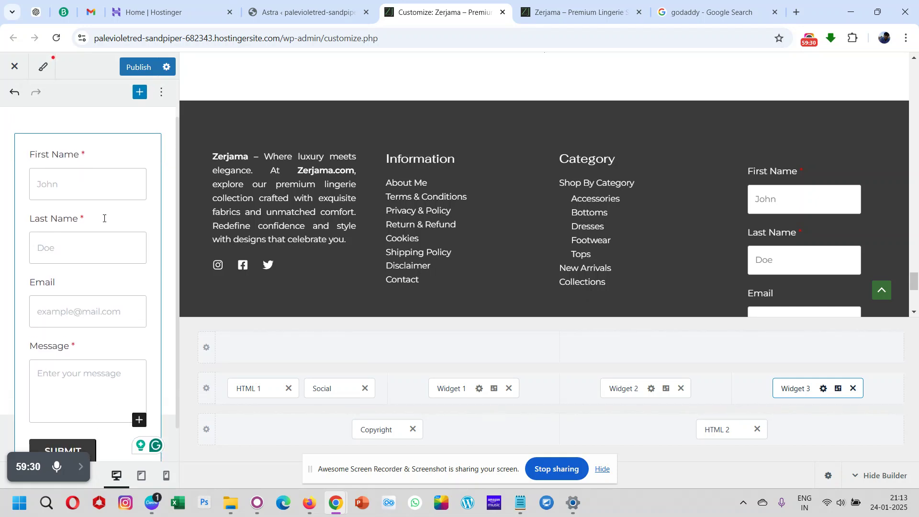
{"action": "left_click", "coordinate": [71, 228]}
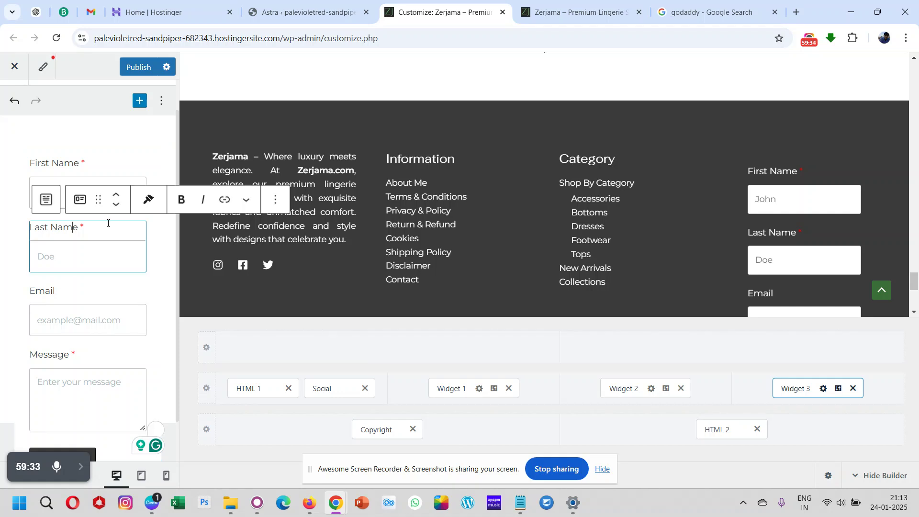
{"action": "left_click", "coordinate": [279, 205]}
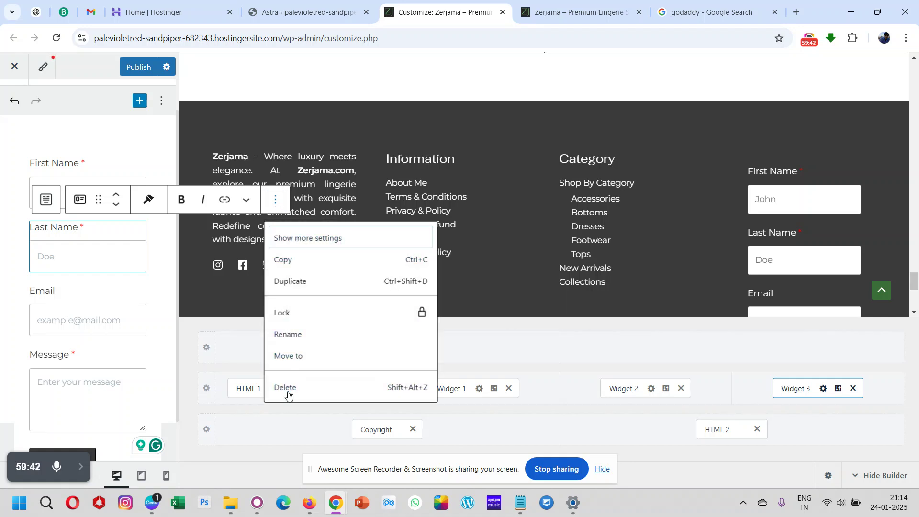
{"action": "left_click", "coordinate": [288, 391]}
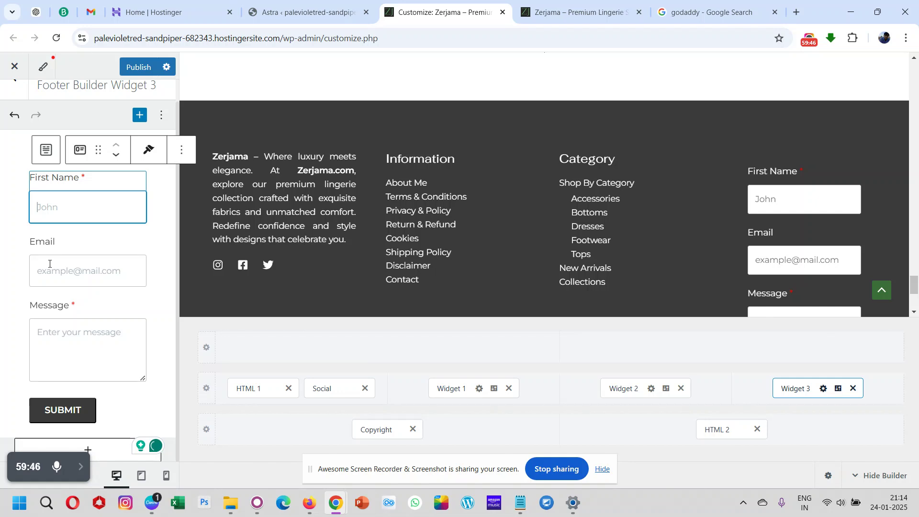
Review the footer contact form in the preview and publish it
{"action": "scroll", "coordinate": [50, 263], "scroll_direction": "up", "scroll_amount": 1}
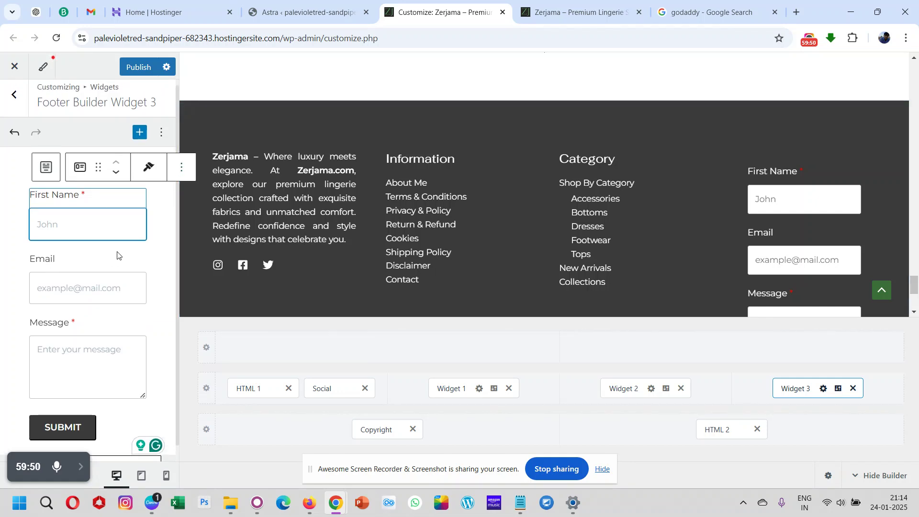
{"action": "scroll", "coordinate": [144, 292], "scroll_direction": "down", "scroll_amount": 1}
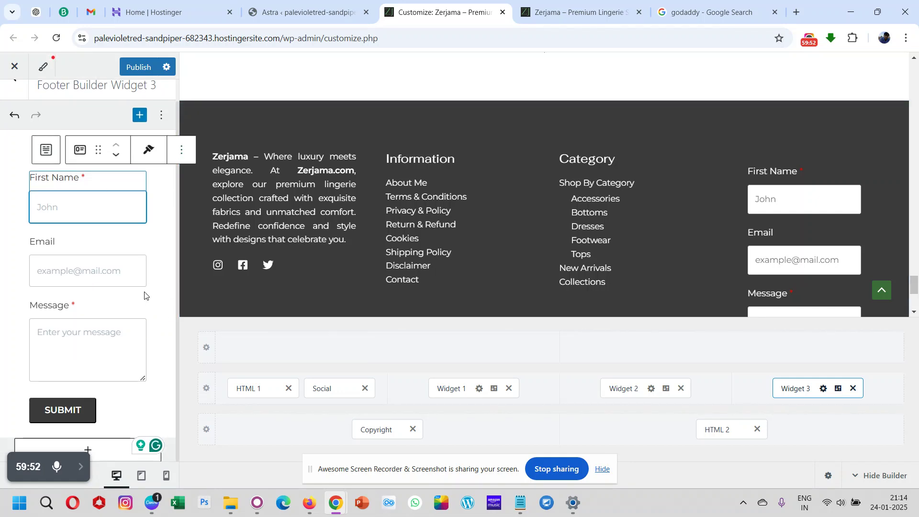
{"action": "scroll", "coordinate": [144, 292], "scroll_direction": "up", "scroll_amount": 1}
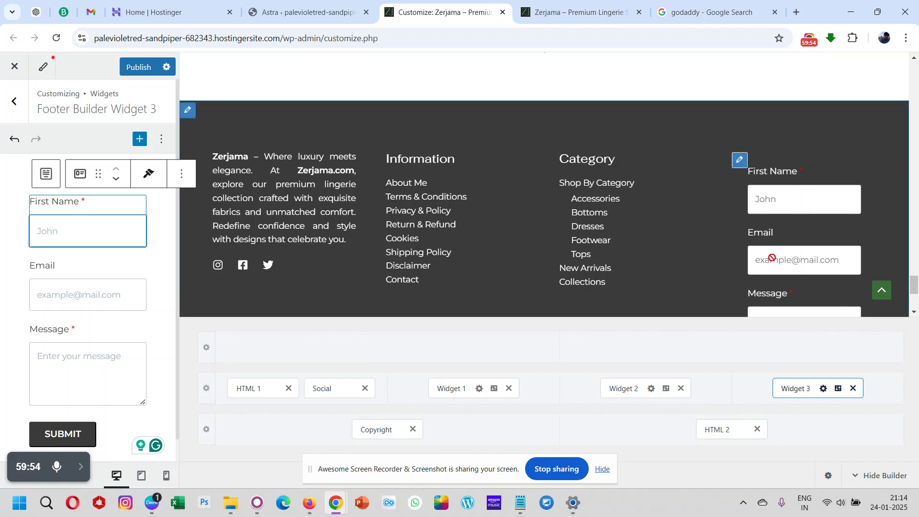
{"action": "scroll", "coordinate": [771, 257], "scroll_direction": "down", "scroll_amount": 4}
{"action": "scroll", "coordinate": [772, 257], "scroll_direction": "up", "scroll_amount": 4}
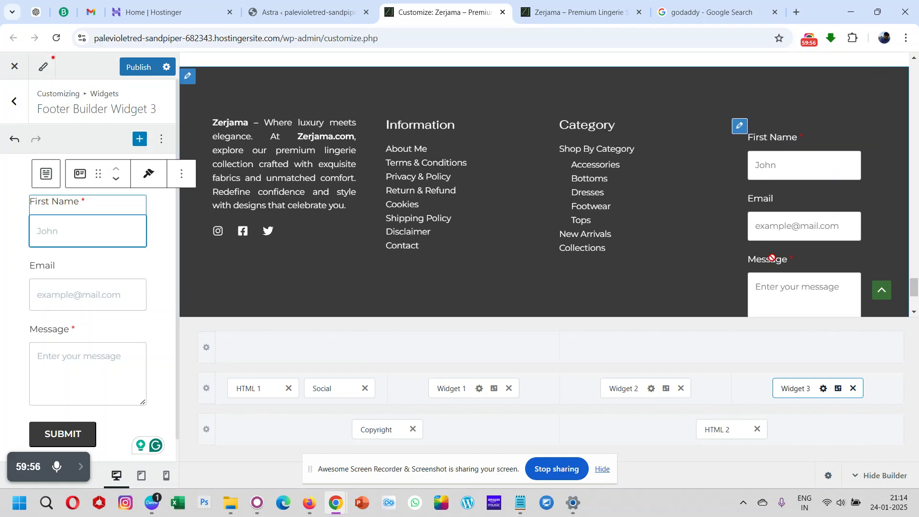
{"action": "scroll", "coordinate": [771, 258], "scroll_direction": "up", "scroll_amount": 1}
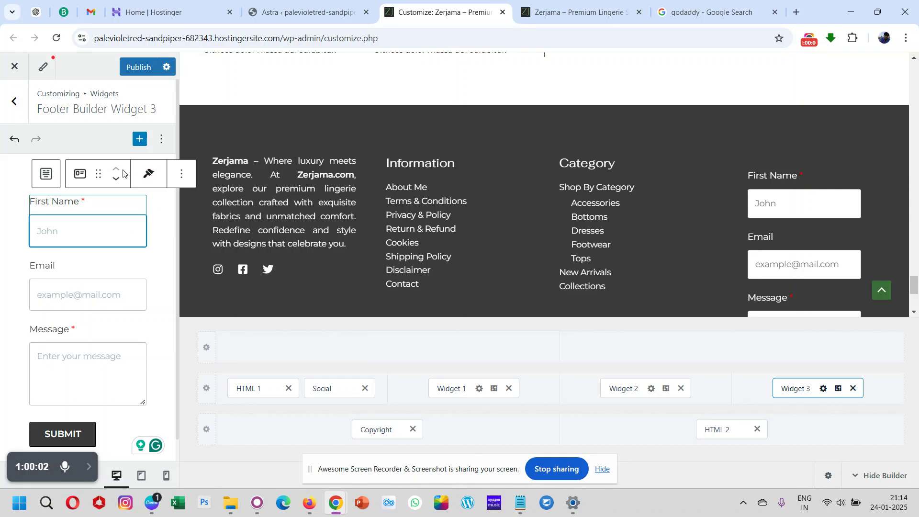
{"action": "left_click", "coordinate": [134, 72]}
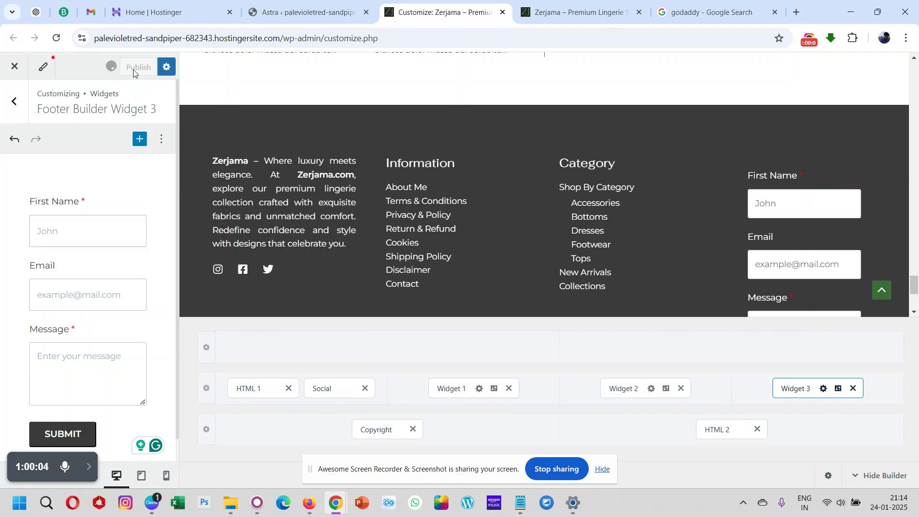
Switch to the live home page, refresh it and check the footer's Category column and contact form
{"action": "left_click", "coordinate": [547, 15]}
{"action": "left_click_drag", "start_coordinate": [164, 125], "coordinate": [71, 62]}
{"action": "left_click_drag", "start_coordinate": [80, 111], "coordinate": [33, 185]}
{"action": "left_click_drag", "start_coordinate": [1, 195], "coordinate": [424, 234]}
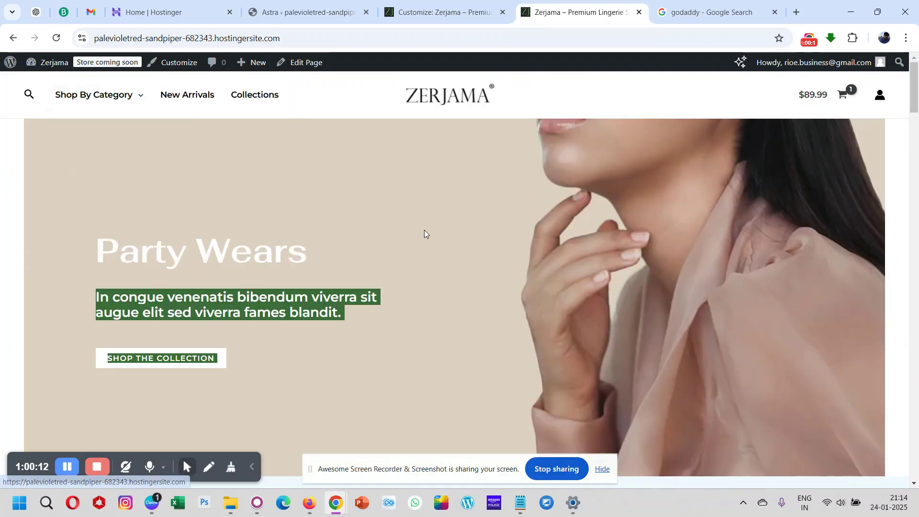
{"action": "left_click", "coordinate": [374, 197]}
{"action": "left_click", "coordinate": [444, 109]}
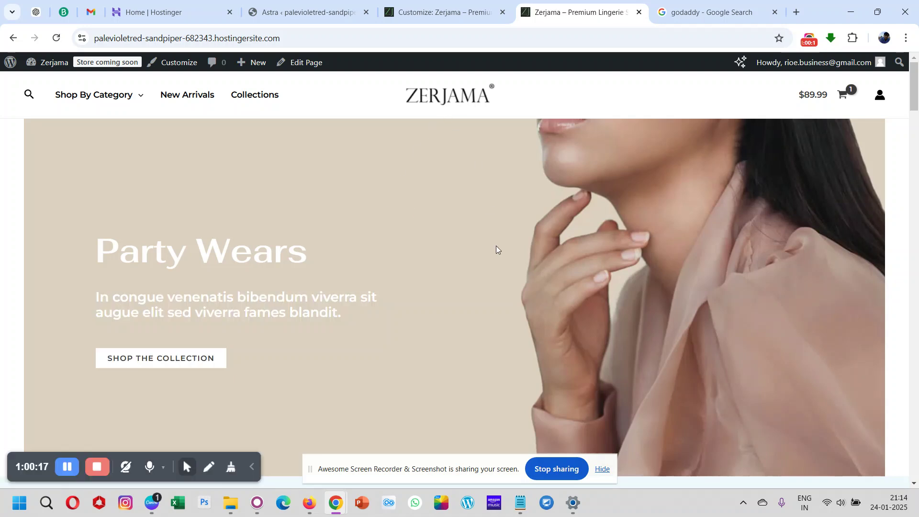
{"action": "scroll", "coordinate": [495, 245], "scroll_direction": "down", "scroll_amount": 10}
{"action": "scroll", "coordinate": [496, 249], "scroll_direction": "down", "scroll_amount": 15}
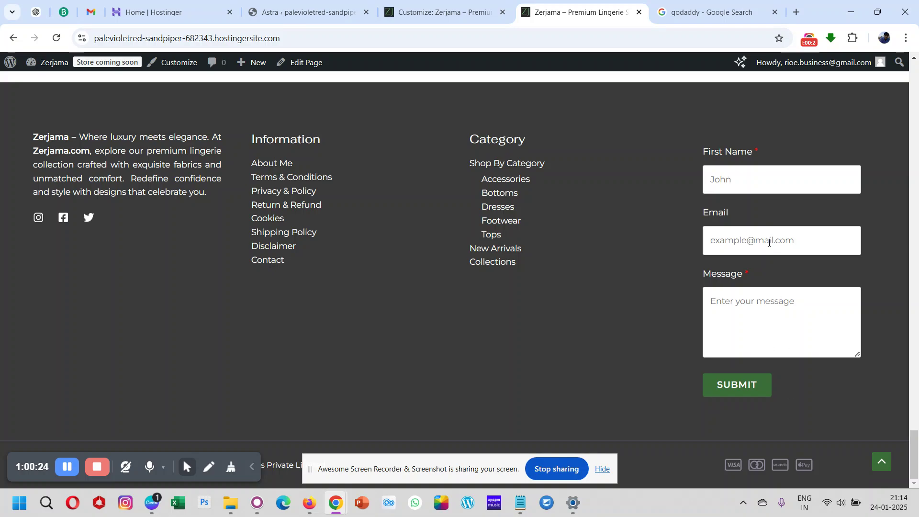
{"action": "scroll", "coordinate": [613, 330], "scroll_direction": "up", "scroll_amount": 10}
{"action": "scroll", "coordinate": [613, 331], "scroll_direction": "up", "scroll_amount": 15}
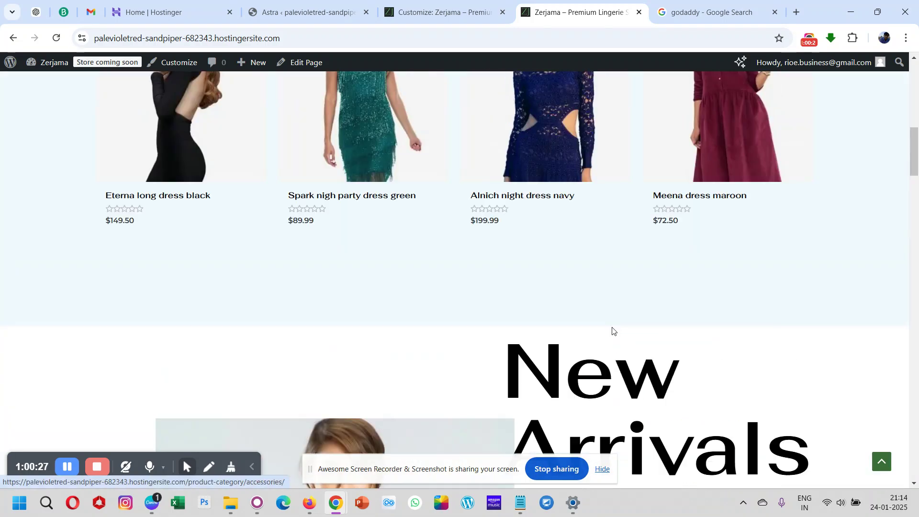
Switch back to the customizer and leave Footer Builder Widget 3 for the main list of customization sections
{"action": "left_click", "coordinate": [421, 4]}
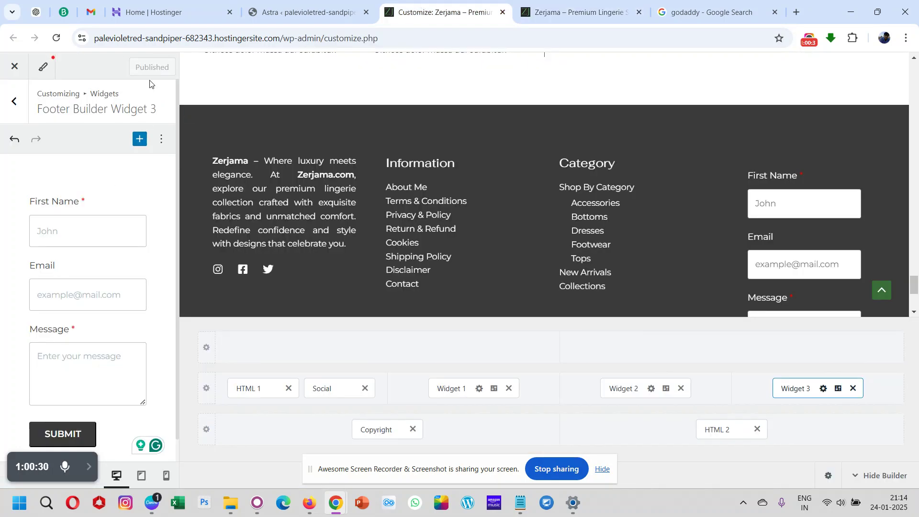
{"action": "left_click", "coordinate": [19, 107]}
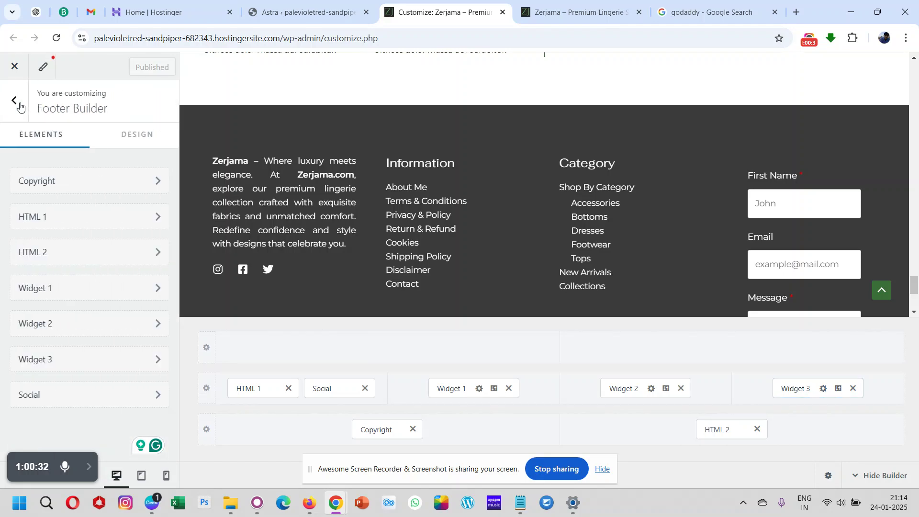
{"action": "left_click", "coordinate": [19, 108]}
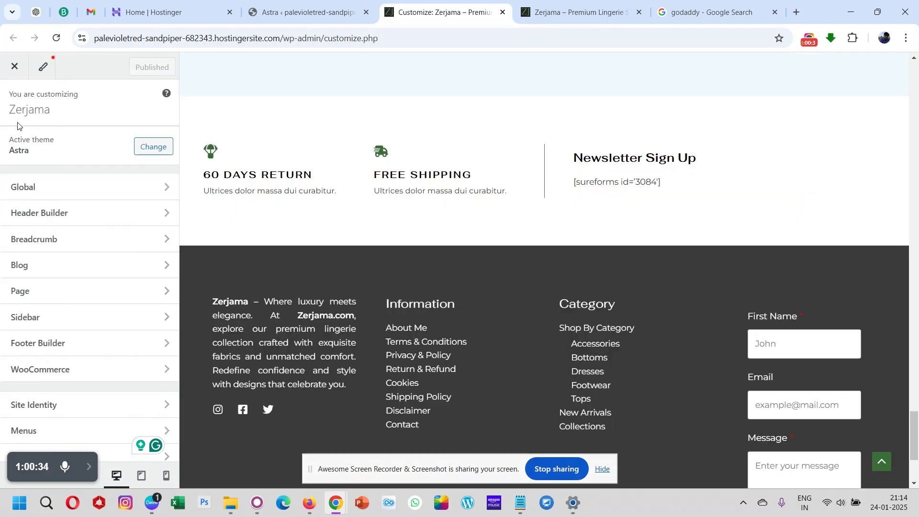
Review the home page preview from header to footer, including the footer columns, contact form and the Shop By Category submenu
{"action": "scroll", "coordinate": [271, 292], "scroll_direction": "up", "scroll_amount": 5}
{"action": "scroll", "coordinate": [271, 296], "scroll_direction": "up", "scroll_amount": 15}
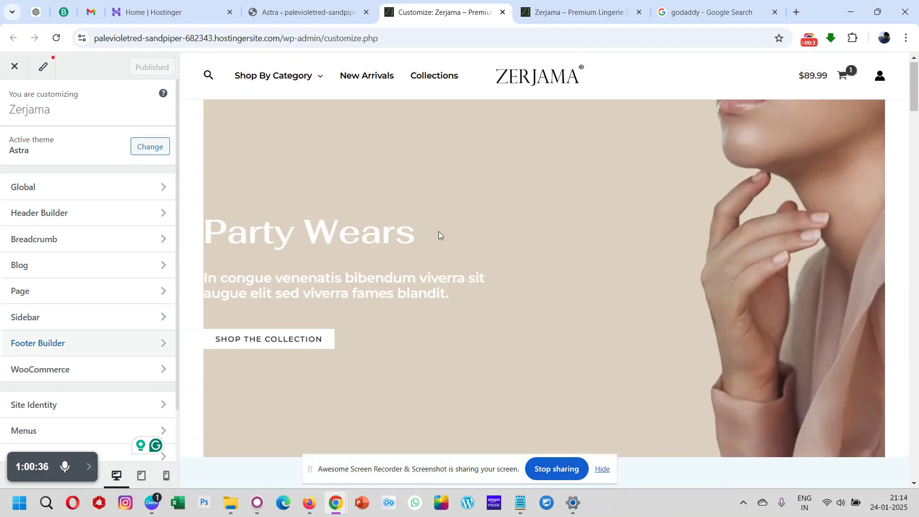
{"action": "scroll", "coordinate": [329, 270], "scroll_direction": "down", "scroll_amount": 15}
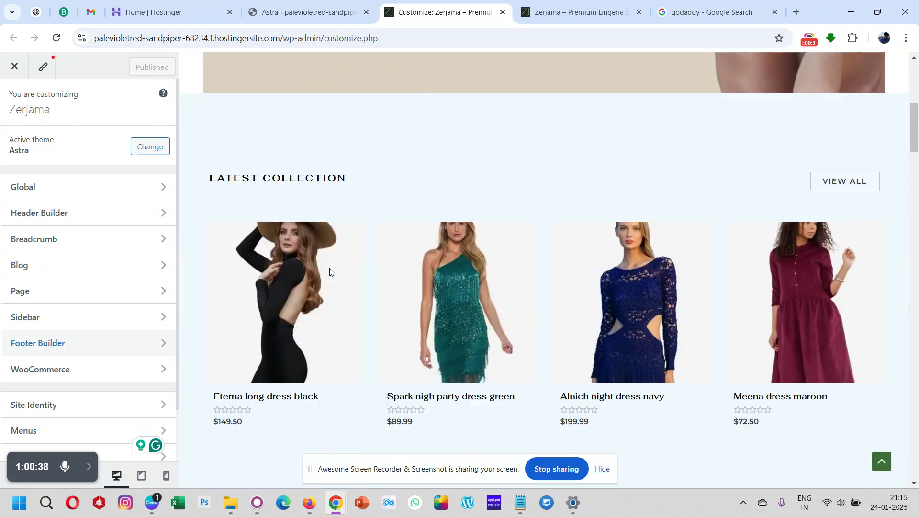
{"action": "scroll", "coordinate": [329, 268], "scroll_direction": "down", "scroll_amount": 10}
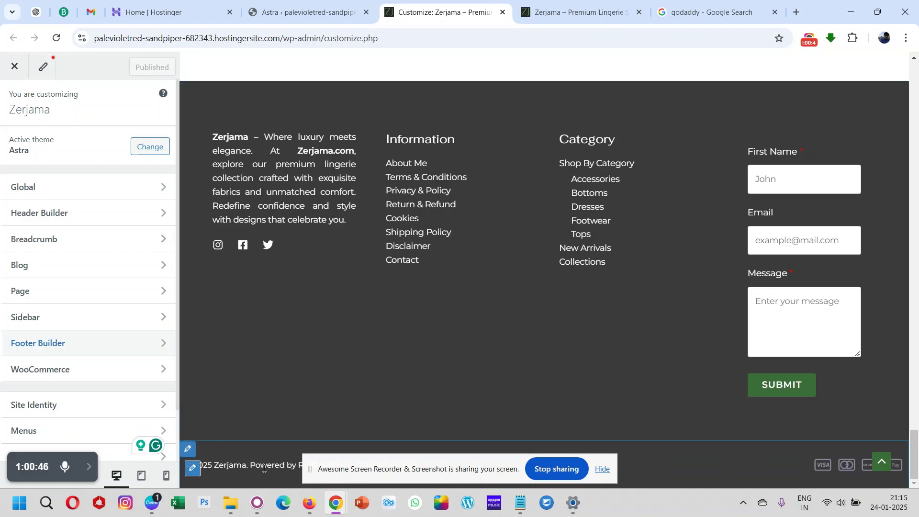
{"action": "scroll", "coordinate": [320, 386], "scroll_direction": "up", "scroll_amount": 15}
{"action": "scroll", "coordinate": [320, 386], "scroll_direction": "up", "scroll_amount": 10}
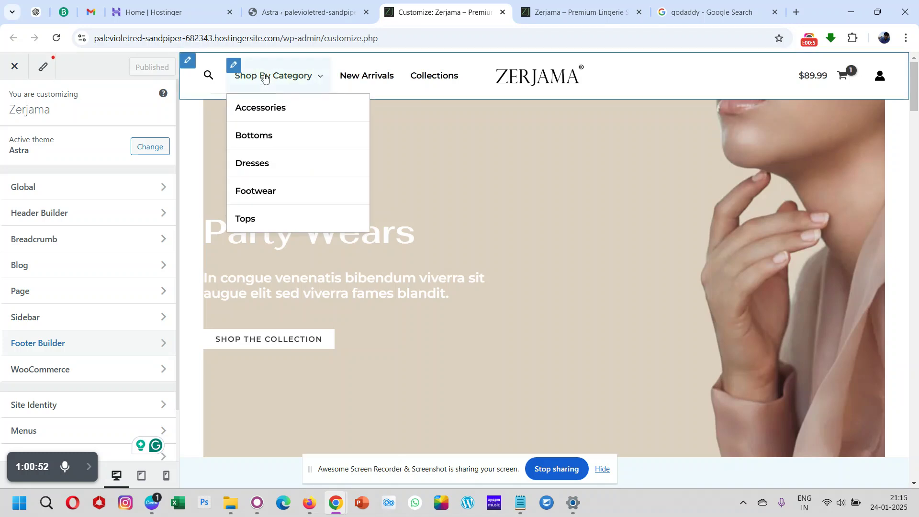
{"action": "mouse_move", "coordinate": [313, 99]}
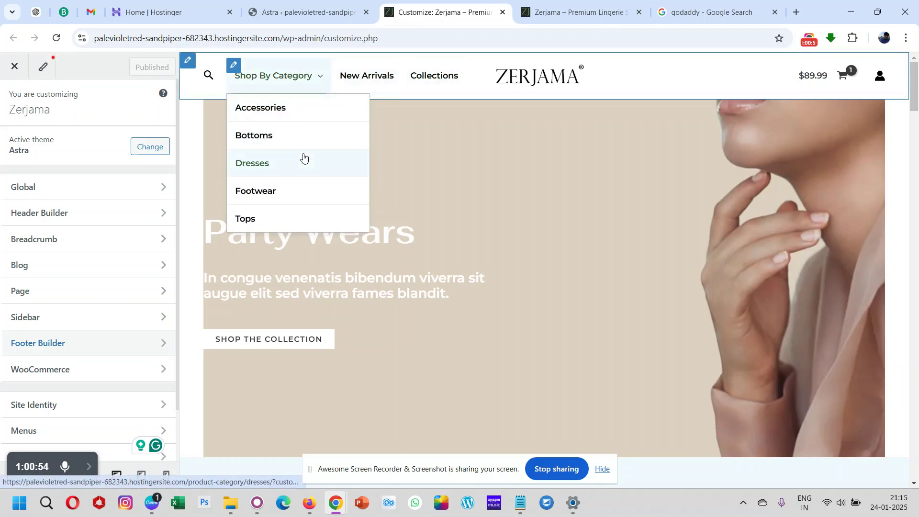